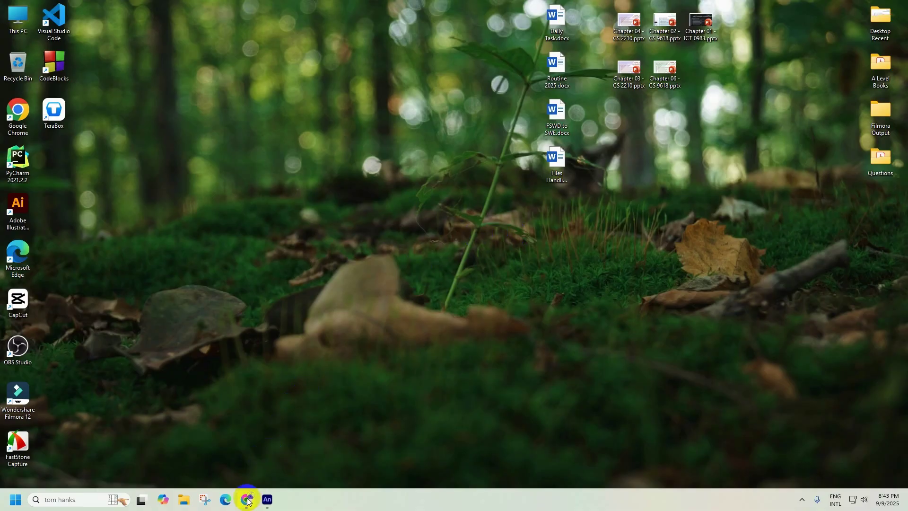
# Step: Switch to Chrome's 9626_w23_qp_04.pdf exam paper and read Task 3's requirements for the harbour background and the circular telescope mask
pyautogui.moveTo(247, 501)
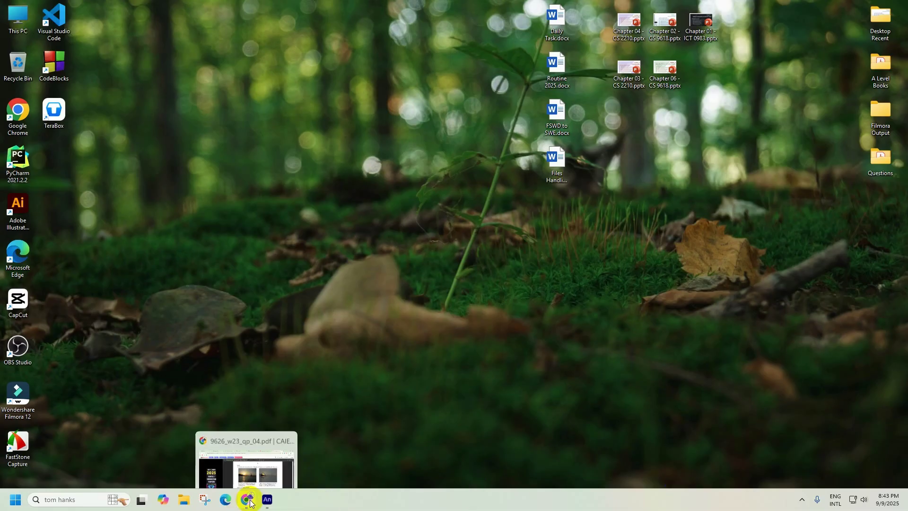
pyautogui.click(250, 501)
pyautogui.click(423, 272)
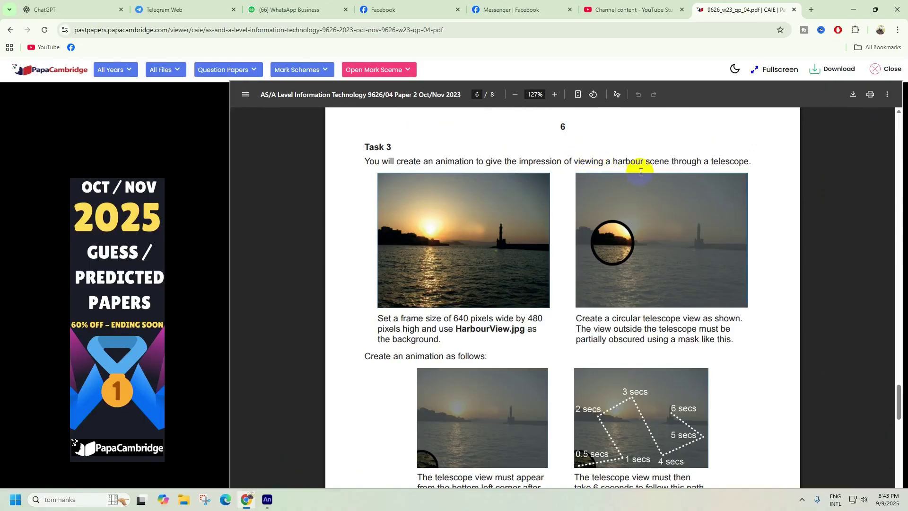
pyautogui.scroll(2, 641, 171)
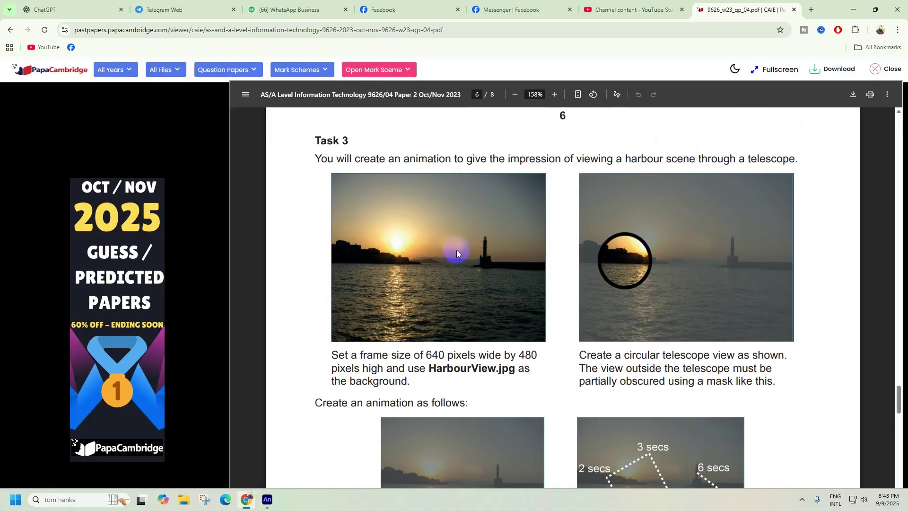
pyautogui.moveTo(318, 163); pyautogui.dragTo(635, 359)
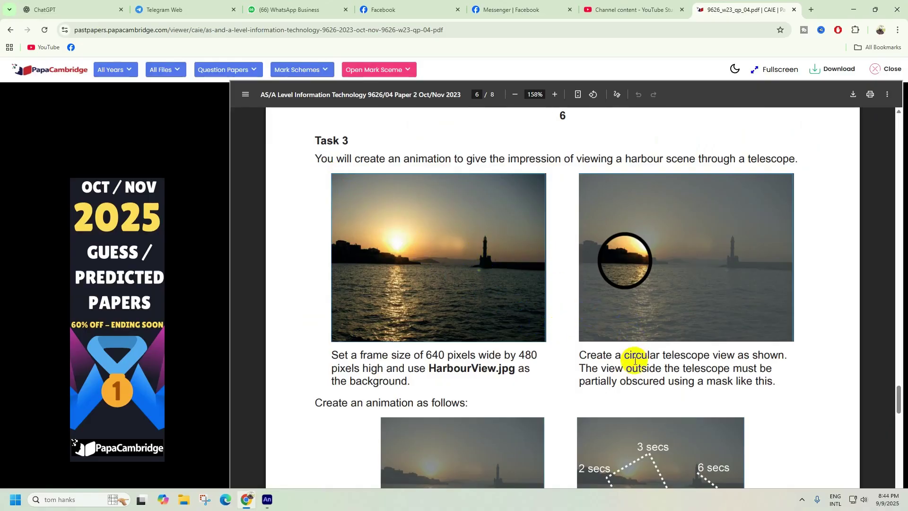
pyautogui.moveTo(671, 310)
pyautogui.mouseDown()
pyautogui.moveTo(654, 296)
pyautogui.moveTo(632, 238)
pyautogui.moveTo(631, 282)
pyautogui.moveTo(615, 271)
pyautogui.mouseUp()
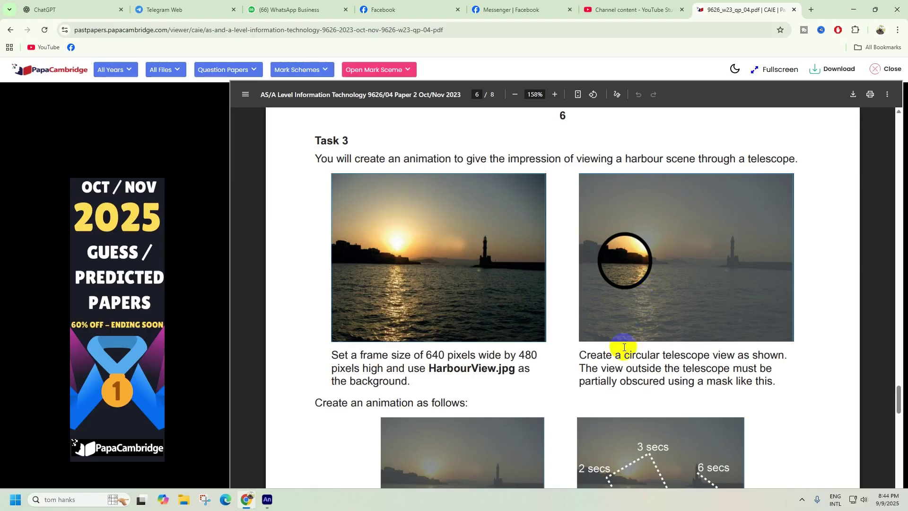
pyautogui.moveTo(615, 368); pyautogui.dragTo(760, 364)
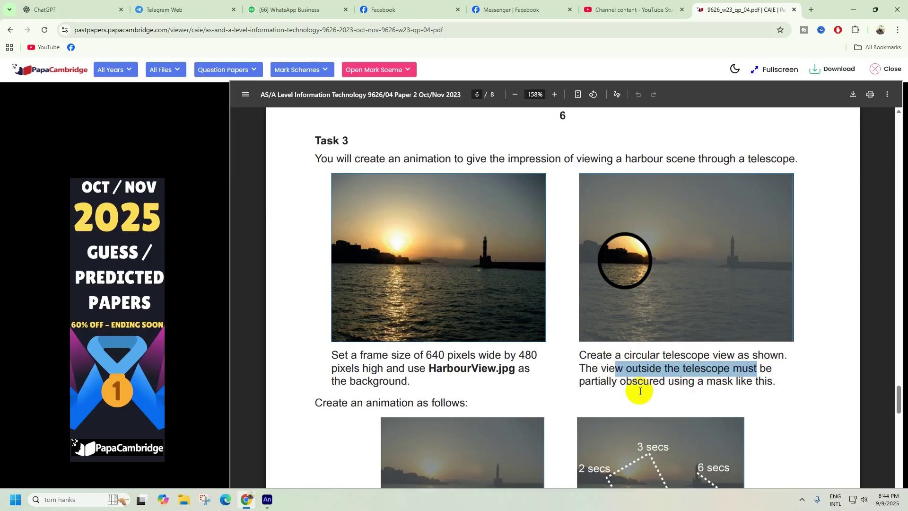
pyautogui.moveTo(621, 382); pyautogui.dragTo(758, 381)
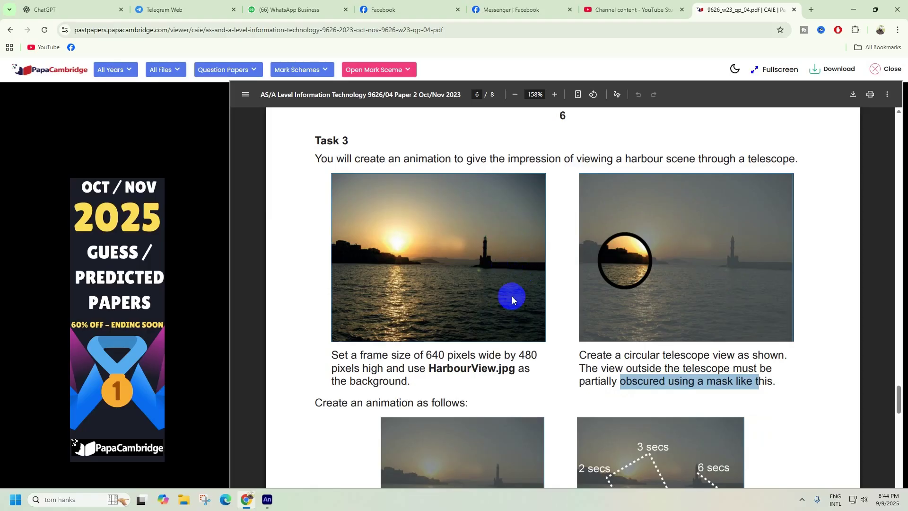
# Step: Read Task 3's instruction on where and when the telescope view must first appear in the animation
pyautogui.scroll(-3, 525, 249)
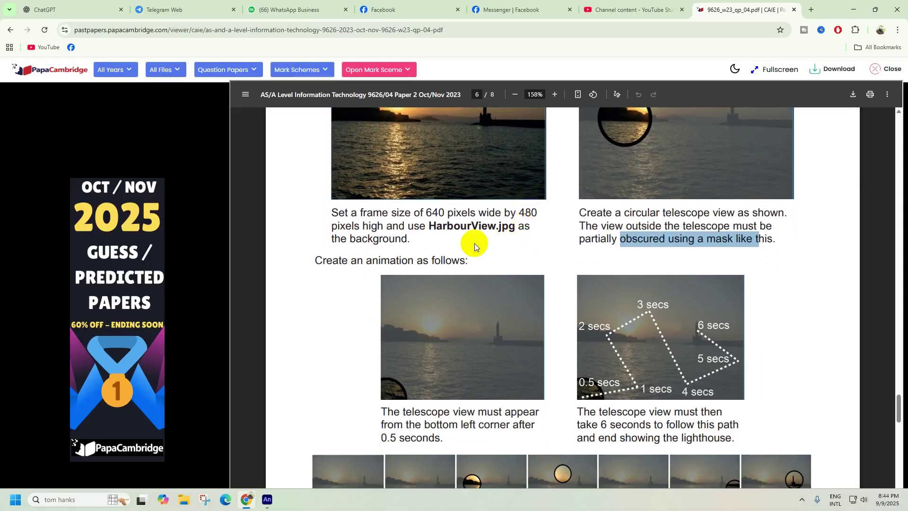
pyautogui.click(349, 266)
pyautogui.moveTo(349, 266); pyautogui.dragTo(461, 261)
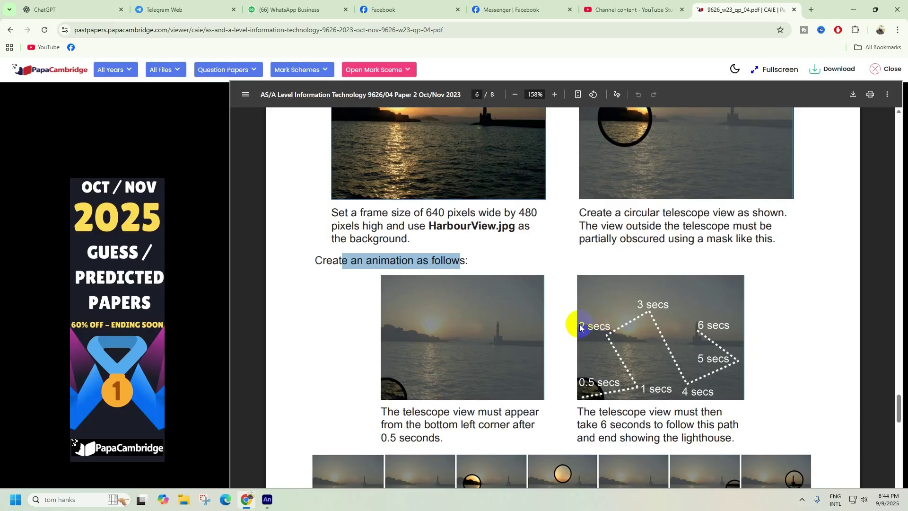
pyautogui.moveTo(382, 413); pyautogui.dragTo(532, 424)
pyautogui.click(388, 438)
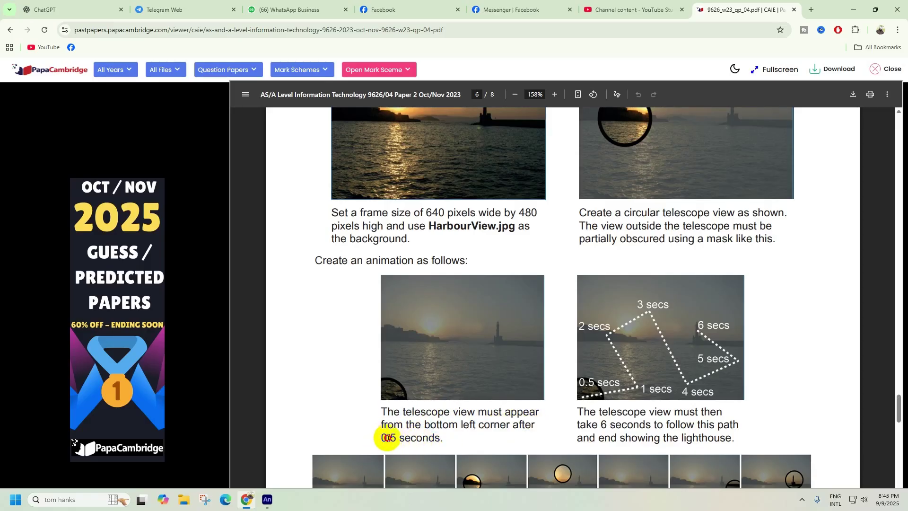
pyautogui.moveTo(388, 438); pyautogui.dragTo(450, 442)
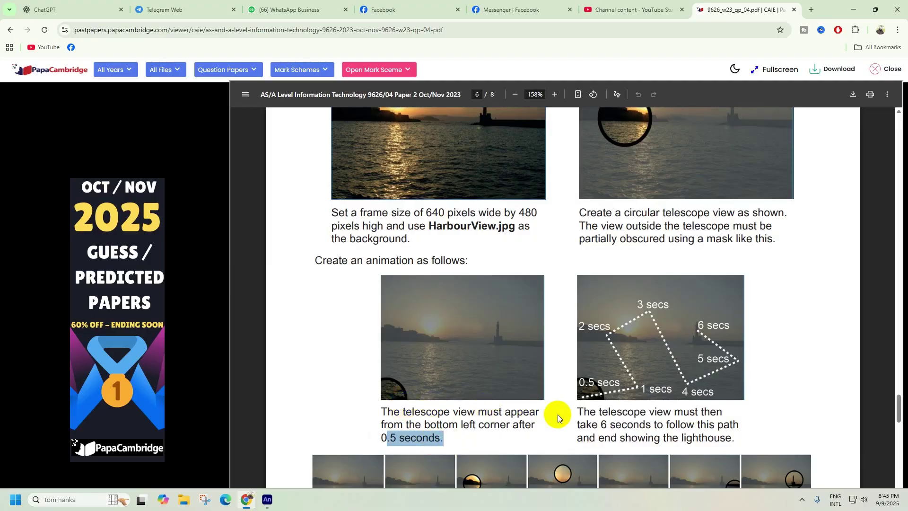
# Step: Examine the timed path the telescope view must follow, along with the start-to-end sequence of example frames
pyautogui.scroll(-1, 551, 416)
pyautogui.moveTo(577, 365); pyautogui.dragTo(714, 380)
pyautogui.click(601, 384)
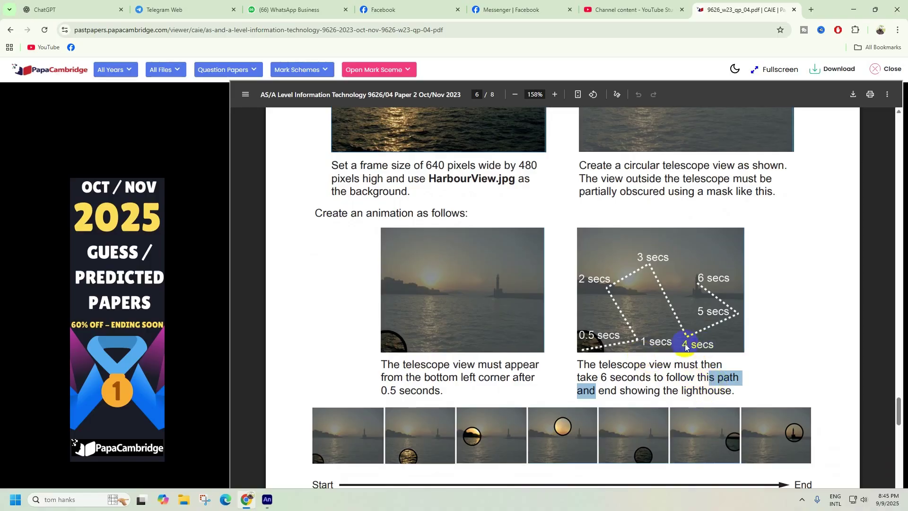
pyautogui.scroll(-1, 686, 347)
pyautogui.click(582, 308)
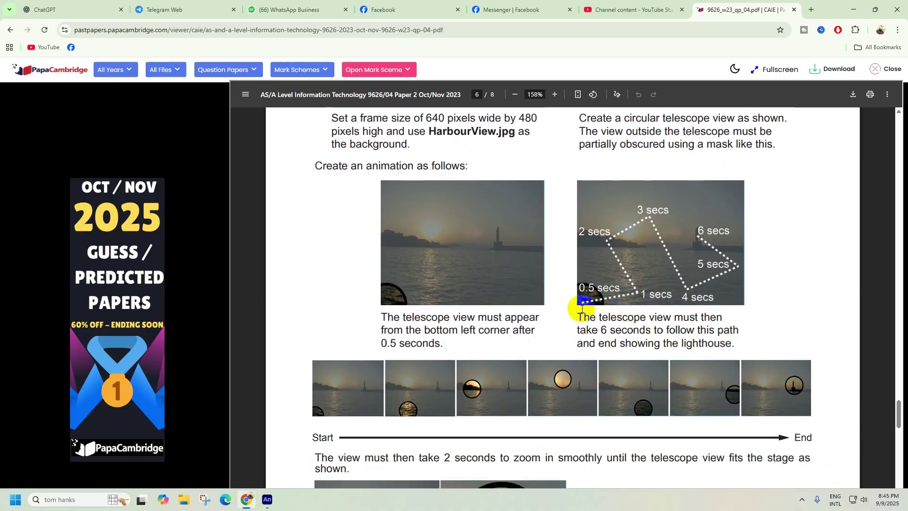
pyautogui.moveTo(582, 308)
pyautogui.mouseDown()
pyautogui.moveTo(645, 291)
pyautogui.moveTo(613, 241)
pyautogui.moveTo(651, 215)
pyautogui.moveTo(685, 284)
pyautogui.moveTo(728, 274)
pyautogui.moveTo(700, 235)
pyautogui.moveTo(431, 381)
pyautogui.moveTo(391, 391)
pyautogui.moveTo(539, 387)
pyautogui.mouseUp()
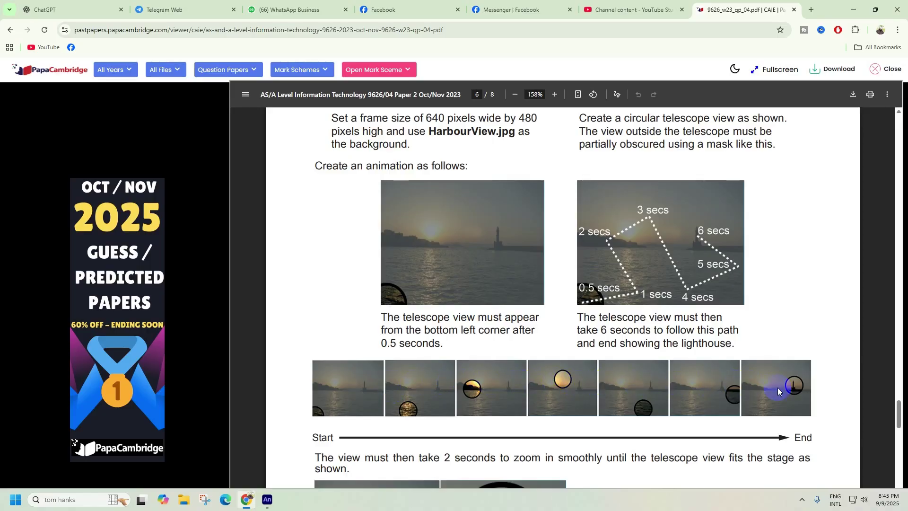
pyautogui.moveTo(652, 228)
pyautogui.mouseDown()
pyautogui.moveTo(649, 218)
pyautogui.moveTo(618, 280)
pyautogui.moveTo(596, 294)
pyautogui.moveTo(642, 288)
pyautogui.moveTo(614, 245)
pyautogui.moveTo(668, 227)
pyautogui.moveTo(650, 211)
pyautogui.mouseUp()
# Step: Examine the instruction and example pictures for the final zoom of the telescope view, comparing them with the preceding frame sequence
pyautogui.scroll(-3, 567, 260)
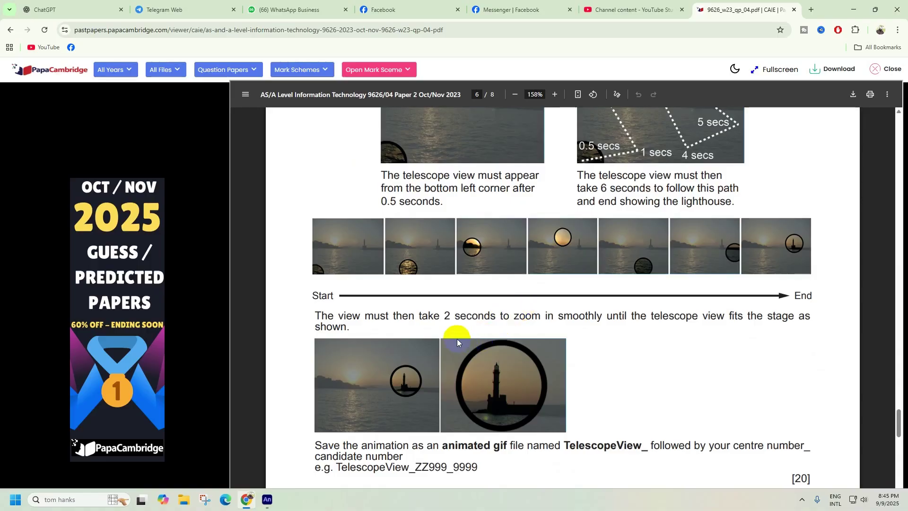
pyautogui.moveTo(339, 318); pyautogui.dragTo(827, 325)
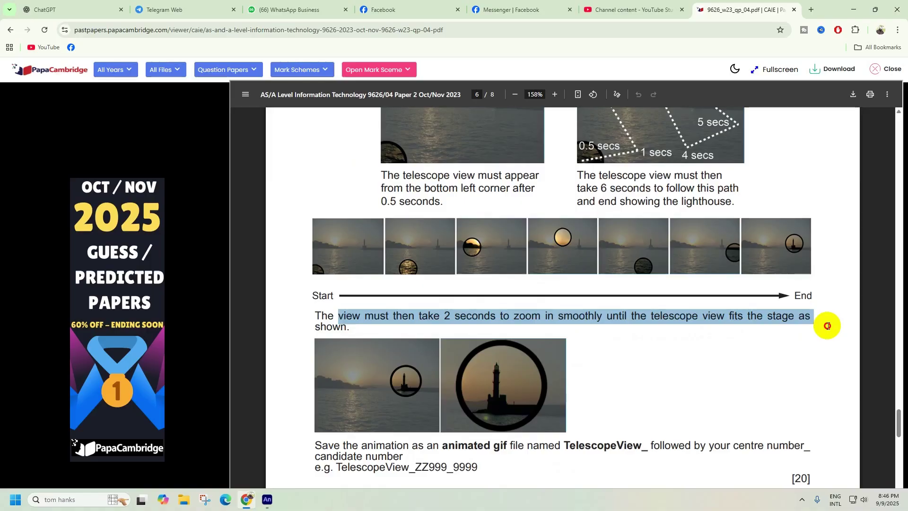
pyautogui.moveTo(311, 297); pyautogui.dragTo(752, 266)
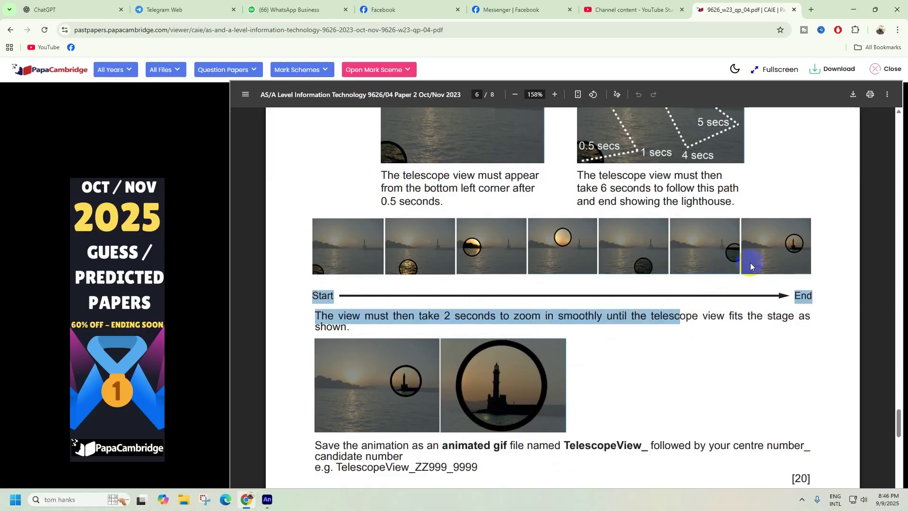
pyautogui.click(751, 266)
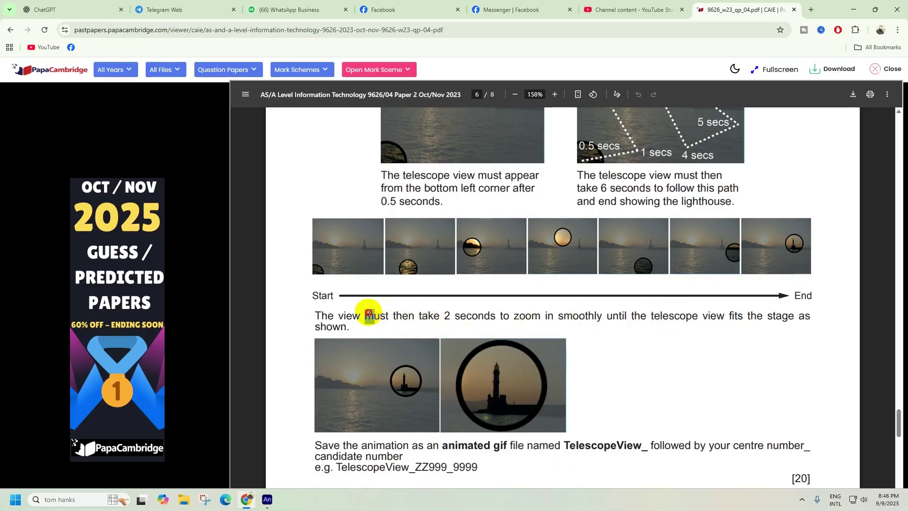
pyautogui.moveTo(368, 315); pyautogui.dragTo(551, 321)
pyautogui.moveTo(582, 321); pyautogui.dragTo(790, 316)
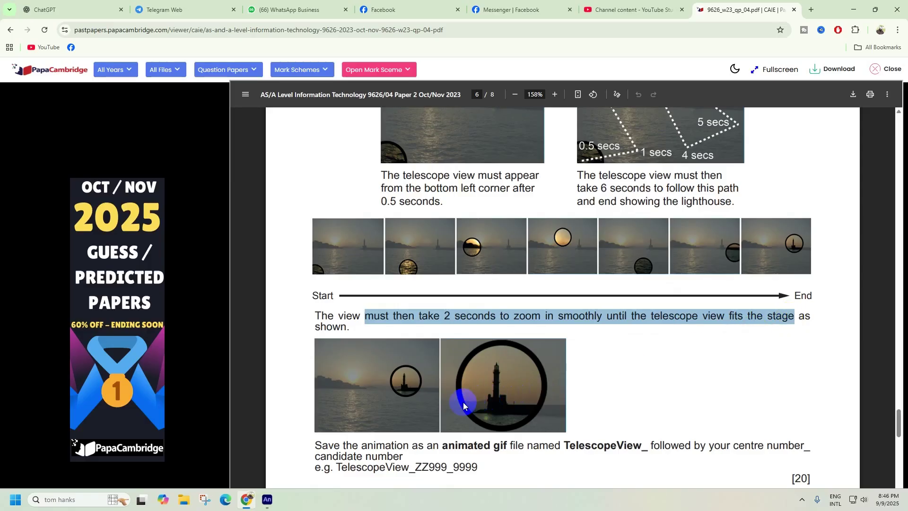
pyautogui.scroll(-1, 433, 397)
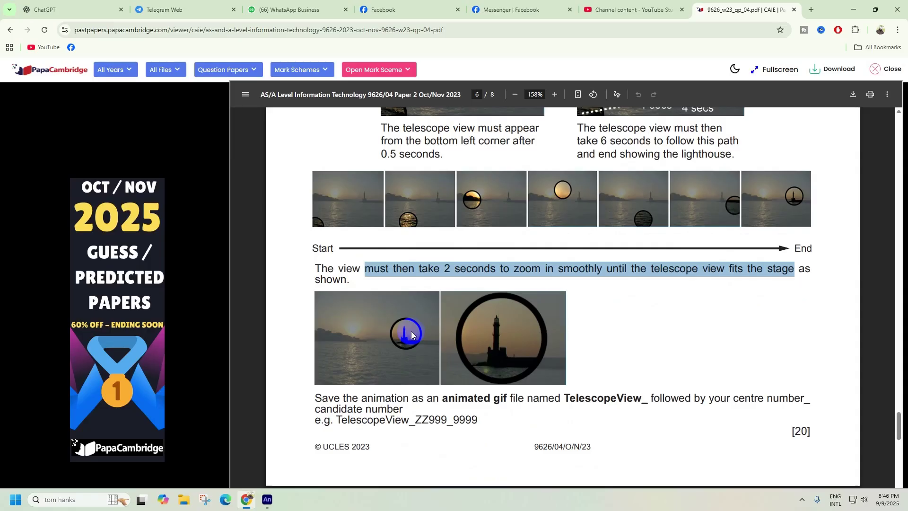
pyautogui.click(350, 269)
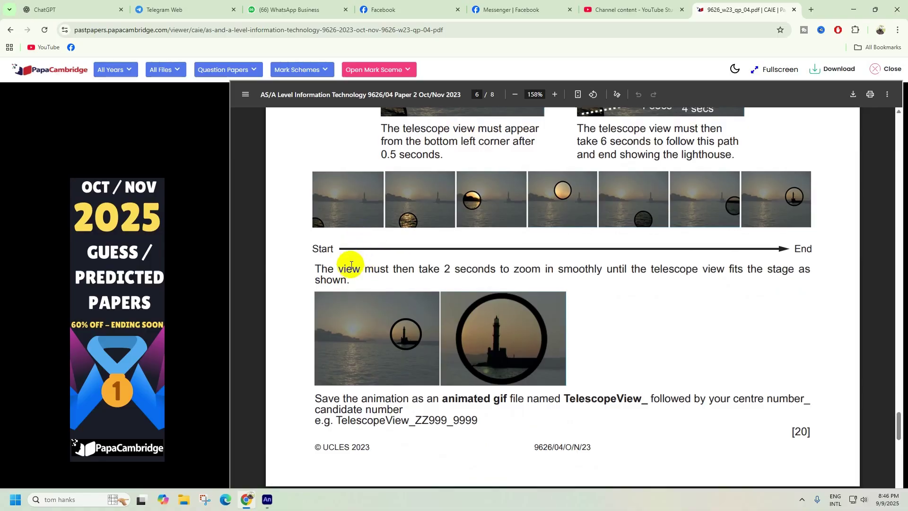
pyautogui.scroll(1, 351, 265)
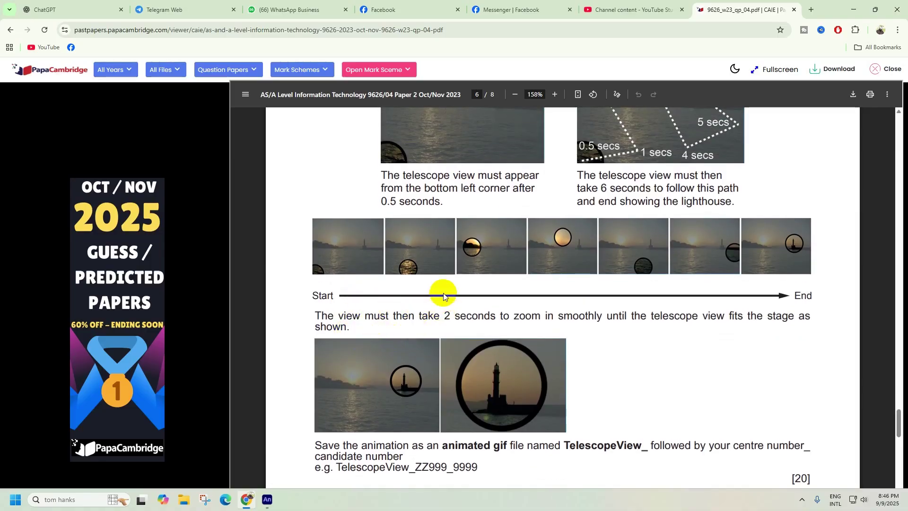
pyautogui.scroll(1, 402, 318)
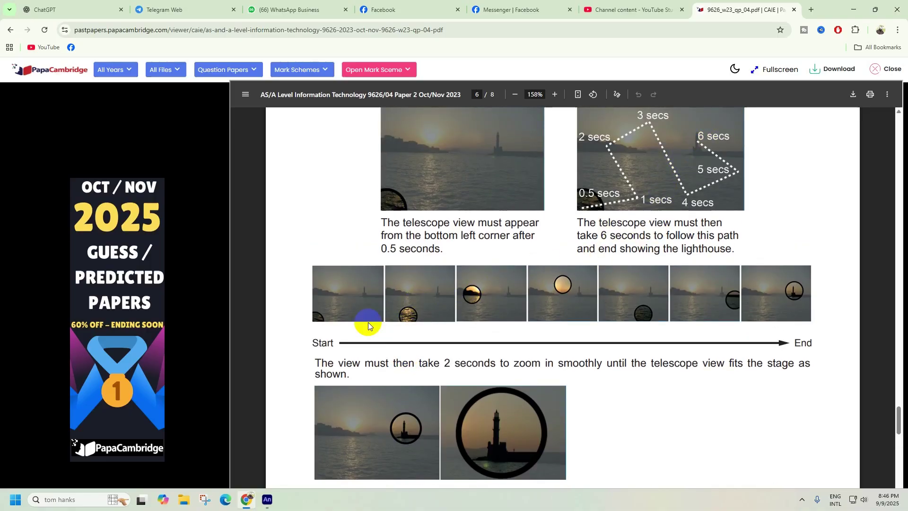
pyautogui.moveTo(312, 344); pyautogui.dragTo(578, 345)
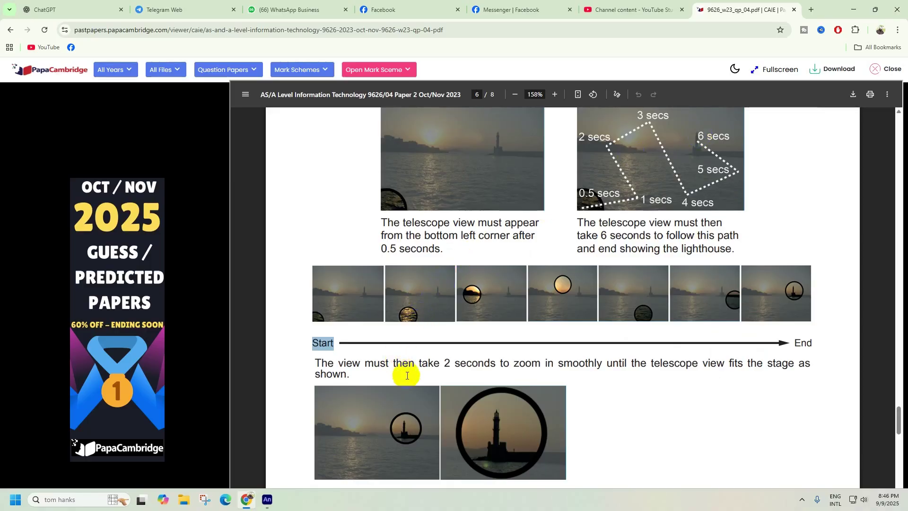
pyautogui.moveTo(352, 364); pyautogui.dragTo(427, 366)
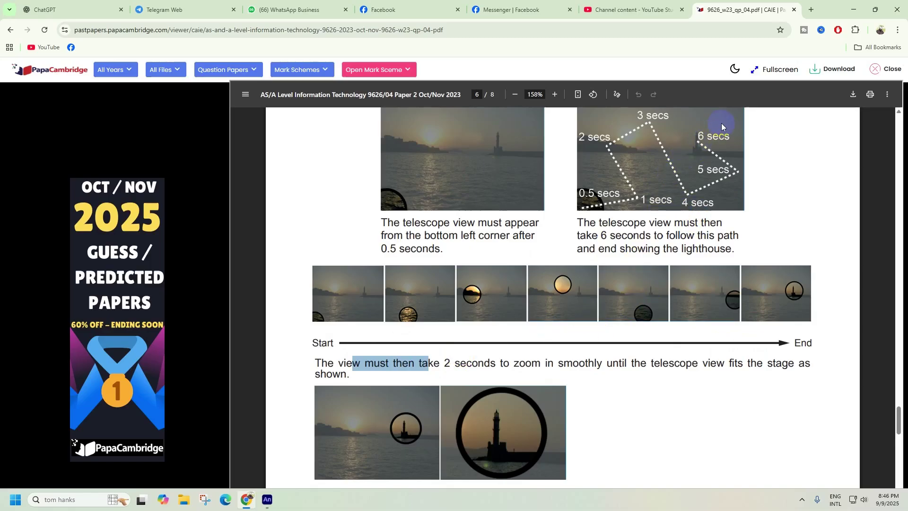
pyautogui.moveTo(434, 364); pyautogui.dragTo(780, 363)
pyautogui.scroll(-2, 536, 367)
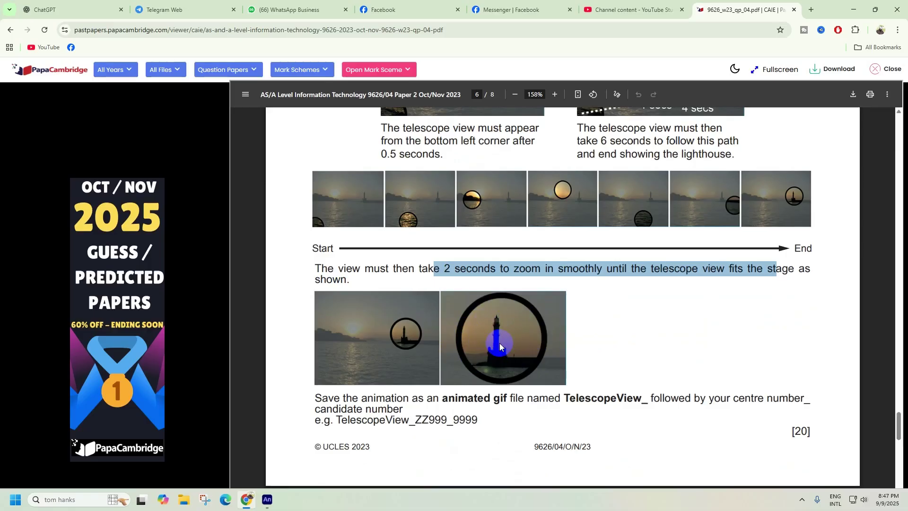
pyautogui.click(447, 272)
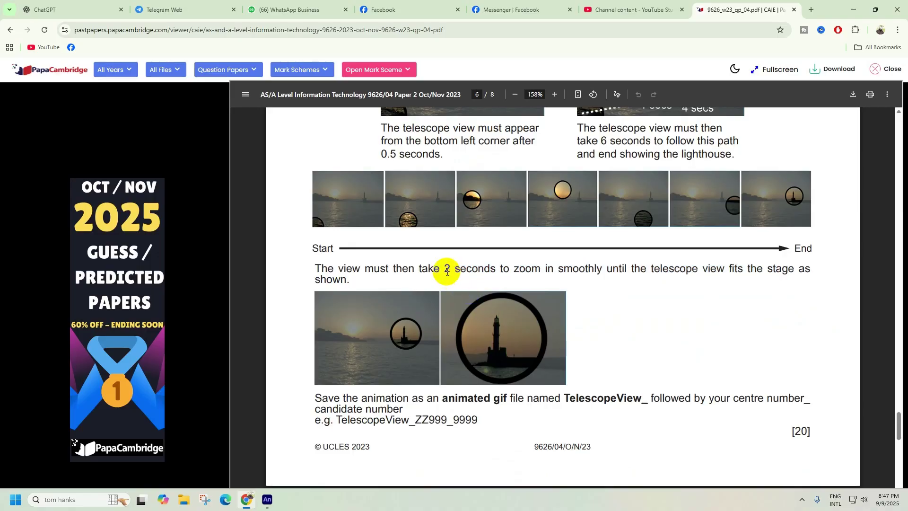
# Step: Skim past the end of Task 3, then recheck its required frame size at the start of the task
pyautogui.scroll(-3, 448, 272)
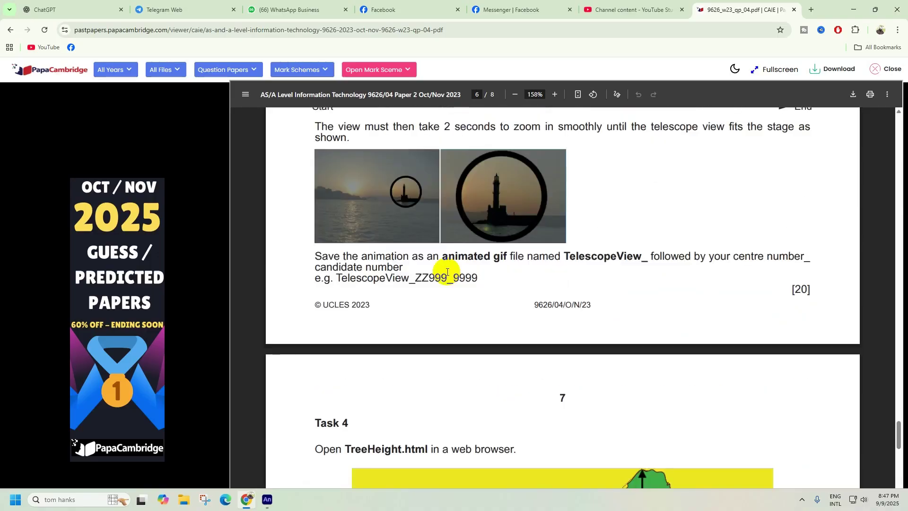
pyautogui.scroll(-5, 447, 272)
pyautogui.scroll(14, 574, 300)
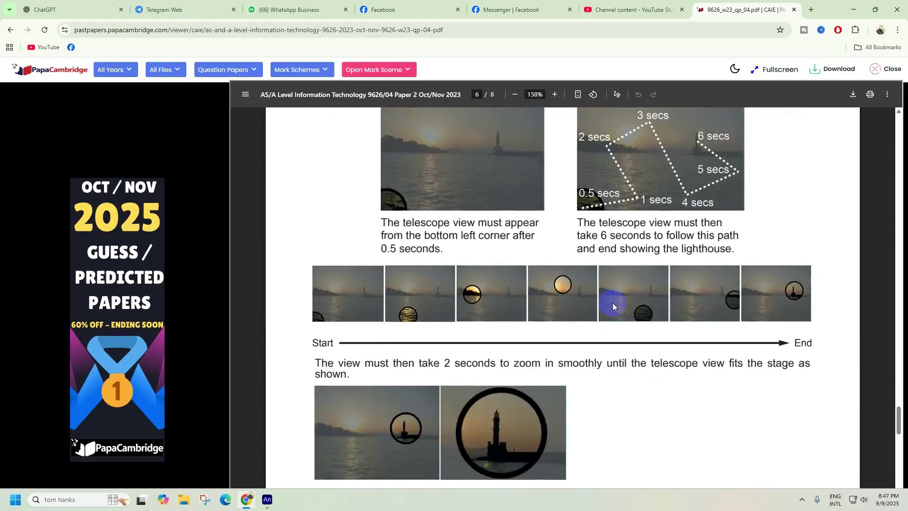
pyautogui.scroll(3, 610, 283)
pyautogui.scroll(2, 586, 257)
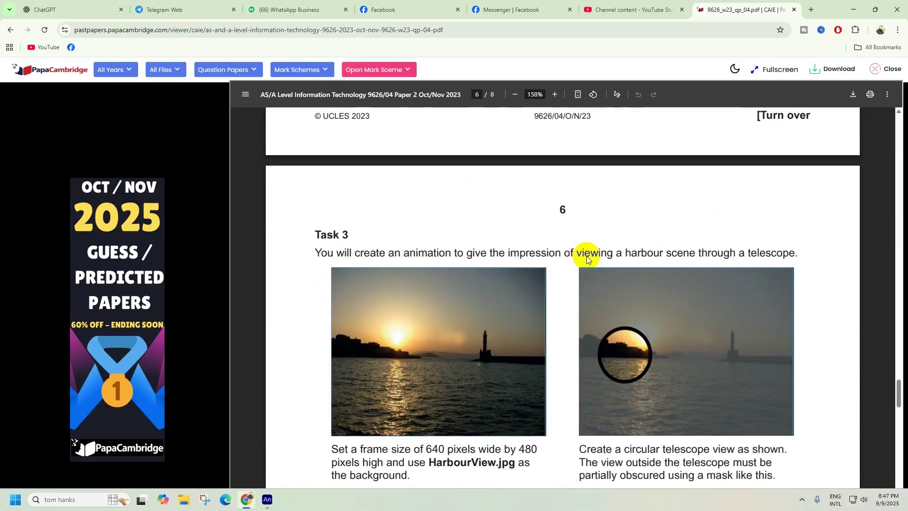
pyautogui.scroll(-3, 474, 324)
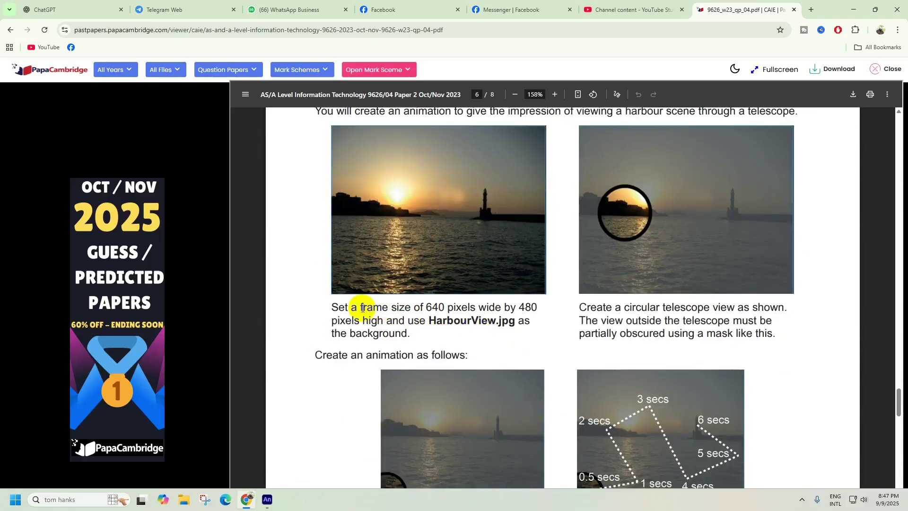
pyautogui.moveTo(361, 309); pyautogui.dragTo(531, 308)
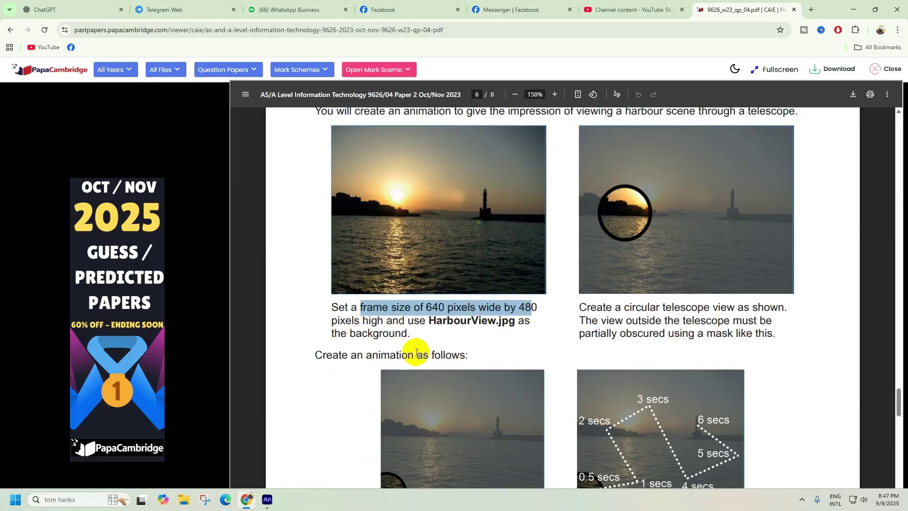
# Step: Switch to Adobe Animate and create a new ActionScript 3.0 document 640 pixels wide by 480 pixels high at 30 fps
pyautogui.click(267, 500)
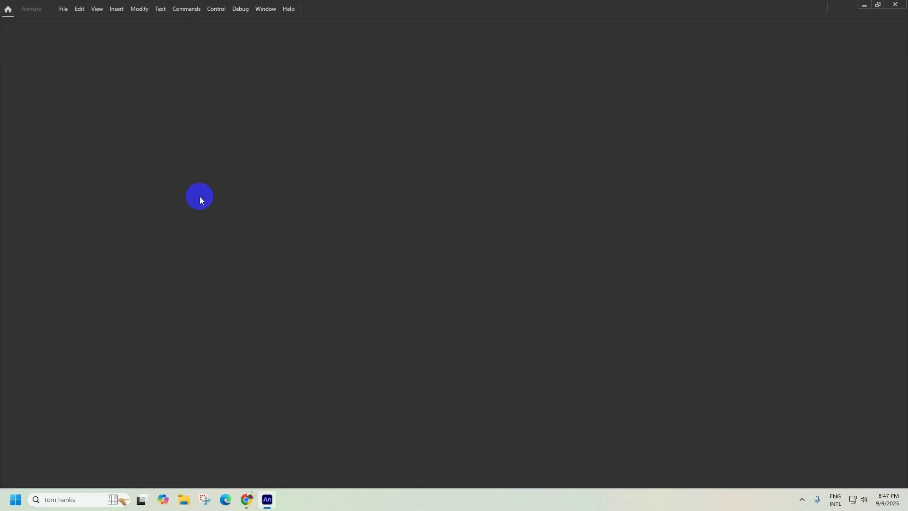
pyautogui.click(65, 10)
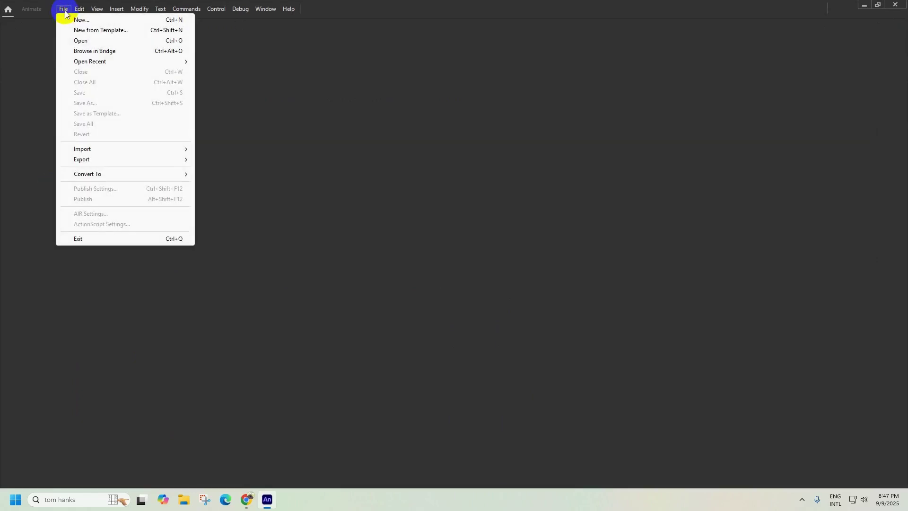
pyautogui.click(302, 114)
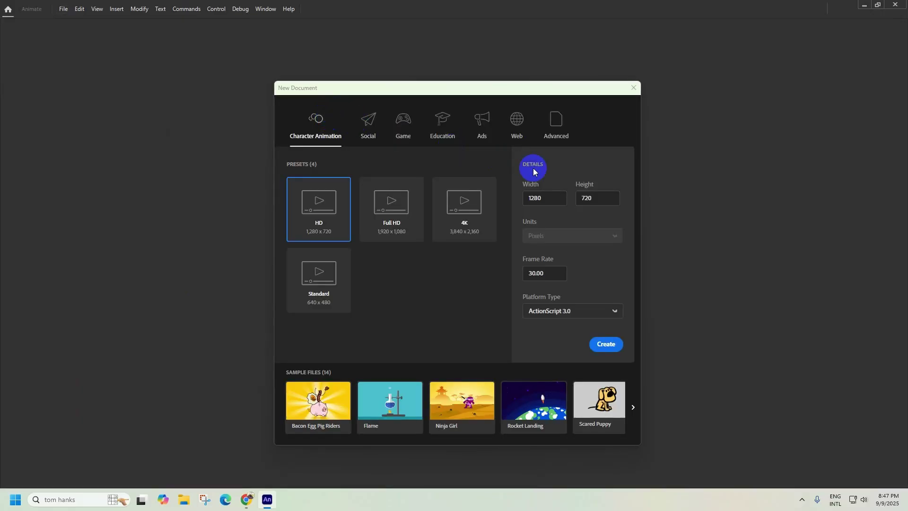
pyautogui.click(549, 198)
pyautogui.write('640')
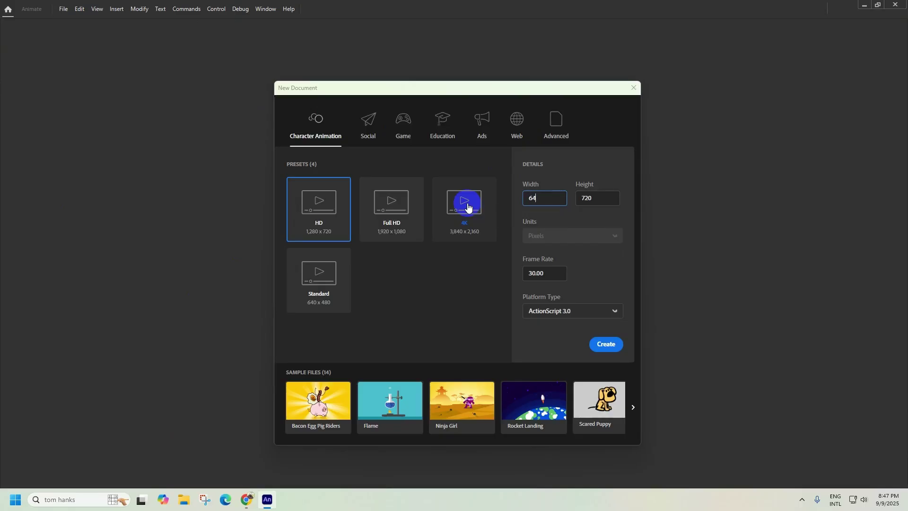
pyautogui.click(611, 199)
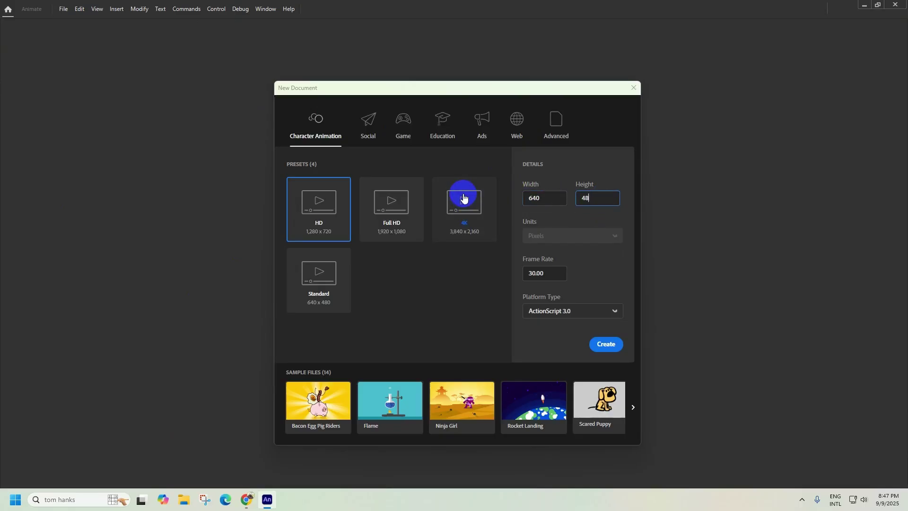
pyautogui.click(596, 344)
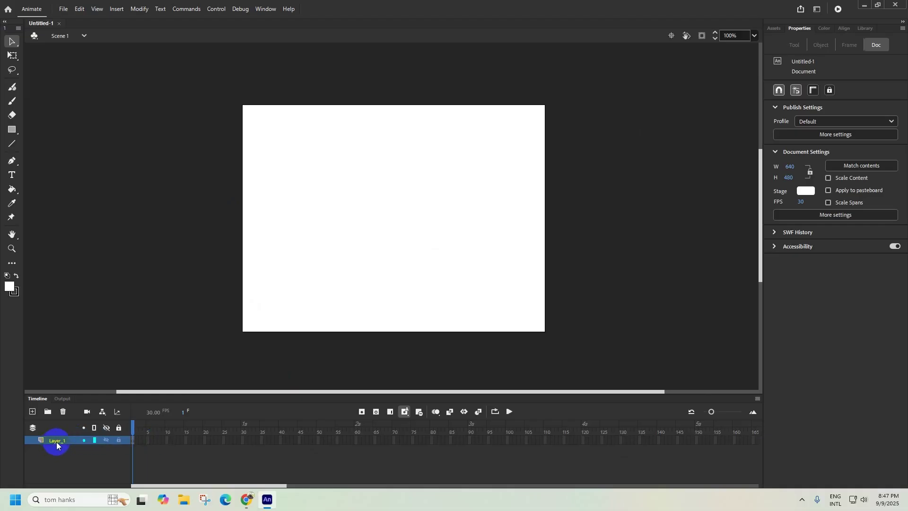
# Step: Rename the document's only layer as BG_Blur
pyautogui.doubleClick(56, 441)
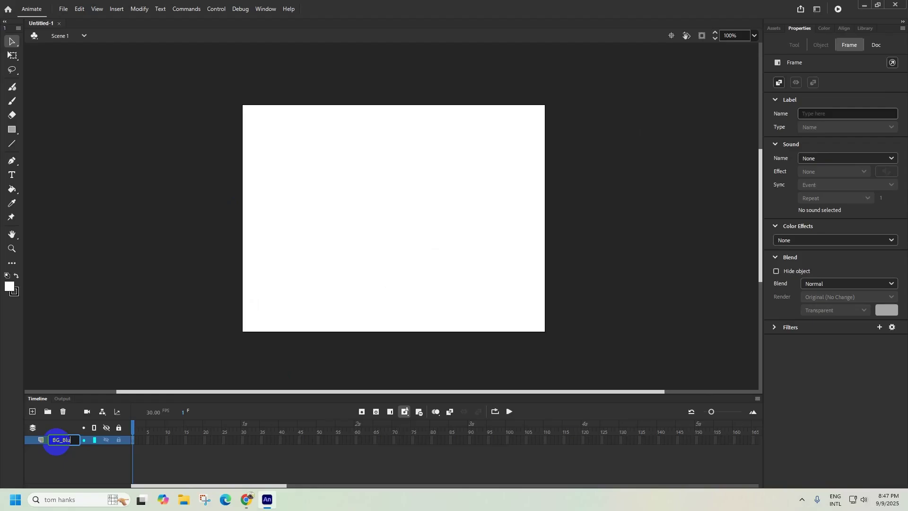
pyautogui.write('BG_Blur')
pyautogui.click(115, 473)
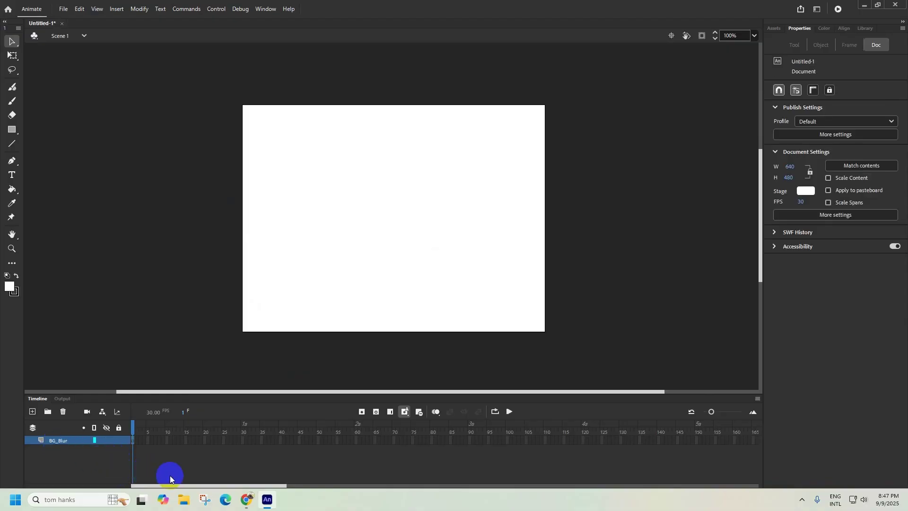
pyautogui.moveTo(179, 486); pyautogui.dragTo(139, 484)
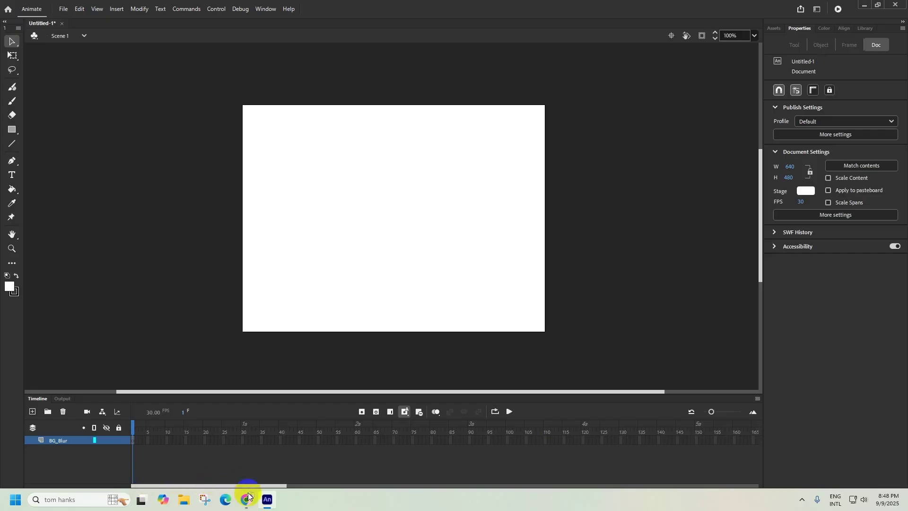
# Step: Switch to Chrome and open PapaCambridge's free yearly AS & A Level past papers in a new tab
pyautogui.moveTo(245, 497)
pyautogui.click(237, 466)
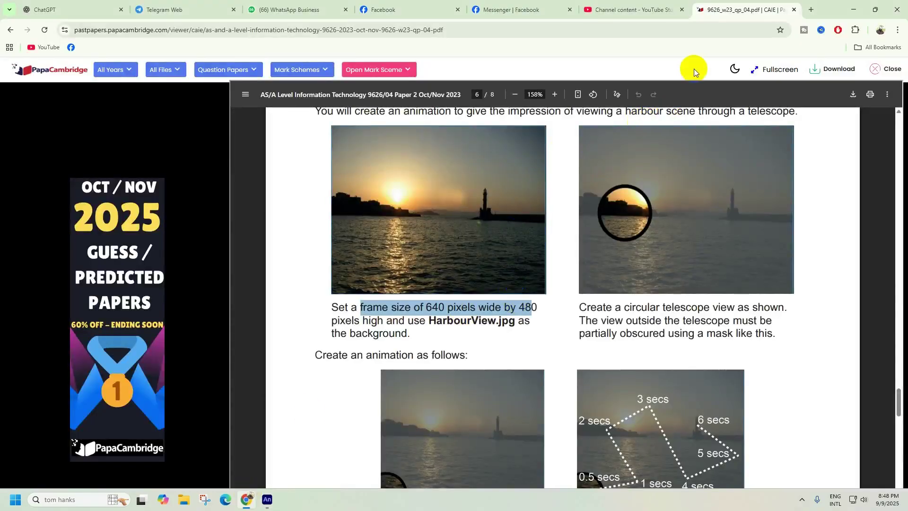
pyautogui.click(811, 10)
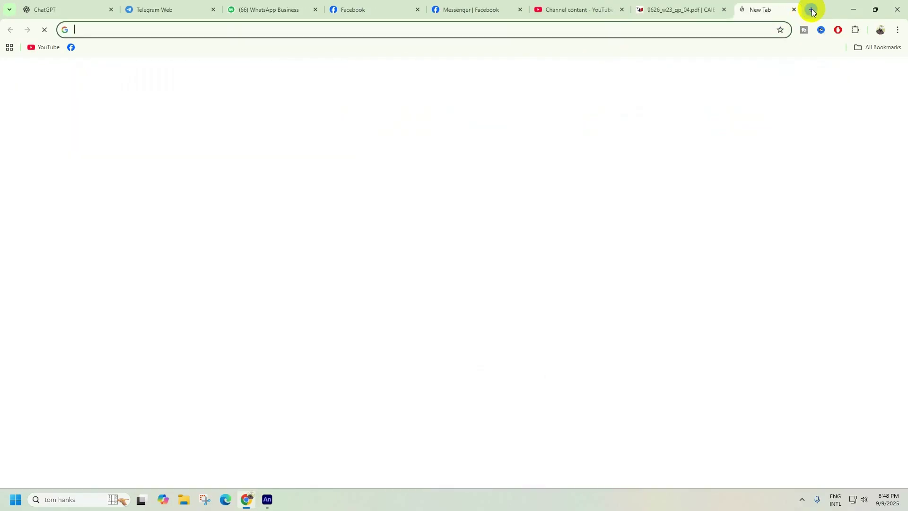
pyautogui.write('pa')
pyautogui.press('Return')
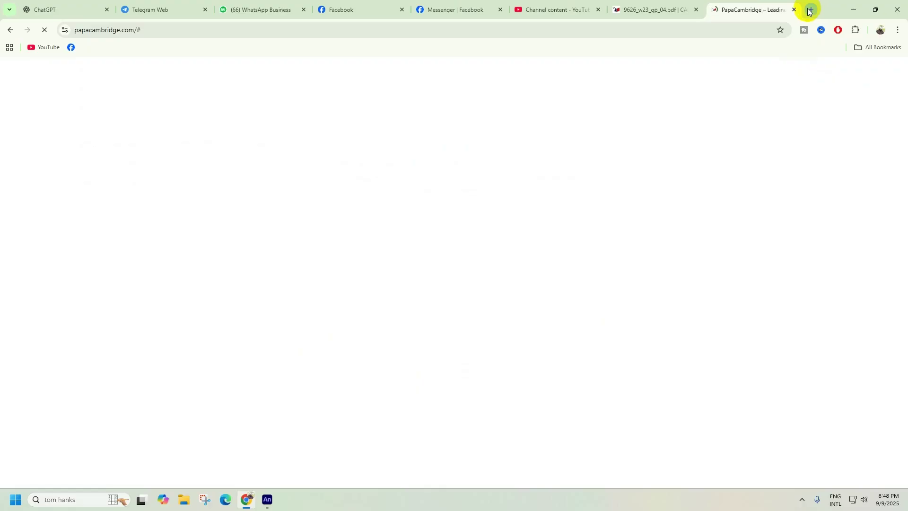
pyautogui.click(653, 9)
pyautogui.click(752, 10)
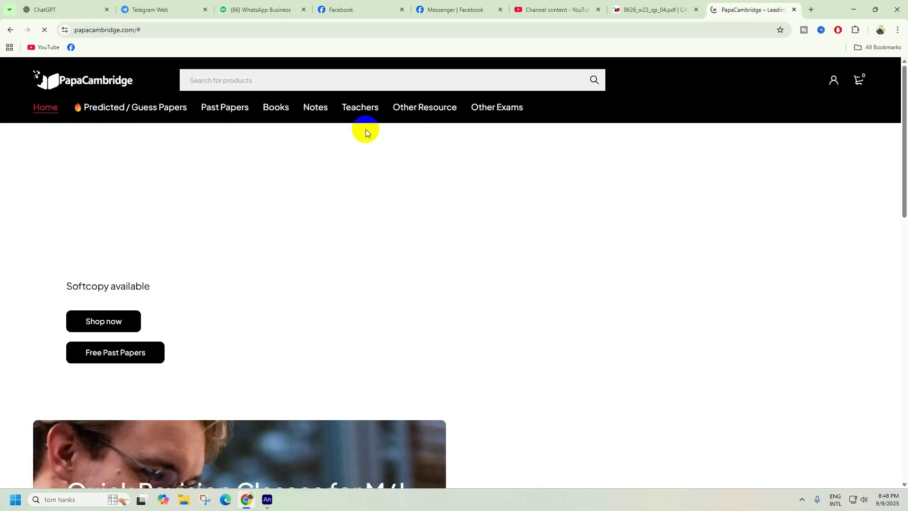
pyautogui.moveTo(216, 108)
pyautogui.moveTo(223, 156)
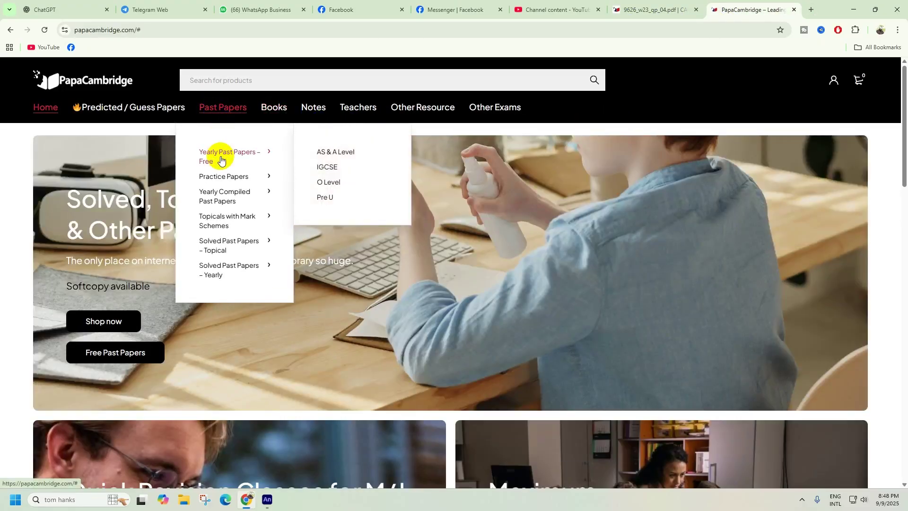
pyautogui.click(325, 153)
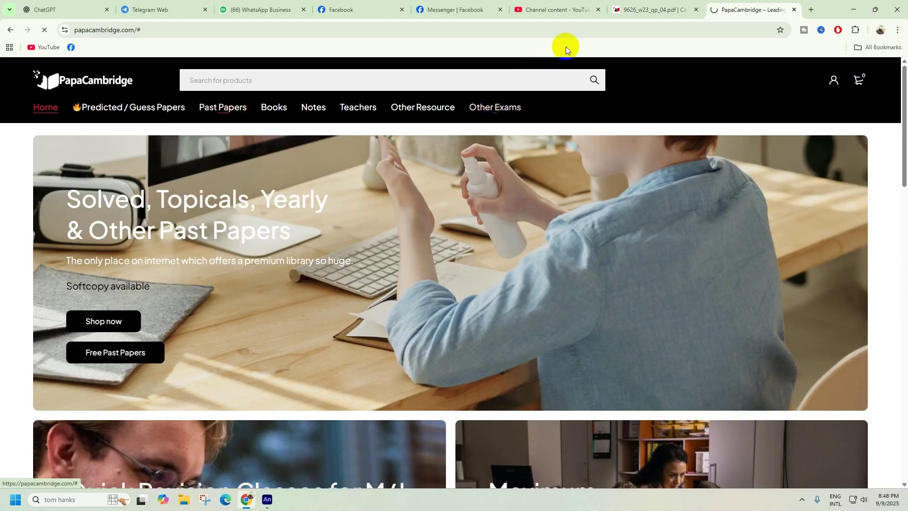
# Step: Reread the question paper's start-to-end frame sequence, the final zoom instruction with its pictures, and the saving instruction for Task 3
pyautogui.click(648, 9)
pyautogui.scroll(-3, 610, 271)
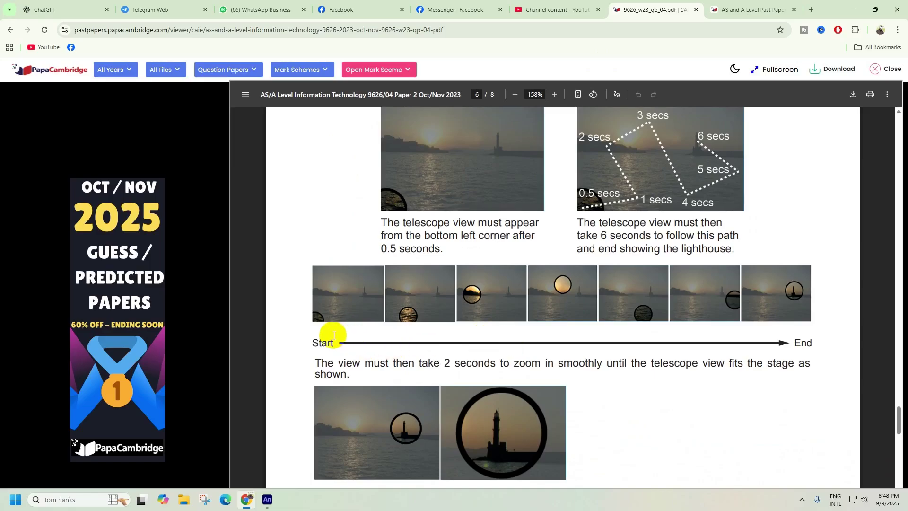
pyautogui.doubleClick(314, 343)
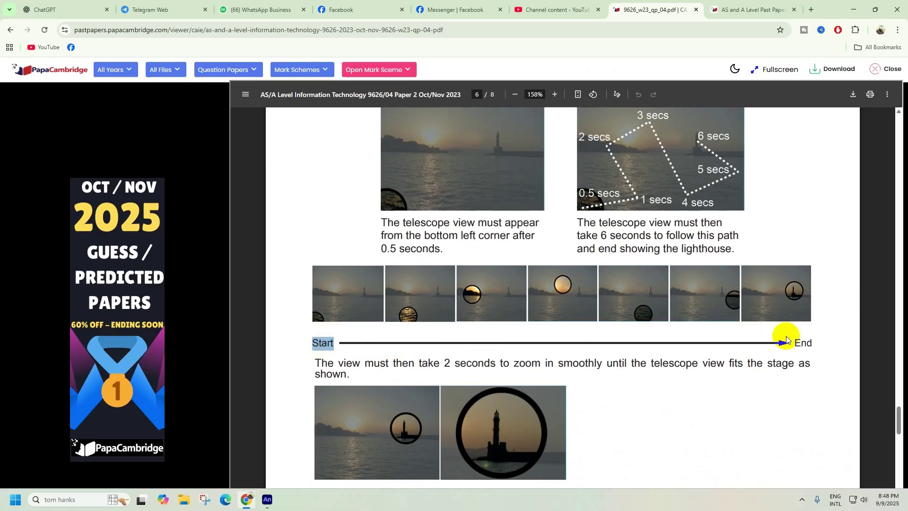
pyautogui.doubleClick(804, 344)
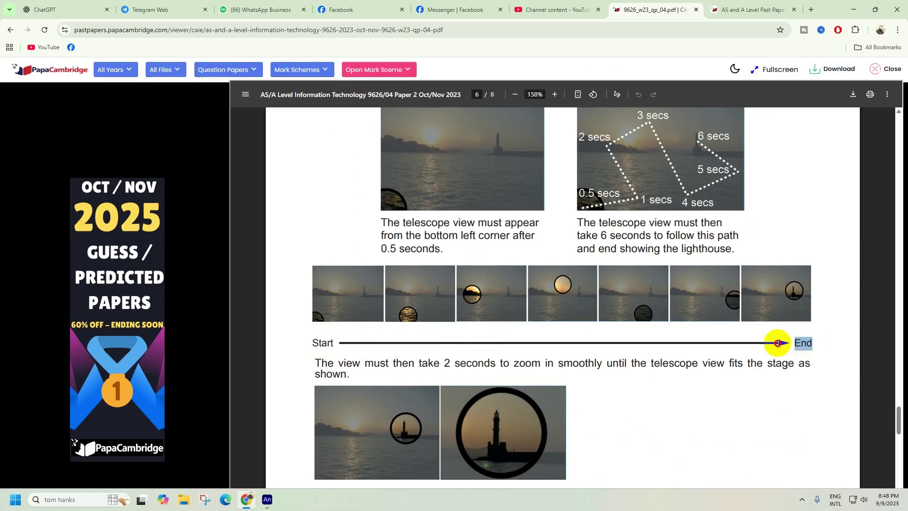
pyautogui.click(393, 364)
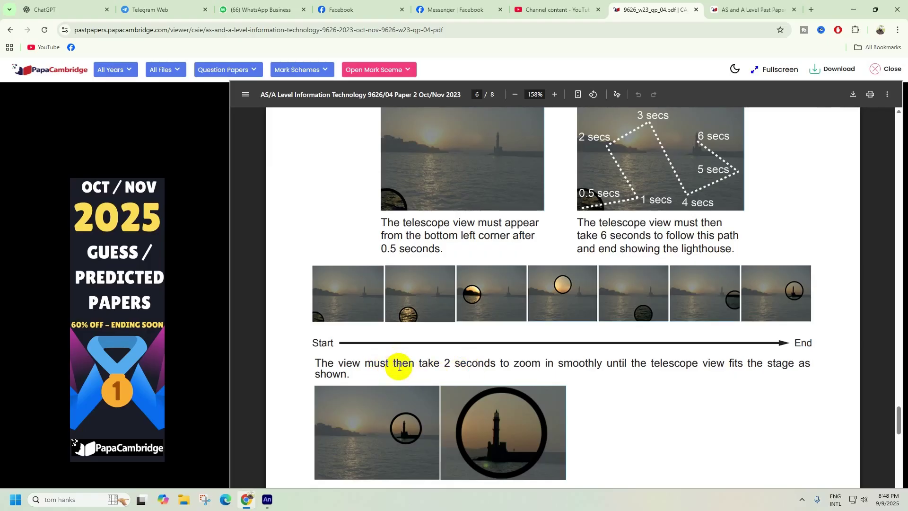
pyautogui.moveTo(394, 364); pyautogui.dragTo(478, 364)
pyautogui.click(403, 365)
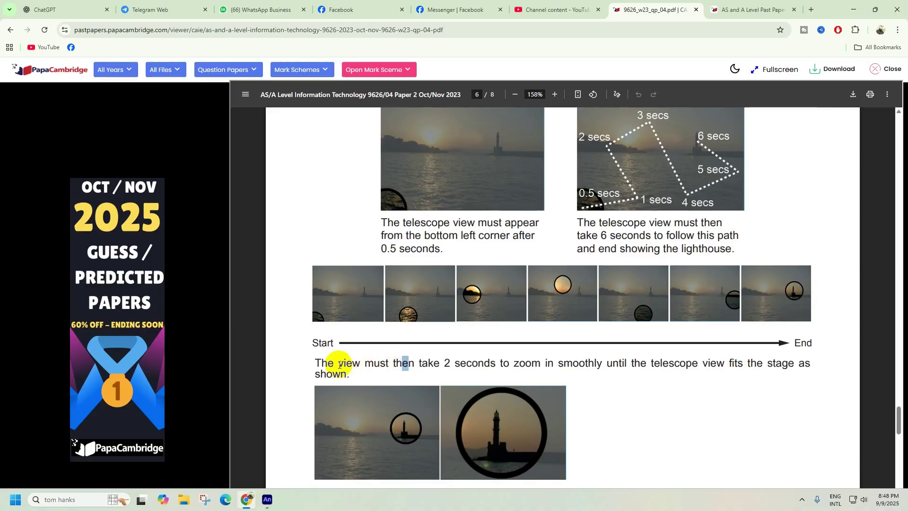
pyautogui.moveTo(347, 365); pyautogui.dragTo(794, 374)
pyautogui.click(512, 435)
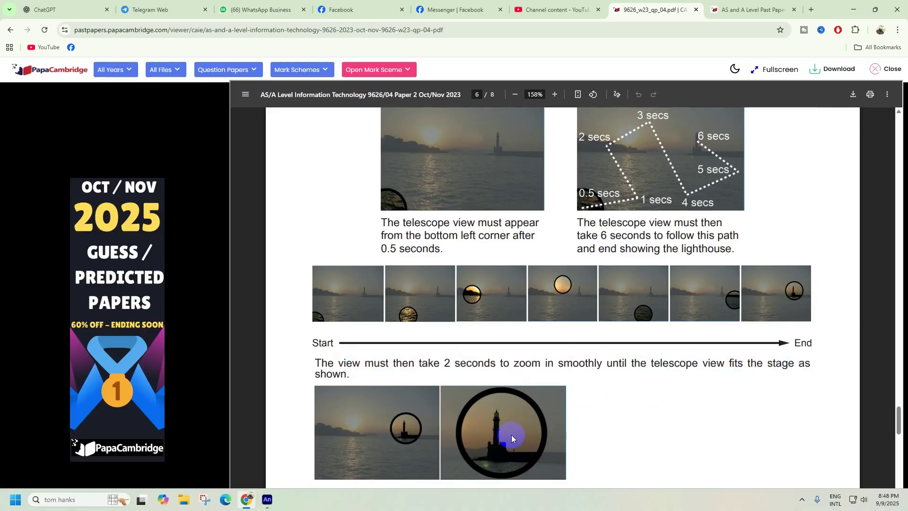
pyautogui.scroll(-1, 515, 431)
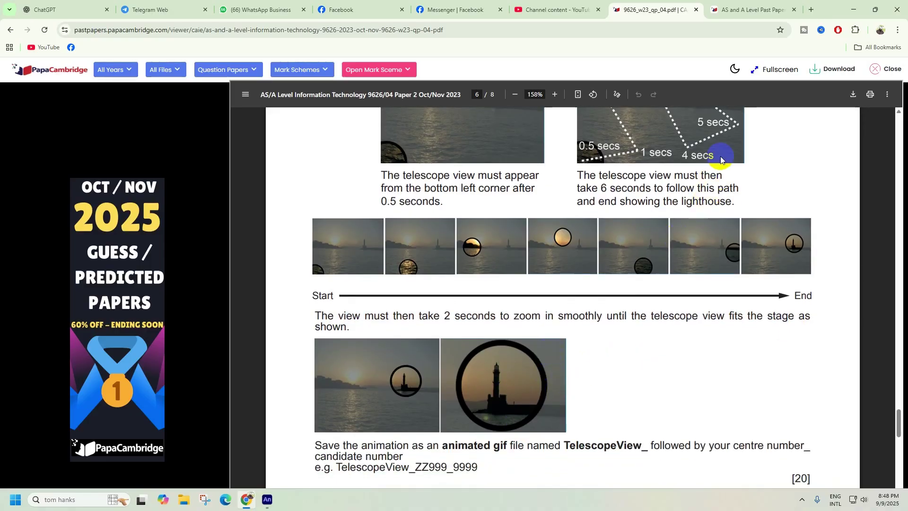
# Step: Open the 2023-Oct-Nov papers for Information Technology - 9626 on the AS and A Level past papers page
pyautogui.click(752, 9)
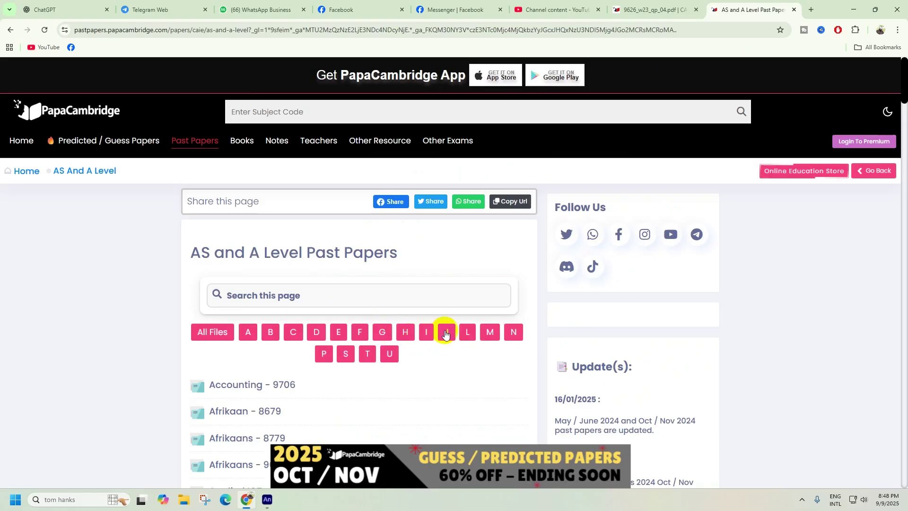
pyautogui.click(425, 333)
pyautogui.scroll(-2, 334, 300)
pyautogui.click(344, 293)
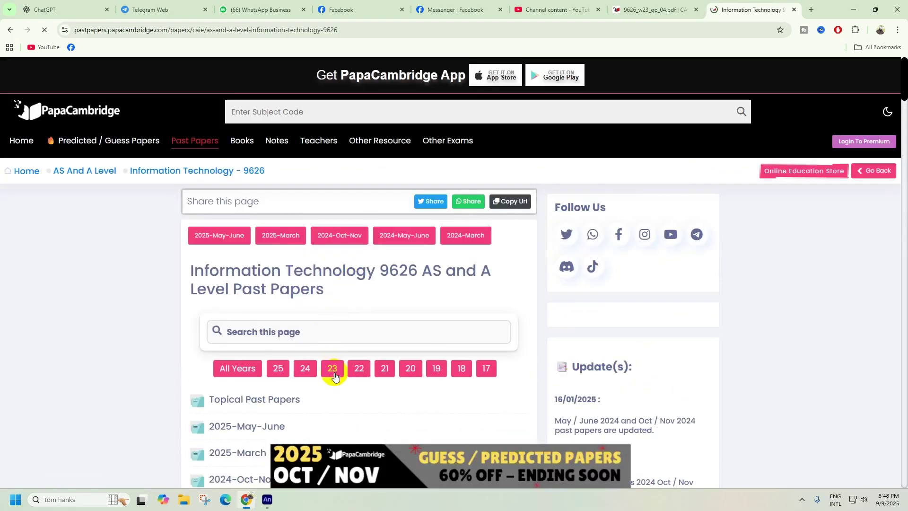
pyautogui.click(335, 376)
pyautogui.scroll(-1, 252, 350)
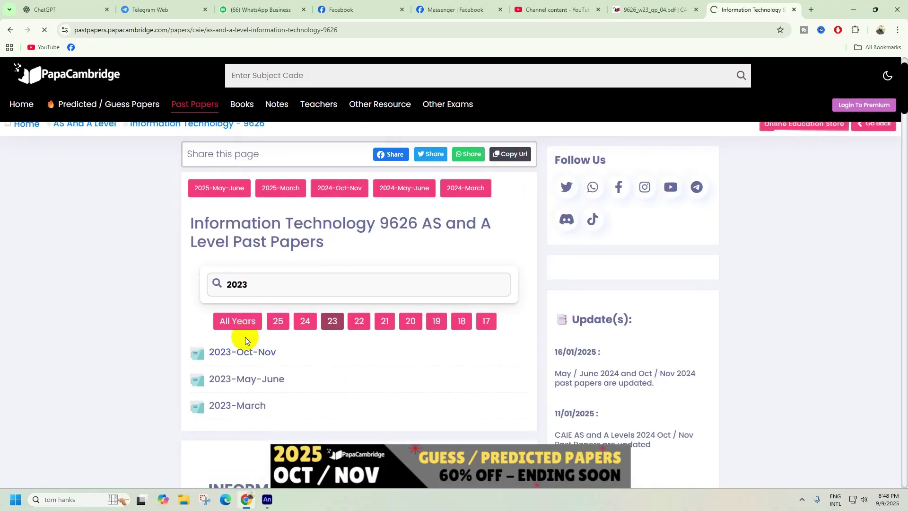
pyautogui.click(245, 337)
# Step: Filter the paper list to mark schemes and open November 2023 Mark Scheme 4
pyautogui.click(355, 348)
pyautogui.scroll(-3, 347, 353)
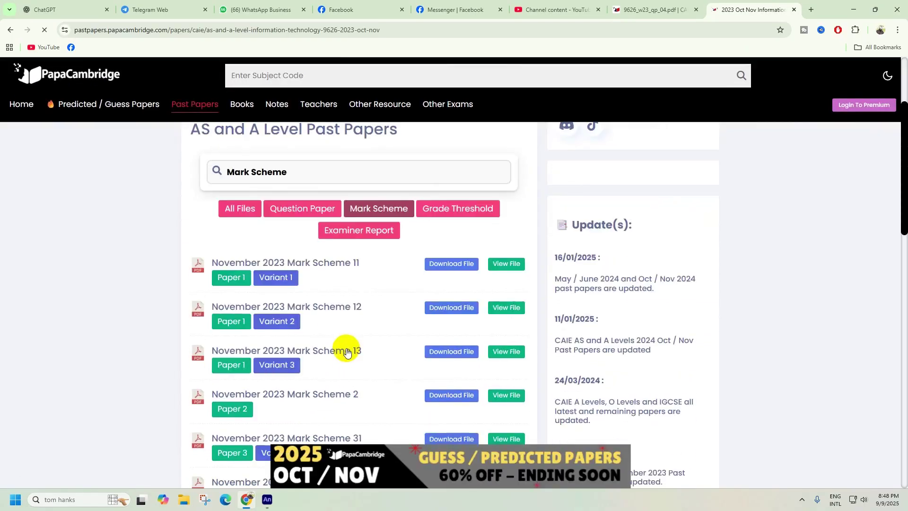
pyautogui.scroll(-5, 347, 353)
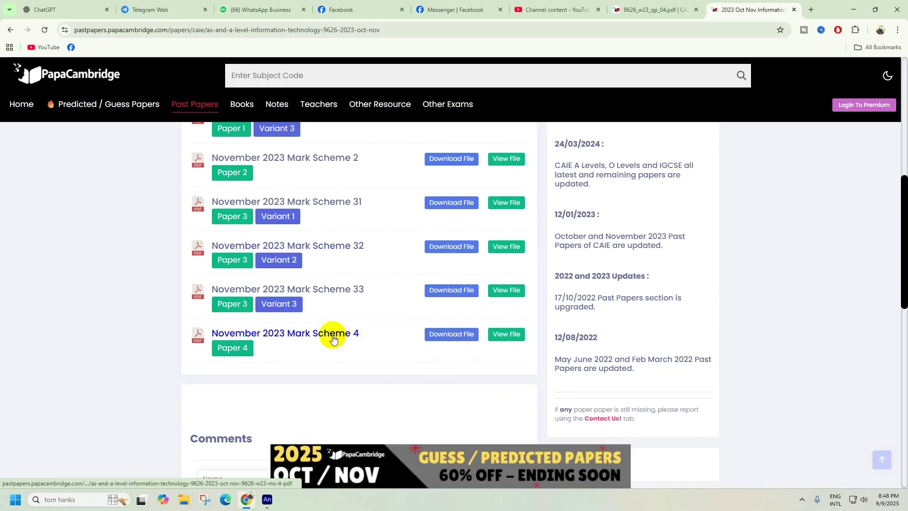
pyautogui.click(333, 338)
# Step: Recheck the start of Task 3 in the question paper, and locate the Task 3 marking criteria in the mark scheme
pyautogui.hotkey('ctrl', 'shift', 'Tab')
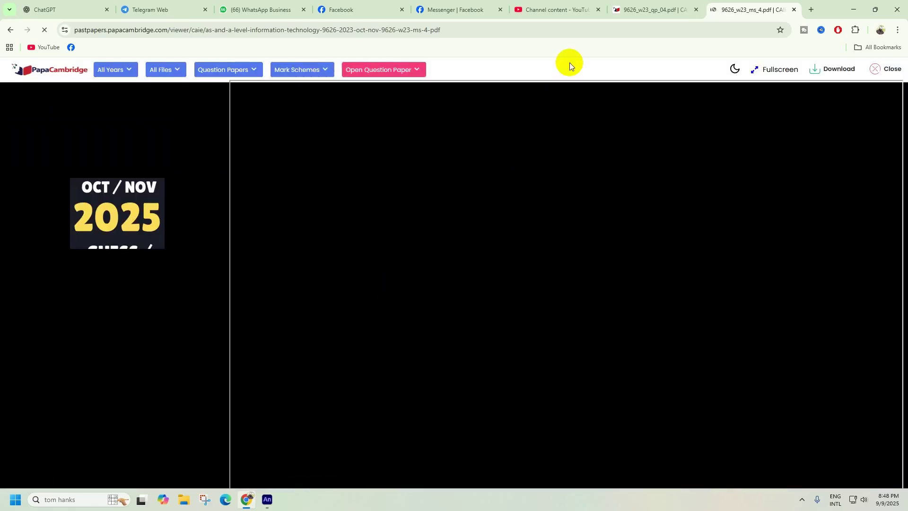
pyautogui.scroll(10, 562, 224)
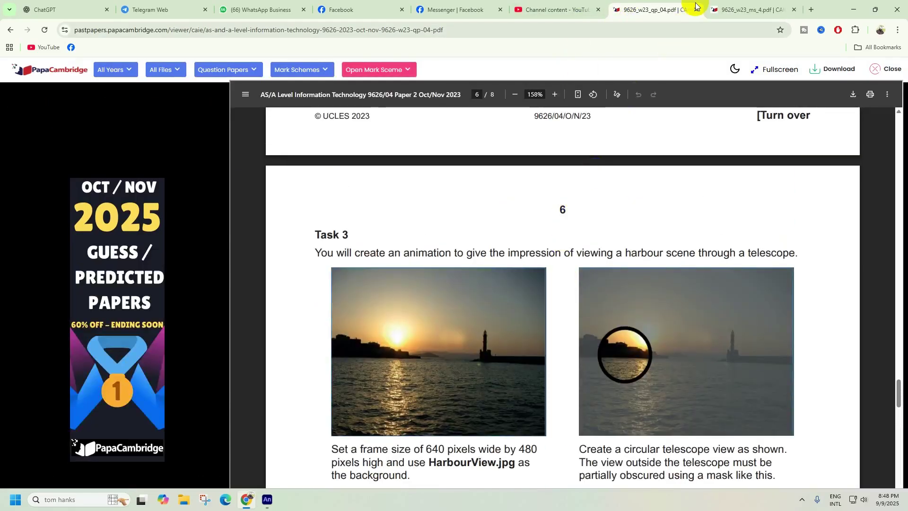
pyautogui.hotkey('ctrl', 'Tab')
pyautogui.scroll(-10, 629, 211)
pyautogui.keyDown('ctrl'); pyautogui.scroll(-4, 628, 205); pyautogui.keyUp('ctrl')
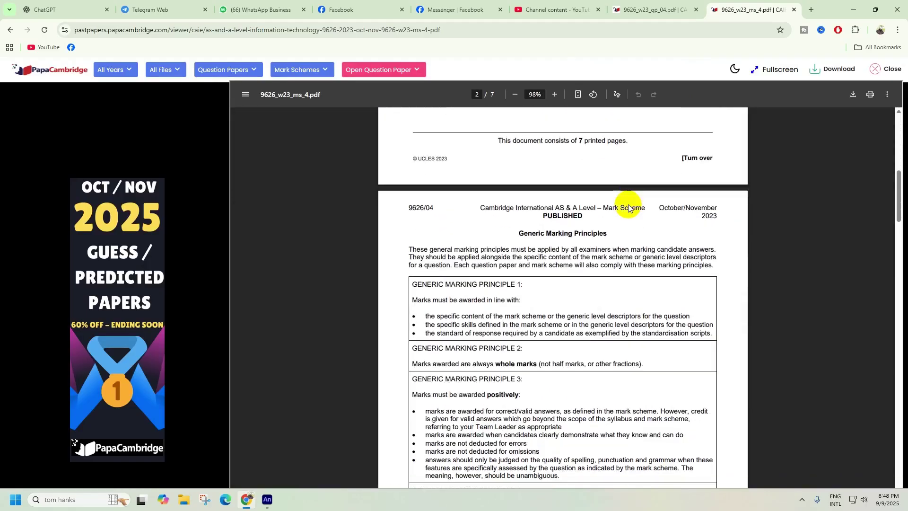
pyautogui.scroll(-5, 629, 204)
pyautogui.scroll(-15, 628, 204)
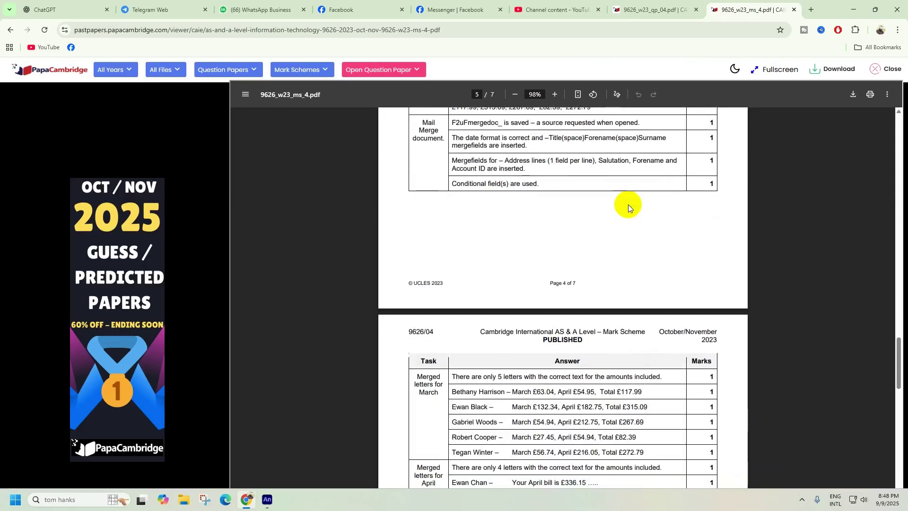
pyautogui.scroll(-10, 630, 207)
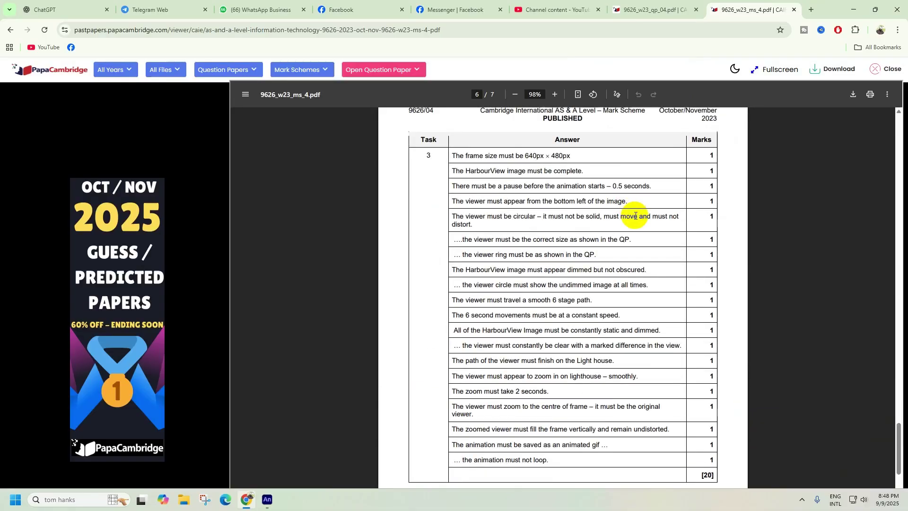
# Step: Enlarge the Task 3 marking table, skim its criteria and highlight the one about the frame size
pyautogui.scroll(2, 635, 215)
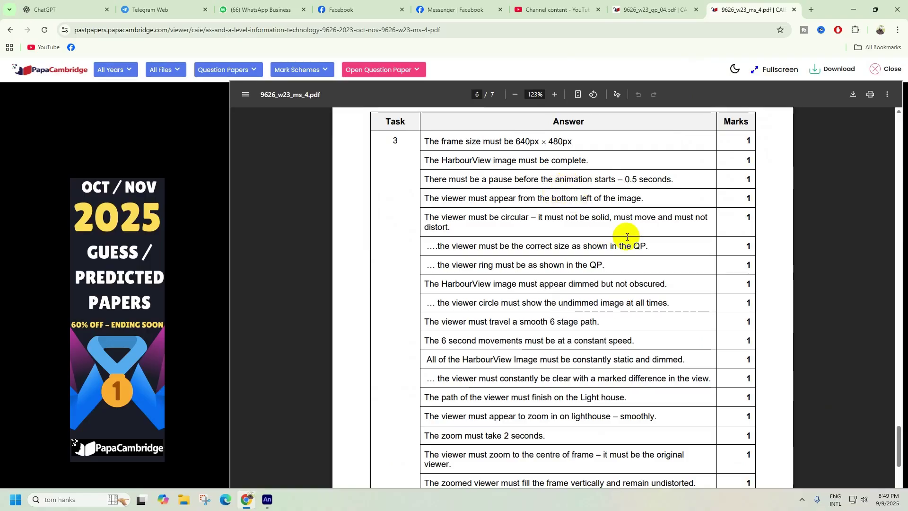
pyautogui.scroll(-3, 630, 229)
pyautogui.scroll(4, 630, 227)
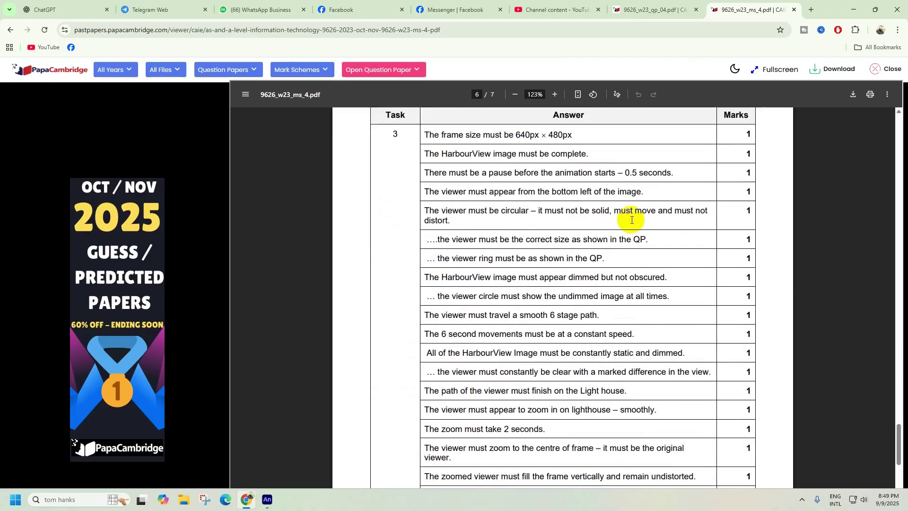
pyautogui.moveTo(419, 188); pyautogui.dragTo(579, 187)
pyautogui.click(621, 193)
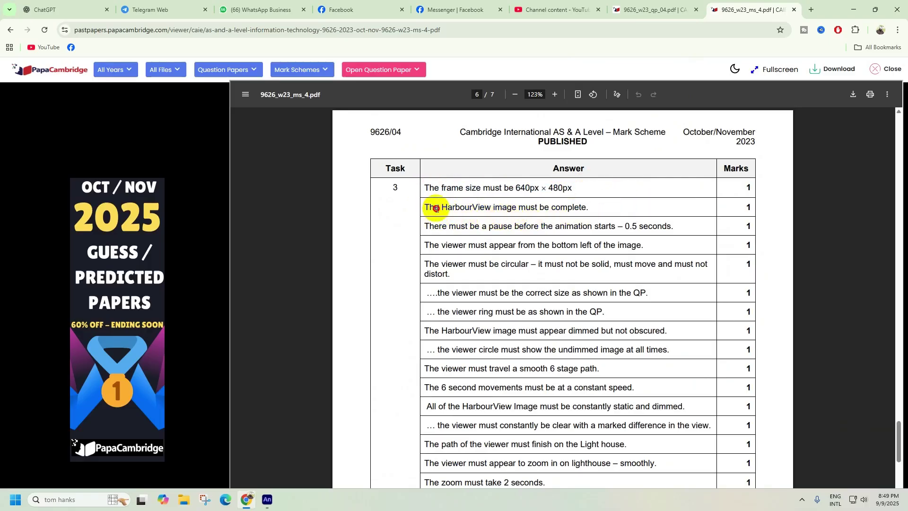
# Step: Highlight the Task 3 criteria about the complete HarbourView image and the pause before the animation, glancing at the empty stage in Adobe Animate
pyautogui.moveTo(424, 207); pyautogui.dragTo(587, 207)
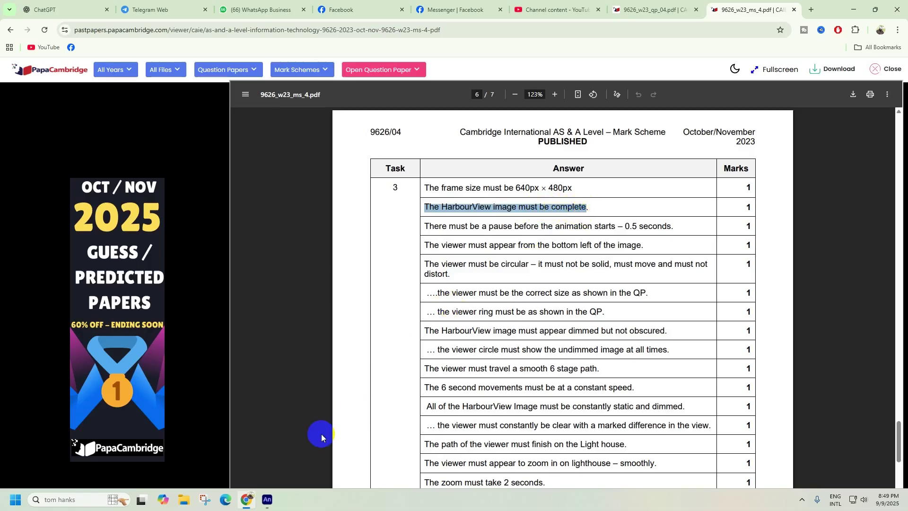
pyautogui.click(267, 499)
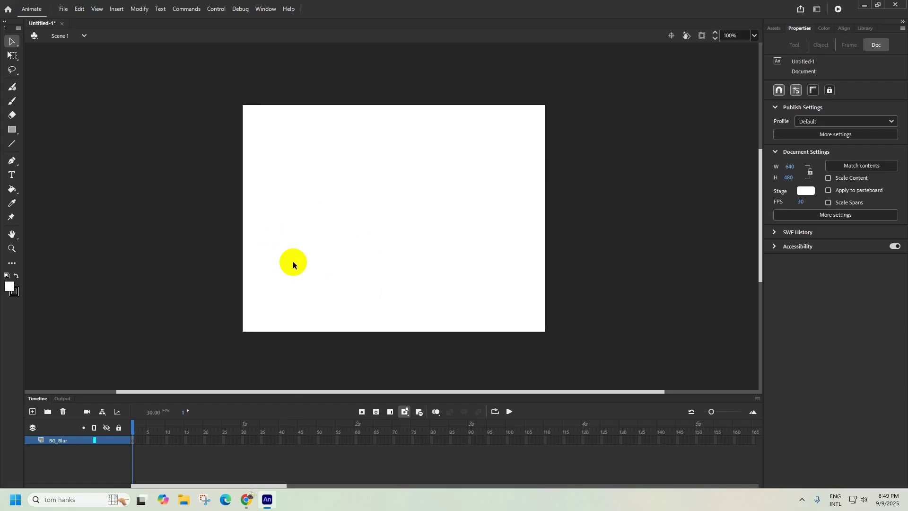
pyautogui.click(247, 504)
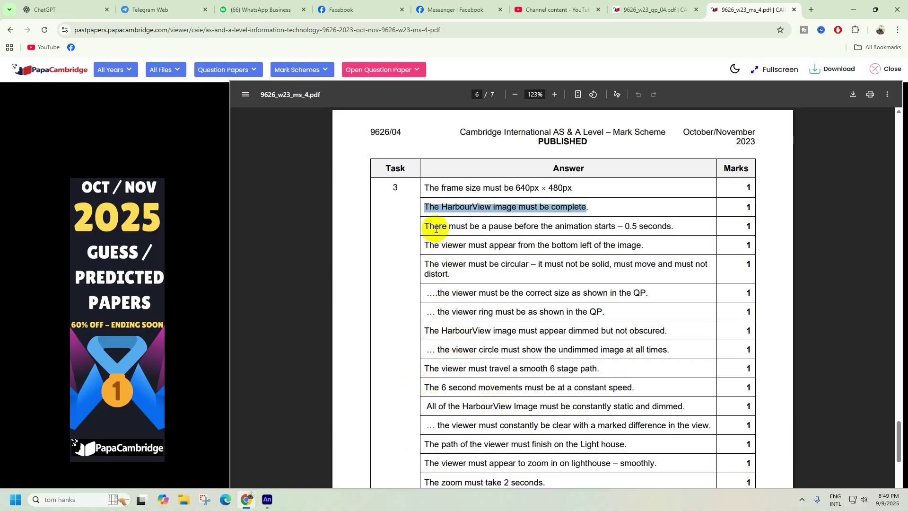
pyautogui.moveTo(439, 206); pyautogui.dragTo(463, 229)
pyautogui.moveTo(542, 226); pyautogui.dragTo(673, 225)
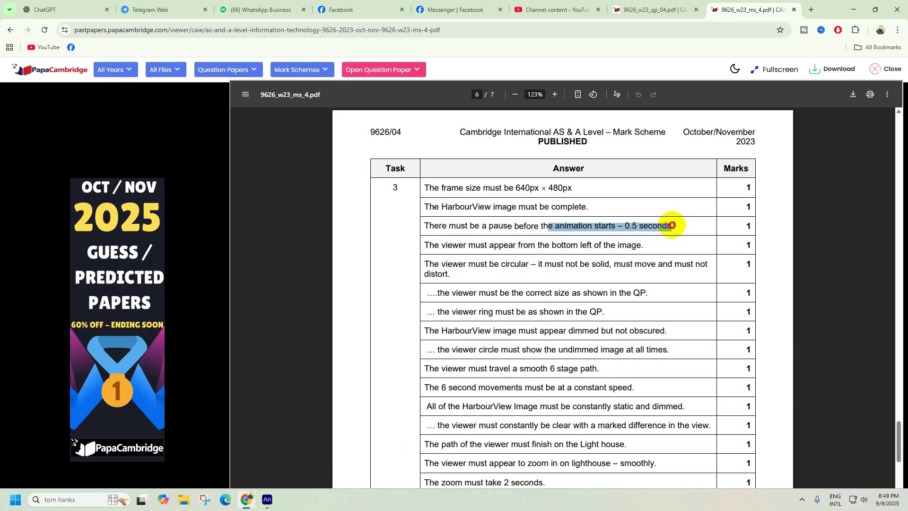
pyautogui.click(674, 226)
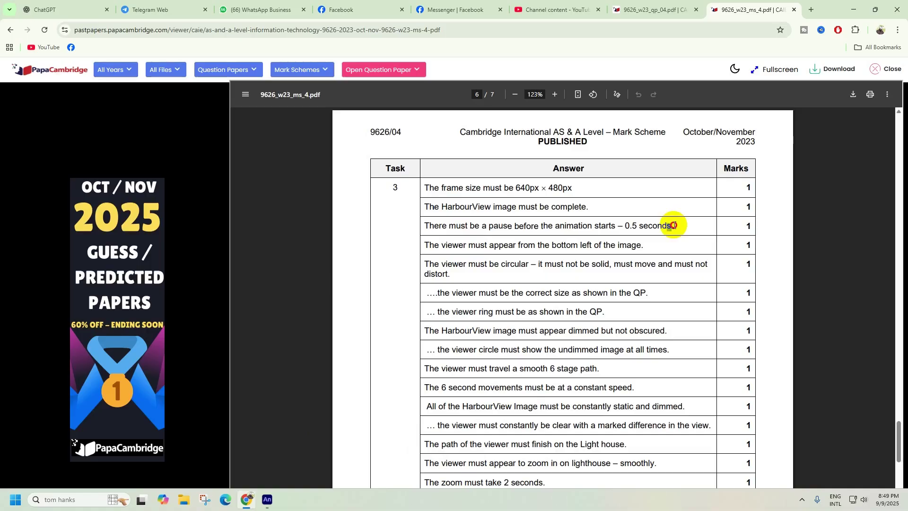
pyautogui.moveTo(674, 226); pyautogui.dragTo(424, 226)
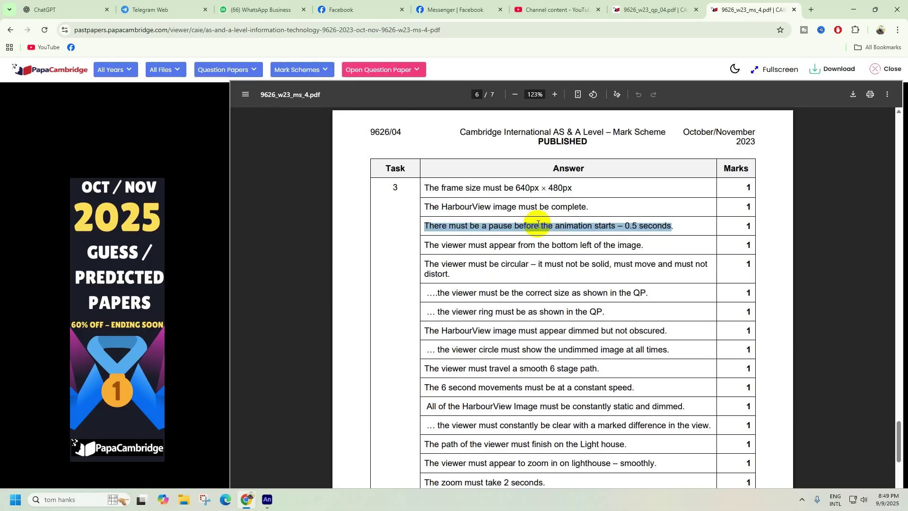
# Step: Highlight the criterion about where the viewer must appear from, and compare it with the empty stage in Adobe Animate
pyautogui.moveTo(436, 251); pyautogui.dragTo(660, 245)
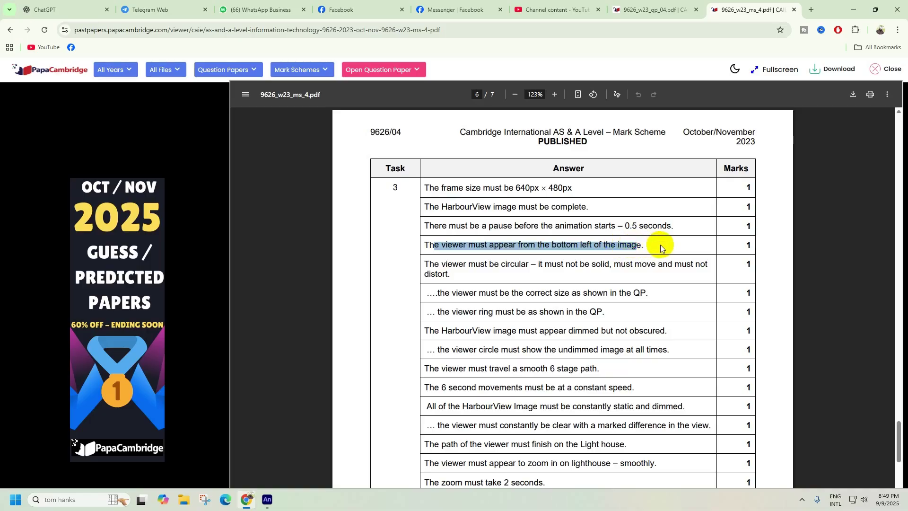
pyautogui.click(660, 245)
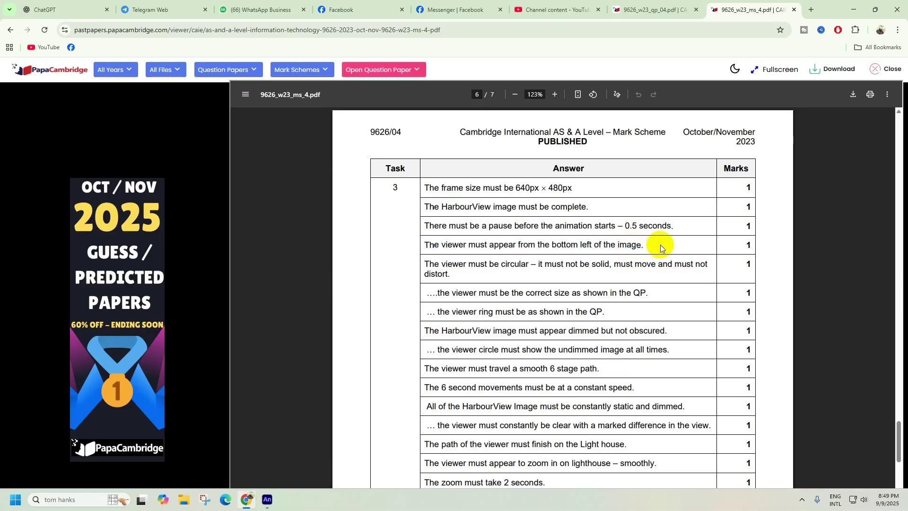
pyautogui.click(267, 500)
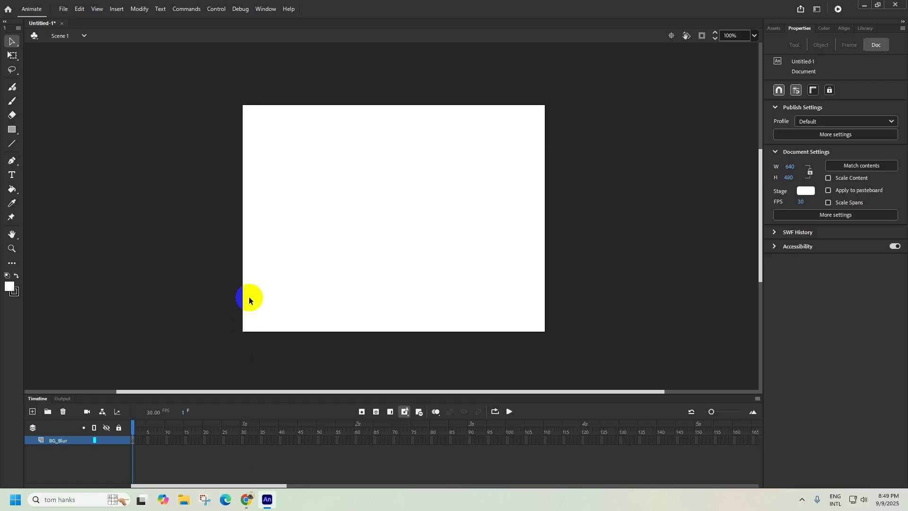
pyautogui.click(226, 298)
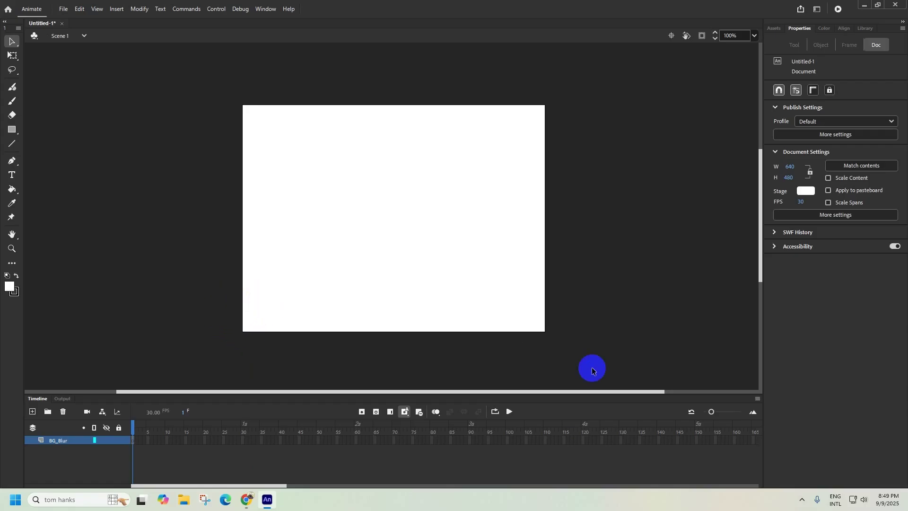
pyautogui.click(801, 499)
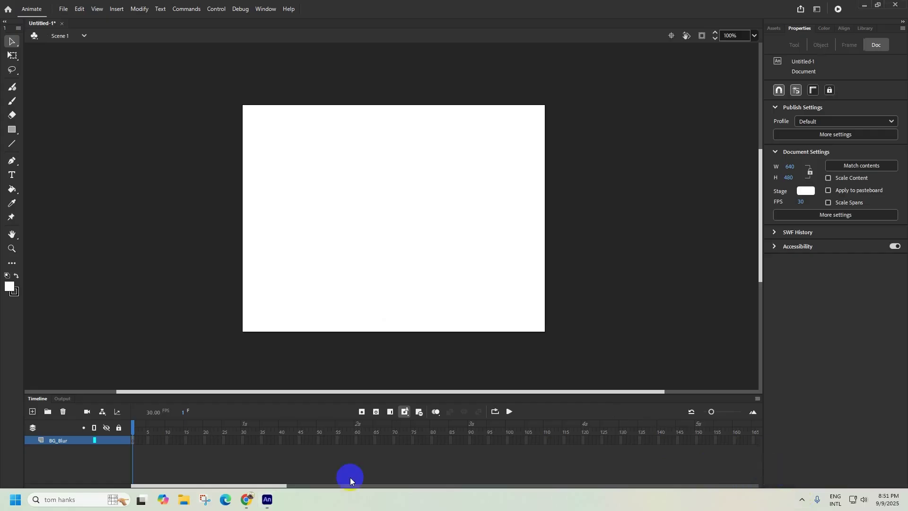
pyautogui.click(245, 499)
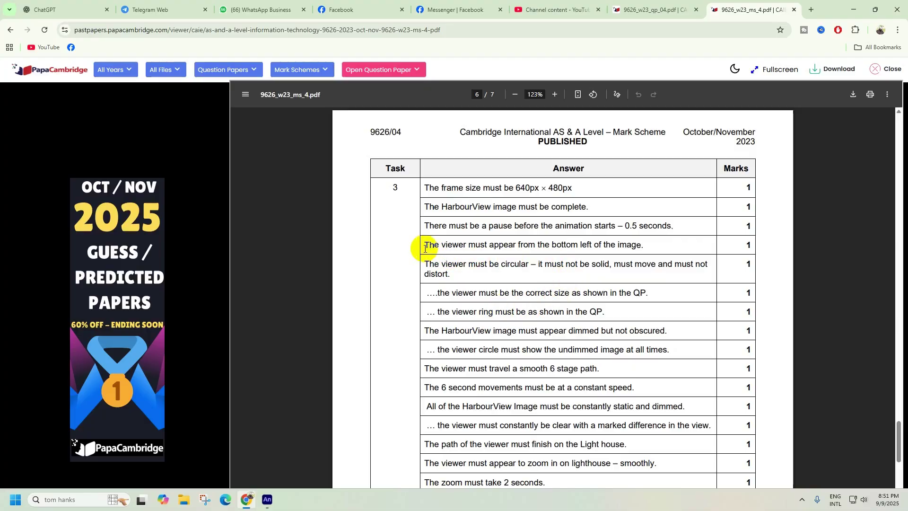
pyautogui.moveTo(427, 245); pyautogui.dragTo(591, 245)
# Step: Skim the remaining Task 3 criteria through to the Task 4 table, and return to the start of the Task 3 list
pyautogui.scroll(-3, 625, 345)
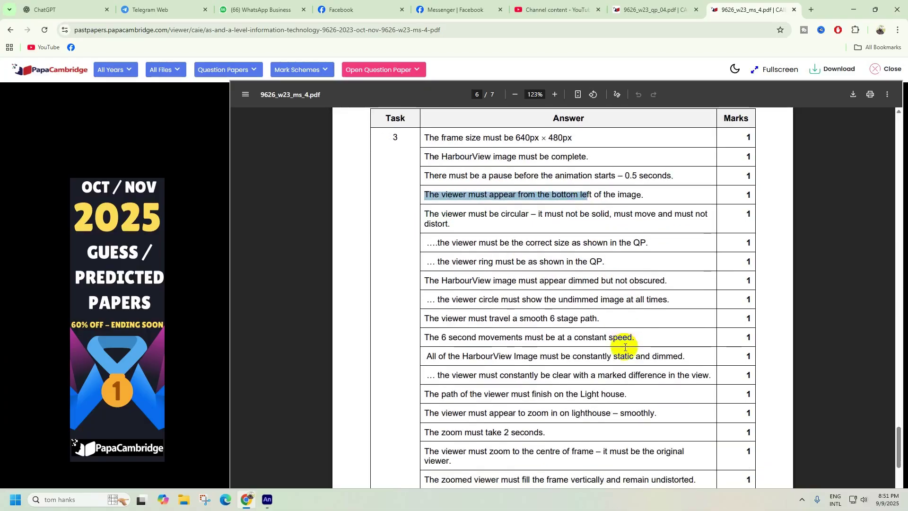
pyautogui.scroll(-2, 626, 347)
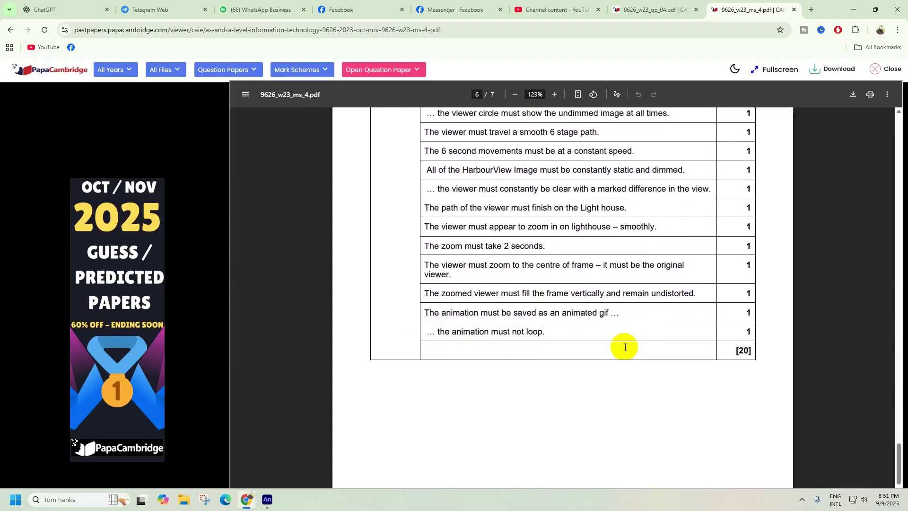
pyautogui.scroll(3, 625, 347)
pyautogui.scroll(1, 626, 347)
pyautogui.scroll(-7, 625, 347)
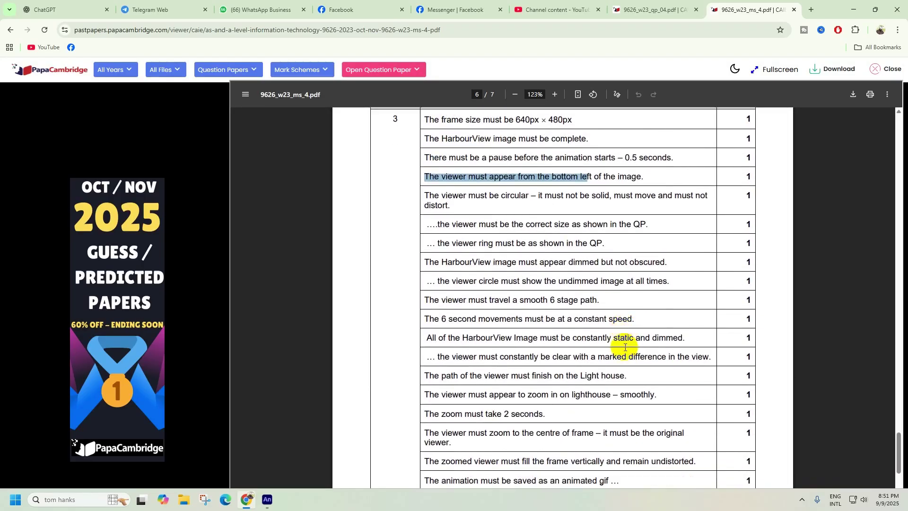
pyautogui.scroll(-4, 625, 347)
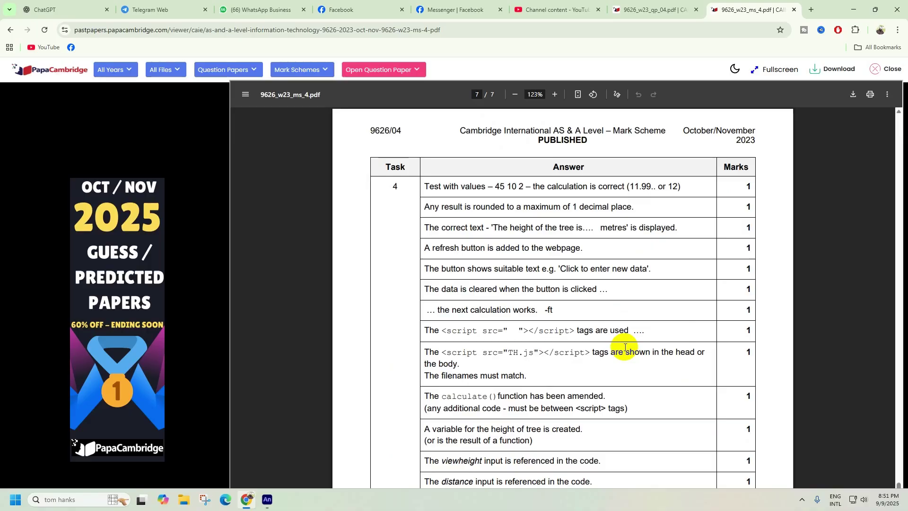
pyautogui.scroll(4, 626, 347)
pyautogui.scroll(9, 626, 347)
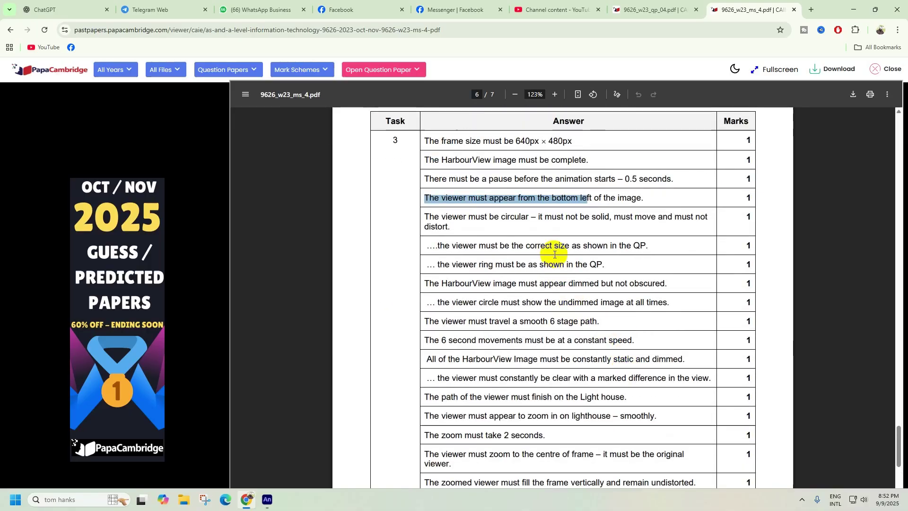
# Step: Review the criteria on the viewer's starting corner and its circular shape, highlighting the requirement that it not be solid
pyautogui.click(516, 193)
pyautogui.moveTo(539, 198); pyautogui.dragTo(600, 199)
pyautogui.click(490, 219)
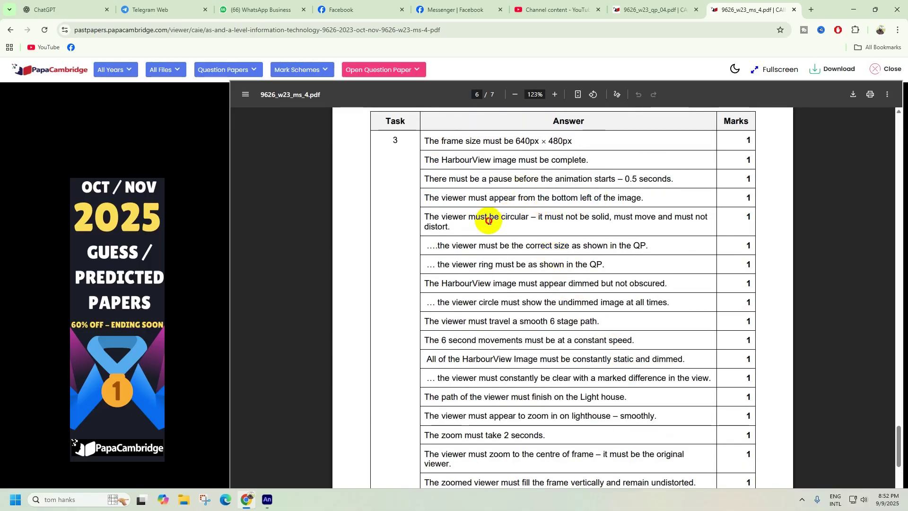
pyautogui.moveTo(490, 220); pyautogui.dragTo(599, 219)
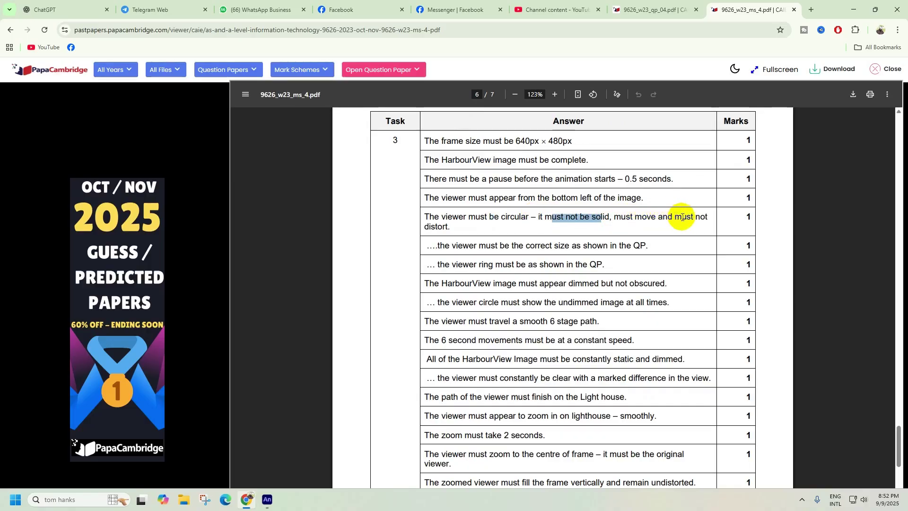
pyautogui.moveTo(437, 228); pyautogui.dragTo(465, 220)
pyautogui.click(482, 219)
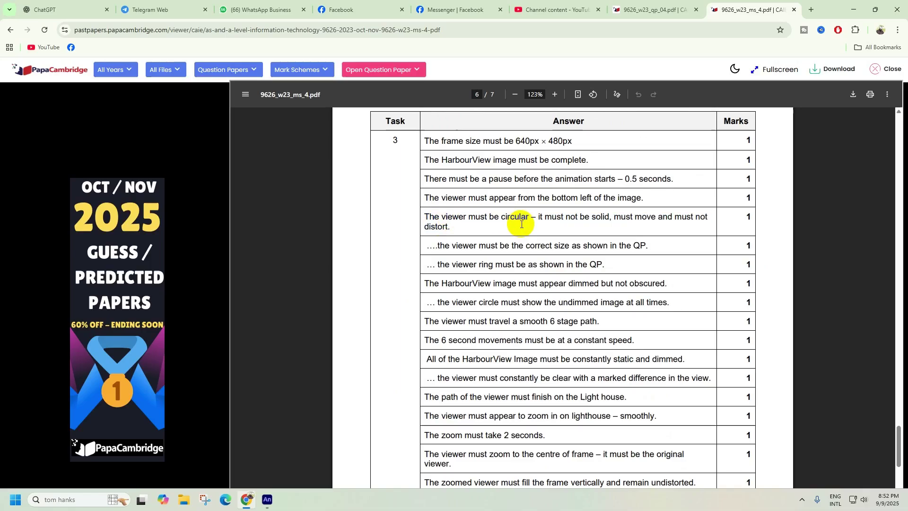
pyautogui.scroll(1, 467, 261)
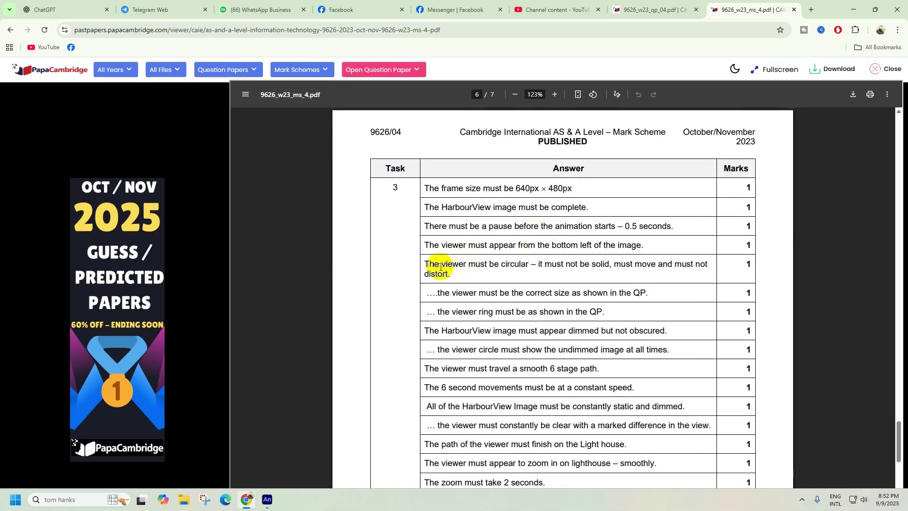
pyautogui.moveTo(440, 267); pyautogui.dragTo(604, 263)
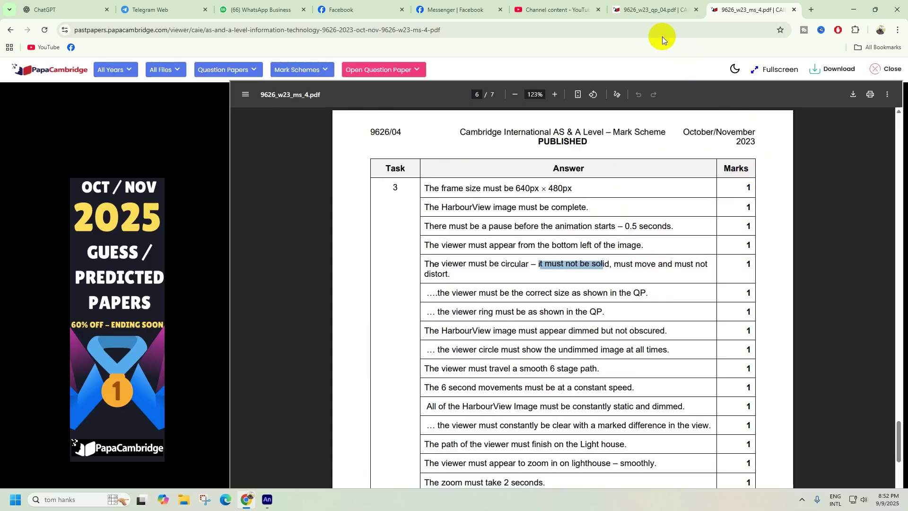
# Step: Compare the viewer shape and size criteria in the mark scheme with the circular telescope picture in the question paper
pyautogui.click(629, 13)
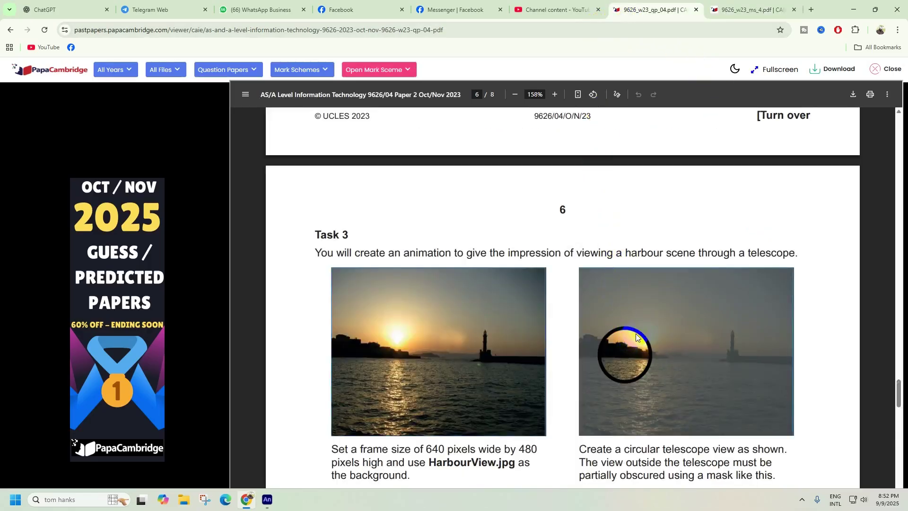
pyautogui.scroll(-1, 636, 333)
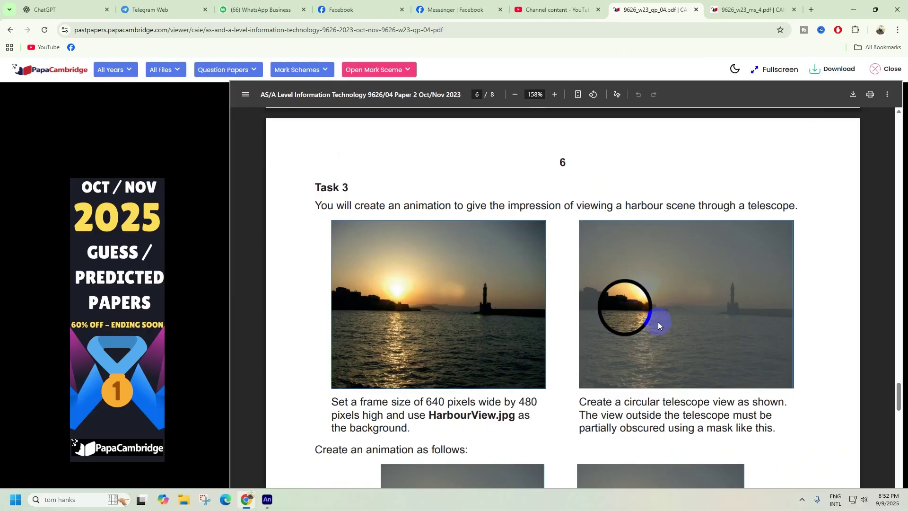
pyautogui.click(751, 10)
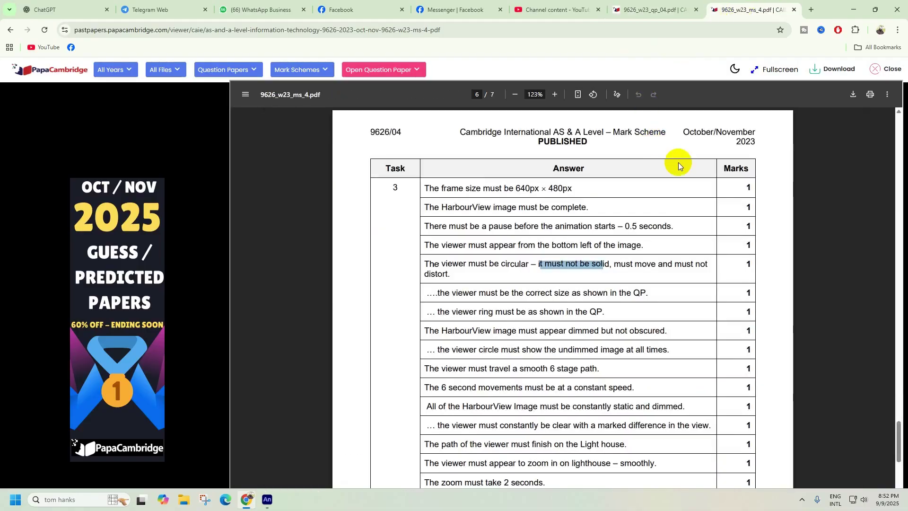
pyautogui.moveTo(492, 294); pyautogui.dragTo(647, 294)
pyautogui.click(654, 10)
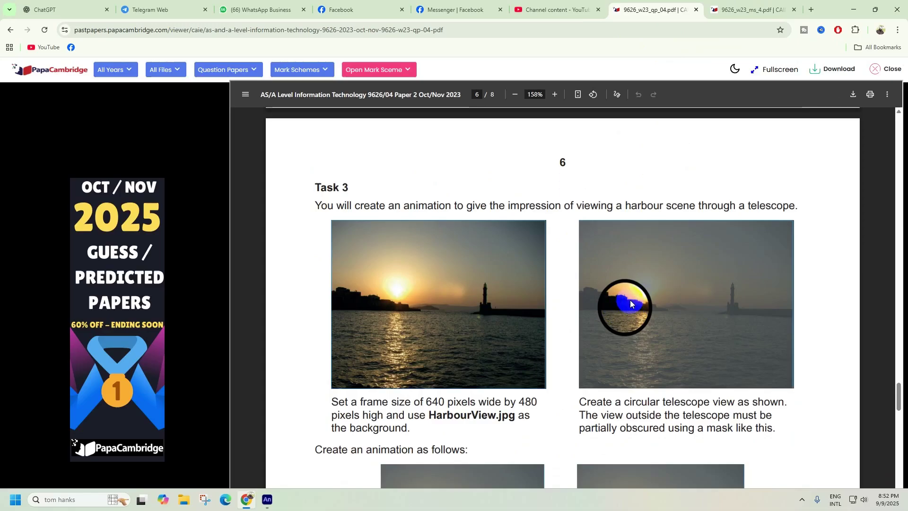
pyautogui.scroll(-2, 630, 300)
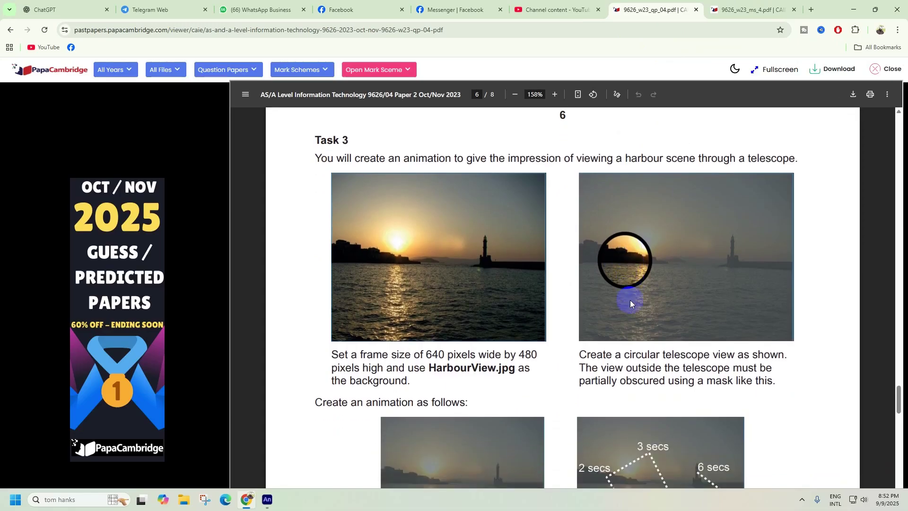
pyautogui.hotkey('ctrl', 'Tab')
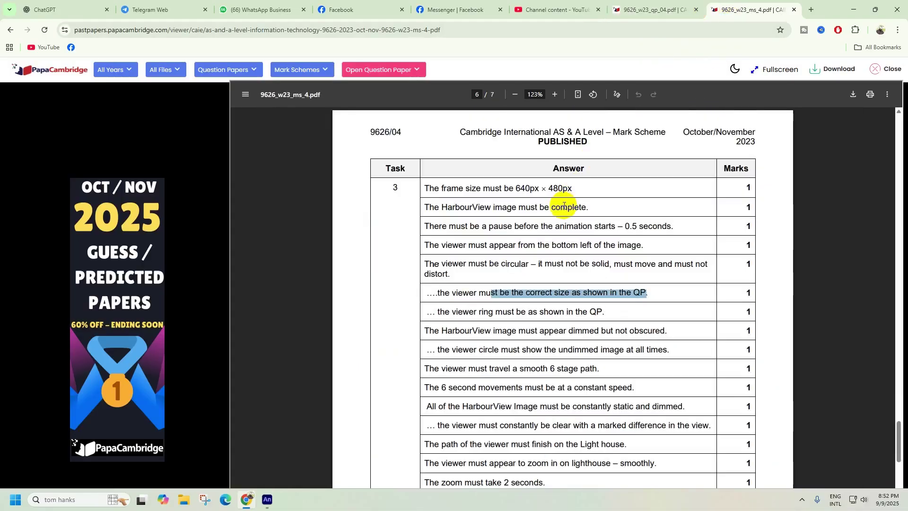
pyautogui.click(519, 297)
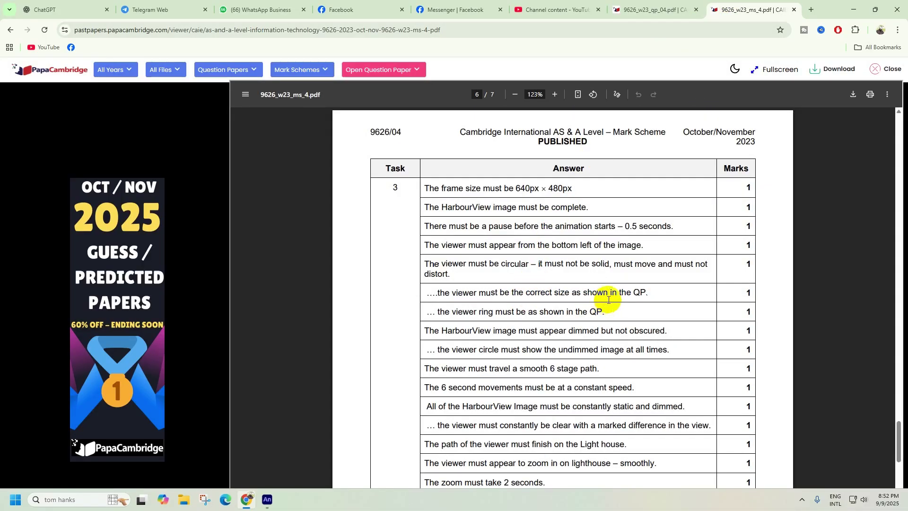
# Step: Enlarge the question paper's telescope picture to 500% and examine its ring against the viewer ring criterion in the mark scheme
pyautogui.click(627, 15)
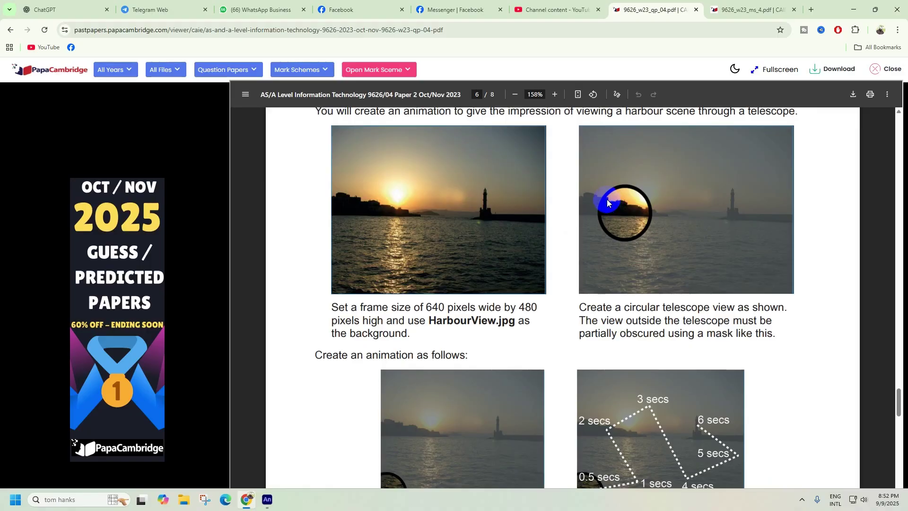
pyautogui.scroll(10, 622, 212)
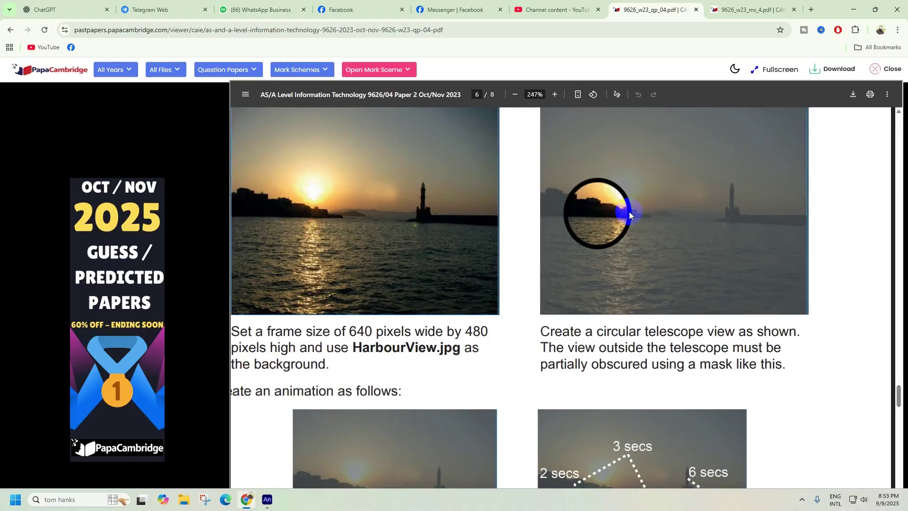
pyautogui.scroll(2, 580, 204)
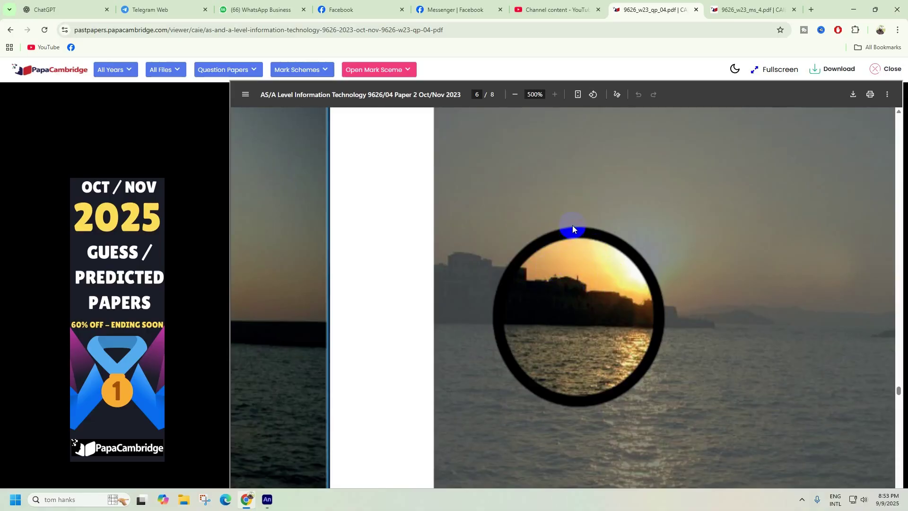
pyautogui.hotkey('ctrl', 'Tab')
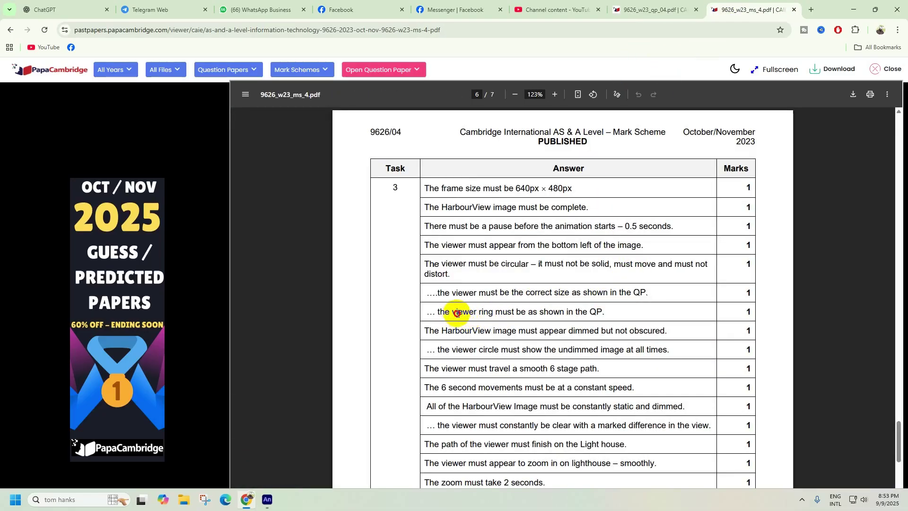
pyautogui.moveTo(453, 313); pyautogui.dragTo(572, 318)
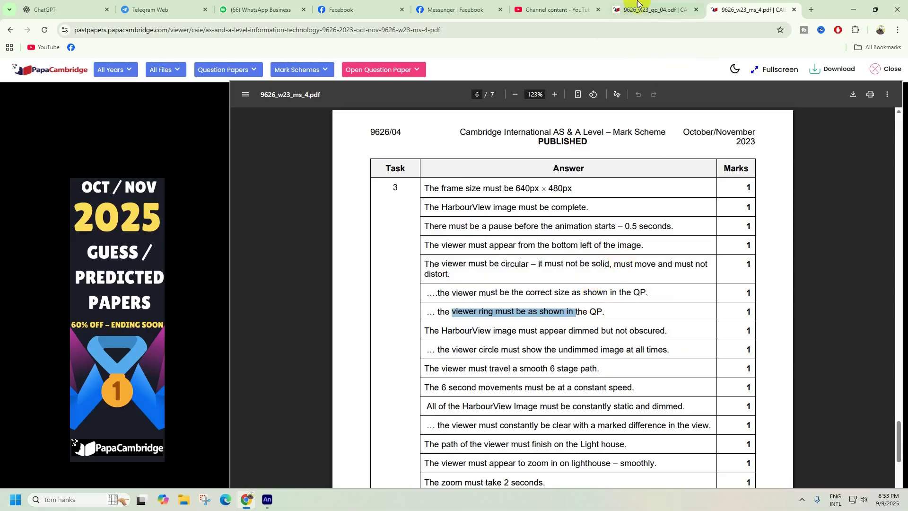
pyautogui.hotkey('ctrl', 'shift', 'Tab')
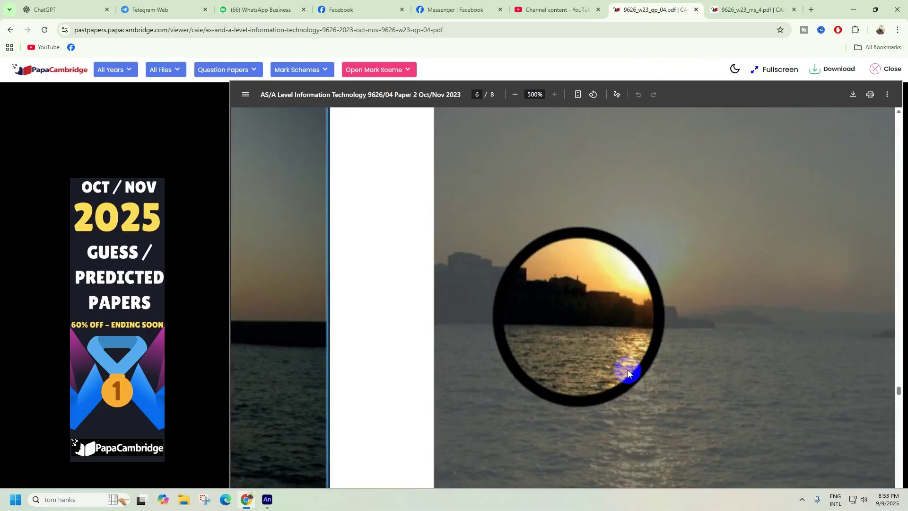
# Step: Highlight the mark scheme's dimmed but not obscured HarbourView criterion and compare it with the telescope picture in the question paper
pyautogui.click(725, 10)
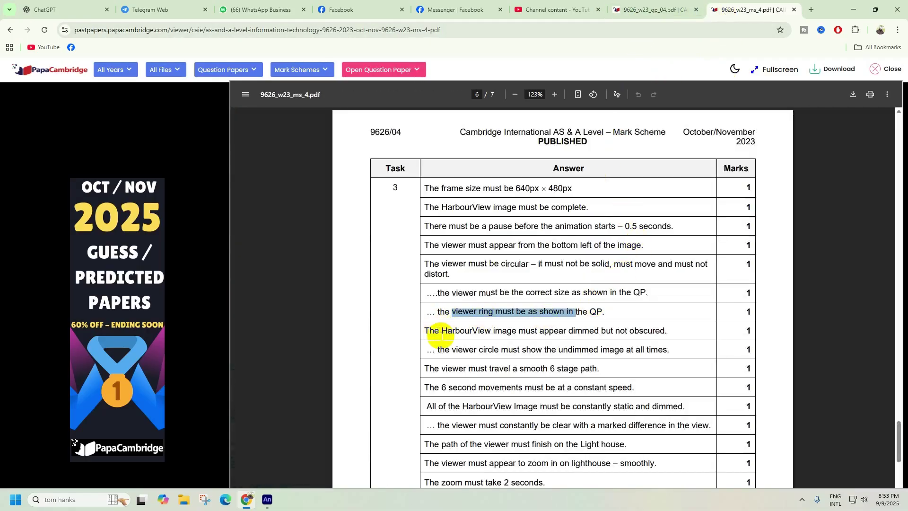
pyautogui.moveTo(442, 331); pyautogui.dragTo(662, 333)
pyautogui.click(655, 9)
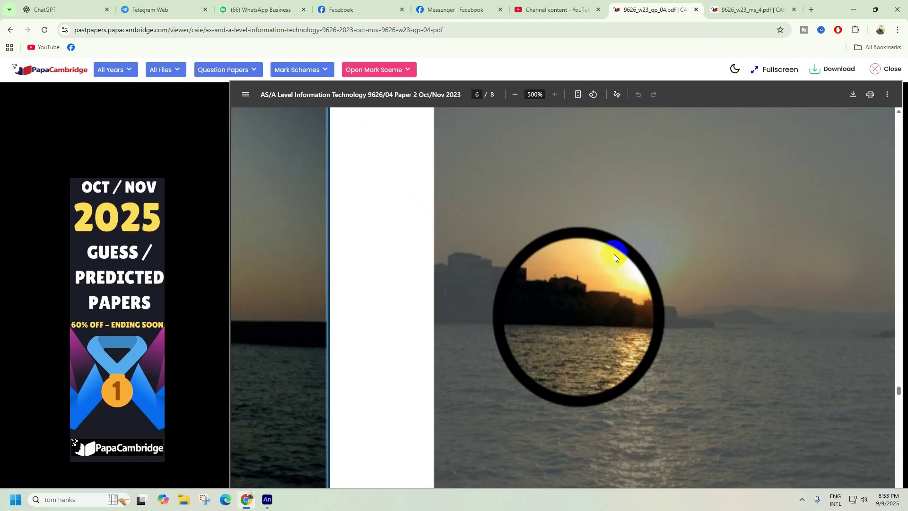
pyautogui.click(738, 10)
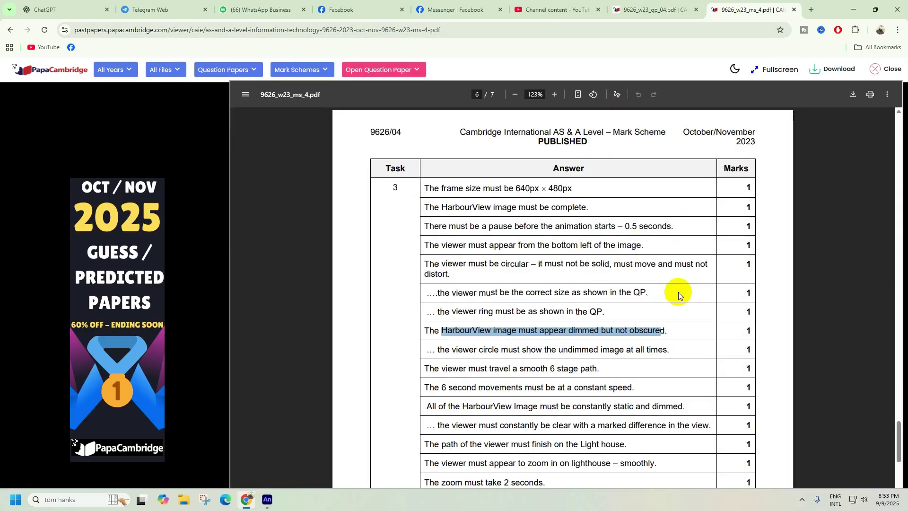
pyautogui.tripleClick(752, 329)
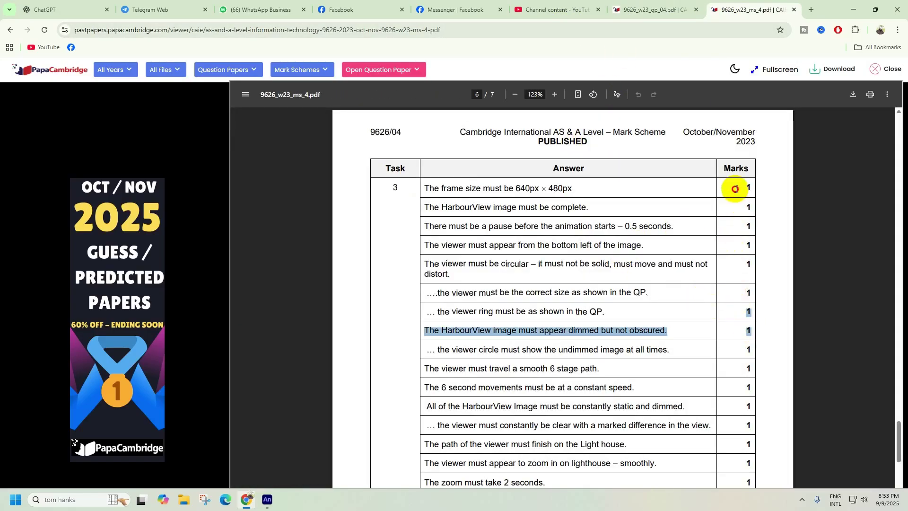
# Step: Highlight the criterion on showing the undimmed image inside the viewer circle and check it against the question paper's telescope picture
pyautogui.scroll(-1, 586, 299)
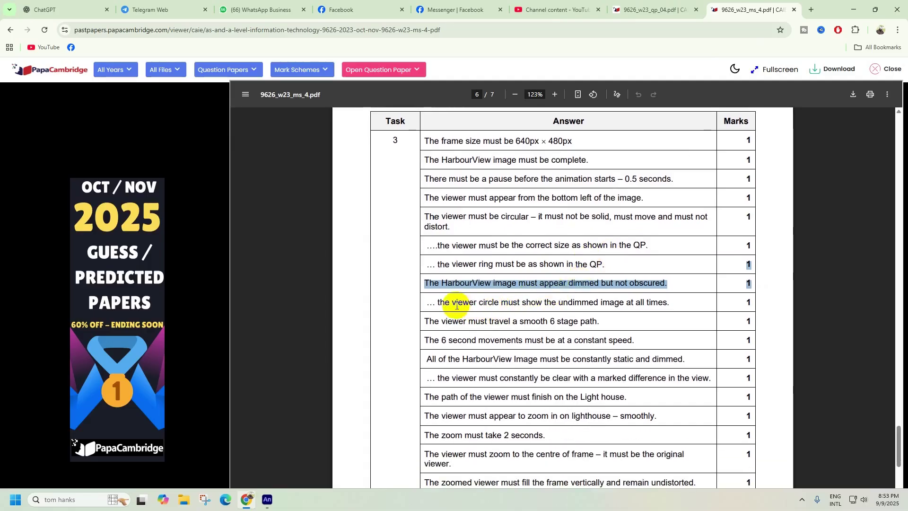
pyautogui.scroll(-1, 456, 300)
pyautogui.moveTo(436, 255); pyautogui.dragTo(649, 252)
pyautogui.click(653, 10)
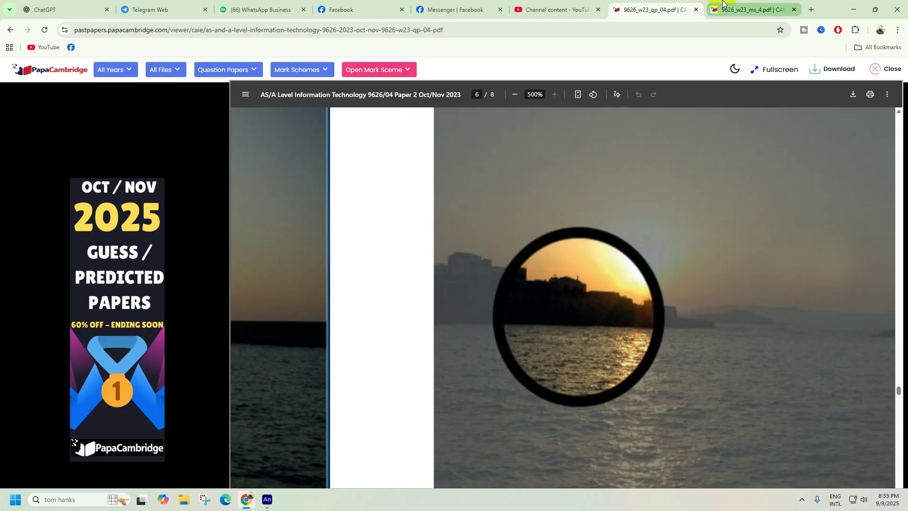
pyautogui.click(752, 10)
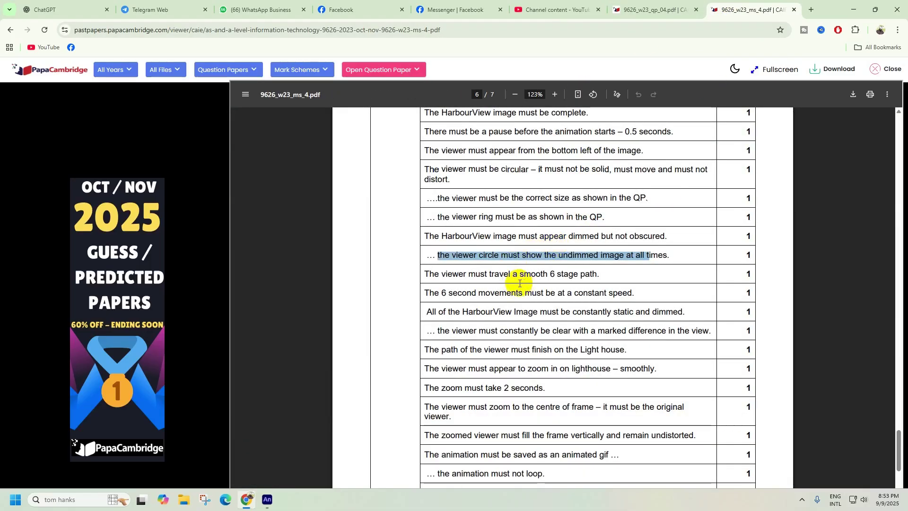
# Step: Highlight the smooth 6 stage path criterion and examine the timed path diagram and frame strip in the question paper
pyautogui.moveTo(434, 274); pyautogui.dragTo(599, 271)
pyautogui.click(631, 7)
pyautogui.click(551, 240)
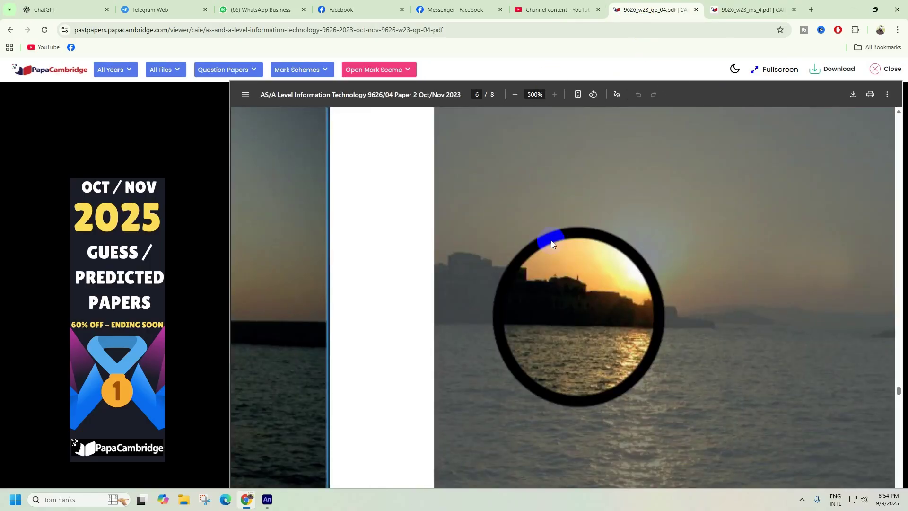
pyautogui.keyDown('ctrl'); pyautogui.scroll(-5, 543, 243); pyautogui.keyUp('ctrl')
pyautogui.scroll(-4, 546, 316)
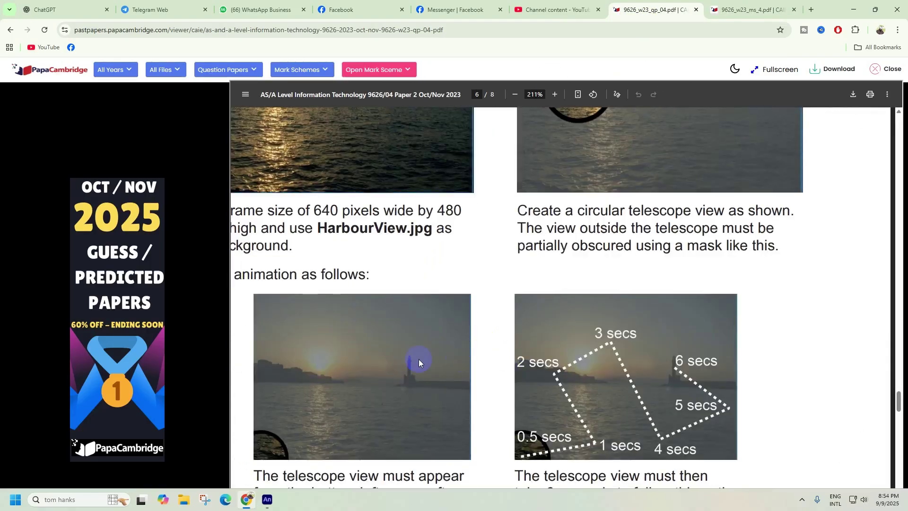
pyautogui.keyDown('ctrl'); pyautogui.scroll(-2, 459, 364); pyautogui.keyUp('ctrl')
pyautogui.scroll(-3, 544, 365)
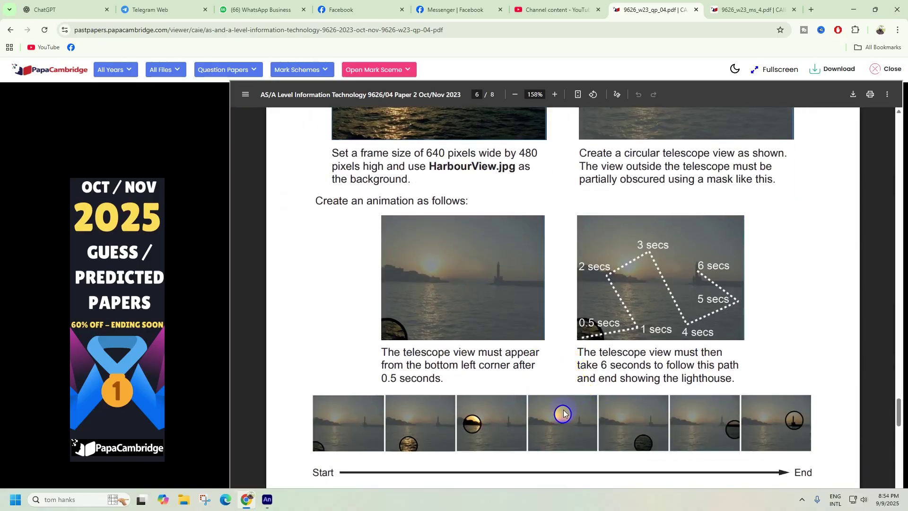
# Step: Review the mark scheme criteria on constant speed and the static, dimmed HarbourView image, checking them against the question paper's pictures
pyautogui.click(736, 9)
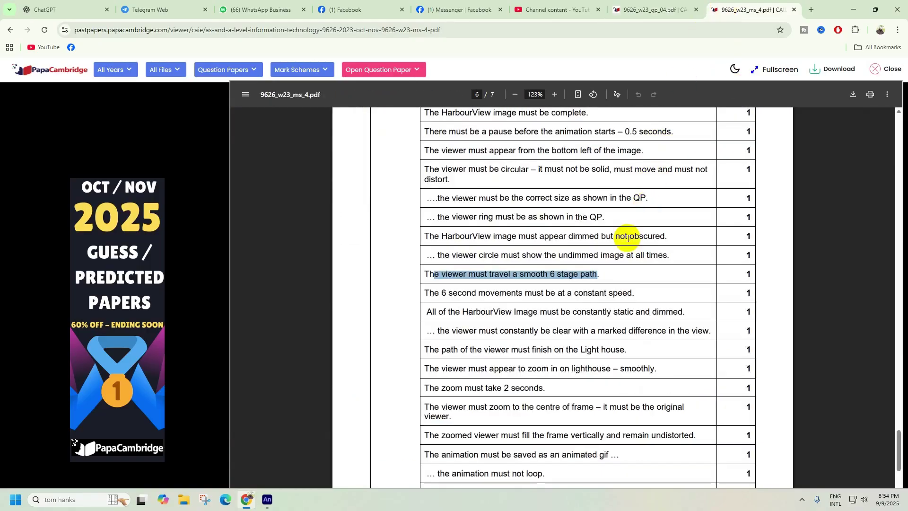
pyautogui.keyDown('ctrl'); pyautogui.scroll(1, 589, 314); pyautogui.keyUp('ctrl')
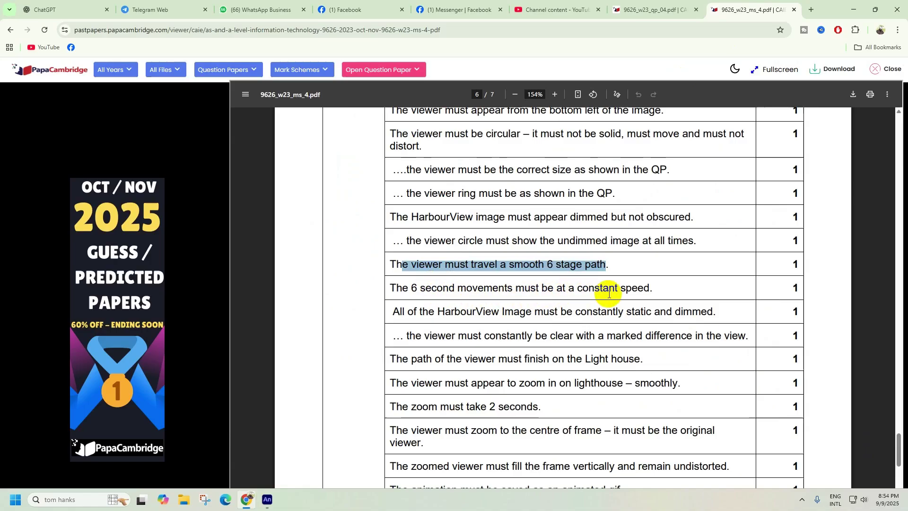
pyautogui.moveTo(659, 290); pyautogui.dragTo(416, 287)
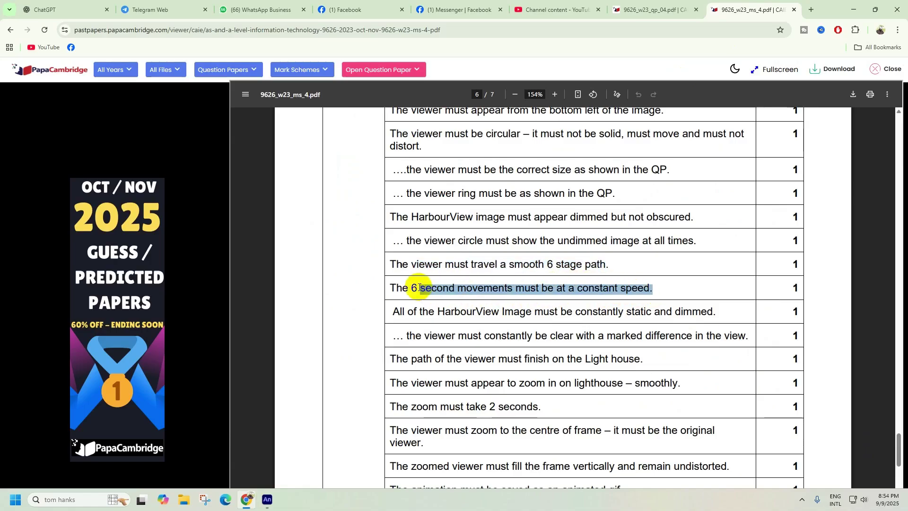
pyautogui.scroll(-2, 424, 284)
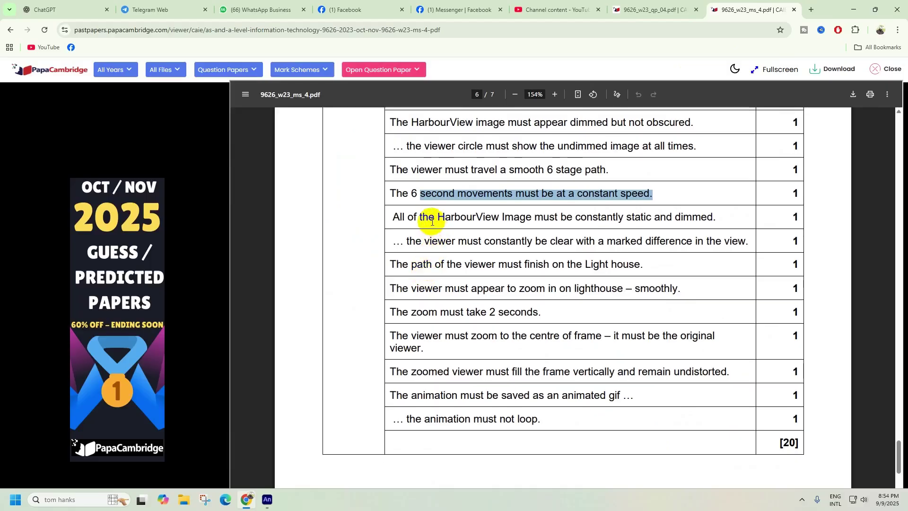
pyautogui.moveTo(432, 222); pyautogui.dragTo(699, 217)
pyautogui.click(655, 9)
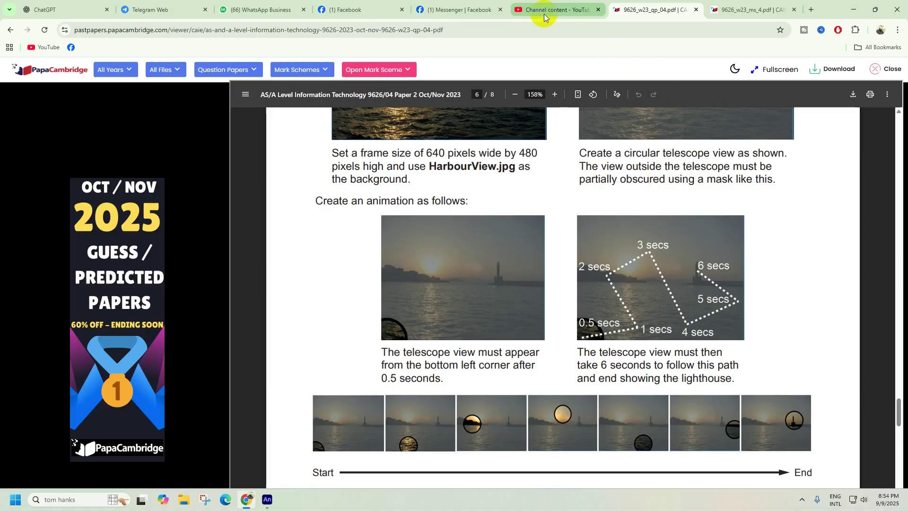
pyautogui.click(729, 10)
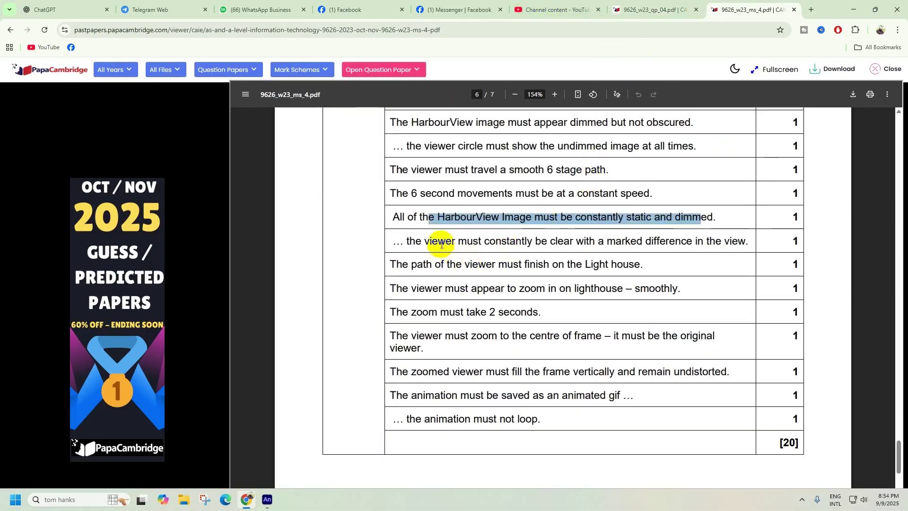
# Step: Highlight in turn the criteria on the path's lighthouse finish and the zoom's smoothness, 2-second duration, centring and vertical fill
pyautogui.moveTo(398, 268); pyautogui.dragTo(626, 267)
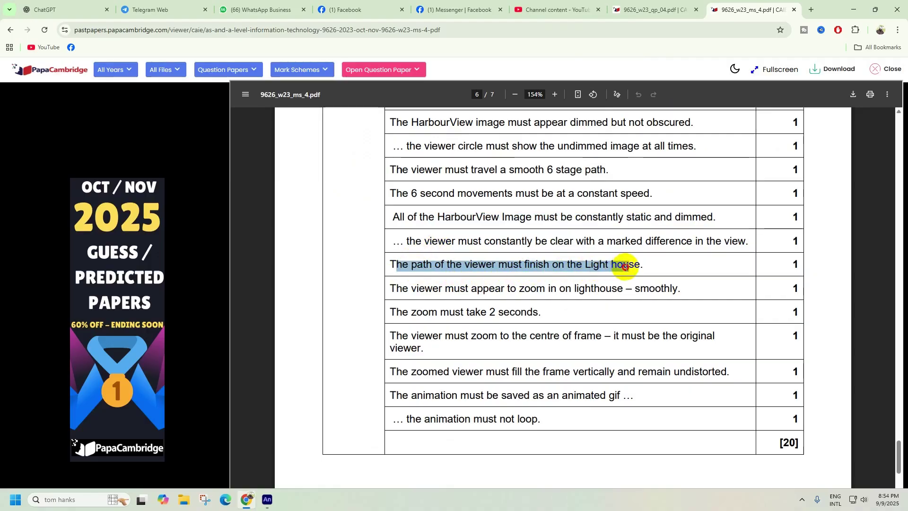
pyautogui.moveTo(443, 290); pyautogui.dragTo(654, 289)
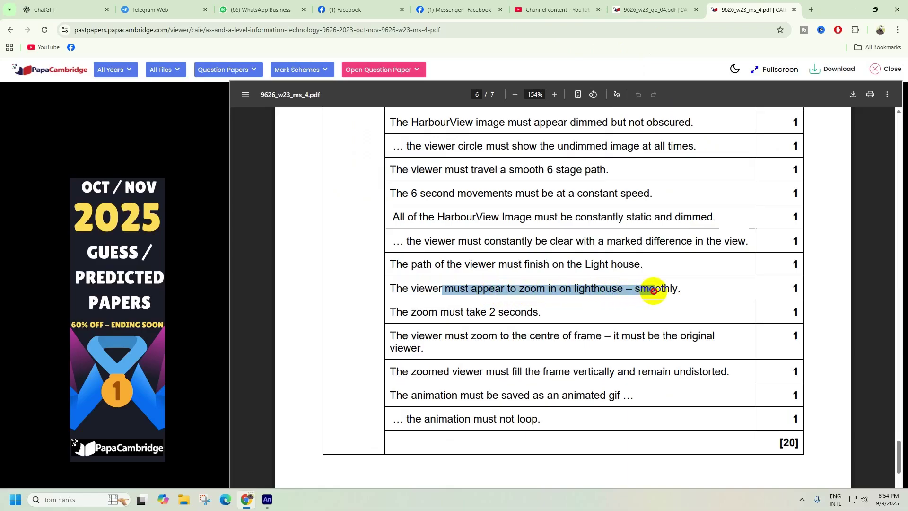
pyautogui.moveTo(411, 314); pyautogui.dragTo(541, 319)
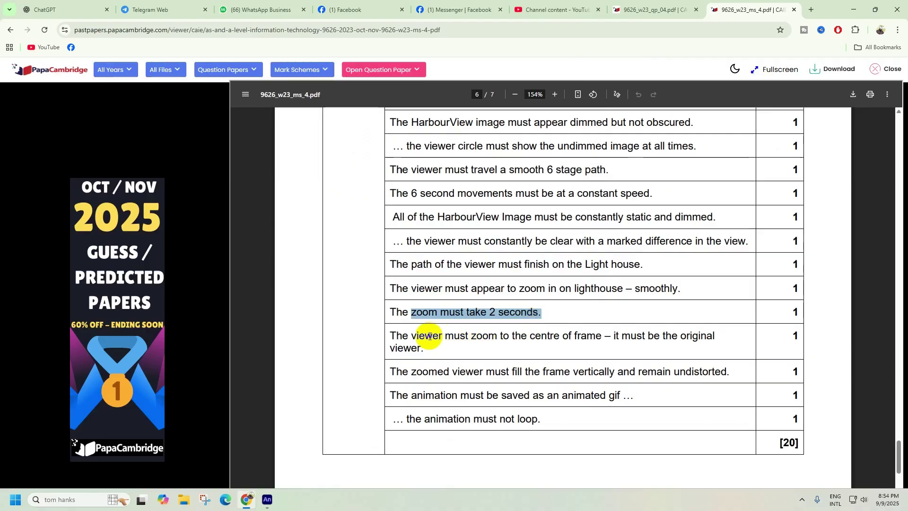
pyautogui.moveTo(398, 337); pyautogui.dragTo(552, 341)
pyautogui.moveTo(578, 340); pyautogui.dragTo(702, 336)
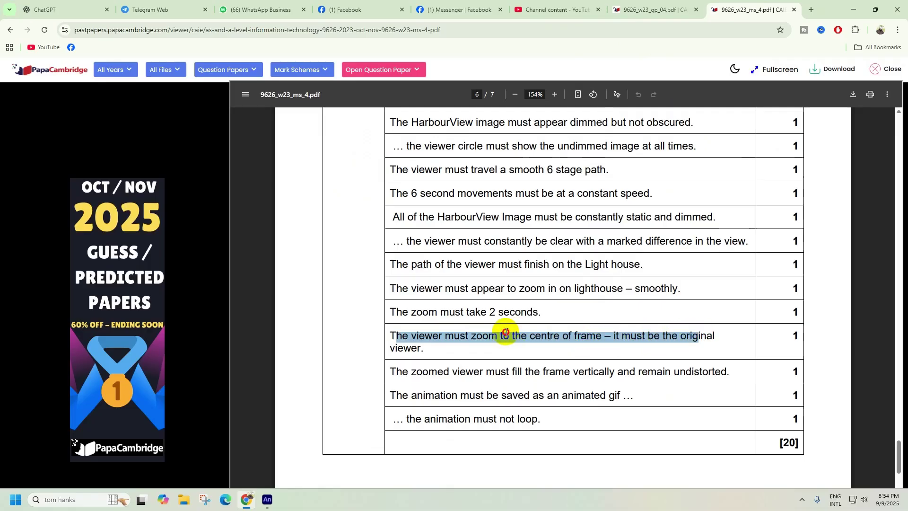
pyautogui.click(458, 366)
pyautogui.moveTo(401, 374); pyautogui.dragTo(720, 372)
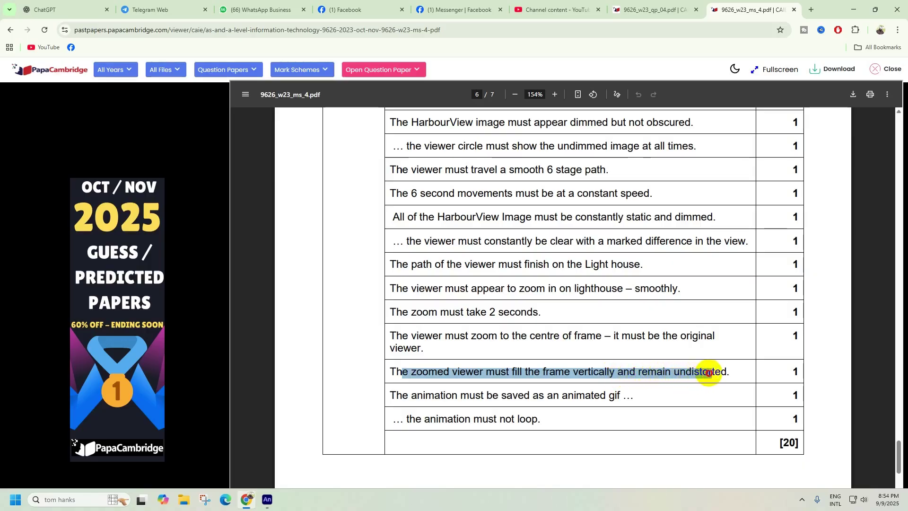
# Step: Skim the mark scheme down to the Task 4 table and back over the whole Task 3 criteria list
pyautogui.scroll(-8, 466, 393)
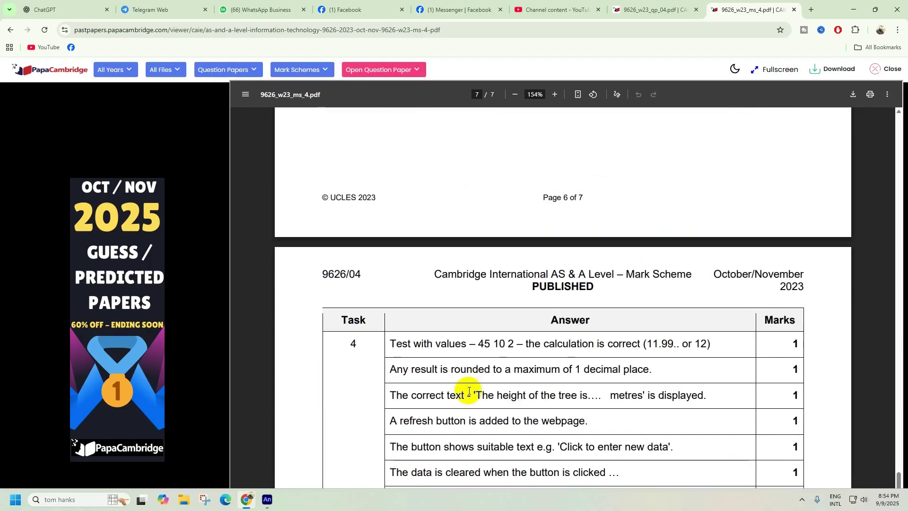
pyautogui.scroll(6, 469, 392)
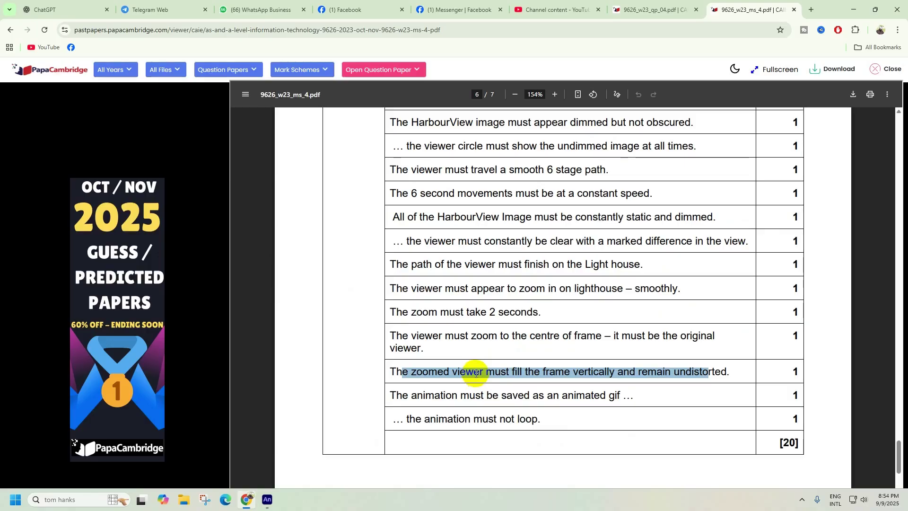
pyautogui.scroll(1, 492, 350)
pyautogui.scroll(1, 514, 326)
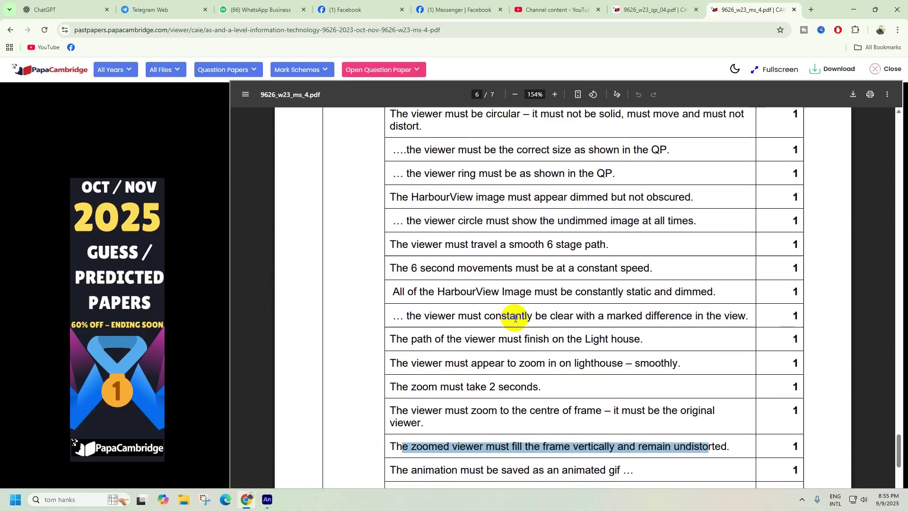
pyautogui.scroll(1, 515, 316)
pyautogui.scroll(4, 517, 310)
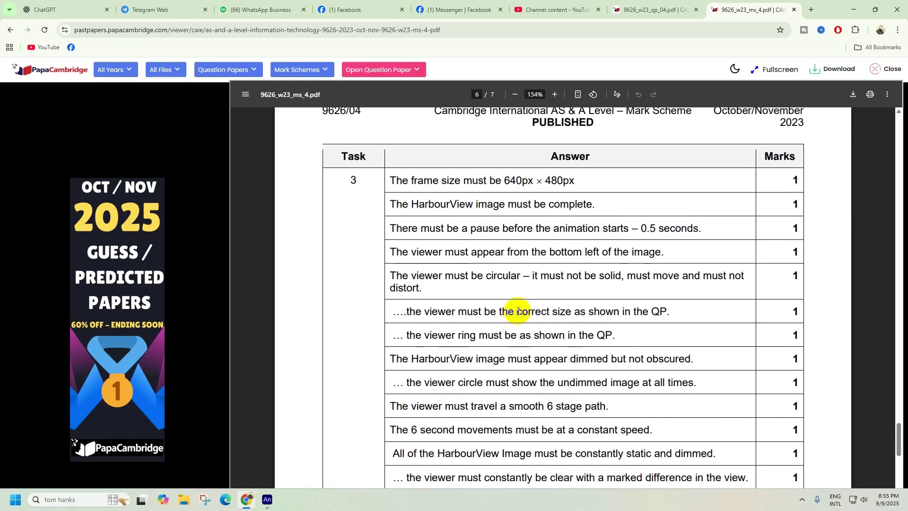
pyautogui.scroll(-4, 515, 310)
pyautogui.scroll(-1, 517, 310)
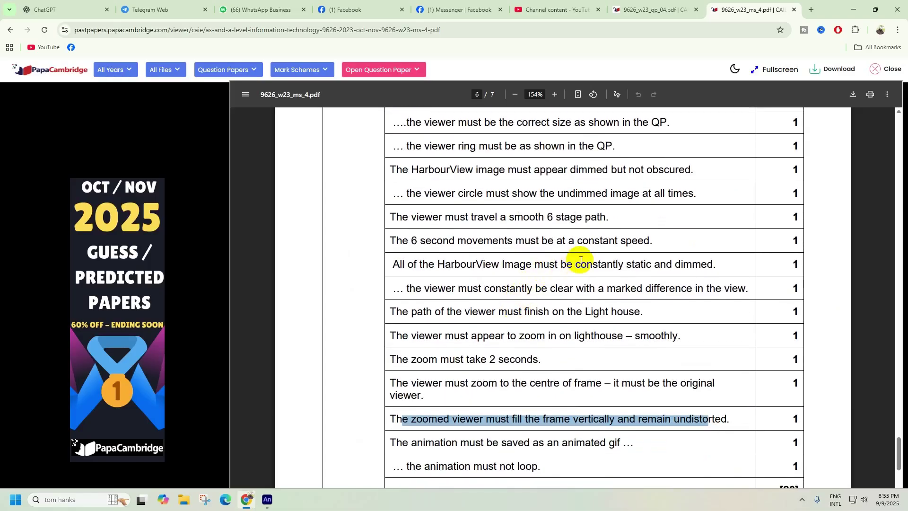
# Step: Recheck the criteria on path smoothness, image clarity and lighthouse finish, and trace the question paper's path from 5 to 6 seconds
pyautogui.moveTo(509, 217); pyautogui.dragTo(552, 217)
pyautogui.moveTo(625, 289); pyautogui.dragTo(703, 264)
pyautogui.click(477, 310)
pyautogui.moveTo(417, 313); pyautogui.dragTo(625, 312)
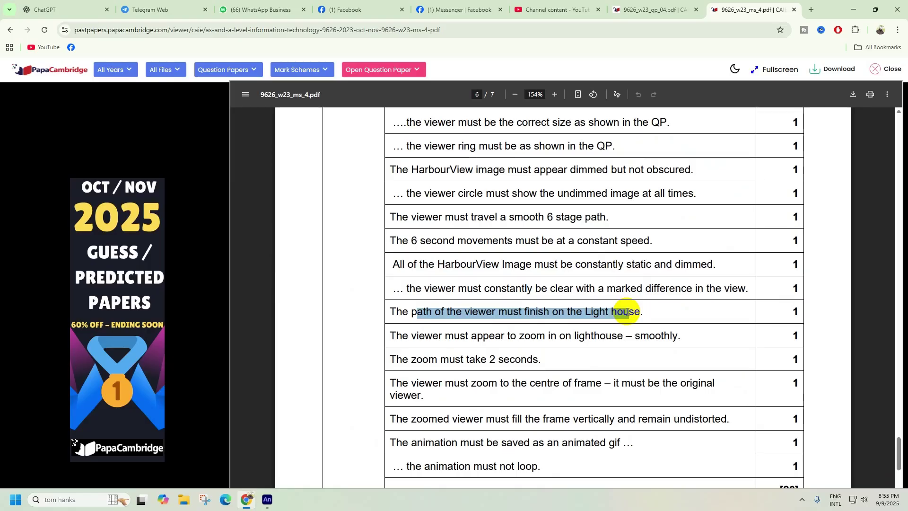
pyautogui.click(653, 10)
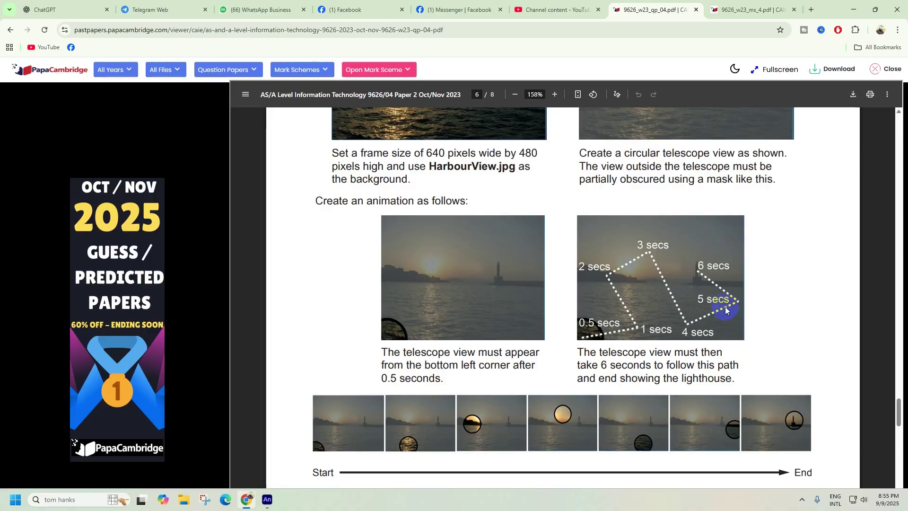
pyautogui.click(739, 306)
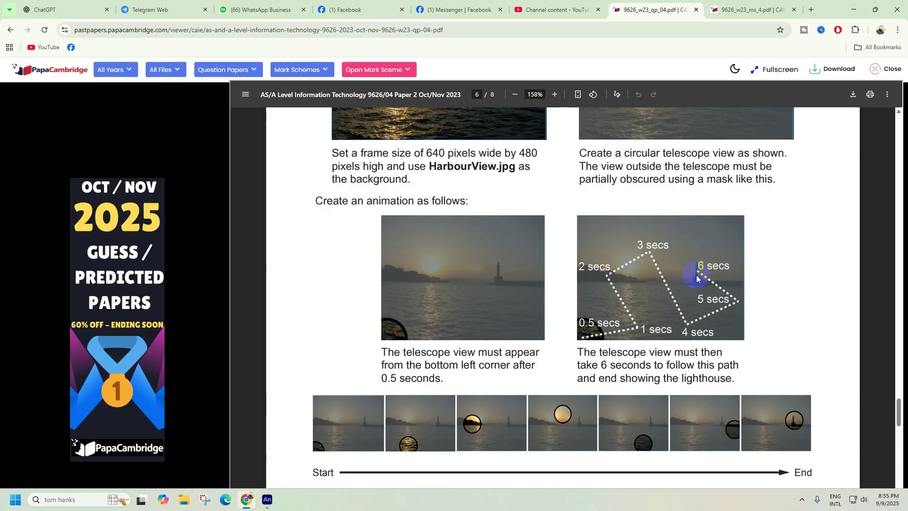
pyautogui.click(734, 306)
# Step: Switch back to the browser and compare the mark scheme's zoom criteria with the question paper's zoom instructions and animated GIF requirement
pyautogui.click(801, 499)
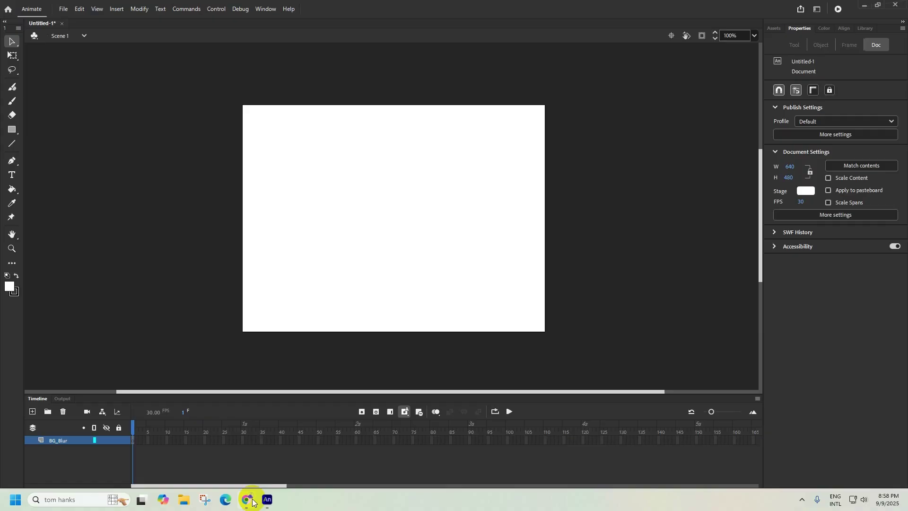
pyautogui.click(246, 499)
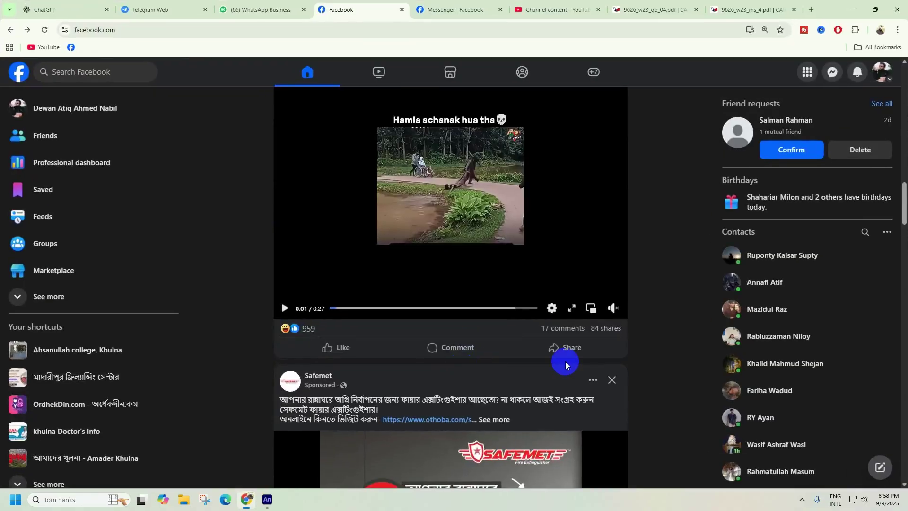
pyautogui.click(740, 9)
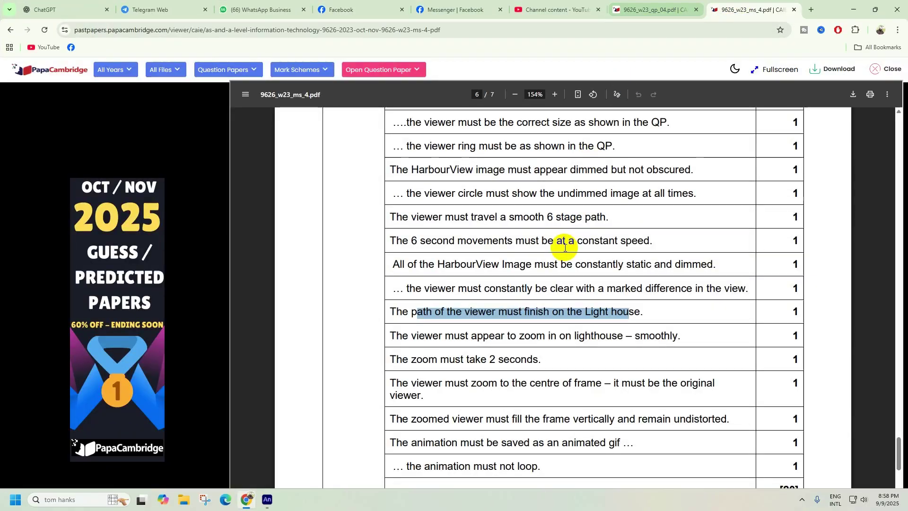
pyautogui.scroll(-1, 494, 337)
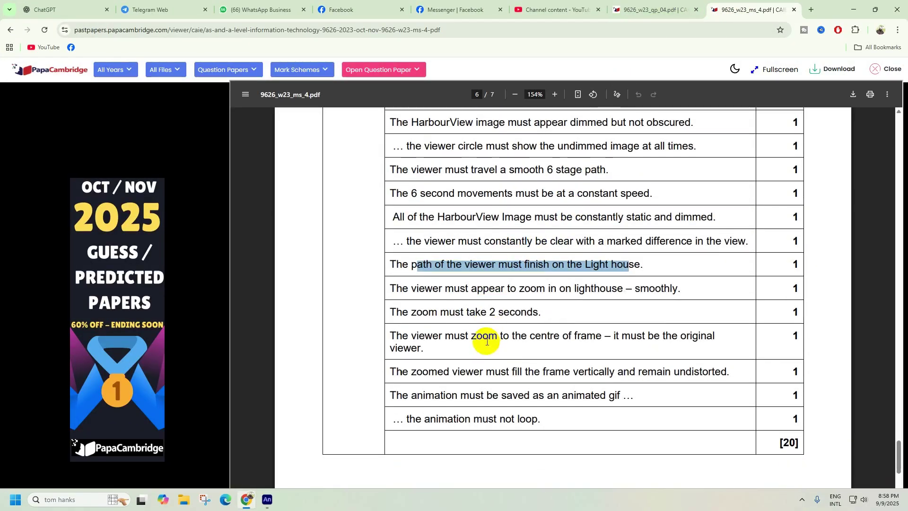
pyautogui.click(633, 8)
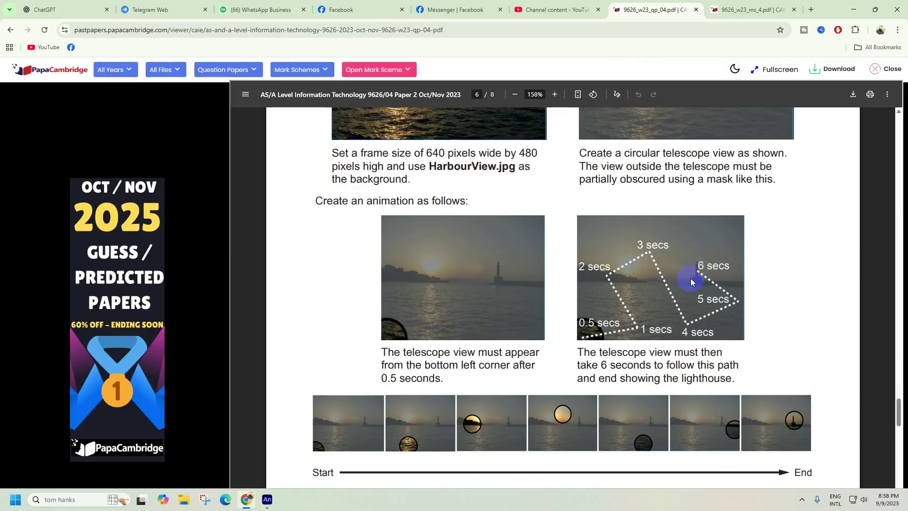
pyautogui.scroll(-5, 691, 278)
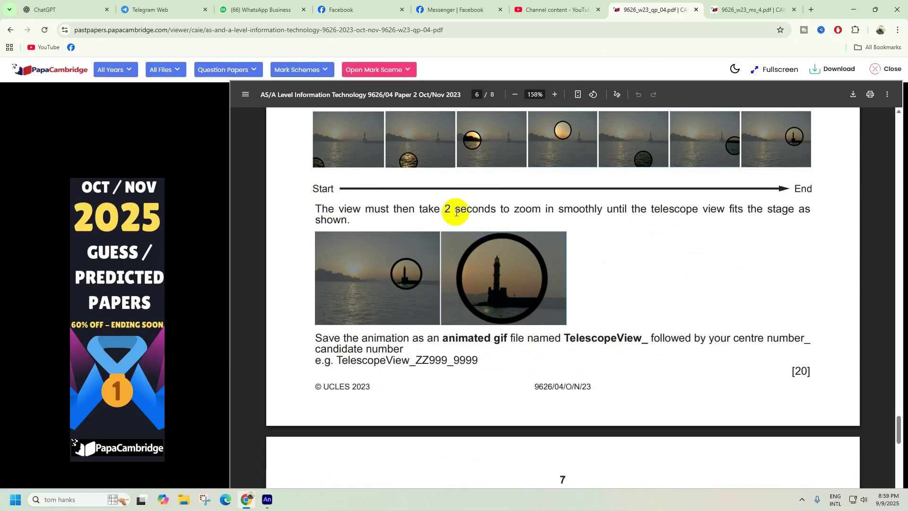
# Step: Highlight the question paper's 2-second zoom instruction and review the timed telescope path, the frame sequence and the zoom example images
pyautogui.moveTo(445, 208); pyautogui.dragTo(517, 212)
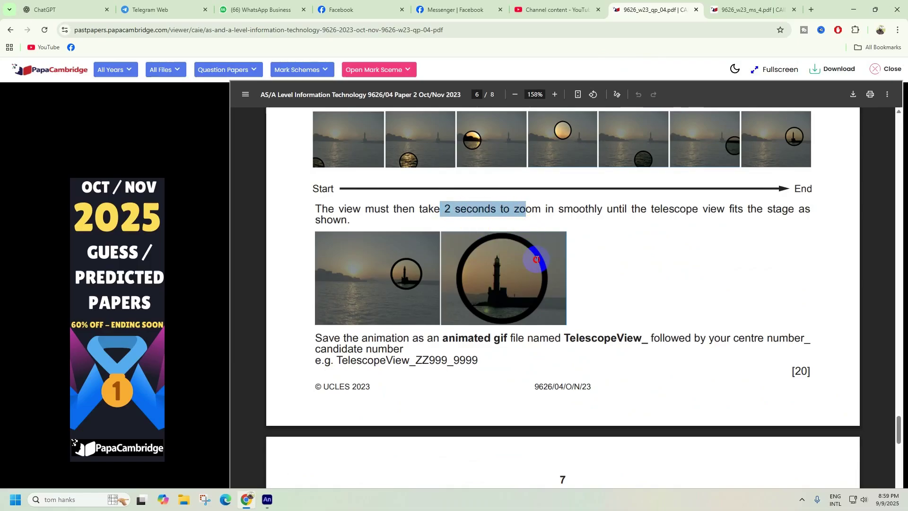
pyautogui.click(626, 256)
pyautogui.scroll(6, 634, 258)
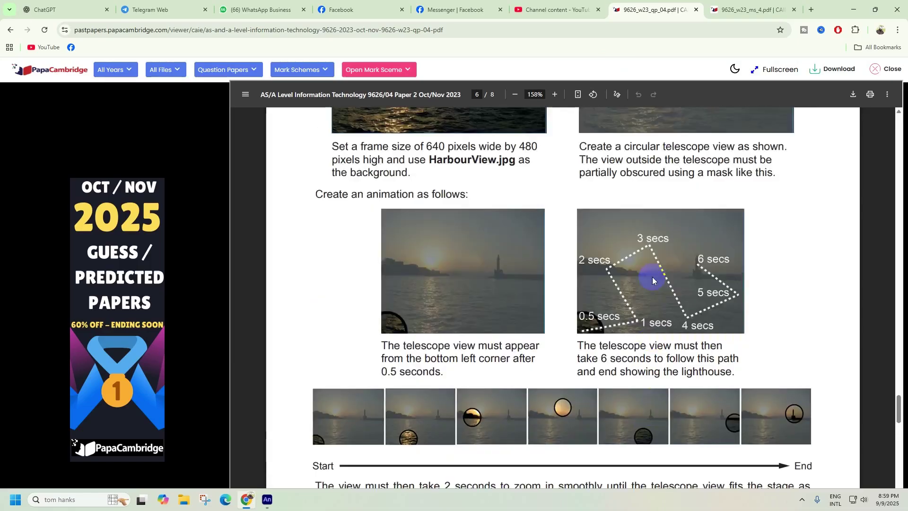
pyautogui.scroll(-2, 653, 280)
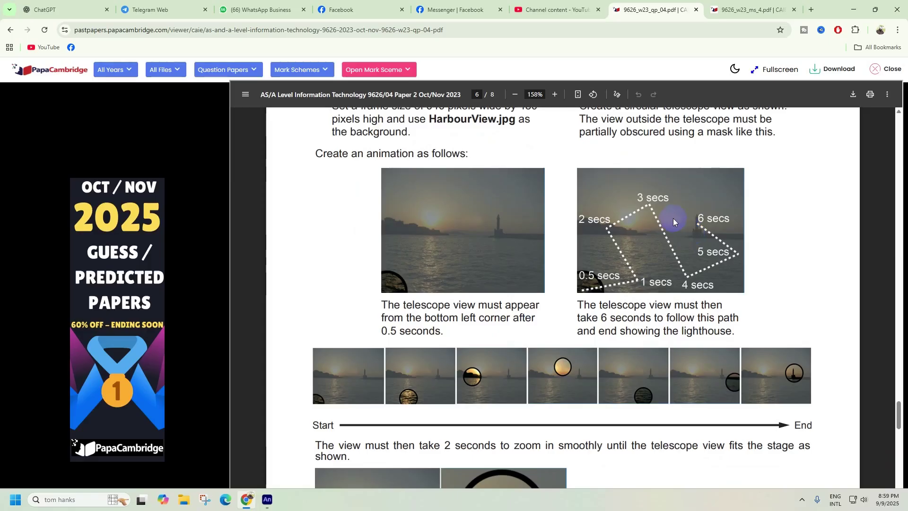
pyautogui.scroll(-3, 673, 217)
pyautogui.click(458, 354)
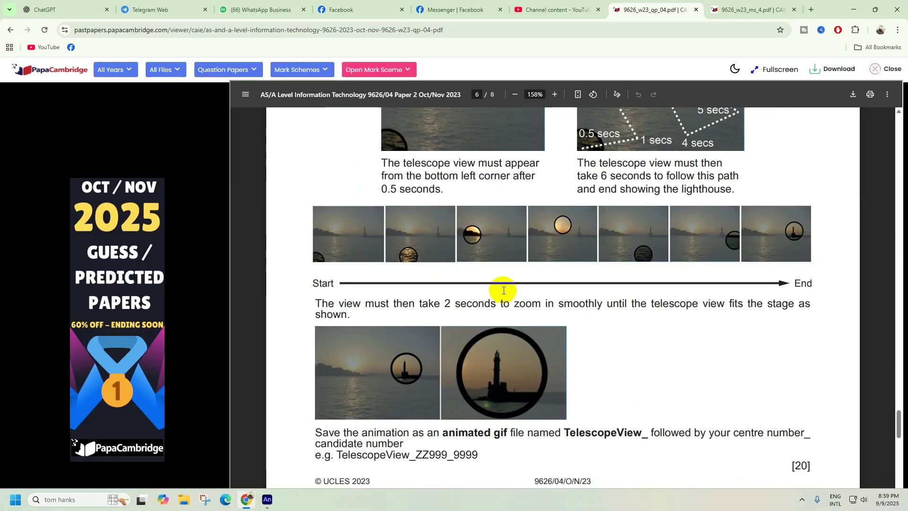
# Step: Highlight the mark scheme's criterion on the path finishing on the lighthouse and skim the remaining criteria down to the Task 4 table
pyautogui.click(752, 9)
pyautogui.moveTo(417, 265); pyautogui.dragTo(635, 267)
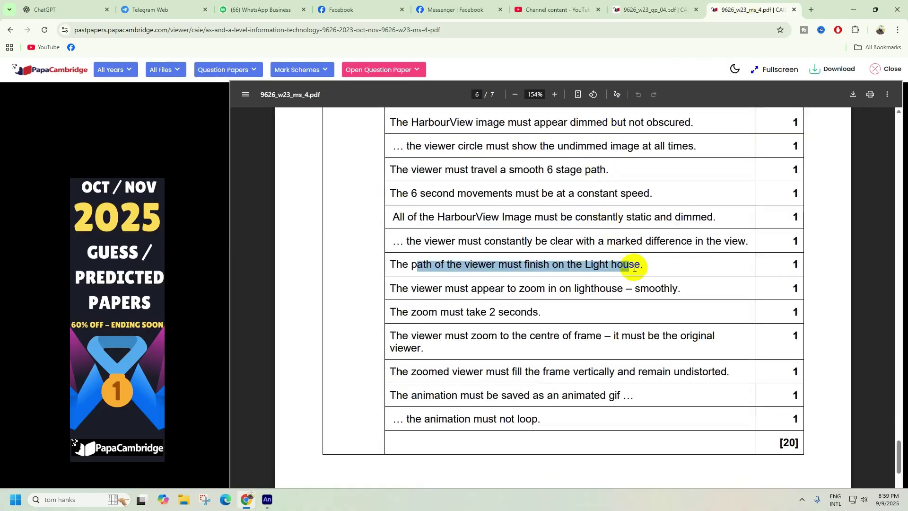
pyautogui.scroll(2, 634, 266)
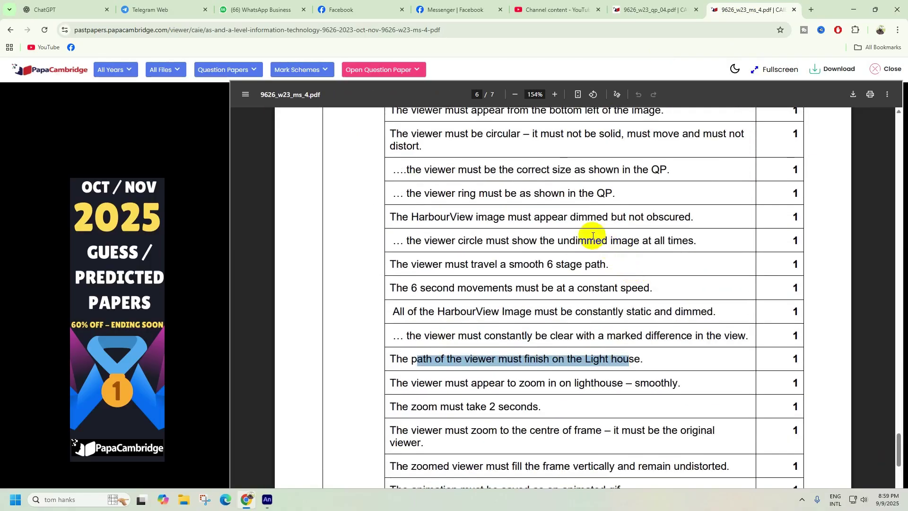
pyautogui.scroll(-3, 590, 238)
pyautogui.scroll(-10, 590, 236)
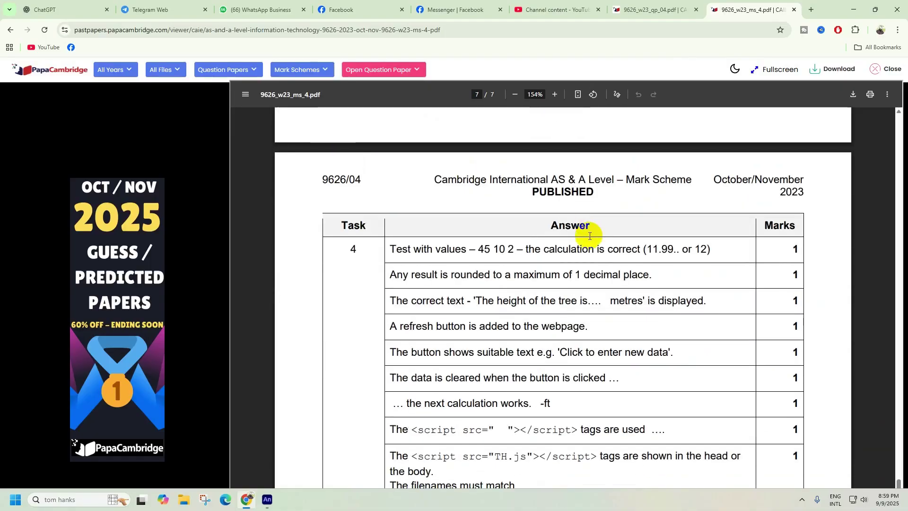
pyautogui.scroll(-2, 590, 236)
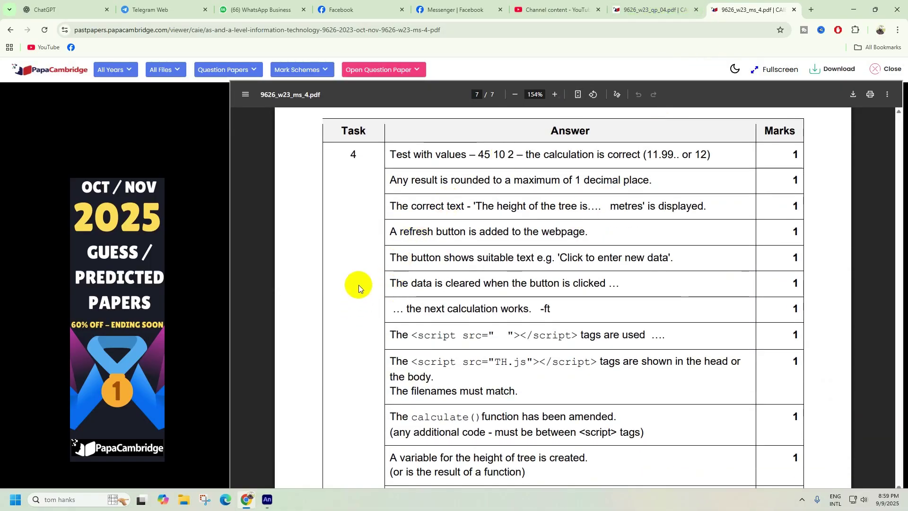
# Step: Switch to Adobe Animate, extend the BG_Blur layer with a frame inserted at frame 240, and return the playhead to frame 1
pyautogui.click(268, 505)
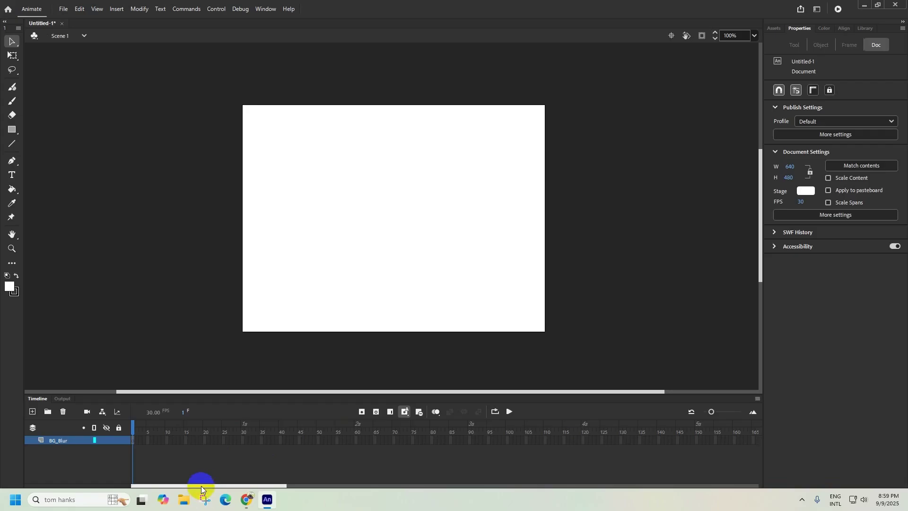
pyautogui.moveTo(208, 486); pyautogui.dragTo(370, 471)
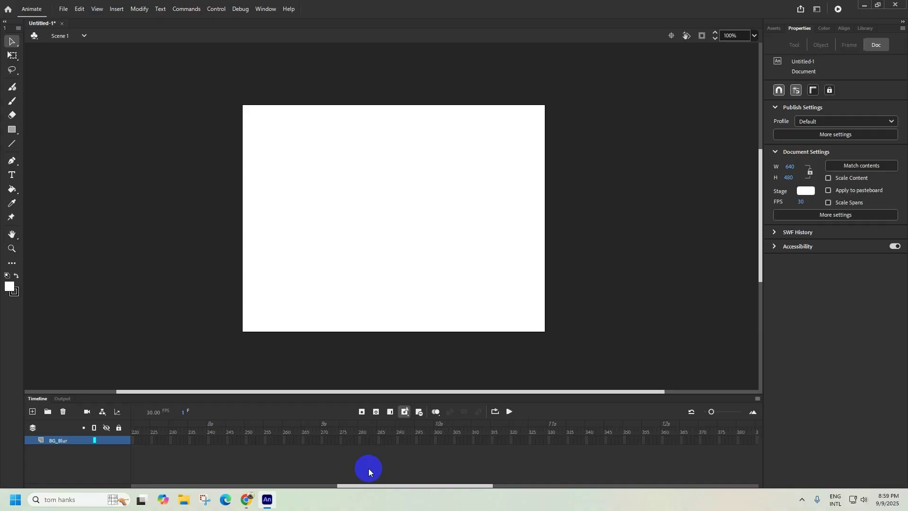
pyautogui.rightClick(209, 440)
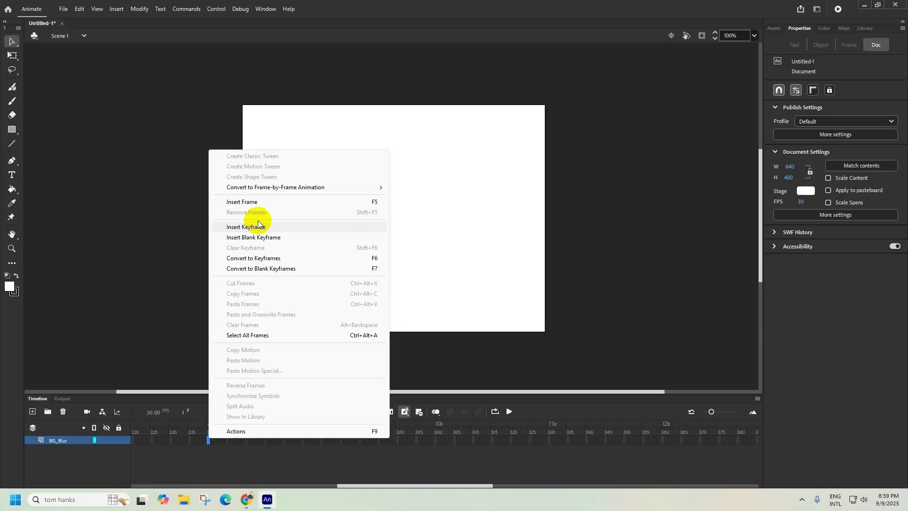
pyautogui.click(240, 201)
pyautogui.click(318, 486)
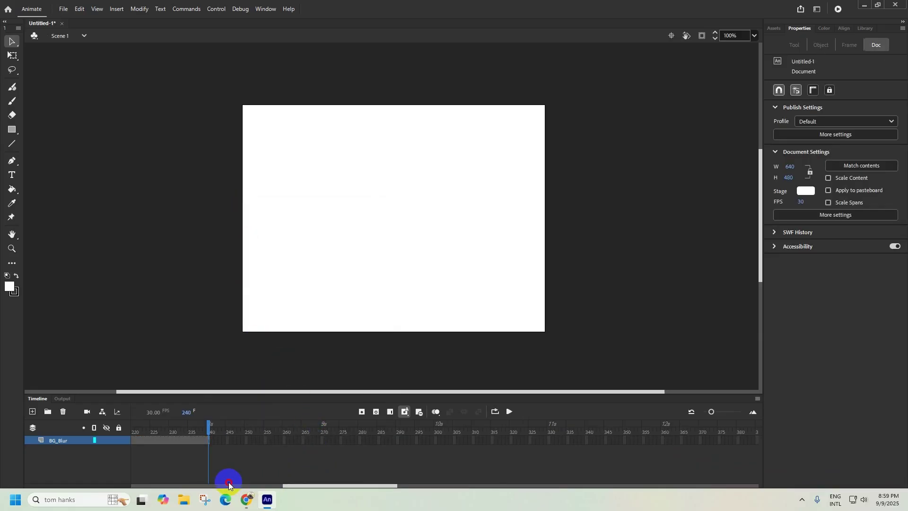
pyautogui.moveTo(294, 487); pyautogui.dragTo(95, 478)
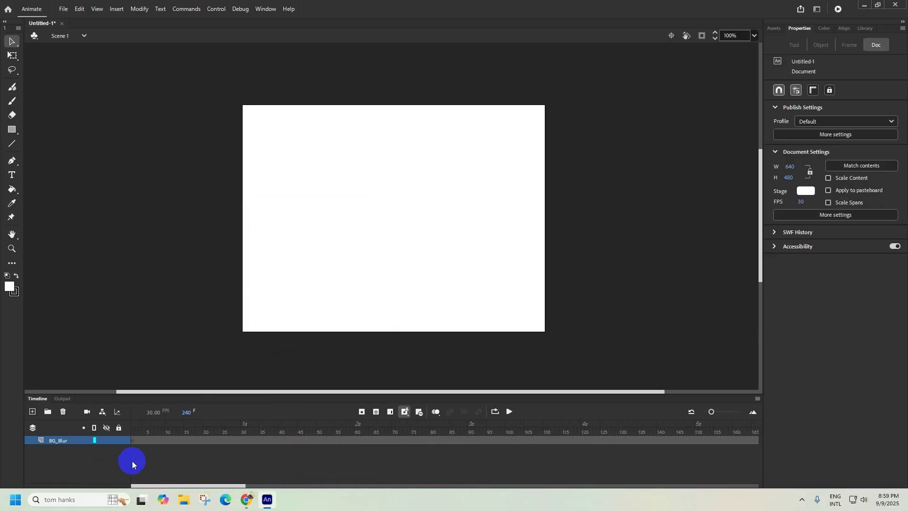
pyautogui.click(133, 427)
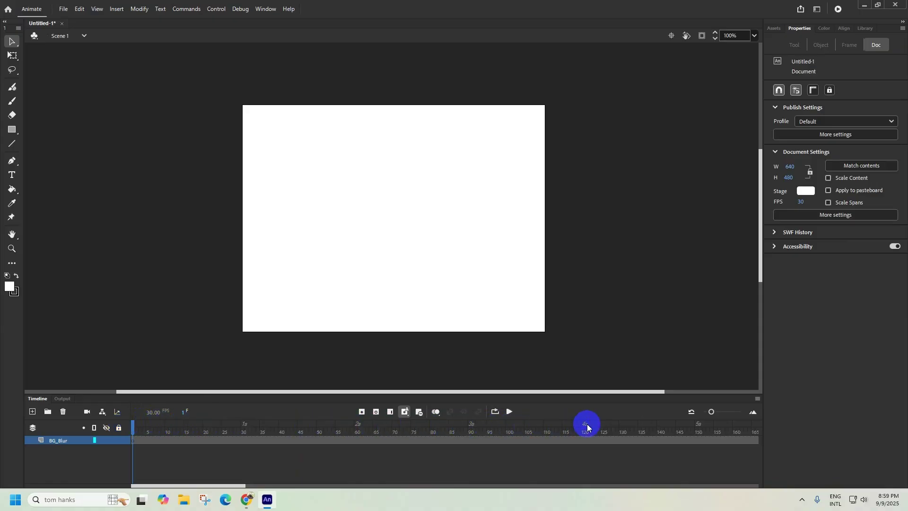
pyautogui.click(633, 425)
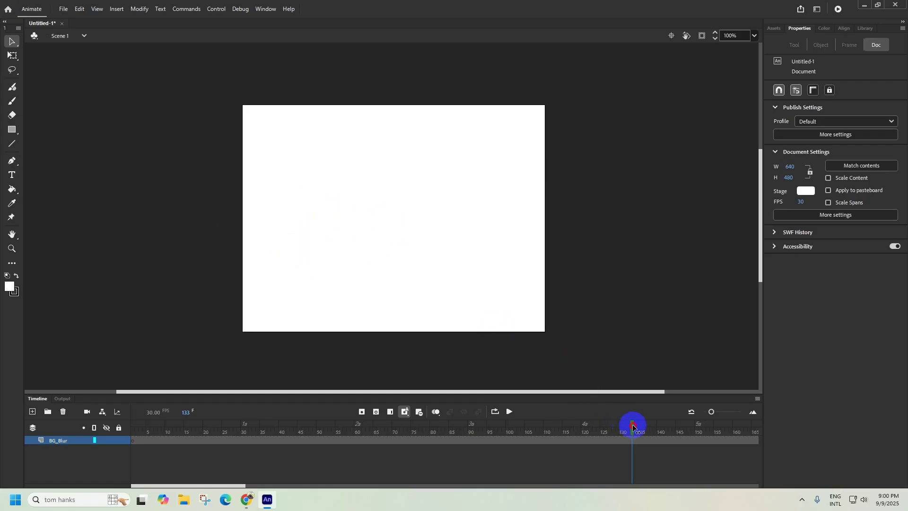
pyautogui.moveTo(634, 428); pyautogui.dragTo(105, 429)
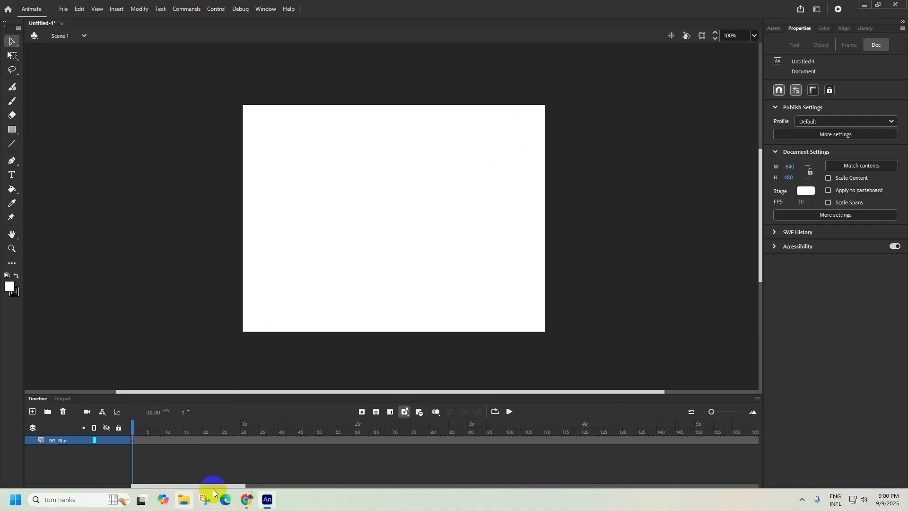
# Step: Switch to the browser, return from the mark scheme to the 2023 Oct/Nov papers list, and download the source files 9626_w23_sf_04.zip
pyautogui.click(246, 499)
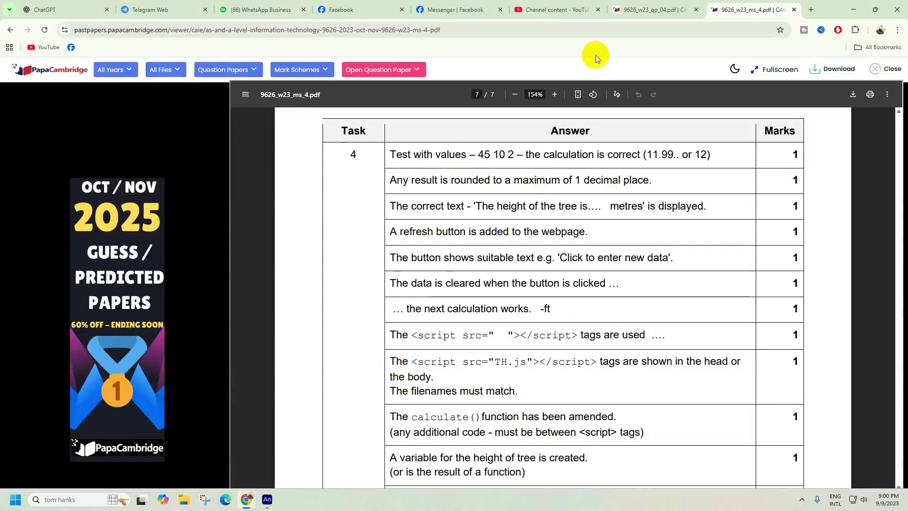
pyautogui.click(634, 11)
pyautogui.click(717, 9)
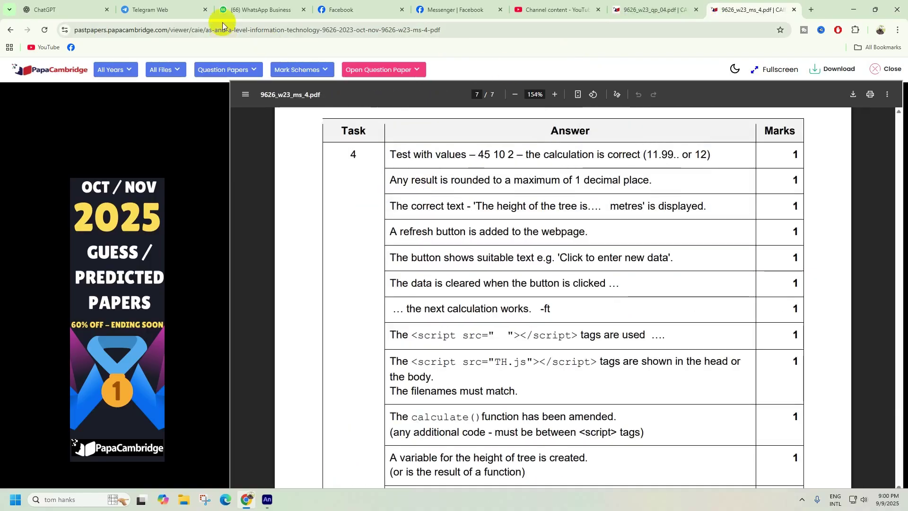
pyautogui.click(11, 30)
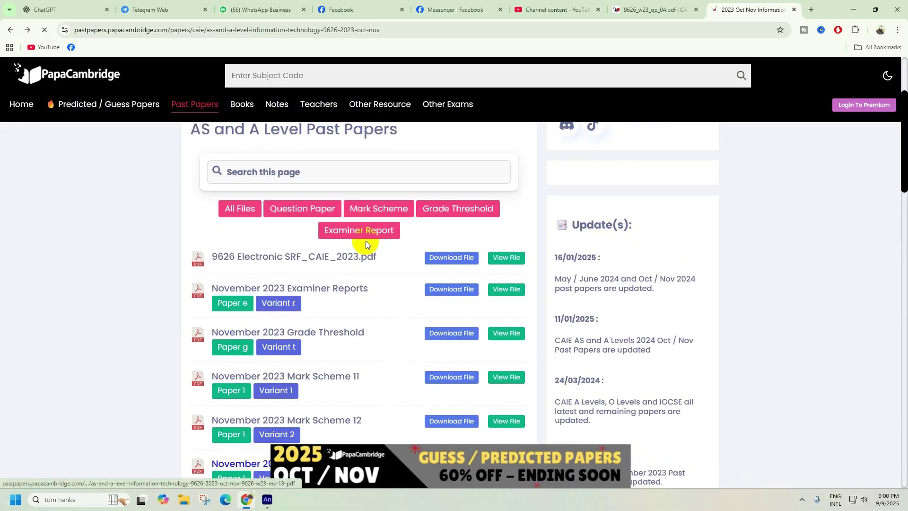
pyautogui.scroll(-15, 376, 247)
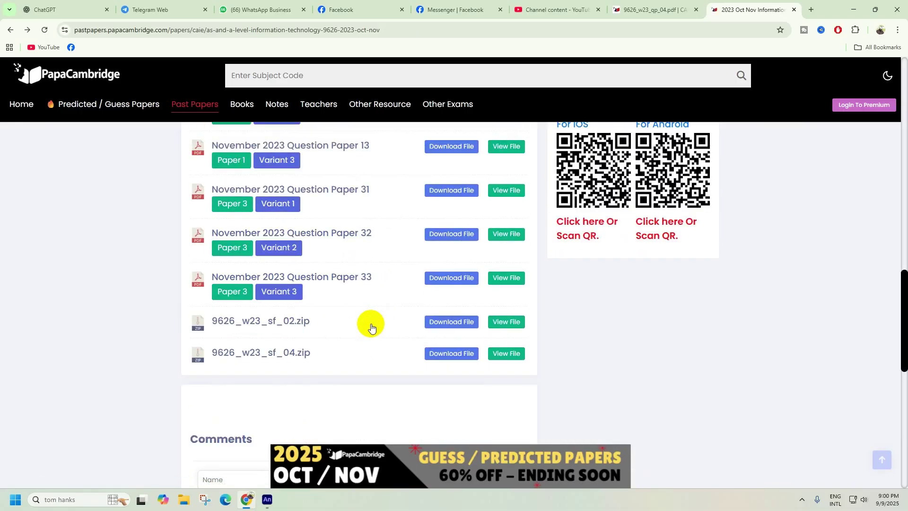
pyautogui.click(286, 352)
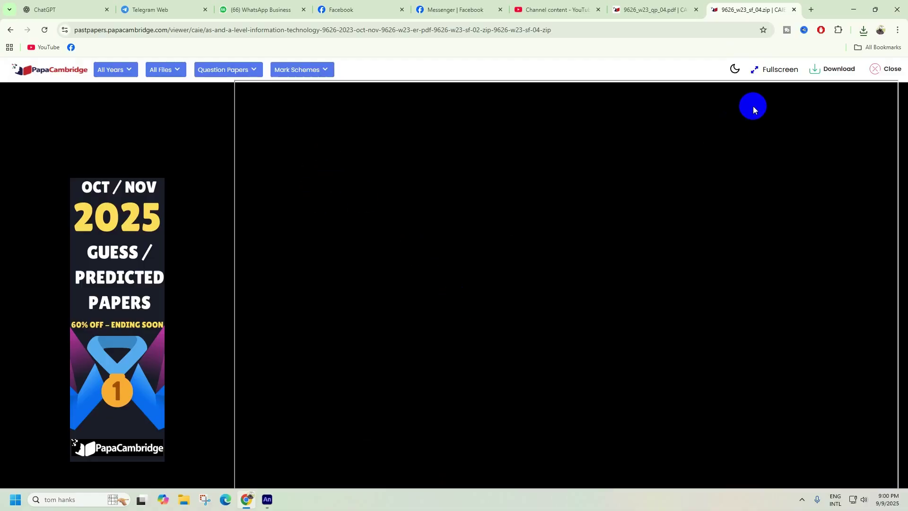
# Step: Open 9626_w23_sf_04.zip from the Downloads folder and extract it into a 9626_w23_sf_04 folder there
pyautogui.click(862, 30)
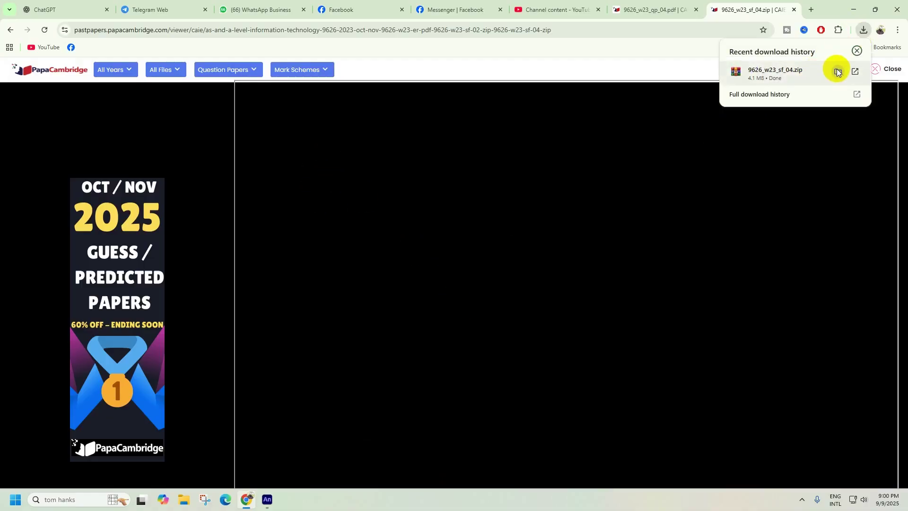
pyautogui.click(838, 72)
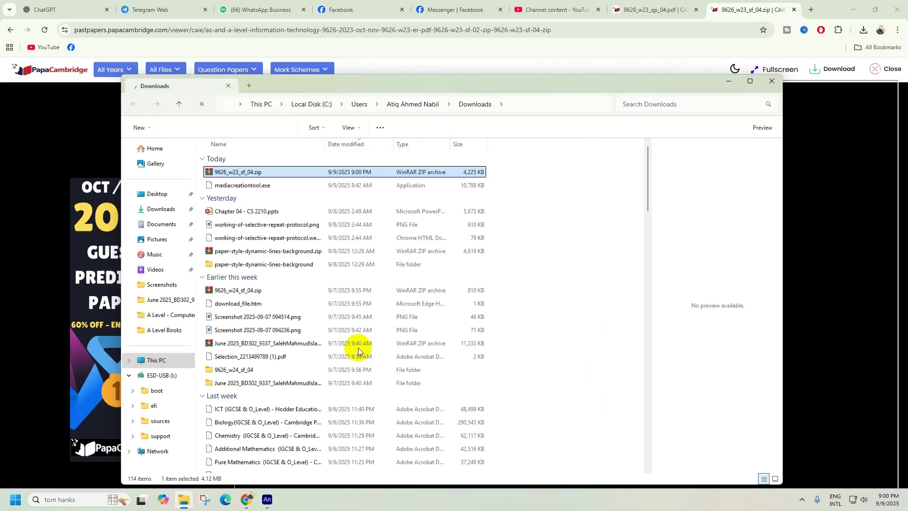
pyautogui.doubleClick(254, 168)
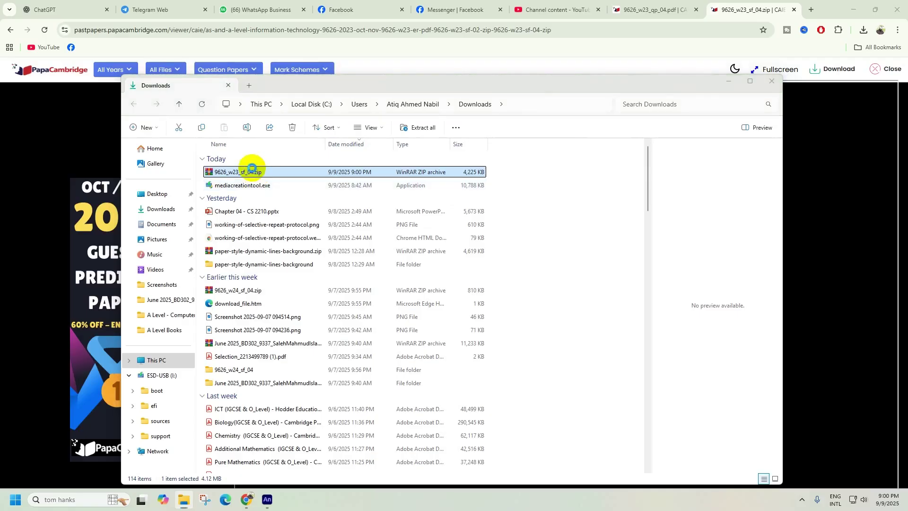
pyautogui.click(131, 118)
pyautogui.click(441, 354)
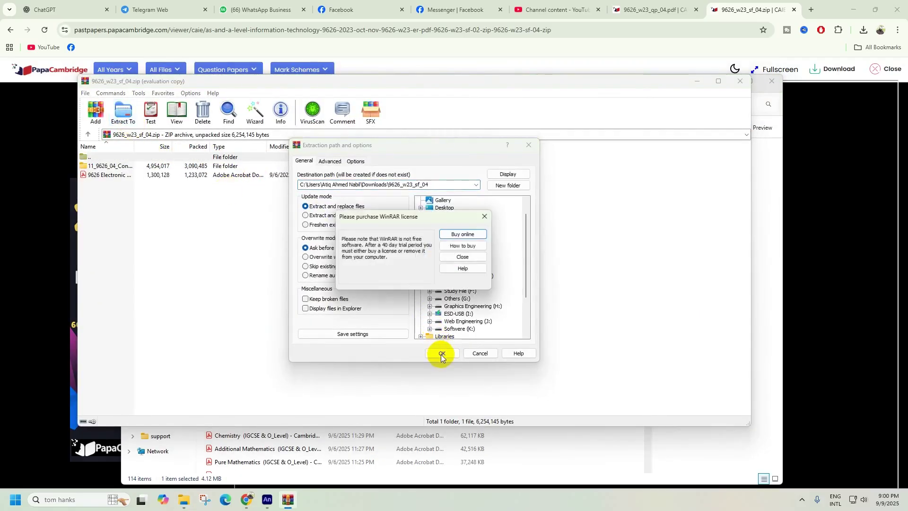
pyautogui.click(488, 218)
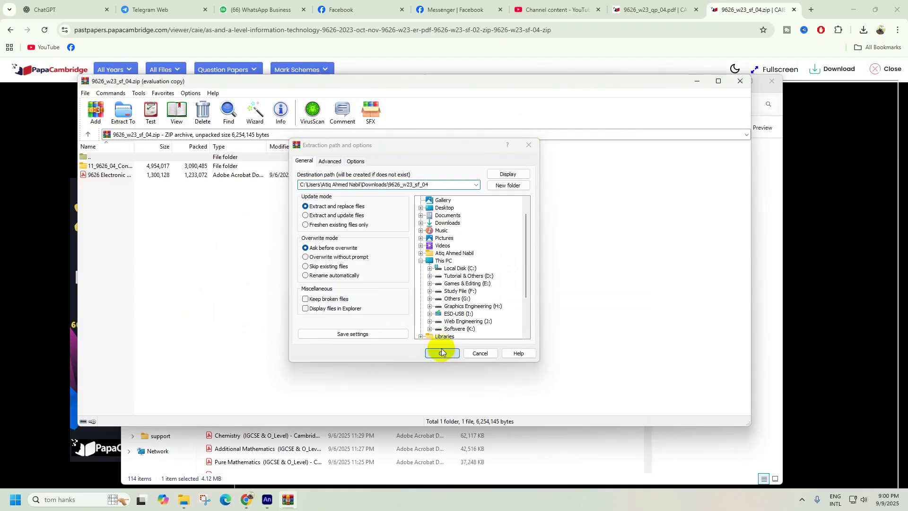
pyautogui.click(442, 353)
pyautogui.click(738, 84)
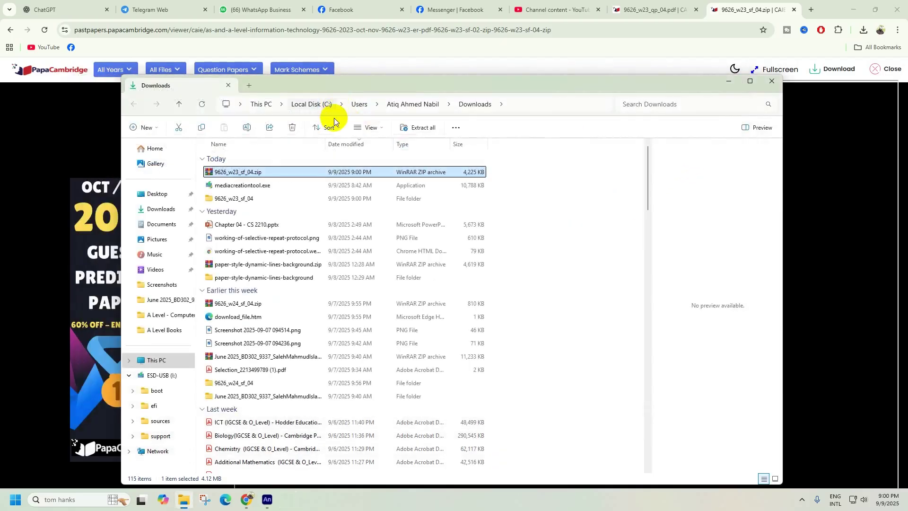
# Step: Open the 11_9626_04_Confidential Source Files November 2023 folder inside 9626_w23_sf_04 and show its files as thumbnail icons
pyautogui.doubleClick(243, 197)
pyautogui.doubleClick(237, 172)
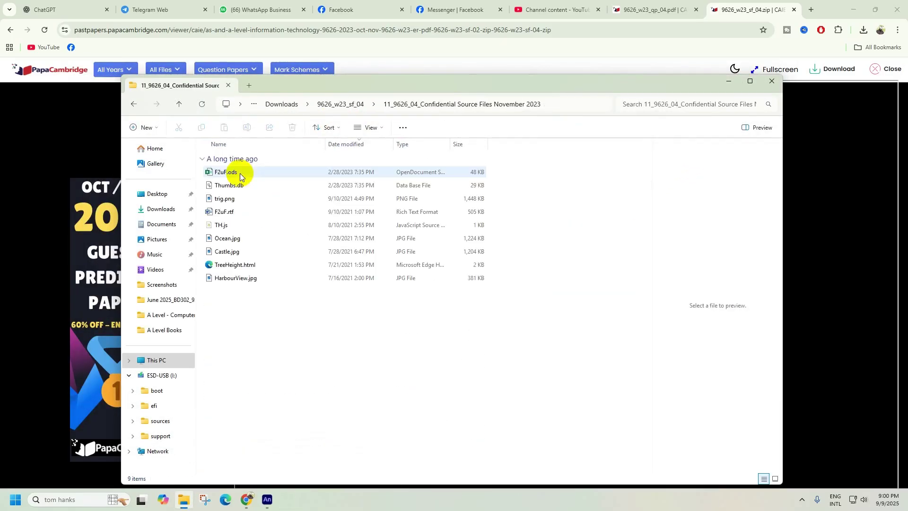
pyautogui.rightClick(418, 312)
pyautogui.moveTo(467, 324)
pyautogui.click(608, 340)
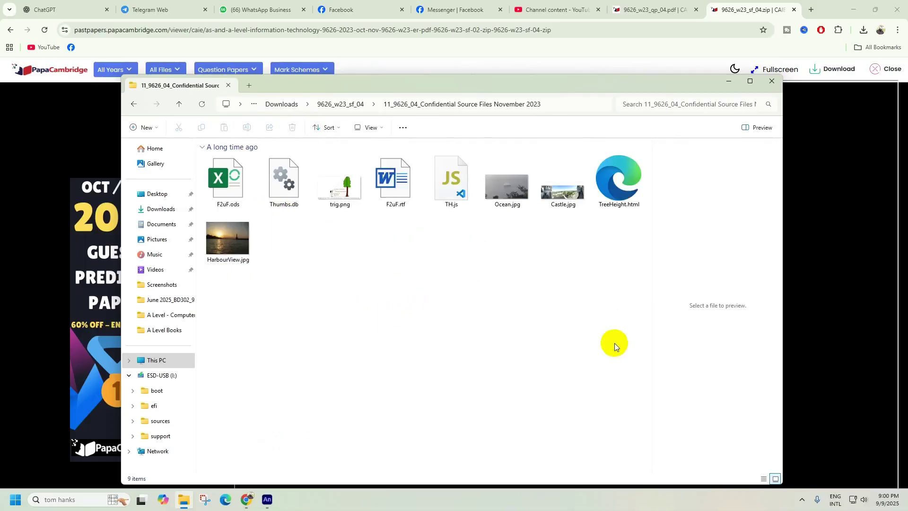
# Step: Place HarbourView.jpg from the source files folder onto the Animate stage in the BG_Blur layer, and close the folder window
pyautogui.click(245, 252)
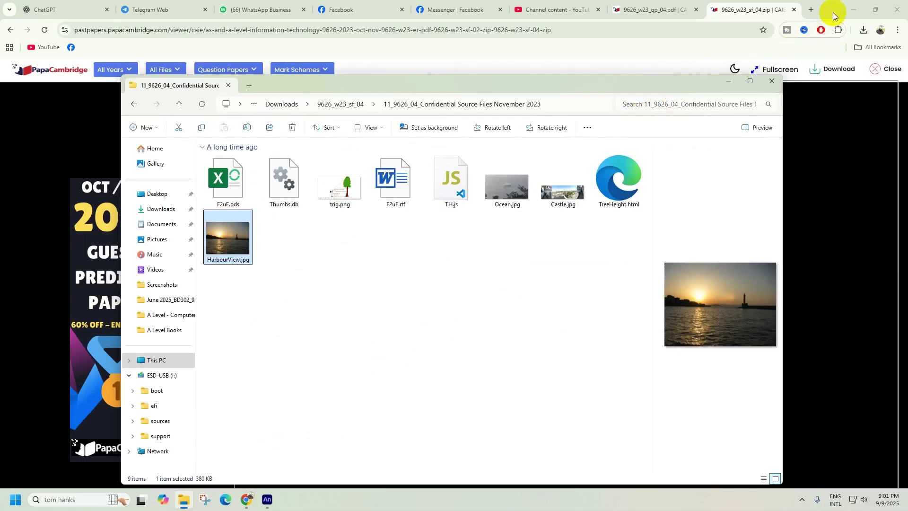
pyautogui.click(854, 9)
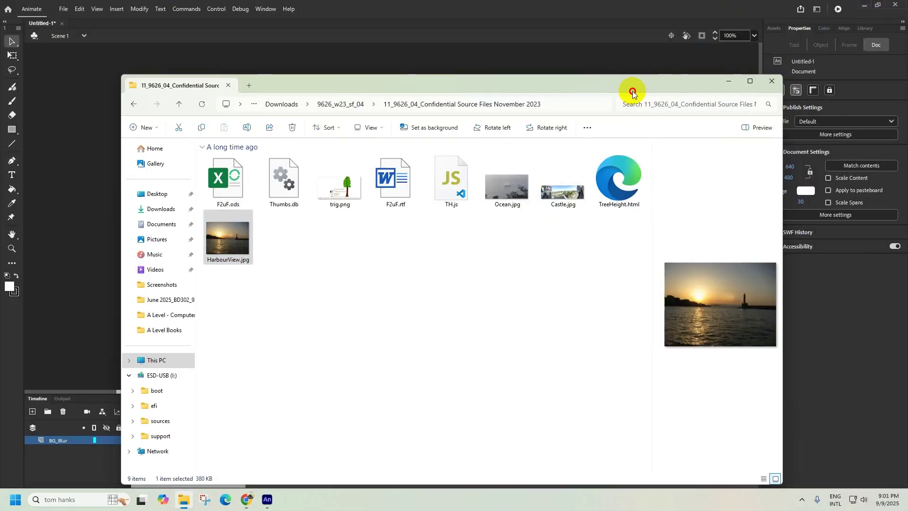
pyautogui.moveTo(638, 90); pyautogui.dragTo(752, 223)
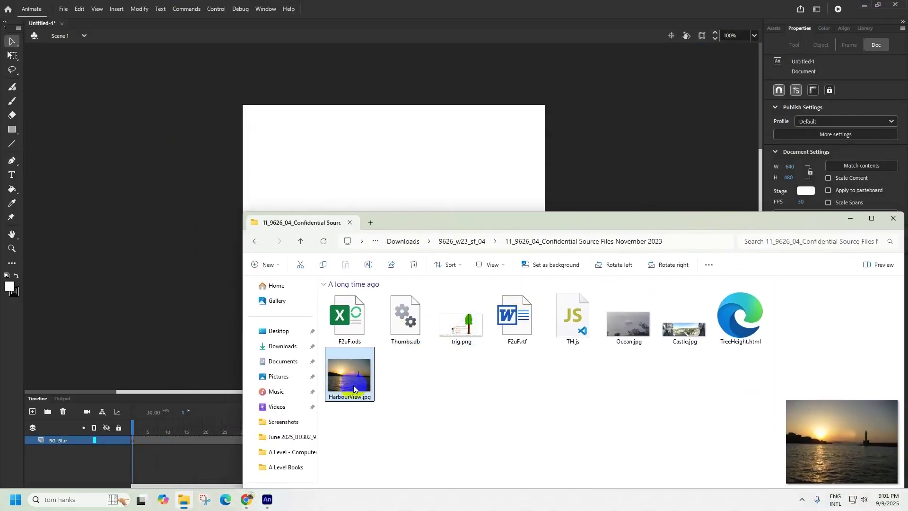
pyautogui.moveTo(353, 385); pyautogui.dragTo(318, 161)
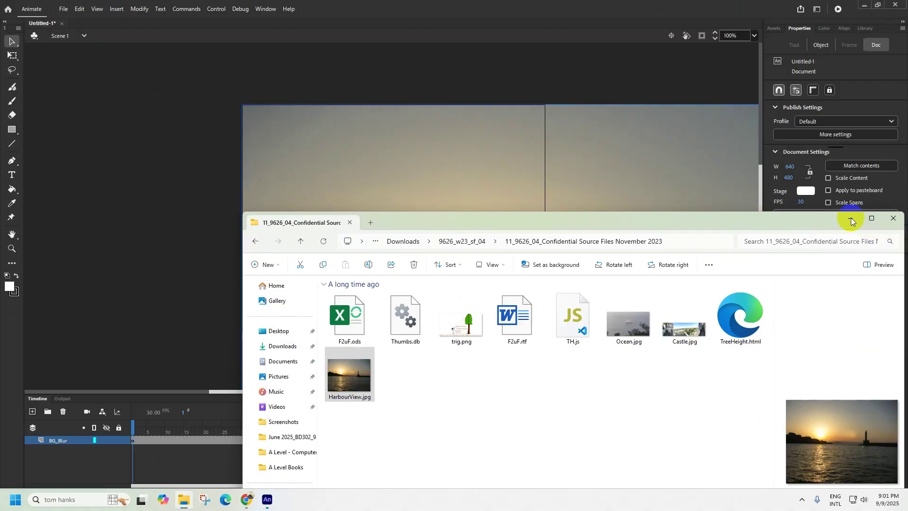
pyautogui.click(894, 218)
# Step: Resize the HarbourView image to 640 by 480 and position it to cover the stage exactly
pyautogui.moveTo(529, 229); pyautogui.dragTo(324, 209)
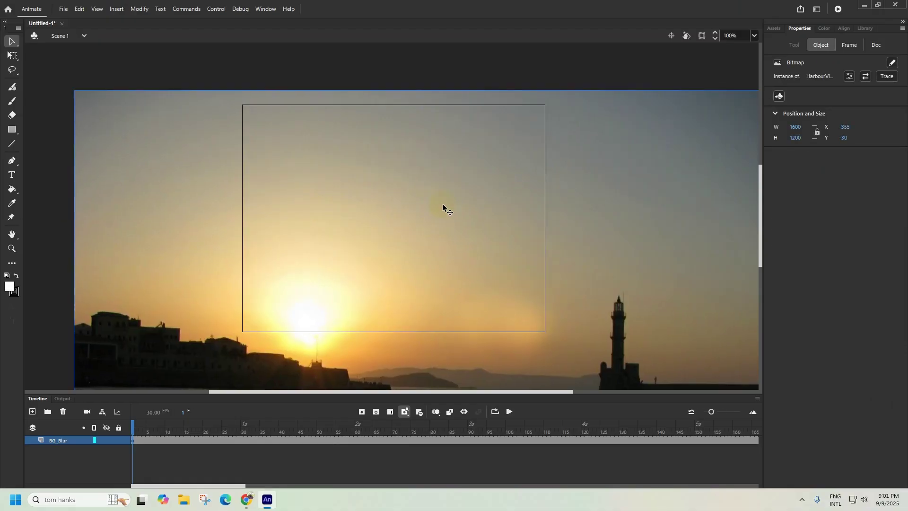
pyautogui.click(796, 126)
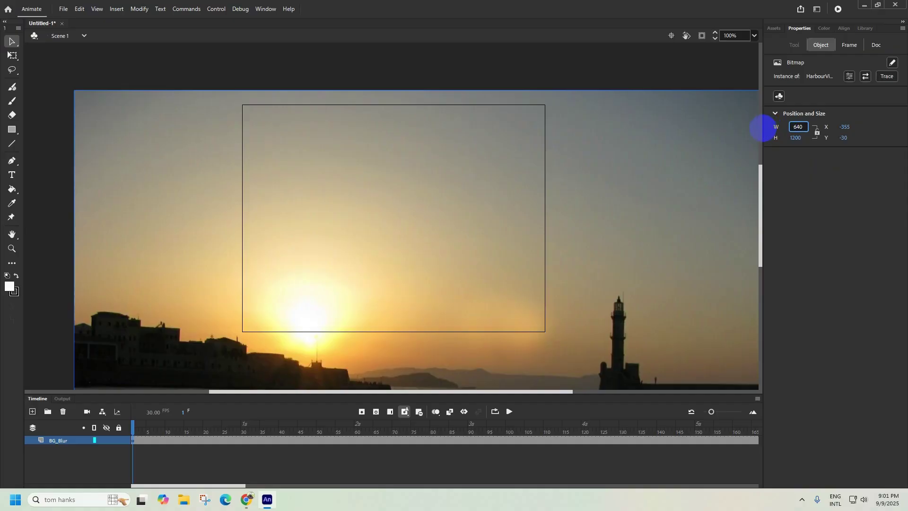
pyautogui.write('640')
pyautogui.press('Return')
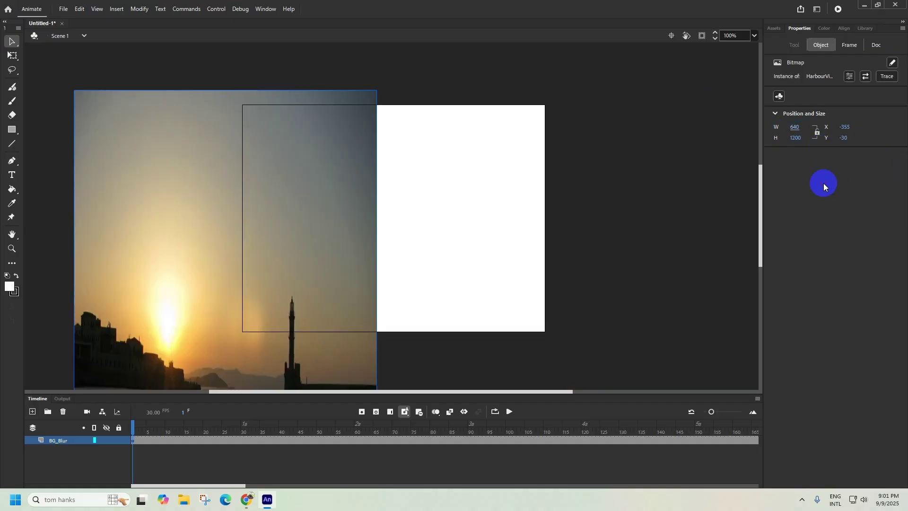
pyautogui.click(796, 137)
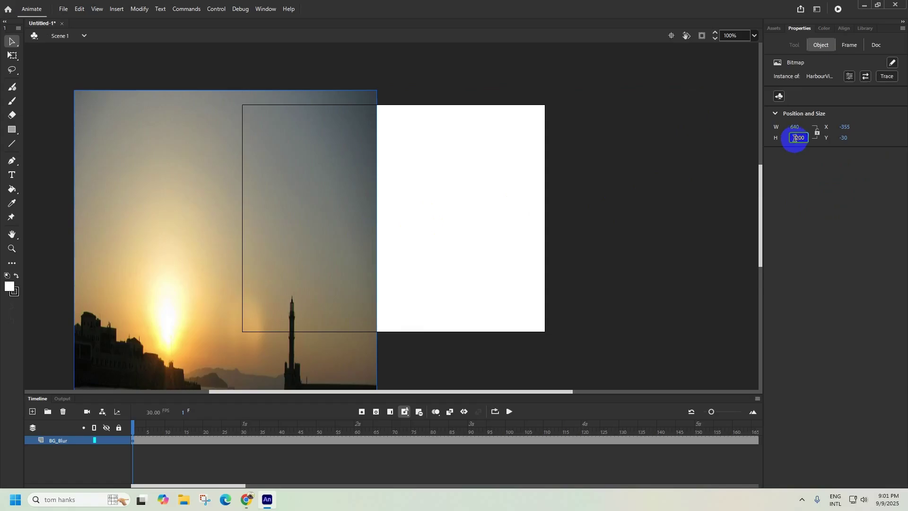
pyautogui.moveTo(795, 138); pyautogui.dragTo(816, 146)
pyautogui.write('480')
pyautogui.press('Return')
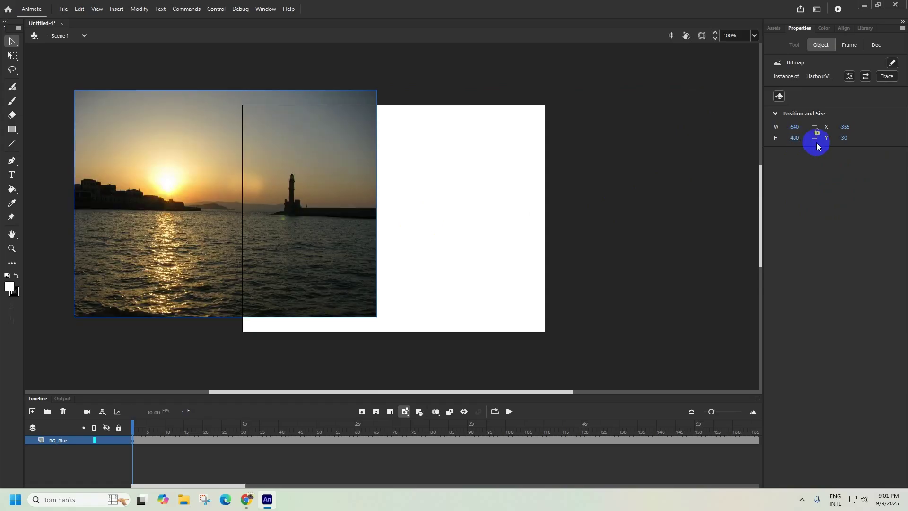
pyautogui.moveTo(205, 144); pyautogui.dragTo(326, 158)
pyautogui.click(589, 227)
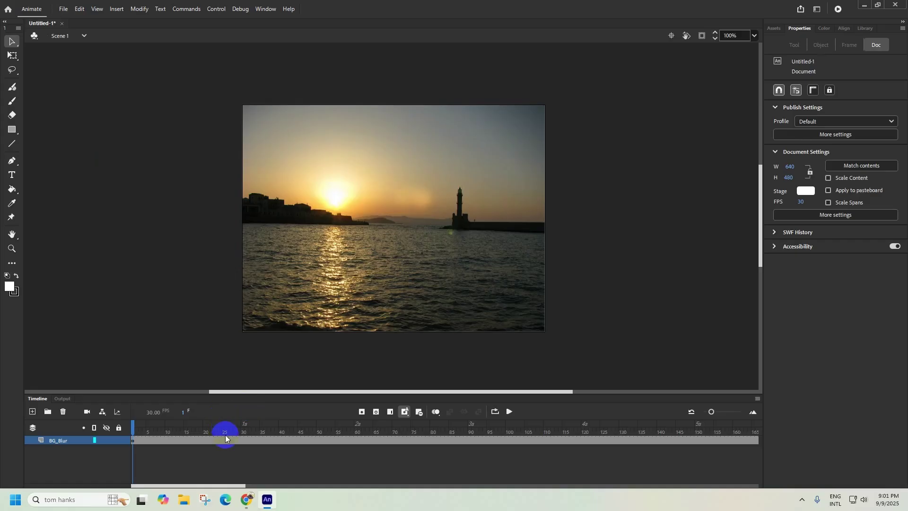
# Step: Switch to the browser, check the Task 3 telescope-view instructions in the question paper, and return to Animate
pyautogui.click(247, 499)
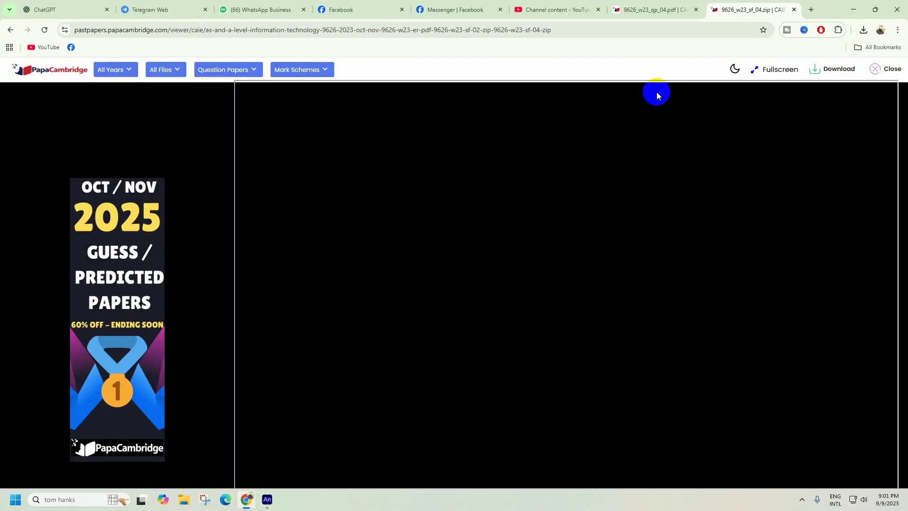
pyautogui.click(652, 10)
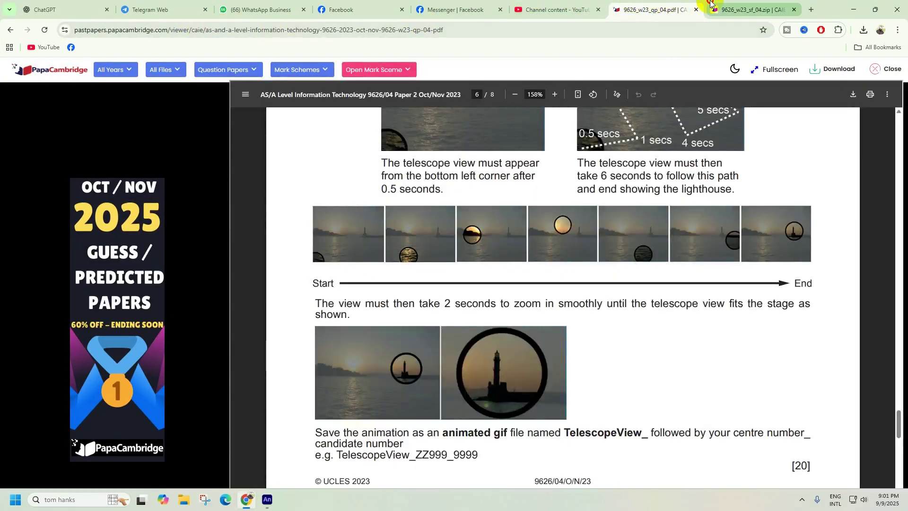
pyautogui.click(752, 10)
pyautogui.click(854, 10)
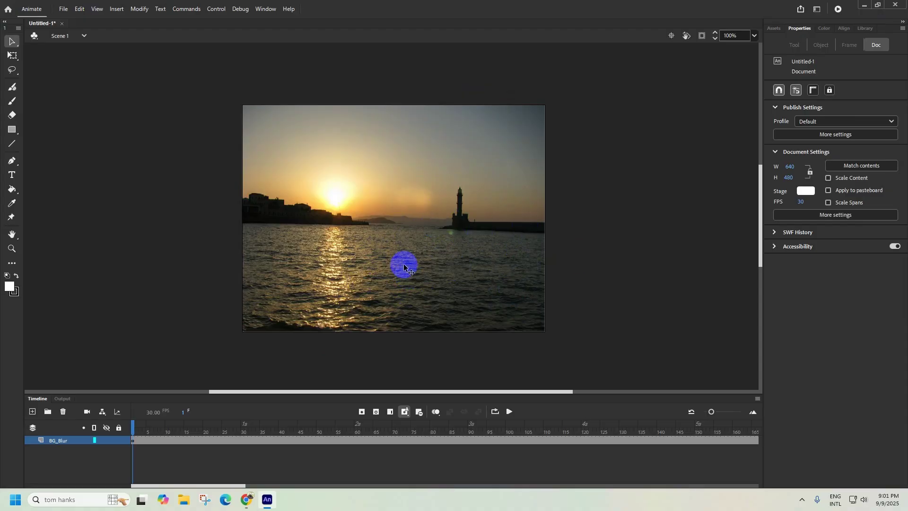
pyautogui.click(801, 499)
pyautogui.click(779, 473)
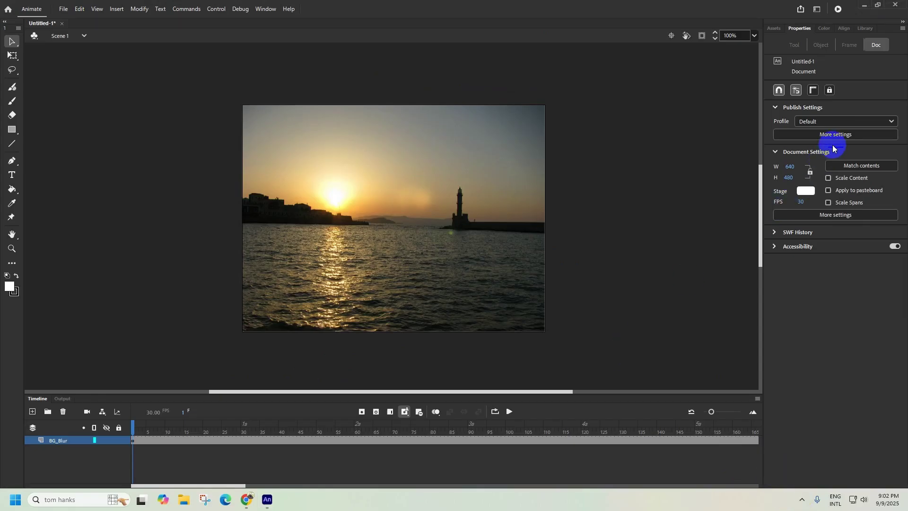
pyautogui.click(827, 121)
pyautogui.click(844, 136)
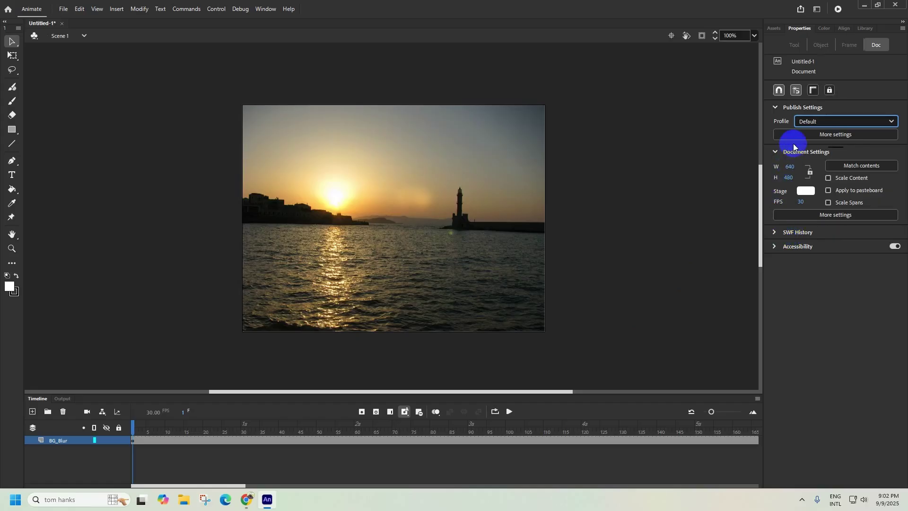
pyautogui.click(833, 135)
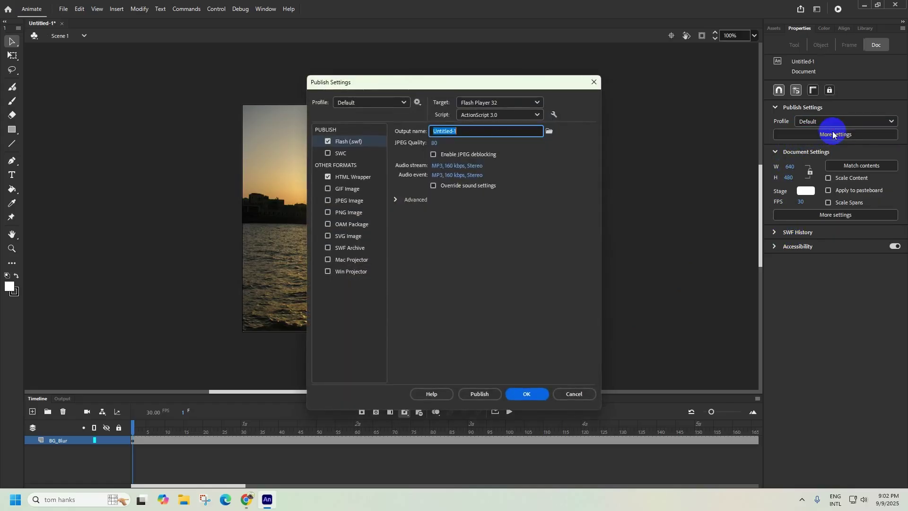
pyautogui.click(595, 84)
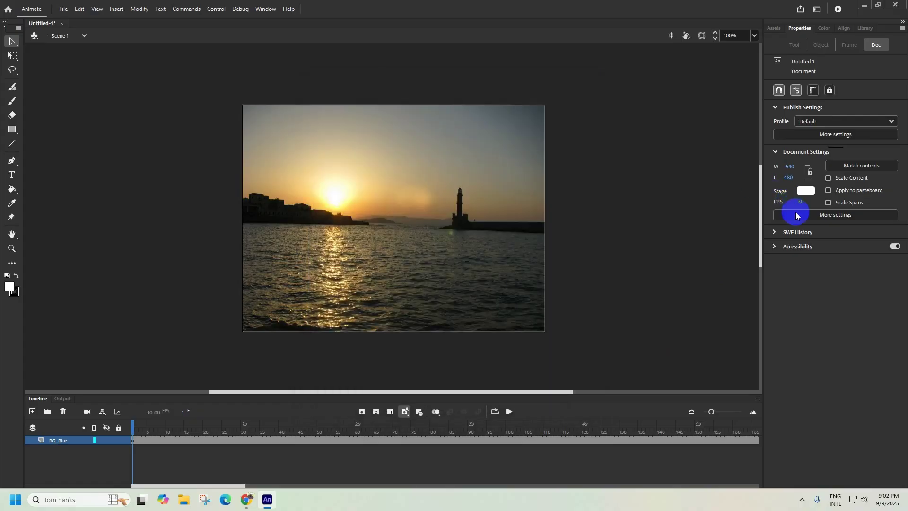
pyautogui.click(775, 247)
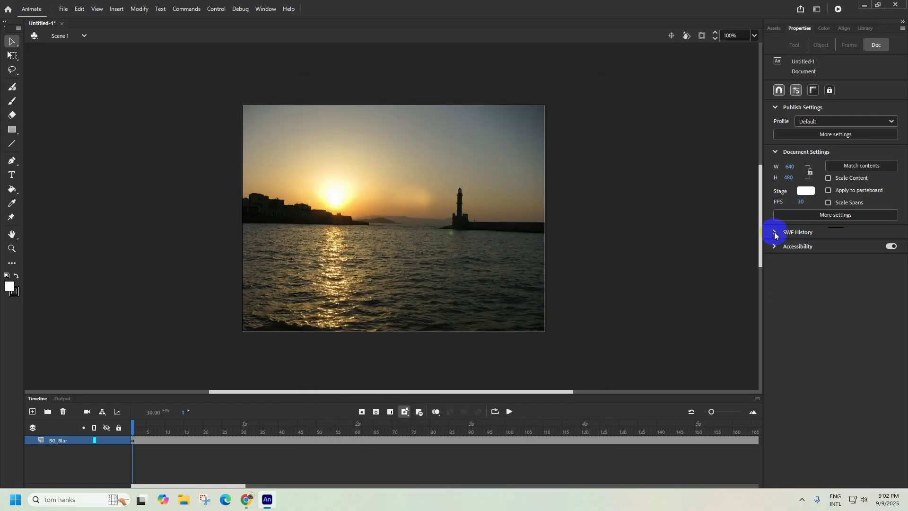
pyautogui.click(820, 135)
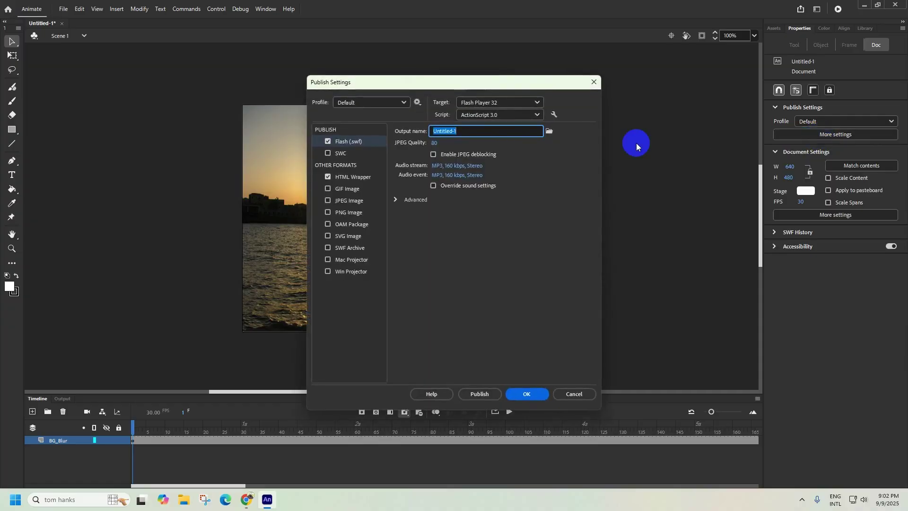
pyautogui.click(587, 84)
pyautogui.click(820, 122)
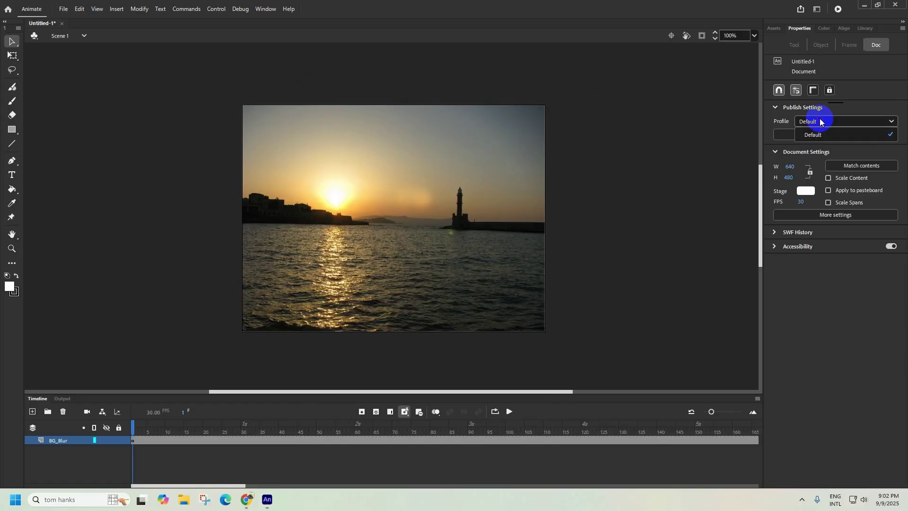
pyautogui.click(774, 118)
pyautogui.click(775, 108)
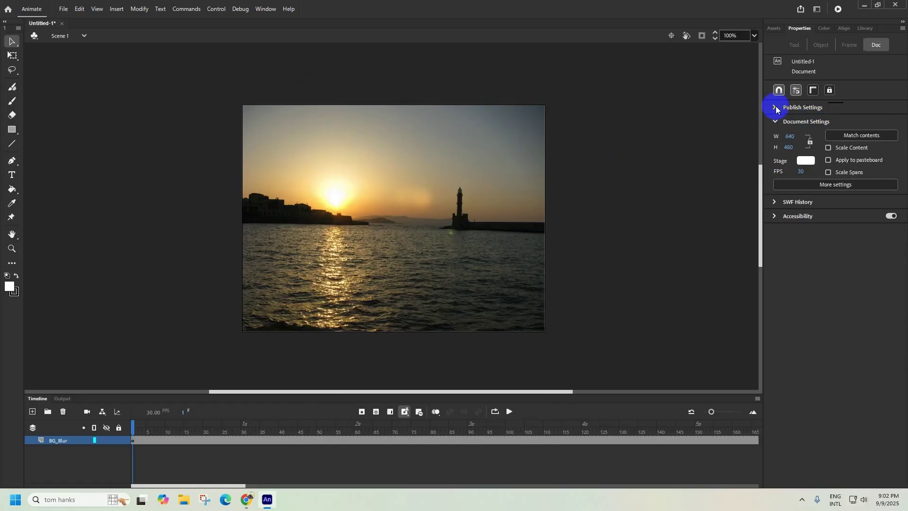
pyautogui.click(775, 108)
pyautogui.click(823, 29)
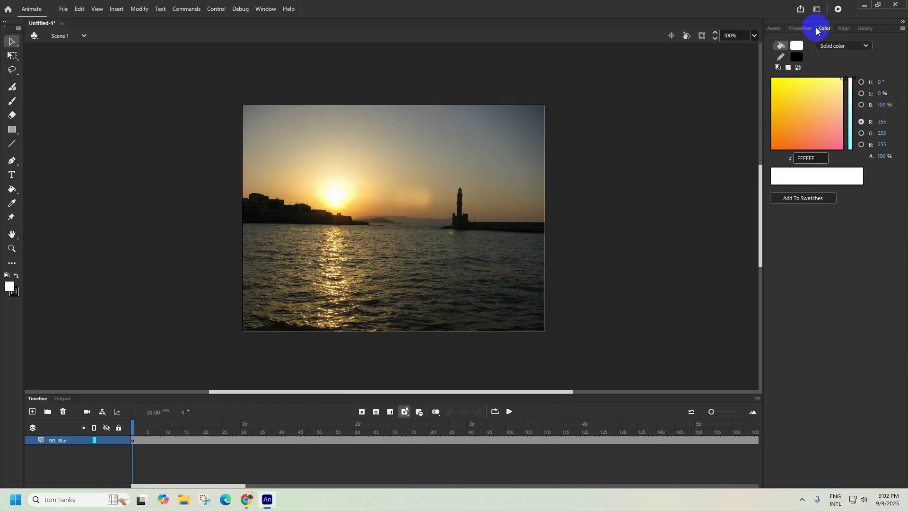
pyautogui.click(800, 29)
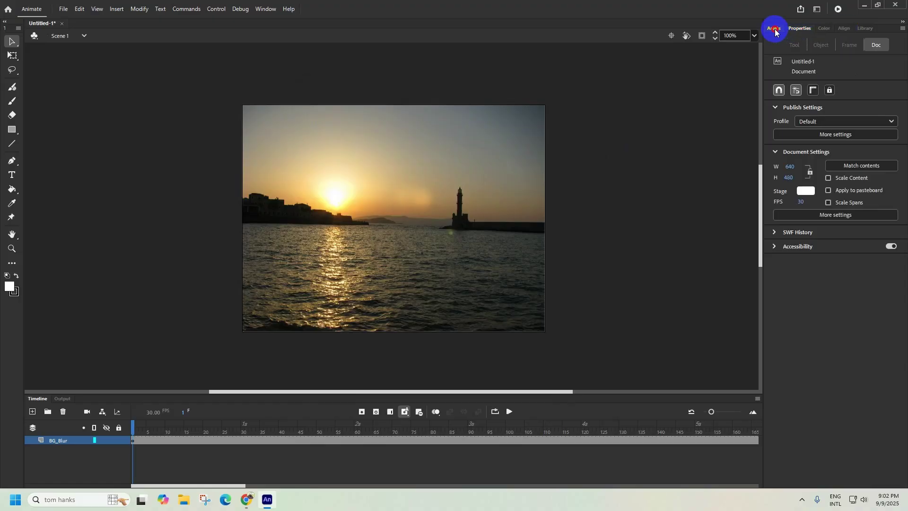
pyautogui.click(775, 29)
pyautogui.click(800, 28)
pyautogui.click(797, 498)
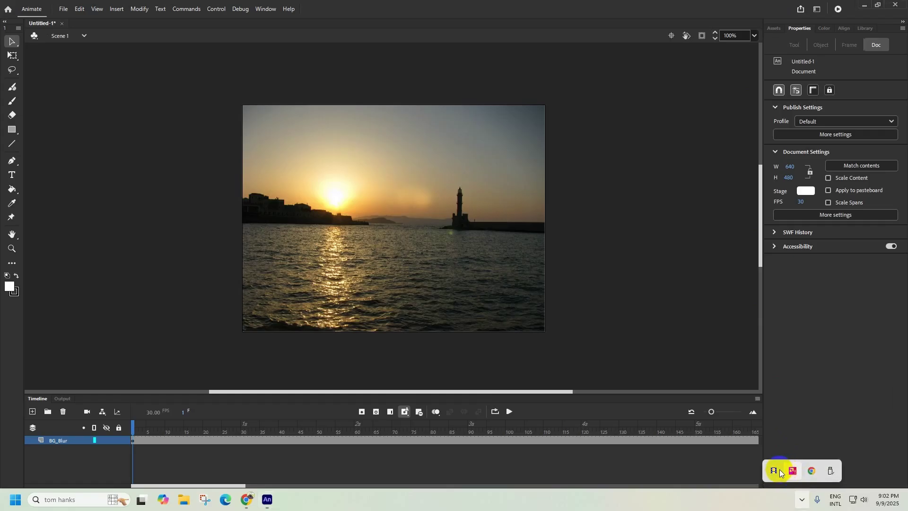
pyautogui.click(803, 28)
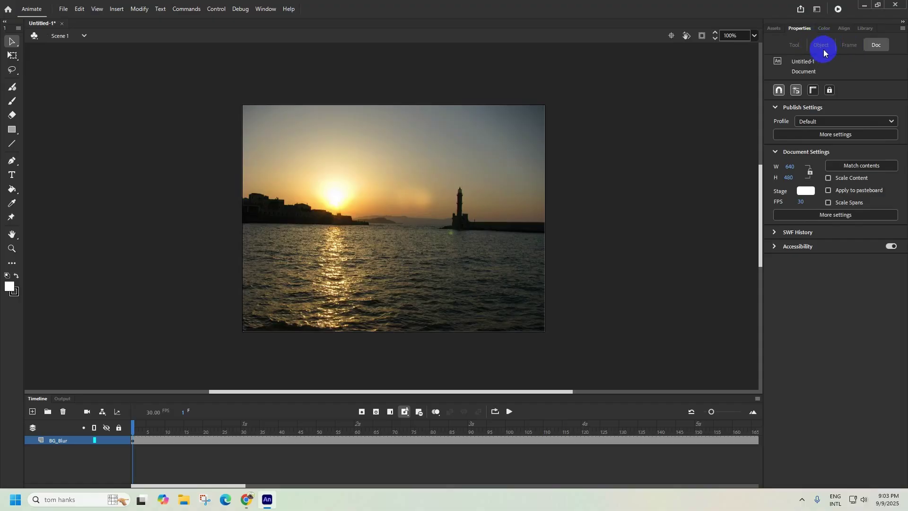
# Step: Apply a Brightness color effect of -75% to the BG_Blur frame containing the harbour image
pyautogui.click(265, 323)
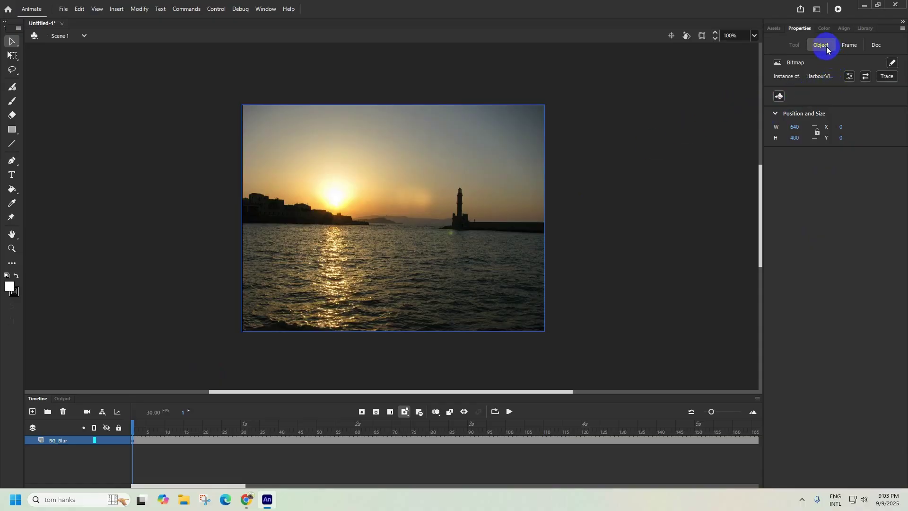
pyautogui.click(850, 46)
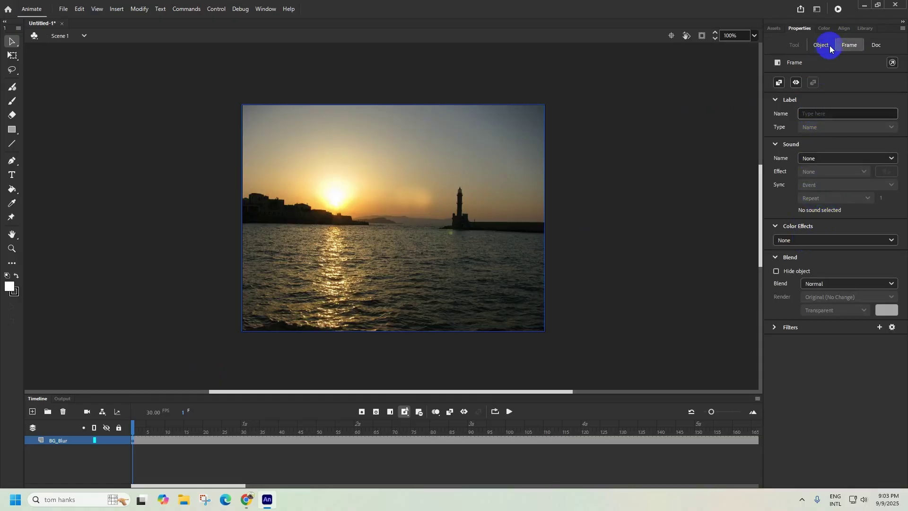
pyautogui.click(787, 240)
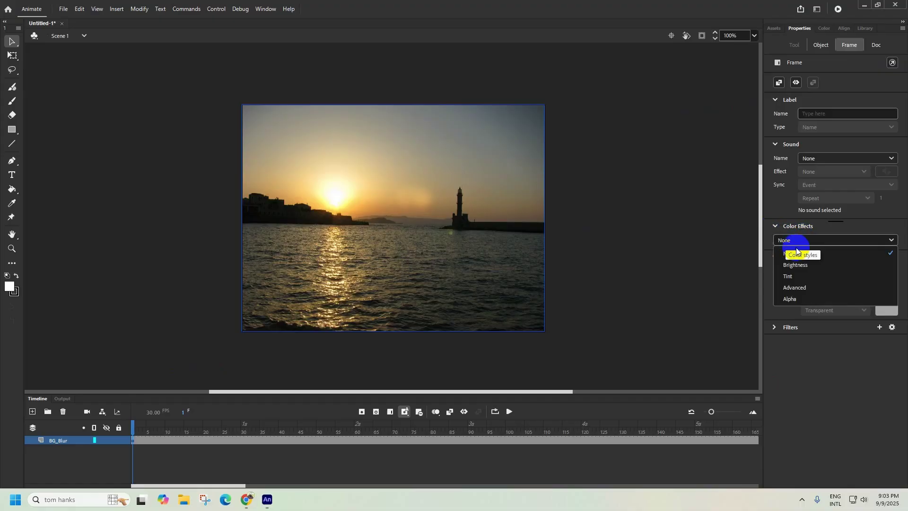
pyautogui.click(804, 268)
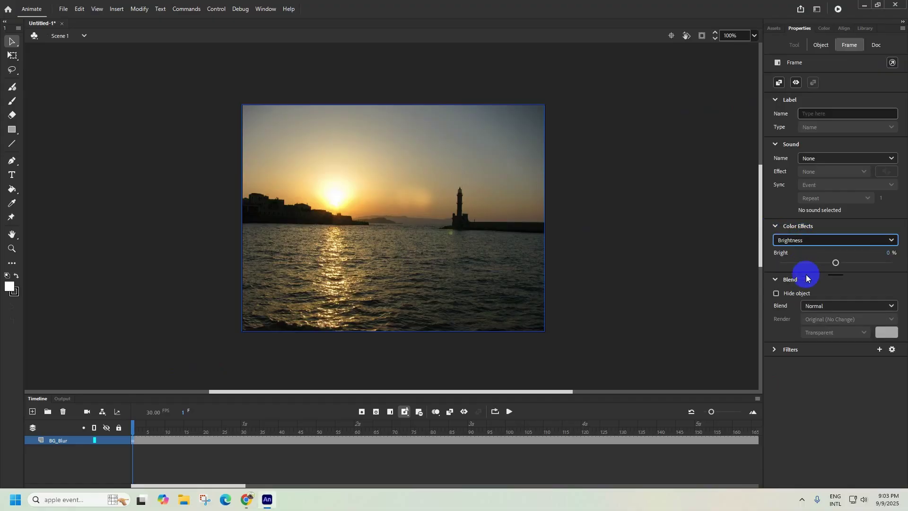
pyautogui.moveTo(838, 268); pyautogui.dragTo(794, 278)
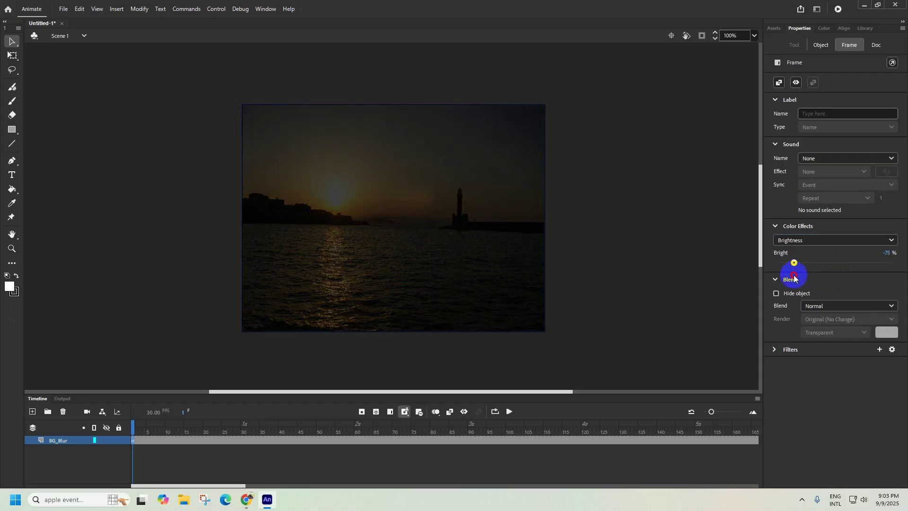
# Step: Switch to the browser, examine the partially obscured background sample in Task 3 of the question paper, and return to Animate
pyautogui.click(248, 498)
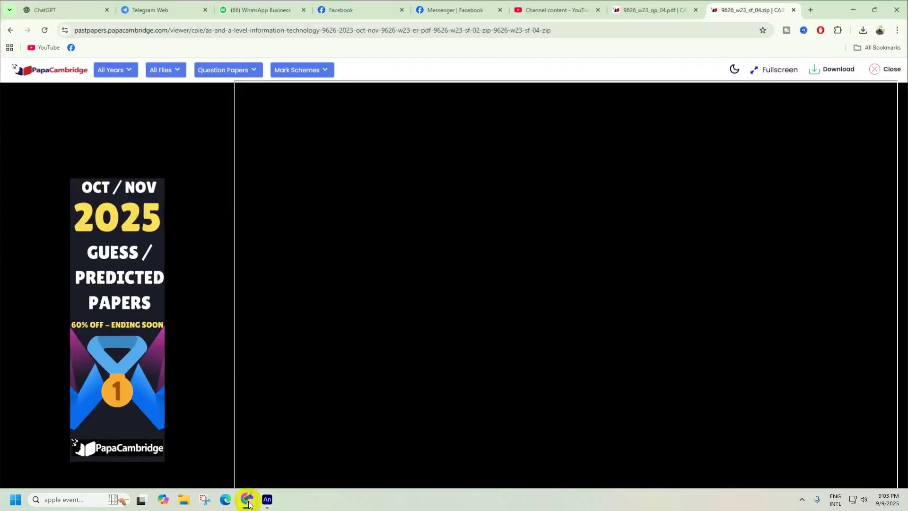
pyautogui.click(636, 10)
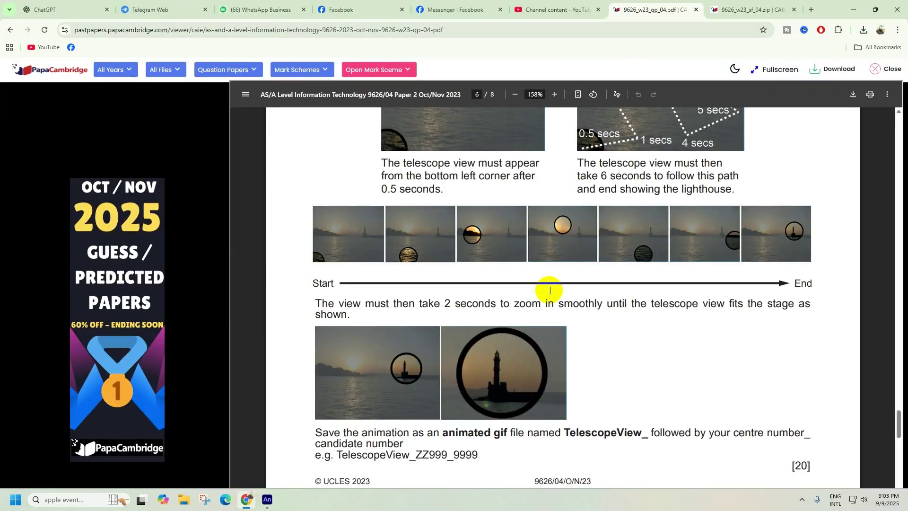
pyautogui.scroll(8, 549, 290)
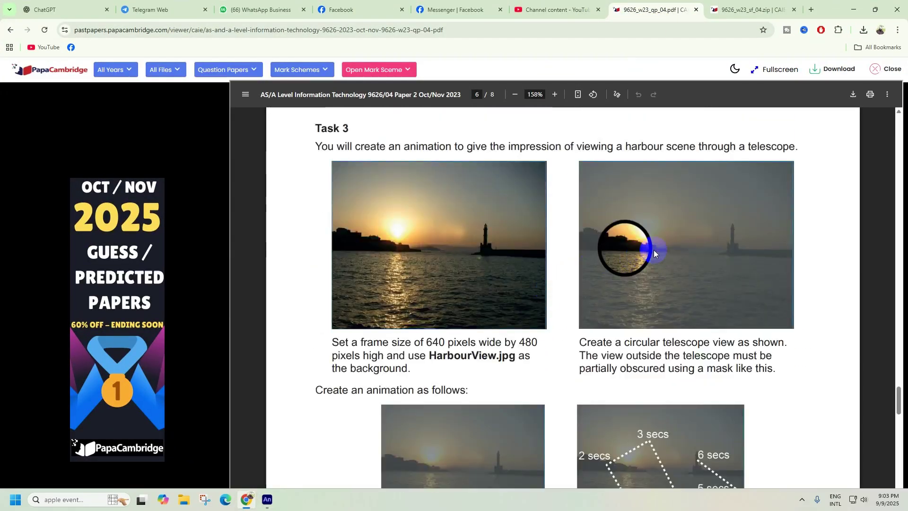
pyautogui.click(854, 9)
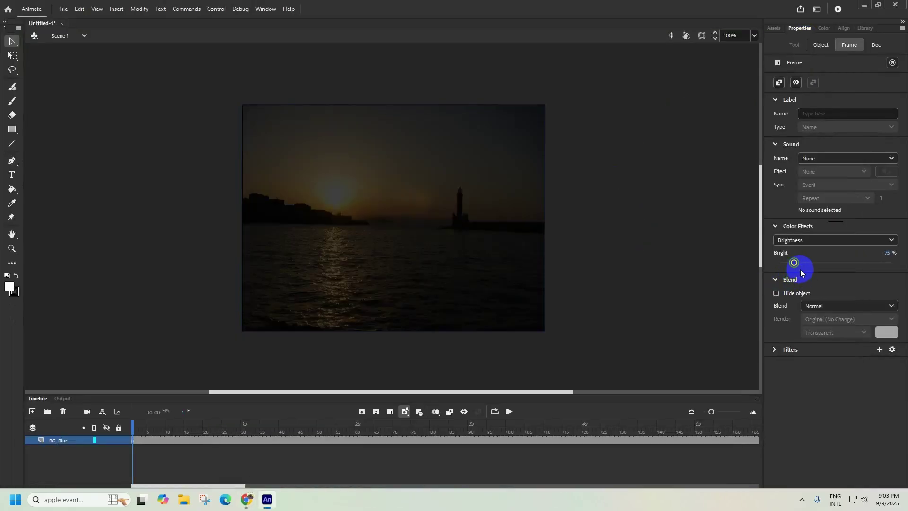
# Step: Try a Brightness of 50% on the BG_Blur frame, and a reduced Alpha color effect as the alternative
pyautogui.moveTo(796, 268); pyautogui.dragTo(864, 269)
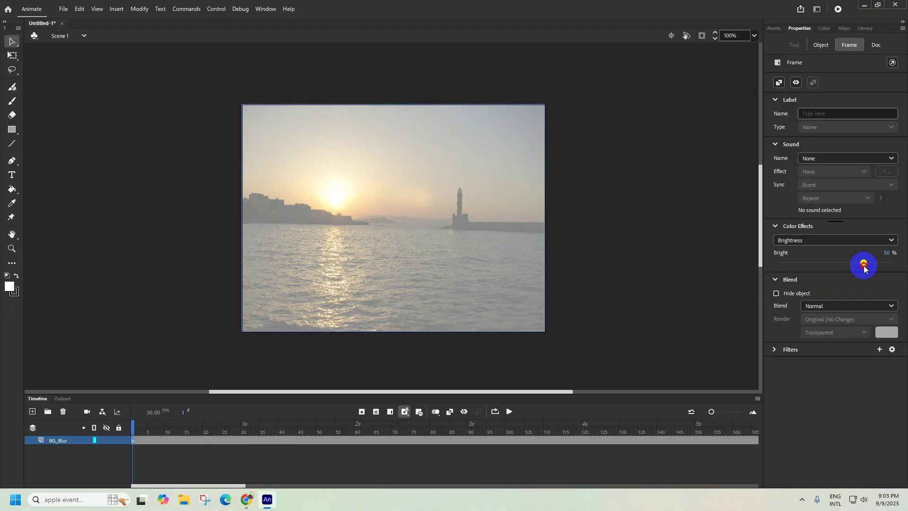
pyautogui.moveTo(864, 268); pyautogui.dragTo(864, 270)
pyautogui.click(844, 240)
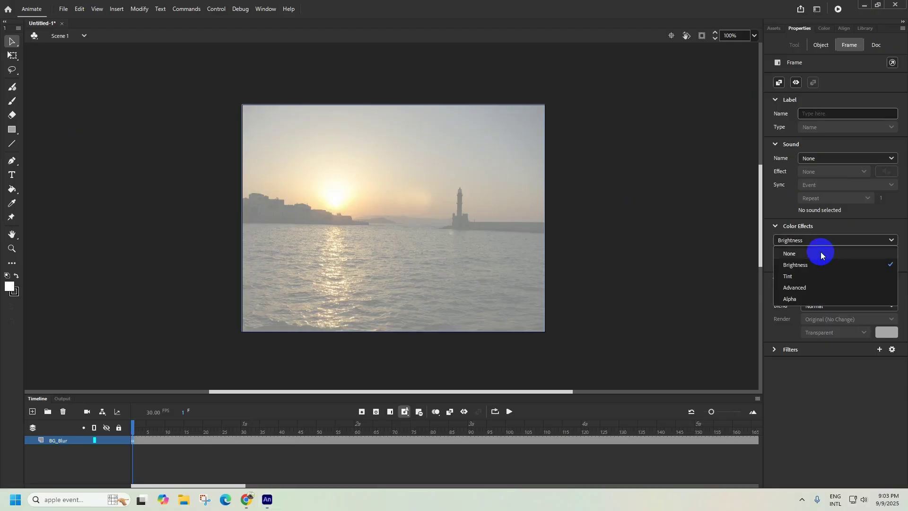
pyautogui.click(800, 299)
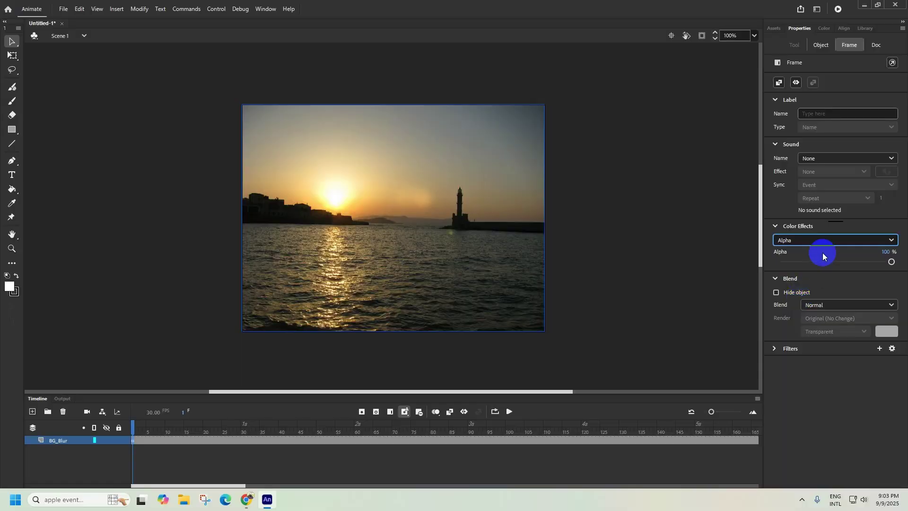
pyautogui.moveTo(894, 268); pyautogui.dragTo(845, 234)
# Step: Try a white 45% Tint and an Advanced color effect on the BG_Blur frame
pyautogui.click(845, 238)
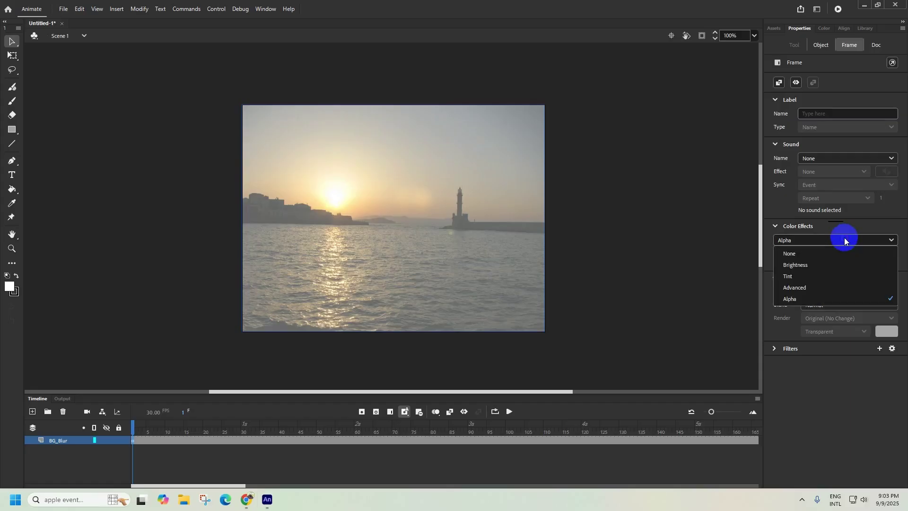
pyautogui.click(812, 281)
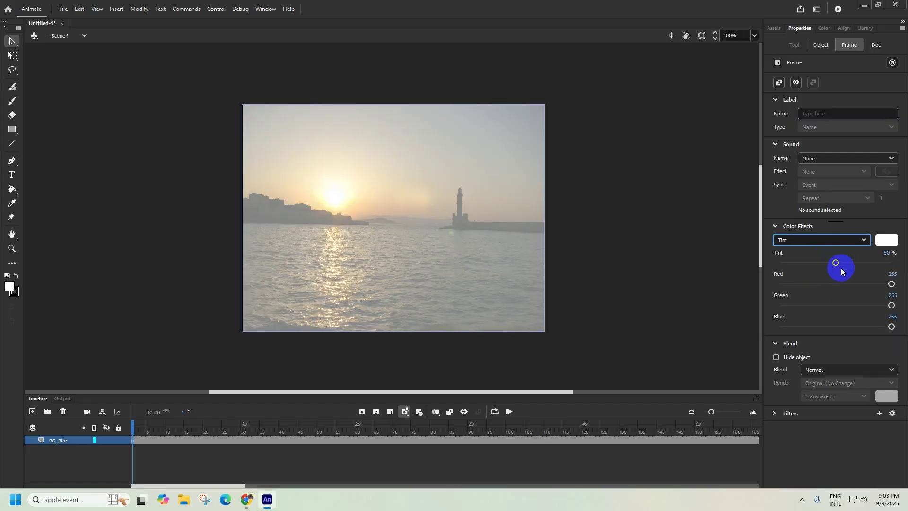
pyautogui.moveTo(835, 262)
pyautogui.mouseDown()
pyautogui.moveTo(856, 263)
pyautogui.moveTo(819, 265)
pyautogui.moveTo(830, 266)
pyautogui.mouseUp()
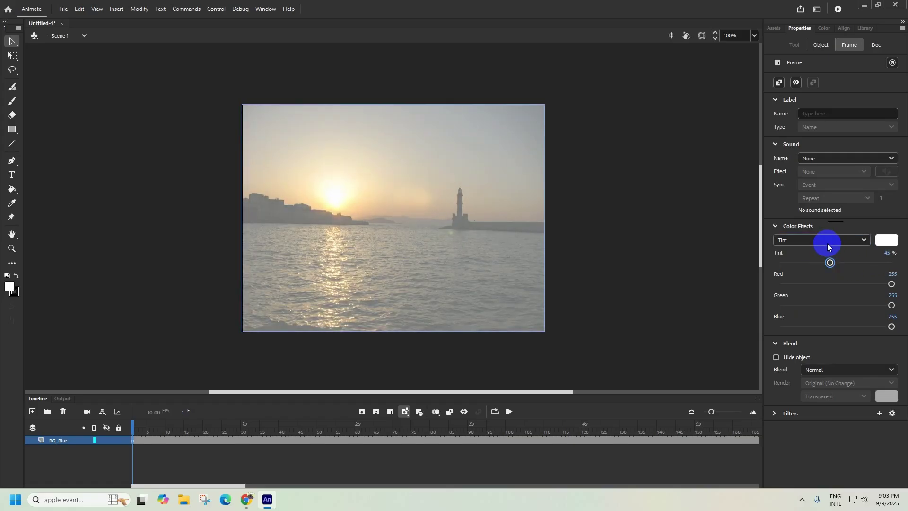
pyautogui.click(828, 243)
pyautogui.click(818, 289)
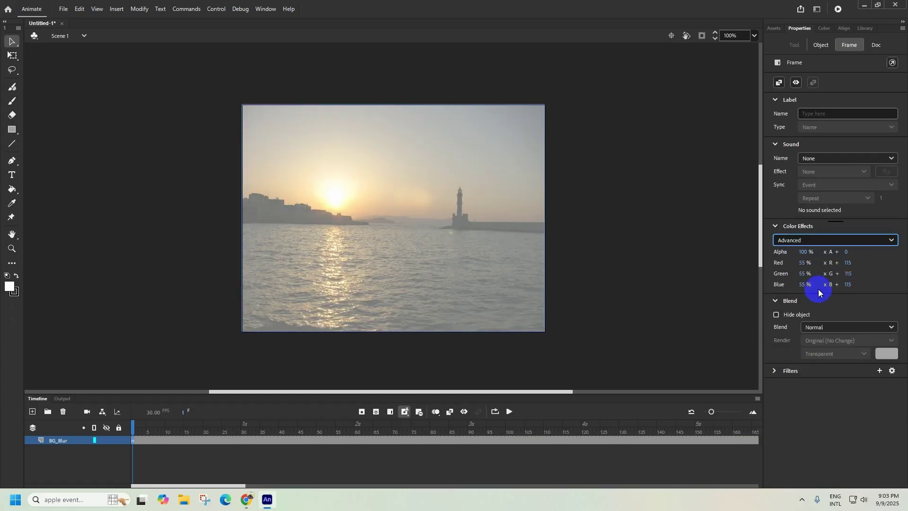
pyautogui.click(802, 242)
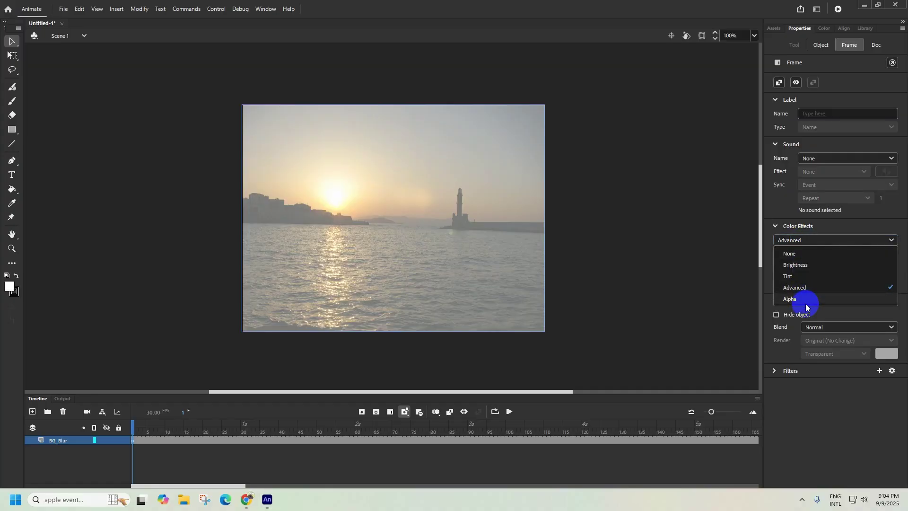
pyautogui.click(802, 500)
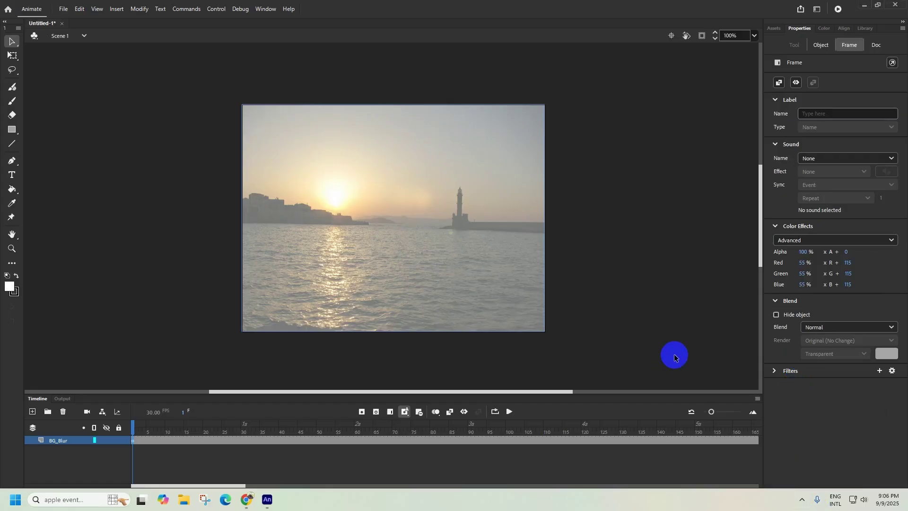
# Step: Try the Darken blend mode on the BG_Blur frame with the color effect set to None, and briefly hide the object
pyautogui.click(827, 327)
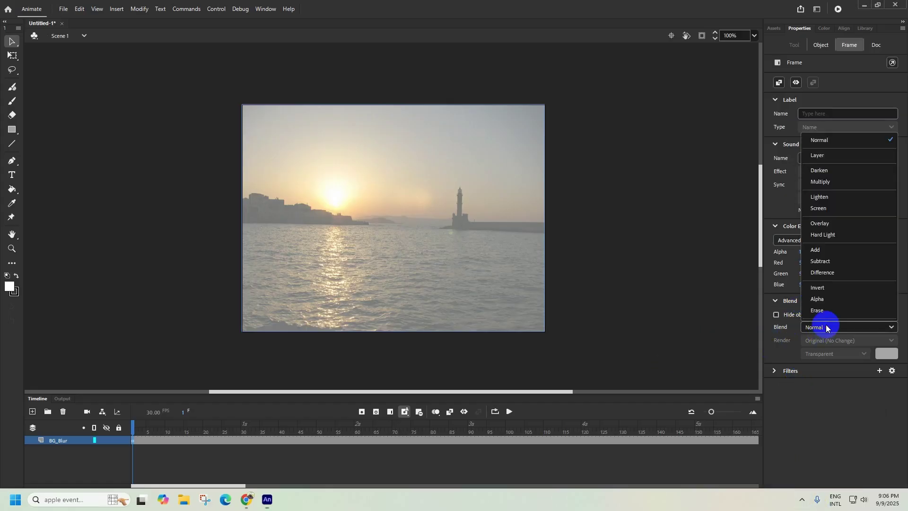
pyautogui.click(846, 173)
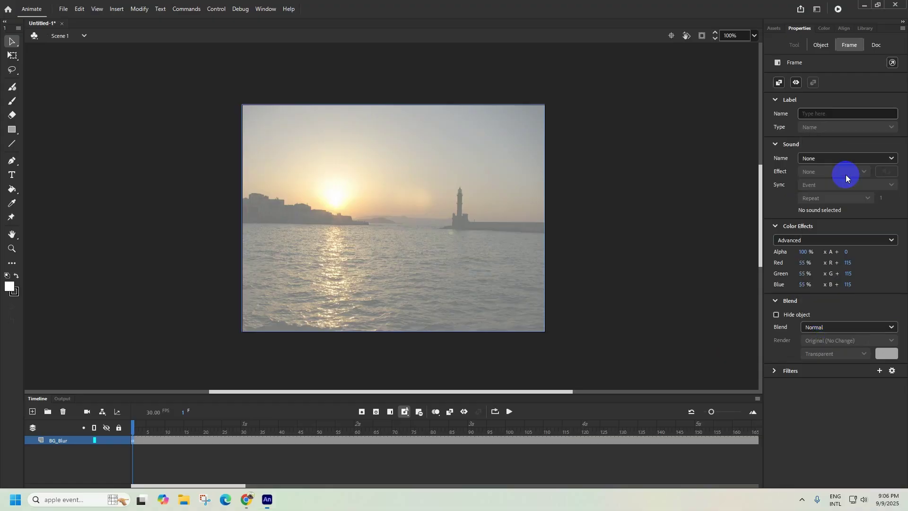
pyautogui.click(815, 237)
pyautogui.click(807, 253)
pyautogui.click(822, 284)
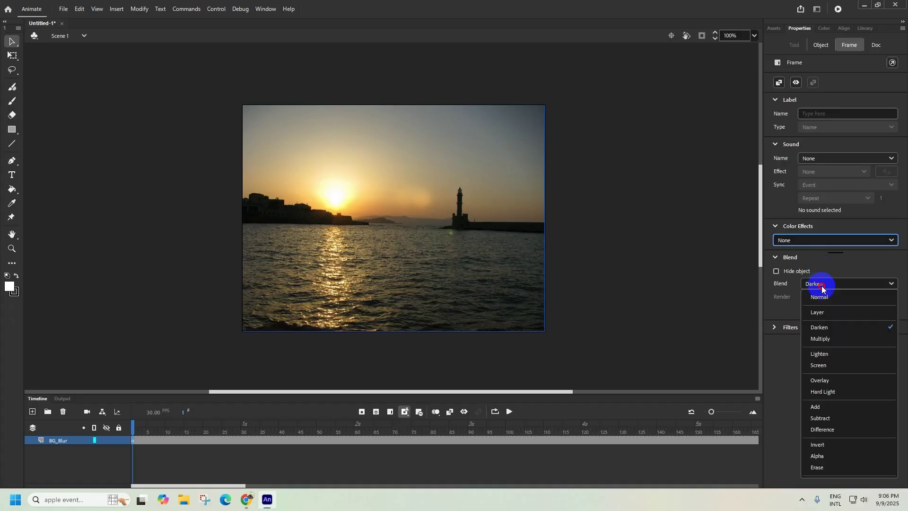
pyautogui.click(832, 327)
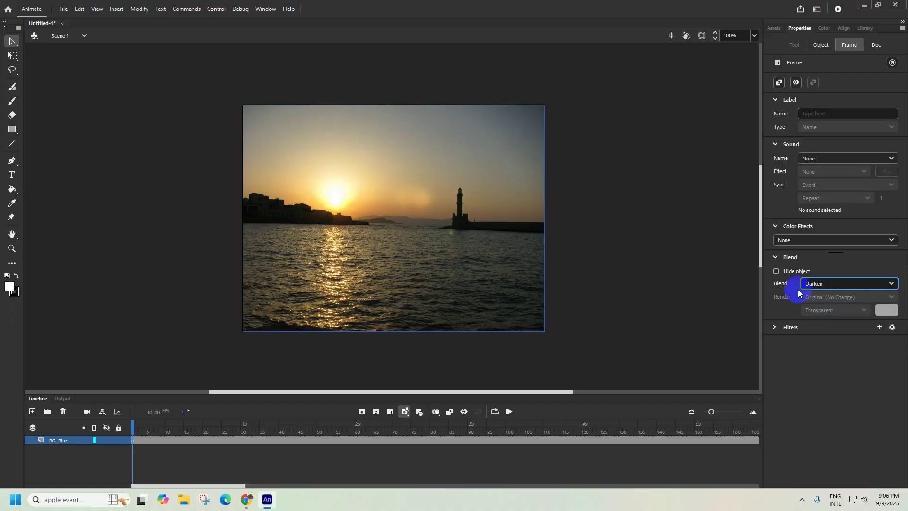
pyautogui.click(776, 271)
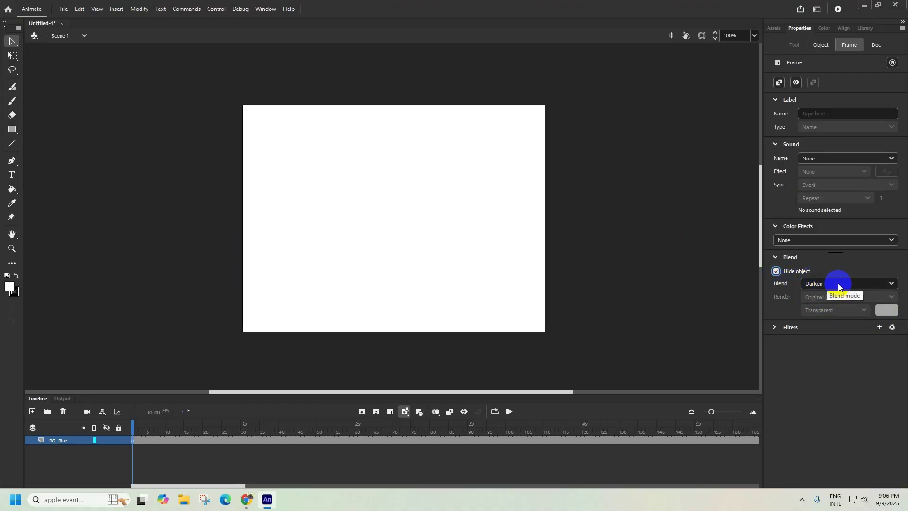
pyautogui.click(776, 271)
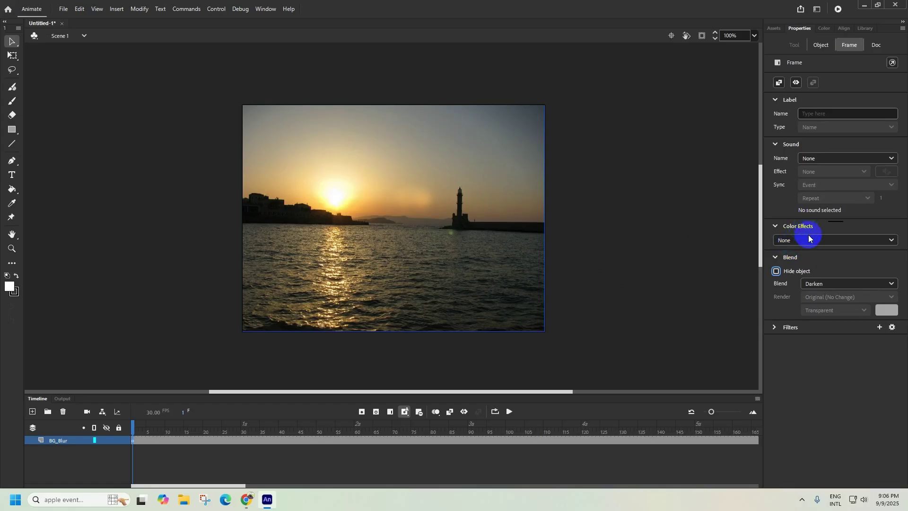
# Step: Try the Overlay, Darken, Multiply, Difference, Invert and Screen blend modes on the BG_Blur frame, and restore Normal
pyautogui.click(812, 241)
pyautogui.click(812, 241)
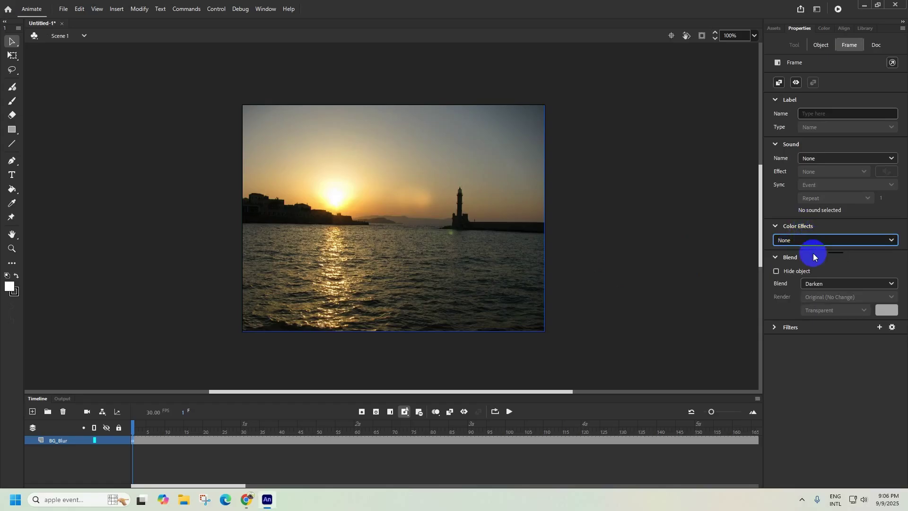
pyautogui.click(823, 284)
pyautogui.click(821, 380)
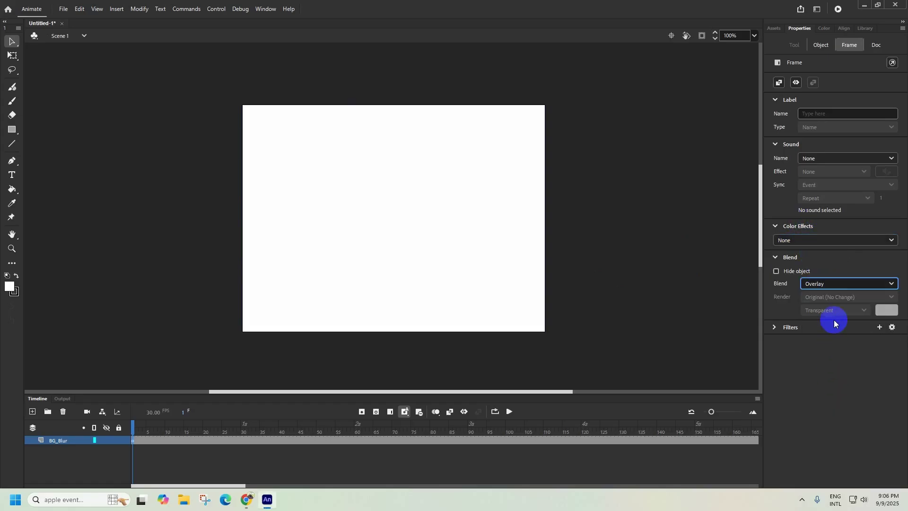
pyautogui.click(824, 285)
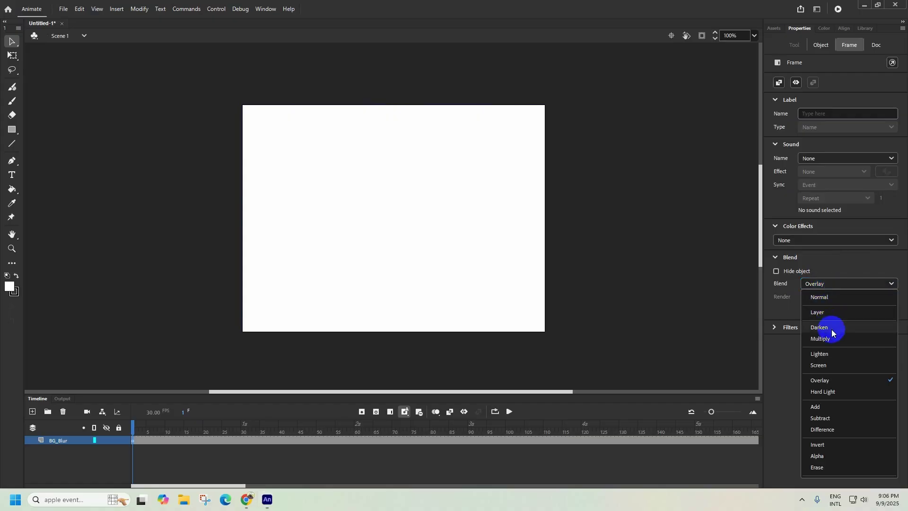
pyautogui.click(822, 327)
pyautogui.click(822, 285)
pyautogui.click(827, 337)
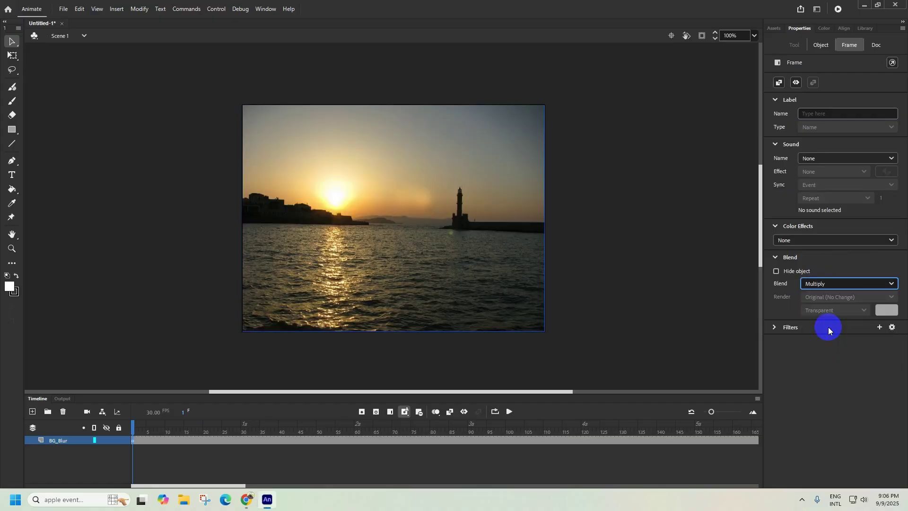
pyautogui.click(821, 285)
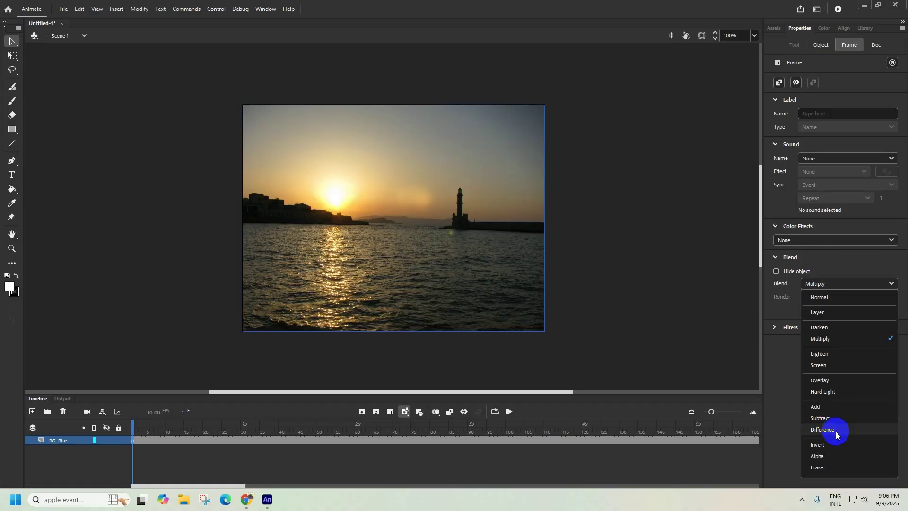
pyautogui.click(836, 430)
pyautogui.click(825, 285)
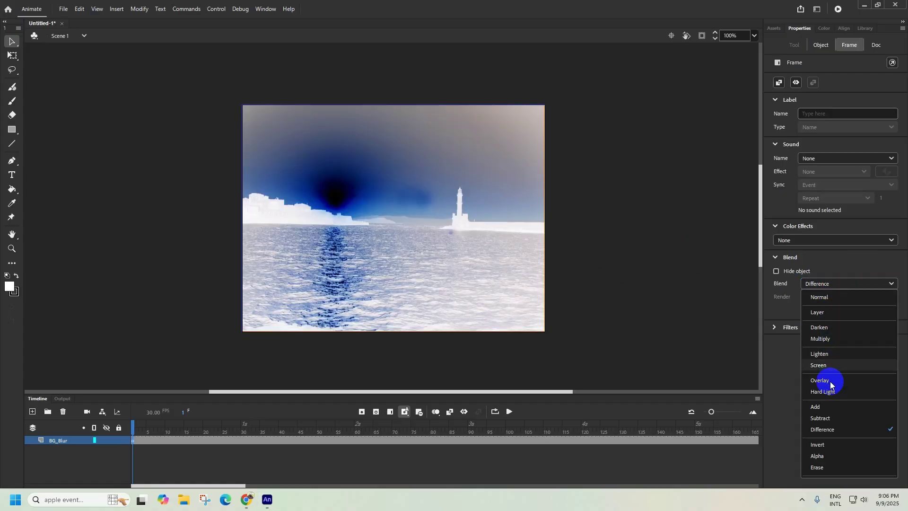
pyautogui.click(825, 445)
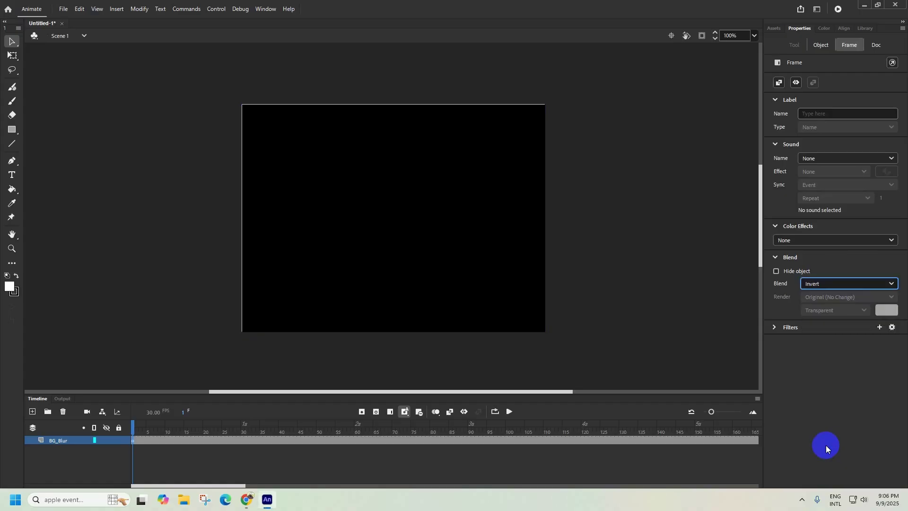
pyautogui.click(821, 286)
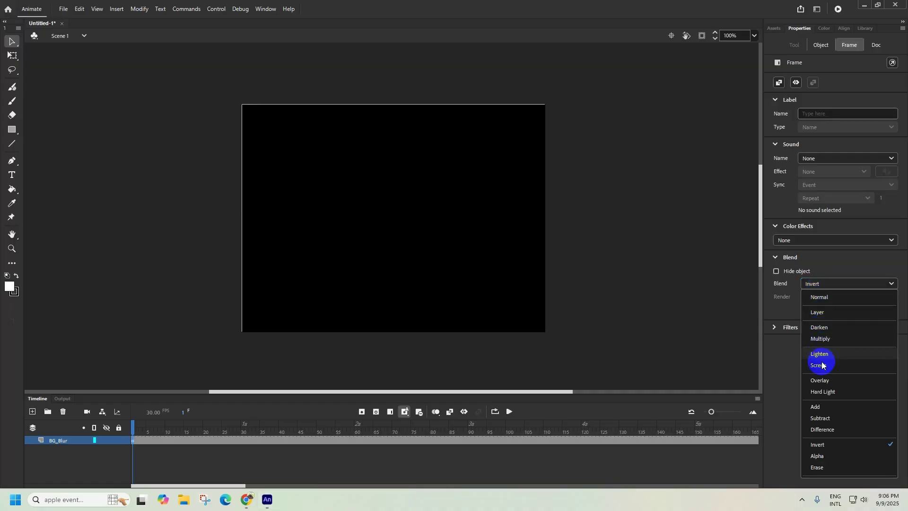
pyautogui.click(822, 364)
pyautogui.click(821, 284)
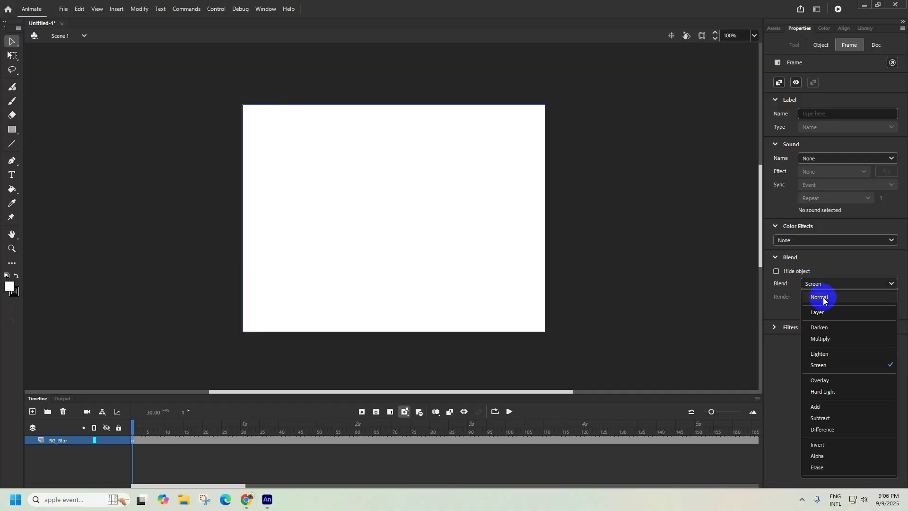
pyautogui.click(820, 298)
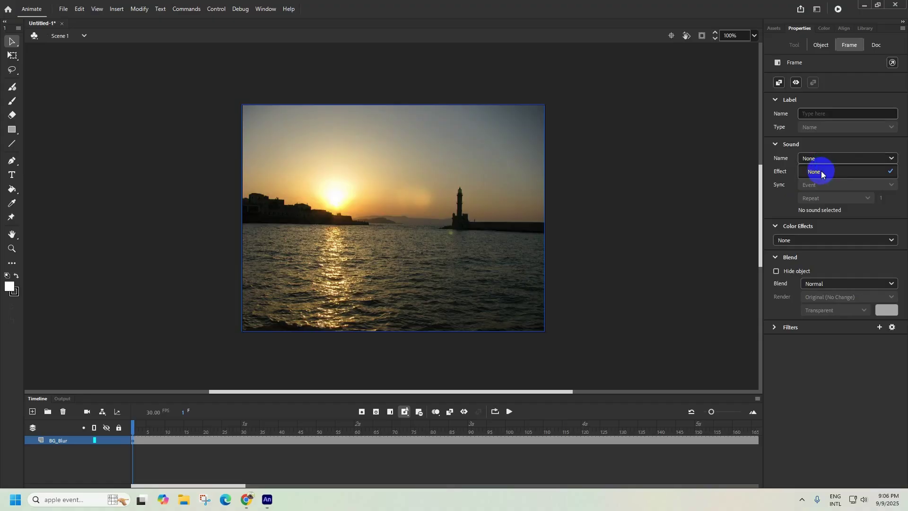
# Step: Apply a Brightness color effect of 60% to the BG_Blur frame
pyautogui.click(821, 172)
pyautogui.click(801, 244)
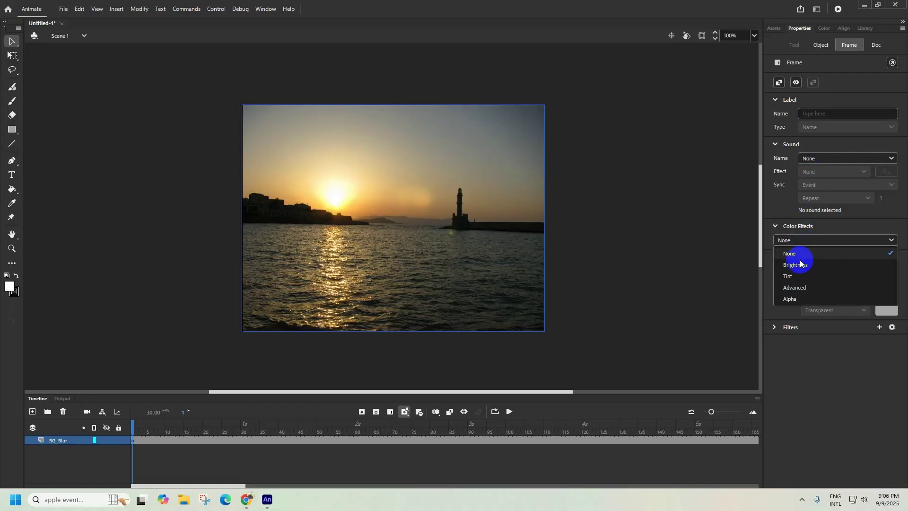
pyautogui.click(799, 259)
pyautogui.moveTo(857, 266); pyautogui.dragTo(871, 268)
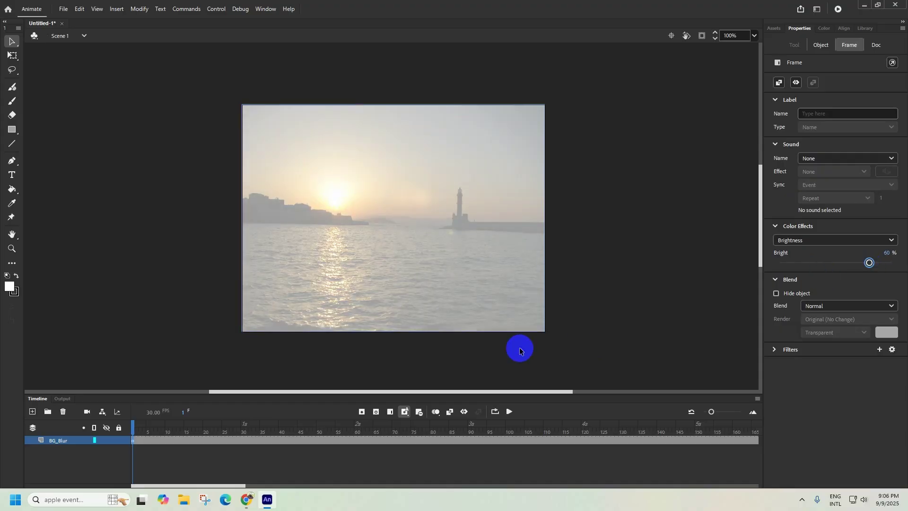
# Step: Switch to the browser, examine the obscured background sample in Task 3, close the 9626_w23_sf_04.zip tab, and return to Animate
pyautogui.click(246, 497)
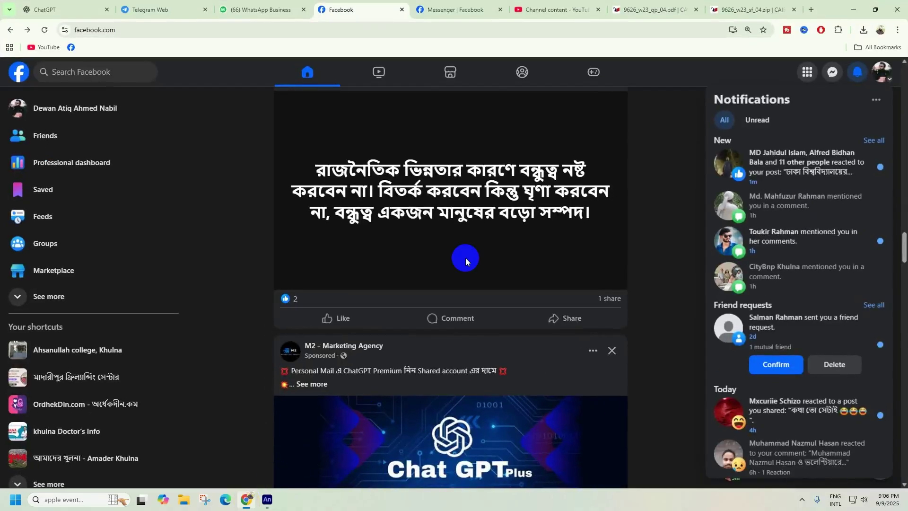
pyautogui.click(730, 8)
pyautogui.click(662, 10)
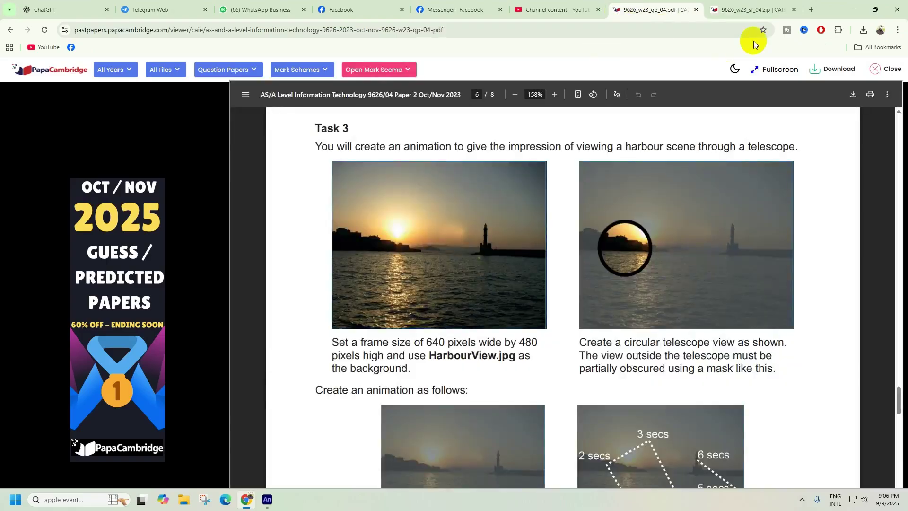
pyautogui.click(794, 10)
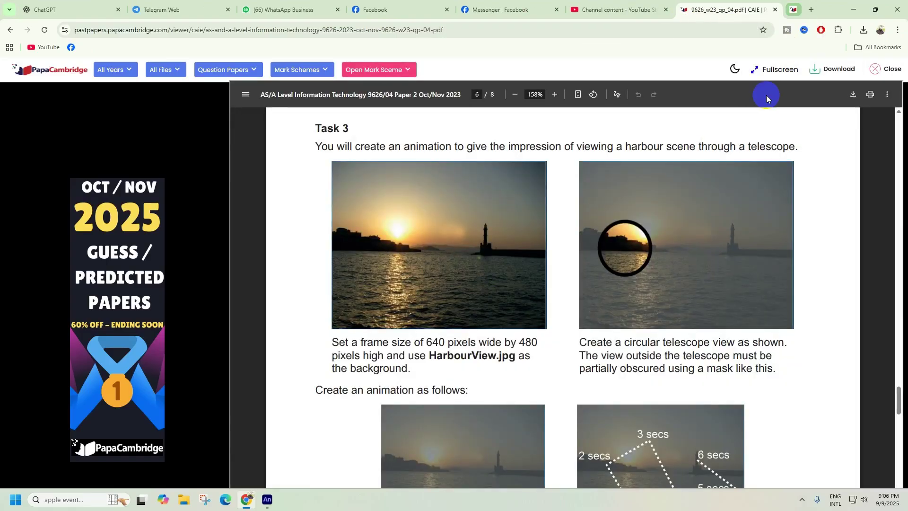
pyautogui.click(854, 10)
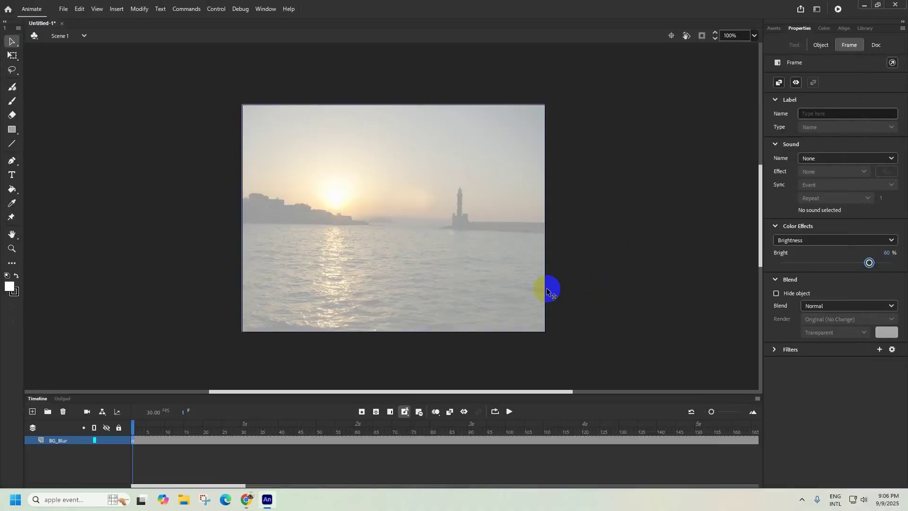
# Step: Set the BG_Blur frame's Brightness to 64% and compare it with the Task 3 sample in the browser
pyautogui.moveTo(869, 263); pyautogui.dragTo(875, 264)
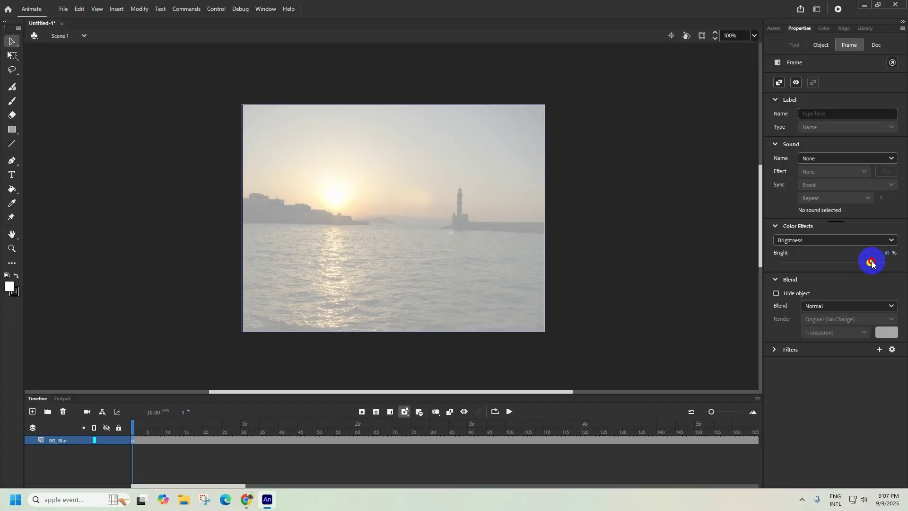
pyautogui.moveTo(870, 263); pyautogui.dragTo(871, 263)
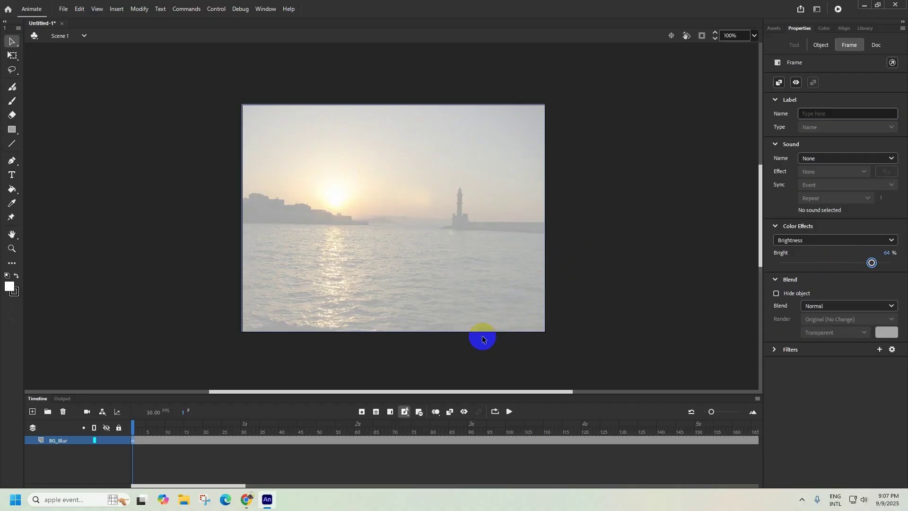
pyautogui.click(246, 499)
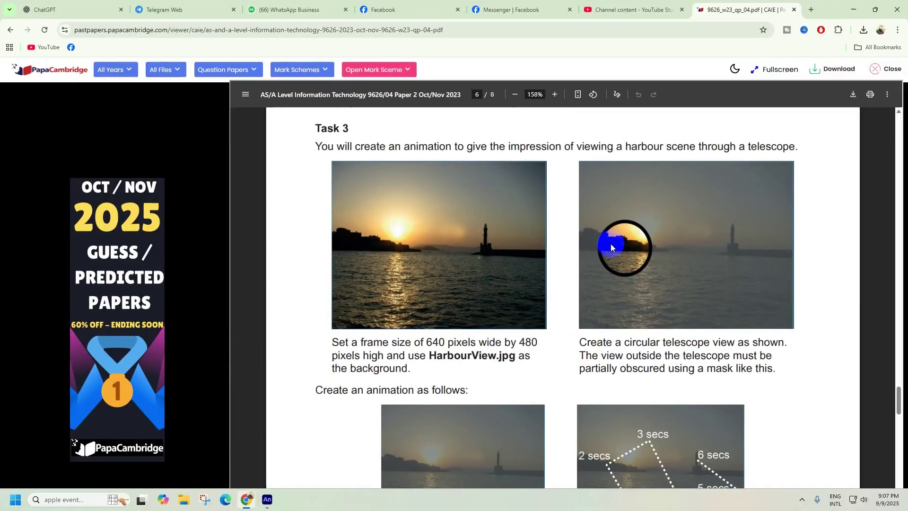
pyautogui.click(267, 501)
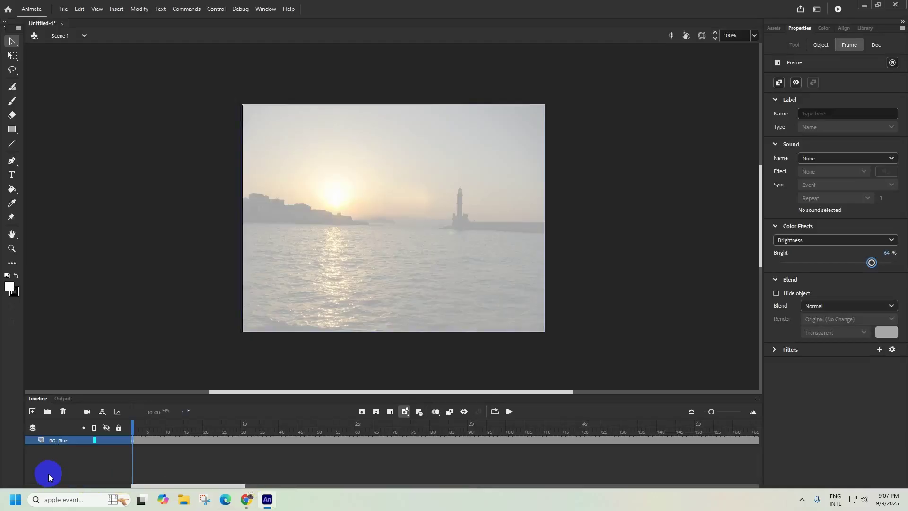
# Step: Add a new layer above BG_Blur
pyautogui.click(33, 411)
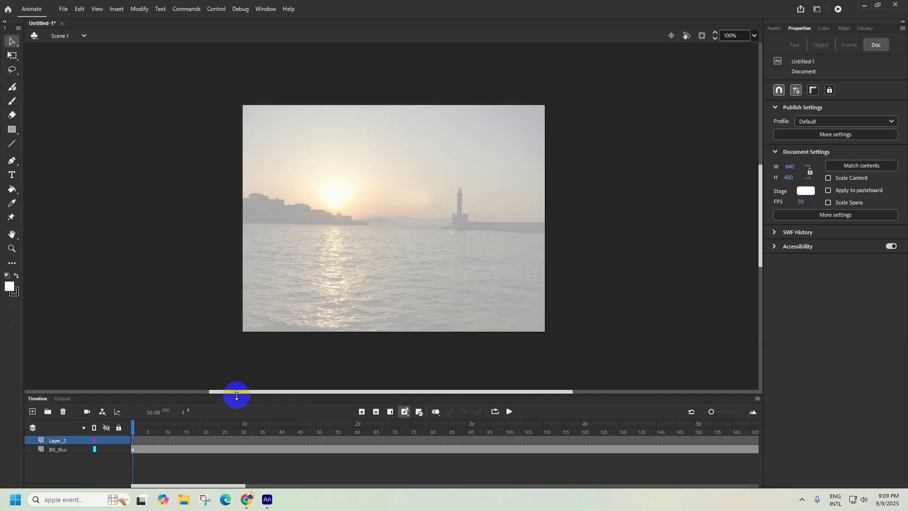
# Step: Switch to the browser, examine the Task 3 mask, path, zoom-in and export requirements and the enlarged telescope sample, and return to Animate
pyautogui.click(246, 497)
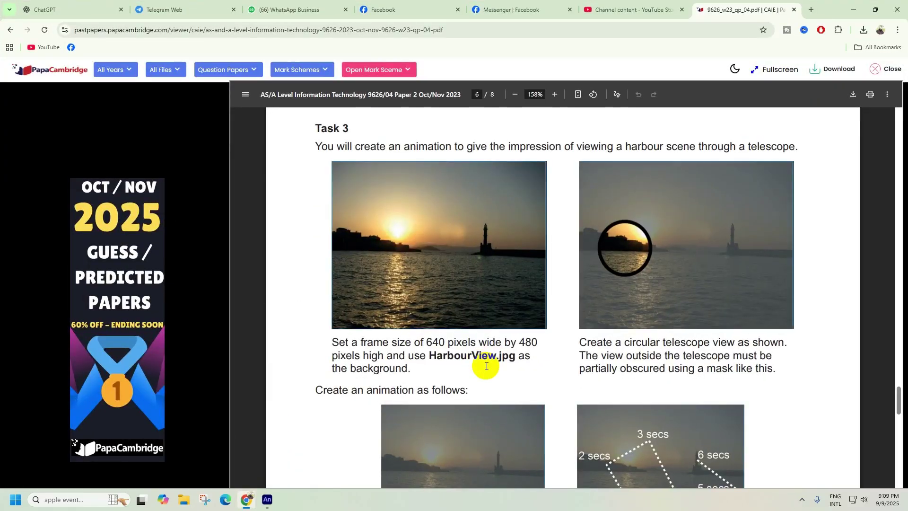
pyautogui.scroll(-8, 641, 413)
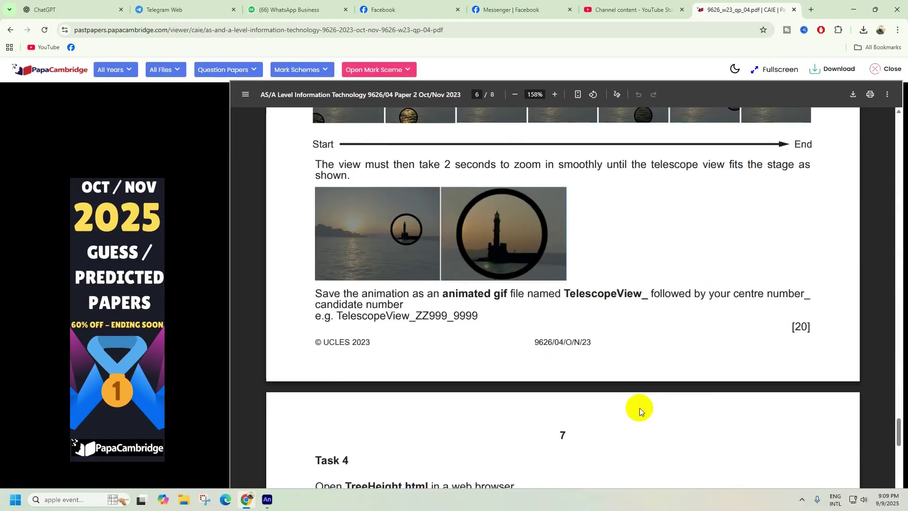
pyautogui.scroll(3, 640, 408)
pyautogui.scroll(1, 640, 408)
pyautogui.scroll(-2, 637, 407)
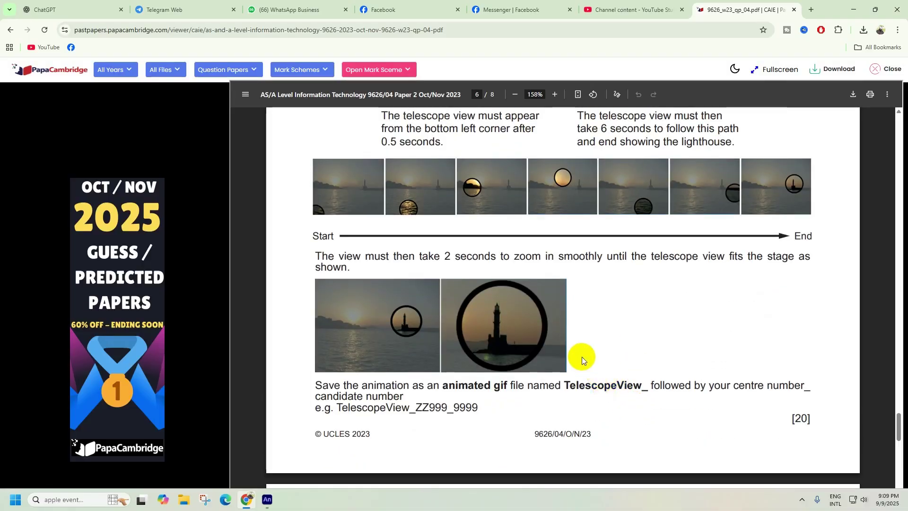
pyautogui.scroll(5, 519, 331)
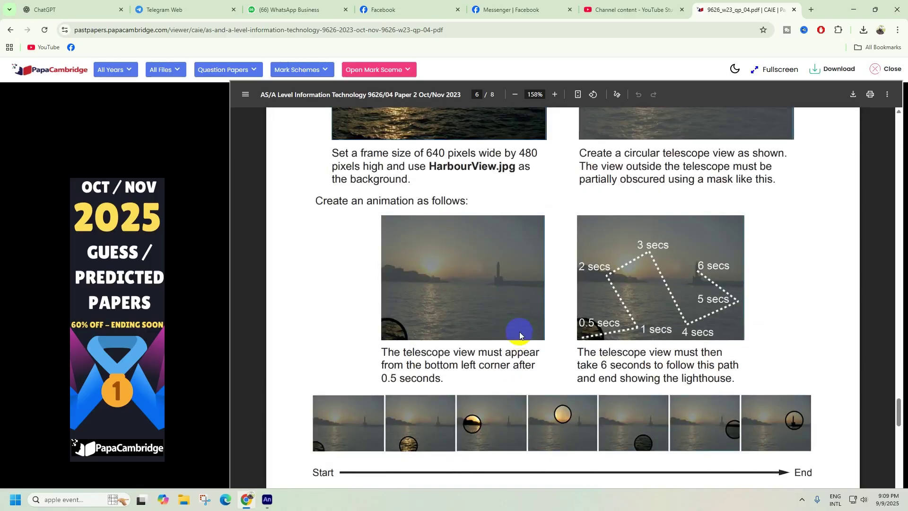
pyautogui.scroll(3, 519, 331)
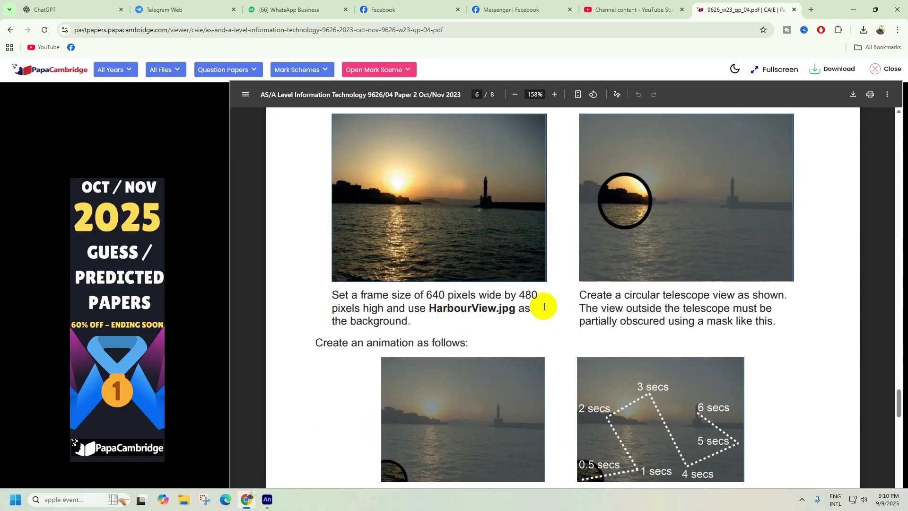
pyautogui.moveTo(627, 309); pyautogui.dragTo(667, 322)
pyautogui.scroll(-6, 581, 314)
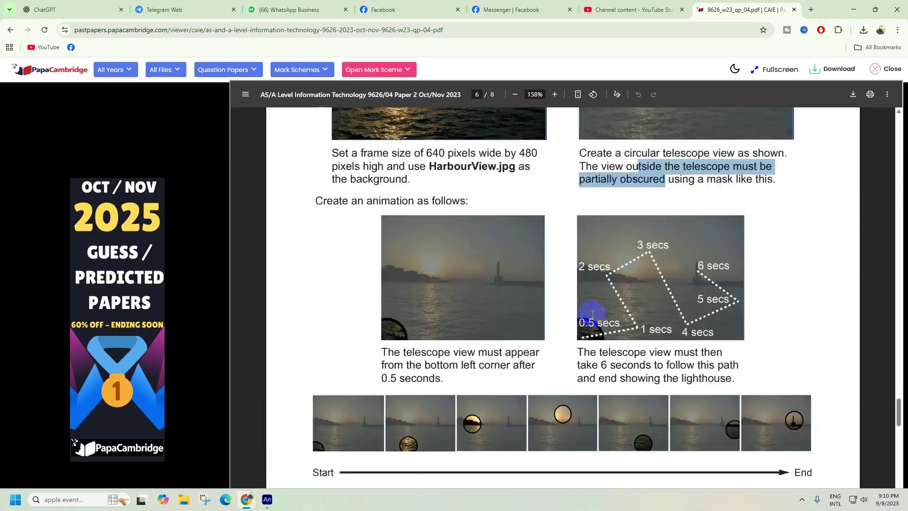
pyautogui.scroll(-3, 554, 309)
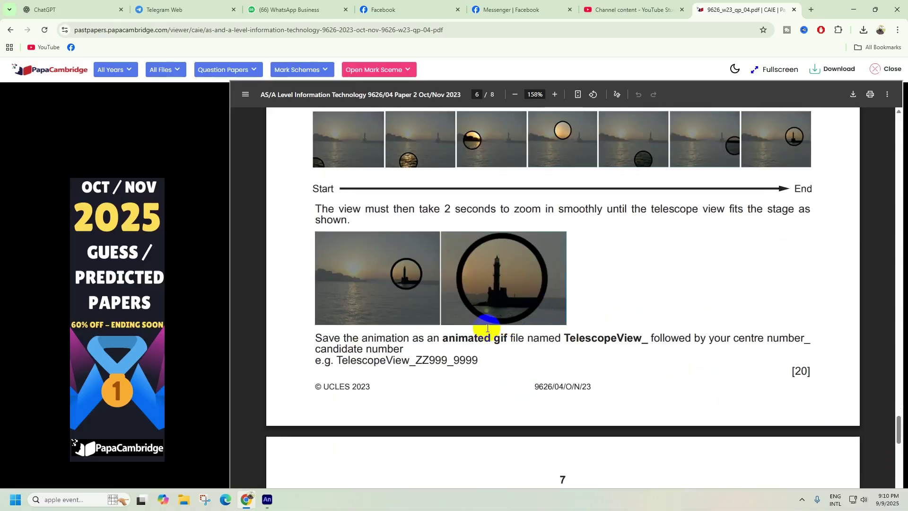
pyautogui.moveTo(524, 241)
pyautogui.mouseDown()
pyautogui.moveTo(466, 278)
pyautogui.moveTo(503, 291)
pyautogui.mouseUp()
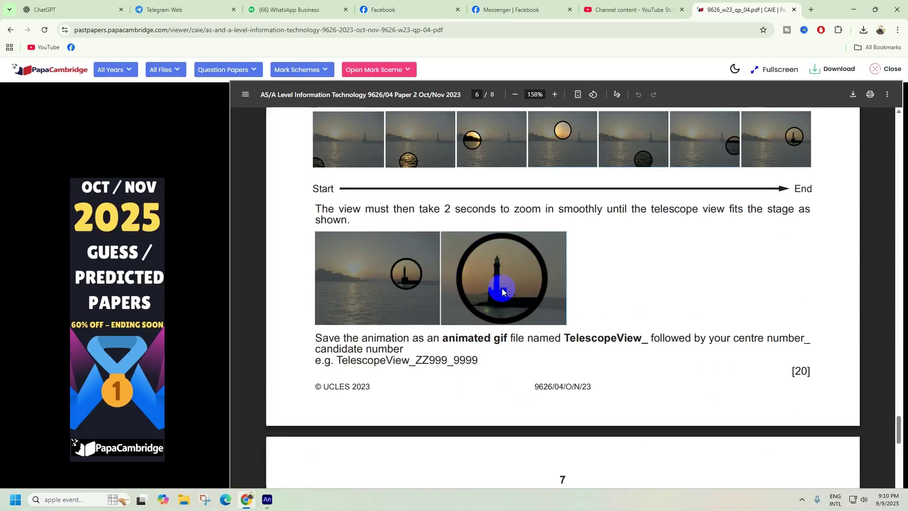
pyautogui.scroll(5, 501, 288)
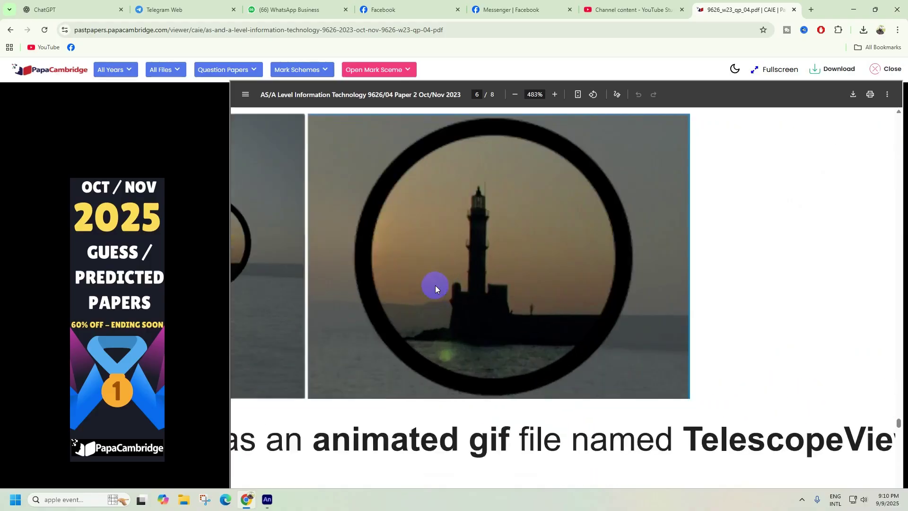
pyautogui.scroll(-3, 435, 287)
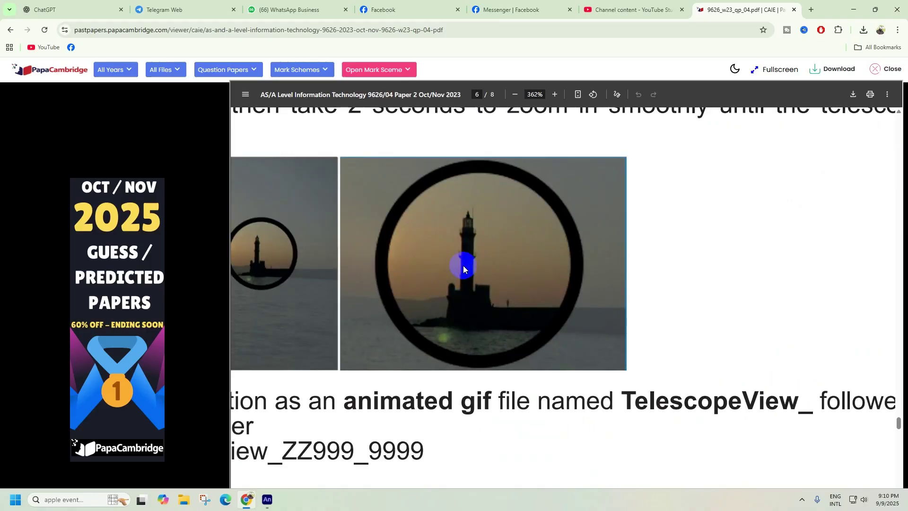
pyautogui.click(458, 323)
pyautogui.click(268, 499)
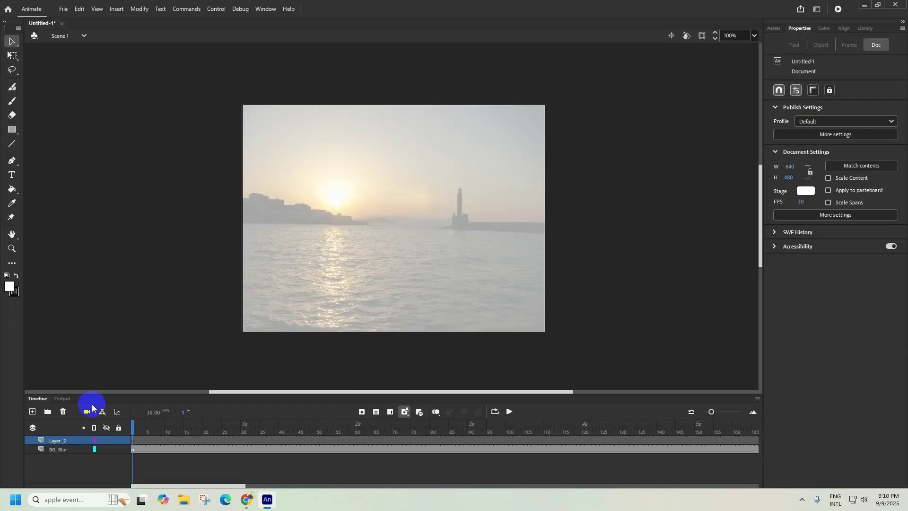
# Step: Rename the new layer as Circle and select it for drawing
pyautogui.doubleClick(58, 441)
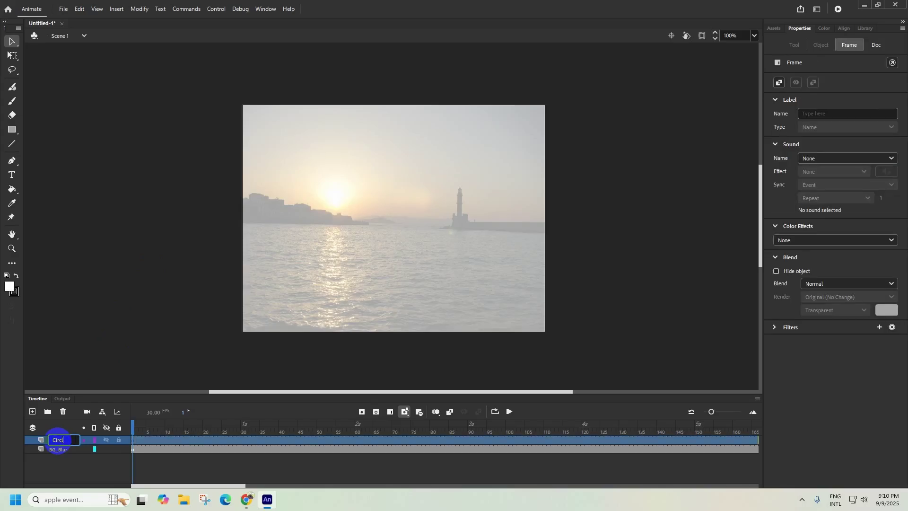
pyautogui.press('Return')
pyautogui.click(98, 309)
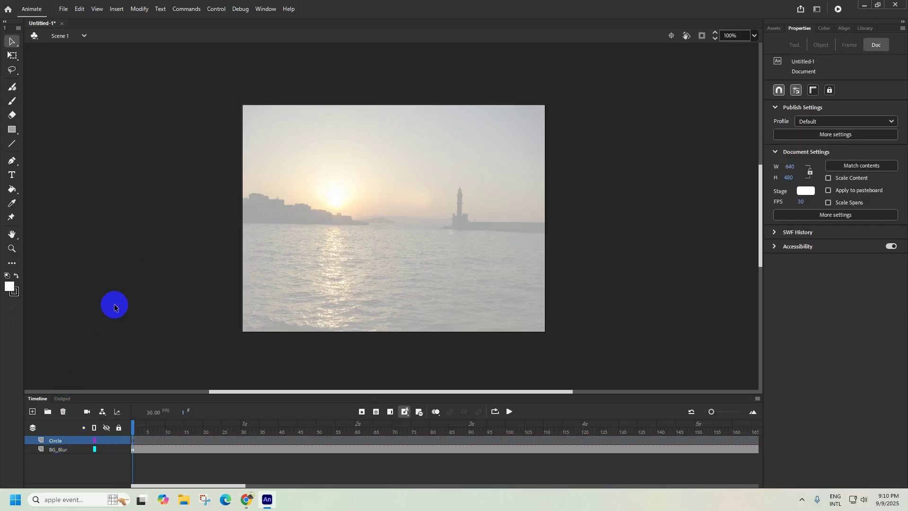
pyautogui.click(67, 441)
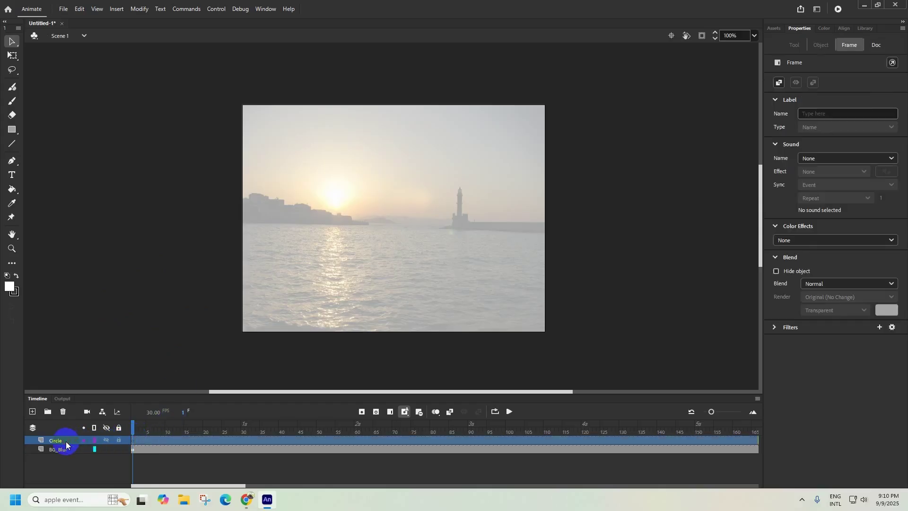
pyautogui.click(131, 441)
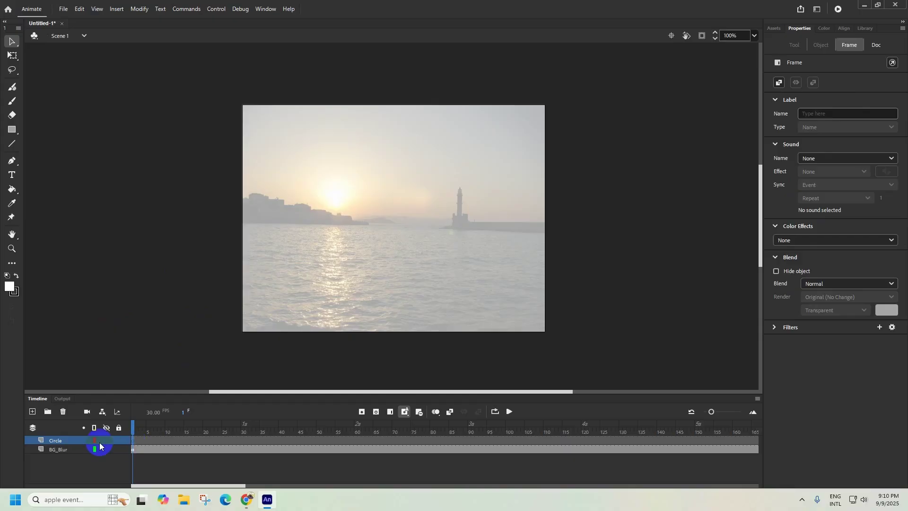
pyautogui.click(56, 440)
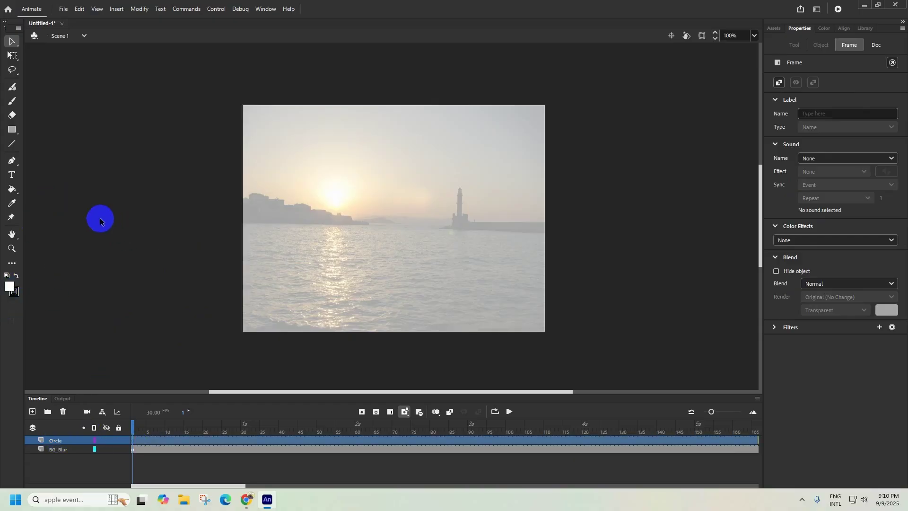
# Step: Check the telescope ring sample in the browser, and draw an unfilled circle about 140 px wide with a black stroke beside the stage
pyautogui.click(246, 499)
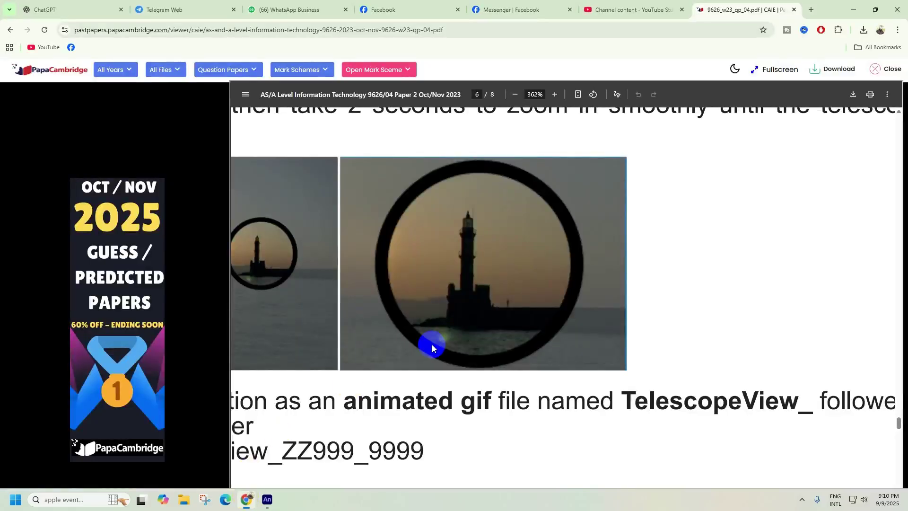
pyautogui.click(848, 14)
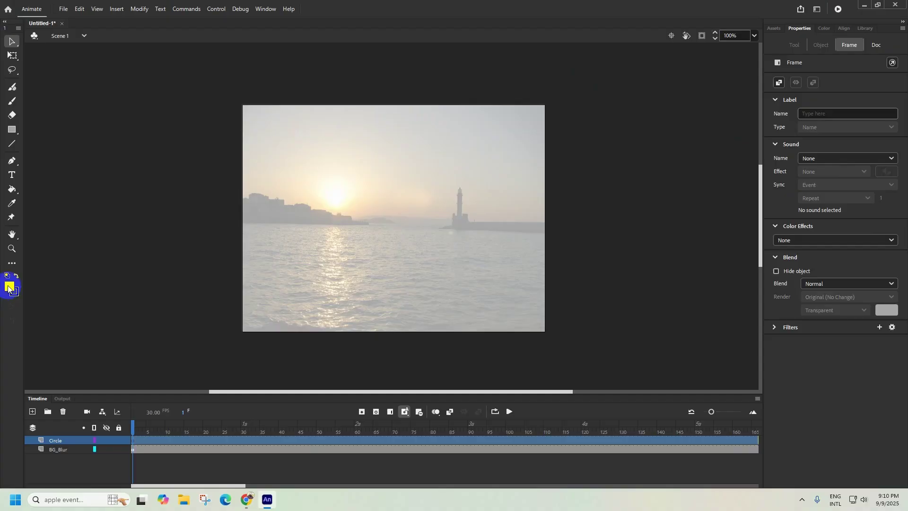
pyautogui.click(9, 288)
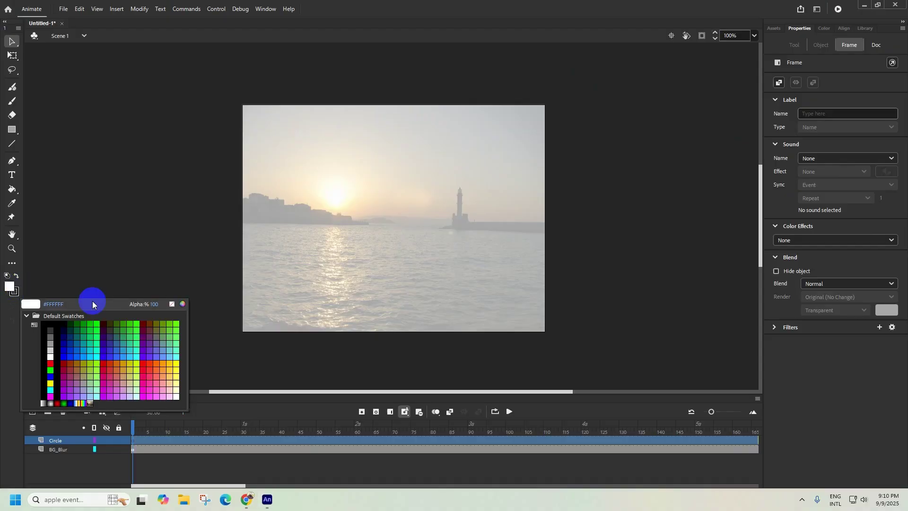
pyautogui.click(171, 305)
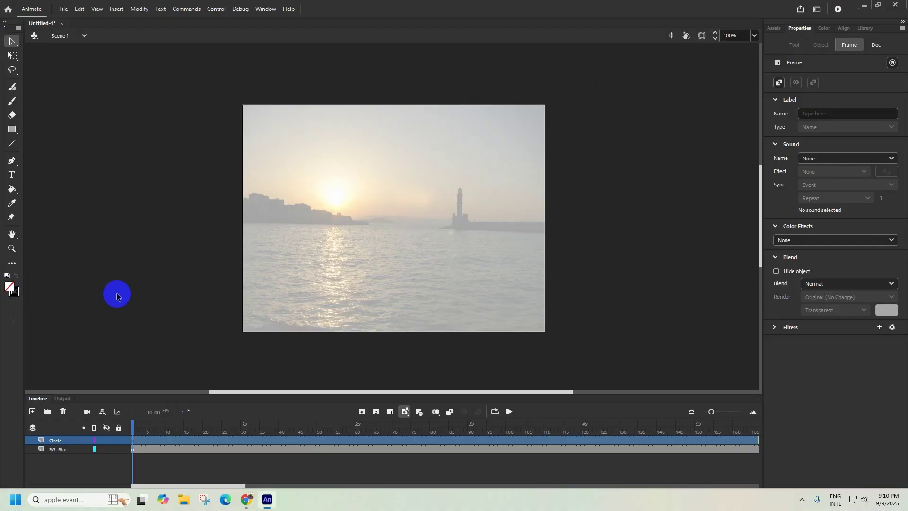
pyautogui.click(14, 292)
pyautogui.click(34, 309)
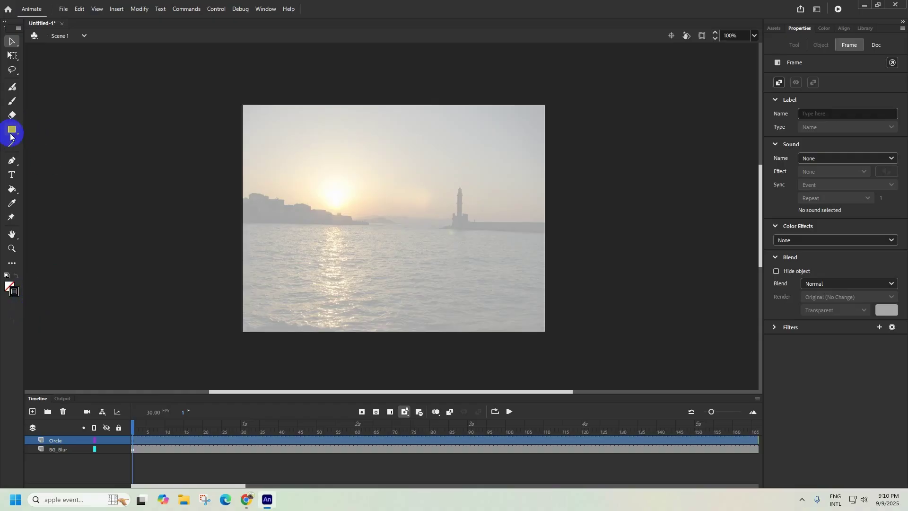
pyautogui.moveTo(11, 131); pyautogui.dragTo(158, 218)
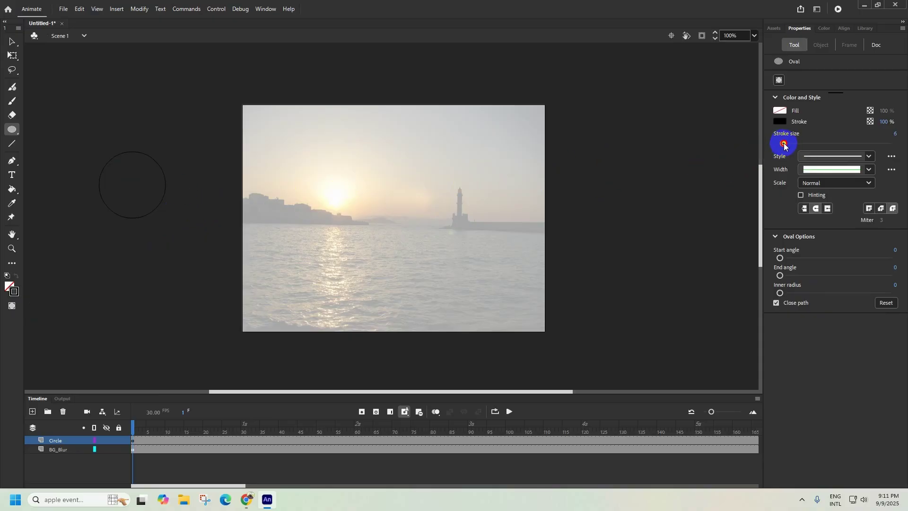
# Step: Set the Oval tool's stroke size to 7, and move the drawn circle onto the lighthouse
pyautogui.moveTo(784, 145)
pyautogui.mouseDown()
pyautogui.moveTo(794, 146)
pyautogui.moveTo(784, 145)
pyautogui.mouseUp()
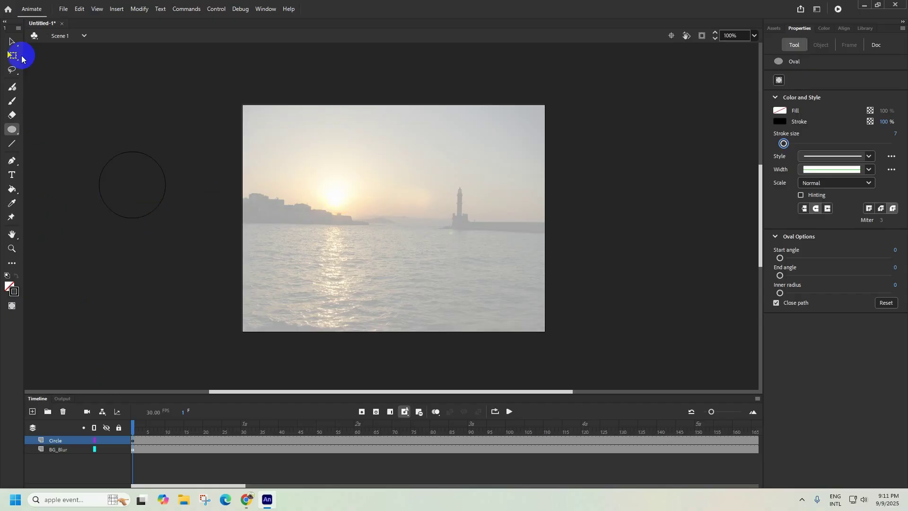
pyautogui.click(12, 41)
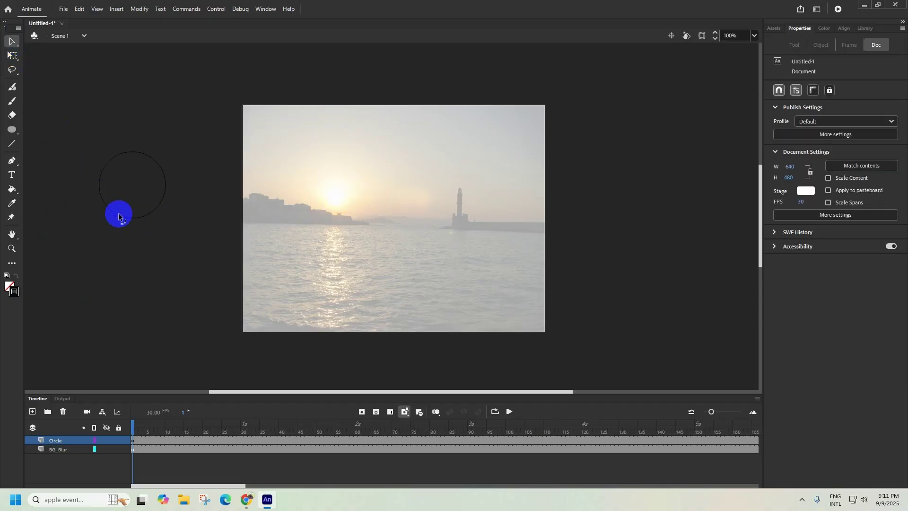
pyautogui.moveTo(119, 216); pyautogui.dragTo(139, 248)
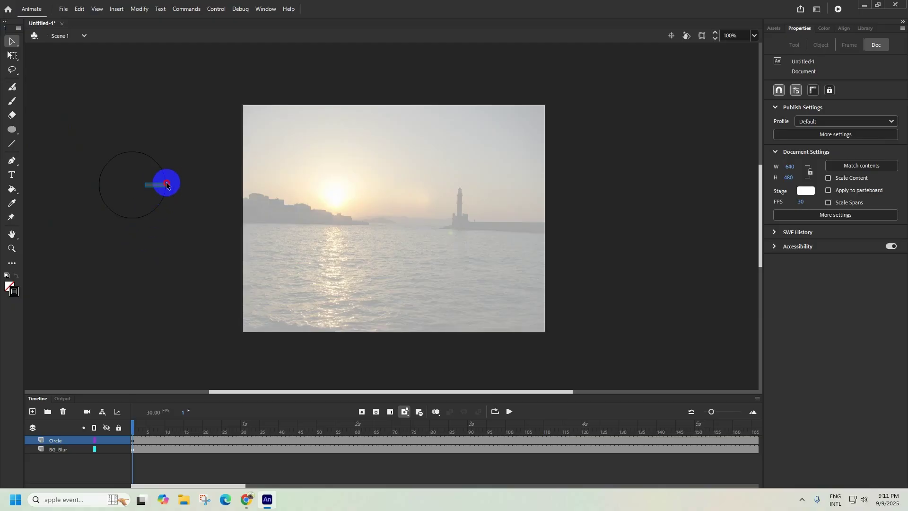
pyautogui.click(165, 183)
pyautogui.moveTo(89, 129); pyautogui.dragTo(197, 294)
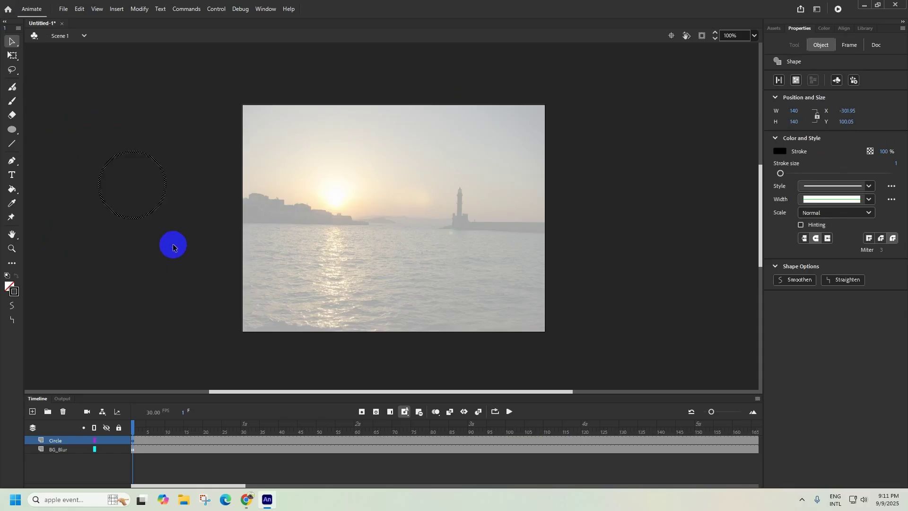
pyautogui.moveTo(158, 211); pyautogui.dragTo(483, 236)
pyautogui.click(584, 239)
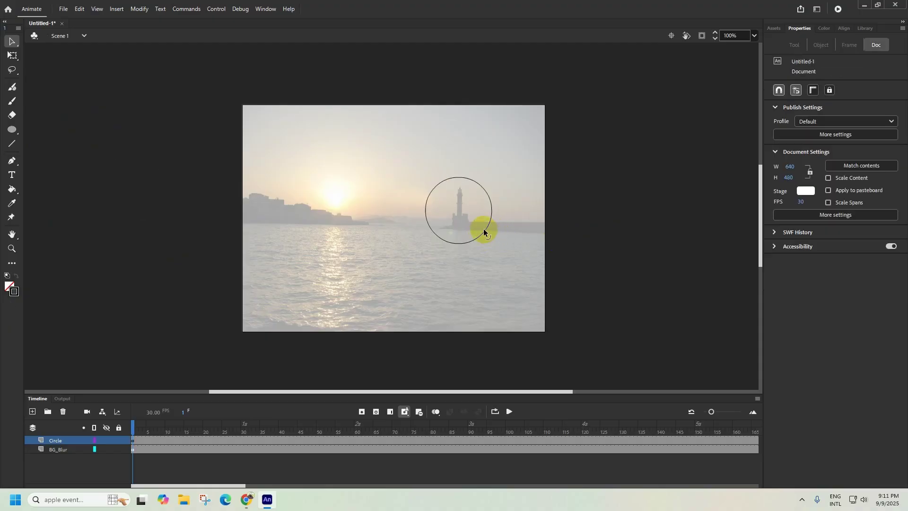
# Step: Set the circle's stroke size to 7 and compare its thickness with the telescope ring sample in the browser
pyautogui.click(487, 232)
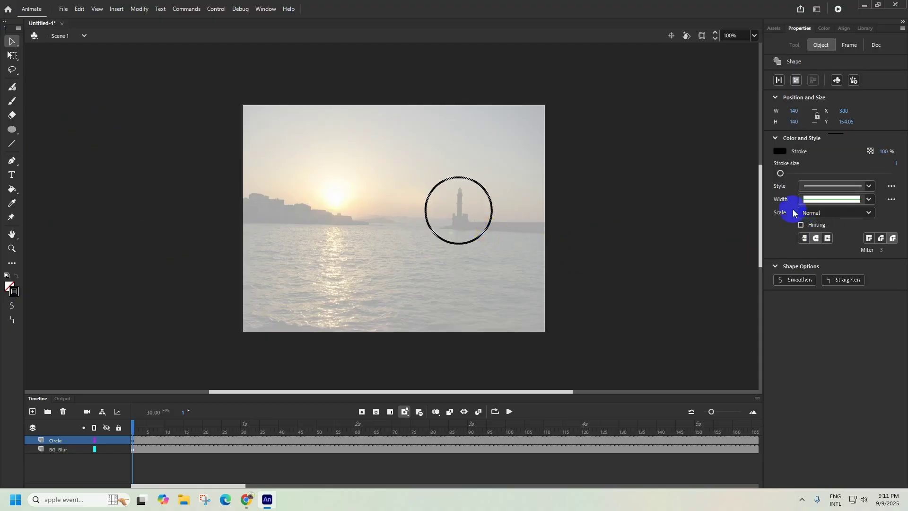
pyautogui.moveTo(782, 174); pyautogui.dragTo(785, 174)
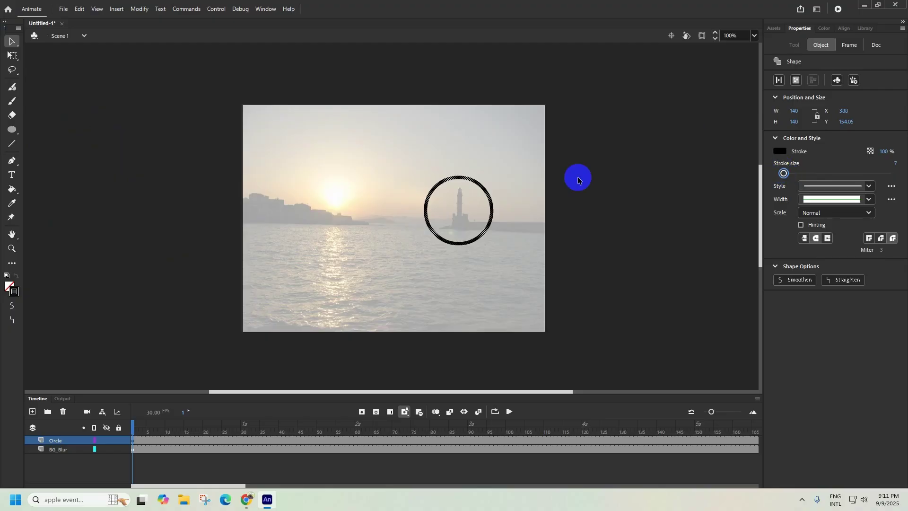
pyautogui.click(246, 499)
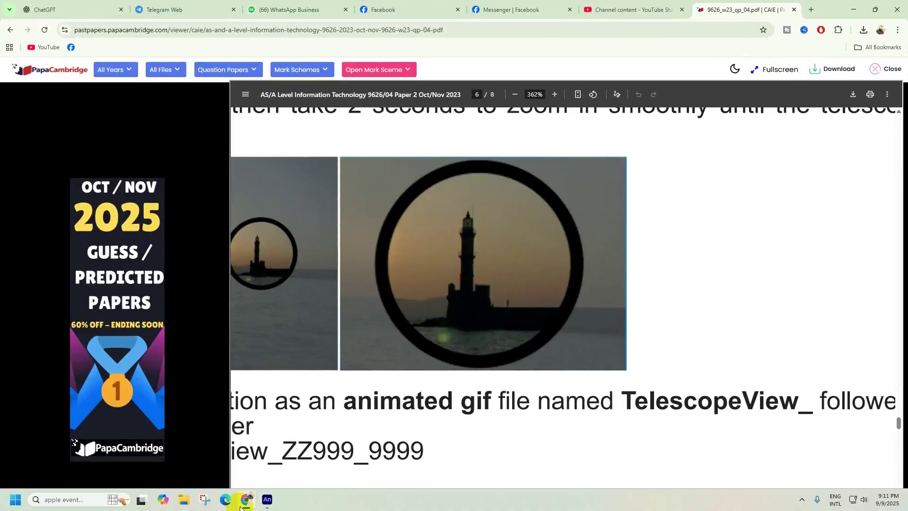
pyautogui.click(242, 505)
pyautogui.click(245, 501)
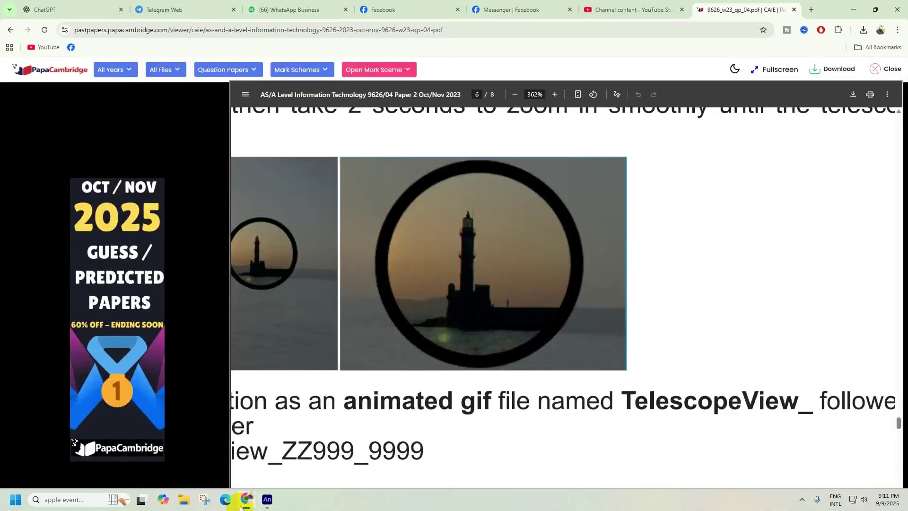
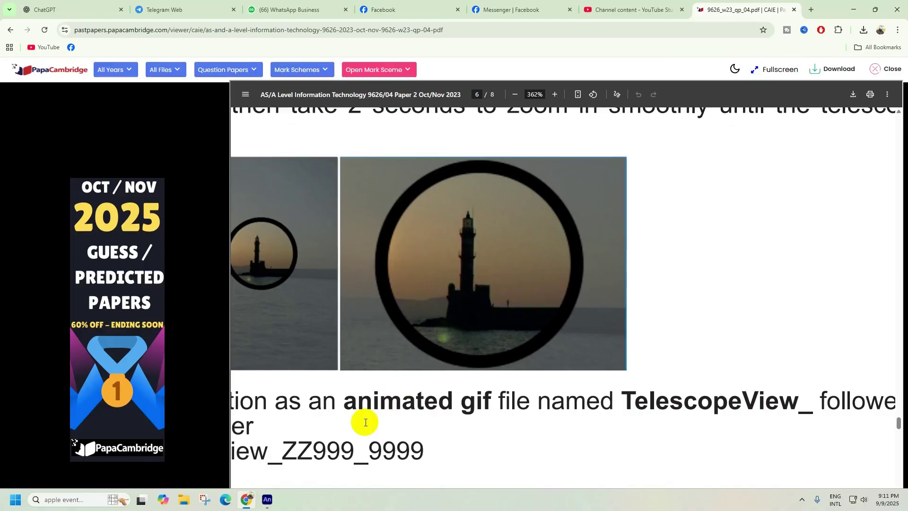
pyautogui.click(267, 500)
# Step: Shift the circle slightly to the right around the lighthouse, to about X 394.55
pyautogui.scroll(6, 462, 205)
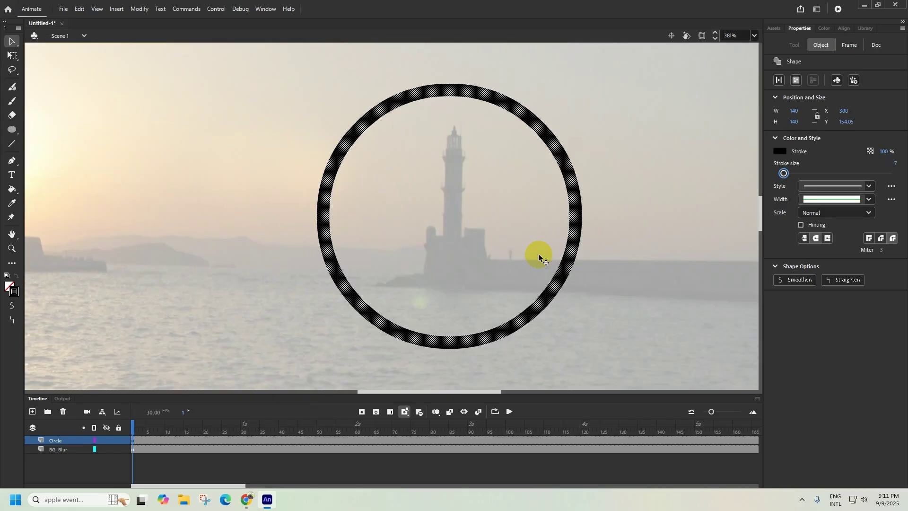
pyautogui.click(567, 256)
pyautogui.moveTo(567, 263); pyautogui.dragTo(580, 261)
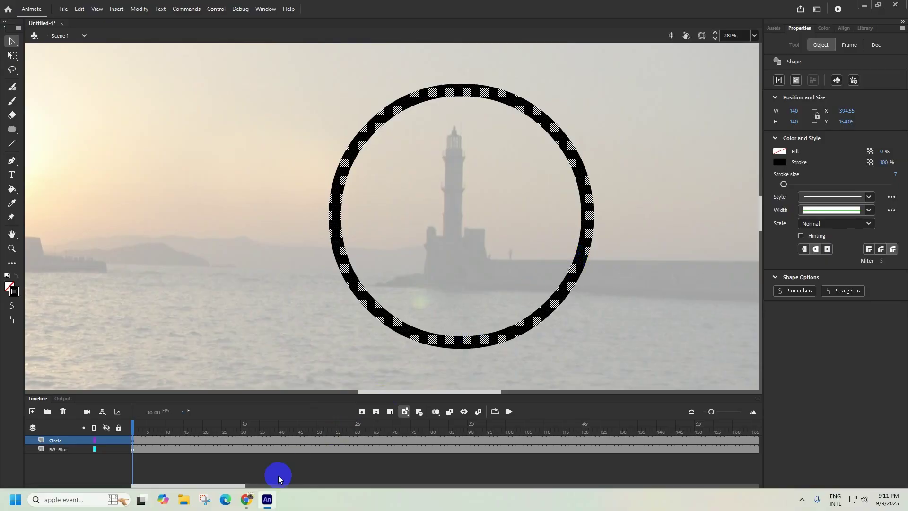
# Step: Compare with the telescope sample in the browser, and move the circle up and slightly right to about X 397.95, Y 146.2
pyautogui.click(246, 500)
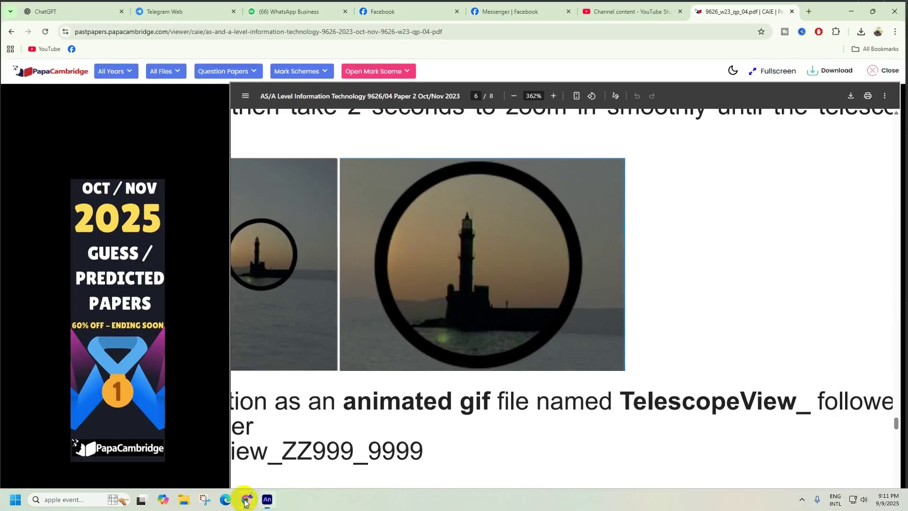
pyautogui.click(246, 500)
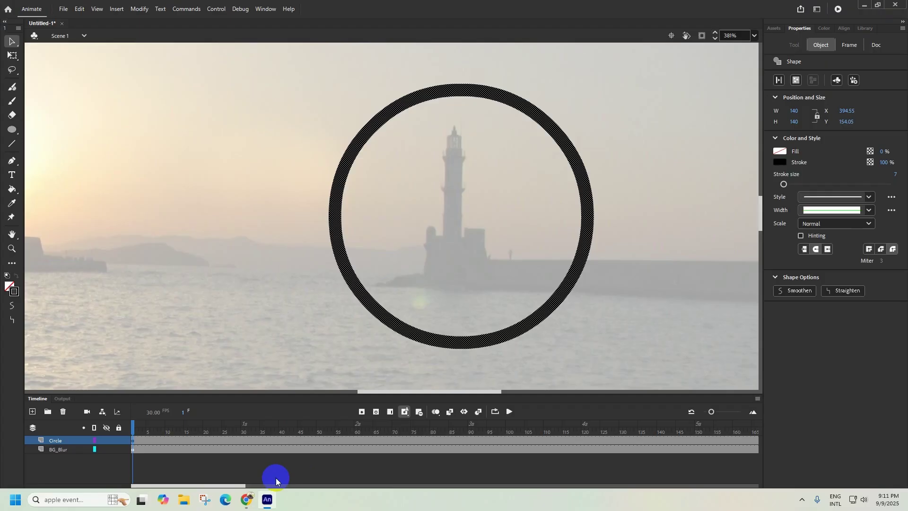
pyautogui.click(246, 500)
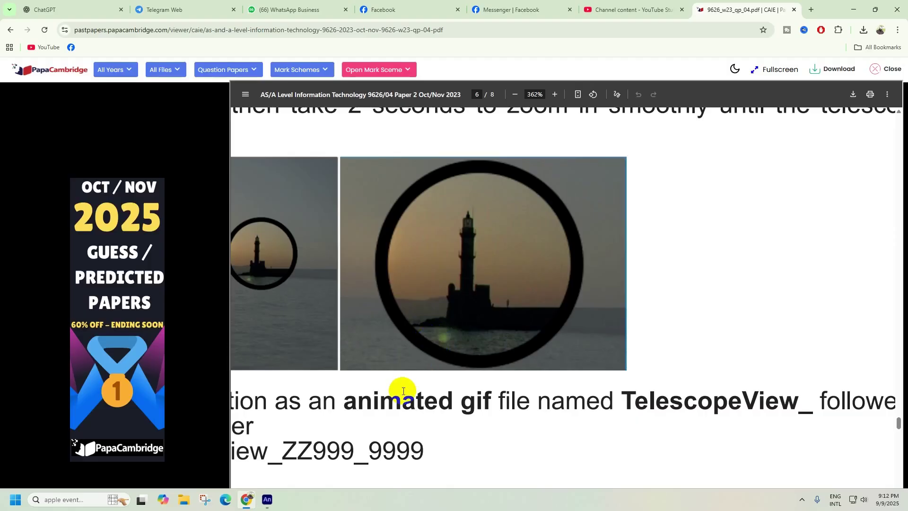
pyautogui.click(267, 500)
pyautogui.moveTo(446, 342); pyautogui.dragTo(458, 327)
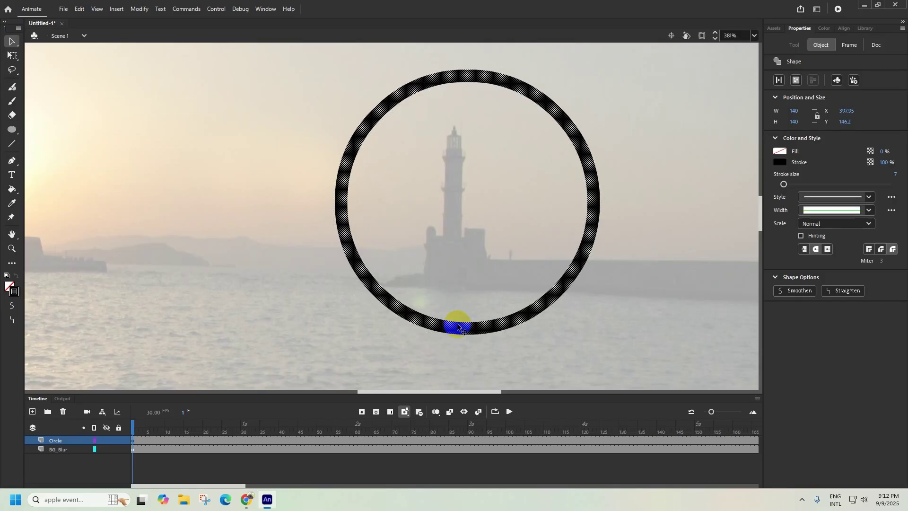
# Step: Compare the circle's placement around the lighthouse with the enlarged telescope sample in the browser
pyautogui.click(253, 495)
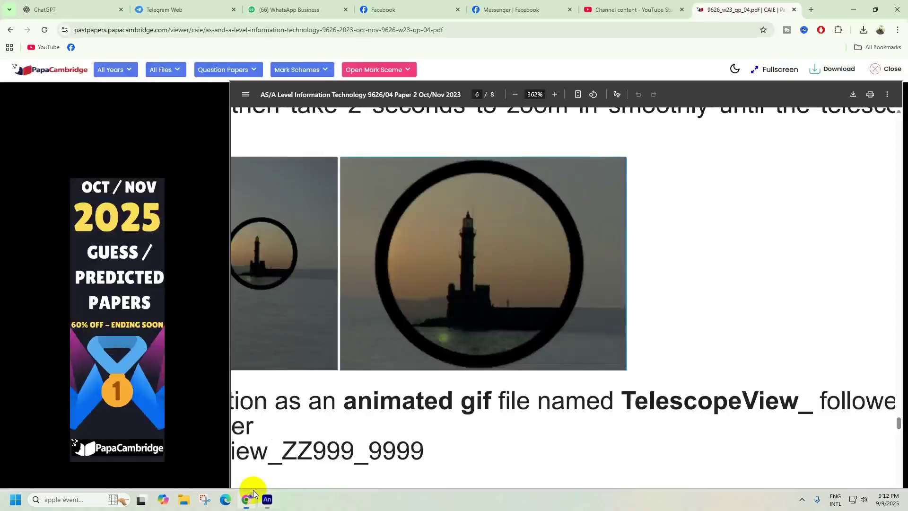
pyautogui.click(254, 492)
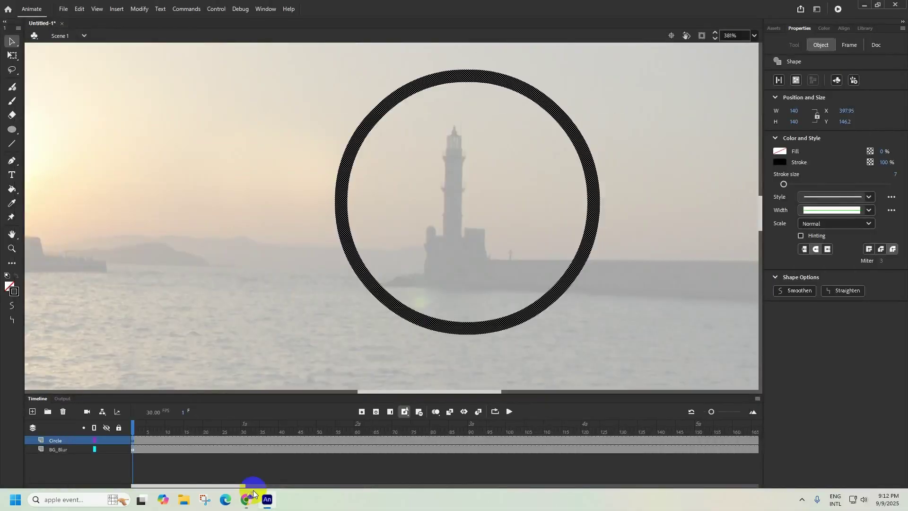
pyautogui.click(252, 495)
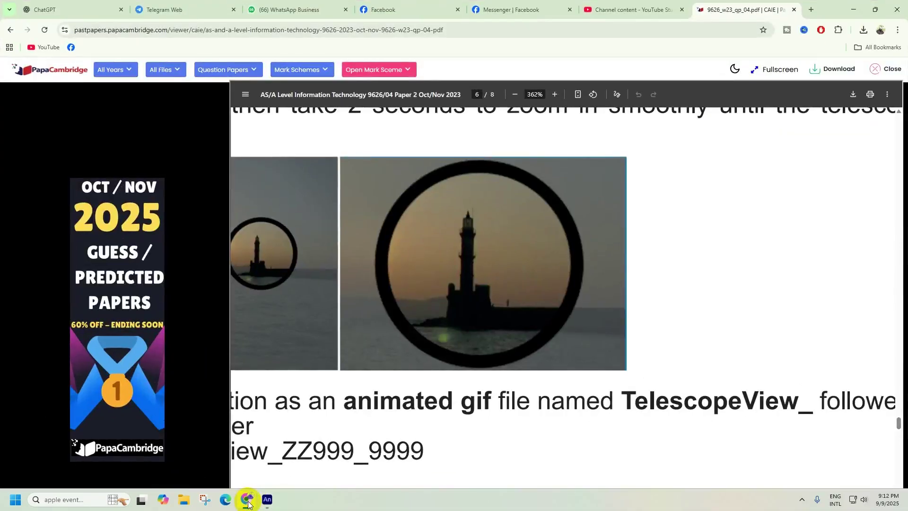
pyautogui.click(247, 501)
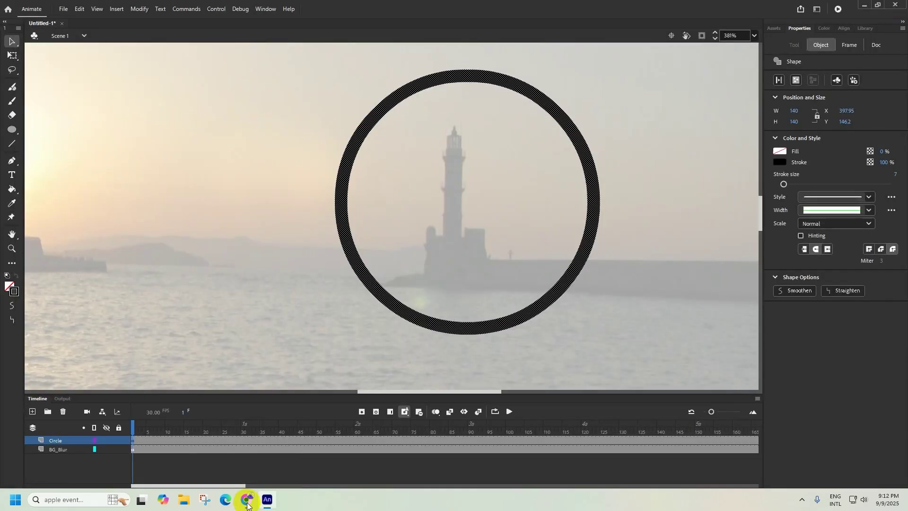
pyautogui.click(248, 505)
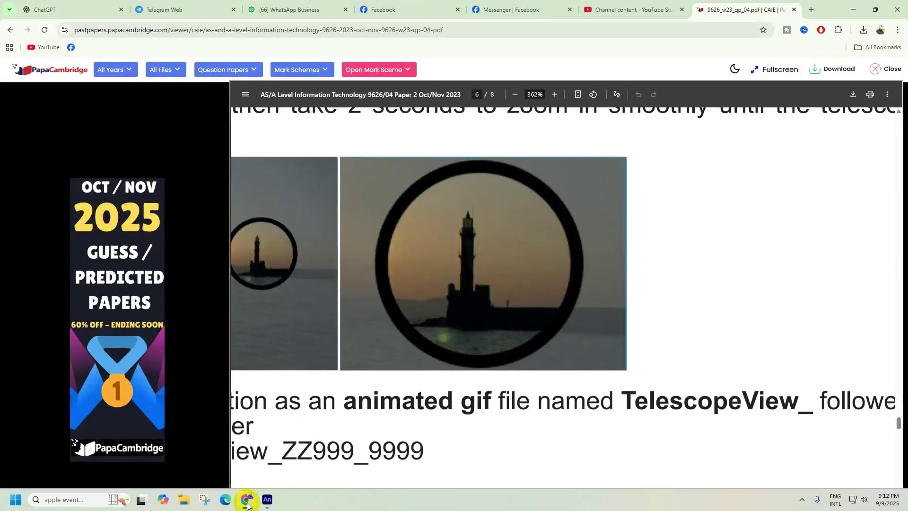
pyautogui.click(248, 505)
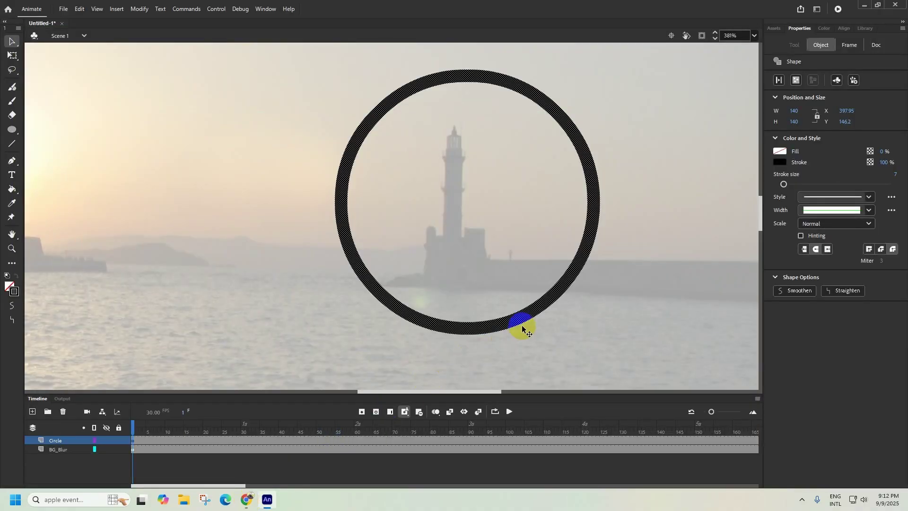
pyautogui.scroll(-5, 476, 330)
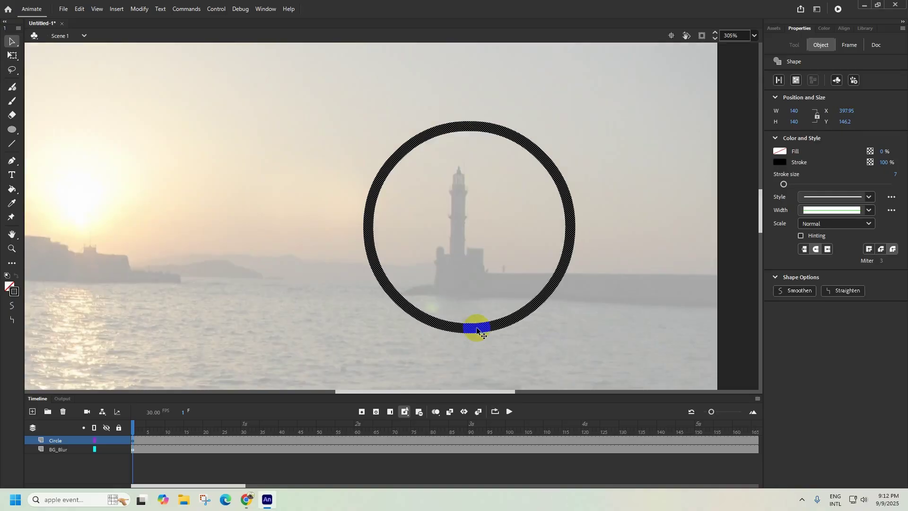
pyautogui.scroll(-1, 477, 330)
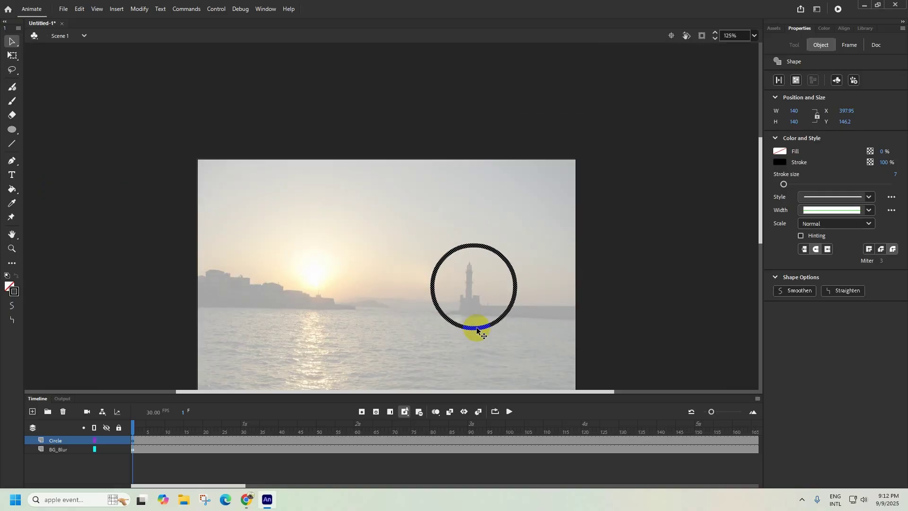
# Step: Check the telescope view samples in the Task 3 brief in the browser, and set the circle's stroke size to 8
pyautogui.click(246, 499)
pyautogui.scroll(-2, 599, 325)
pyautogui.scroll(3, 708, 308)
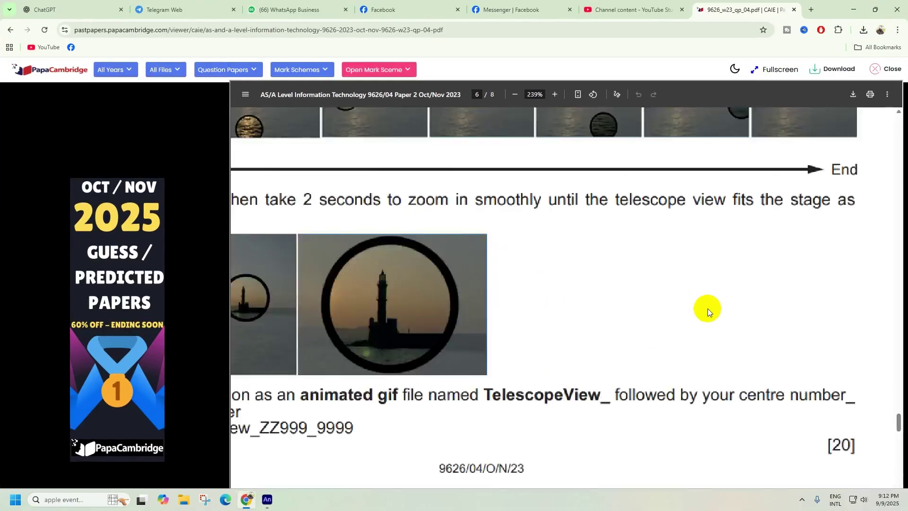
pyautogui.scroll(3, 731, 328)
pyautogui.scroll(2, 683, 334)
pyautogui.scroll(3, 679, 334)
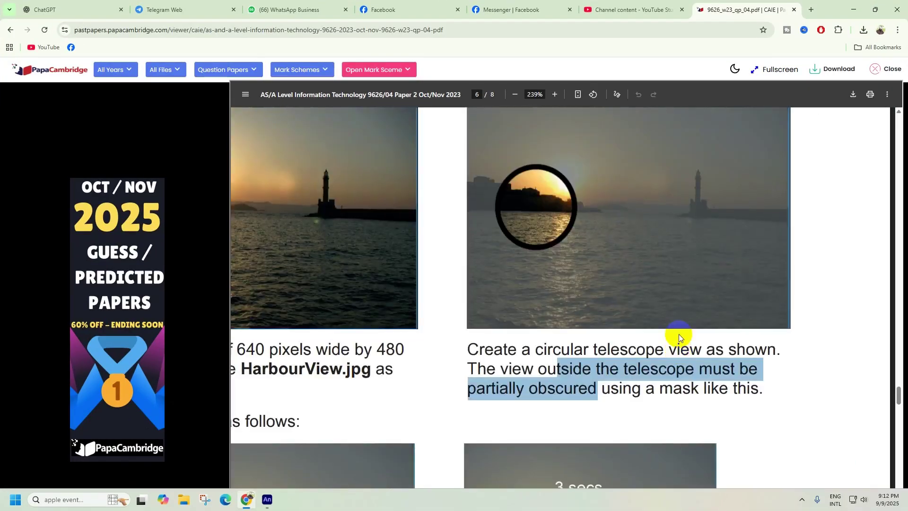
pyautogui.scroll(-3, 679, 334)
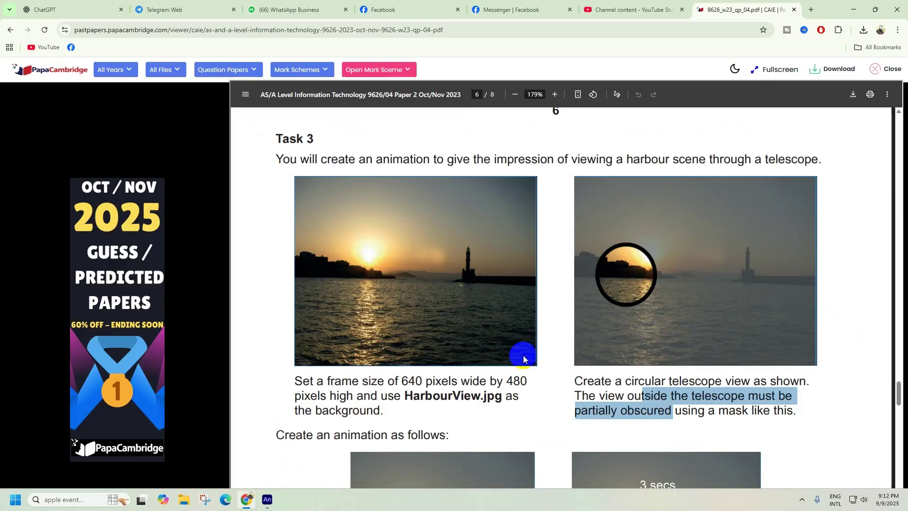
pyautogui.click(262, 498)
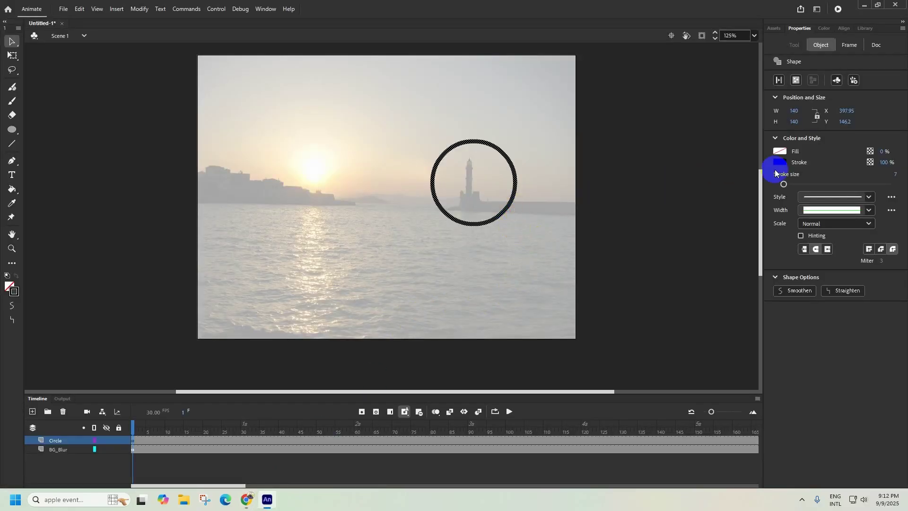
pyautogui.click(895, 174)
pyautogui.write('8')
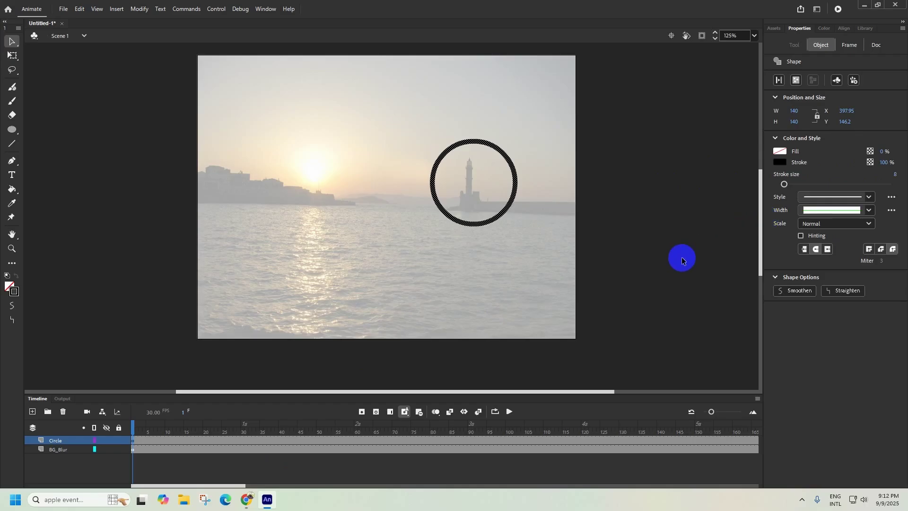
pyautogui.click(682, 260)
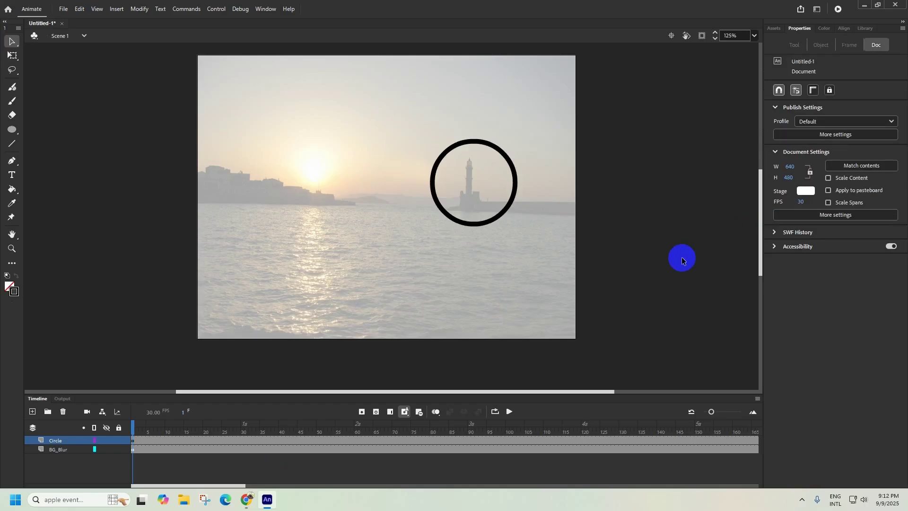
# Step: Shift the circle slightly down around the lighthouse, to about Y 147.85
pyautogui.scroll(5, 498, 191)
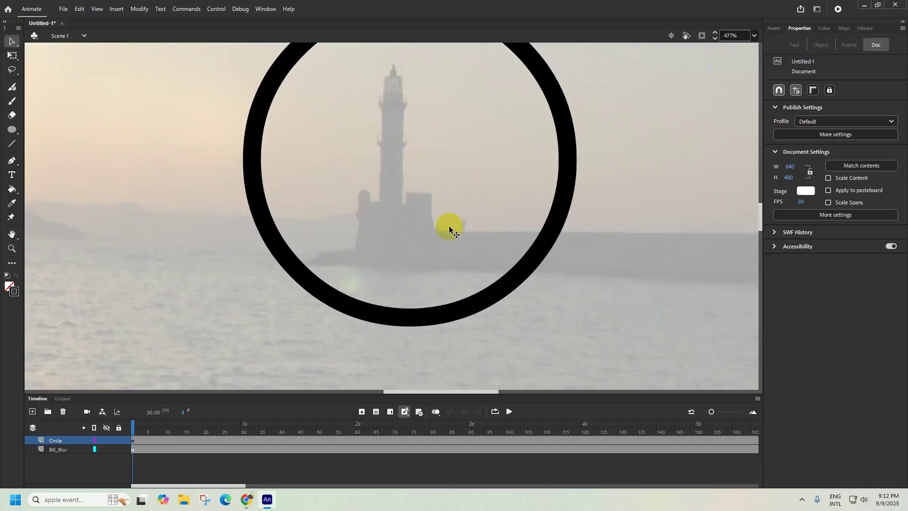
pyautogui.scroll(4, 459, 229)
pyautogui.scroll(-4, 467, 229)
pyautogui.click(490, 292)
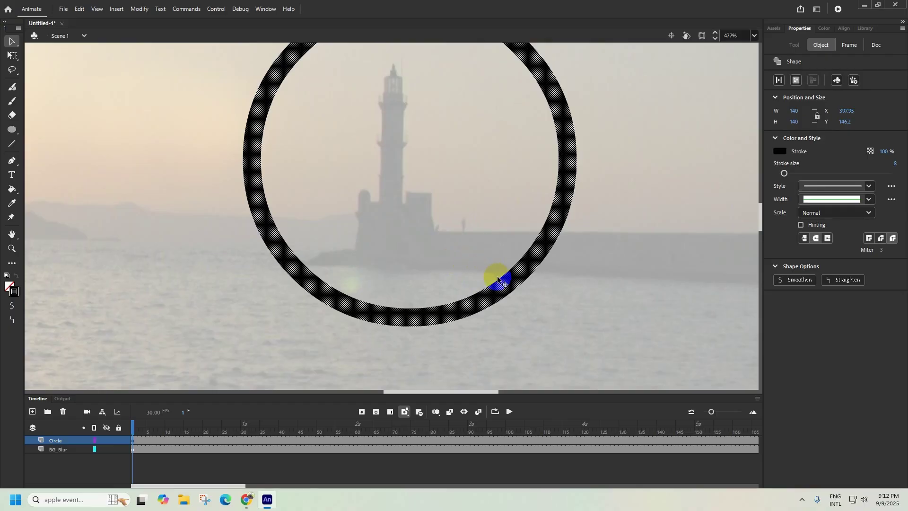
pyautogui.moveTo(503, 287); pyautogui.dragTo(500, 291)
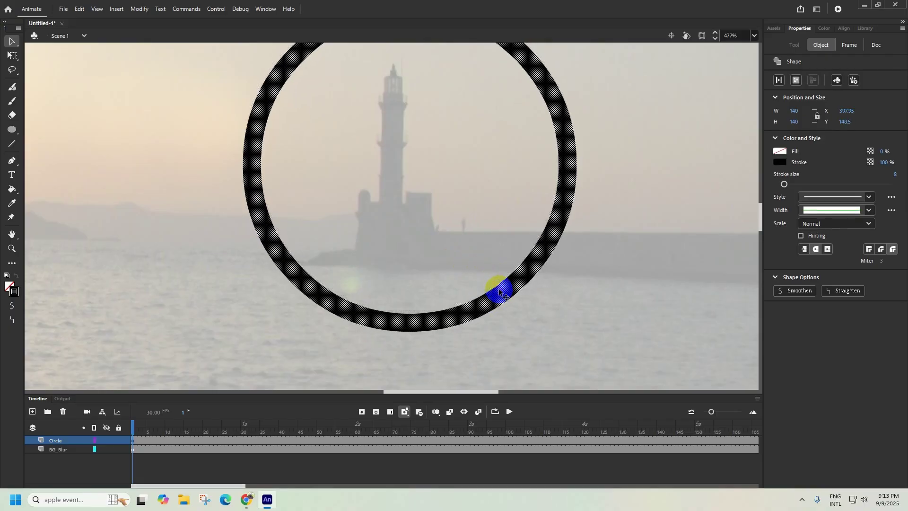
pyautogui.scroll(-1, 500, 290)
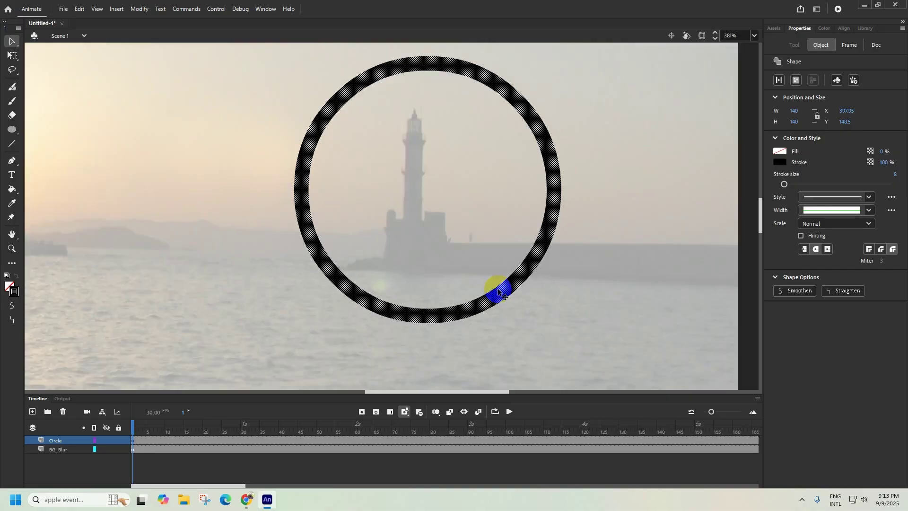
pyautogui.scroll(2, 407, 298)
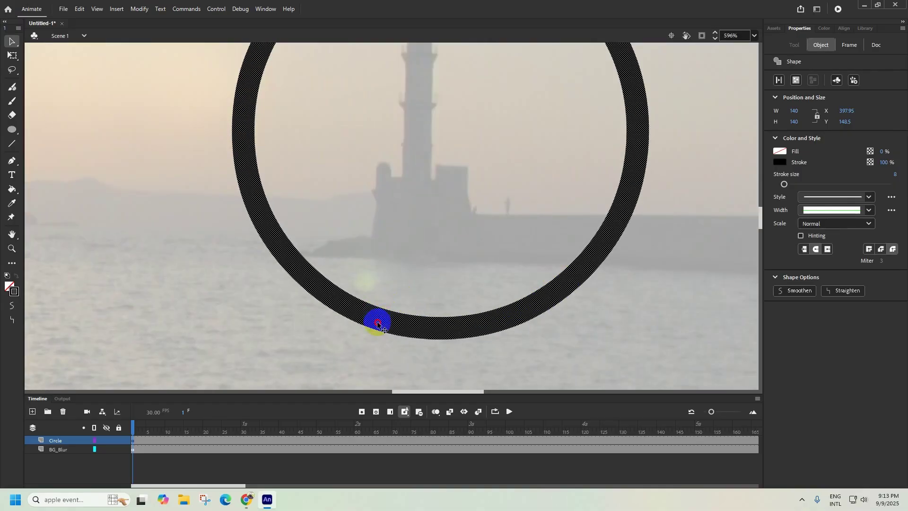
pyautogui.moveTo(377, 323); pyautogui.dragTo(378, 320)
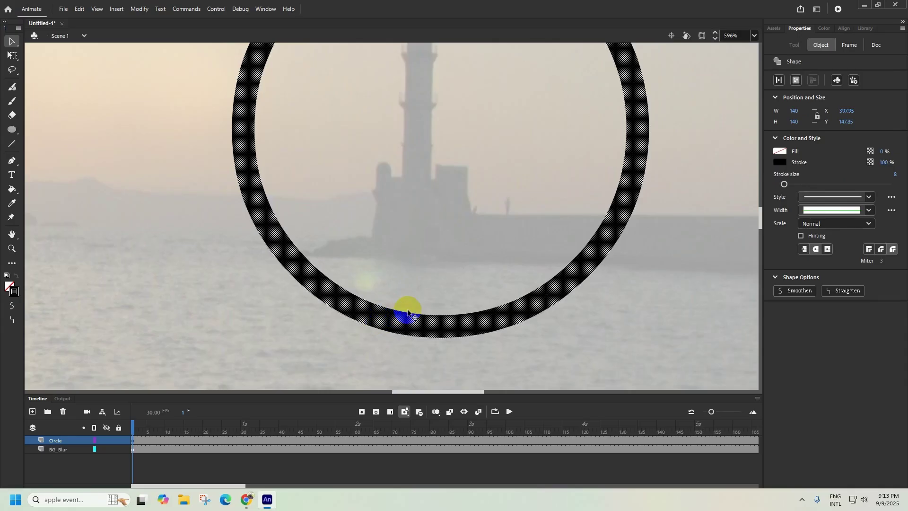
pyautogui.scroll(-8, 408, 312)
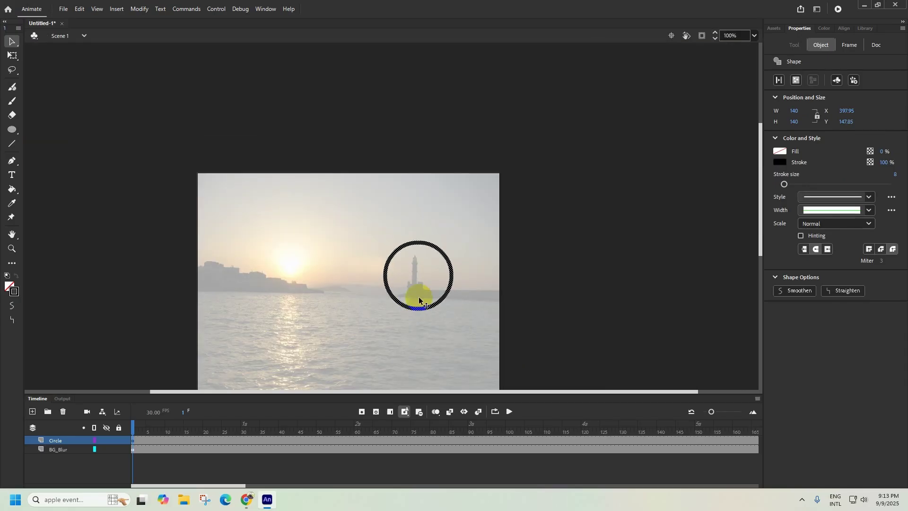
pyautogui.scroll(-4, 462, 258)
pyautogui.scroll(4, 461, 257)
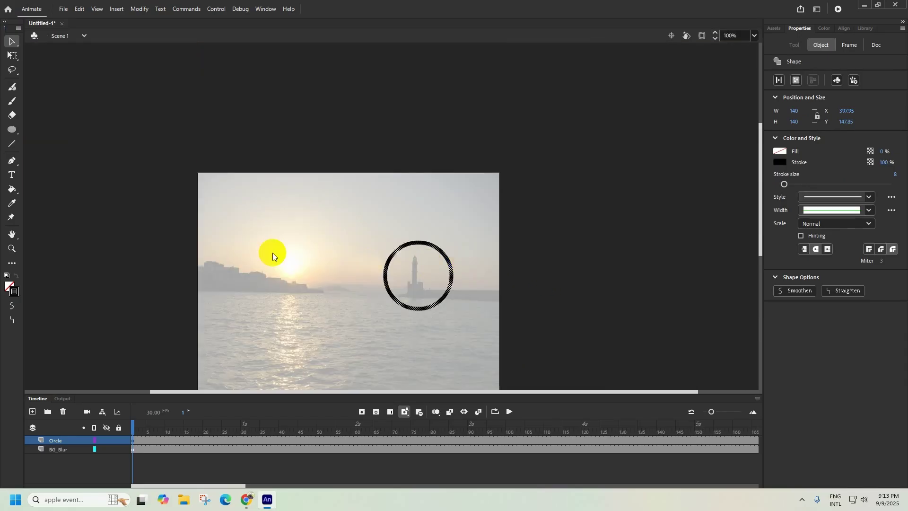
pyautogui.hotkey('ctrl', '-')
pyautogui.scroll(-3, 123, 237)
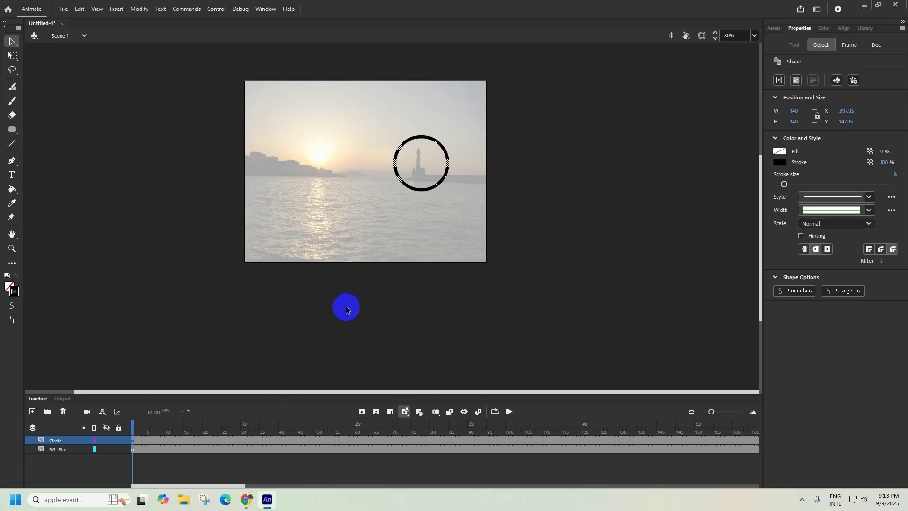
pyautogui.moveTo(431, 144)
pyautogui.mouseDown()
pyautogui.moveTo(416, 158)
pyautogui.moveTo(424, 150)
pyautogui.mouseUp()
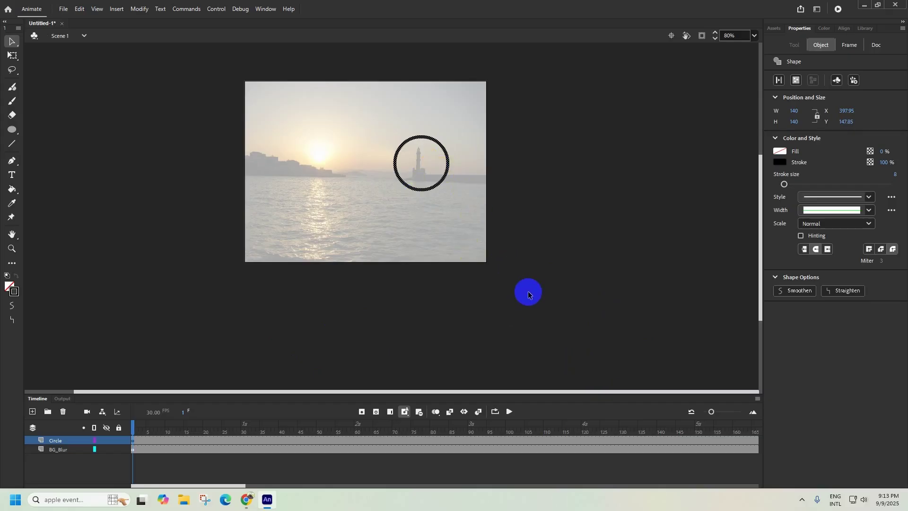
# Step: Move the black circle off the stage, past its lower-left corner, to about X -165, Y 468
pyautogui.click(797, 496)
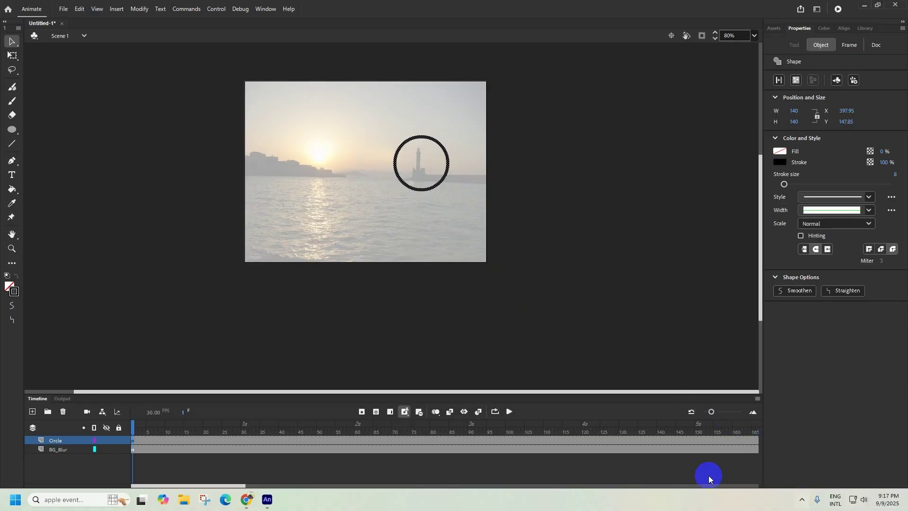
pyautogui.moveTo(416, 168)
pyautogui.mouseDown()
pyautogui.moveTo(404, 194)
pyautogui.moveTo(265, 243)
pyautogui.moveTo(335, 229)
pyautogui.moveTo(337, 284)
pyautogui.mouseUp()
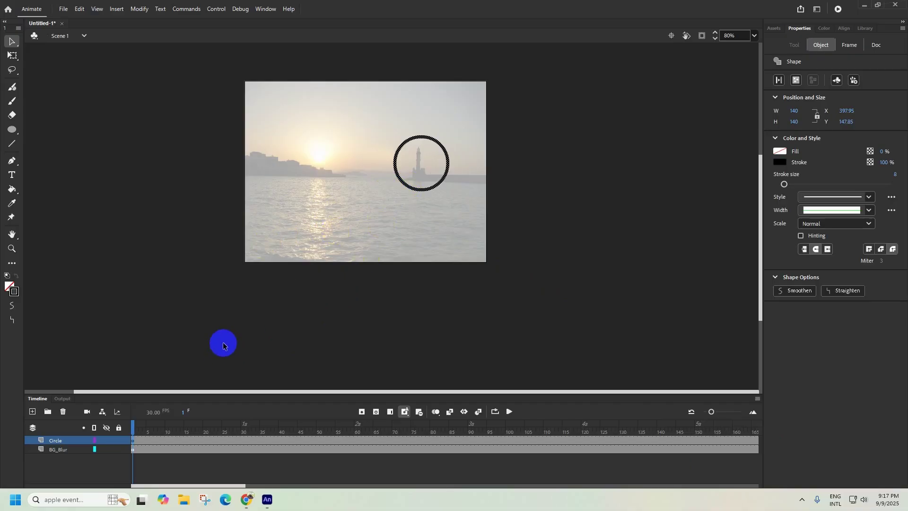
pyautogui.click(121, 429)
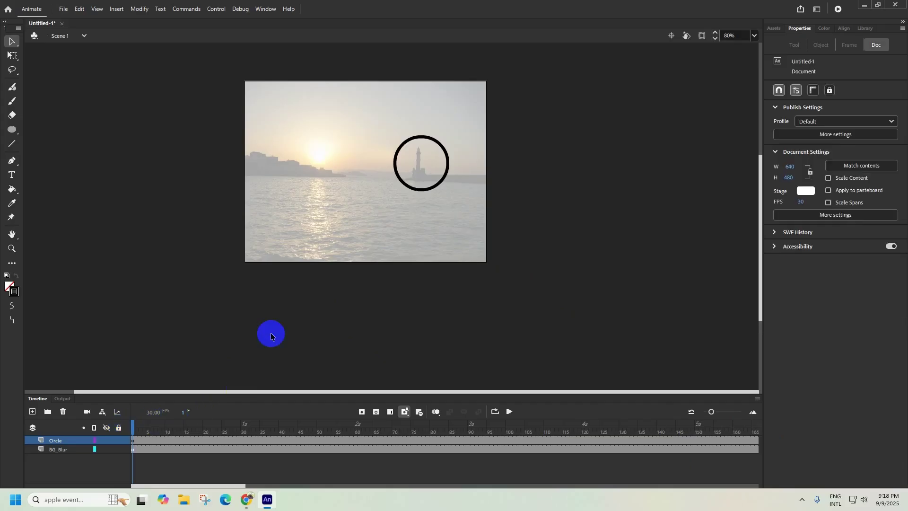
pyautogui.click(64, 443)
pyautogui.moveTo(406, 186); pyautogui.dragTo(197, 308)
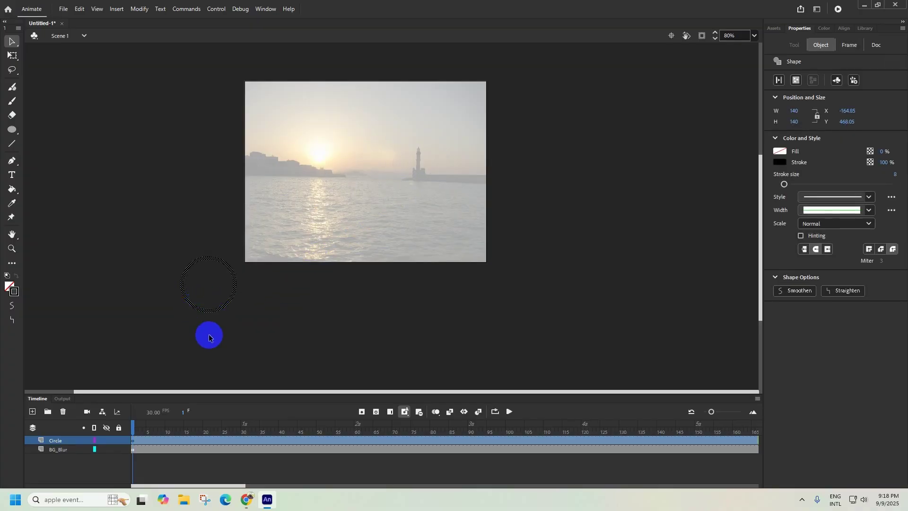
# Step: Convert the black circle into a movie clip symbol
pyautogui.rightClick(227, 307)
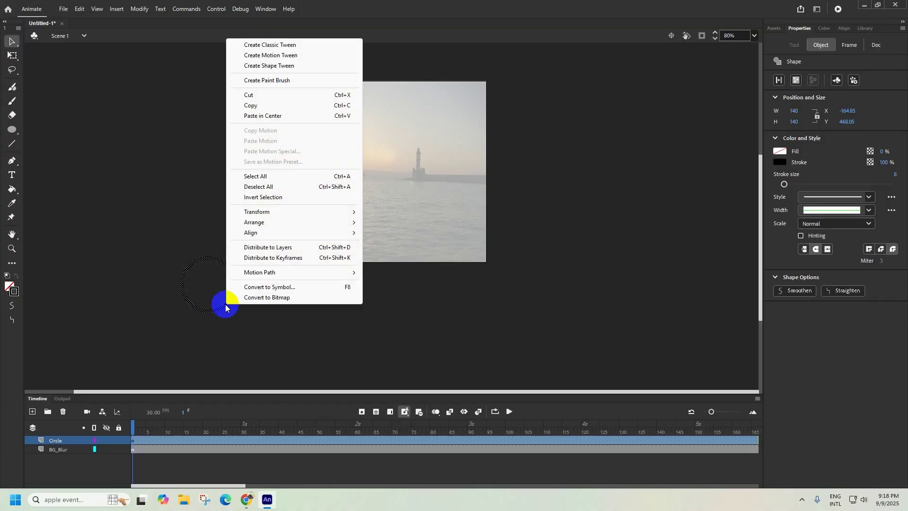
pyautogui.click(263, 287)
pyautogui.click(505, 124)
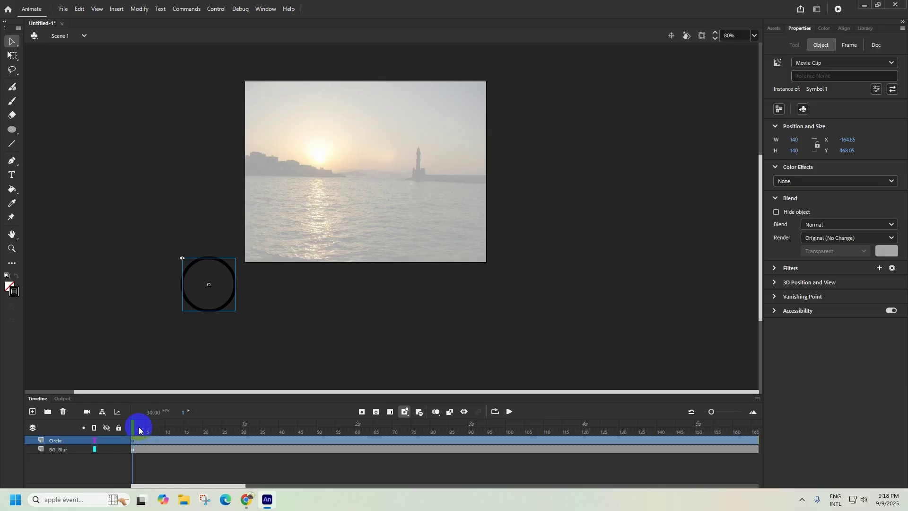
# Step: Create a motion tween for the circle symbol with the playhead at frame 15
pyautogui.moveTo(133, 430); pyautogui.dragTo(202, 435)
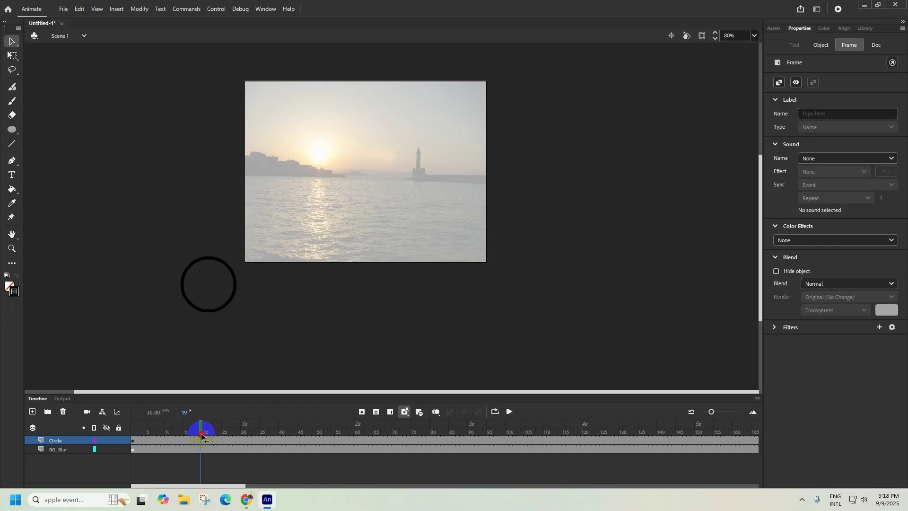
pyautogui.moveTo(202, 434); pyautogui.dragTo(246, 438)
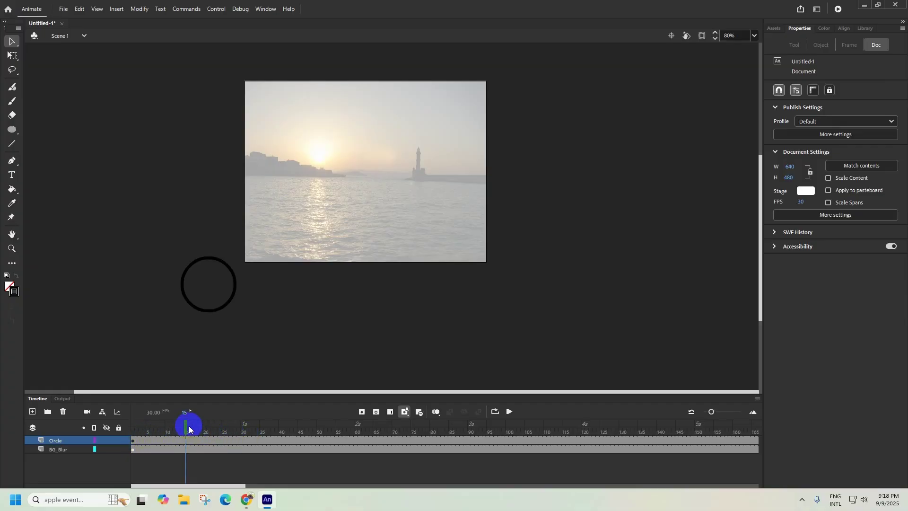
pyautogui.moveTo(190, 429); pyautogui.dragTo(193, 425)
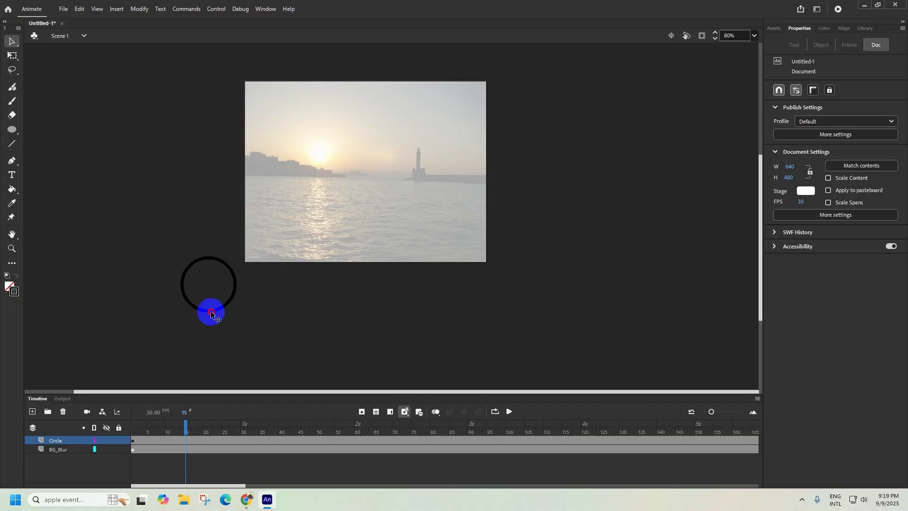
pyautogui.click(211, 314)
pyautogui.rightClick(212, 316)
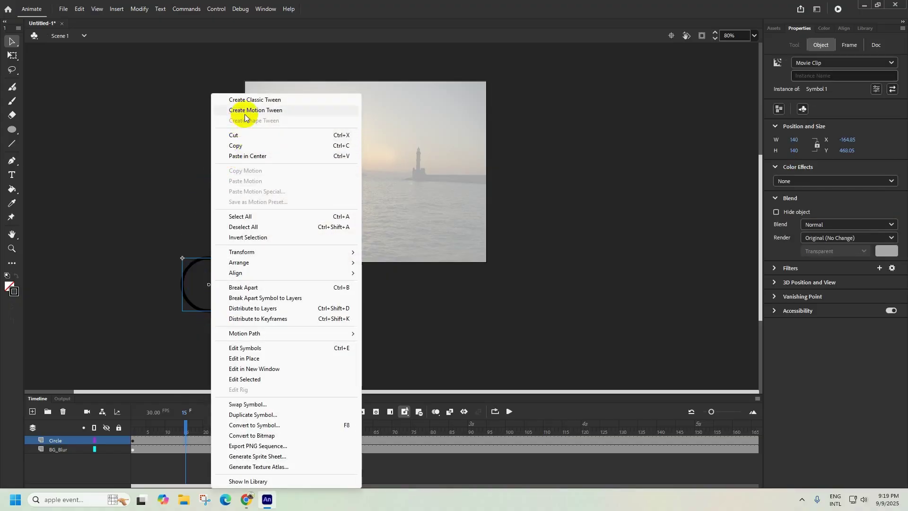
pyautogui.click(119, 10)
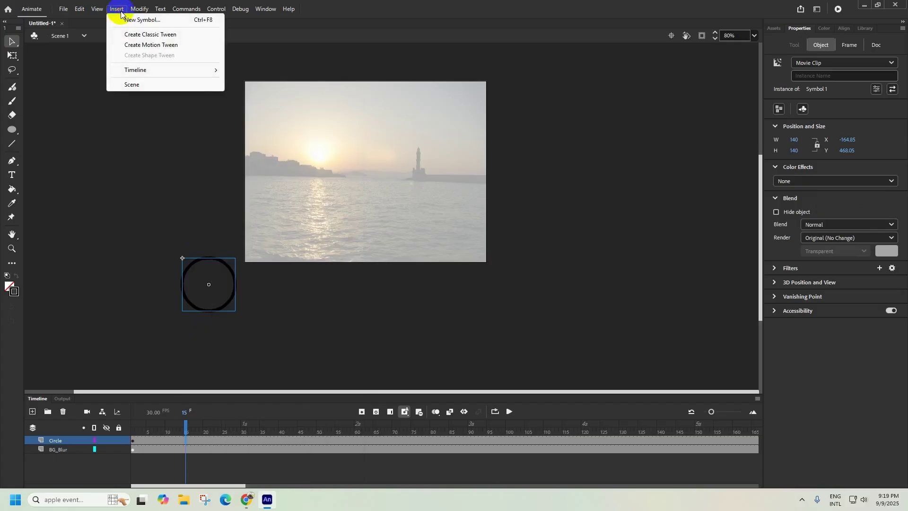
pyautogui.click(151, 45)
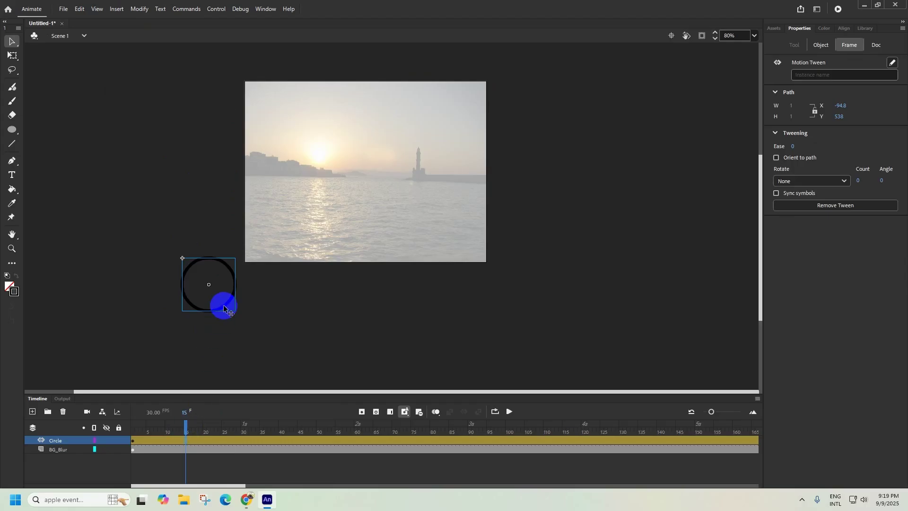
# Step: At frame 15, place the circle over the stage's lower-left corner at about X -47, Y 402, following the Task 3 path in the browser's exam paper
pyautogui.moveTo(223, 308); pyautogui.dragTo(259, 302)
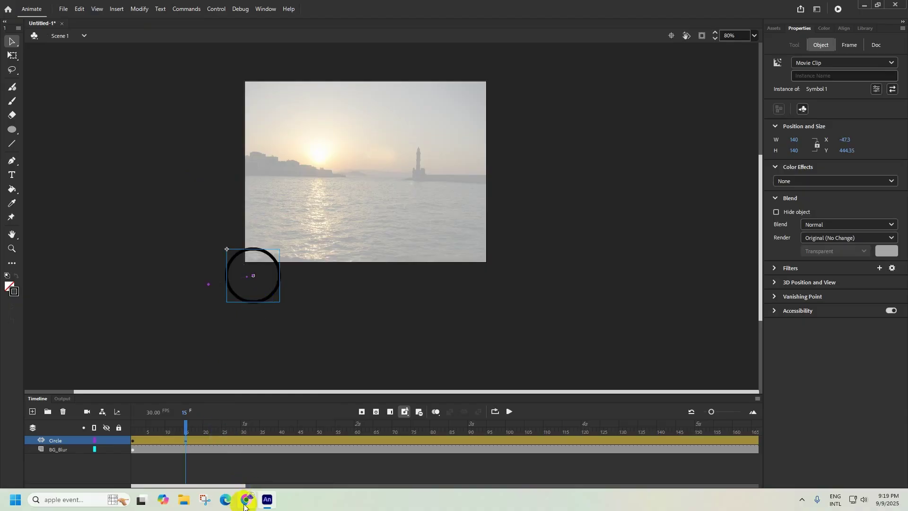
pyautogui.moveTo(244, 502)
pyautogui.click(260, 461)
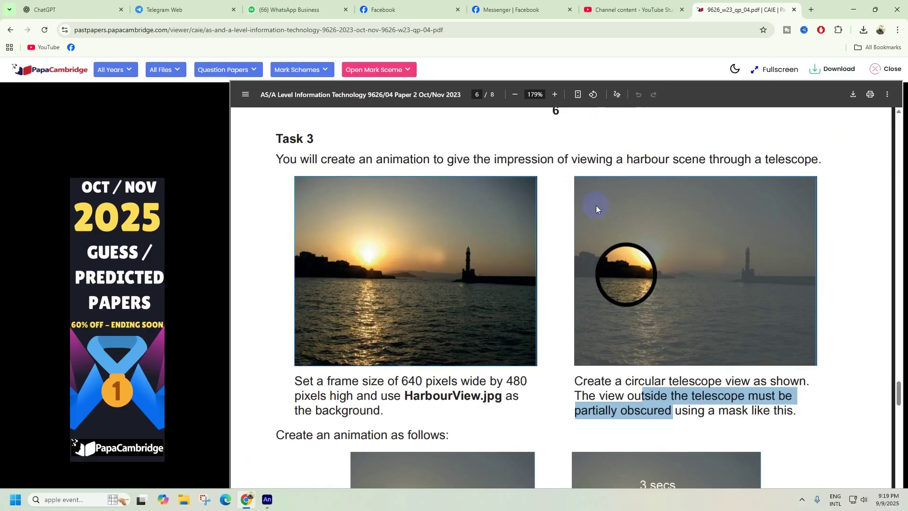
pyautogui.scroll(-2, 418, 302)
pyautogui.scroll(3, 418, 302)
pyautogui.scroll(-10, 418, 303)
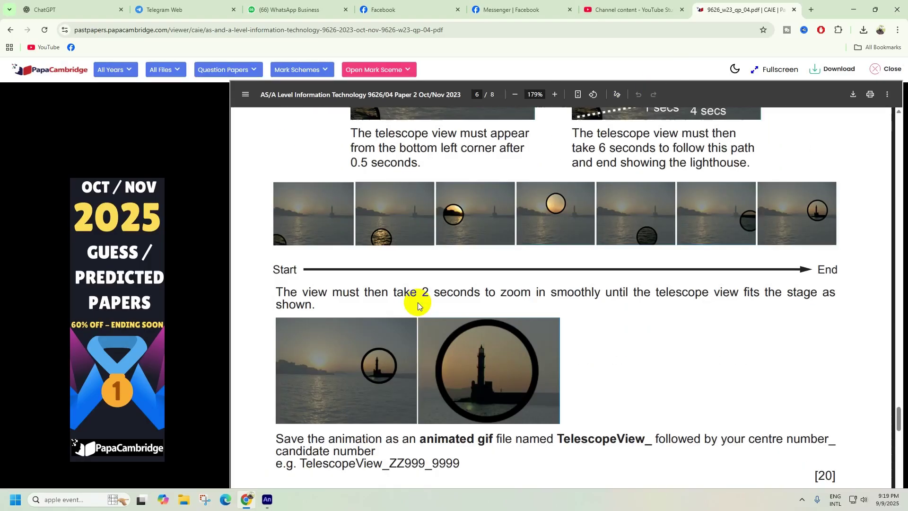
pyautogui.scroll(1, 419, 302)
pyautogui.scroll(2, 419, 302)
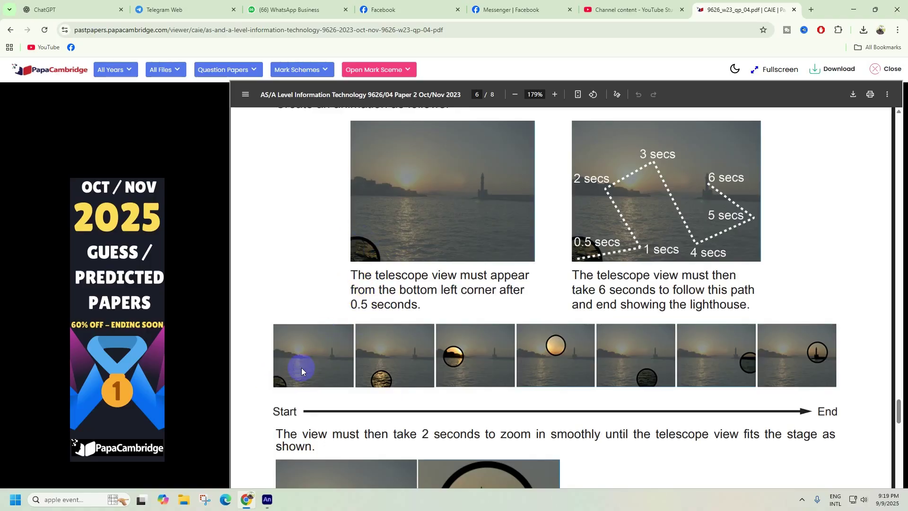
pyautogui.click(267, 499)
pyautogui.moveTo(275, 303); pyautogui.dragTo(276, 283)
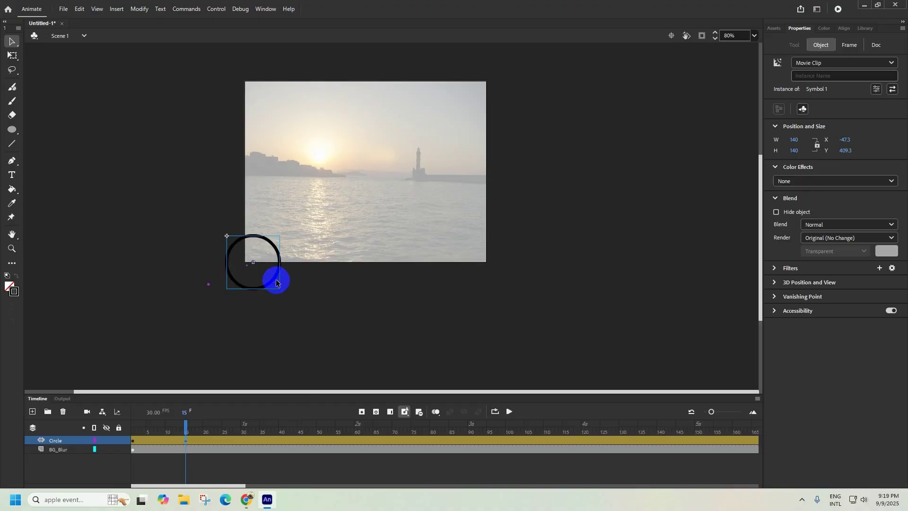
pyautogui.click(247, 500)
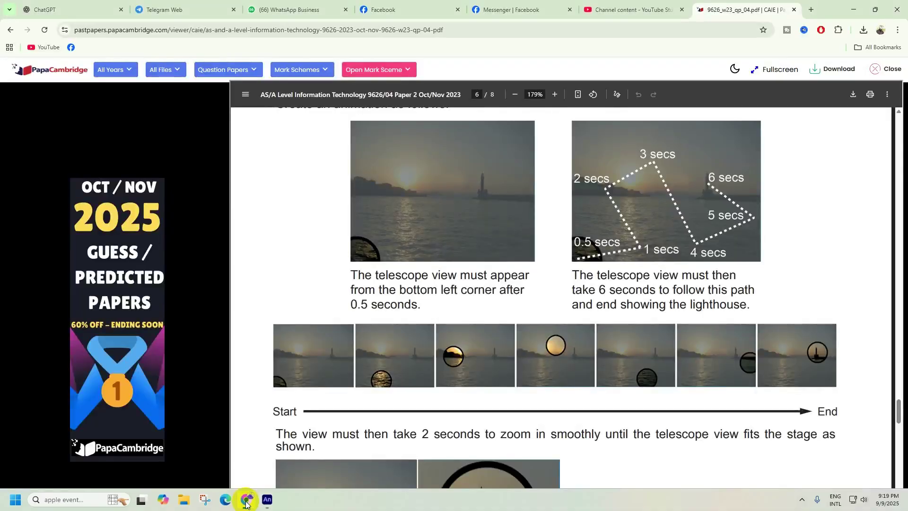
pyautogui.click(268, 499)
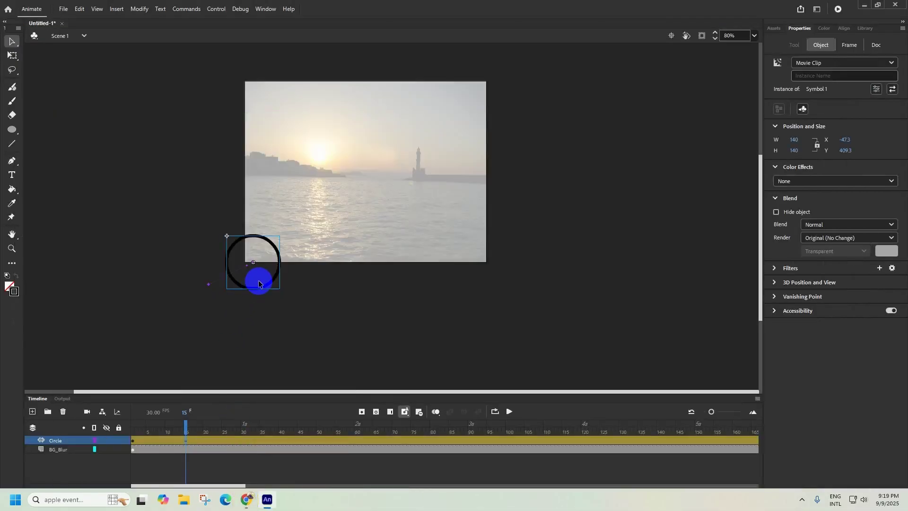
pyautogui.moveTo(264, 281); pyautogui.dragTo(250, 287)
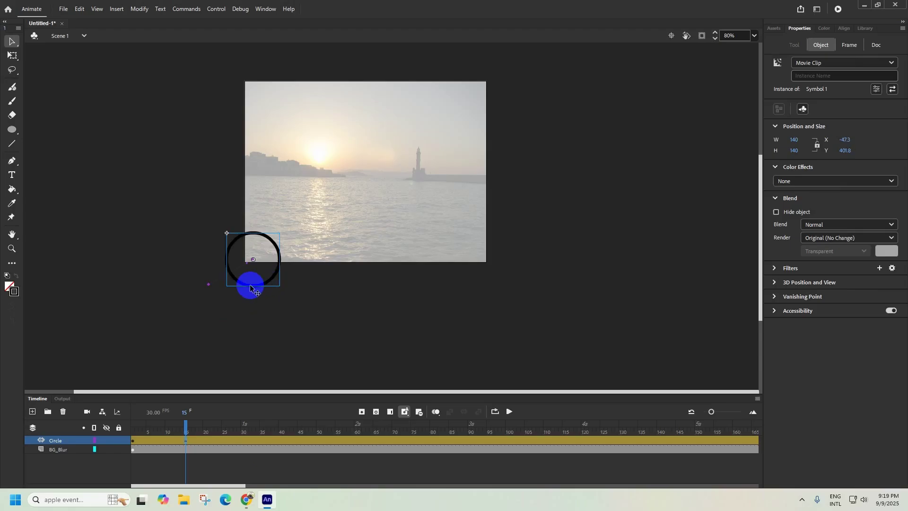
# Step: At frame 30, move the circle to about X 120, Y 372 near the stage's lower edge, matching the exam paper's 1-second position
pyautogui.click(247, 500)
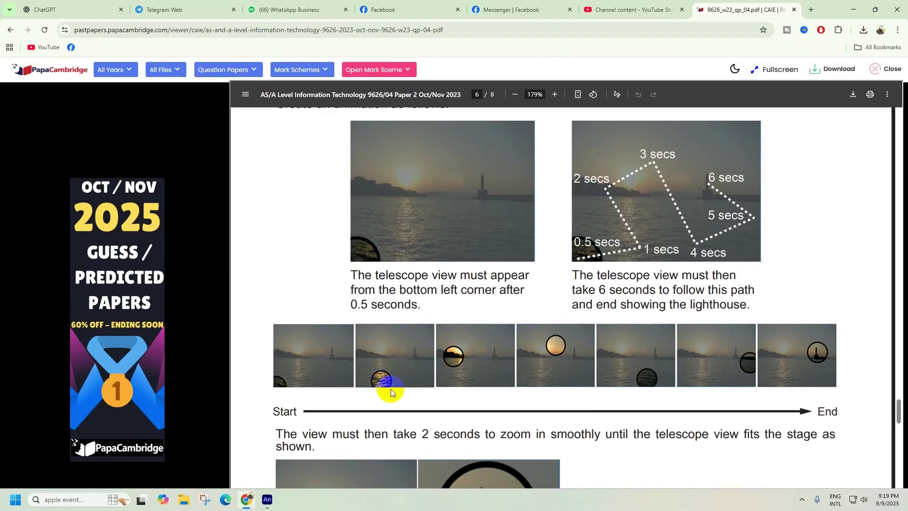
pyautogui.click(267, 501)
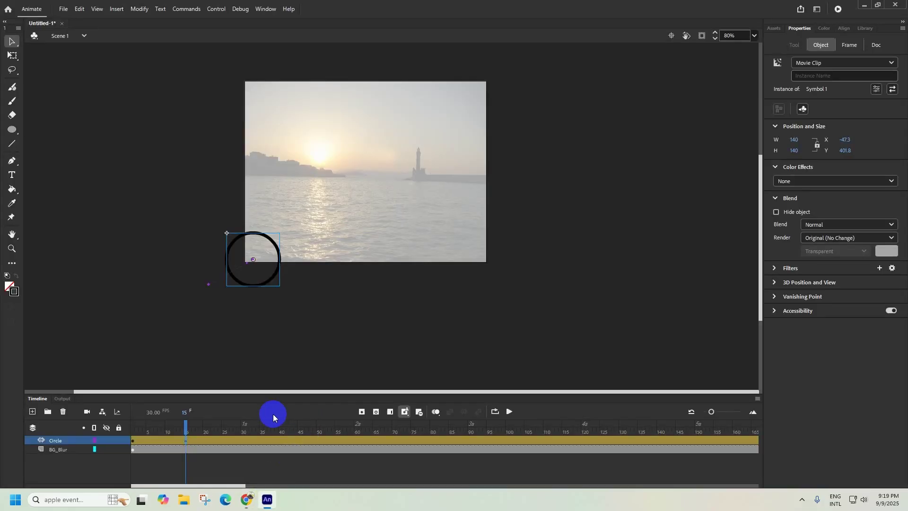
pyautogui.click(243, 423)
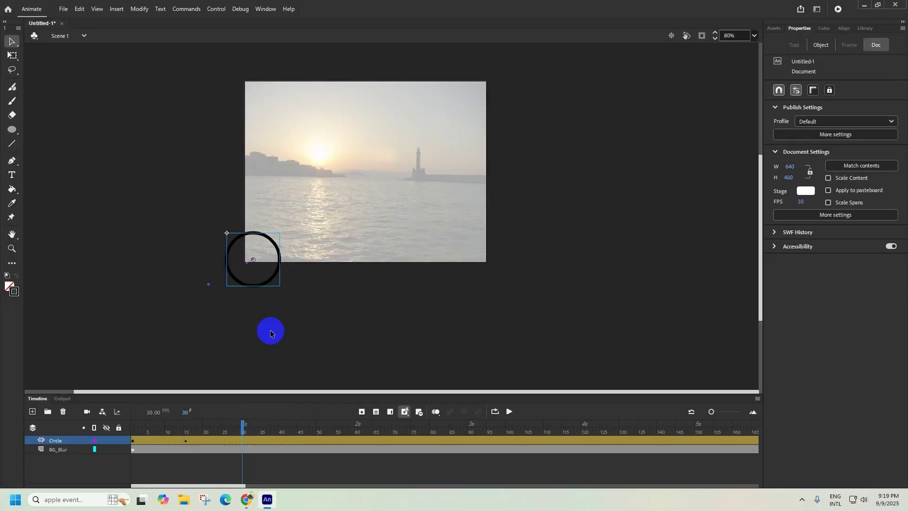
pyautogui.moveTo(265, 284); pyautogui.dragTo(326, 274)
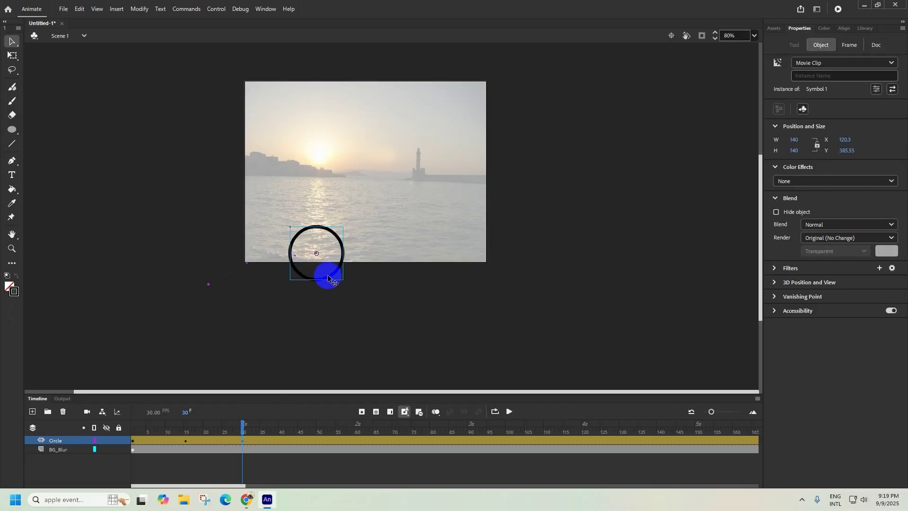
pyautogui.click(244, 506)
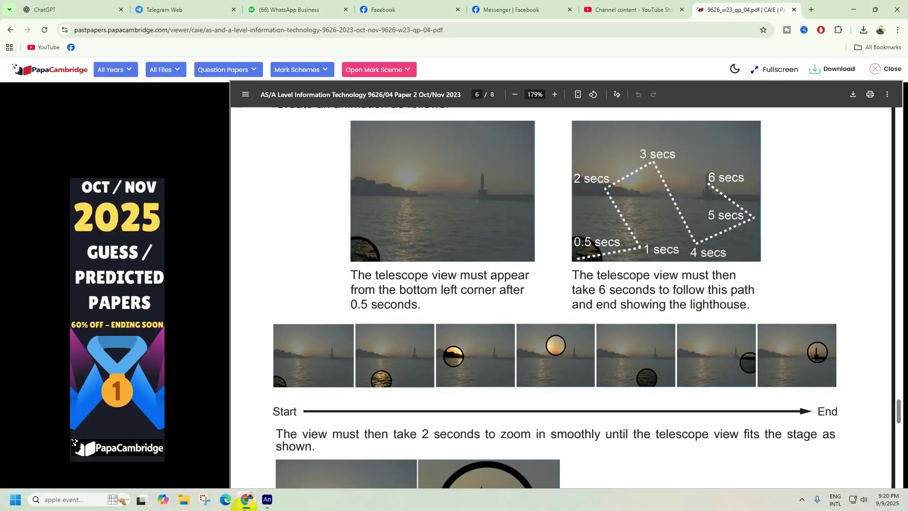
pyautogui.click(245, 501)
pyautogui.moveTo(325, 281); pyautogui.dragTo(325, 275)
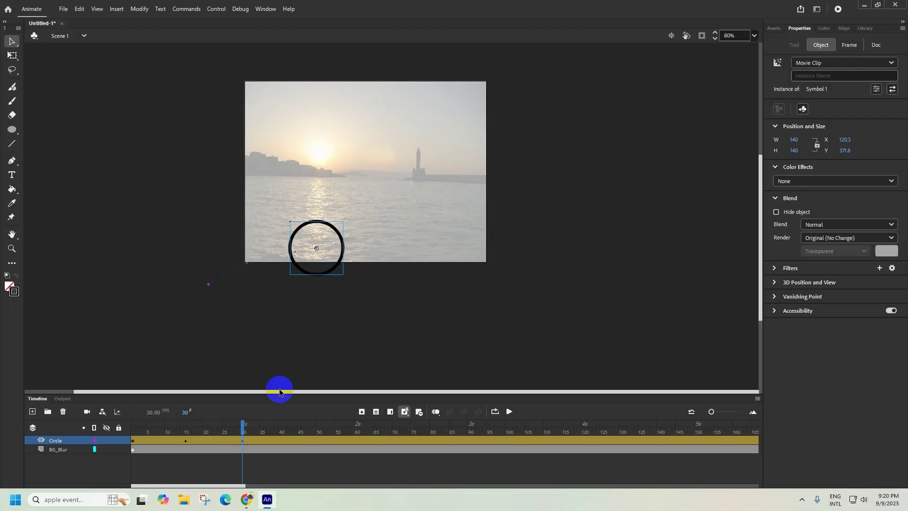
# Step: At frame 60, move the circle over the headland to about X 41, Y 148, following the exam paper's 2-second position
pyautogui.click(248, 500)
pyautogui.click(248, 501)
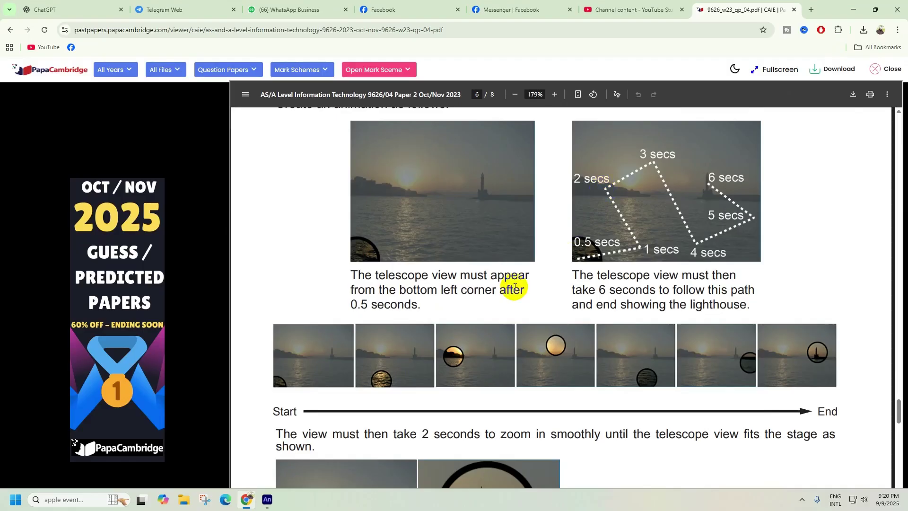
pyautogui.click(266, 500)
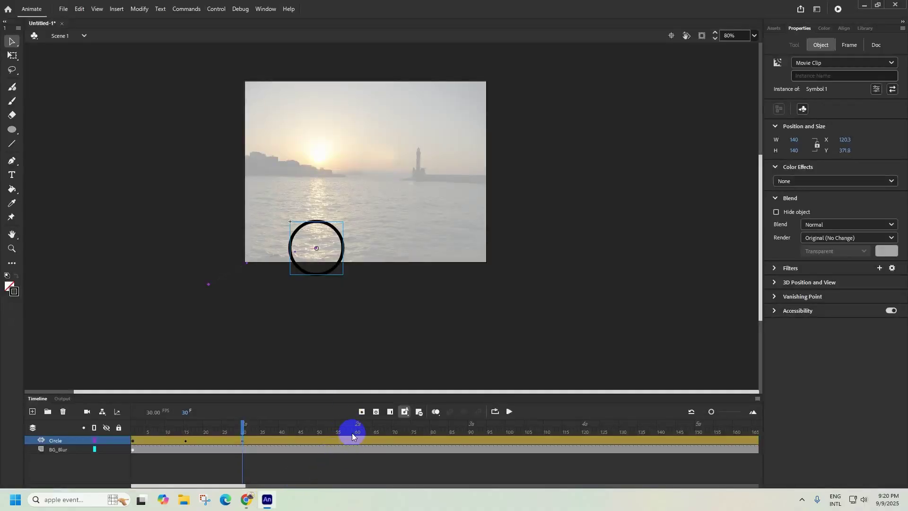
pyautogui.click(357, 427)
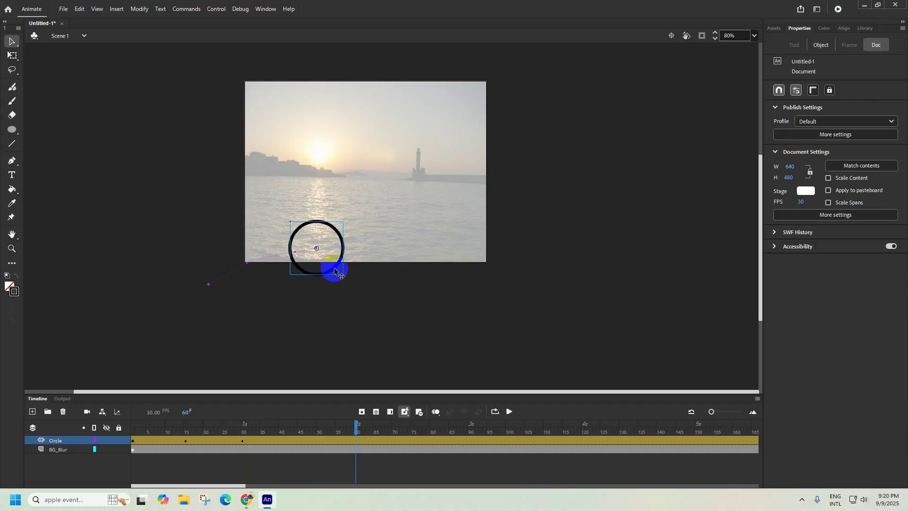
pyautogui.moveTo(331, 269); pyautogui.dragTo(306, 185)
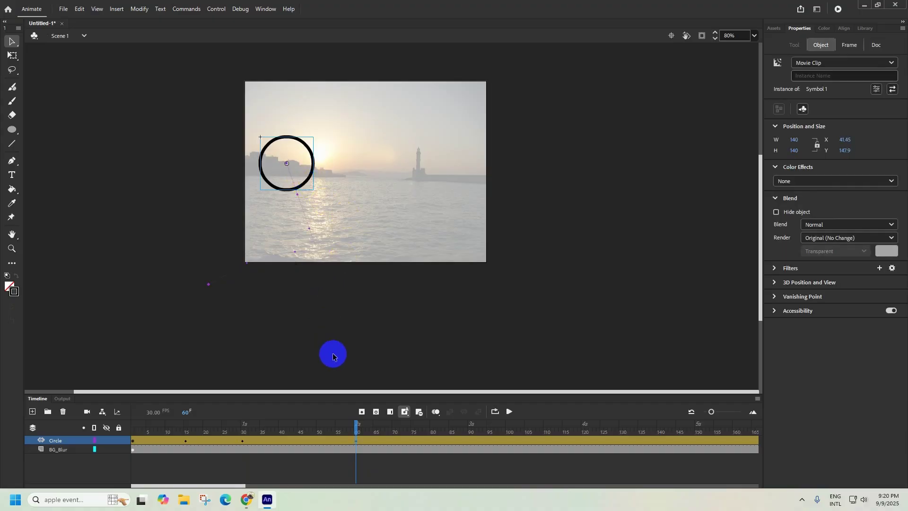
# Step: At frame 60, shift the circle toward the sun to about X 74, Y 148, keeping the background aligned with the stage
pyautogui.click(248, 501)
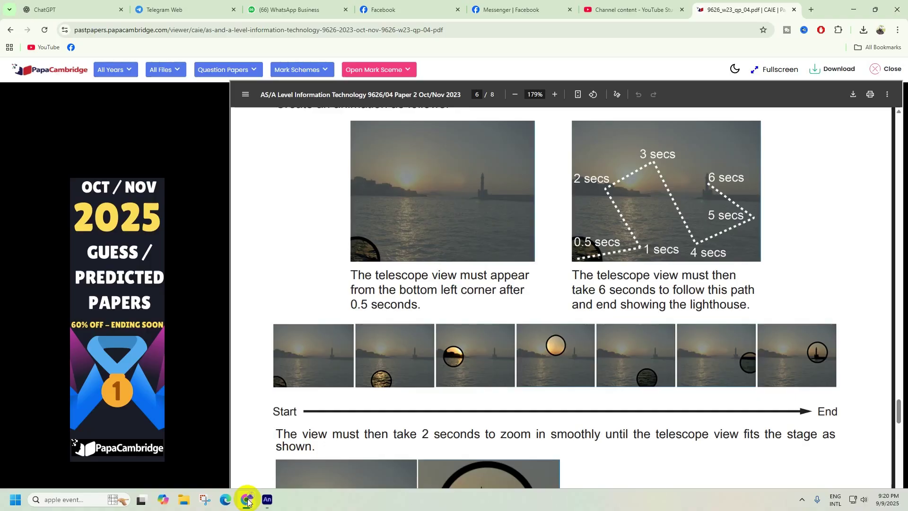
pyautogui.click(248, 500)
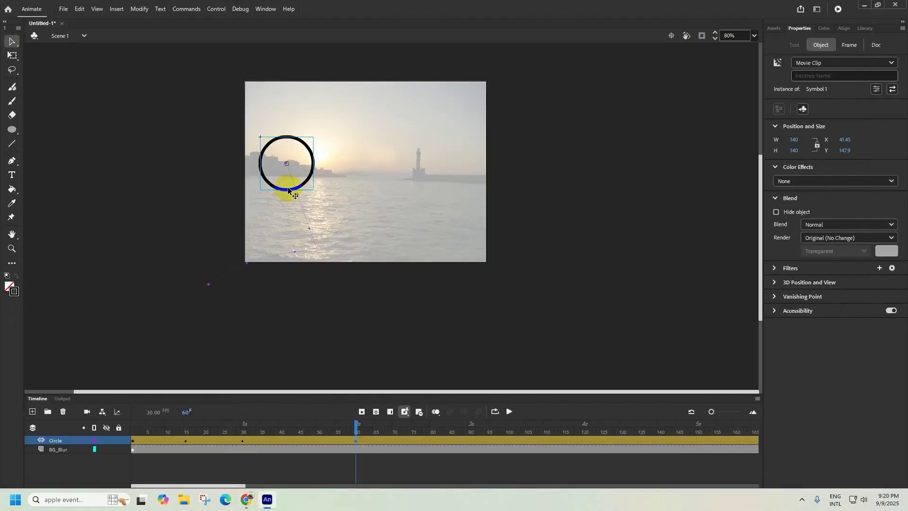
pyautogui.click(289, 191)
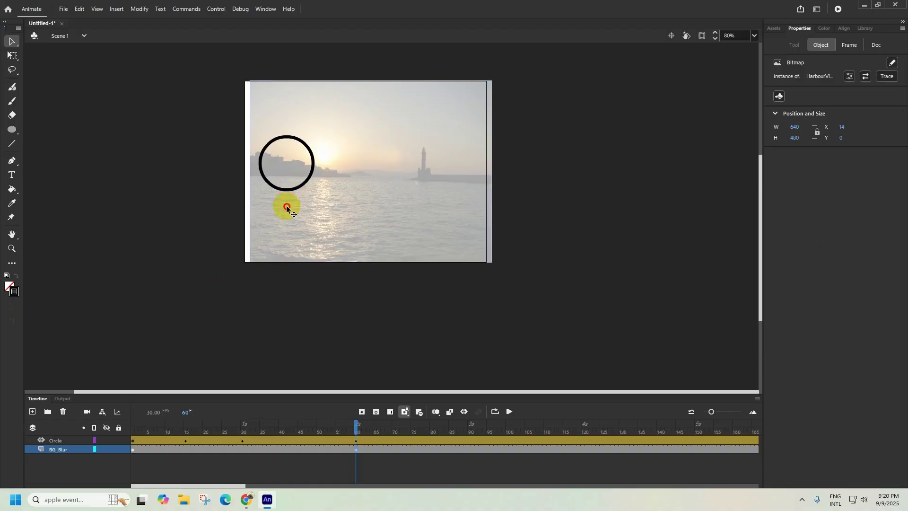
pyautogui.moveTo(287, 208); pyautogui.dragTo(308, 188)
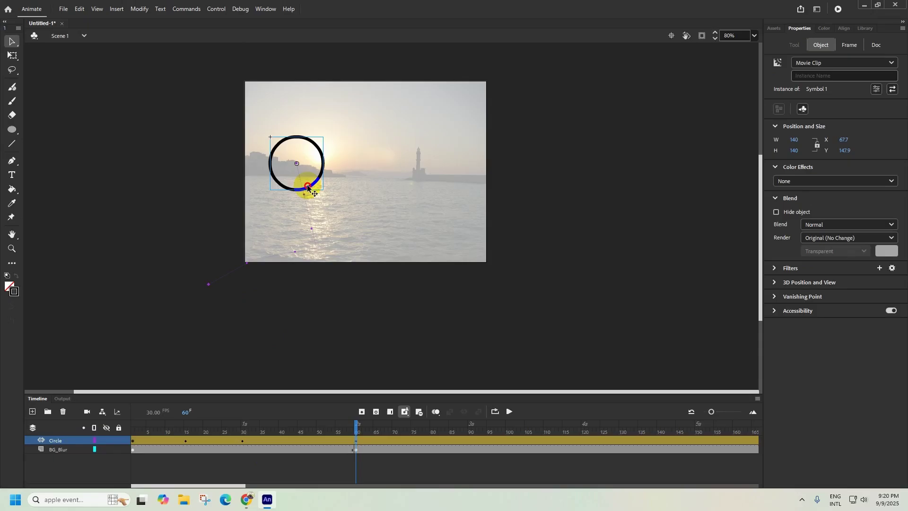
pyautogui.moveTo(307, 185); pyautogui.dragTo(310, 185)
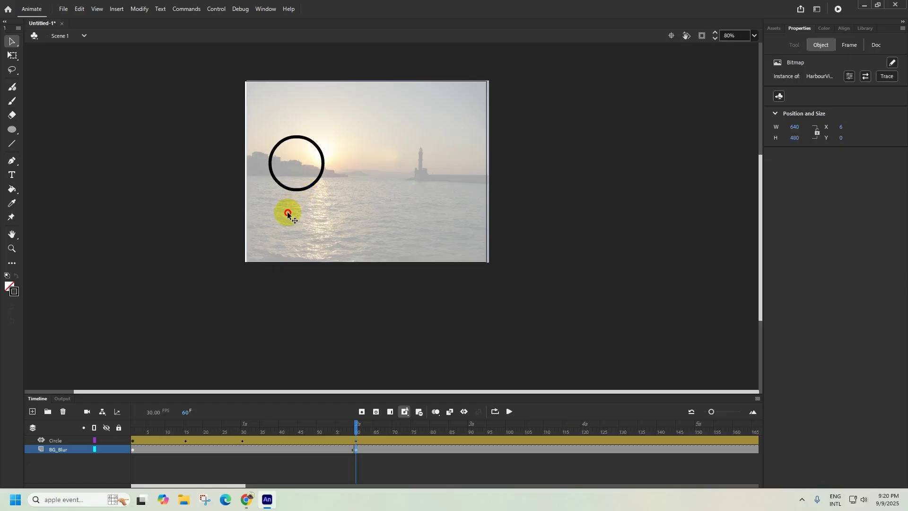
pyautogui.moveTo(288, 214); pyautogui.dragTo(288, 211)
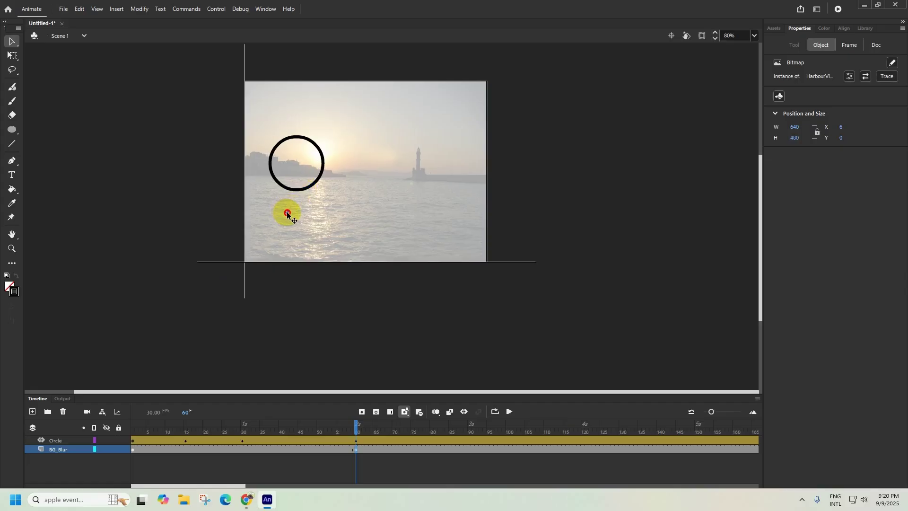
pyautogui.click(310, 188)
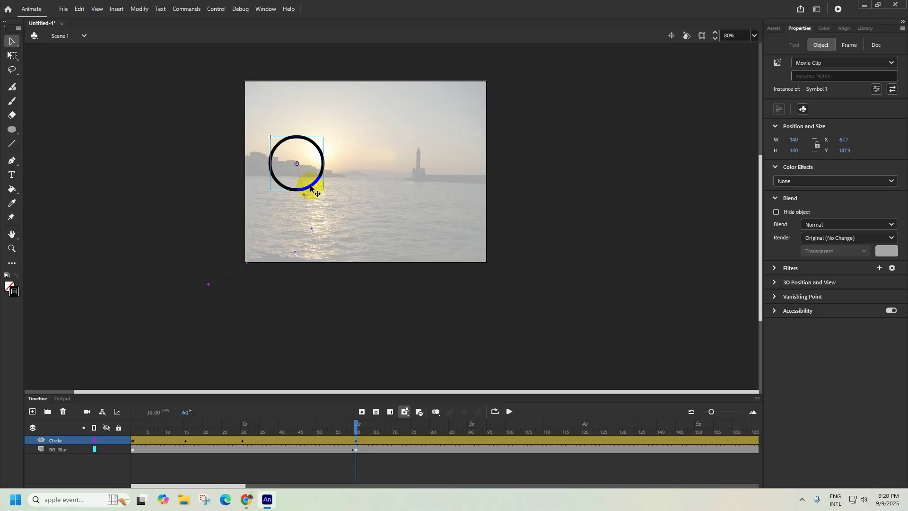
pyautogui.moveTo(310, 187); pyautogui.dragTo(313, 185)
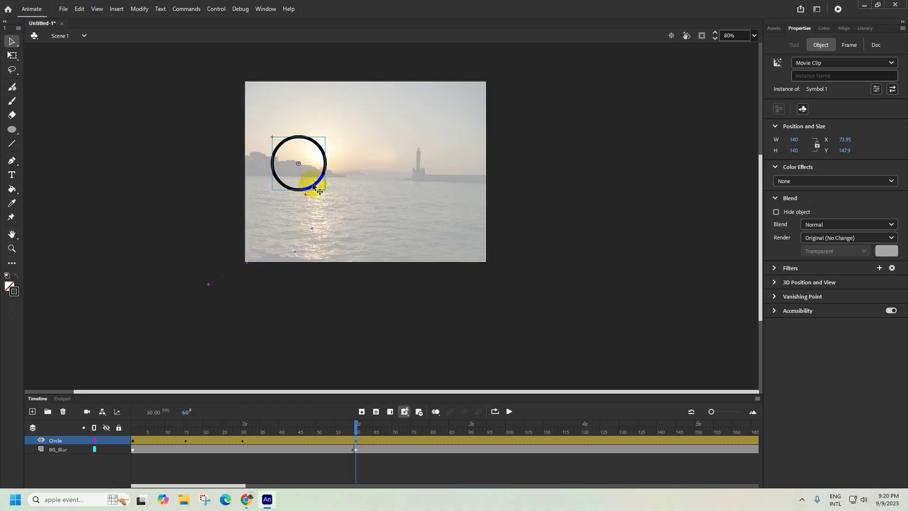
# Step: Lower the circle at frame 60 to about Y 170, matching the exam paper's 2-second telescope view
pyautogui.click(249, 501)
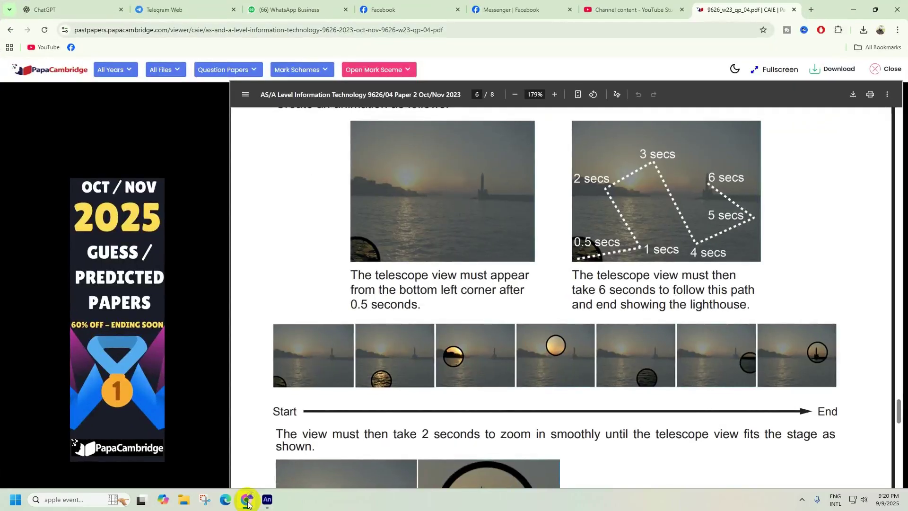
pyautogui.click(249, 501)
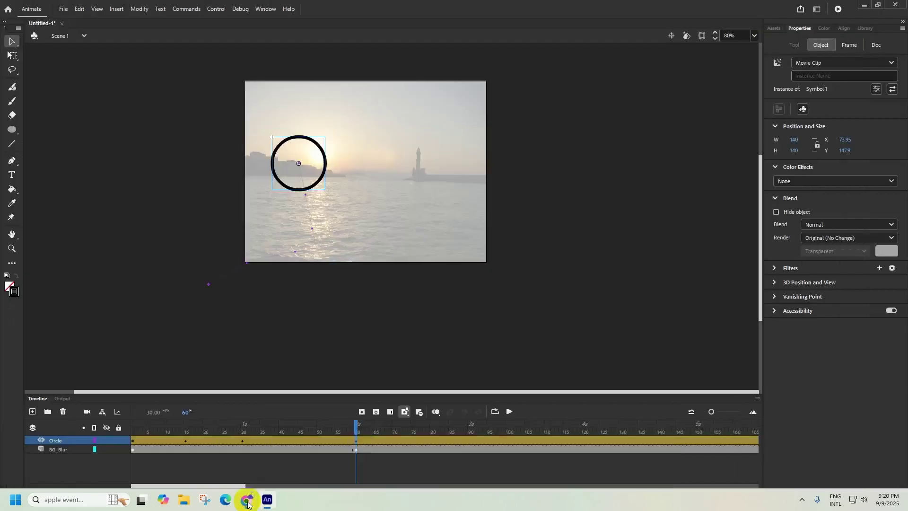
pyautogui.click(248, 502)
pyautogui.click(249, 501)
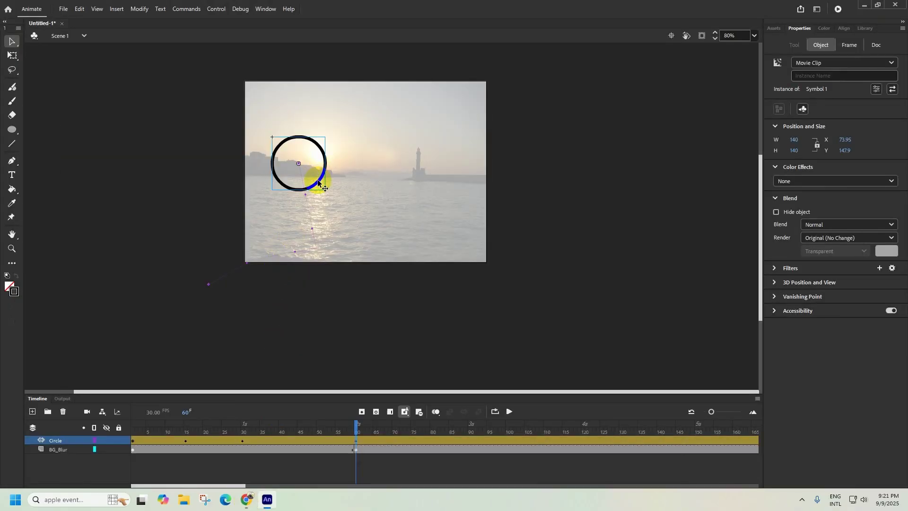
pyautogui.moveTo(317, 182); pyautogui.dragTo(320, 191)
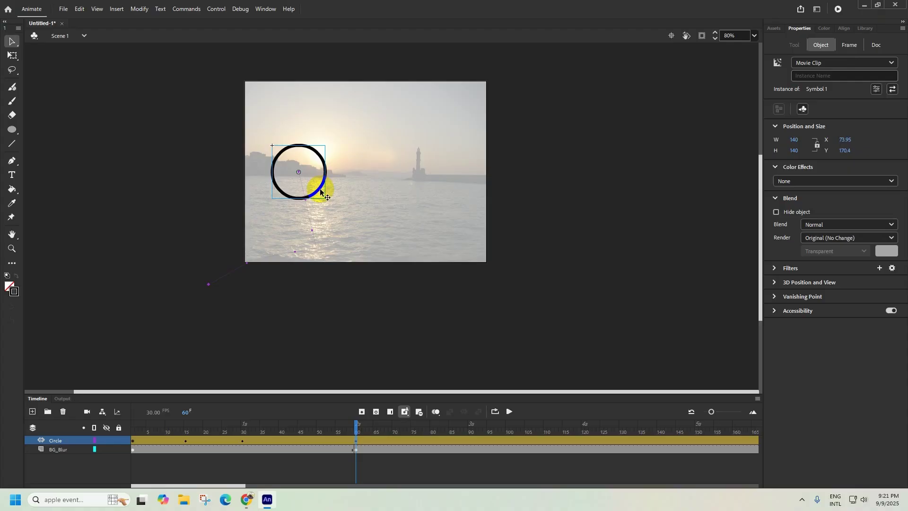
# Step: Compare the circle's position at frame 60 with the 2-second telescope view in the browser's exam paper
pyautogui.click(246, 502)
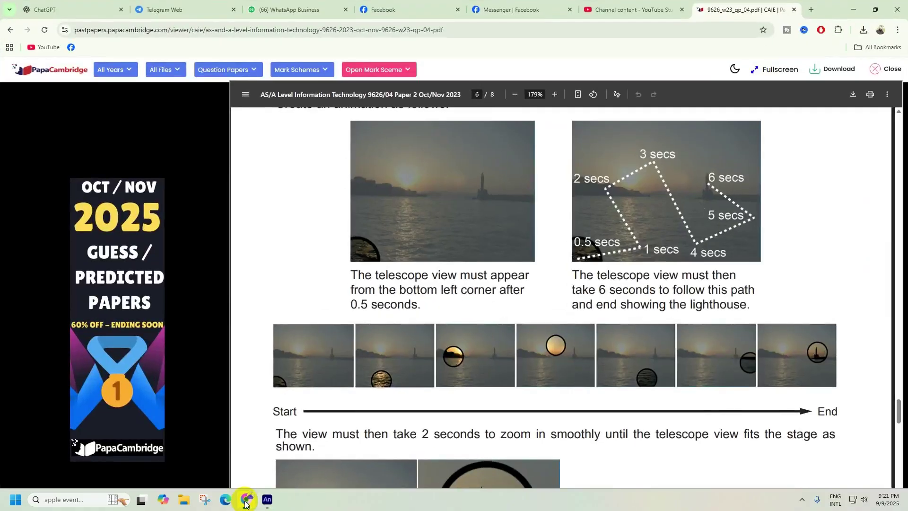
pyautogui.click(245, 501)
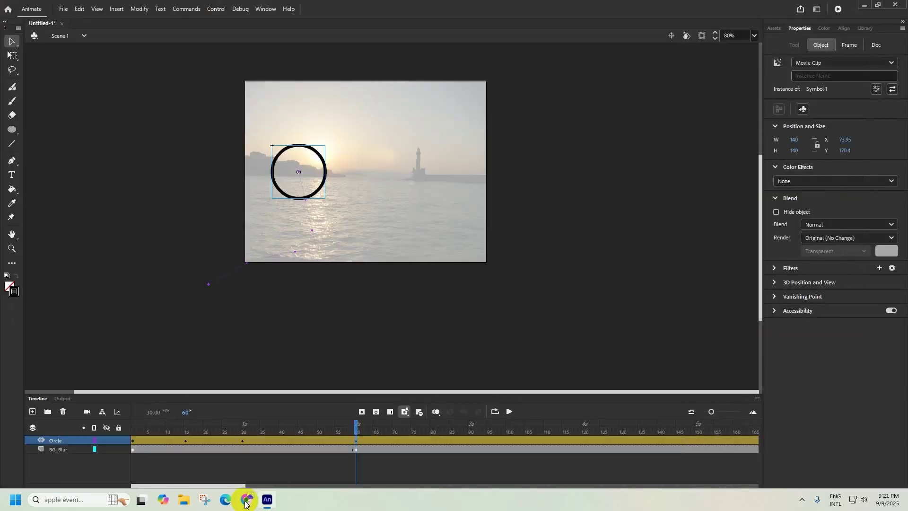
pyautogui.click(246, 502)
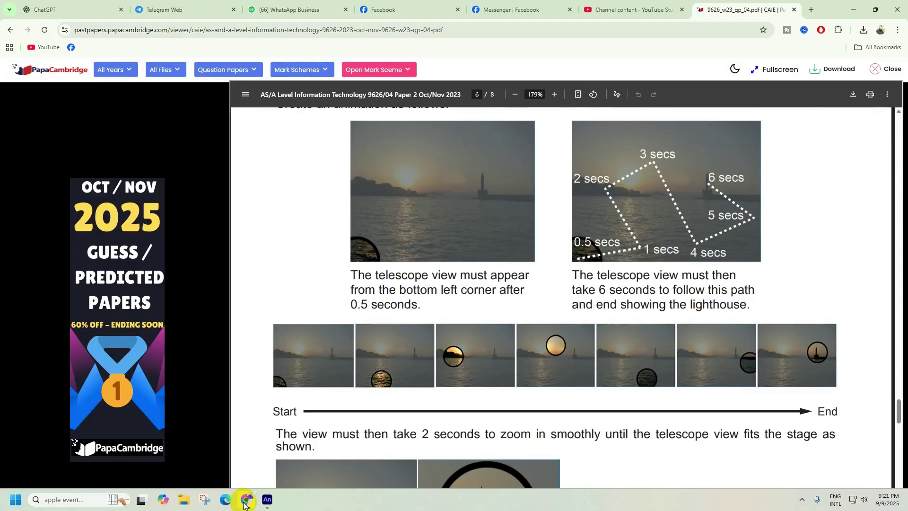
pyautogui.click(245, 504)
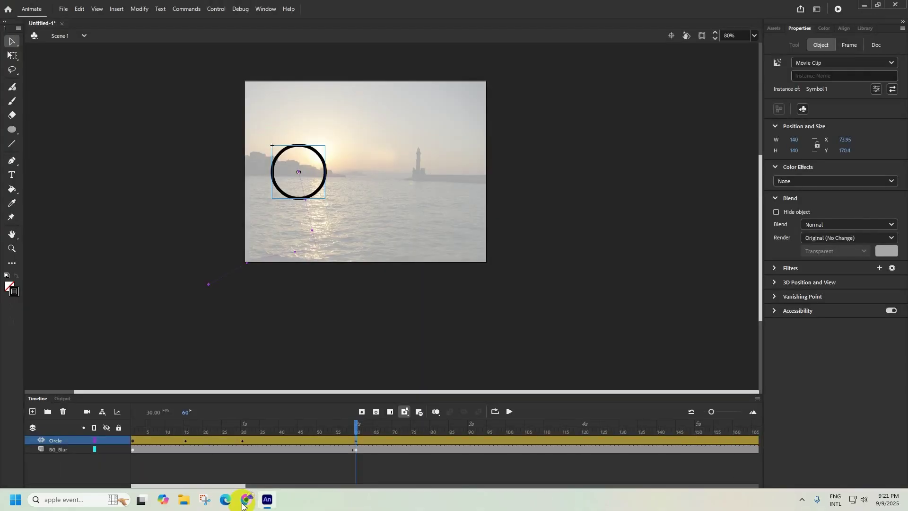
pyautogui.click(245, 504)
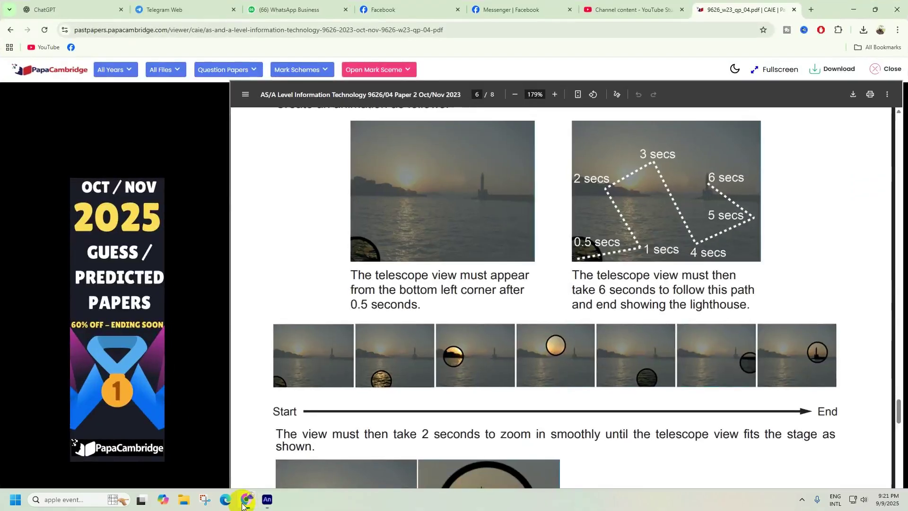
pyautogui.click(243, 504)
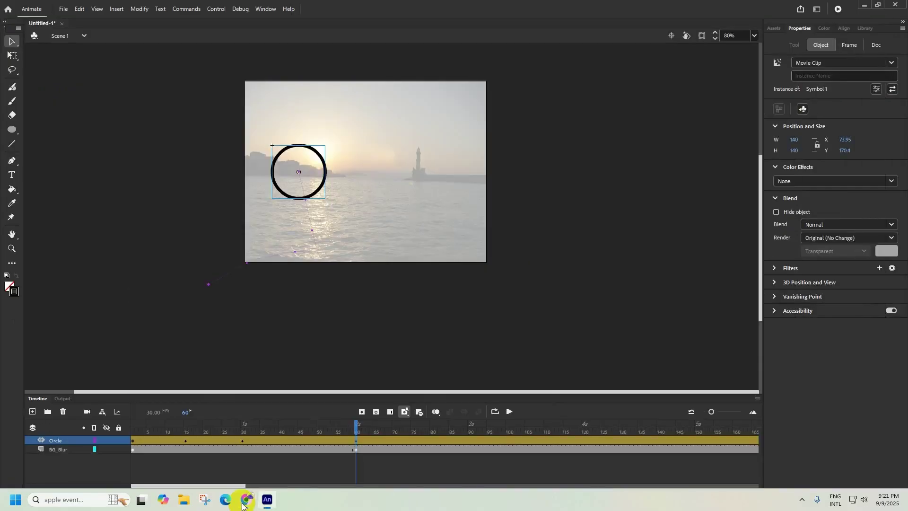
pyautogui.click(242, 504)
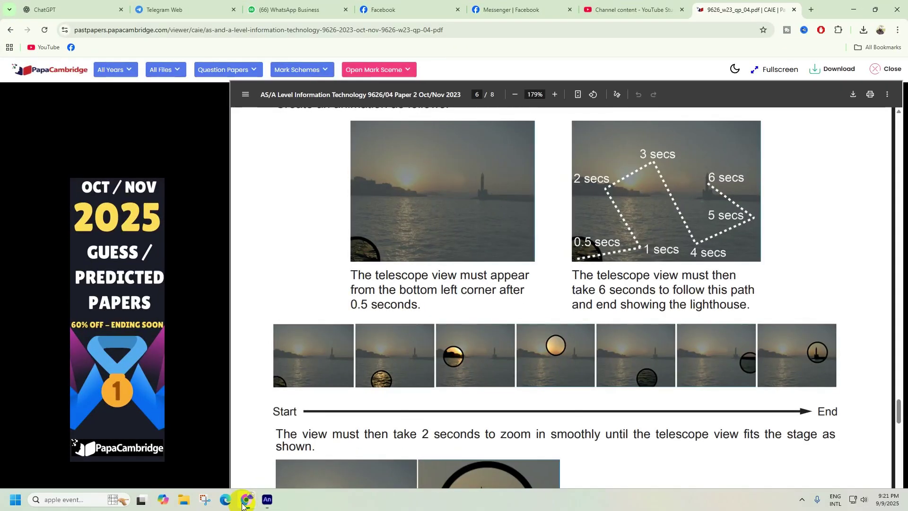
pyautogui.click(243, 504)
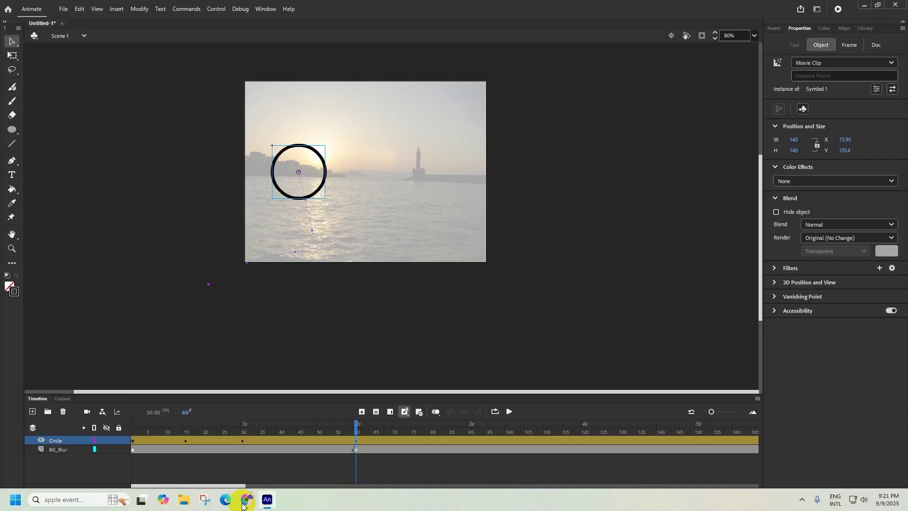
pyautogui.click(243, 504)
pyautogui.click(242, 504)
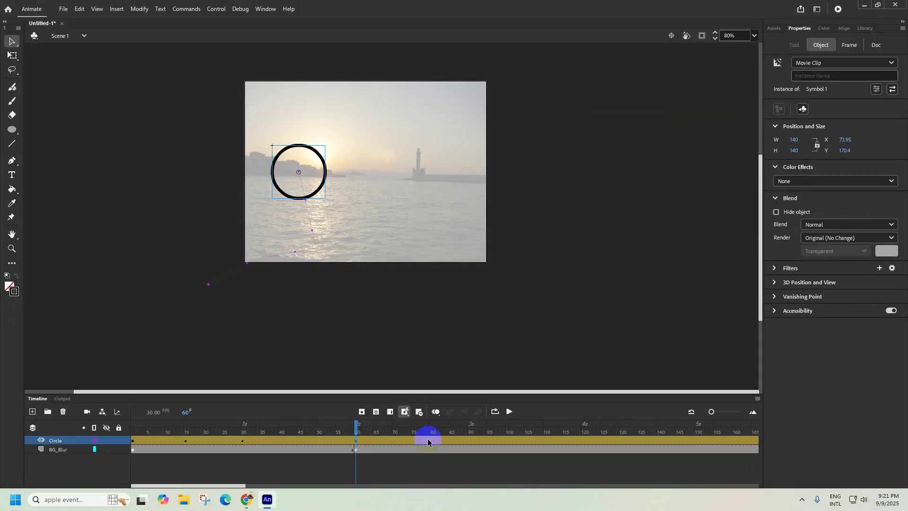
# Step: At frame 90, move the circle into the sky at about X 249, Y 69, following the exam paper's 3-second position
pyautogui.click(470, 423)
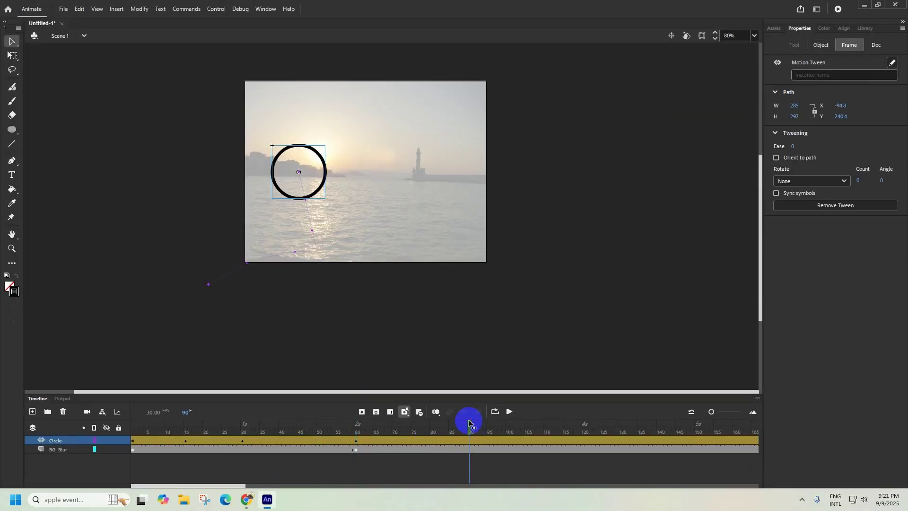
pyautogui.click(245, 501)
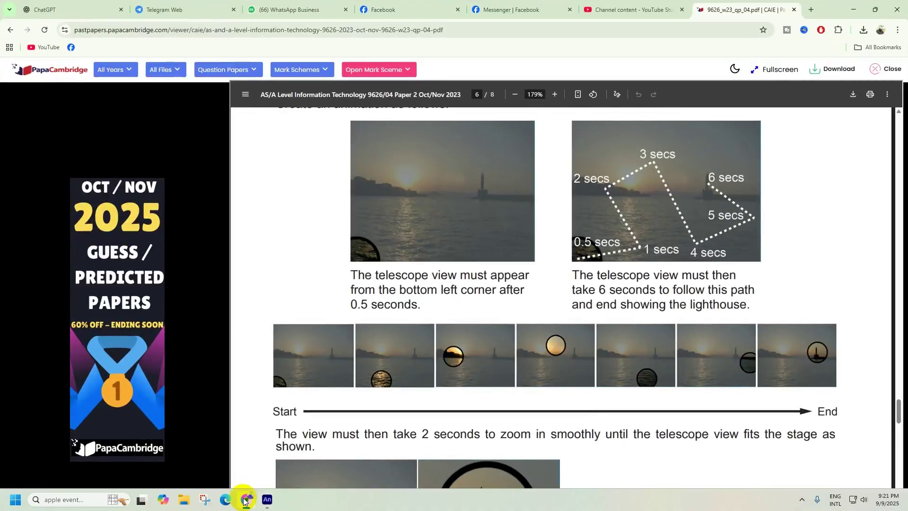
pyautogui.click(245, 502)
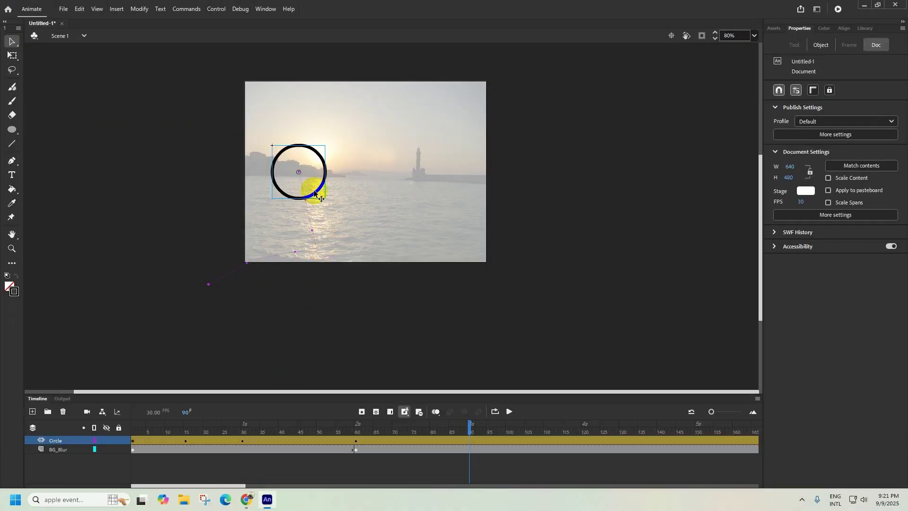
pyautogui.moveTo(317, 193); pyautogui.dragTo(384, 152)
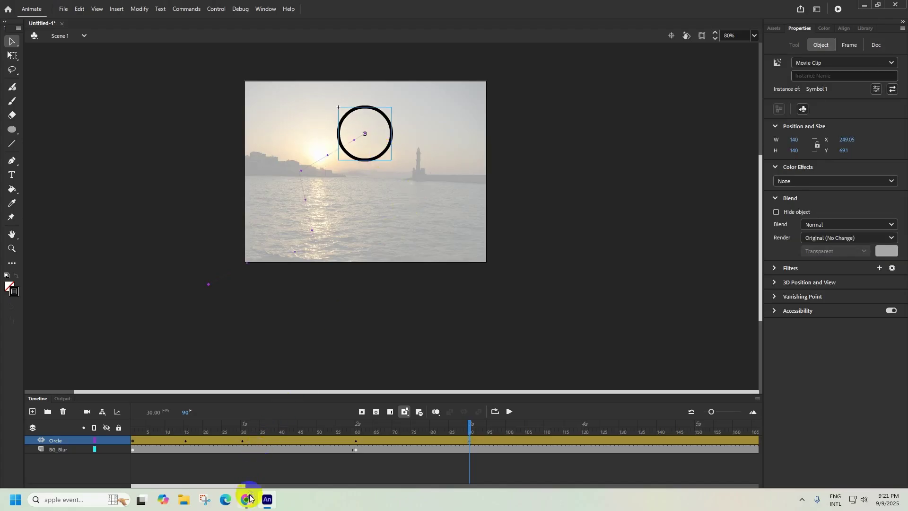
# Step: Lower the circle at frame 90 to about Y 85 and check it against the exam paper's 3-second view
pyautogui.click(249, 497)
pyautogui.click(250, 498)
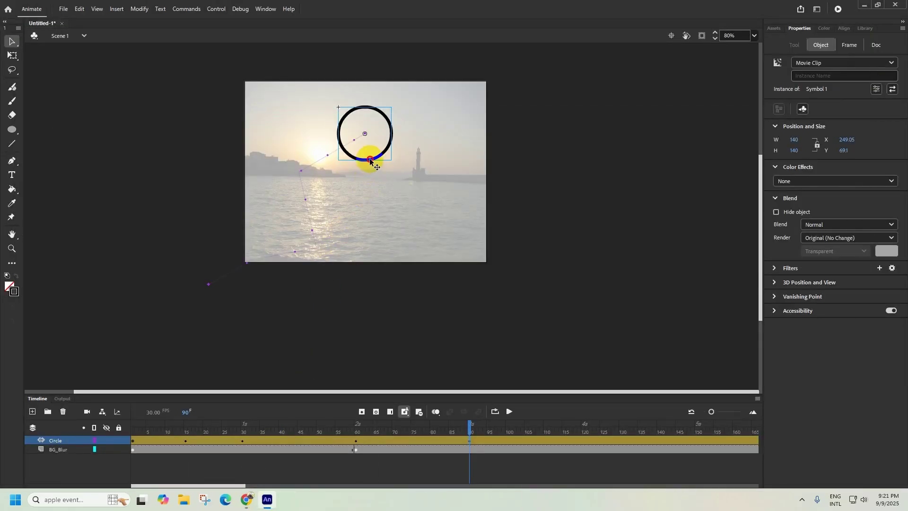
pyautogui.moveTo(370, 160); pyautogui.dragTo(370, 166)
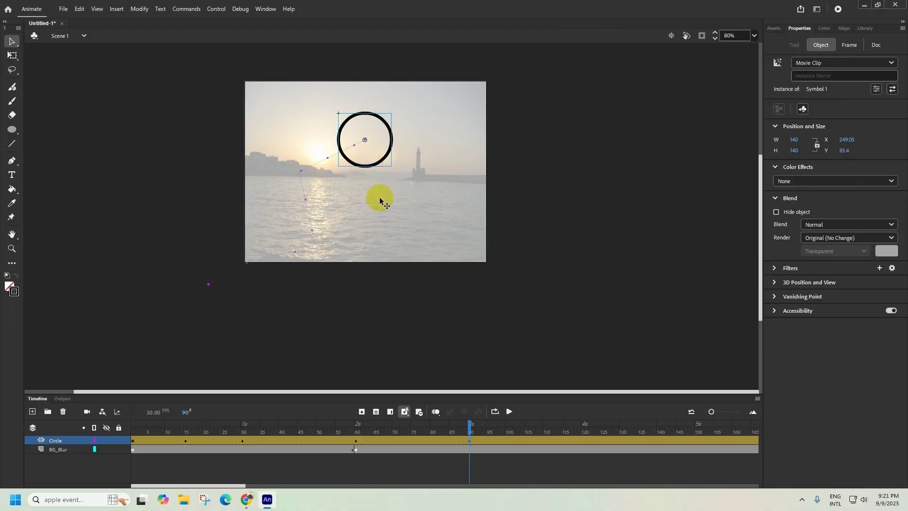
pyautogui.click(247, 499)
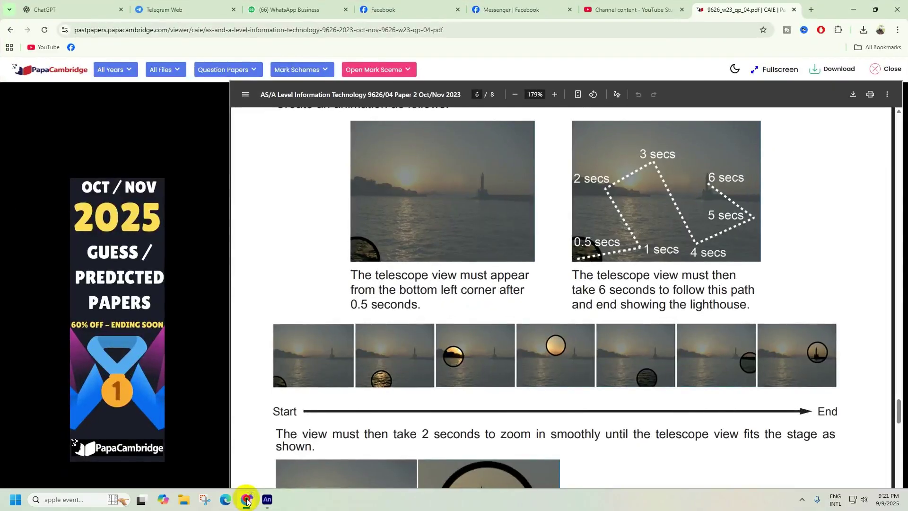
pyautogui.click(246, 499)
# Step: At frame 120, move the circle down into the water at about X 312, Y 351, following the exam paper's 4-second position
pyautogui.click(246, 501)
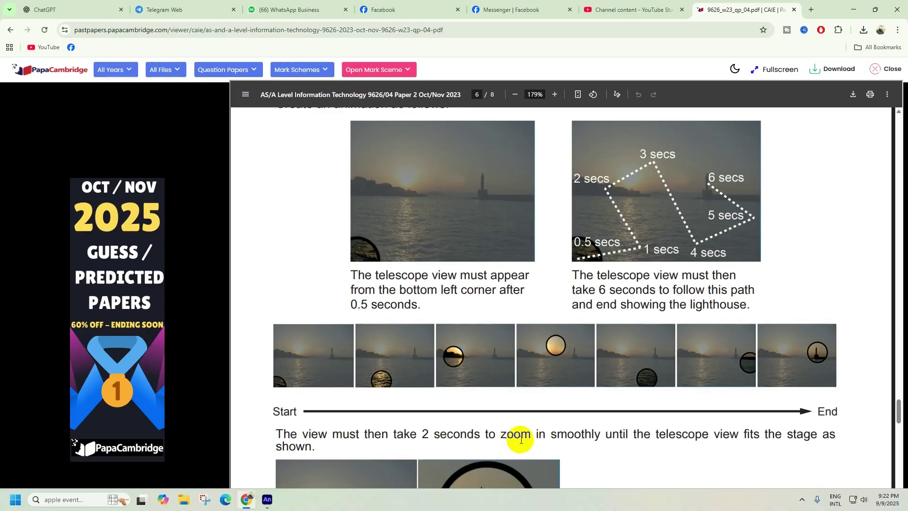
pyautogui.click(647, 375)
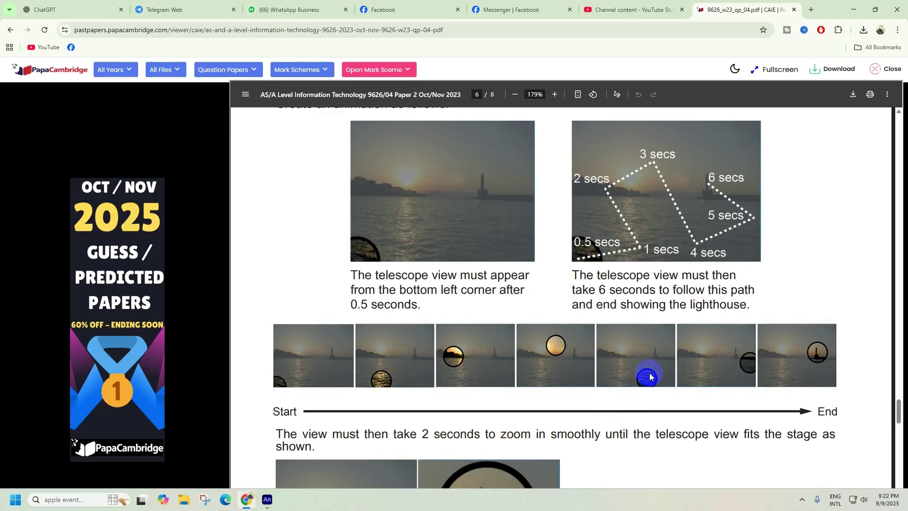
pyautogui.click(267, 498)
pyautogui.click(584, 425)
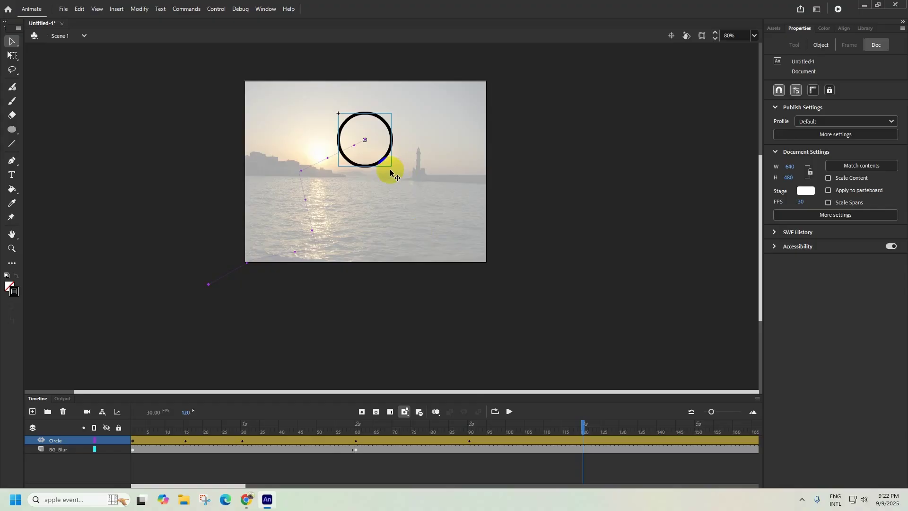
pyautogui.click(246, 499)
pyautogui.click(267, 500)
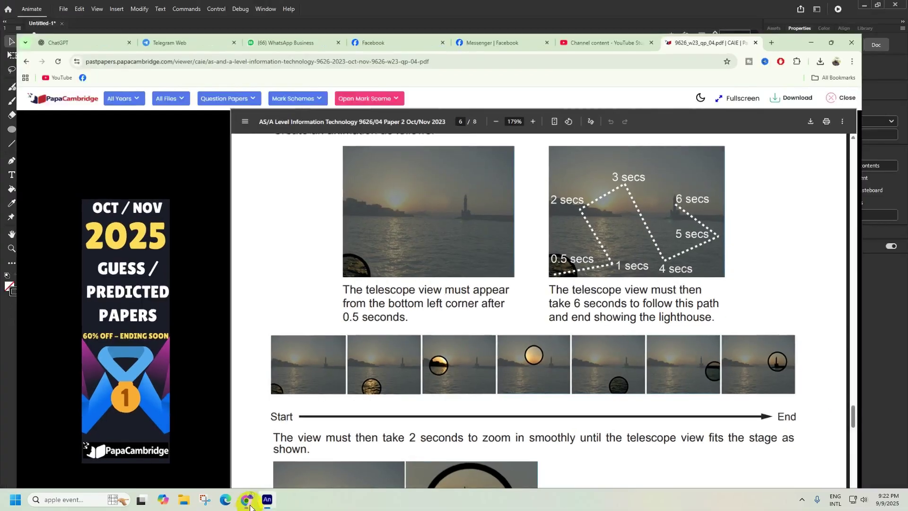
pyautogui.moveTo(371, 168); pyautogui.dragTo(395, 266)
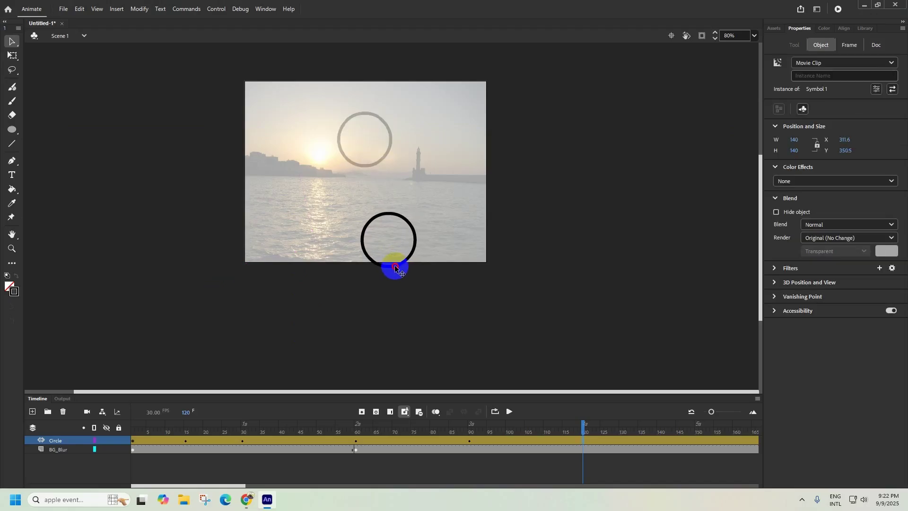
# Step: Compare with the exam paper's 4-second view and shift the circle at frame 120 to about X 299, Y 363
pyautogui.click(246, 499)
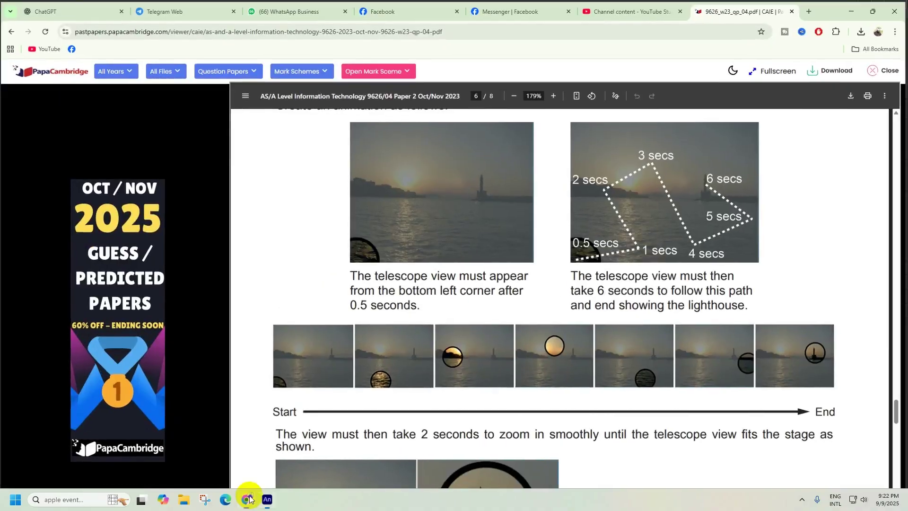
pyautogui.click(267, 499)
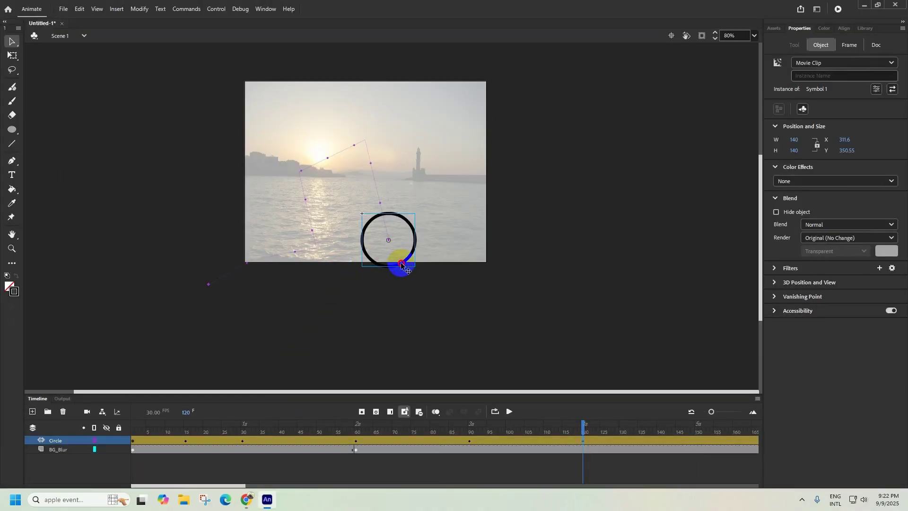
pyautogui.moveTo(402, 262); pyautogui.dragTo(396, 265)
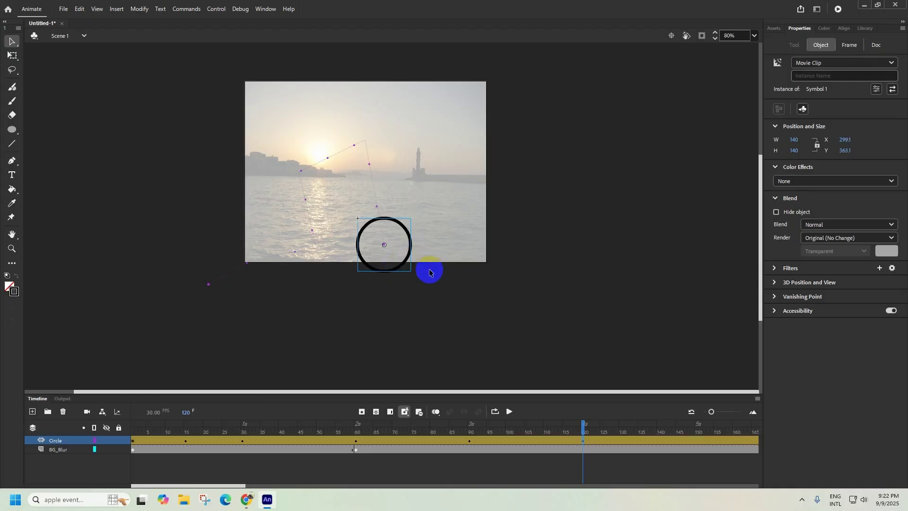
# Step: Nudge the circle at frame 120 to about X 307 and check it against the exam paper's 4-second view
pyautogui.click(246, 504)
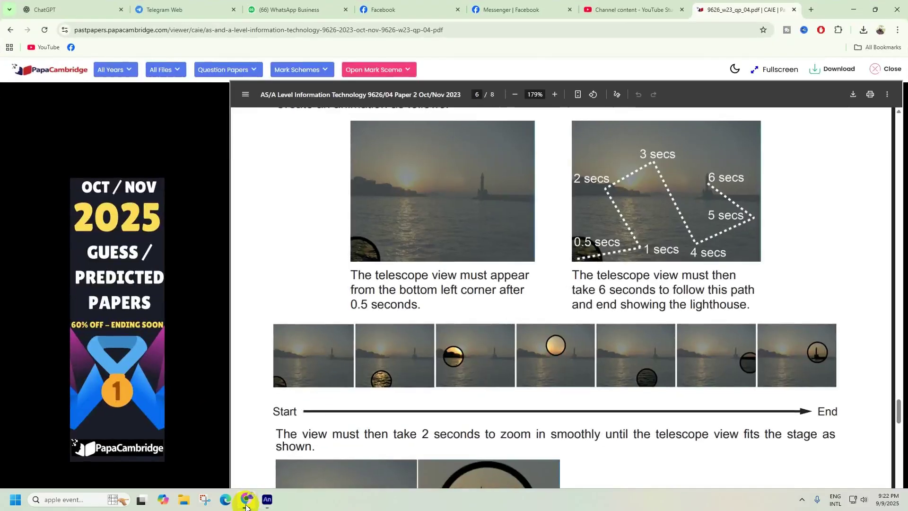
pyautogui.click(246, 505)
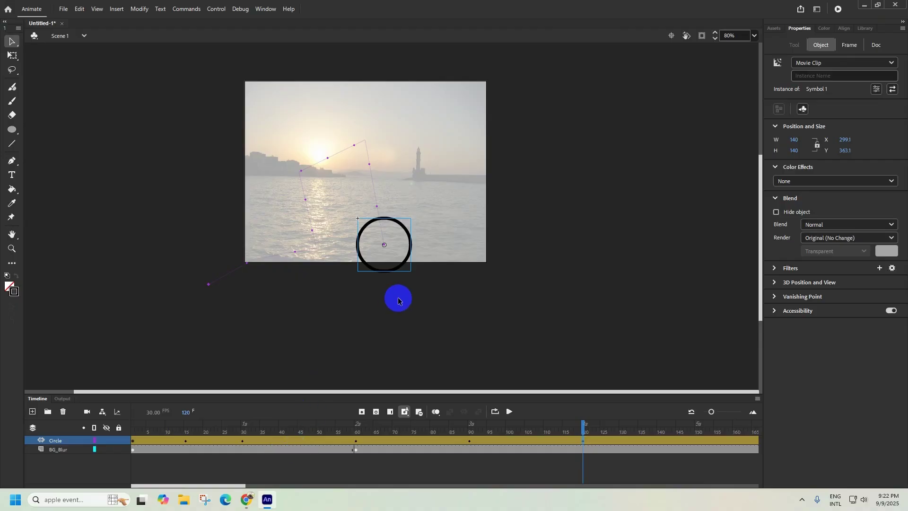
pyautogui.click(403, 266)
pyautogui.moveTo(403, 267); pyautogui.dragTo(403, 271)
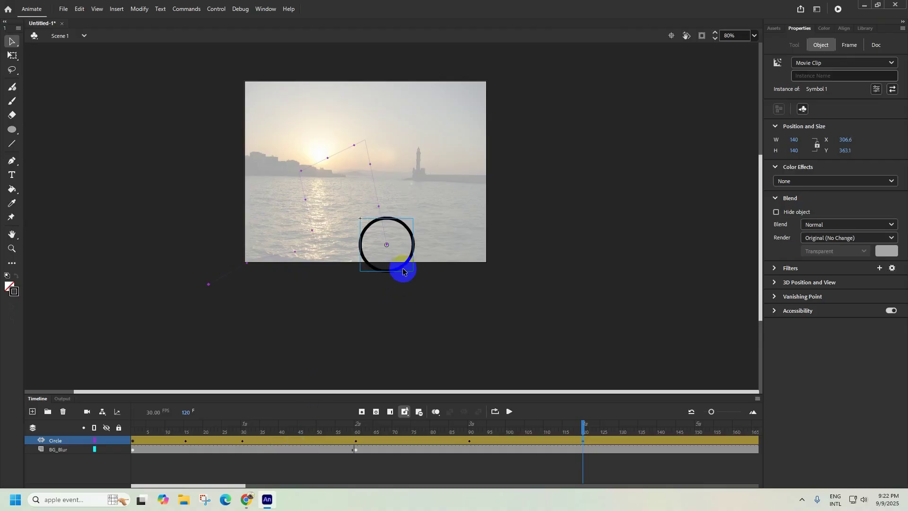
pyautogui.click(248, 500)
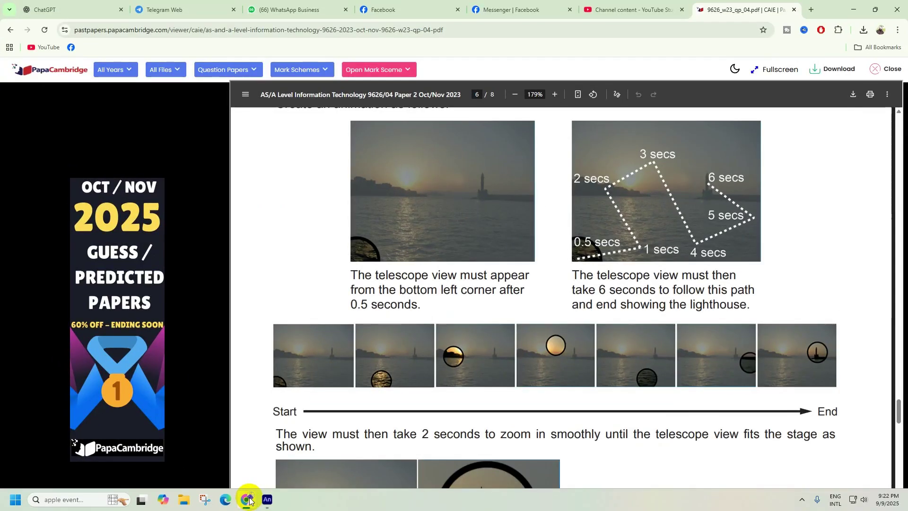
pyautogui.click(250, 500)
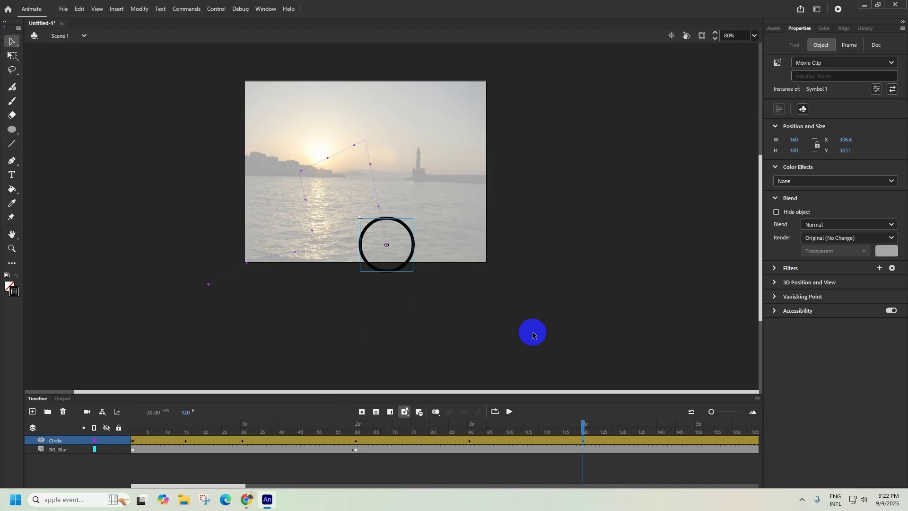
# Step: At frame 150, move the circle onto the stage's right edge at about X 518, Y 213, matching the exam paper's 5-second view
pyautogui.click(697, 427)
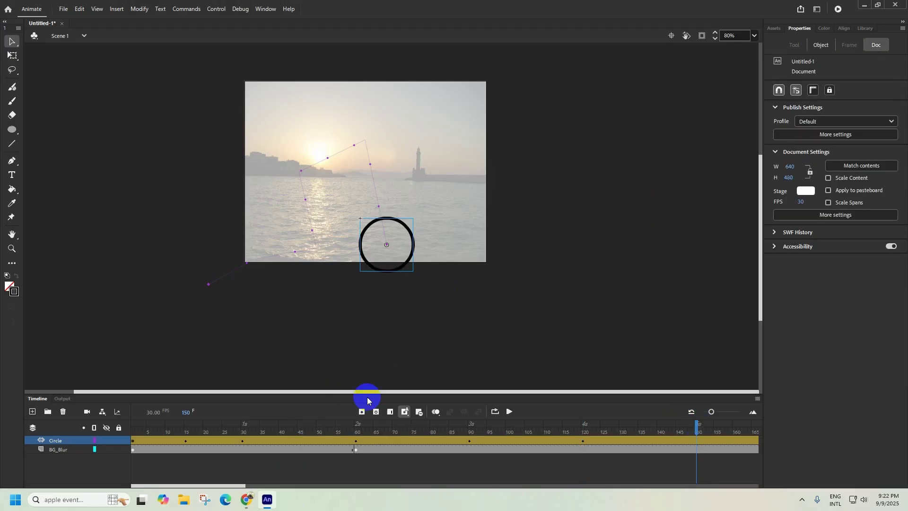
pyautogui.click(245, 502)
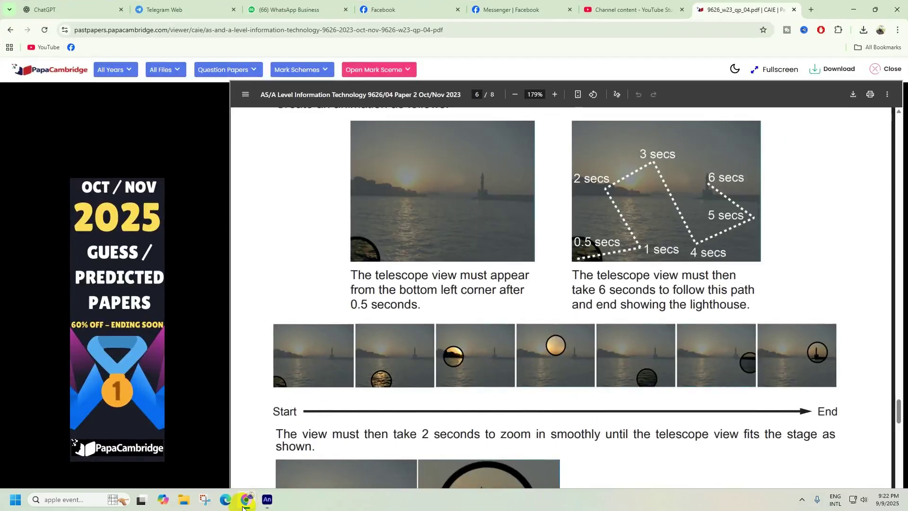
pyautogui.click(243, 502)
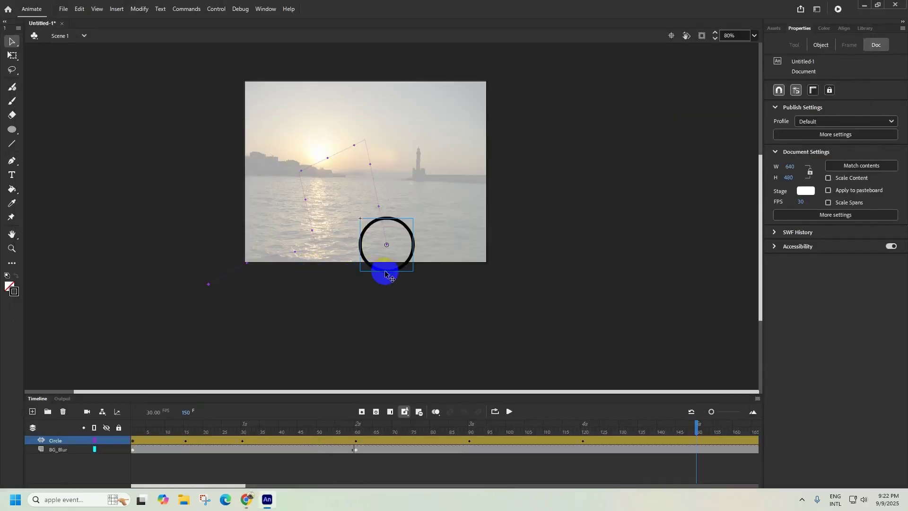
pyautogui.moveTo(386, 274); pyautogui.dragTo(466, 217)
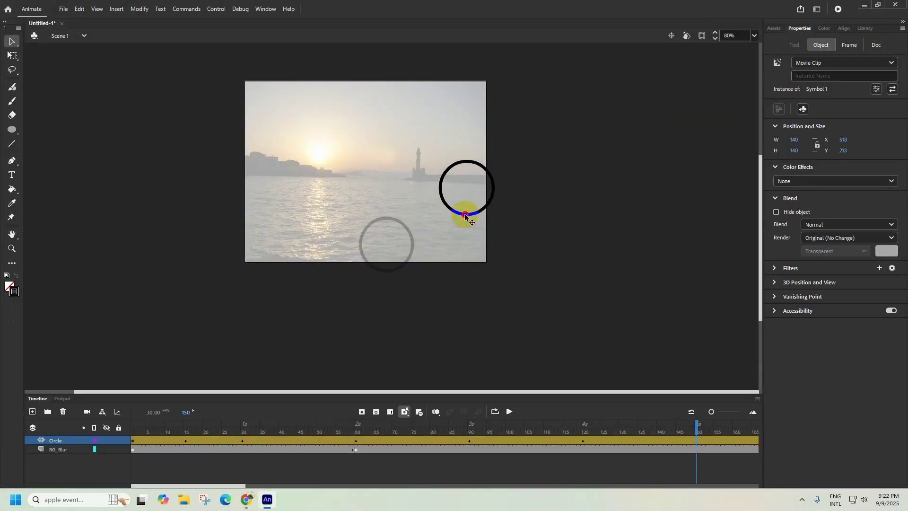
pyautogui.click(802, 500)
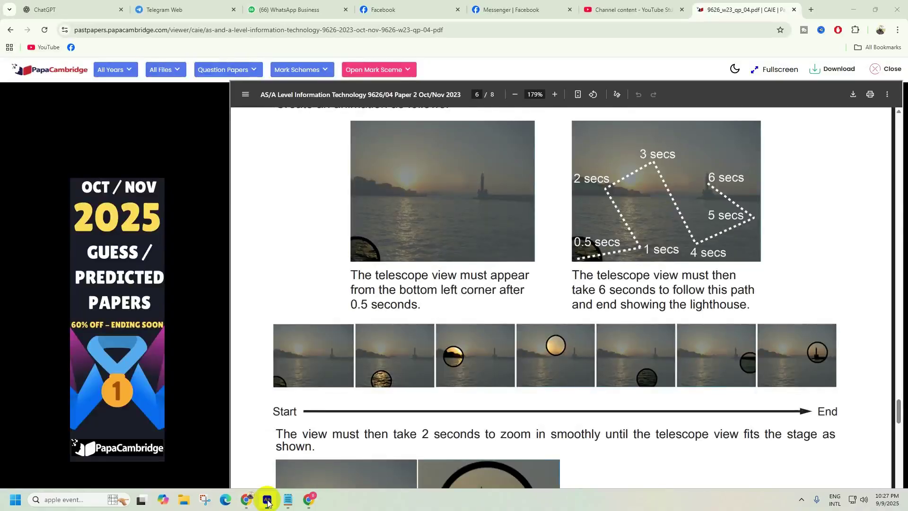
pyautogui.click(267, 500)
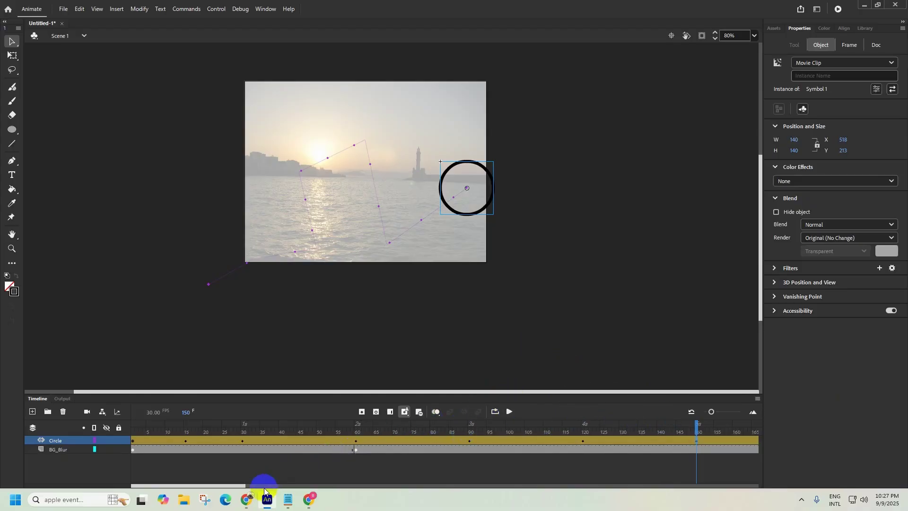
pyautogui.click(246, 500)
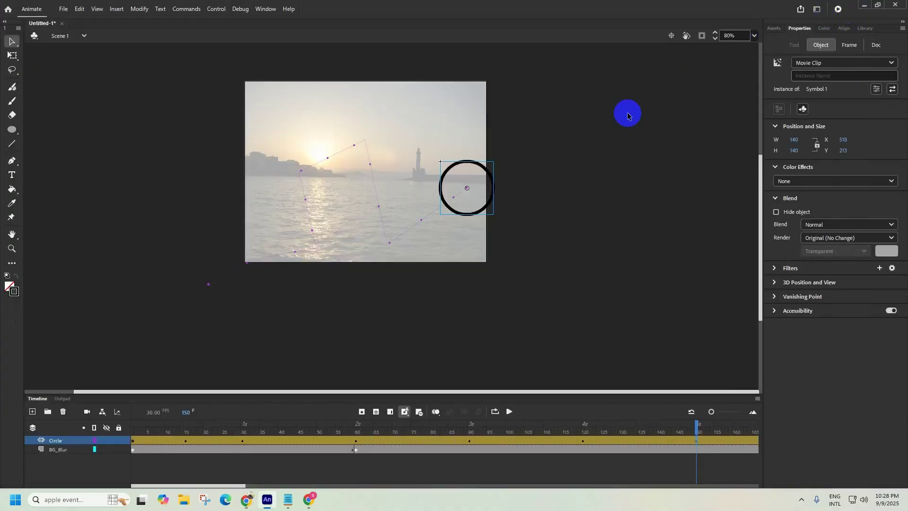
pyautogui.click(853, 9)
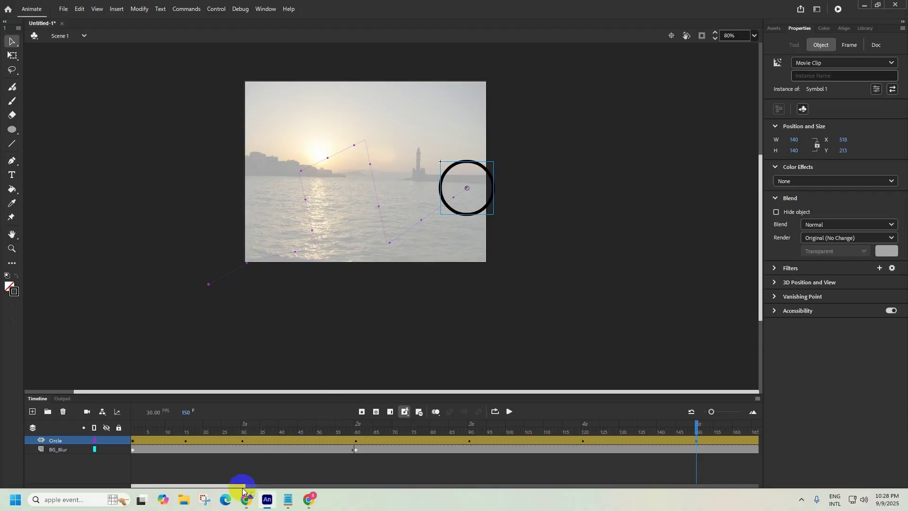
# Step: At frame 180, move the circle around the lighthouse at about X 392, Y 148, following the exam paper's 6-second position
pyautogui.moveTo(243, 490); pyautogui.dragTo(309, 487)
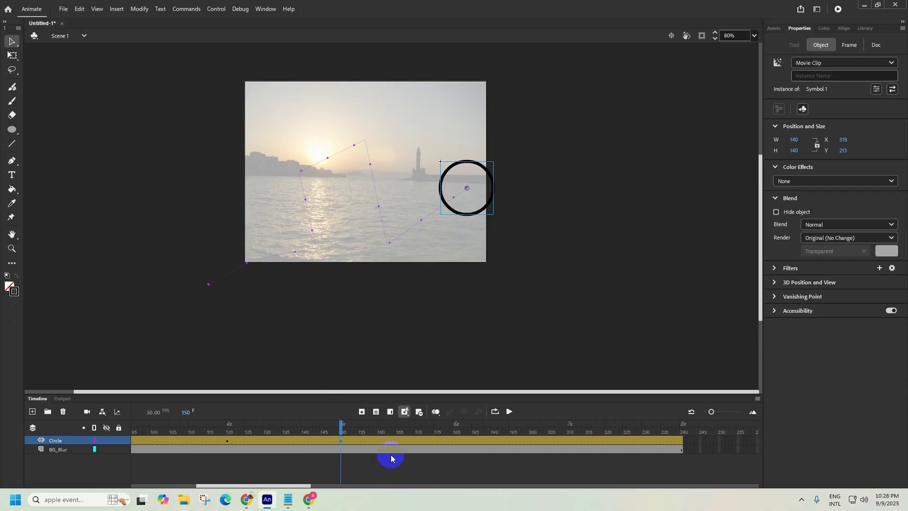
pyautogui.click(250, 500)
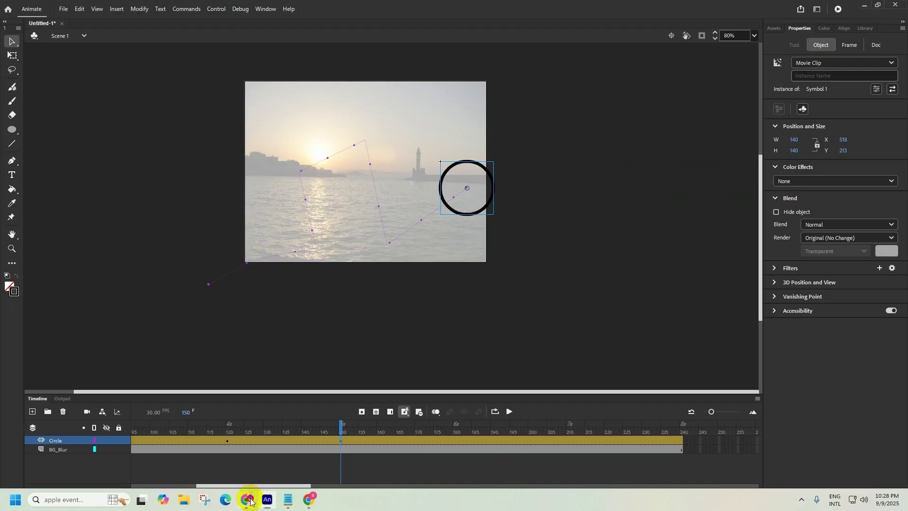
pyautogui.click(250, 501)
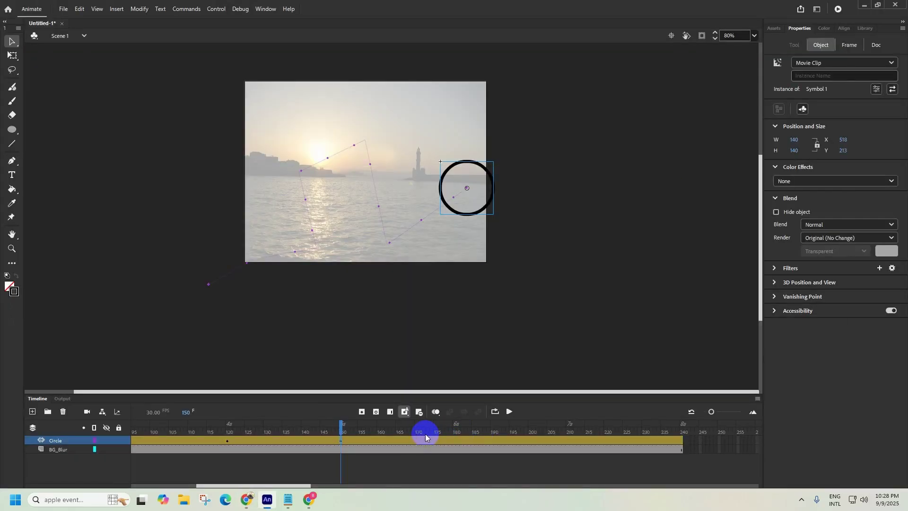
pyautogui.click(455, 428)
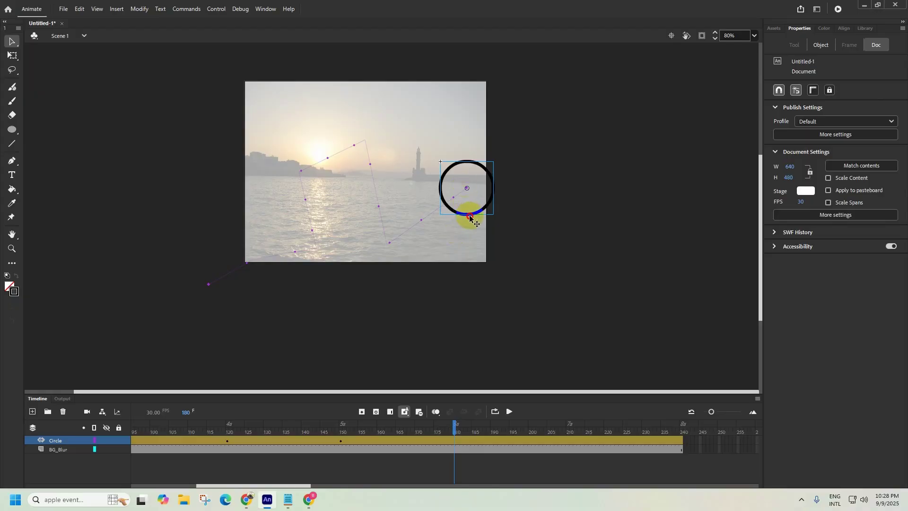
pyautogui.moveTo(470, 216); pyautogui.dragTo(422, 192)
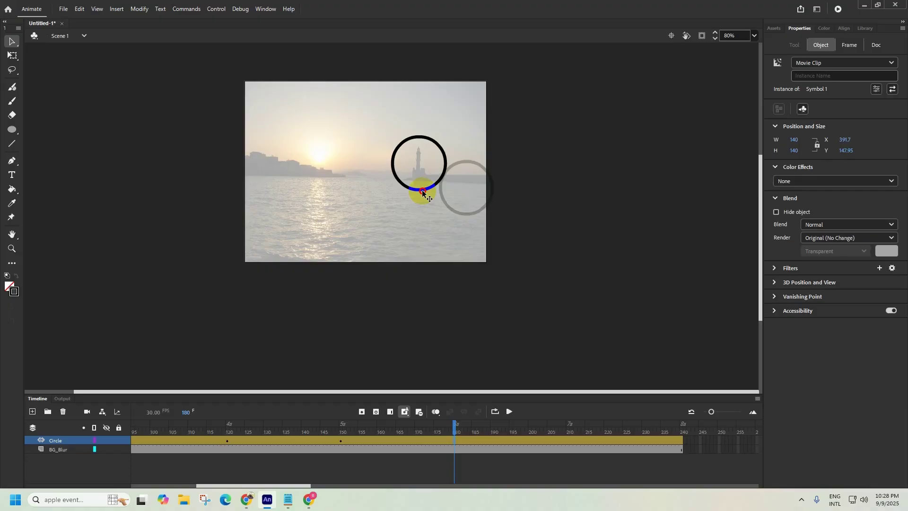
pyautogui.moveTo(422, 192); pyautogui.dragTo(424, 191)
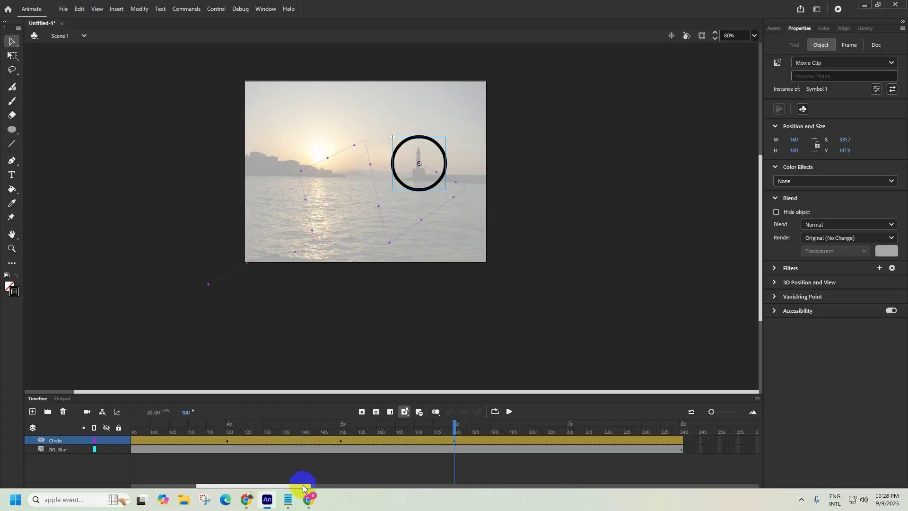
# Step: Play the animation from frame 1 to review the circle's complete path
pyautogui.moveTo(303, 487); pyautogui.dragTo(134, 418)
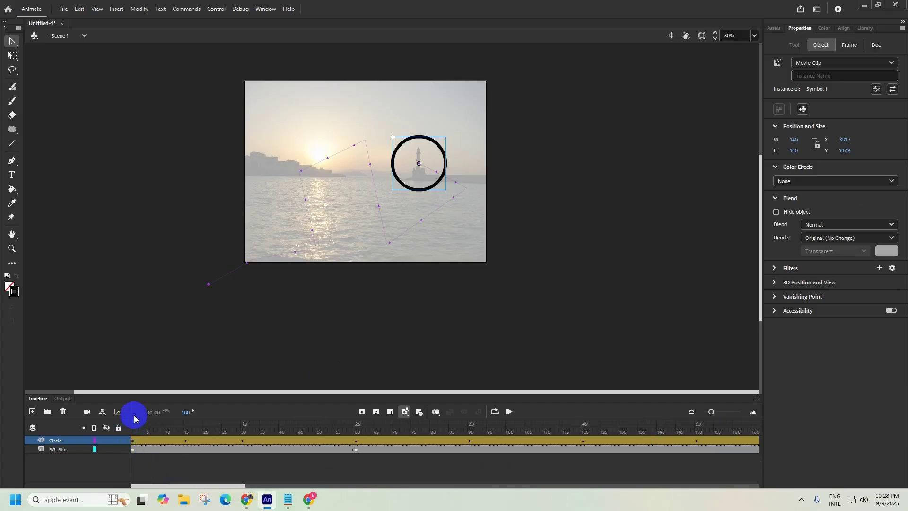
pyautogui.click(132, 426)
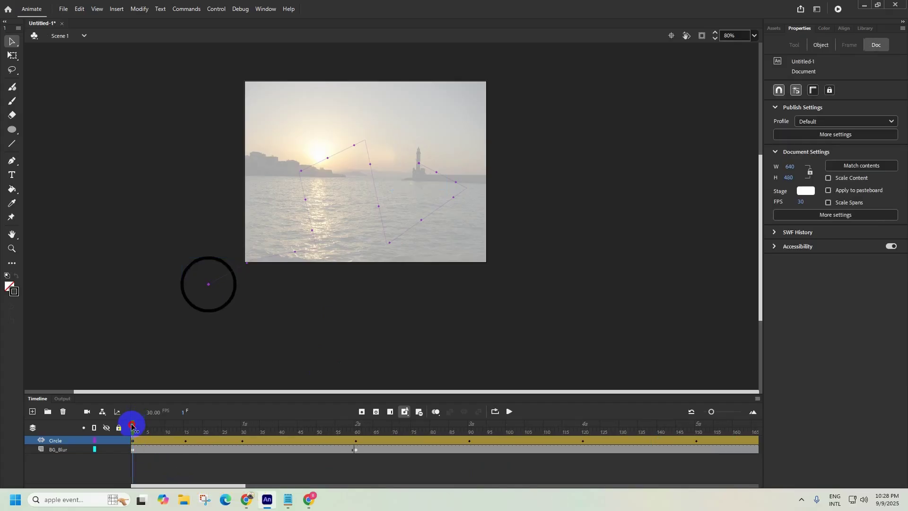
pyautogui.click(508, 412)
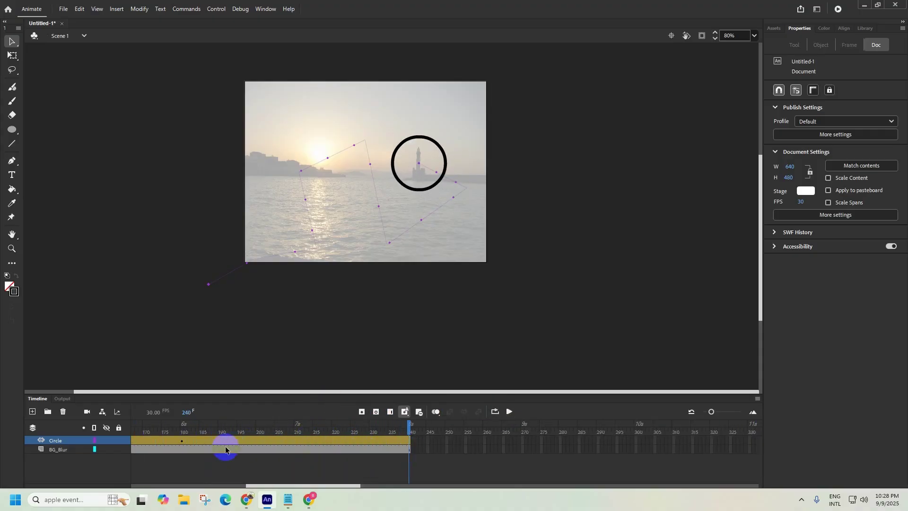
# Step: Return to frame 180 and inspect the remaining timeline span after the circle reaches the lighthouse
pyautogui.moveTo(330, 487); pyautogui.dragTo(299, 489)
pyautogui.click(345, 425)
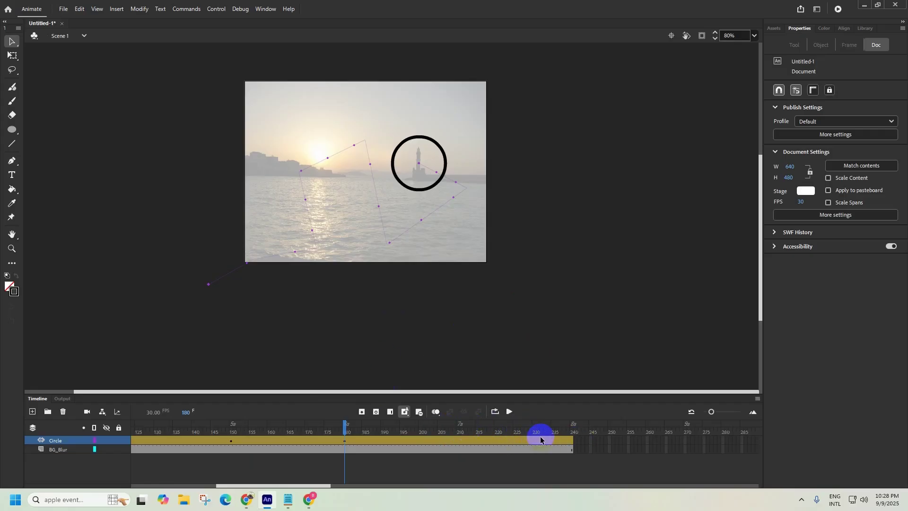
pyautogui.click(479, 235)
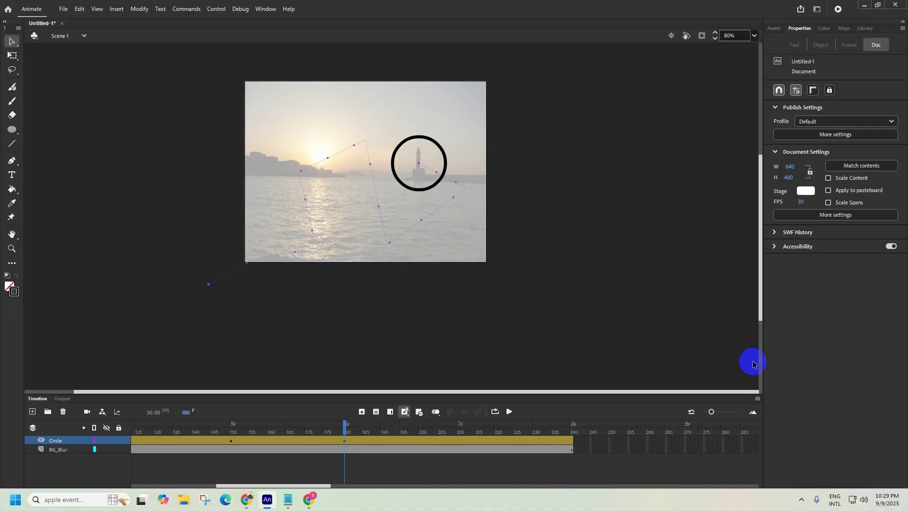
pyautogui.click(801, 499)
pyautogui.click(775, 473)
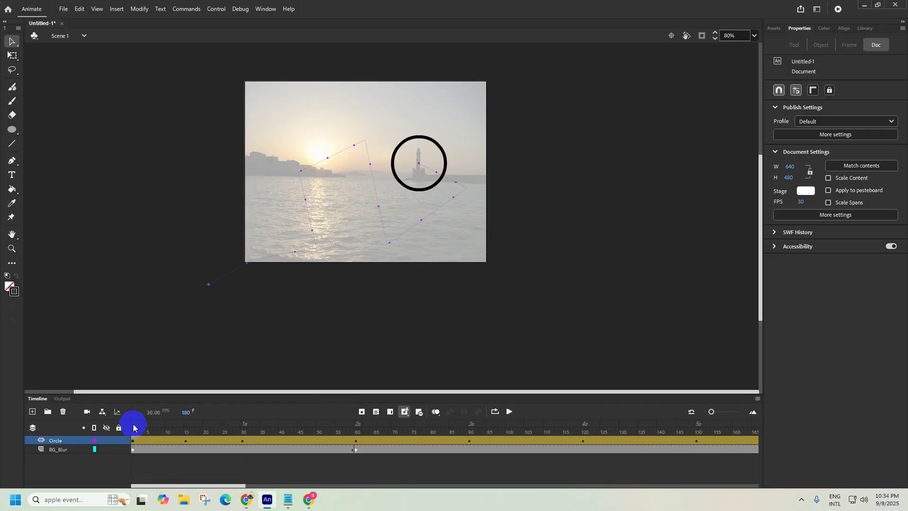
# Step: Go back to frame 1 and examine the telescope view sequence in the browser's exam paper
pyautogui.click(134, 426)
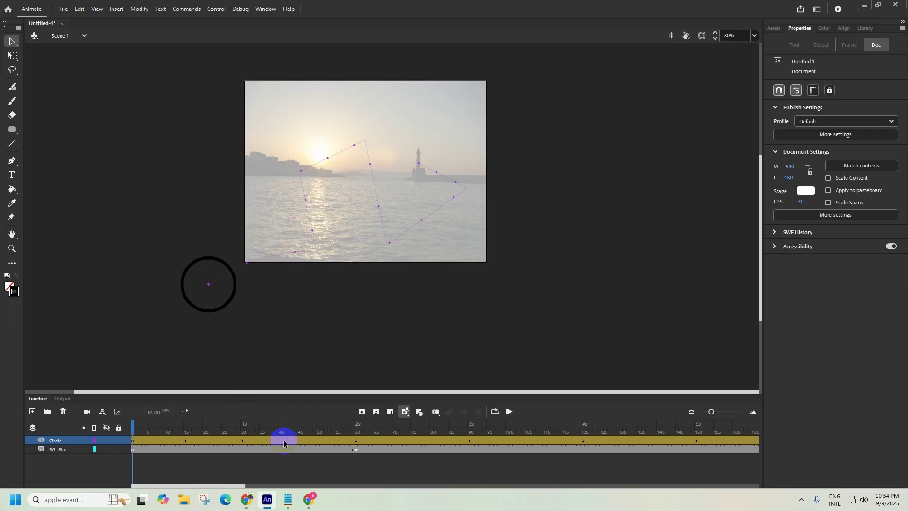
pyautogui.click(246, 500)
pyautogui.click(451, 367)
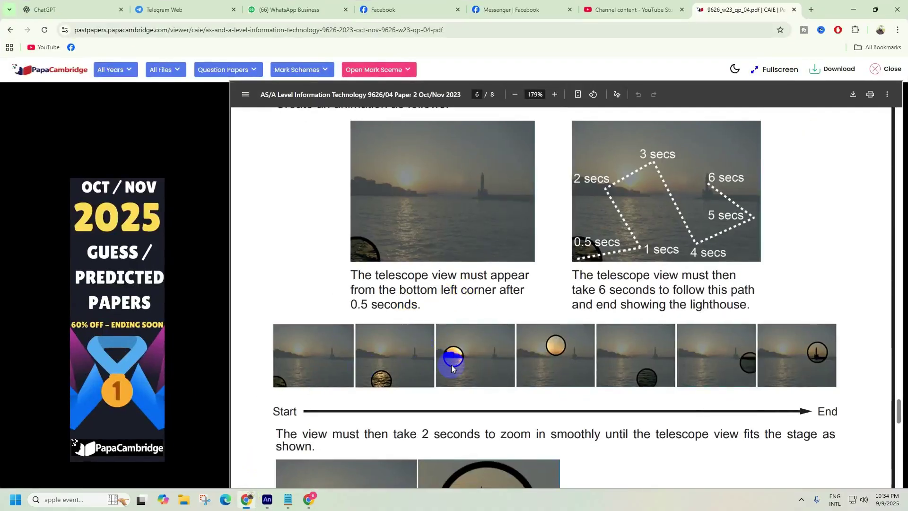
# Step: Check the fourth view in the exam paper's telescope sequence and return to the harbour animation in Adobe Animate
pyautogui.click(557, 345)
pyautogui.click(854, 9)
pyautogui.click(156, 376)
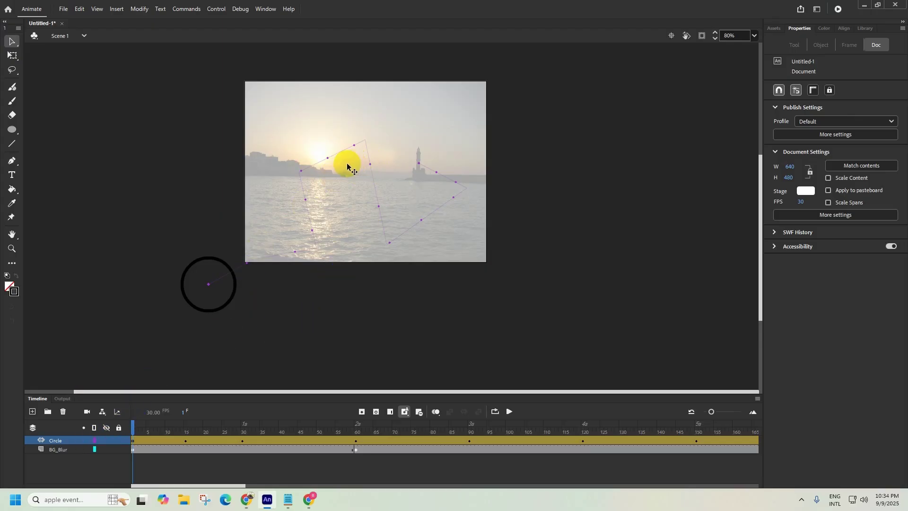
pyautogui.click(129, 386)
pyautogui.click(75, 440)
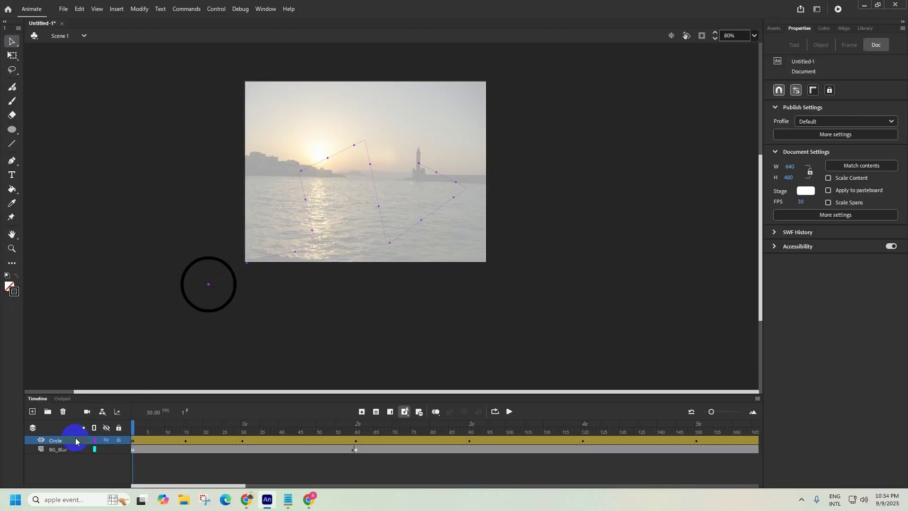
pyautogui.click(13, 292)
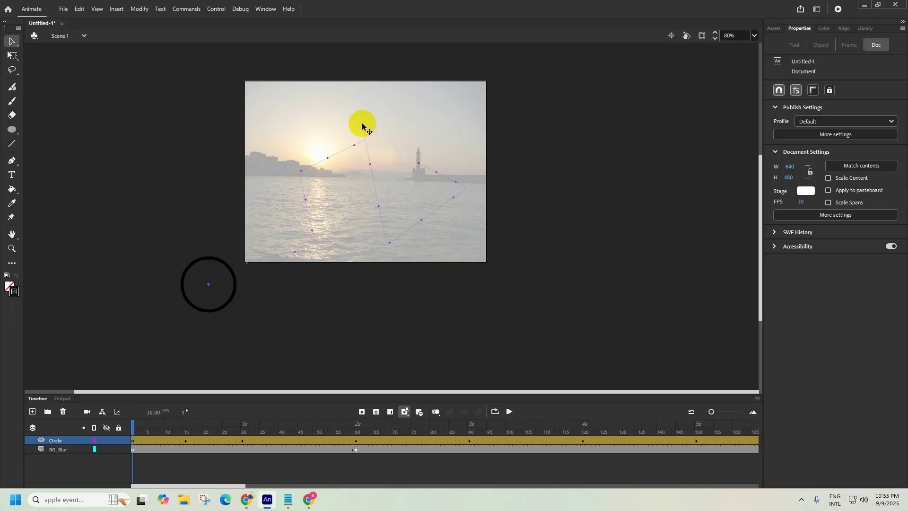
pyautogui.click(263, 330)
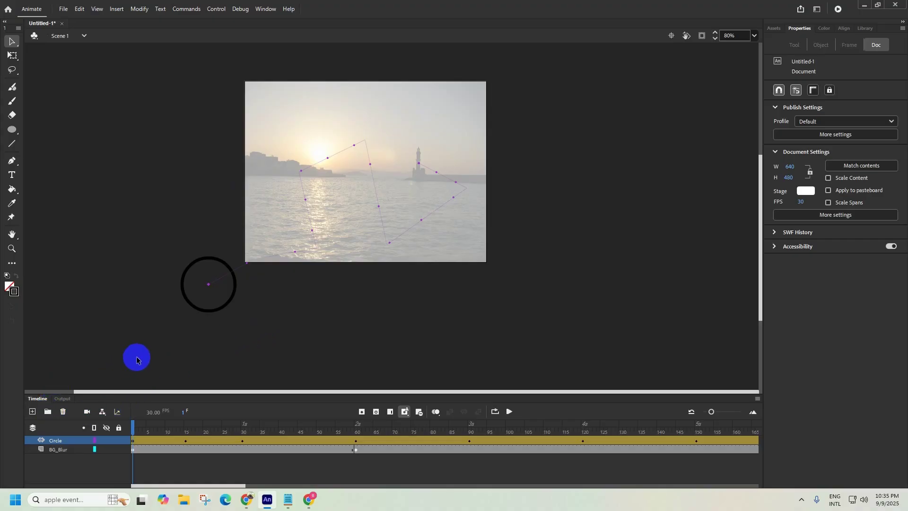
# Step: Add a new layer above the Circle layer and name it Clear_harbour
pyautogui.click(32, 413)
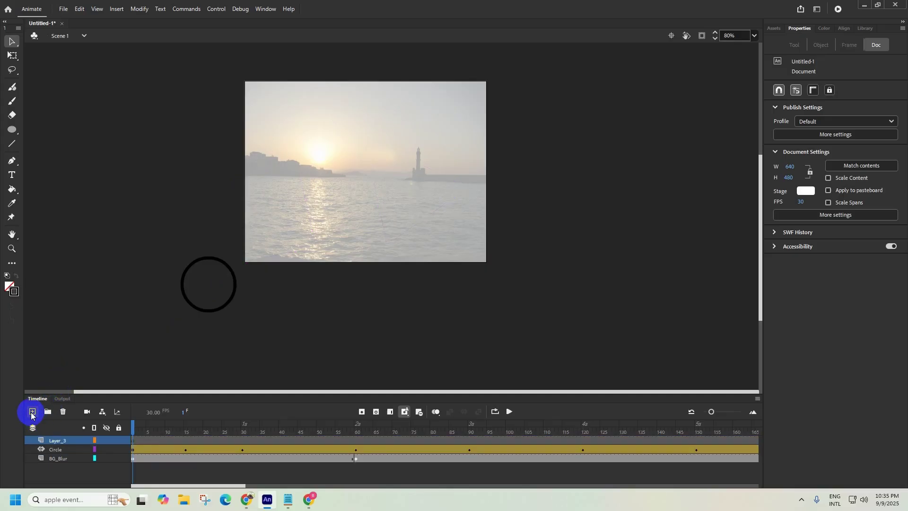
pyautogui.doubleClick(56, 441)
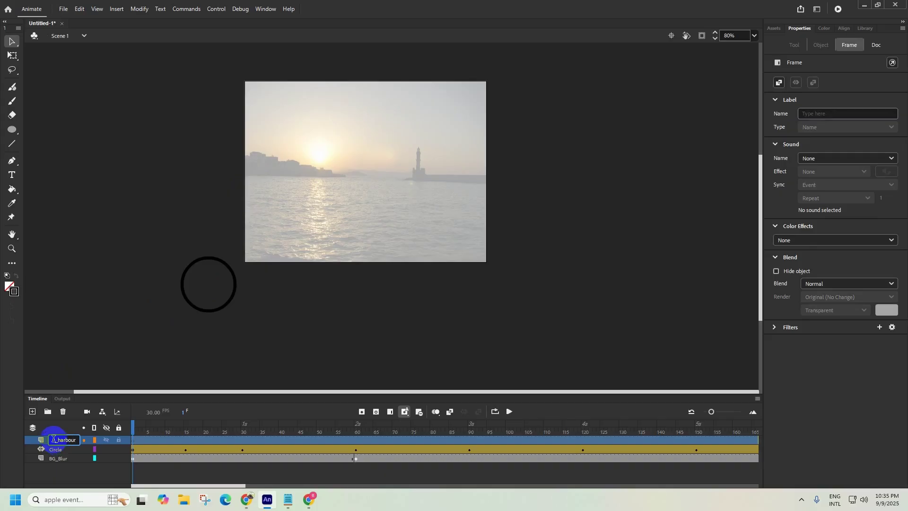
pyautogui.write('Clear_harbour')
pyautogui.click(96, 369)
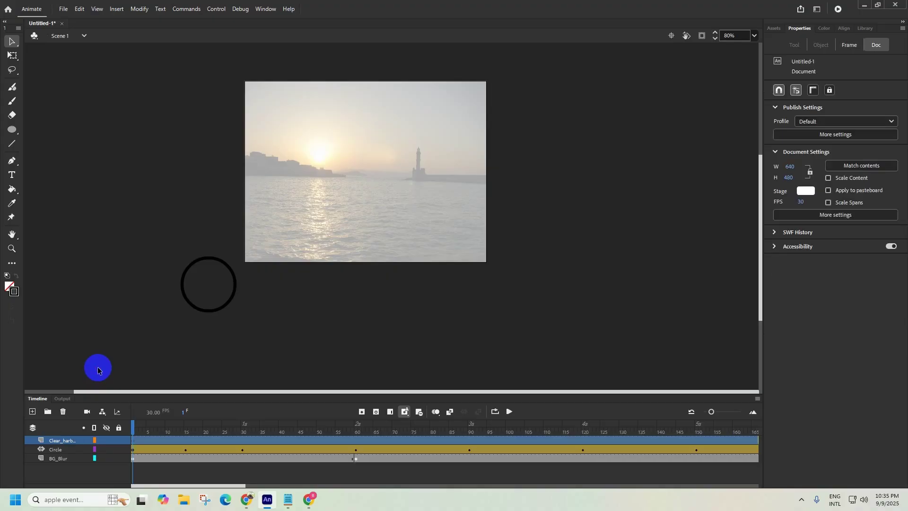
# Step: Place HarbourView.jpg from the library onto the stage at frame 1 of the Clear_harbour layer
pyautogui.click(70, 441)
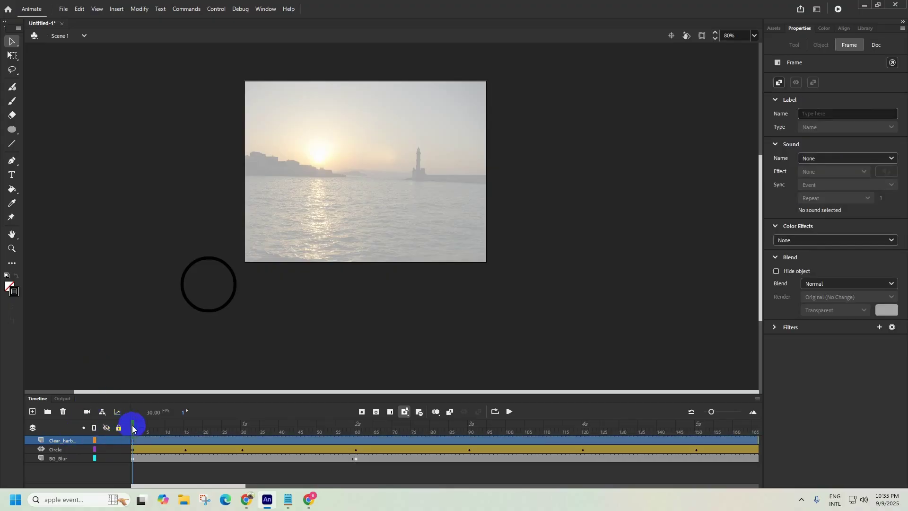
pyautogui.moveTo(133, 429)
pyautogui.mouseDown()
pyautogui.moveTo(142, 425)
pyautogui.moveTo(128, 424)
pyautogui.moveTo(134, 432)
pyautogui.mouseUp()
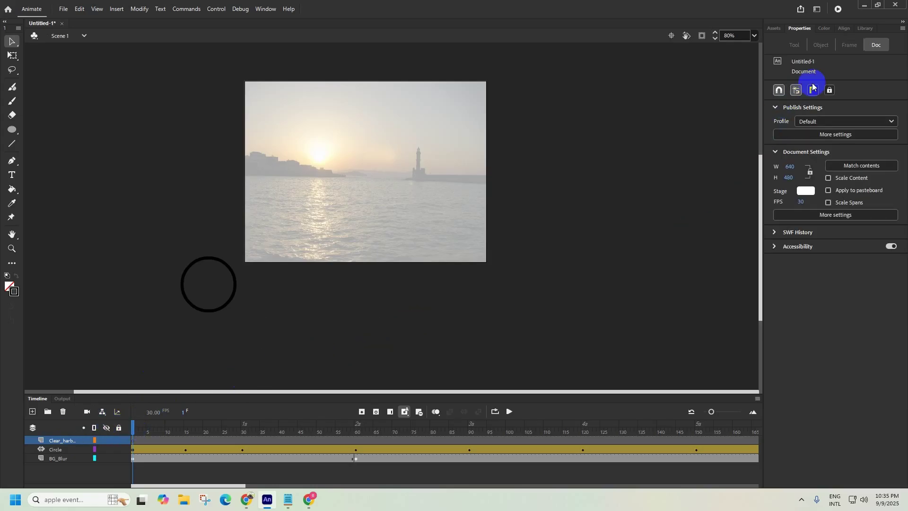
pyautogui.click(861, 29)
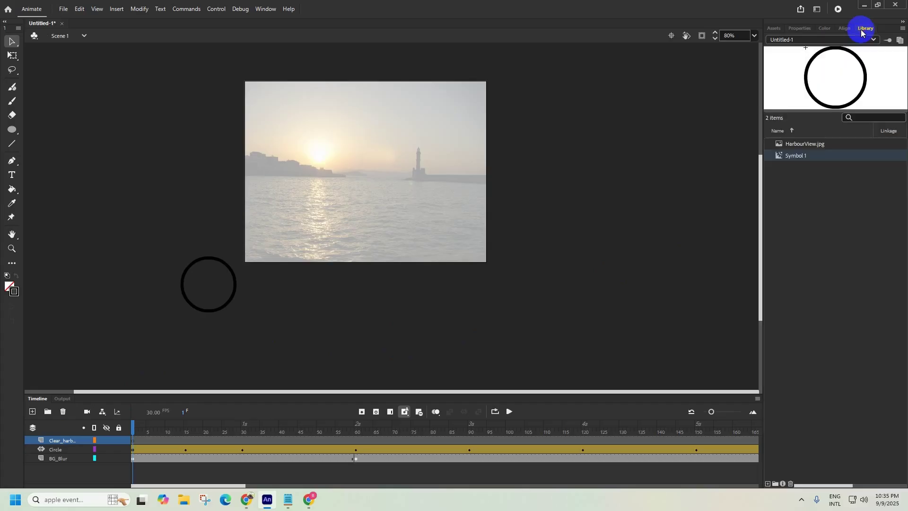
pyautogui.click(798, 148)
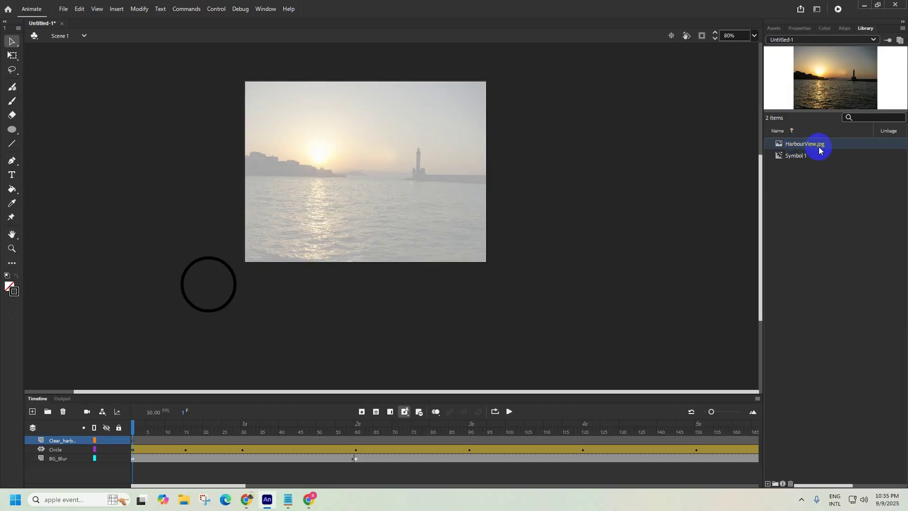
pyautogui.click(802, 155)
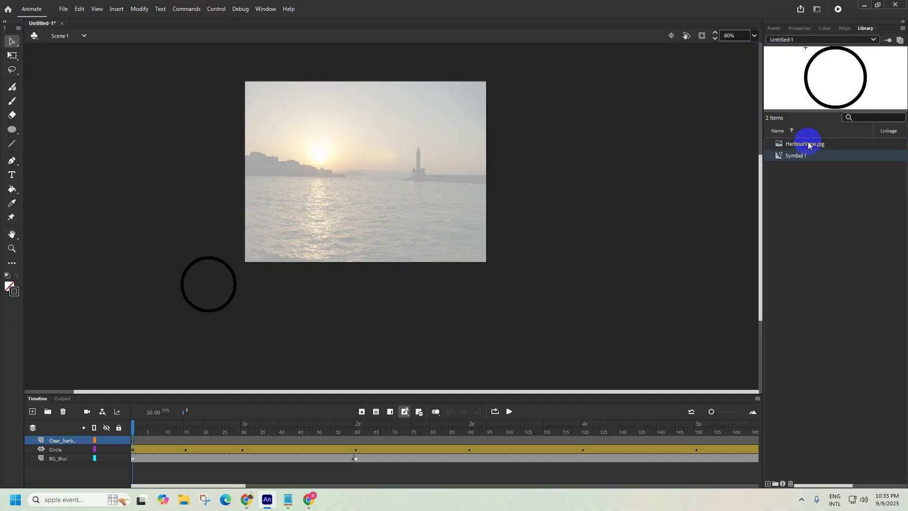
pyautogui.click(809, 145)
pyautogui.click(806, 155)
pyautogui.click(804, 147)
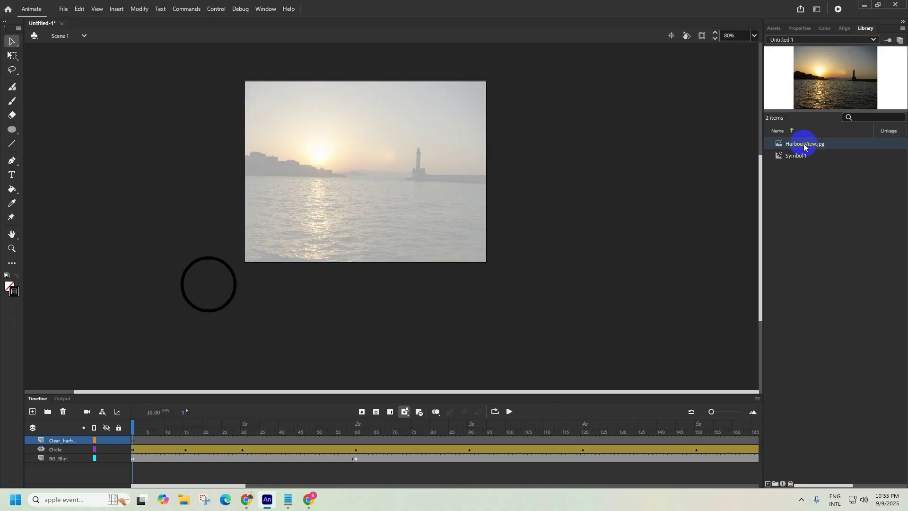
pyautogui.moveTo(804, 144); pyautogui.dragTo(61, 458)
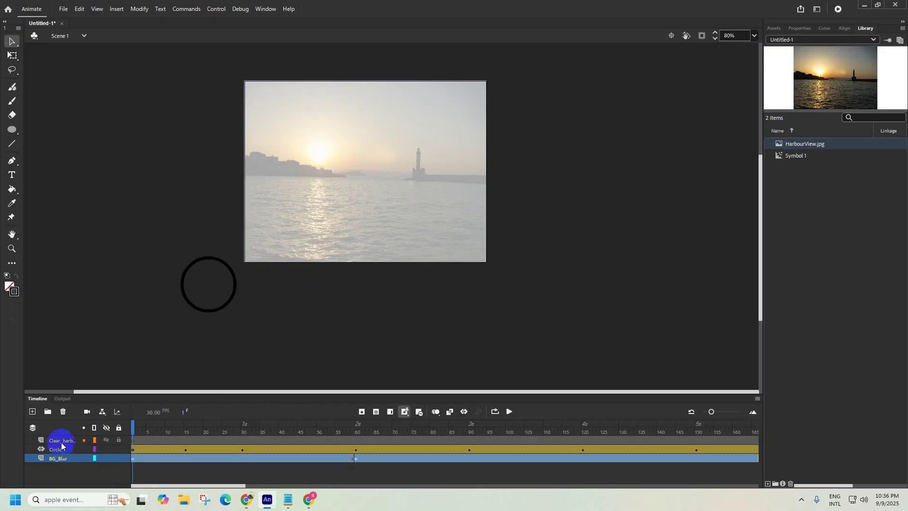
pyautogui.click(63, 442)
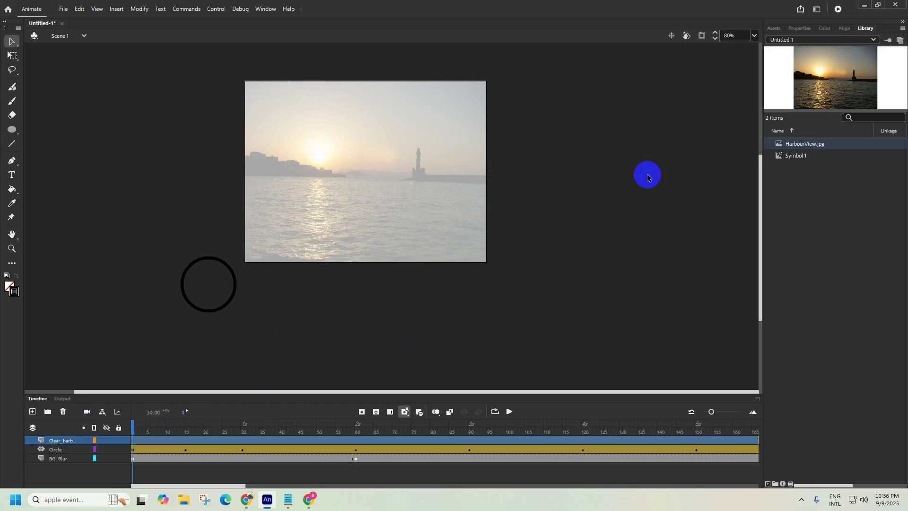
pyautogui.moveTo(820, 134); pyautogui.dragTo(437, 211)
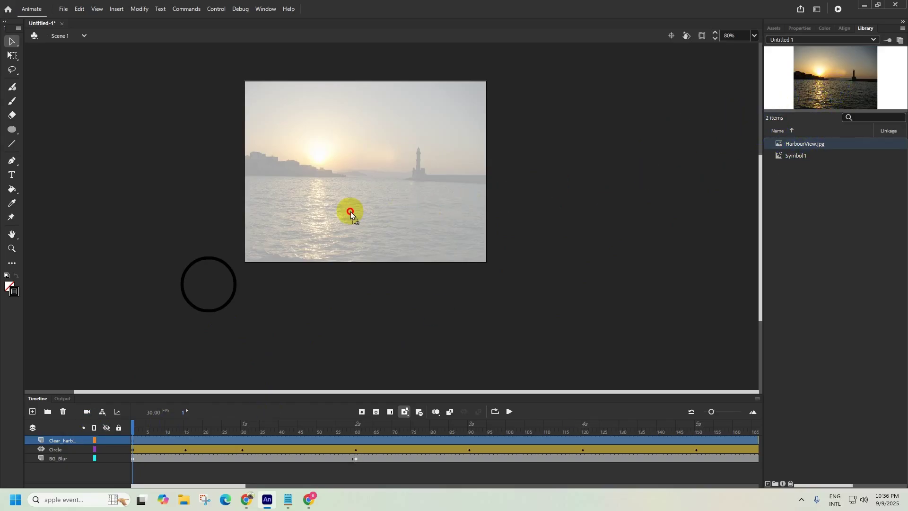
pyautogui.moveTo(350, 211); pyautogui.dragTo(350, 211)
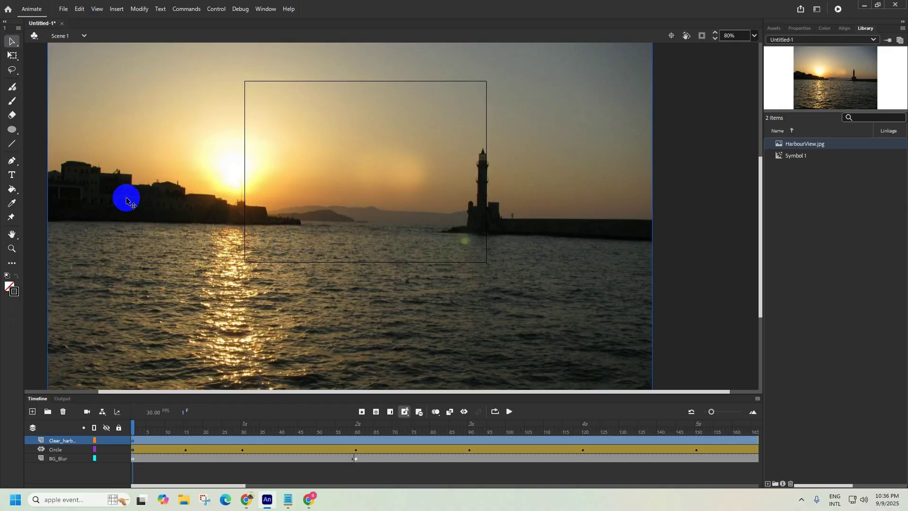
# Step: Move the clear harbour image to X 0, Y 0 so its upper-left corner matches the stage's, keeping the playhead at frame 1
pyautogui.moveTo(126, 201); pyautogui.dragTo(287, 274)
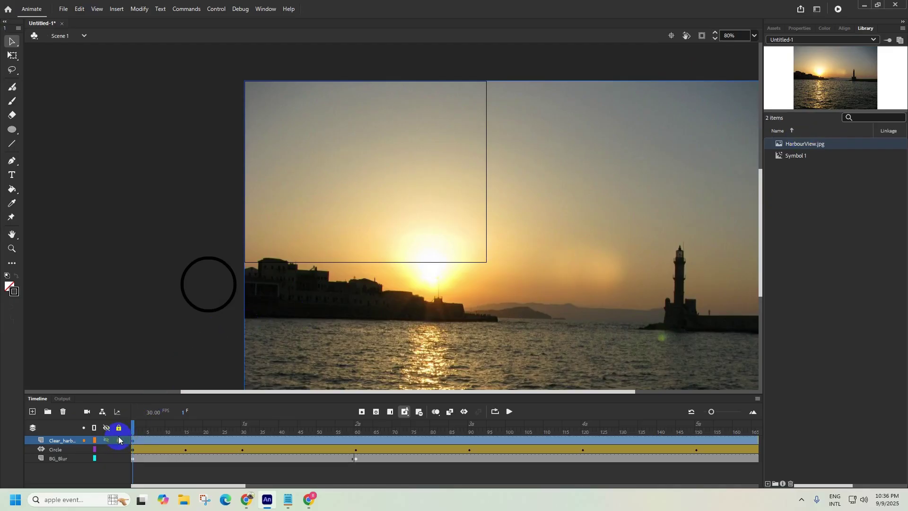
pyautogui.click(143, 440)
pyautogui.moveTo(144, 431); pyautogui.dragTo(133, 431)
pyautogui.click(214, 361)
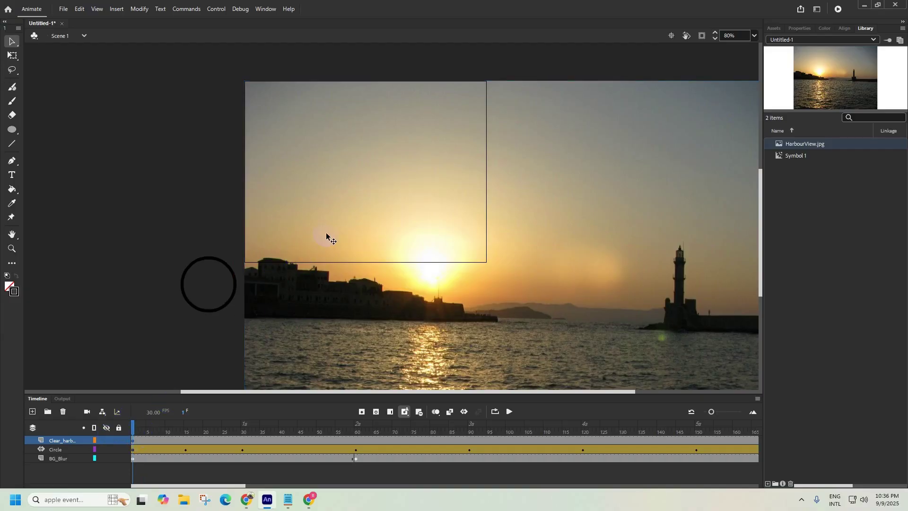
# Step: Set the clear harbour image's width to 640 and height to 480 to fit the stage
pyautogui.click(700, 84)
pyautogui.click(832, 44)
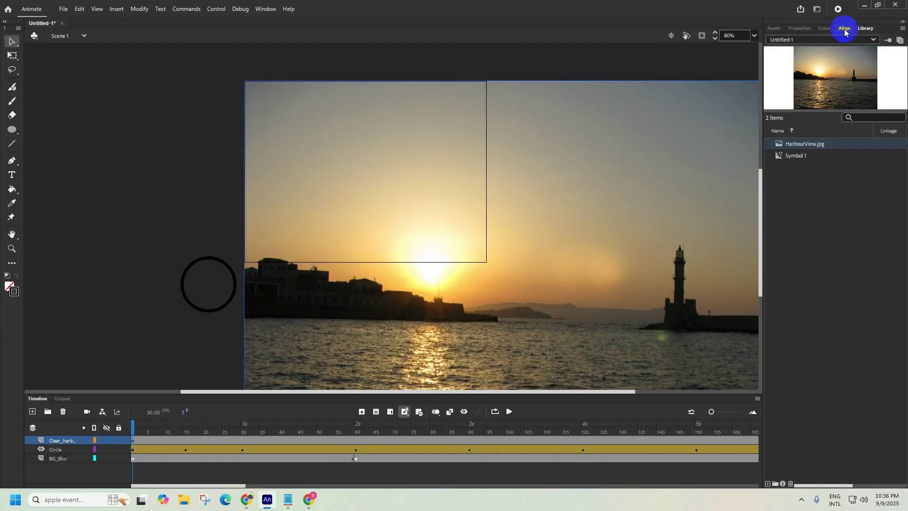
pyautogui.click(844, 29)
pyautogui.click(802, 28)
pyautogui.click(798, 127)
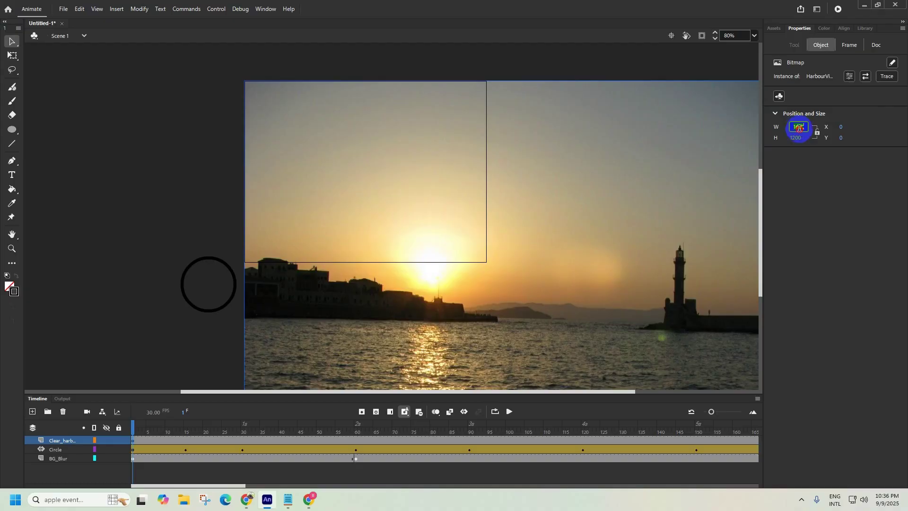
pyautogui.moveTo(802, 133); pyautogui.dragTo(801, 124)
pyautogui.click(798, 136)
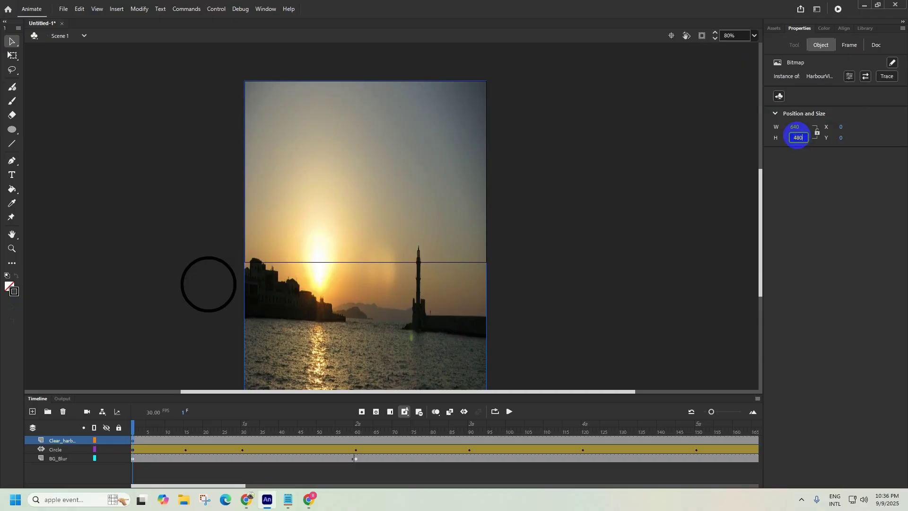
pyautogui.write('480')
pyautogui.press('Return')
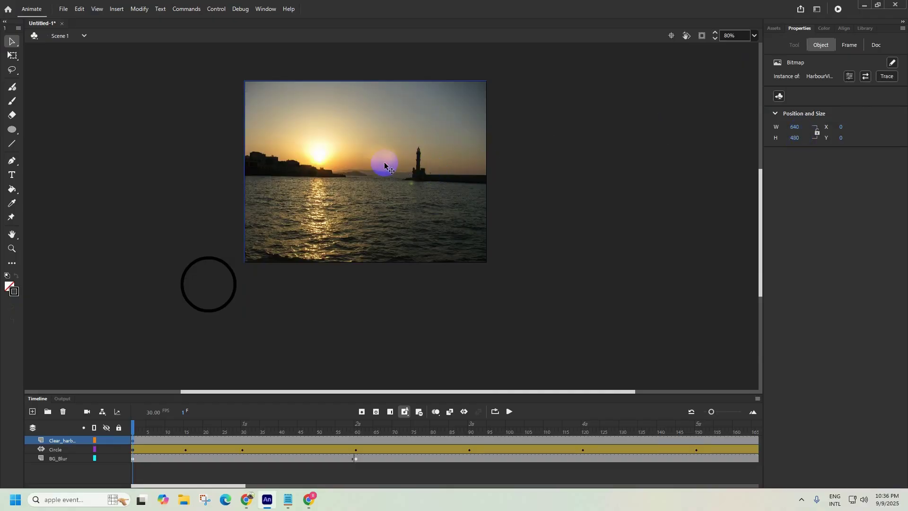
pyautogui.moveTo(404, 198)
pyautogui.mouseDown()
pyautogui.moveTo(458, 227)
pyautogui.moveTo(452, 240)
pyautogui.moveTo(405, 203)
pyautogui.mouseUp()
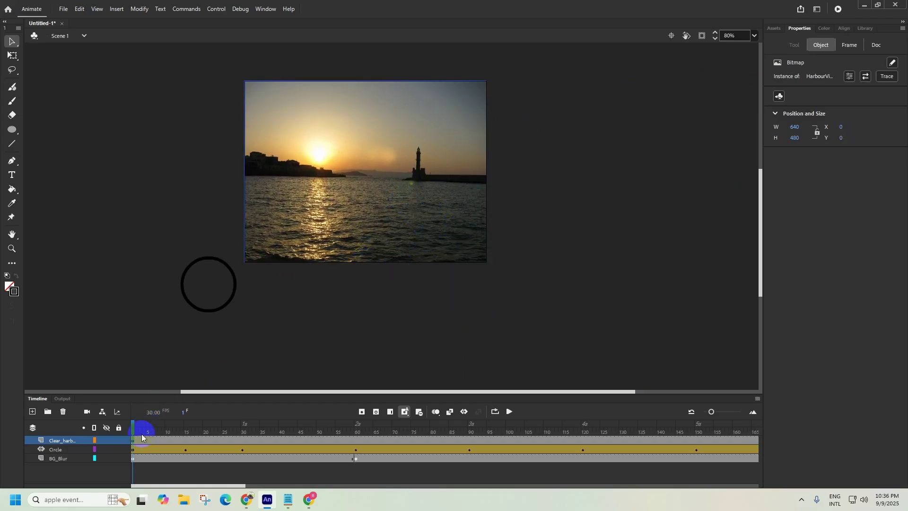
# Step: Convert the clear harbour image to a Movie Clip symbol, keeping the default name Symbol 2
pyautogui.click(70, 438)
pyautogui.rightClick(70, 438)
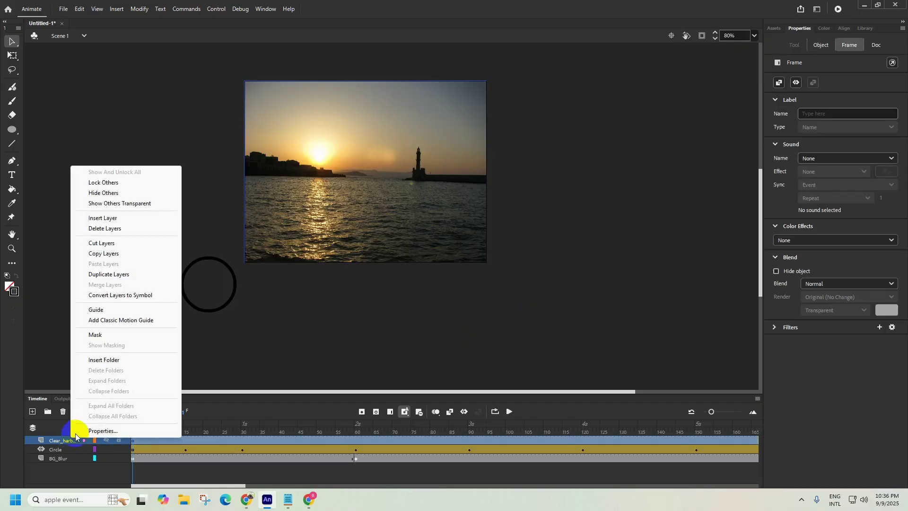
pyautogui.click(290, 223)
pyautogui.rightClick(328, 178)
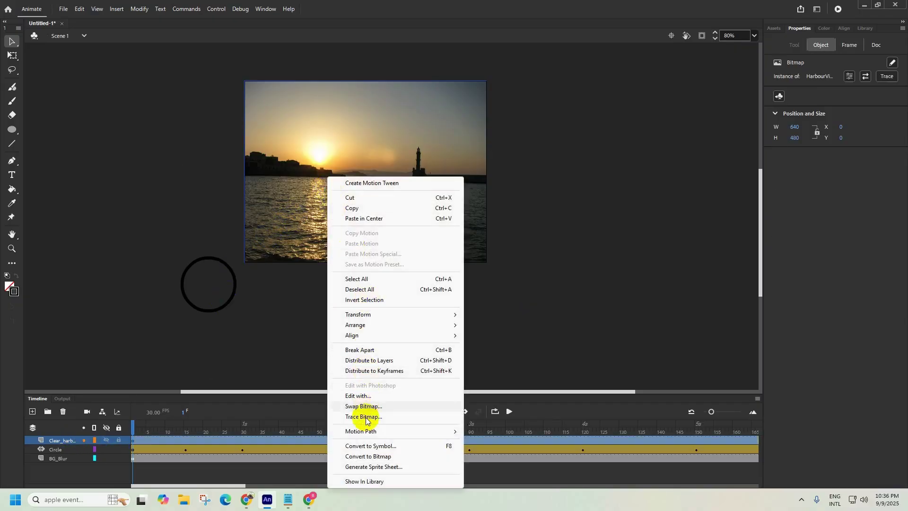
pyautogui.click(367, 446)
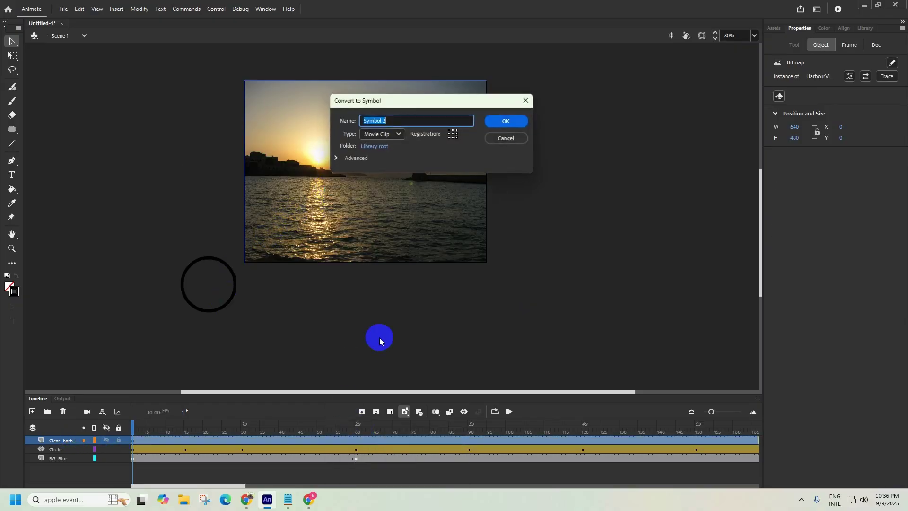
pyautogui.click(511, 126)
pyautogui.moveTo(318, 148)
pyautogui.mouseDown()
pyautogui.moveTo(324, 156)
pyautogui.moveTo(310, 153)
pyautogui.mouseUp()
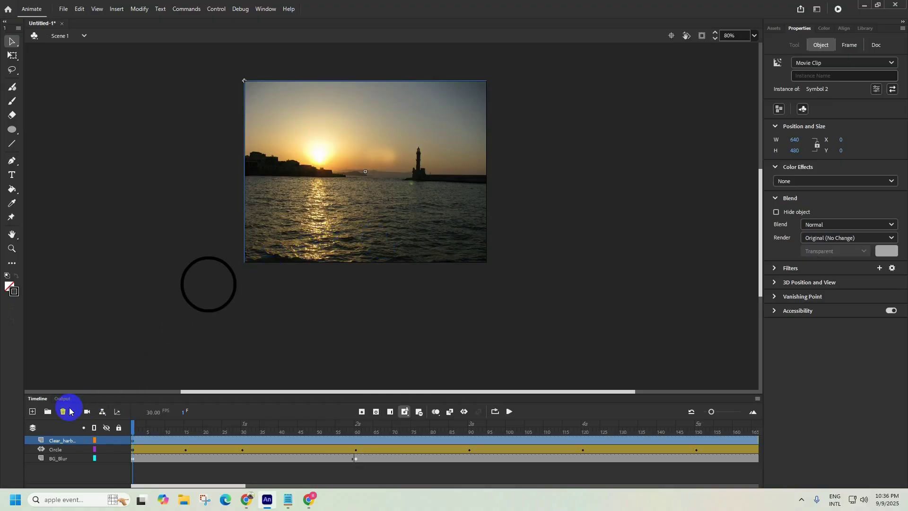
# Step: Add a new layer above Clear_harbour and name it Mask_Circle
pyautogui.click(31, 412)
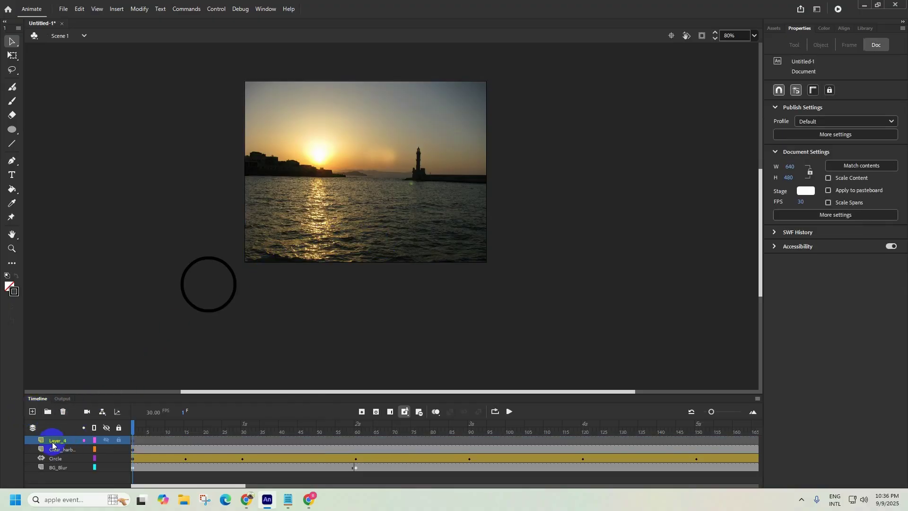
pyautogui.doubleClick(52, 441)
pyautogui.write('F')
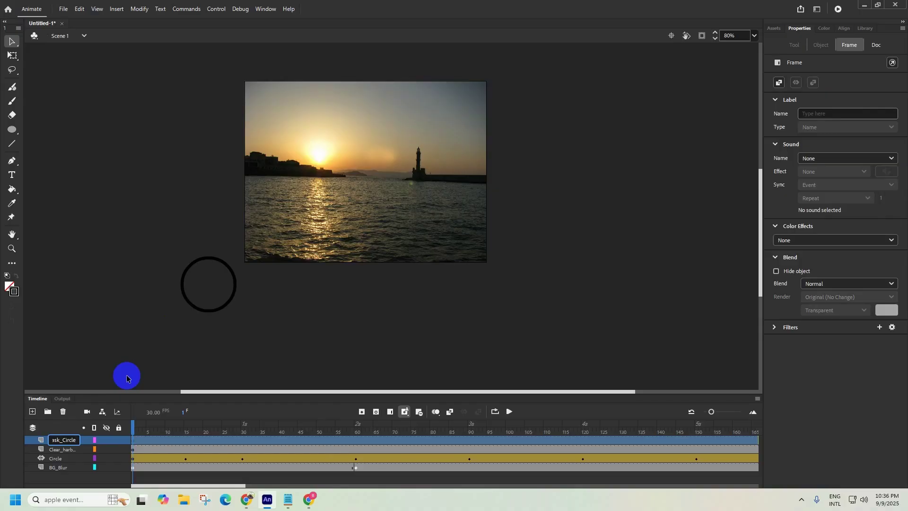
pyautogui.press('Return')
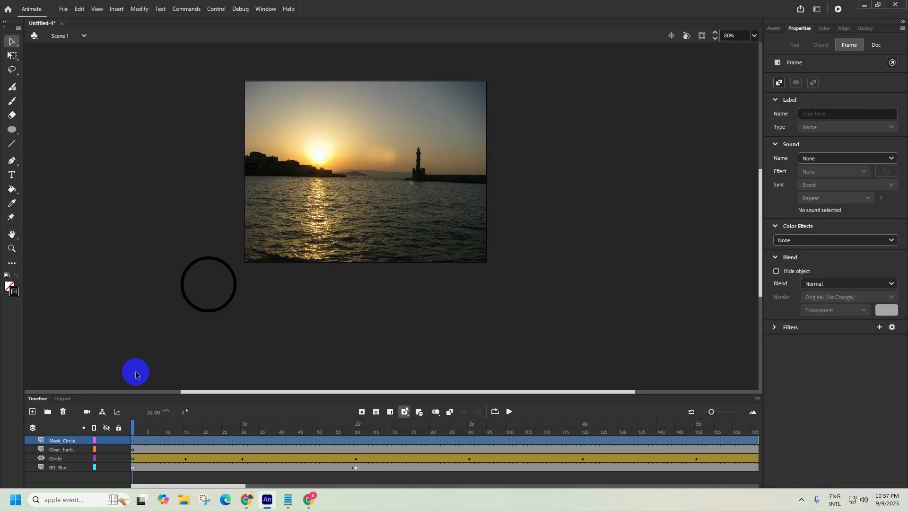
# Step: Hide the Clear_harbour layer and make Mask_Circle the active layer
pyautogui.click(66, 450)
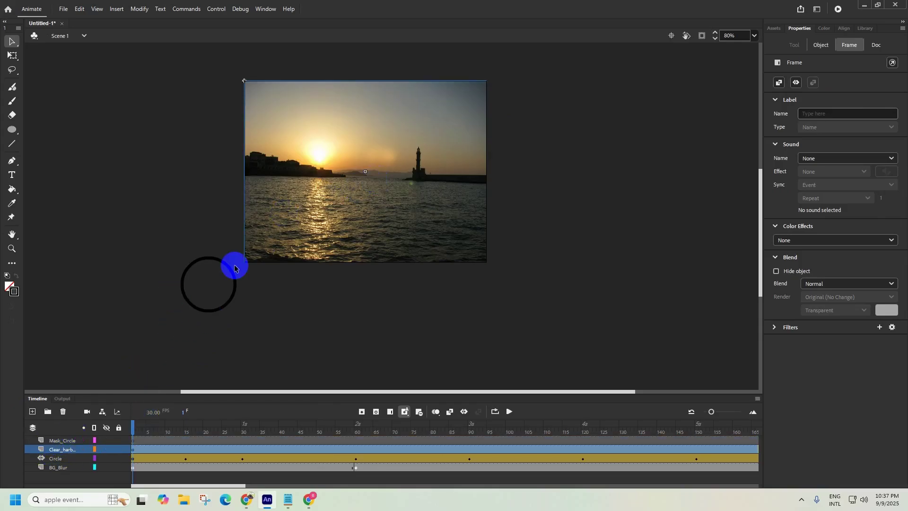
pyautogui.click(105, 451)
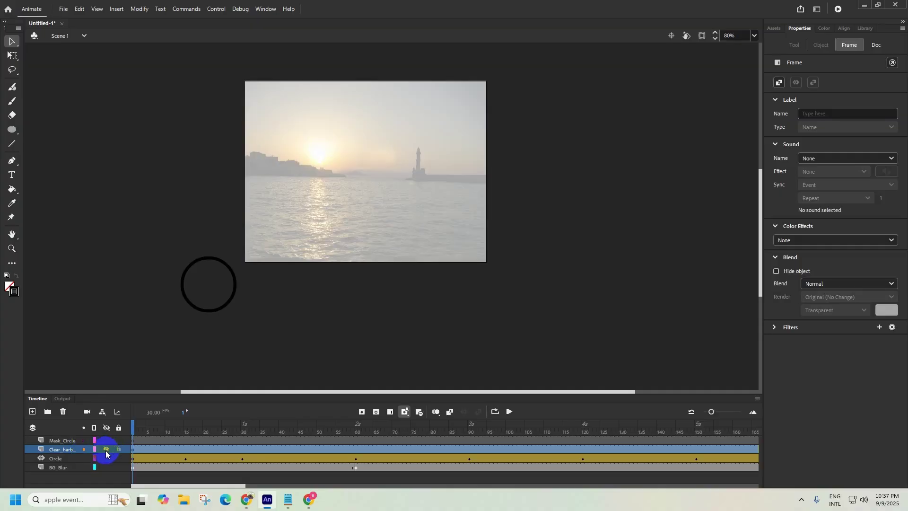
pyautogui.click(55, 442)
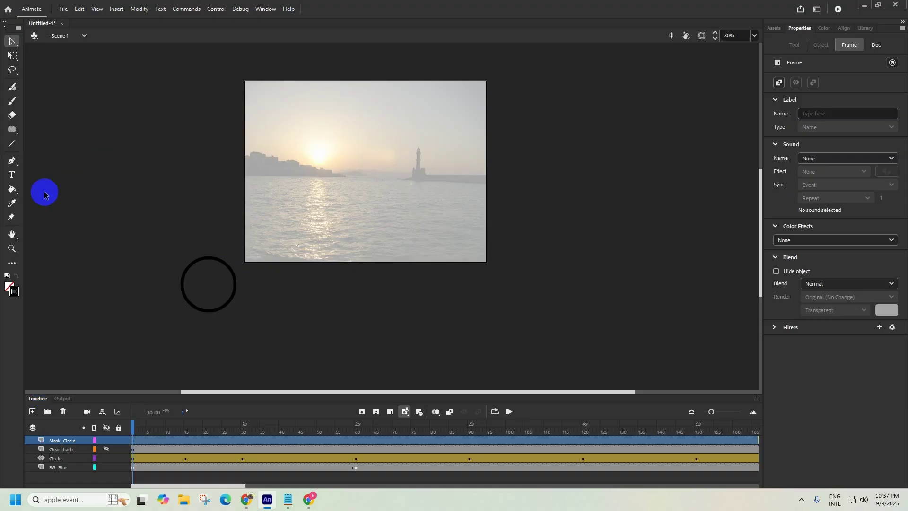
pyautogui.click(11, 130)
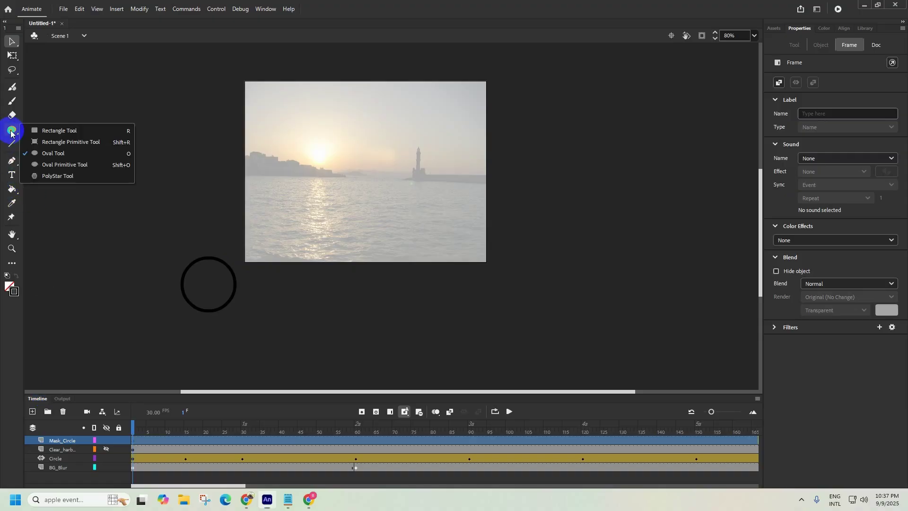
pyautogui.click(56, 152)
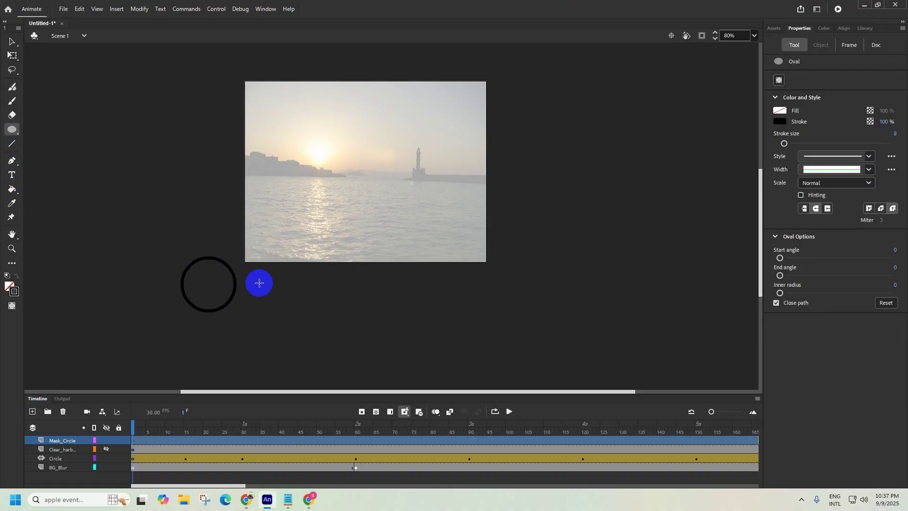
pyautogui.moveTo(251, 279); pyautogui.dragTo(307, 329)
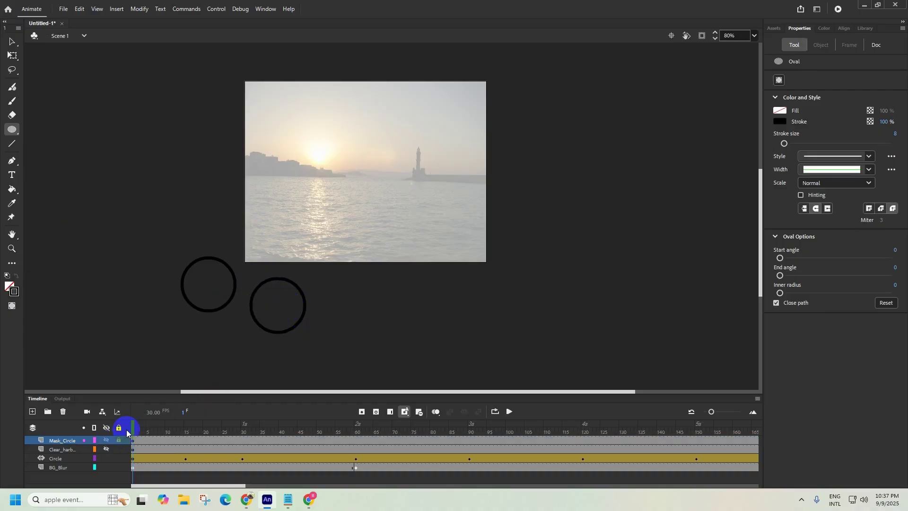
pyautogui.click(12, 41)
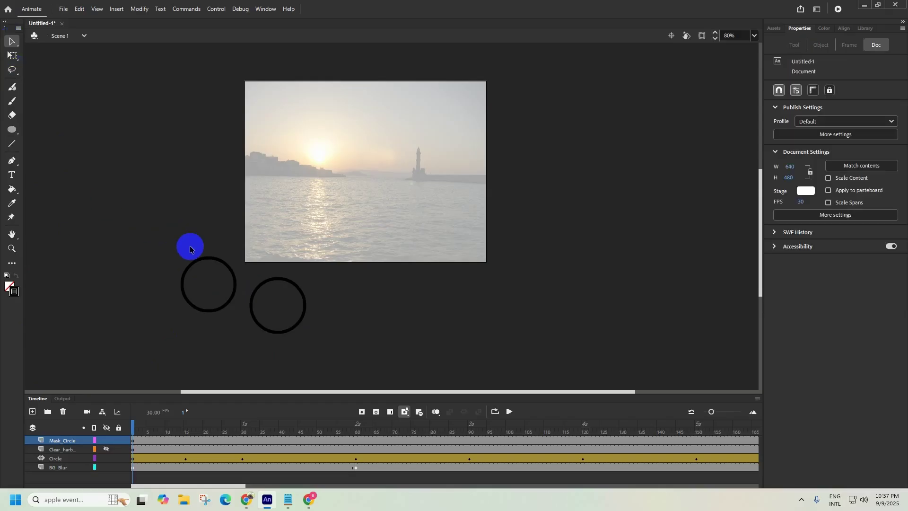
pyautogui.click(252, 309)
pyautogui.press('Delete')
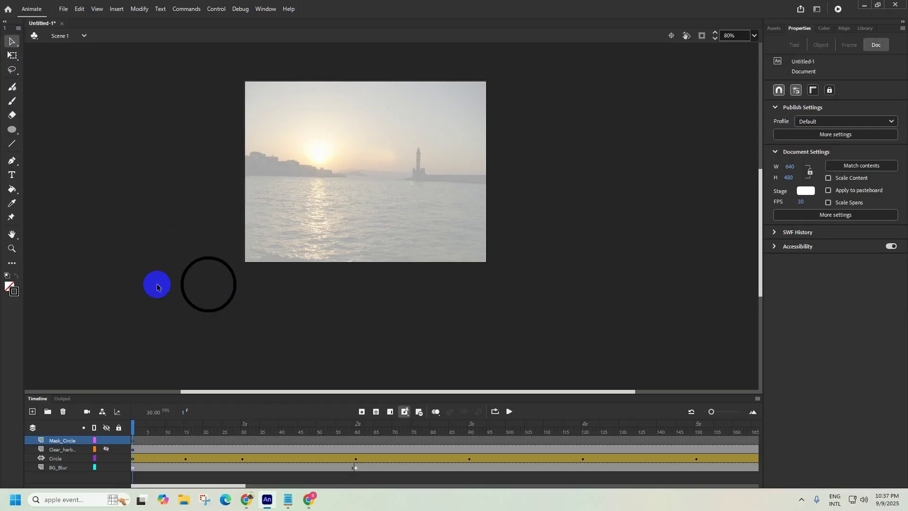
# Step: Set the fill colour to blue and the stroke colour to none for new shapes
pyautogui.click(10, 287)
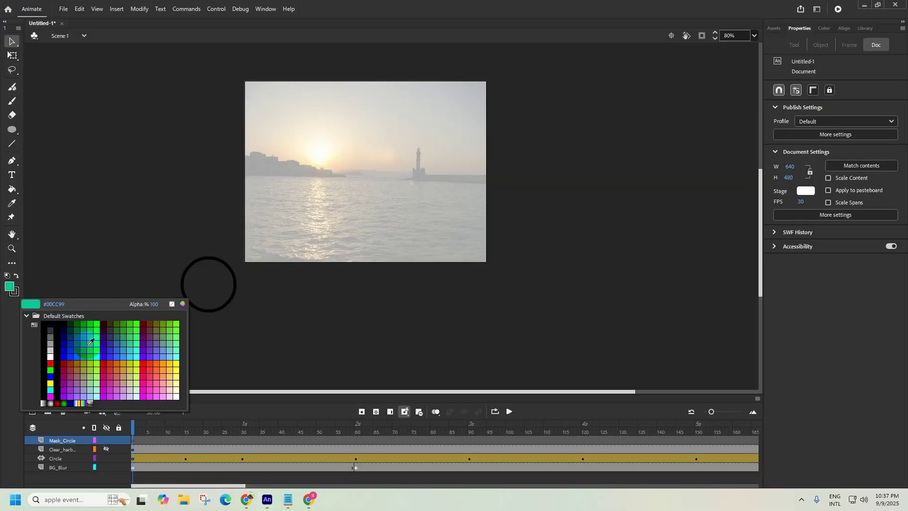
pyautogui.click(72, 358)
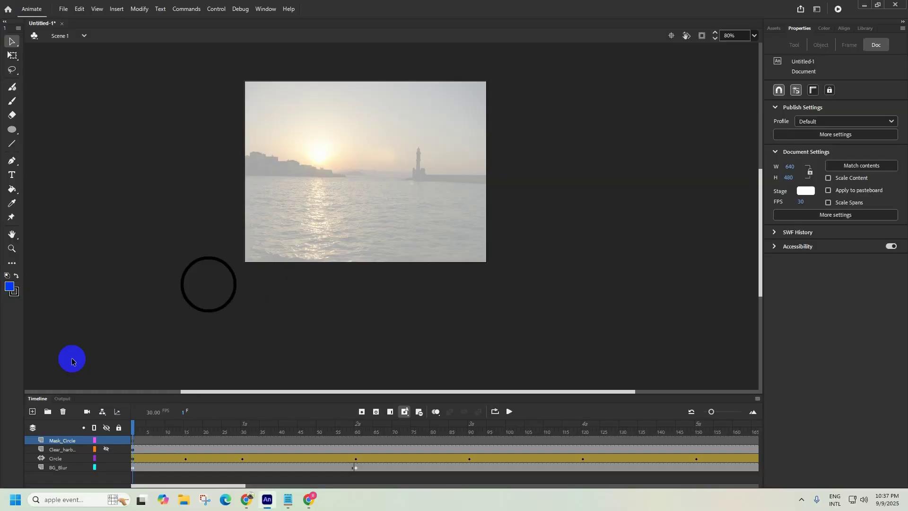
pyautogui.click(14, 291)
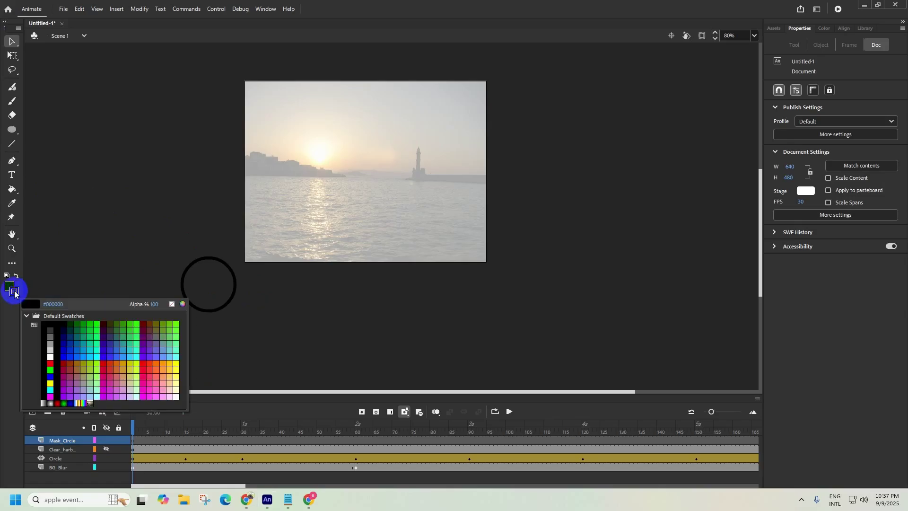
pyautogui.click(171, 305)
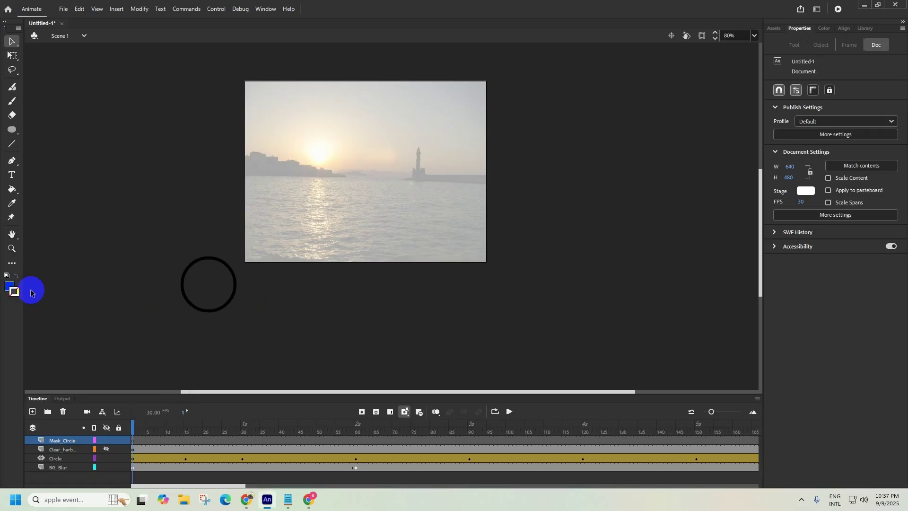
# Step: Draw a blue circle about 134 px across on the Mask_Circle layer, below the stage beside the black ring
pyautogui.click(11, 130)
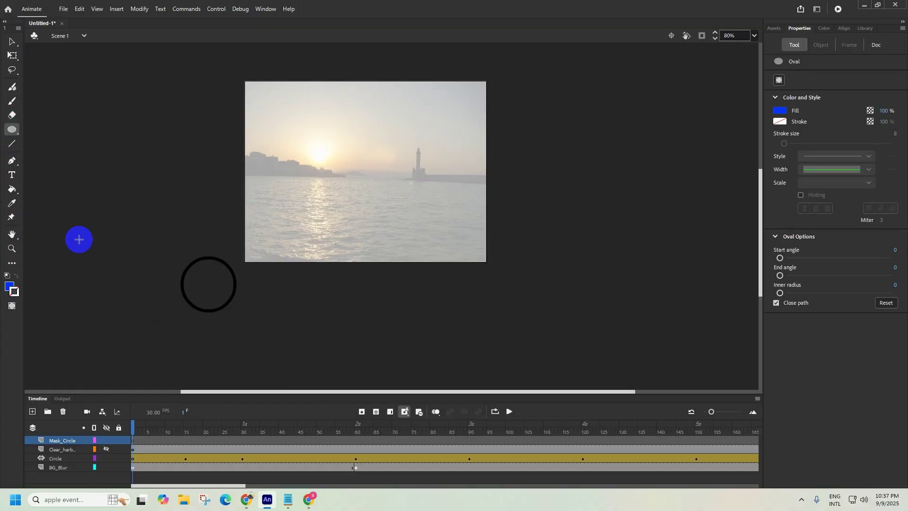
pyautogui.click(74, 443)
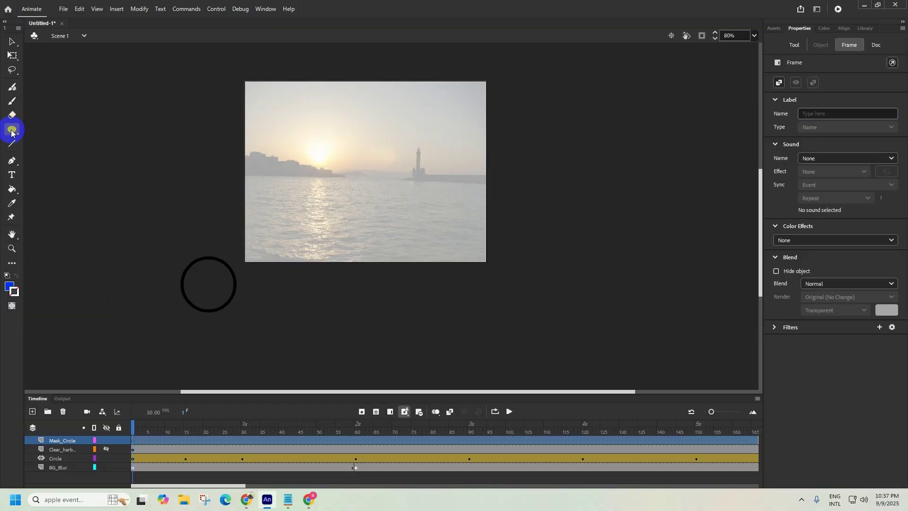
pyautogui.moveTo(251, 276); pyautogui.dragTo(301, 327)
# Step: Move the blue circle onto the black ring and centre it inside, at about X -162, Y 469
pyautogui.click(12, 42)
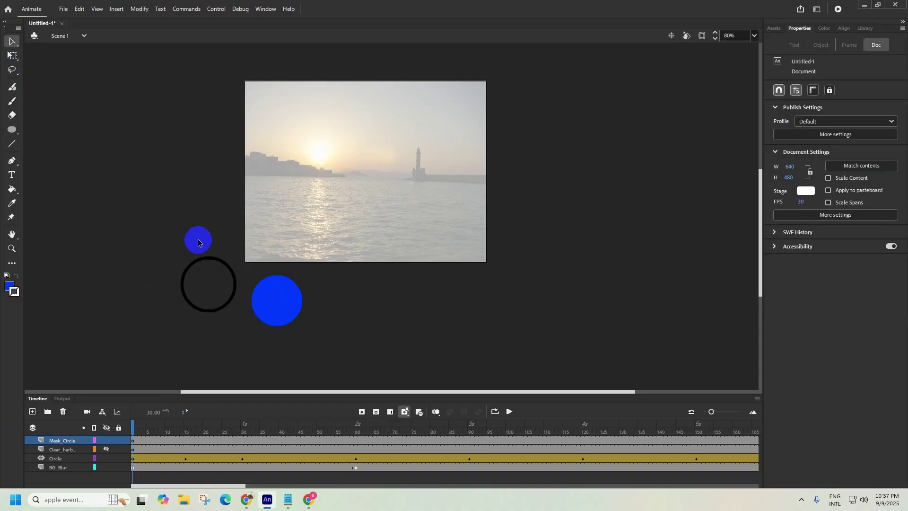
pyautogui.moveTo(272, 296); pyautogui.dragTo(206, 283)
pyautogui.scroll(5, 206, 284)
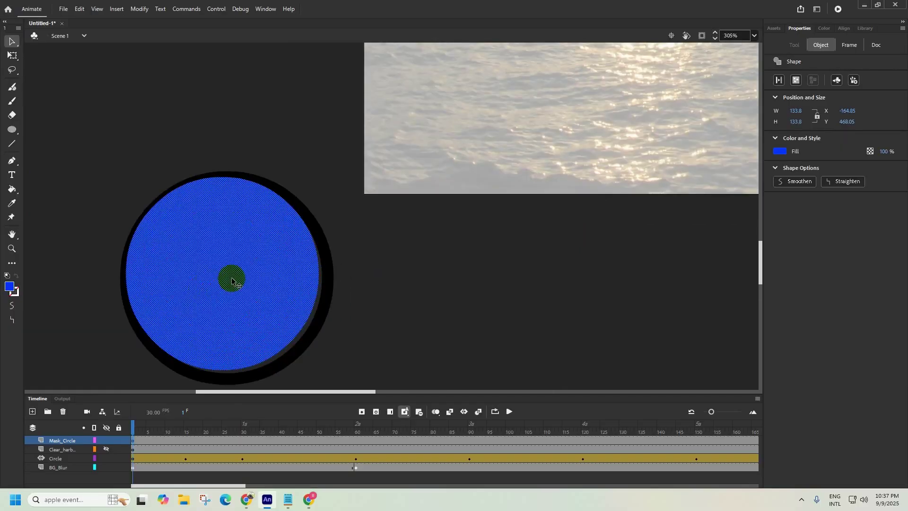
pyautogui.scroll(-4, 248, 273)
pyautogui.scroll(2, 248, 246)
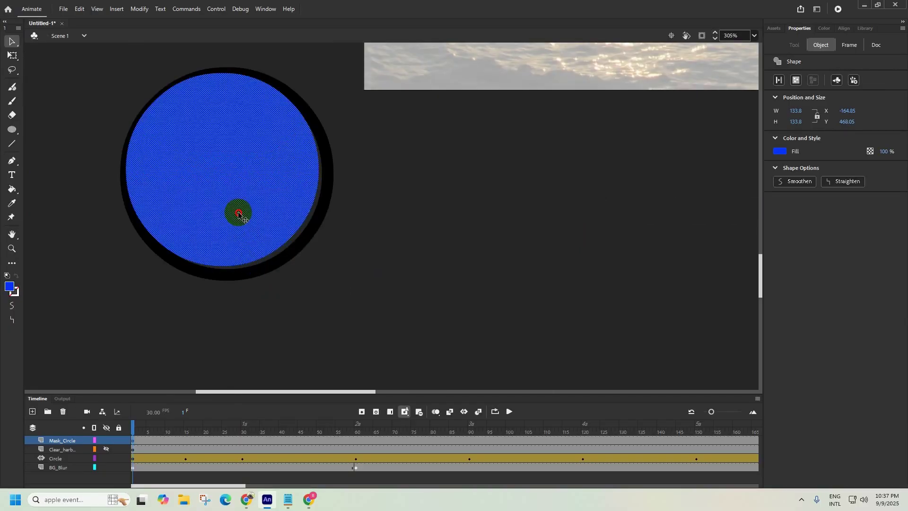
pyautogui.moveTo(238, 213); pyautogui.dragTo(243, 219)
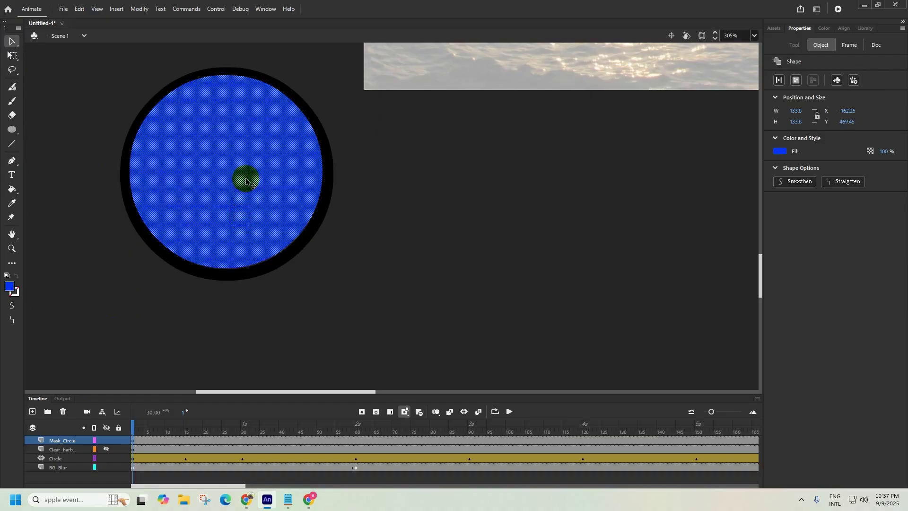
# Step: Free-transform the blue circle to about 132.5 by 133.2 px and nudge it so it fills the black ring's opening
pyautogui.rightClick(250, 165)
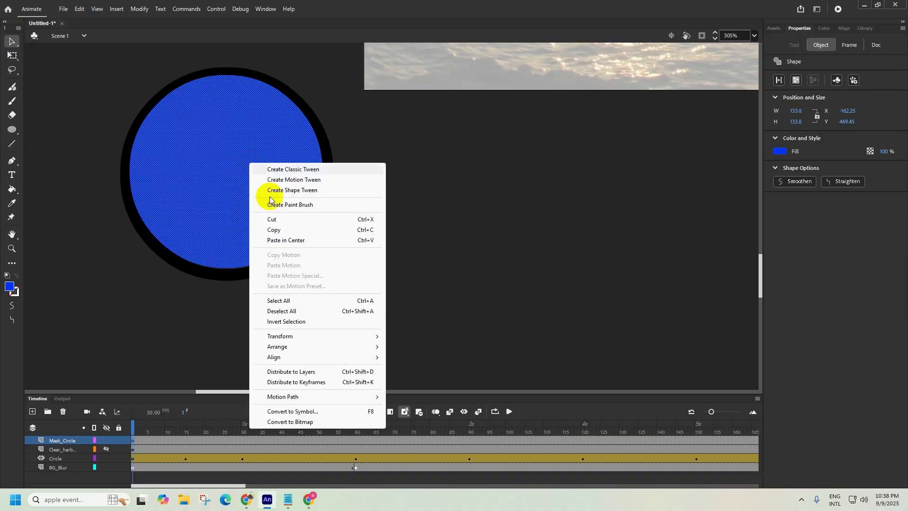
pyautogui.moveTo(326, 338)
pyautogui.click(395, 336)
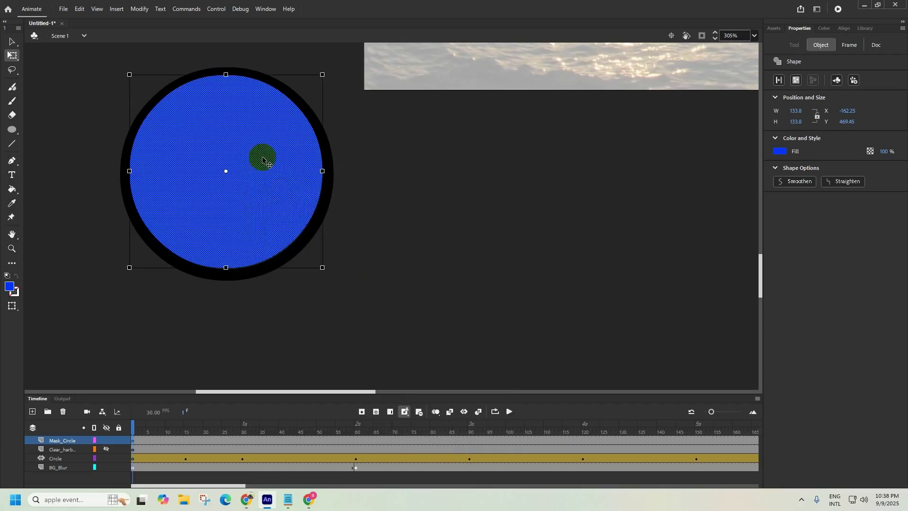
pyautogui.scroll(3, 169, 146)
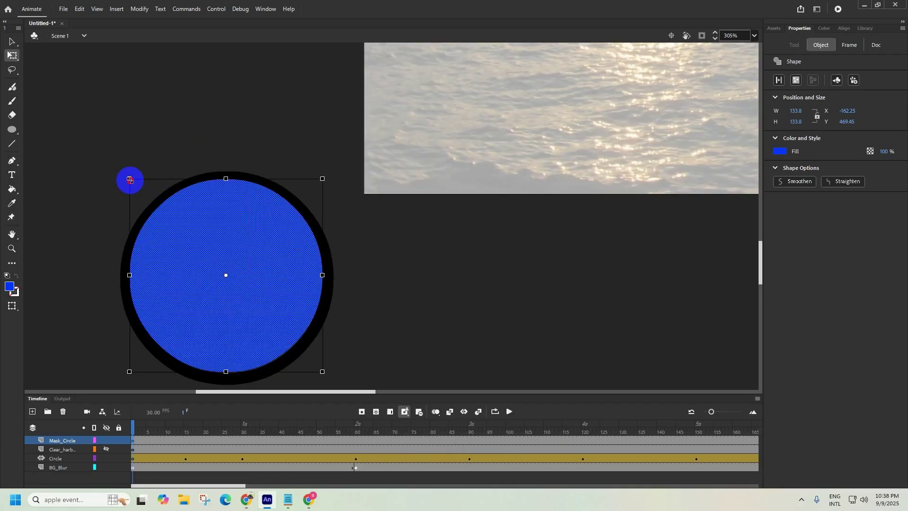
pyautogui.moveTo(130, 180); pyautogui.dragTo(132, 183)
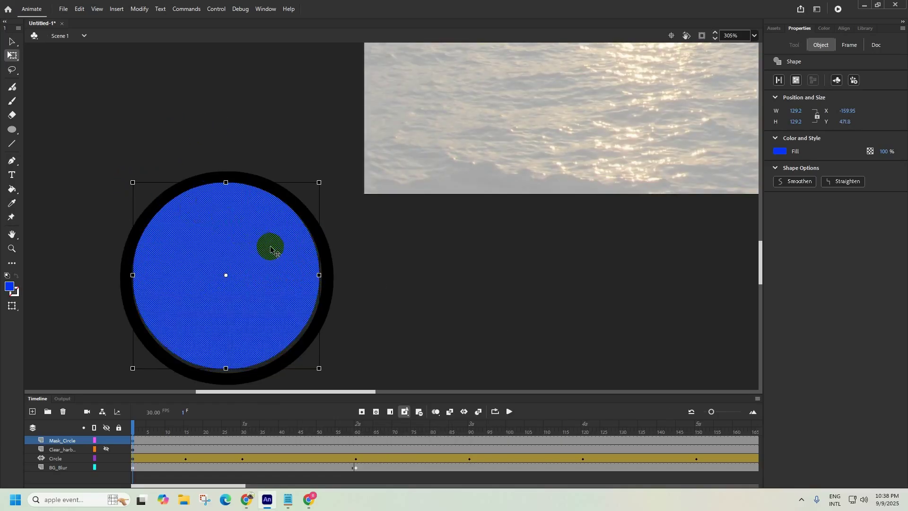
pyautogui.moveTo(271, 249); pyautogui.dragTo(271, 248)
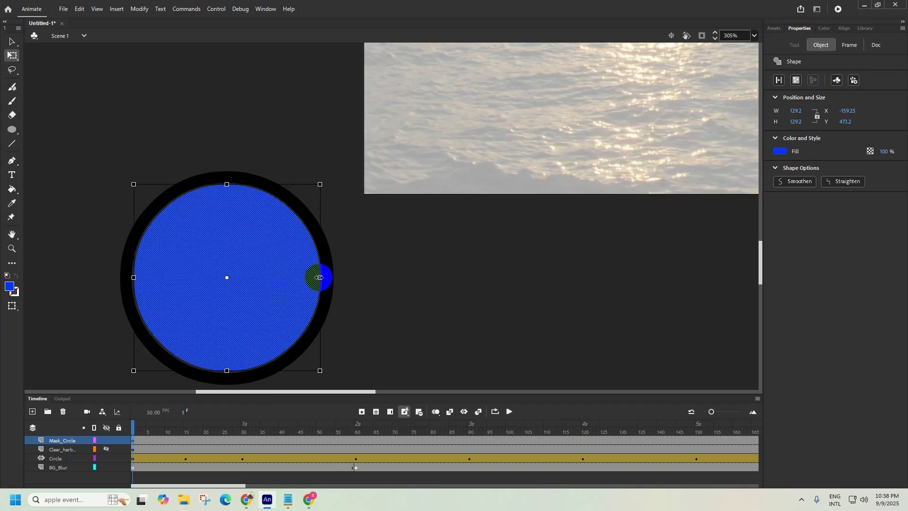
pyautogui.moveTo(318, 277); pyautogui.dragTo(320, 278)
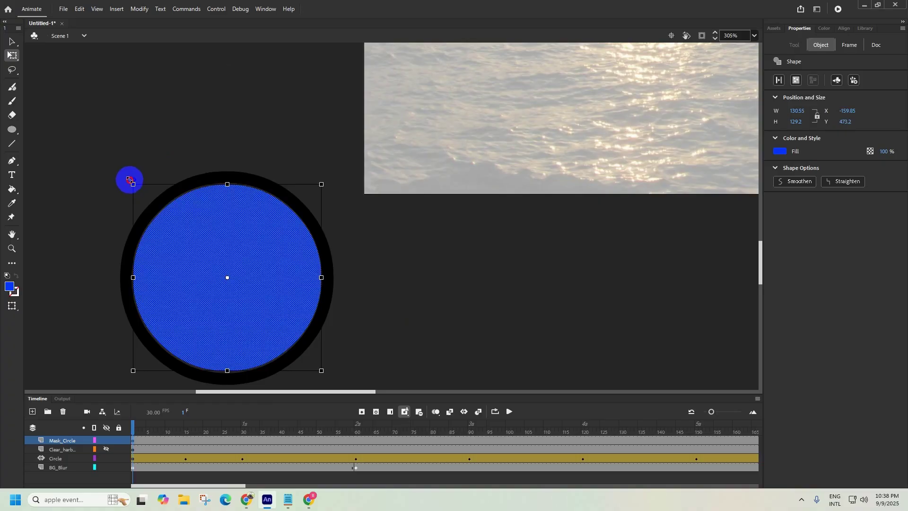
pyautogui.moveTo(129, 179); pyautogui.dragTo(133, 183)
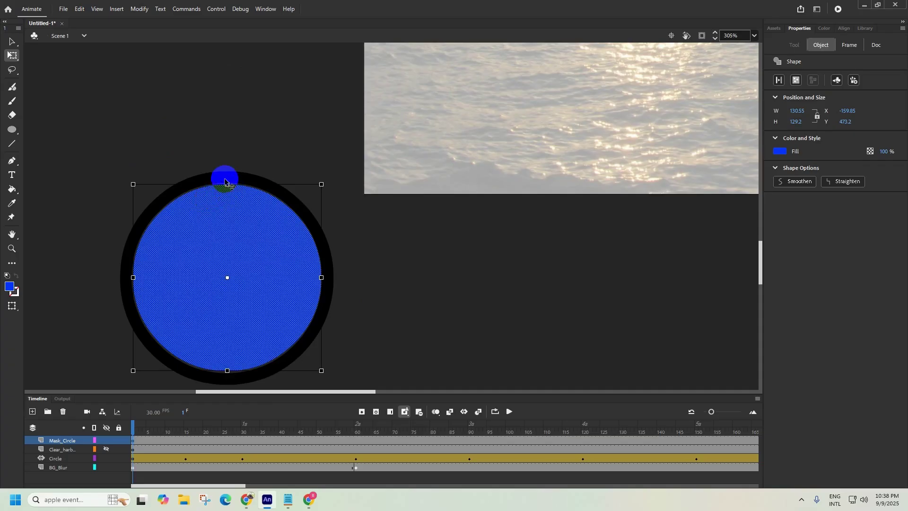
pyautogui.moveTo(226, 184); pyautogui.dragTo(227, 183)
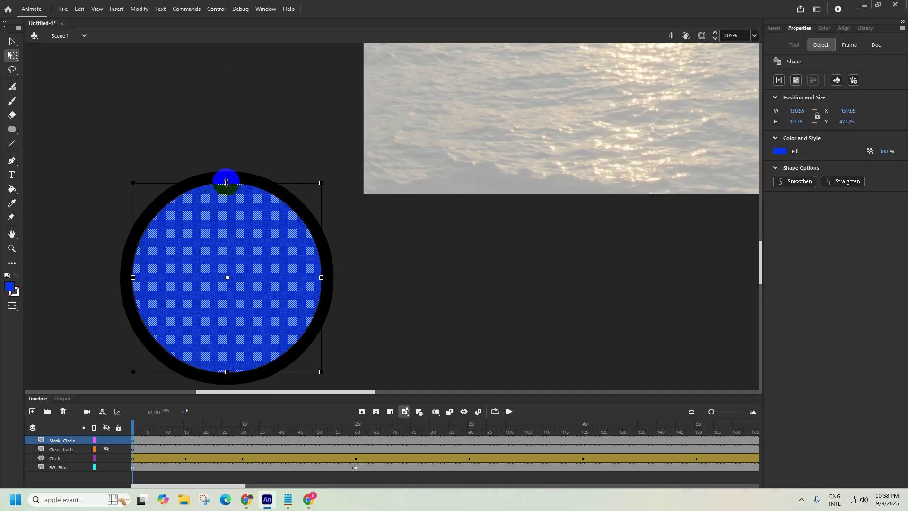
pyautogui.moveTo(226, 373); pyautogui.dragTo(227, 374)
pyautogui.click(226, 373)
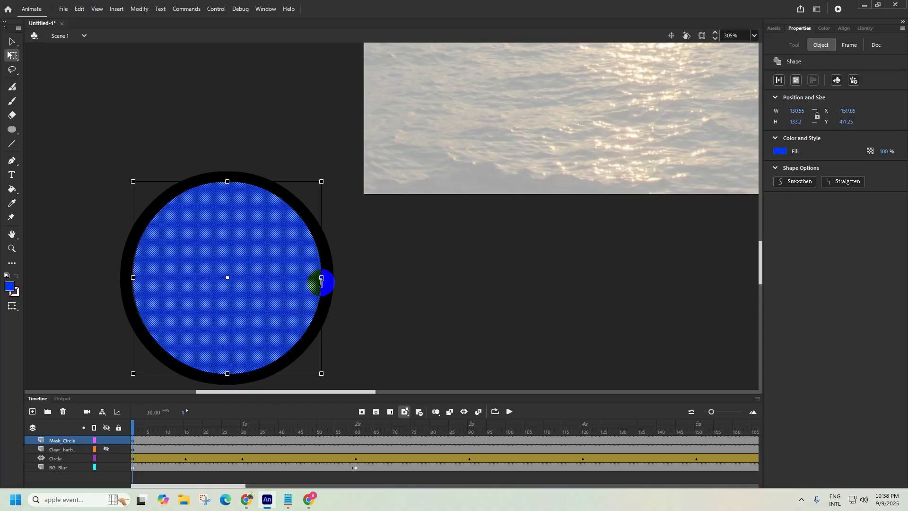
pyautogui.moveTo(323, 279); pyautogui.dragTo(324, 279)
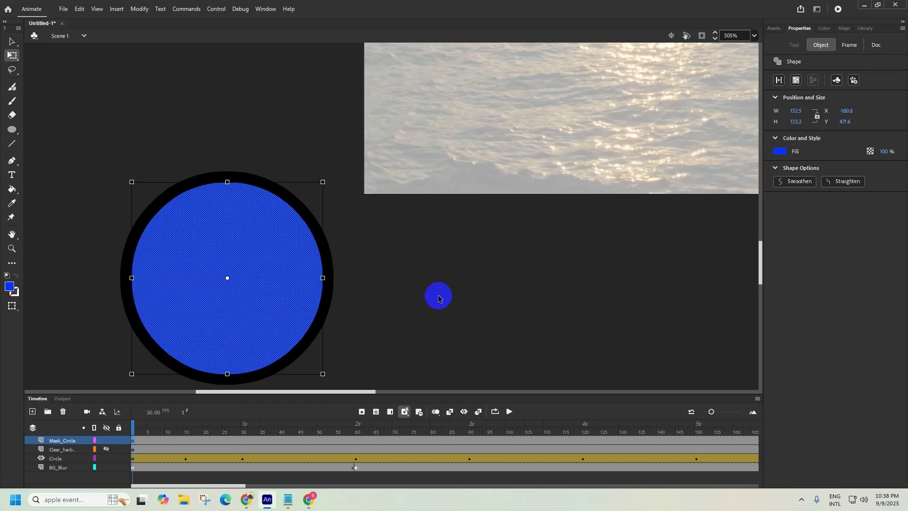
pyautogui.click(435, 298)
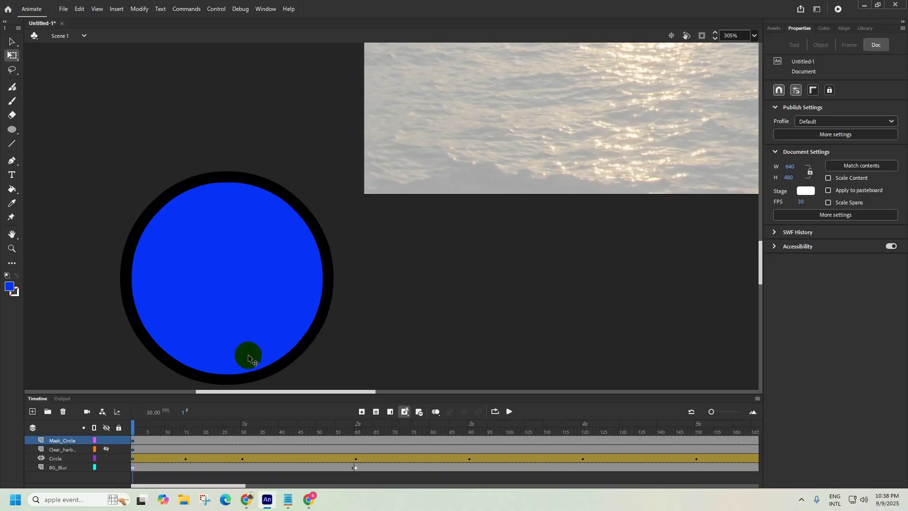
pyautogui.click(248, 356)
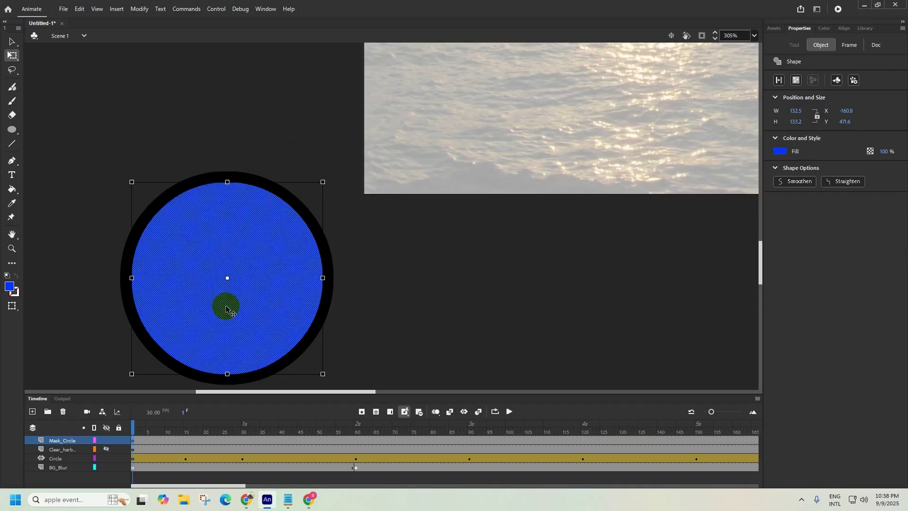
# Step: Play the timeline to check the circles' motion, return the playhead to frame 1 and select the Mask_Circle layer
pyautogui.scroll(-5, 264, 297)
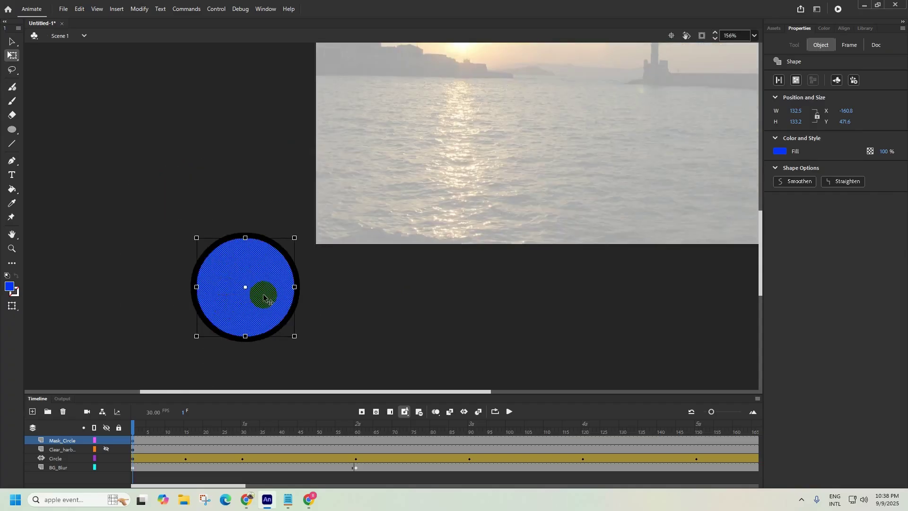
pyautogui.press('Return')
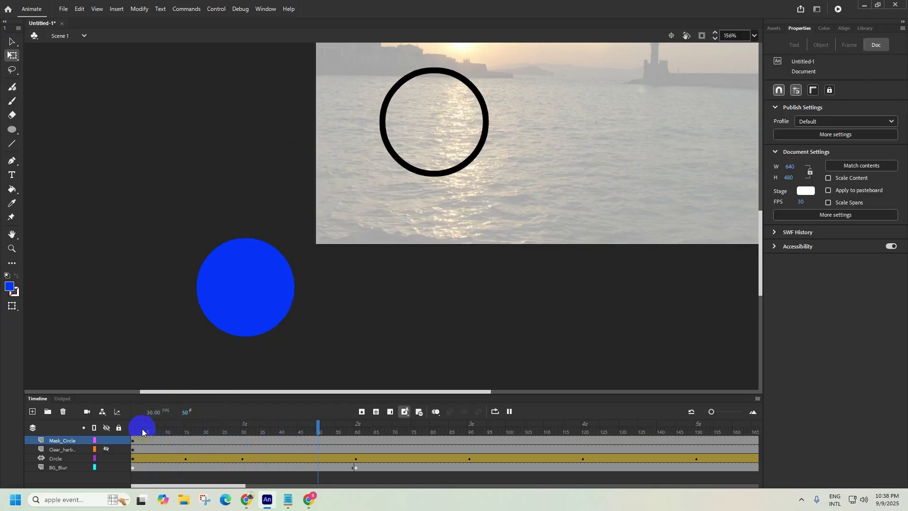
pyautogui.click(133, 423)
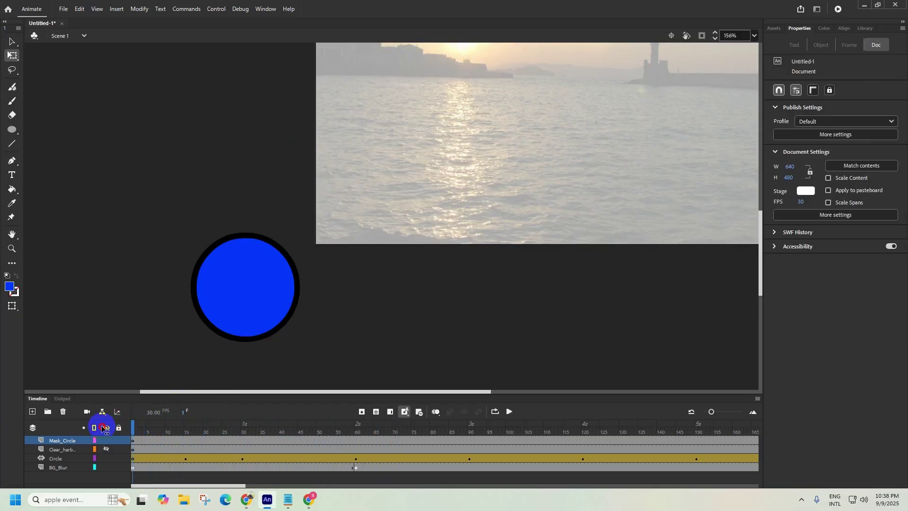
pyautogui.scroll(-2, 239, 347)
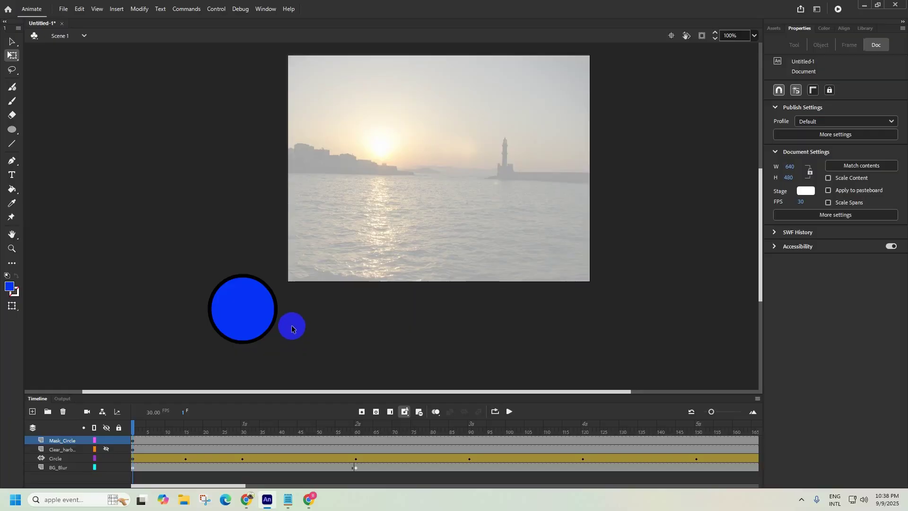
pyautogui.click(47, 438)
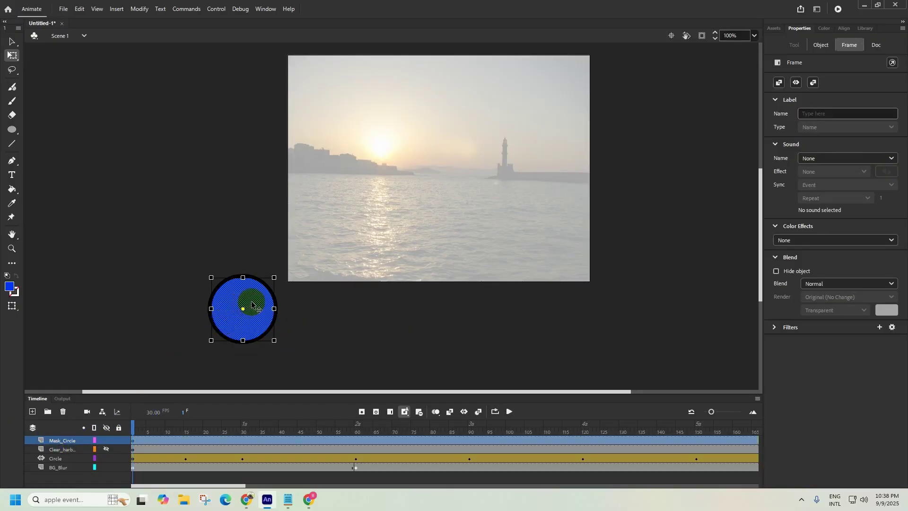
# Step: Convert the blue circle on the Mask_Circle layer into a Movie Clip symbol
pyautogui.rightClick(252, 305)
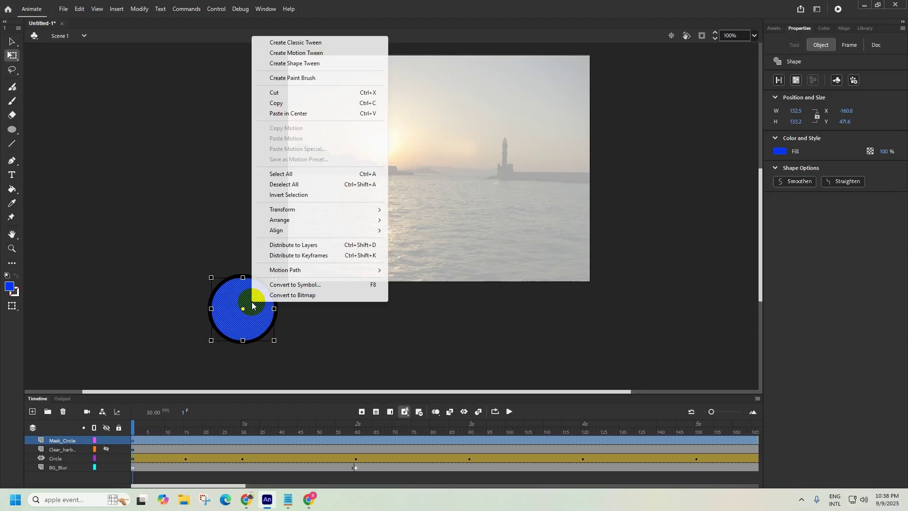
pyautogui.click(282, 285)
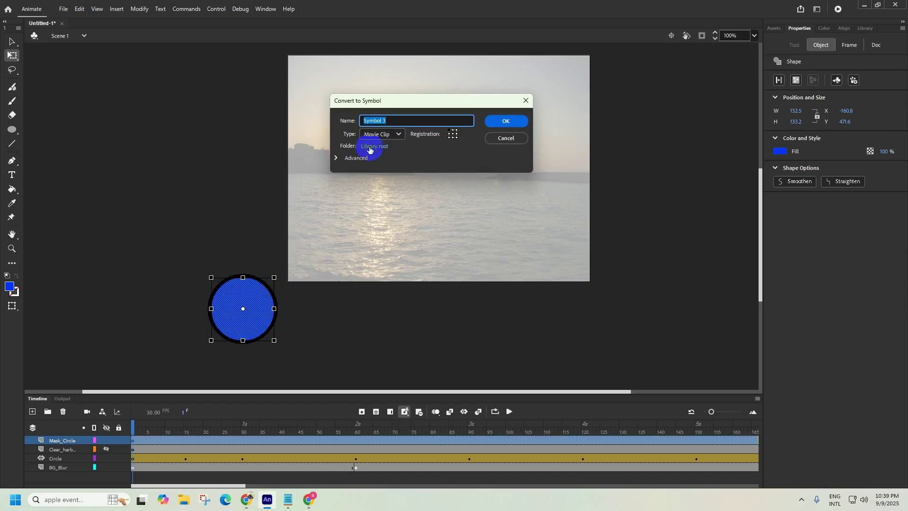
pyautogui.click(500, 122)
pyautogui.click(160, 278)
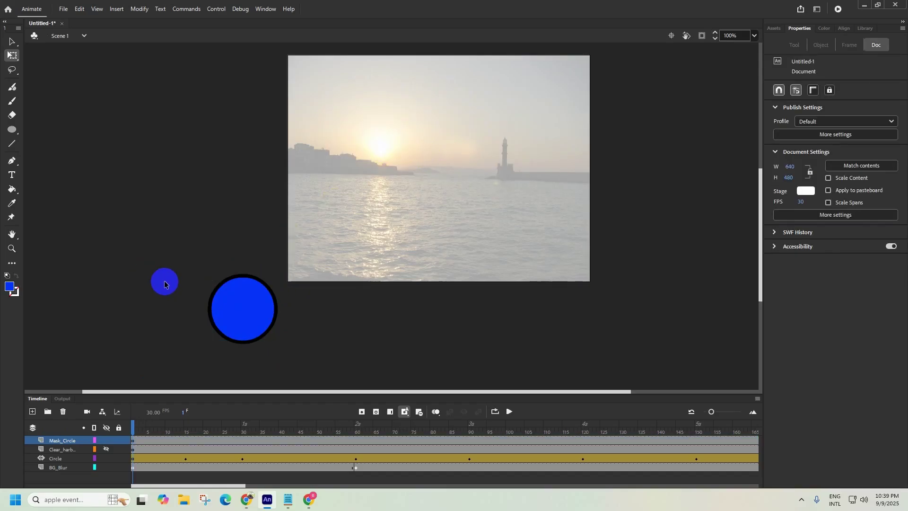
# Step: Create a motion tween on the Mask_Circle layer for the blue circle
pyautogui.click(255, 308)
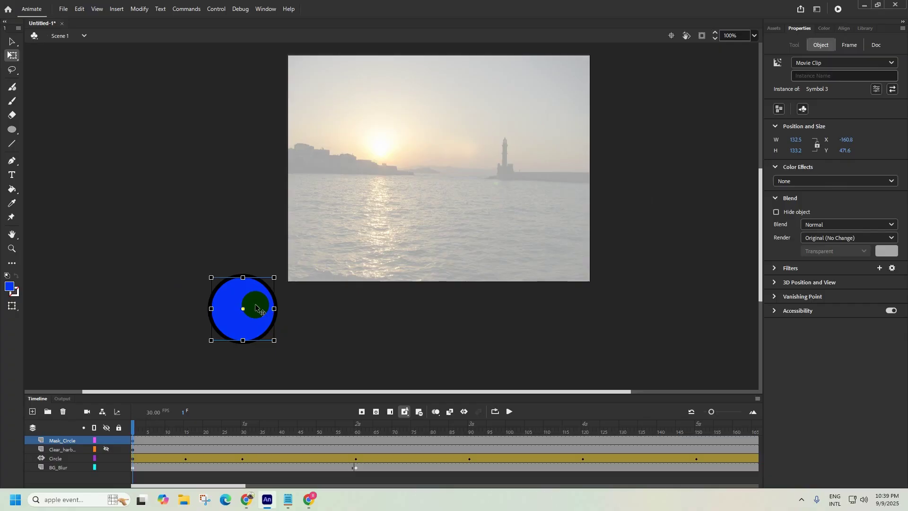
pyautogui.click(311, 326)
pyautogui.click(239, 307)
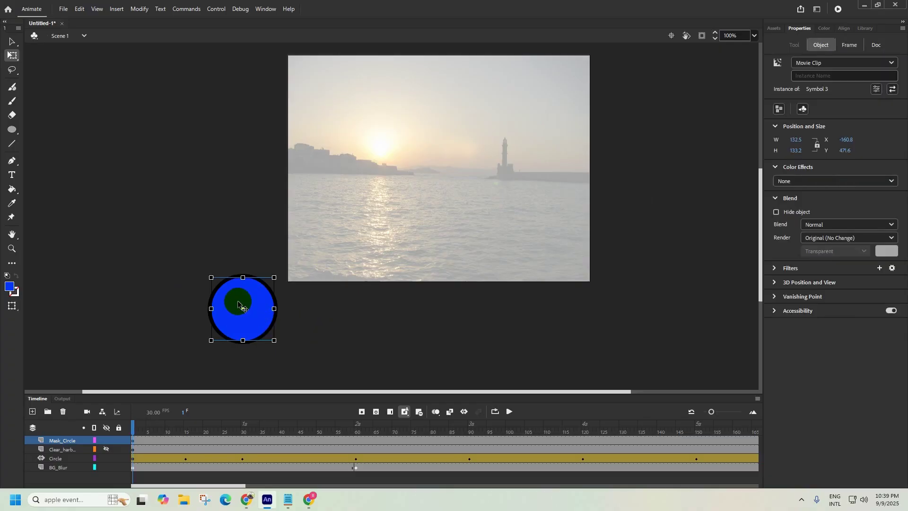
pyautogui.click(115, 13)
pyautogui.click(127, 40)
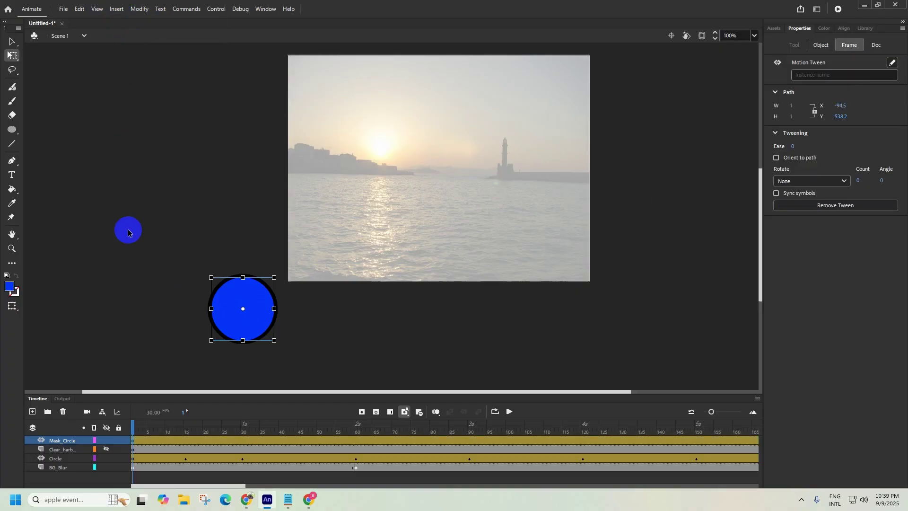
# Step: At frame 15, move the blue circle into the black ring and nudge it to about X -43, Y 405 so it fills the opening
pyautogui.click(186, 426)
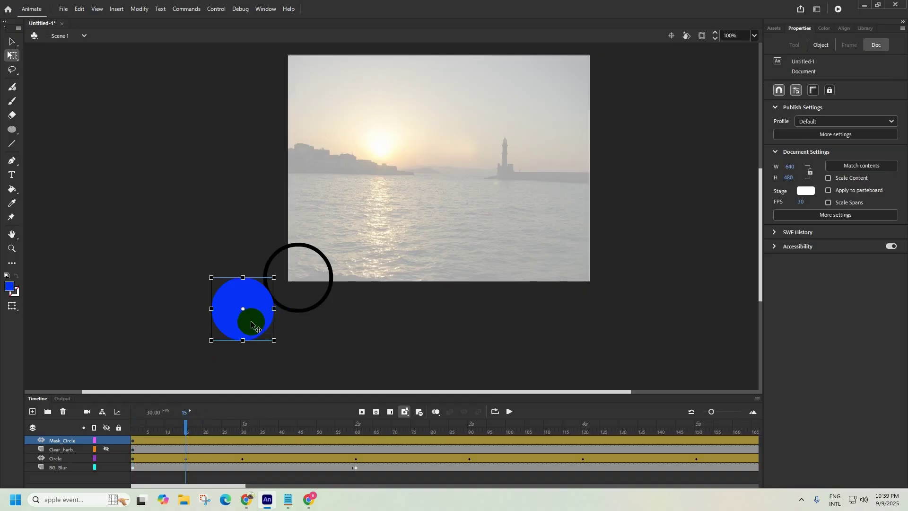
pyautogui.moveTo(250, 329); pyautogui.dragTo(304, 297)
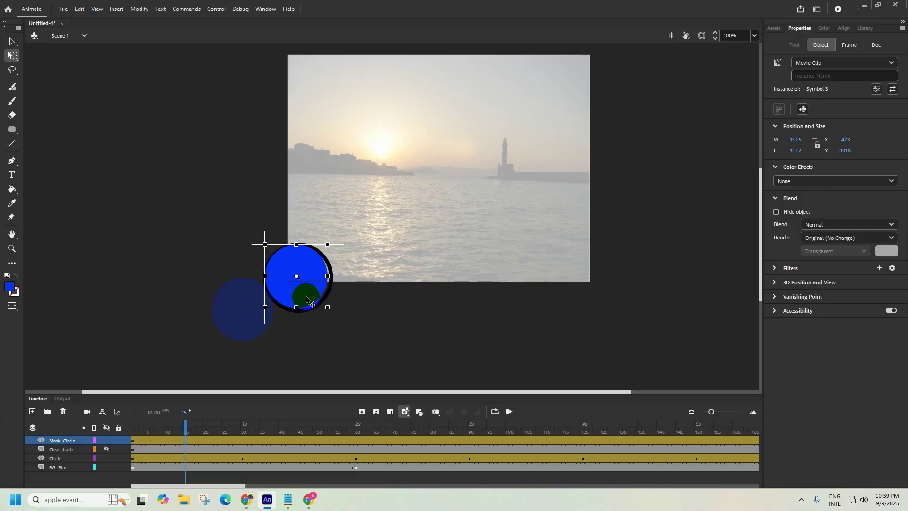
pyautogui.scroll(5, 306, 299)
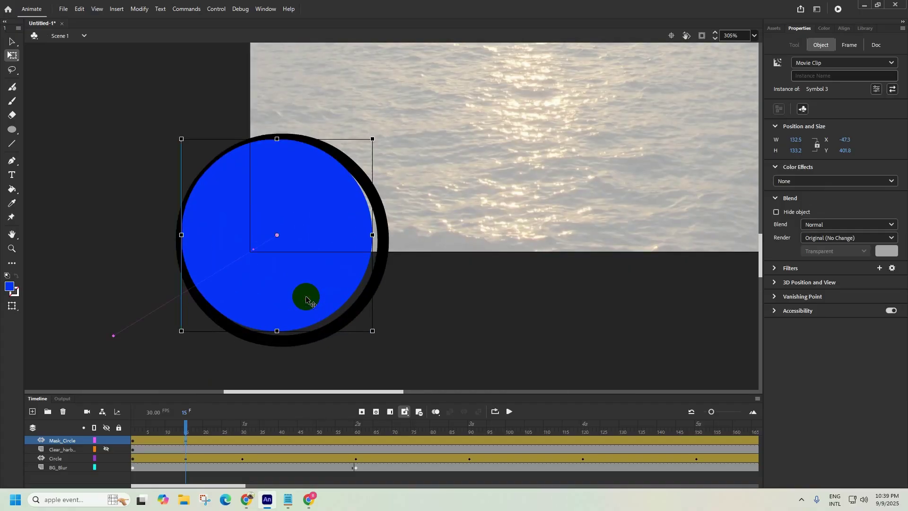
pyautogui.press('Right')
pyautogui.press('Down')
pyautogui.press('Down')
pyautogui.press('Down')
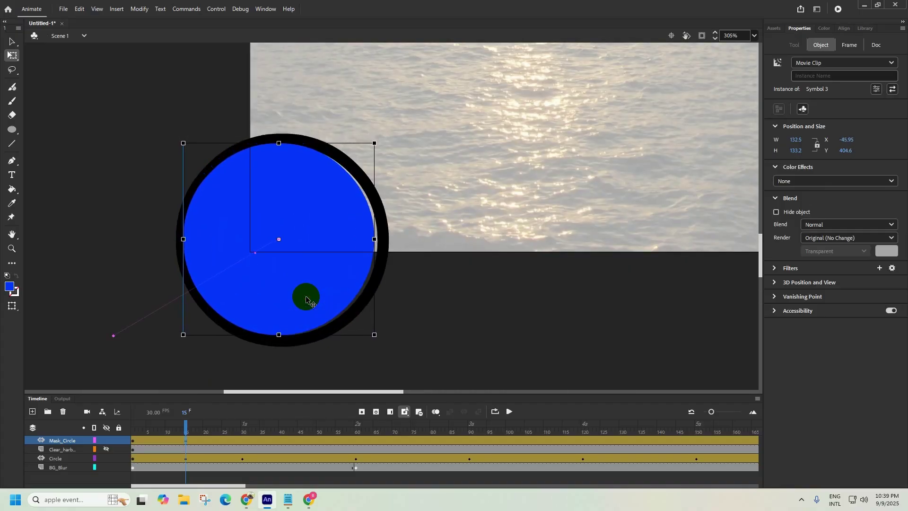
pyautogui.press('Right')
pyautogui.press('Down')
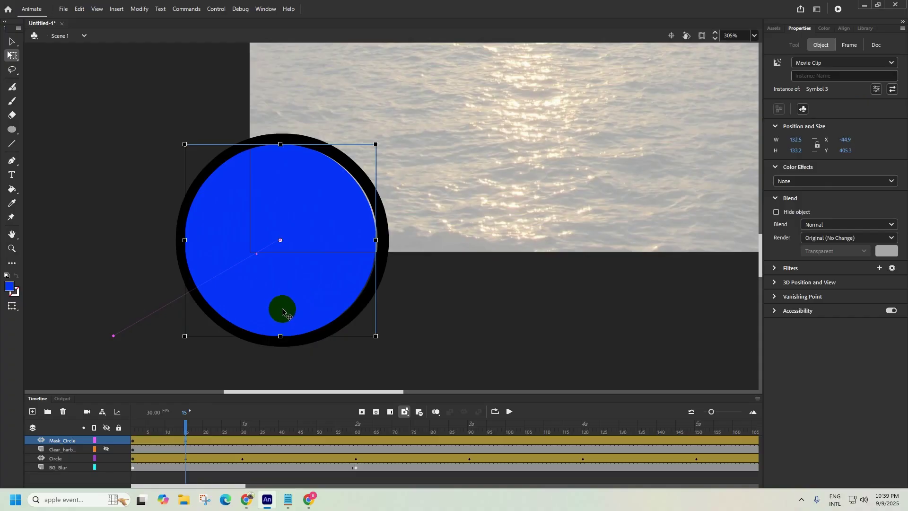
pyautogui.press('Right')
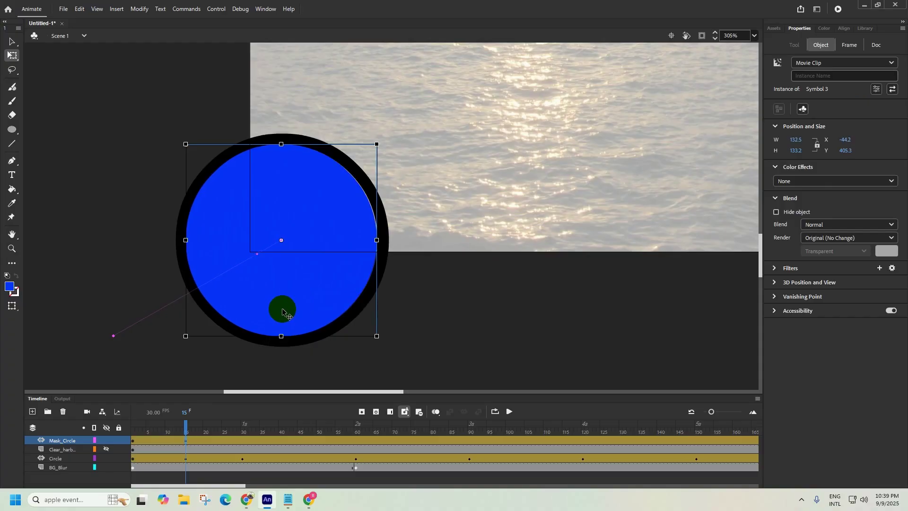
pyautogui.press('Up')
pyautogui.press('Right')
pyautogui.press('Up')
pyautogui.press('Up')
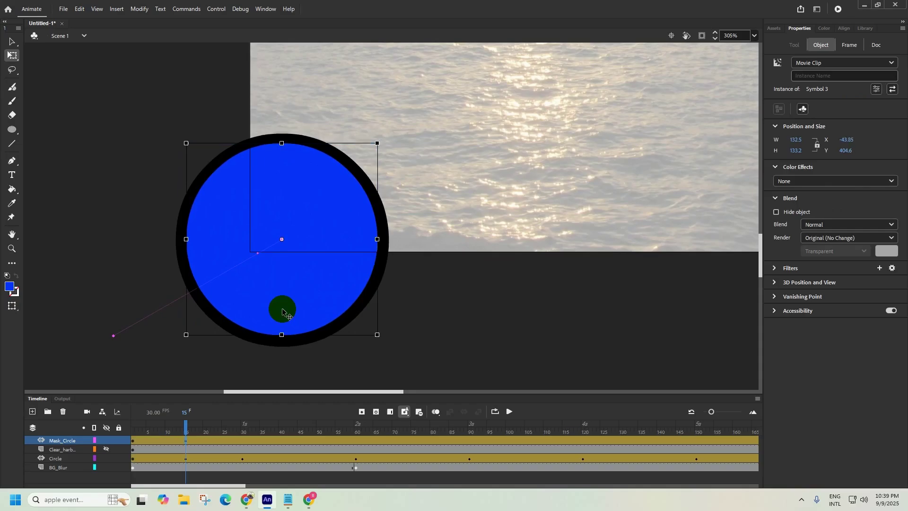
pyautogui.press('Right')
pyautogui.press('Right')
pyautogui.press('Down')
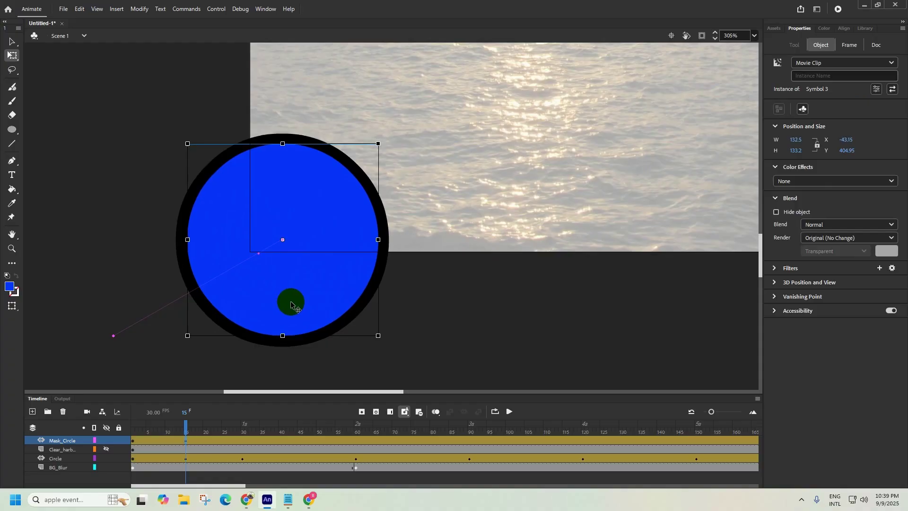
# Step: At frame 30, move the blue circle into the black ring at the stage's lower edge, at about X 124, Y 375
pyautogui.scroll(-4, 290, 301)
pyautogui.click(250, 429)
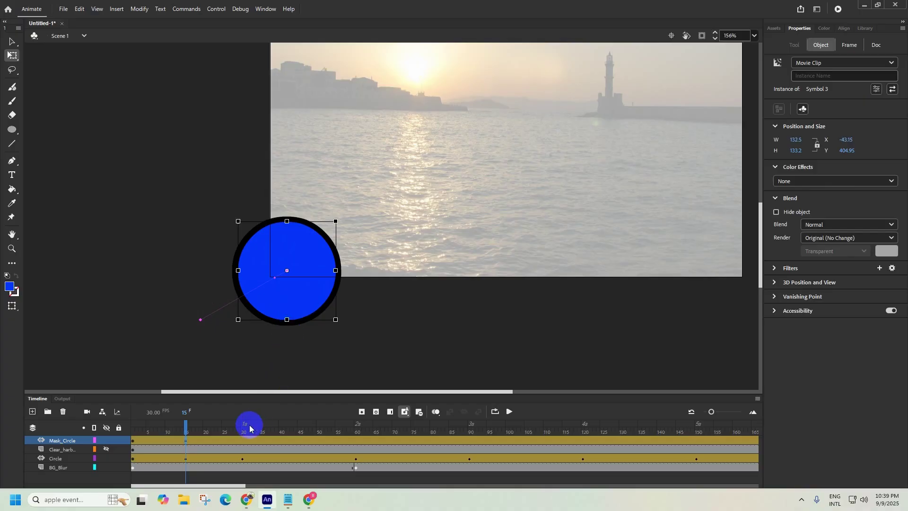
pyautogui.click(243, 424)
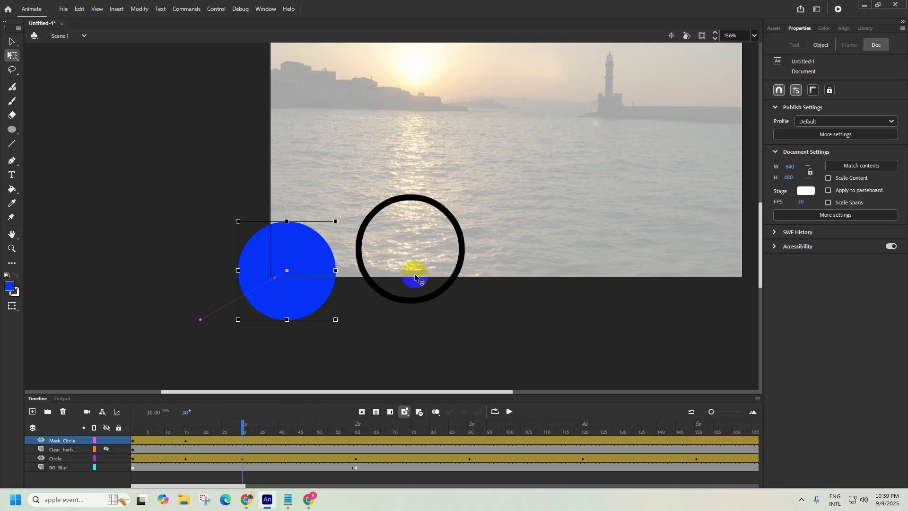
pyautogui.moveTo(305, 297); pyautogui.dragTo(442, 283)
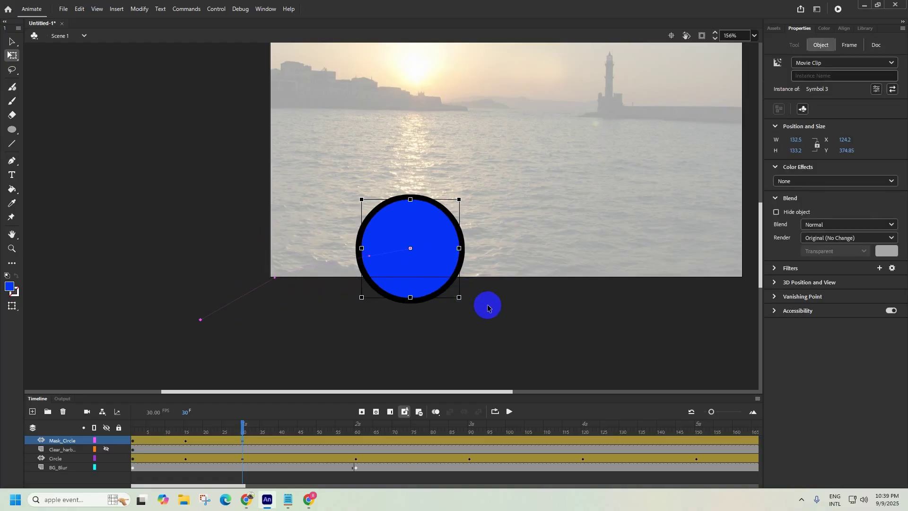
pyautogui.press('Down')
pyautogui.hotkey('ctrl', 'z')
# Step: At frame 60, move the blue circle up into the black ring over the harbour buildings, at about X 78, Y 173
pyautogui.click(356, 426)
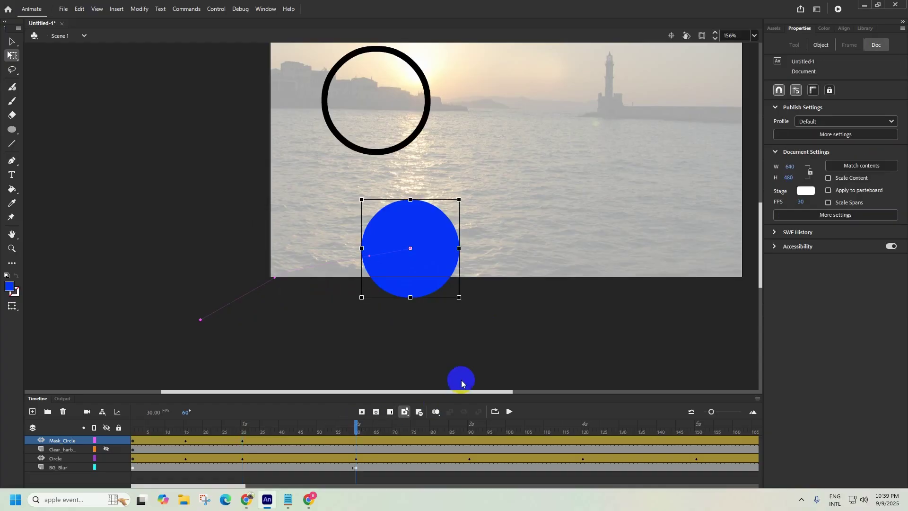
pyautogui.scroll(4, 460, 373)
pyautogui.scroll(-2, 447, 308)
pyautogui.scroll(-3, 447, 309)
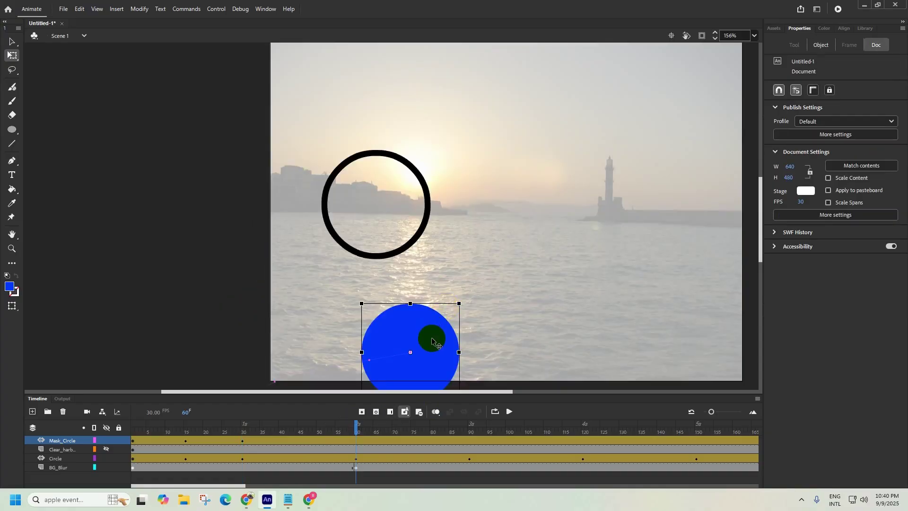
pyautogui.moveTo(430, 335); pyautogui.dragTo(418, 211)
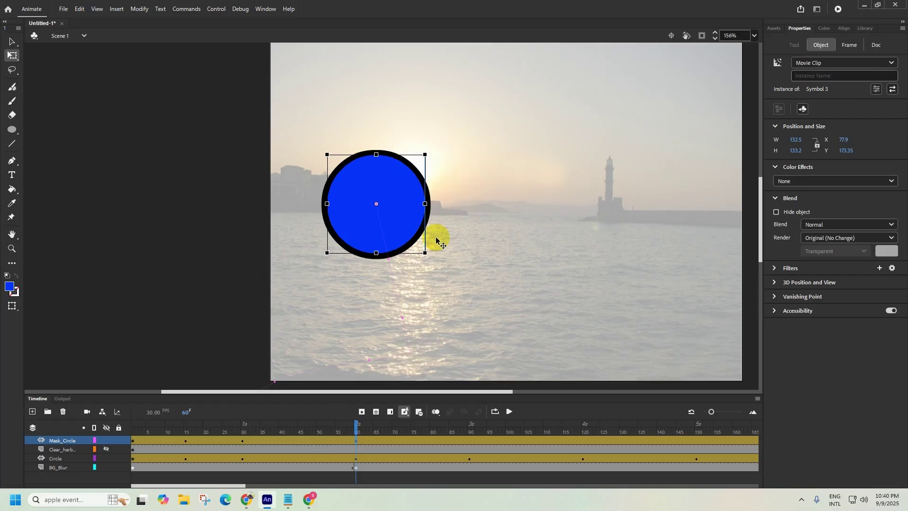
# Step: At frame 90, move the blue circle into the black ring in the sky and nudge it to about X 253, Y 89
pyautogui.click(470, 426)
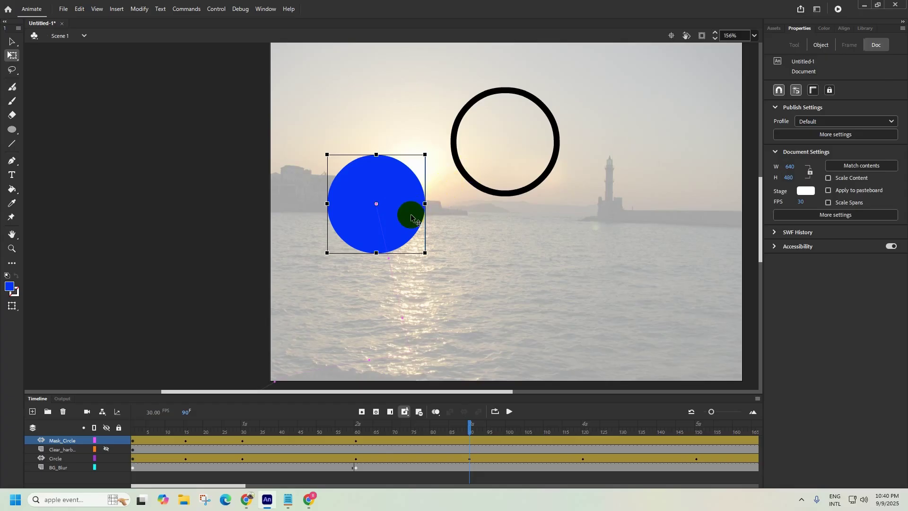
pyautogui.moveTo(405, 227); pyautogui.dragTo(533, 160)
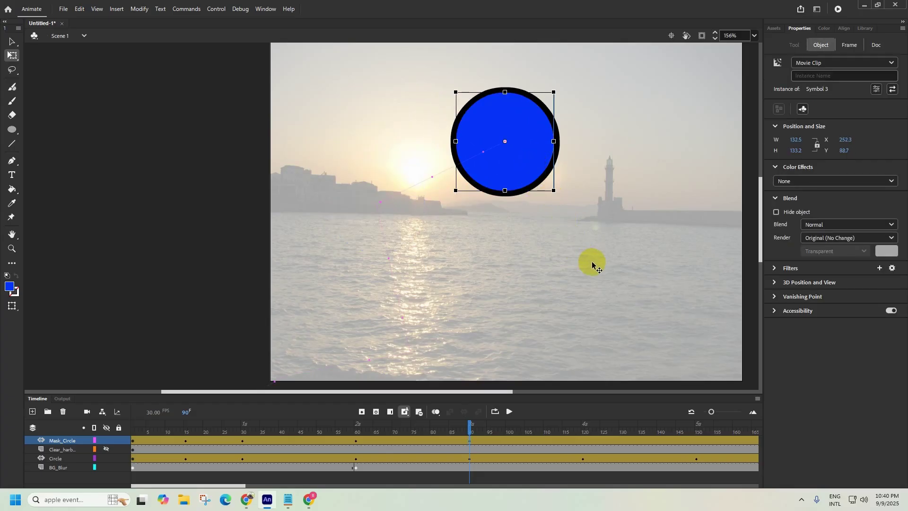
pyautogui.press('Up')
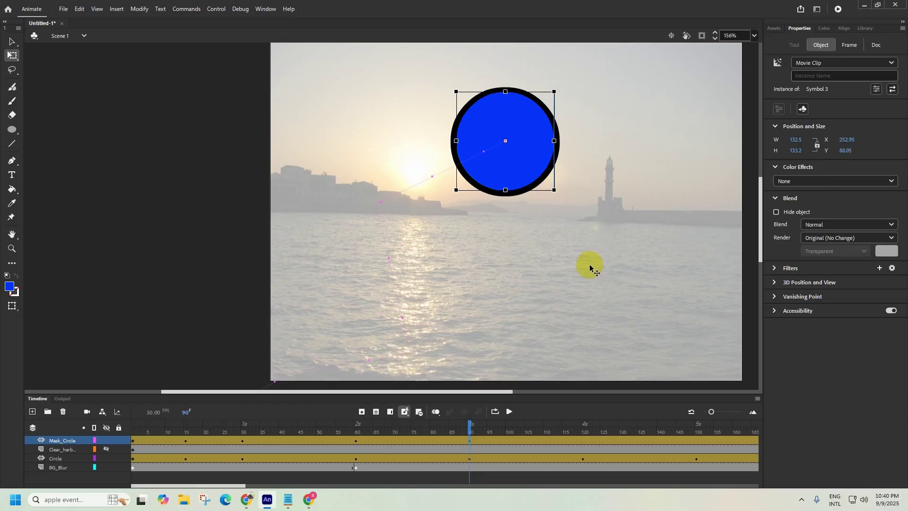
pyautogui.press('Down')
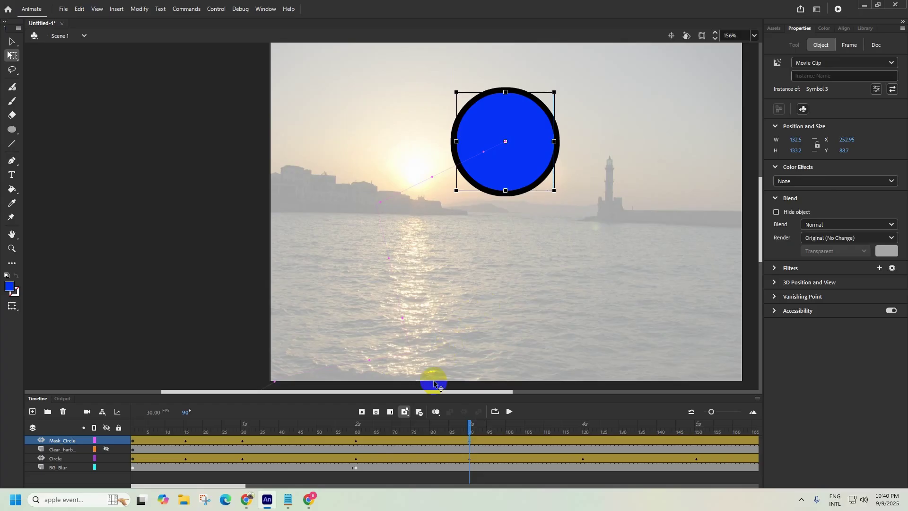
# Step: At frame 120, move the blue circle down into the black ring over the water, at about X 311, Y 366
pyautogui.click(583, 428)
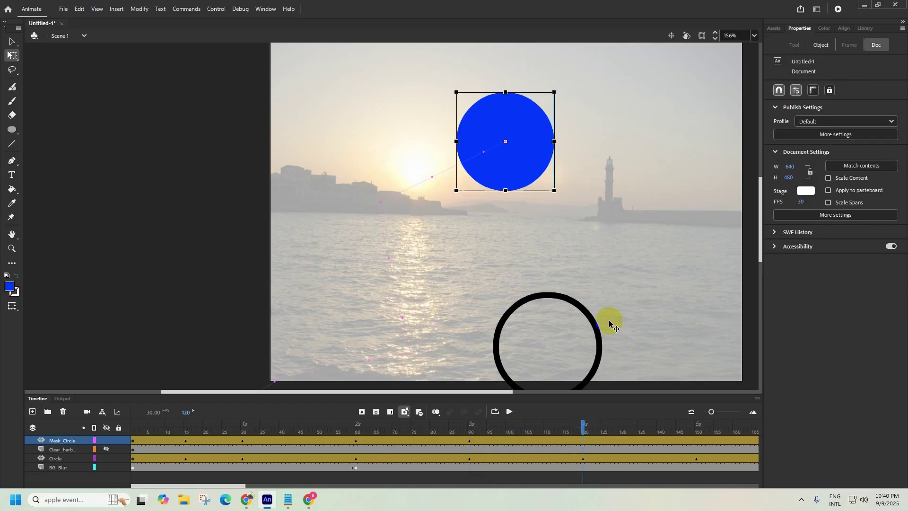
pyautogui.scroll(-3, 582, 286)
pyautogui.moveTo(516, 62); pyautogui.dragTo(558, 268)
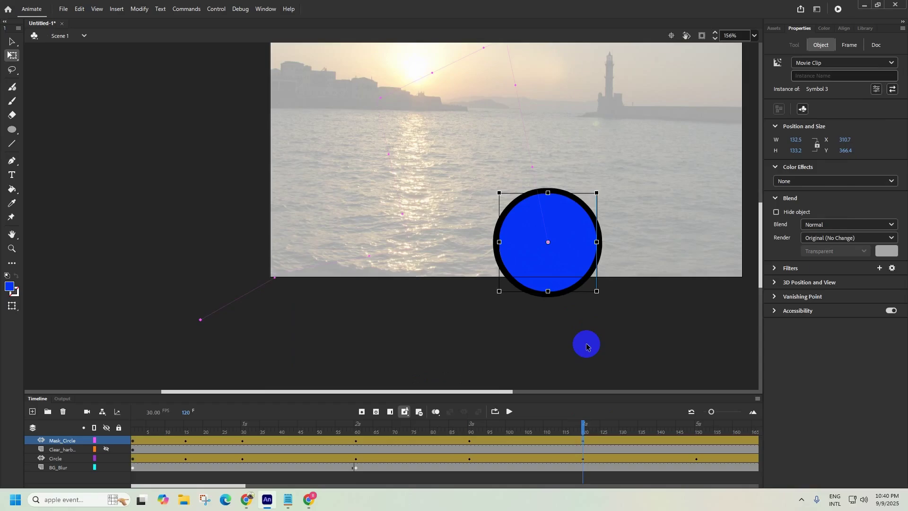
# Step: At frame 150, move the blue circle into the black ring at the stage's right edge and nudge it to about X 522, Y 216
pyautogui.click(697, 426)
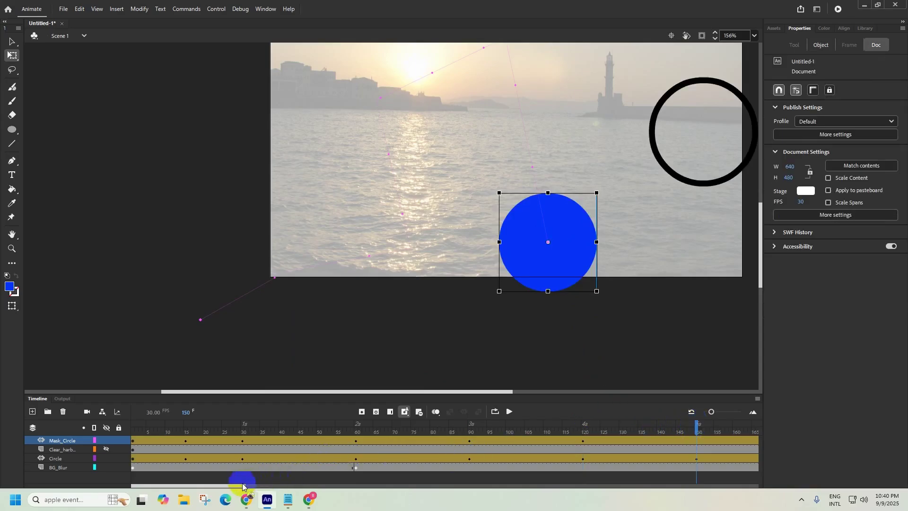
pyautogui.moveTo(246, 486); pyautogui.dragTo(310, 487)
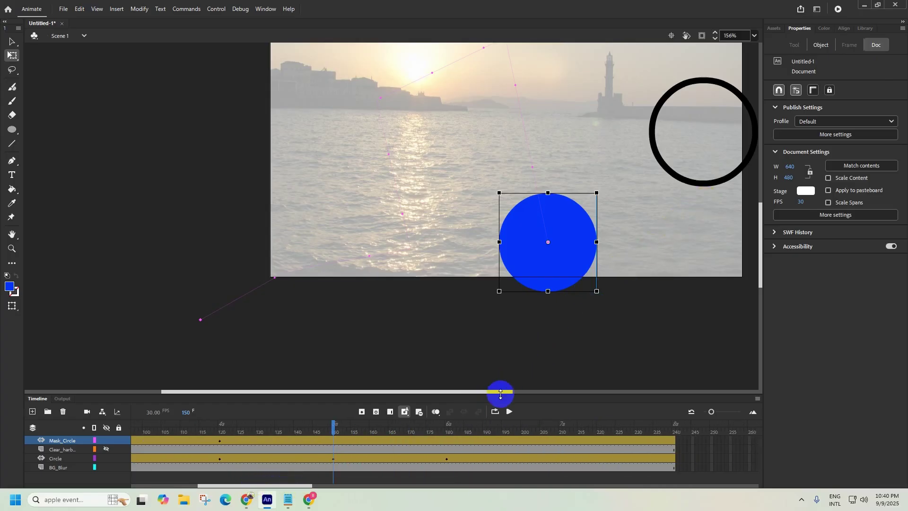
pyautogui.moveTo(502, 393); pyautogui.dragTo(560, 316)
pyautogui.scroll(3, 581, 275)
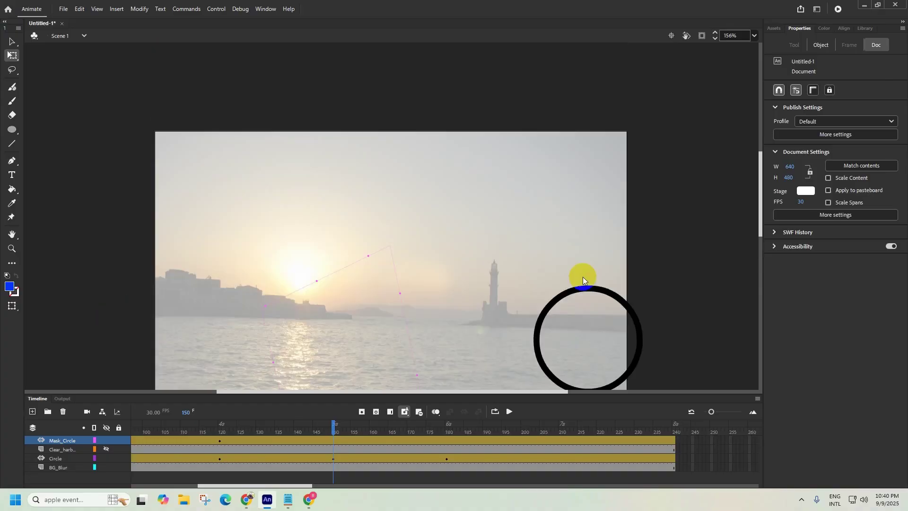
pyautogui.moveTo(462, 353); pyautogui.dragTo(616, 250)
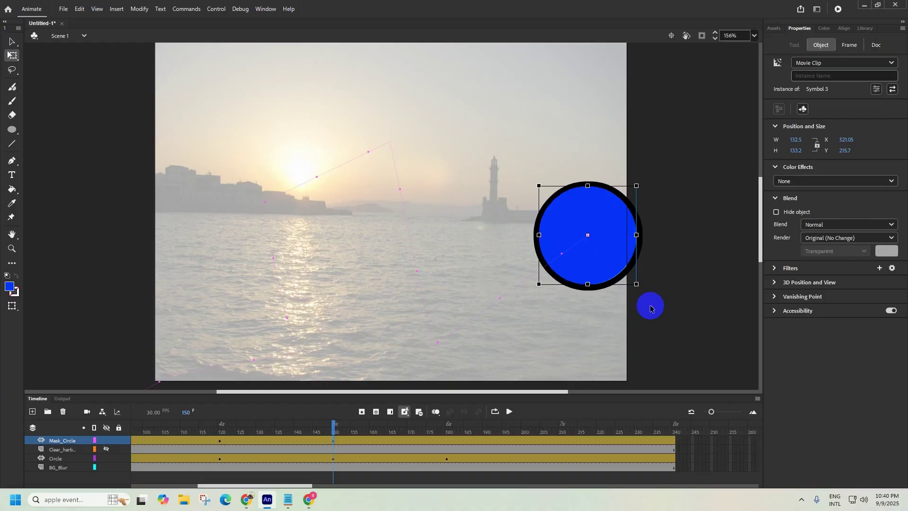
pyautogui.press('Right')
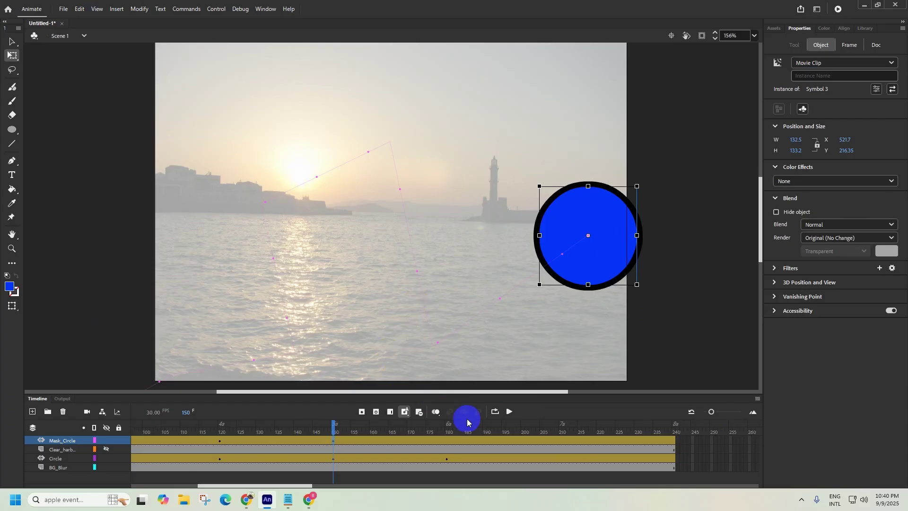
# Step: At frame 180, move the blue circle into the black ring around the lighthouse, at about X 395, Y 151
pyautogui.click(448, 432)
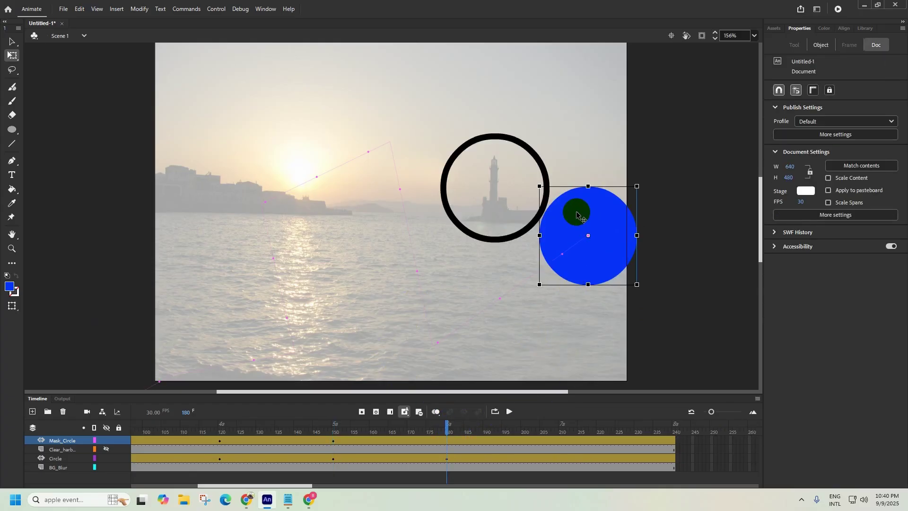
pyautogui.moveTo(604, 269); pyautogui.dragTo(511, 219)
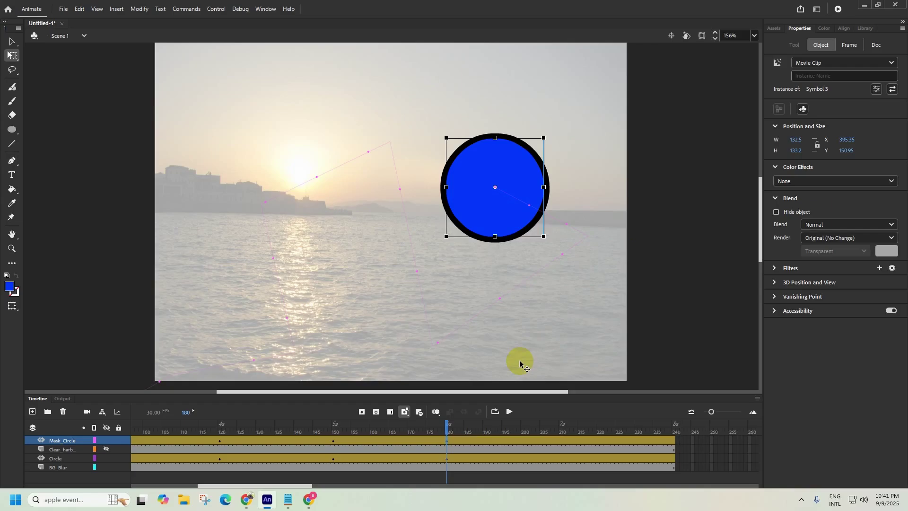
pyautogui.scroll(-3, 520, 363)
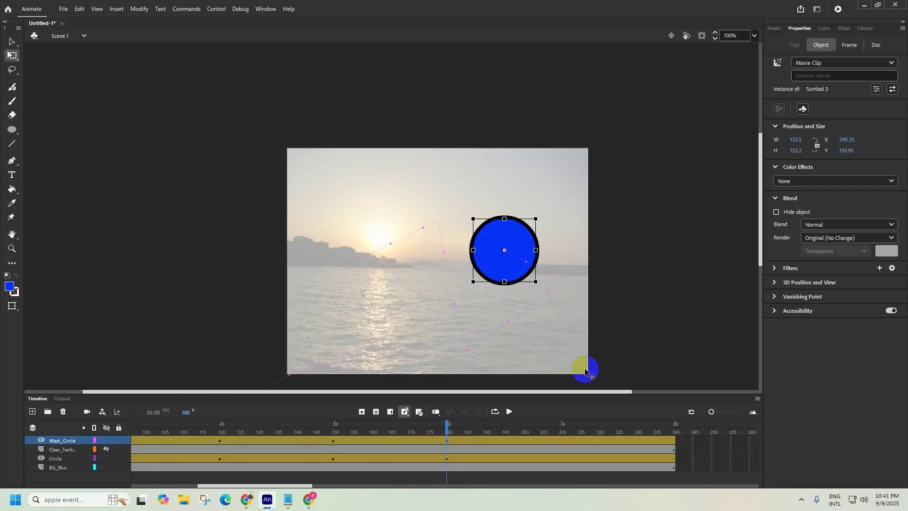
pyautogui.click(801, 499)
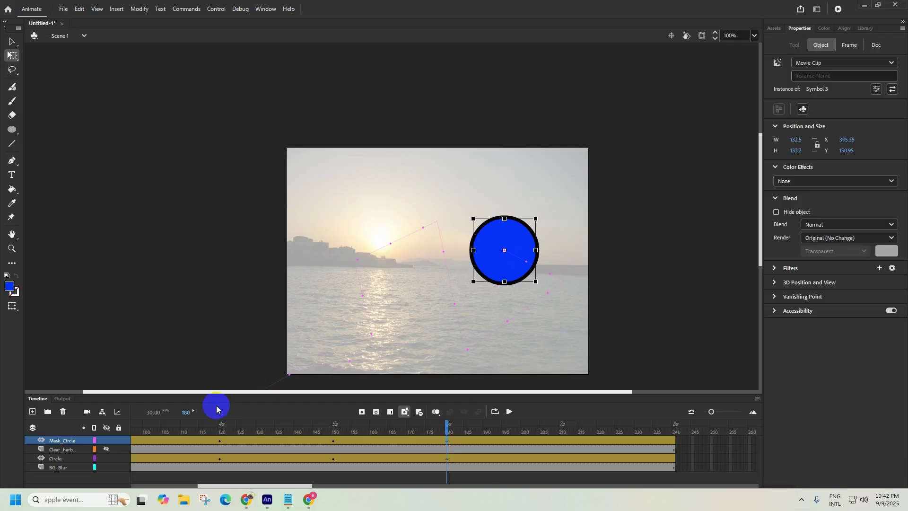
# Step: Return to frame 1 and make the clear harbour layer visible
pyautogui.moveTo(298, 486); pyautogui.dragTo(149, 464)
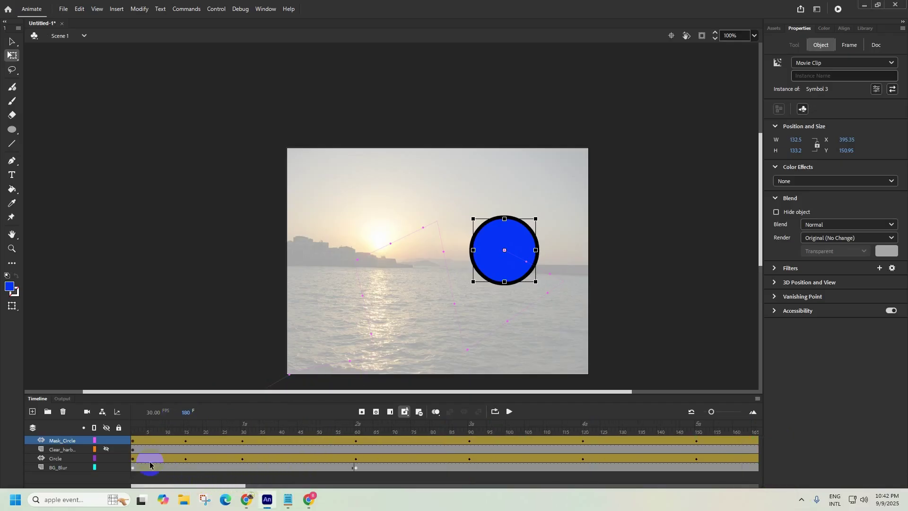
pyautogui.click(134, 428)
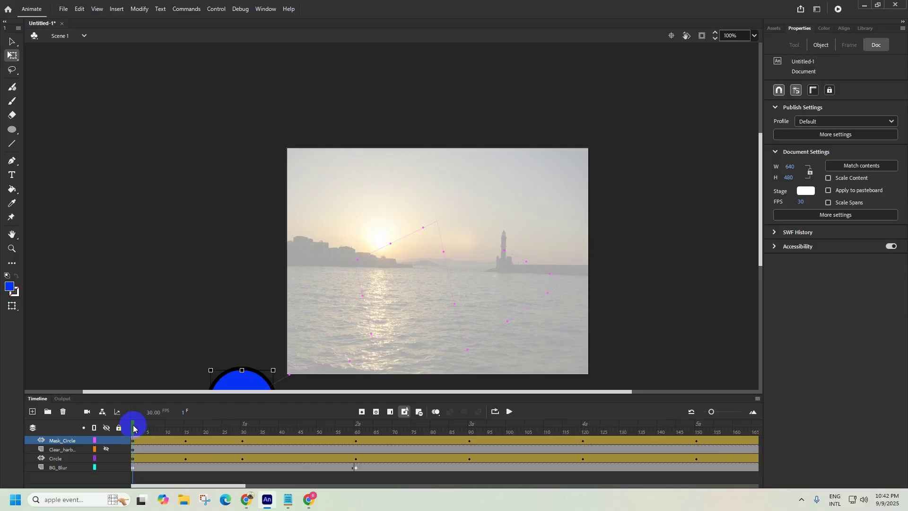
pyautogui.click(61, 440)
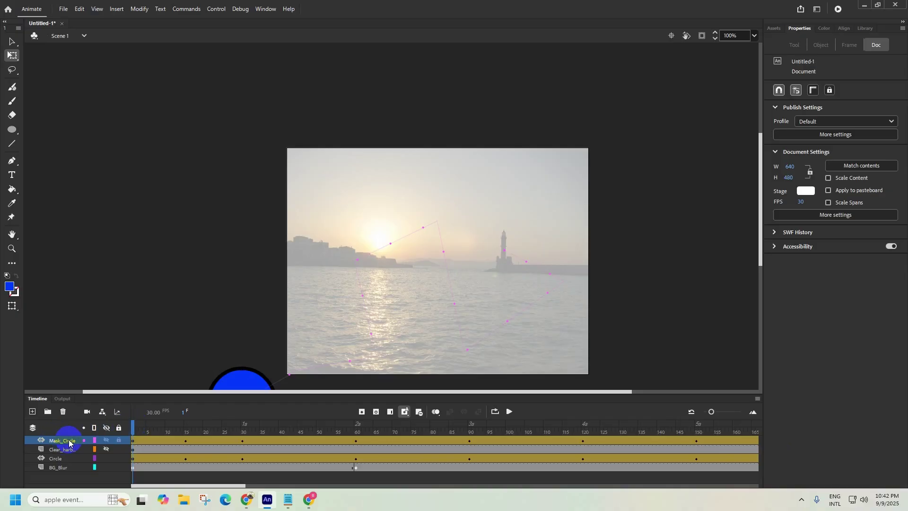
pyautogui.click(105, 449)
pyautogui.click(60, 450)
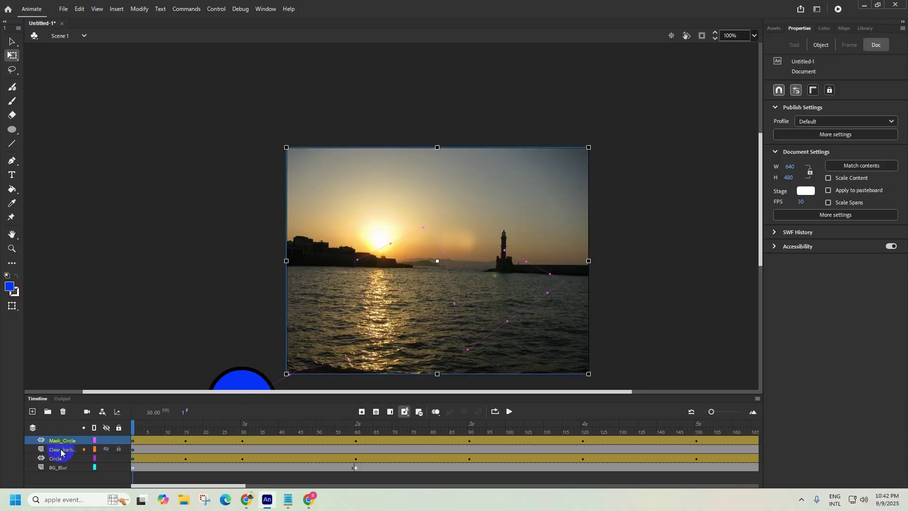
pyautogui.click(103, 450)
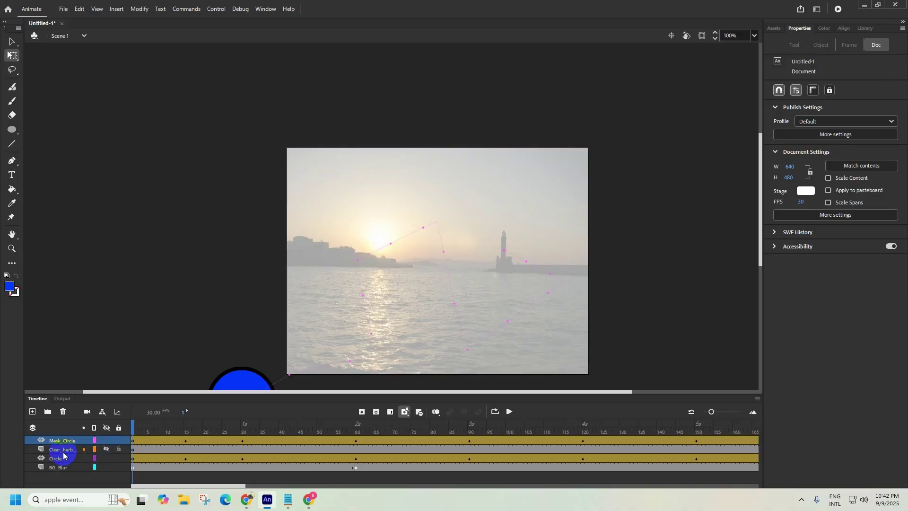
pyautogui.click(106, 450)
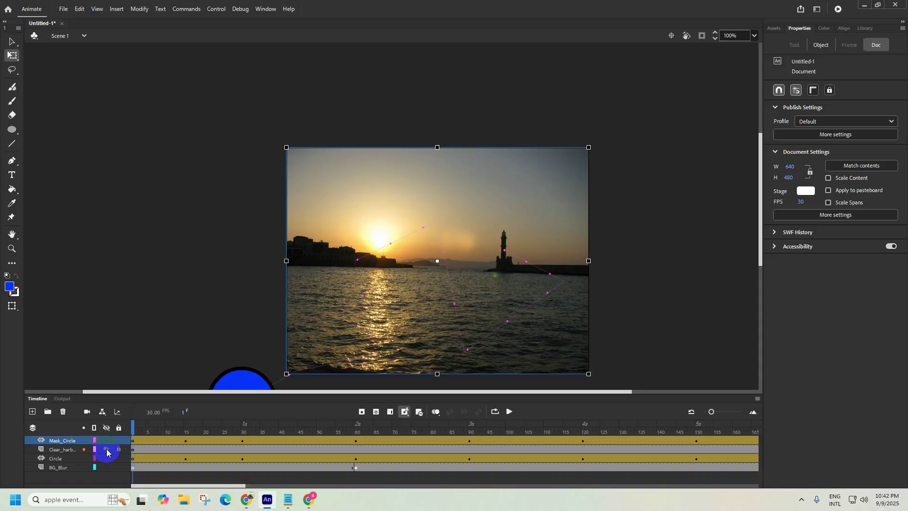
# Step: Turn the Mask_Circle layer into a mask over the clear harbour layer and select the masked layer
pyautogui.rightClick(62, 443)
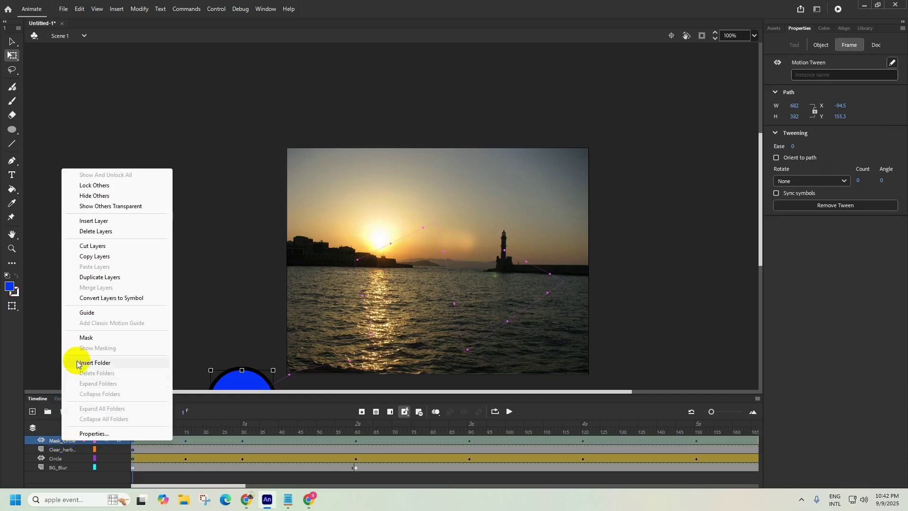
pyautogui.click(85, 337)
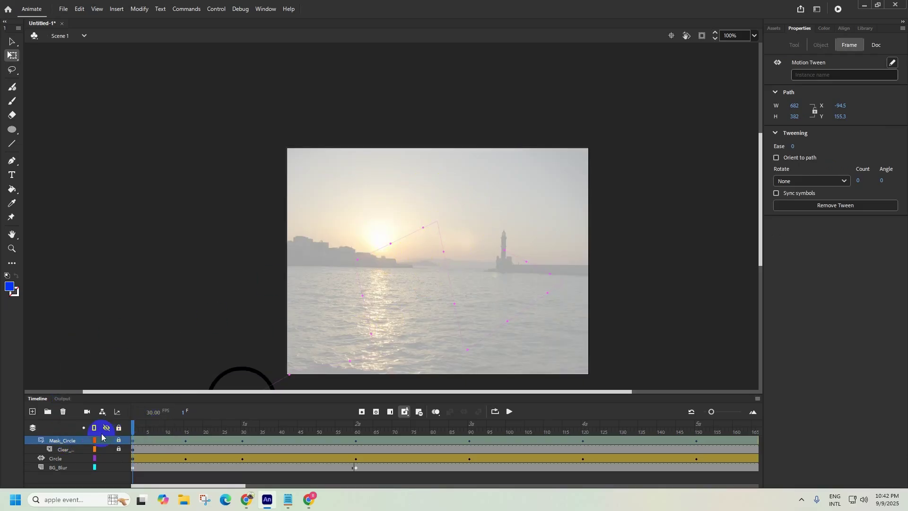
pyautogui.click(63, 452)
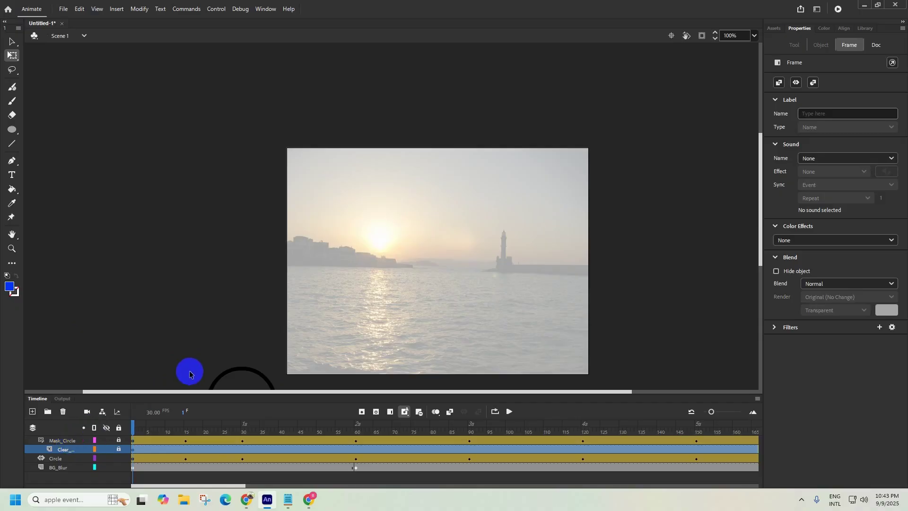
# Step: Play the masked telescope animation from frame 1 to check the reveal
pyautogui.scroll(-4, 189, 371)
pyautogui.scroll(2, 189, 371)
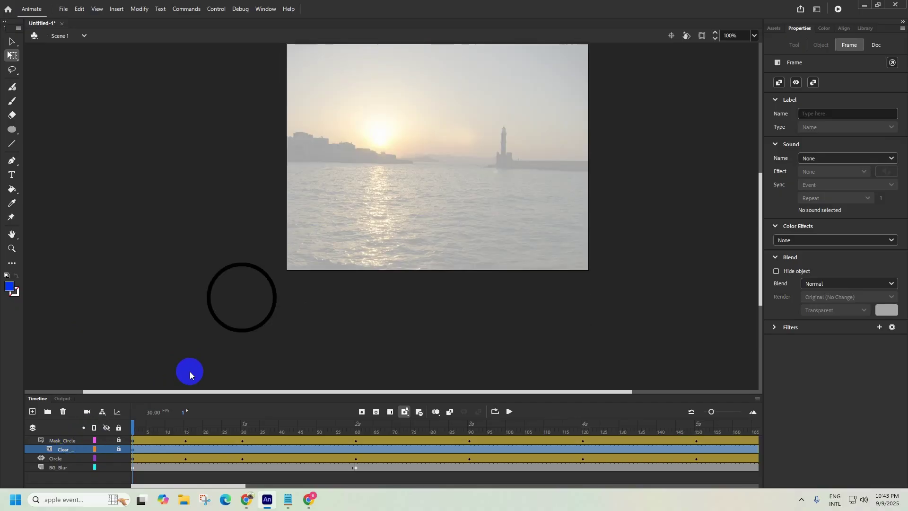
pyautogui.click(132, 429)
pyautogui.click(510, 411)
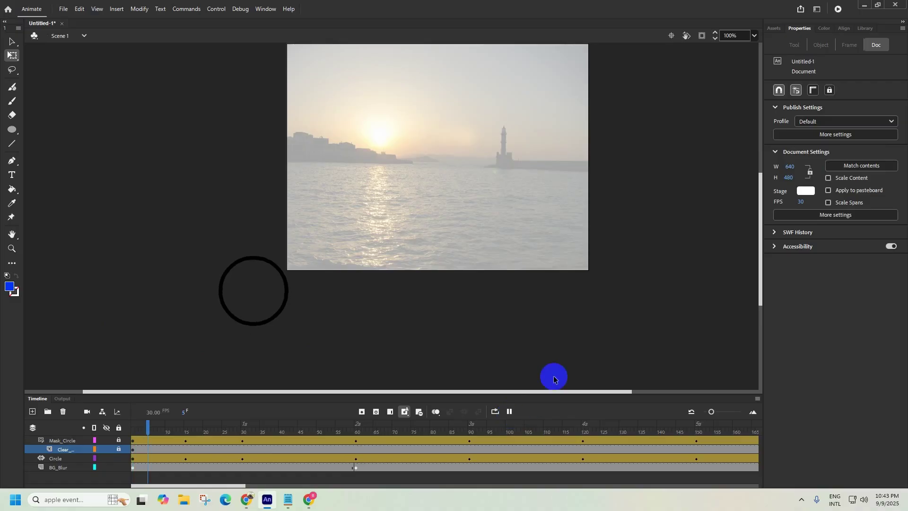
pyautogui.scroll(2, 555, 372)
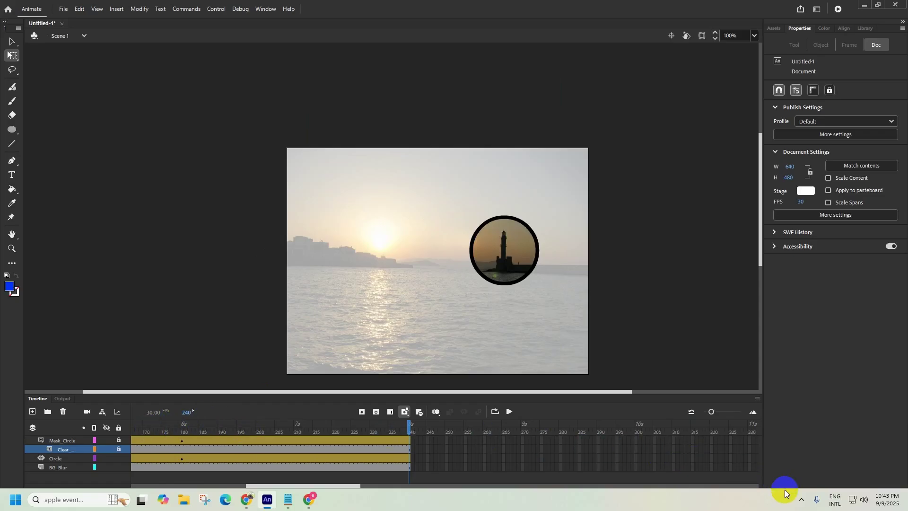
# Step: Replay the end of the animation from frame 174 and stop at frame 180
pyautogui.click(800, 500)
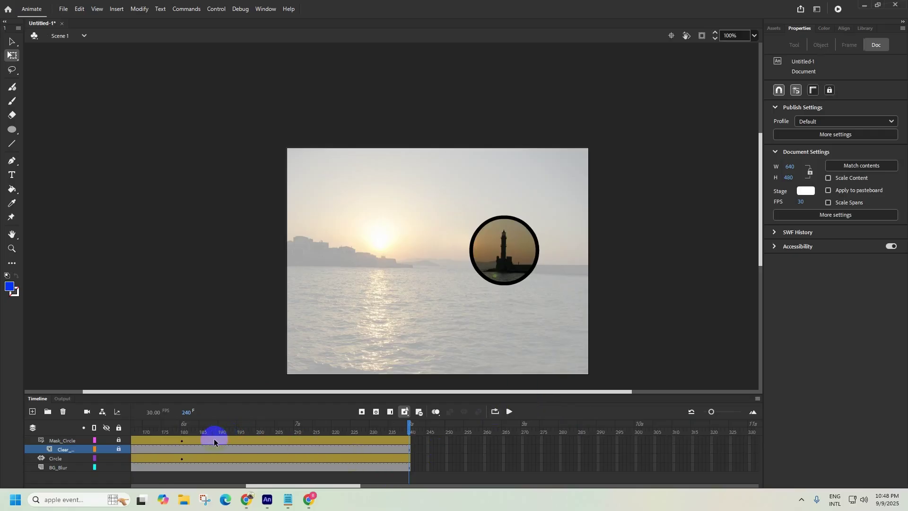
pyautogui.click(159, 421)
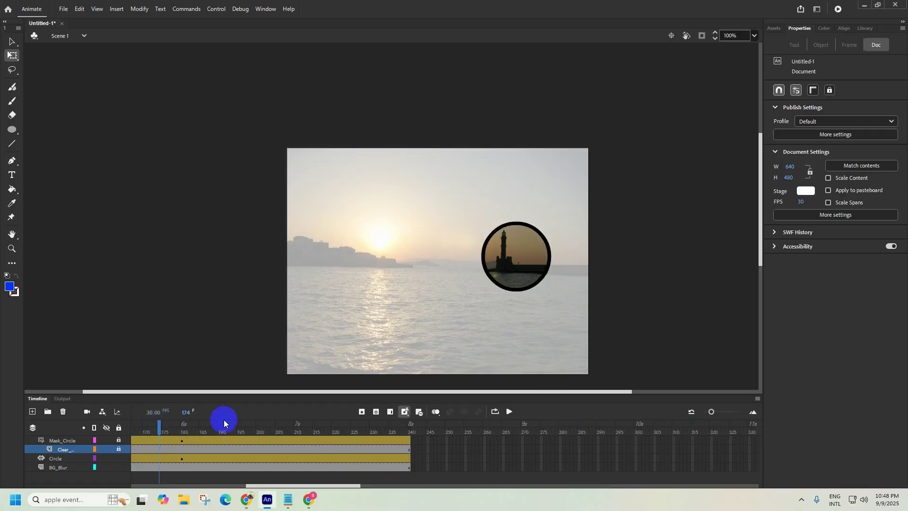
pyautogui.click(509, 411)
pyautogui.click(510, 411)
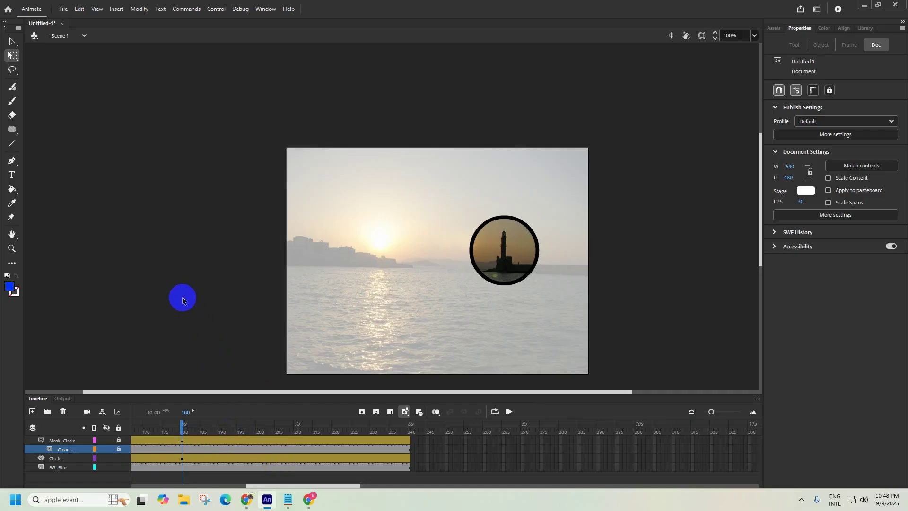
# Step: Save the document on the Desktop as an Animate document named Telescope
pyautogui.hotkey('ctrl', 's')
pyautogui.click(38, 93)
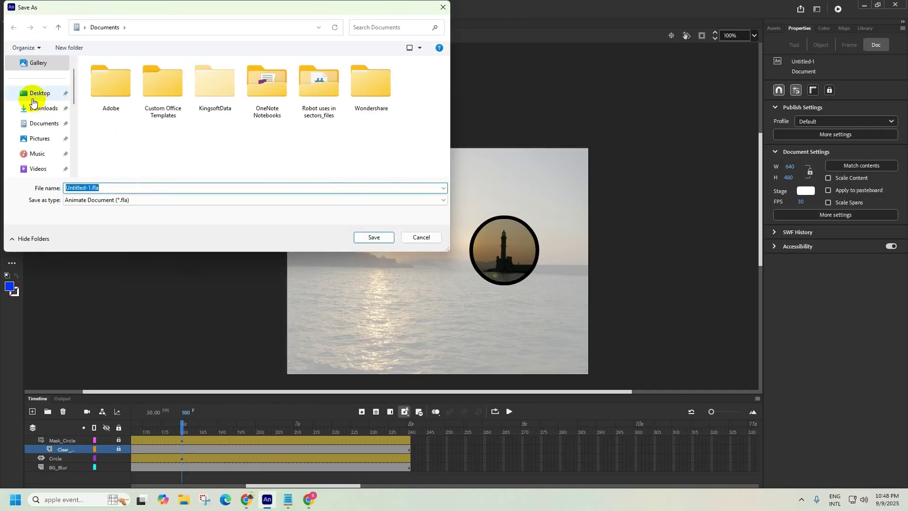
pyautogui.click(104, 204)
pyautogui.hotkey('ctrl', 'a')
pyautogui.write('Tel')
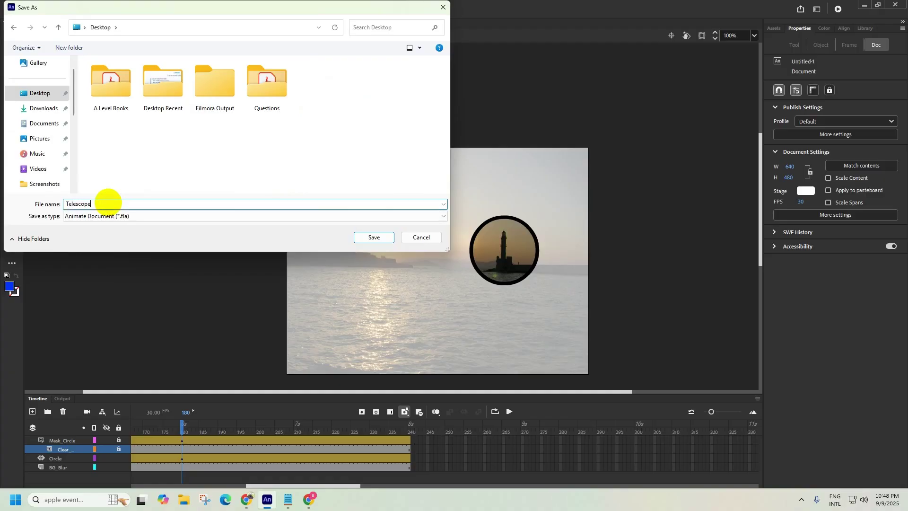
pyautogui.click(374, 237)
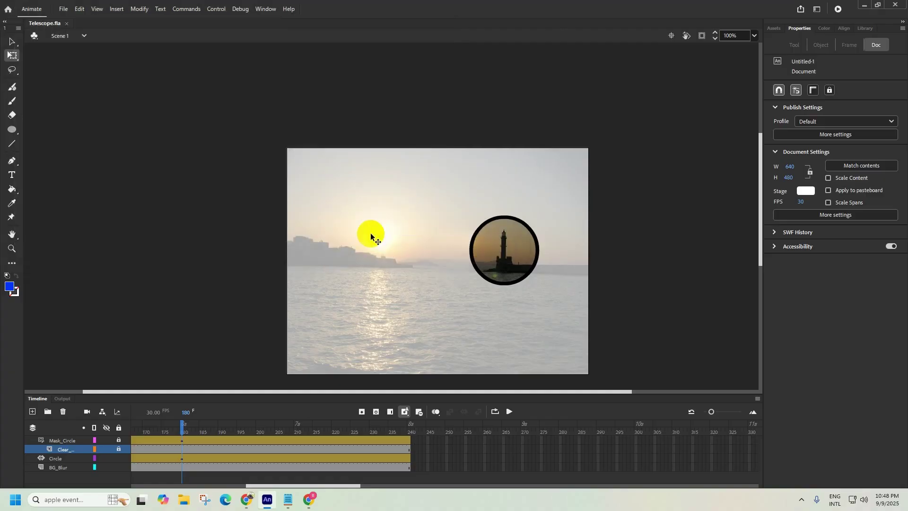
# Step: Switch to the desktop, duplicate Telescope.fla there and place the copy beside the FastStone Capture shortcut
pyautogui.click(865, 6)
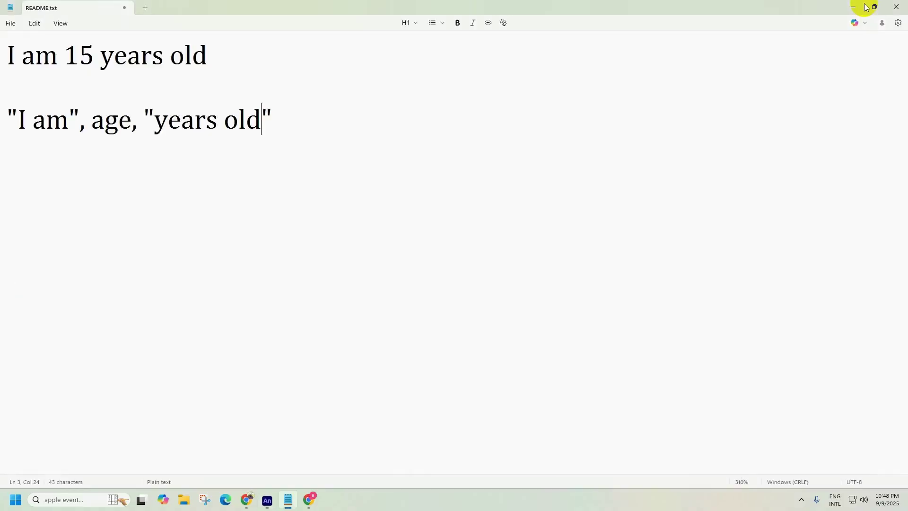
pyautogui.click(853, 7)
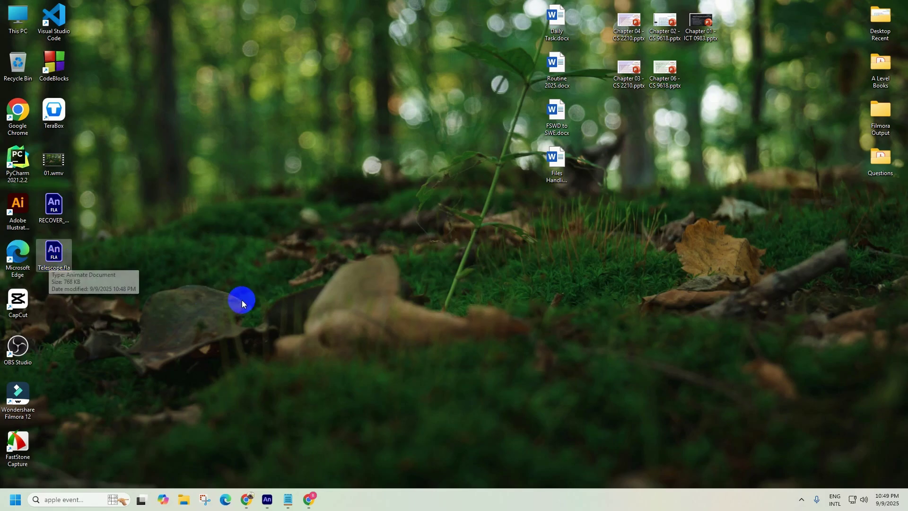
pyautogui.hotkey('ctrl', 'v')
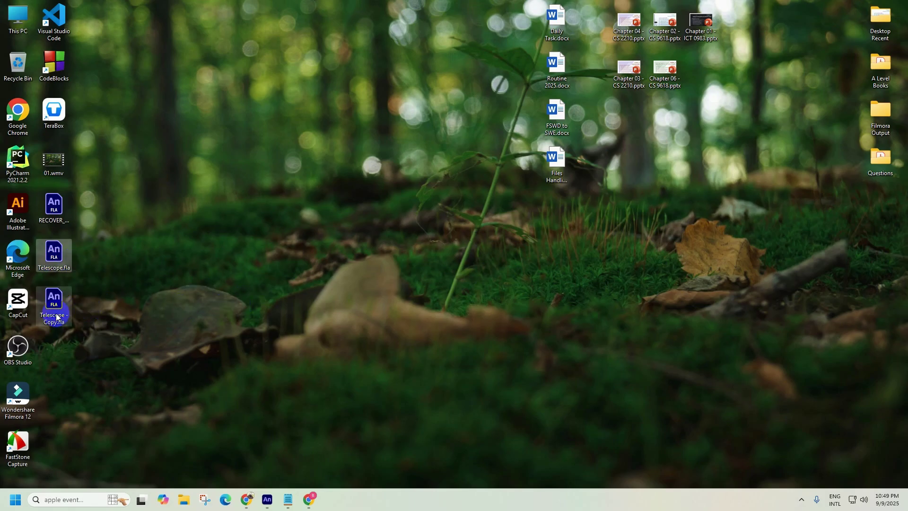
pyautogui.moveTo(57, 307); pyautogui.dragTo(51, 469)
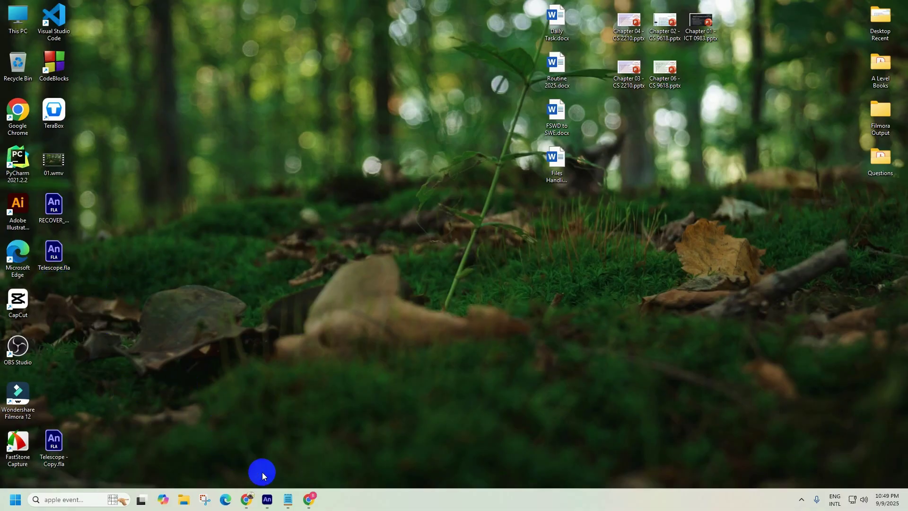
# Step: Switch back to Animate and cut the frames of all four layers, from Mask_Circle to BG_Blur
pyautogui.click(267, 499)
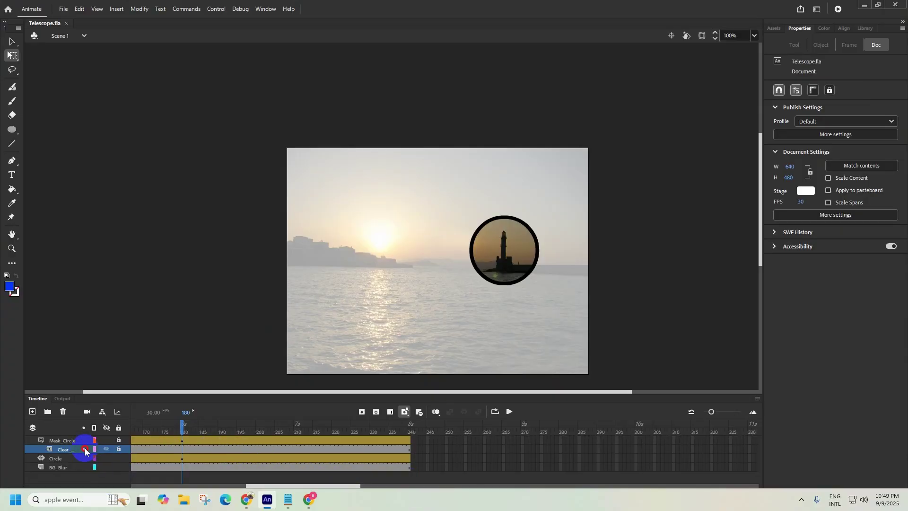
pyautogui.click(68, 450)
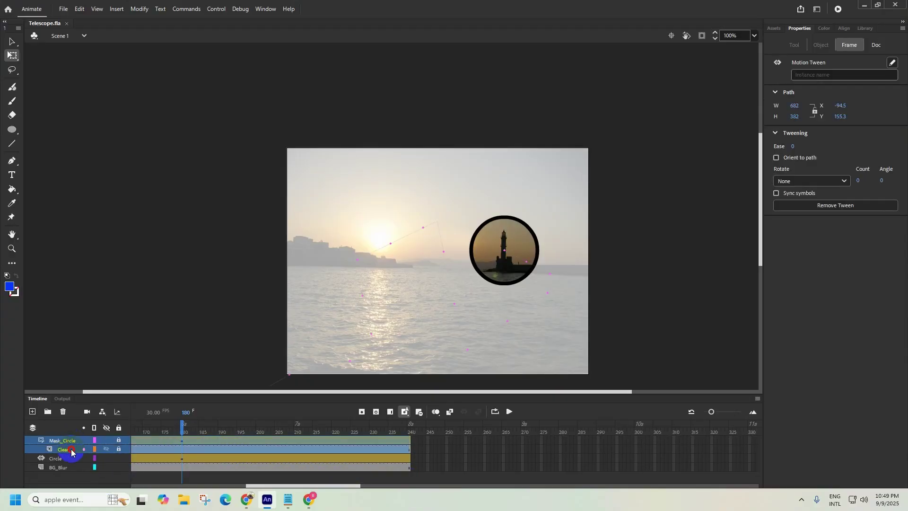
pyautogui.keyDown('shift'); pyautogui.click(67, 458); pyautogui.keyUp('shift')
pyautogui.keyDown('shift'); pyautogui.click(70, 467); pyautogui.keyUp('shift')
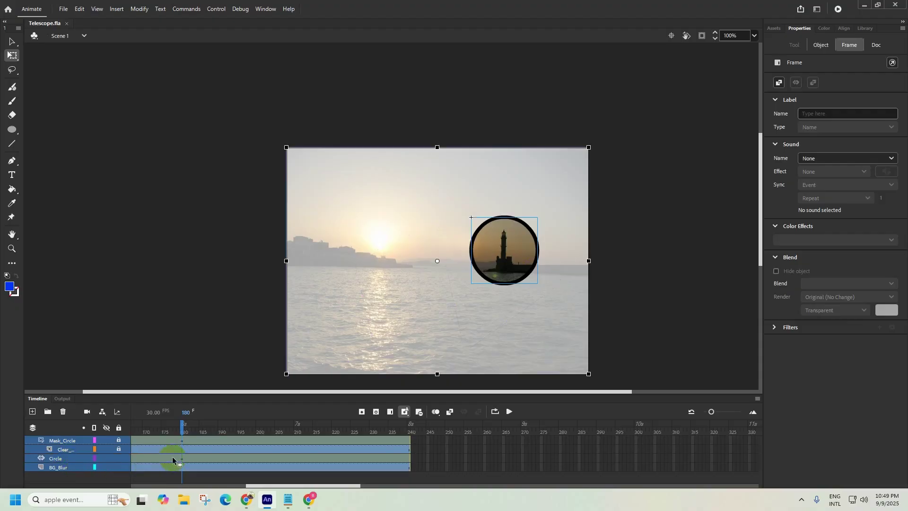
pyautogui.click(178, 443)
pyautogui.rightClick(186, 444)
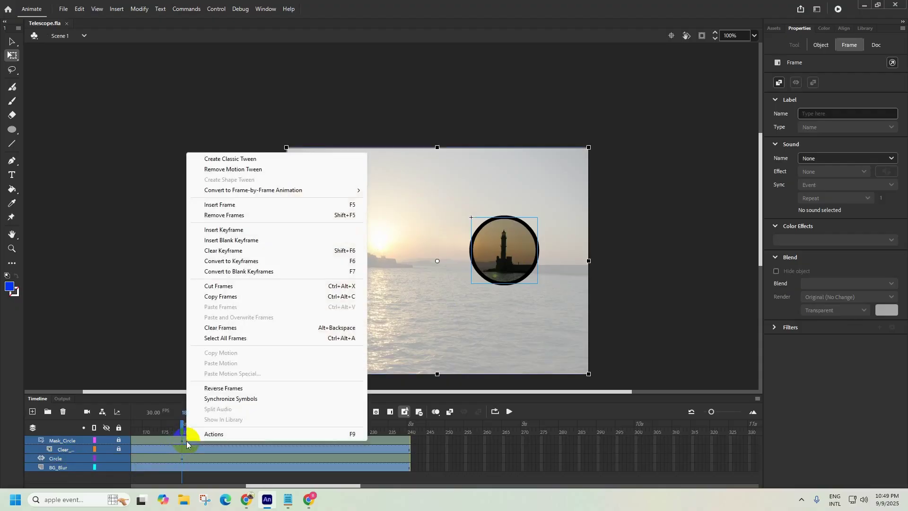
pyautogui.click(219, 286)
pyautogui.click(313, 473)
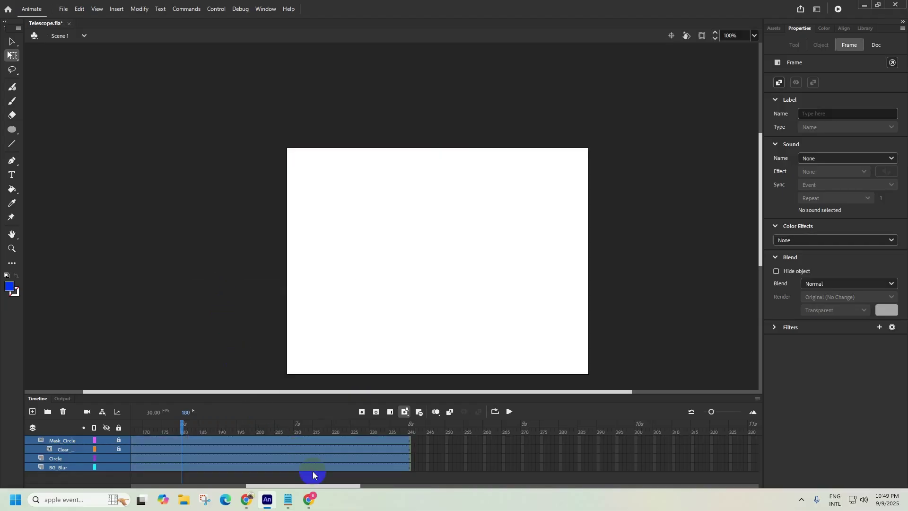
# Step: Play the timeline from frame 1 to check it, and undo the cut of all layers' frames
pyautogui.moveTo(263, 485); pyautogui.dragTo(152, 478)
pyautogui.click(161, 457)
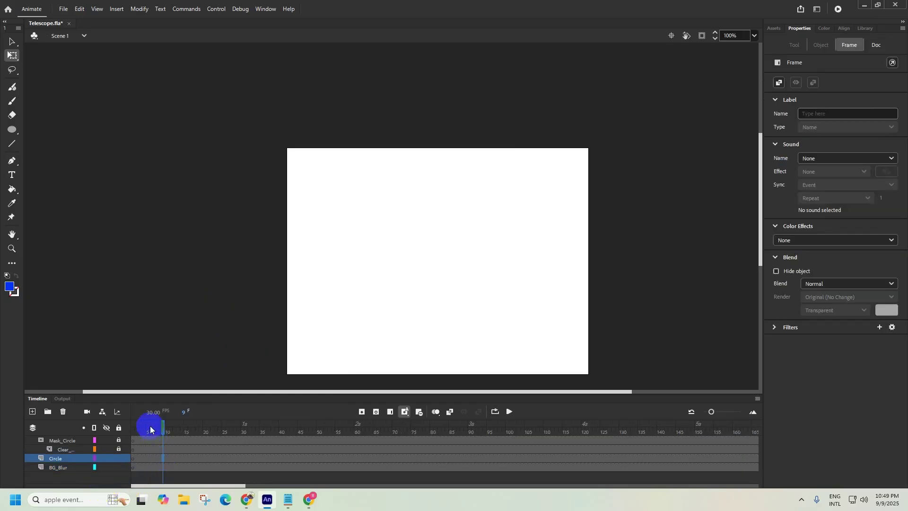
pyautogui.moveTo(160, 424); pyautogui.dragTo(114, 424)
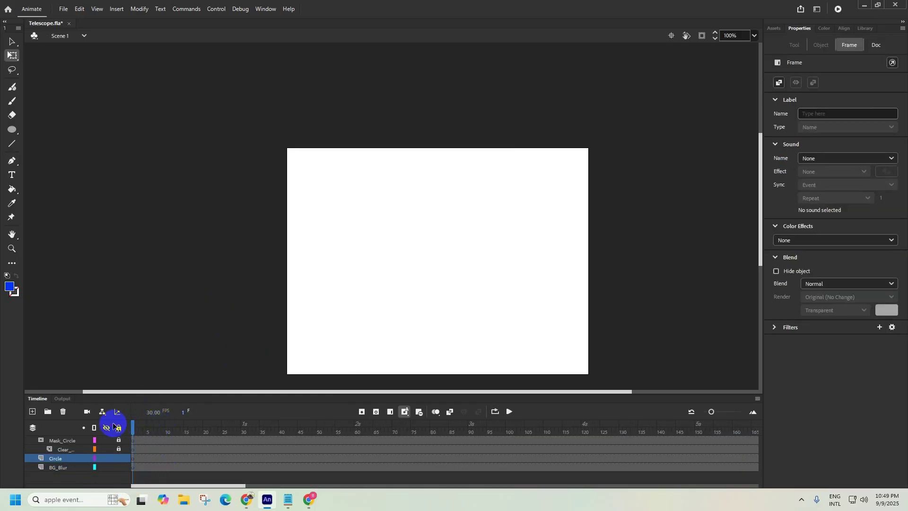
pyautogui.click(509, 411)
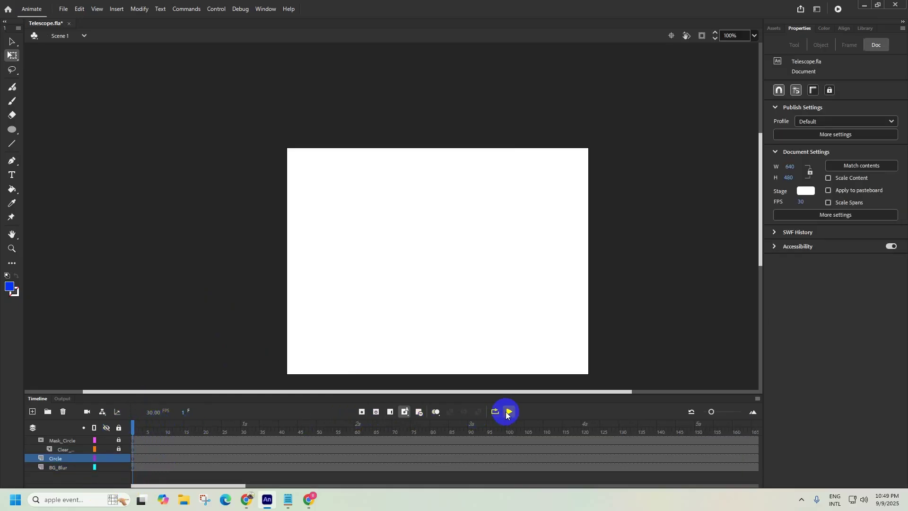
pyautogui.click(348, 459)
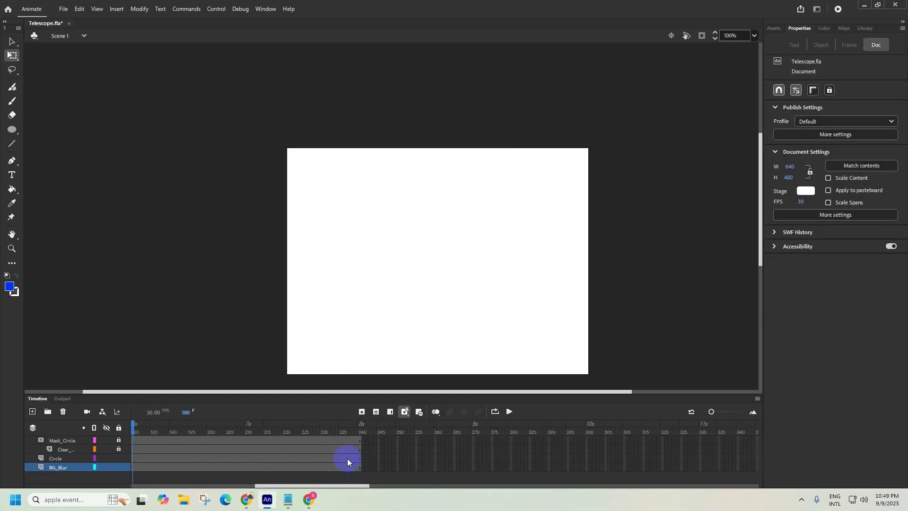
pyautogui.hotkey('ctrl', 'alt', 'a')
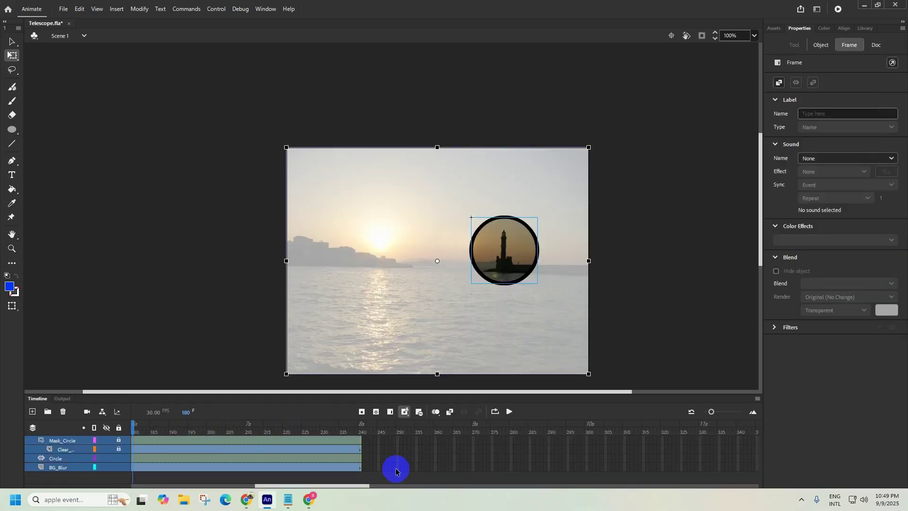
pyautogui.moveTo(338, 485); pyautogui.dragTo(326, 486)
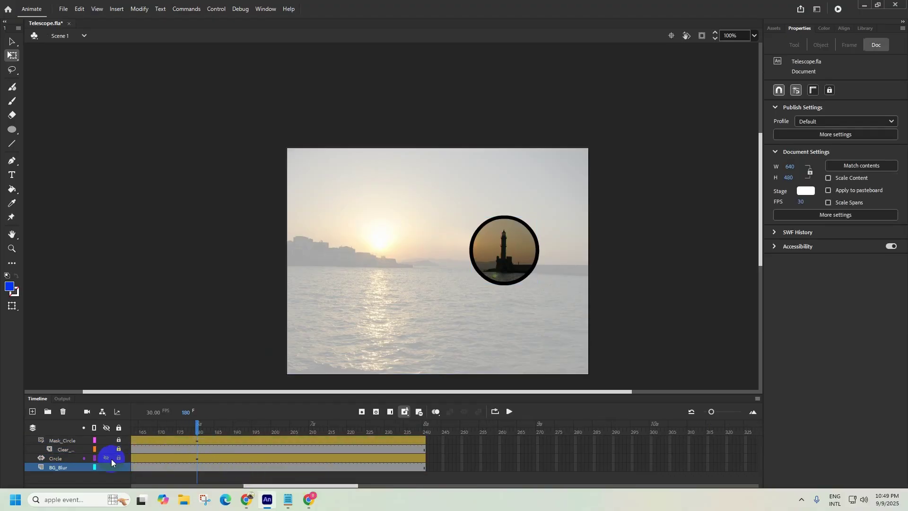
pyautogui.keyDown('shift'); pyautogui.click(59, 449); pyautogui.keyUp('shift')
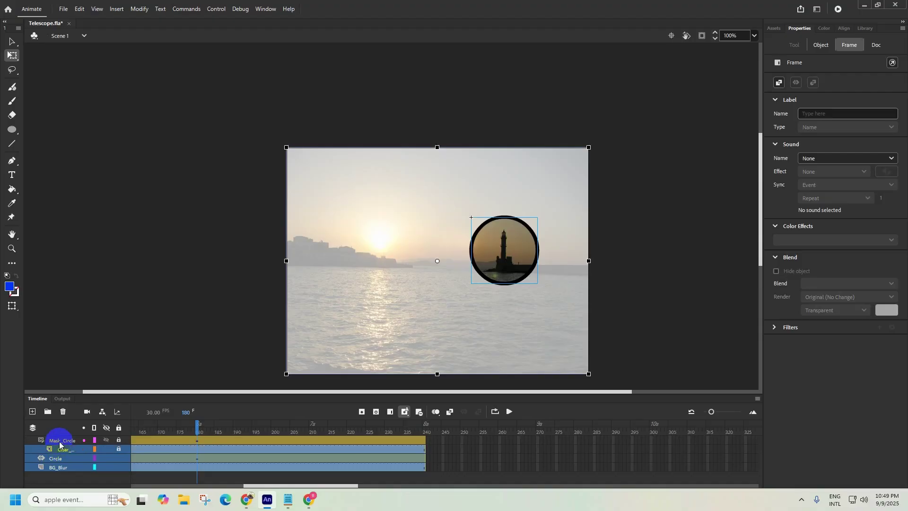
pyautogui.rightClick(203, 439)
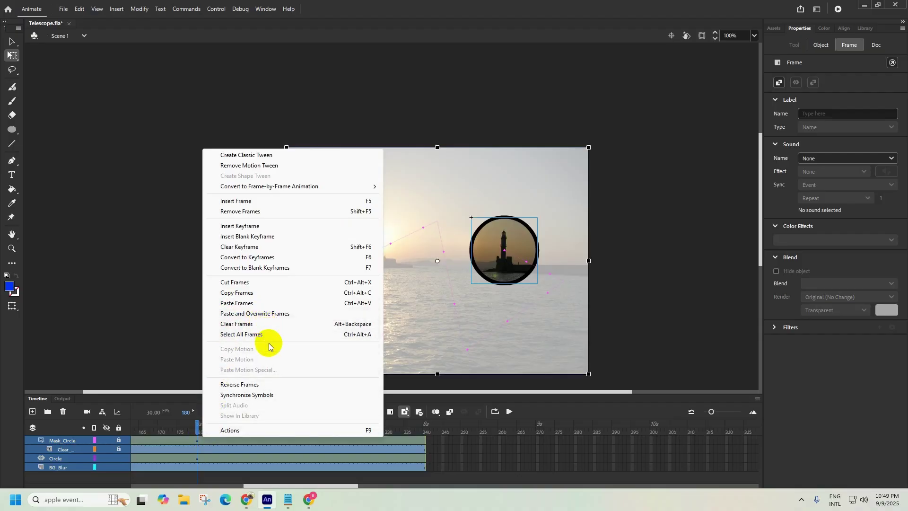
pyautogui.click(202, 476)
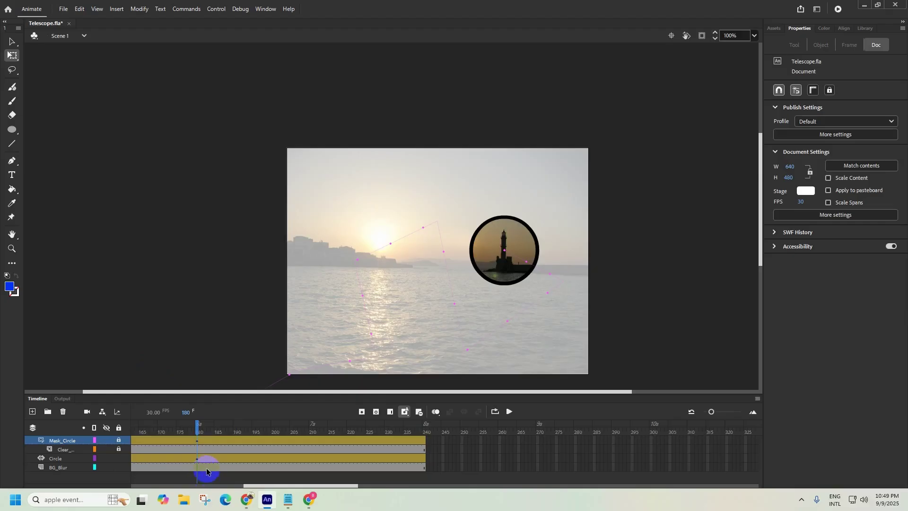
# Step: Cut the single frame 180 from the BG_Blur and Circle layers
pyautogui.click(207, 470)
pyautogui.rightClick(195, 468)
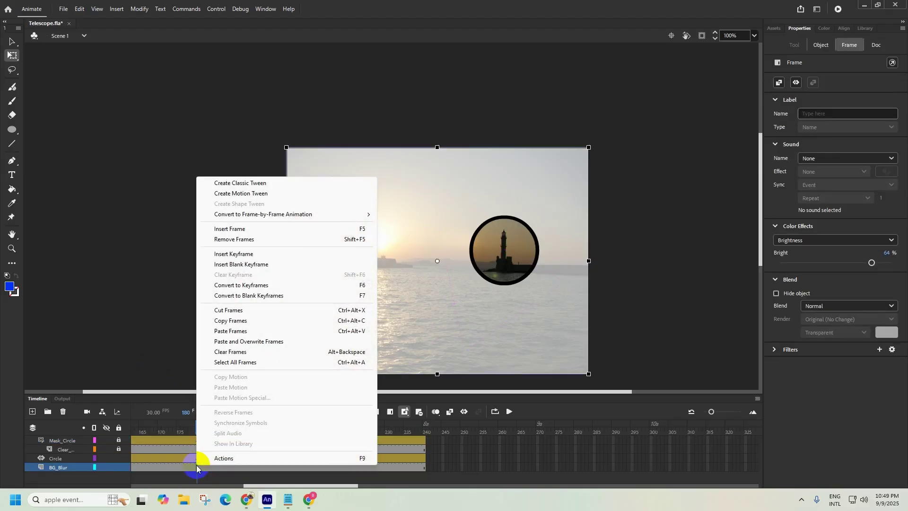
pyautogui.click(231, 311)
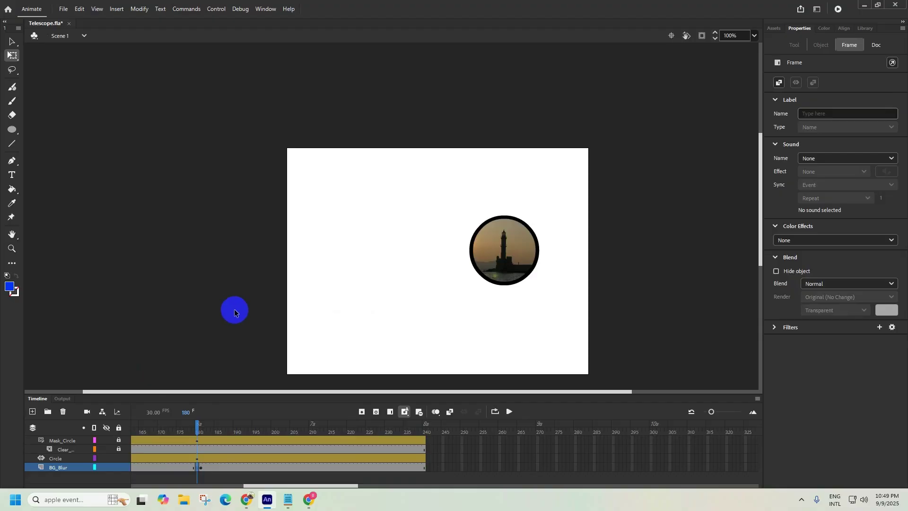
pyautogui.click(199, 458)
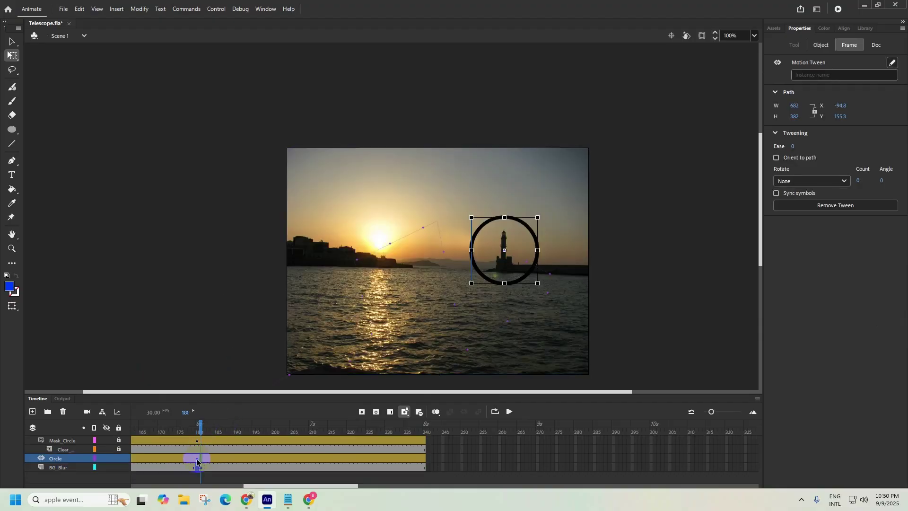
pyautogui.rightClick(197, 460)
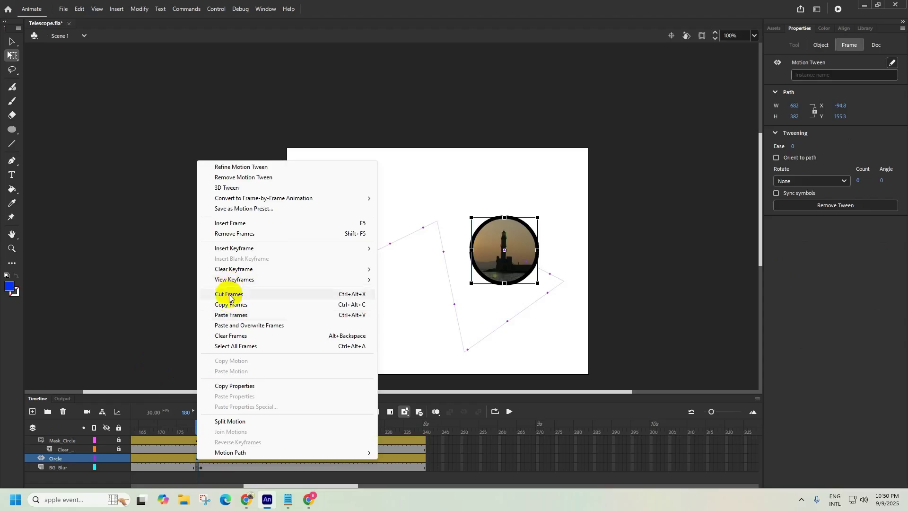
pyautogui.click(229, 294)
# Step: Cut frame 180 from the masked clear background layer and from the Mask_Circle layer
pyautogui.rightClick(196, 452)
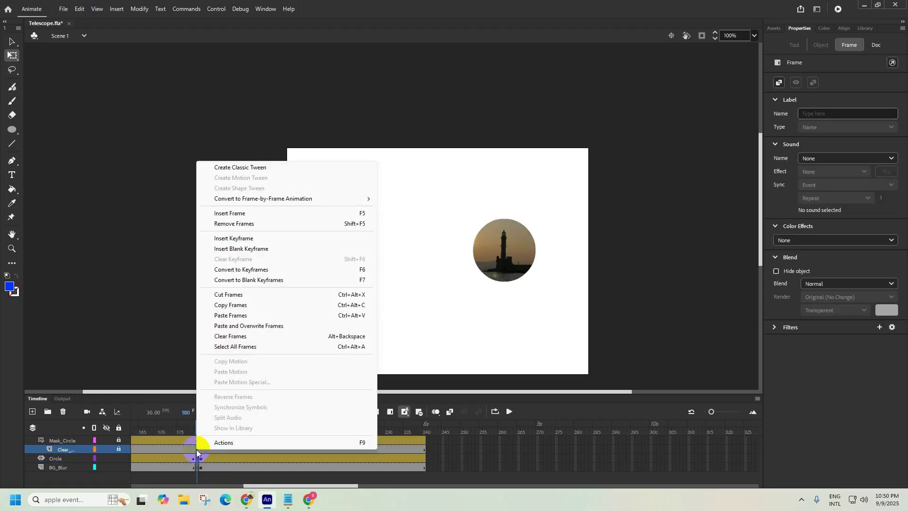
pyautogui.click(228, 294)
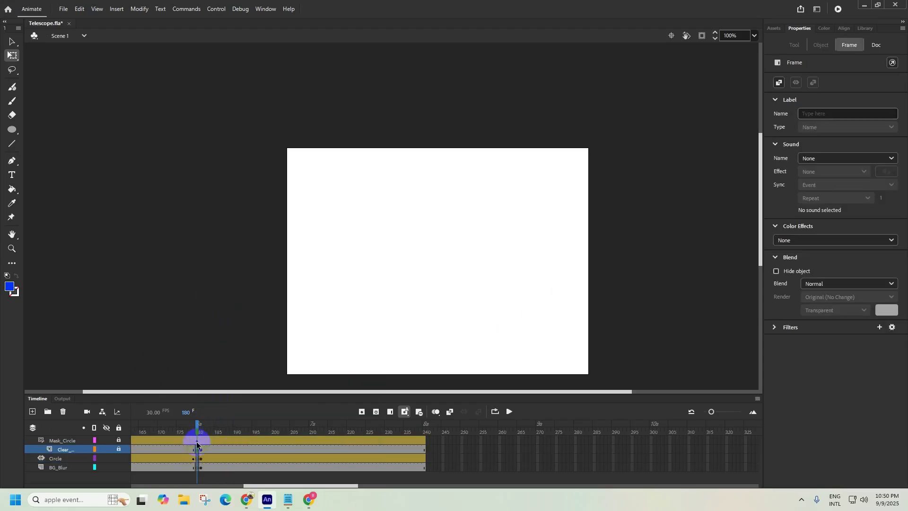
pyautogui.rightClick(197, 442)
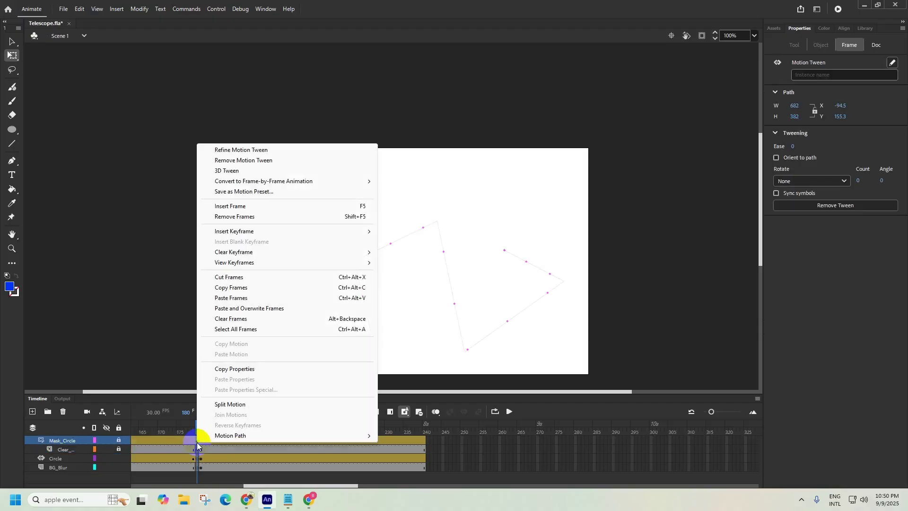
pyautogui.click(234, 276)
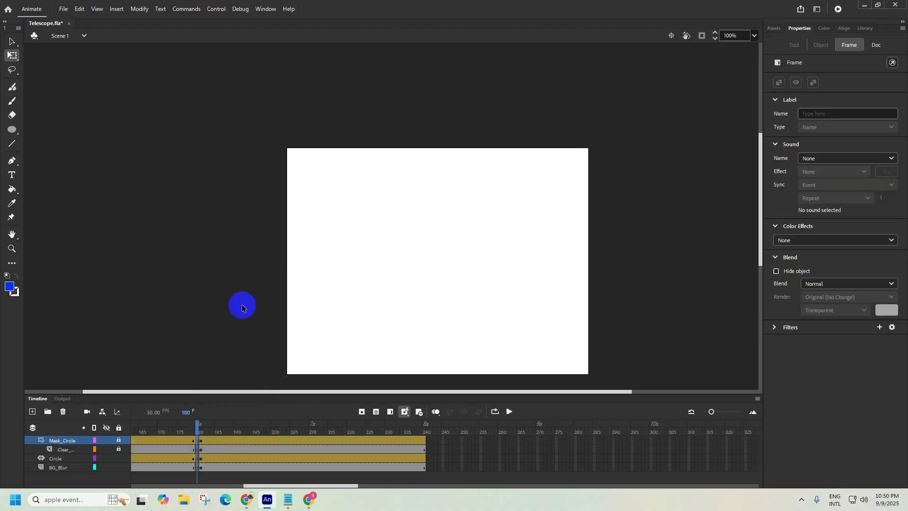
# Step: Play the timeline from frame 1 past the cut, and scrub around frame 180 to examine the transition
pyautogui.click(509, 412)
pyautogui.click(510, 411)
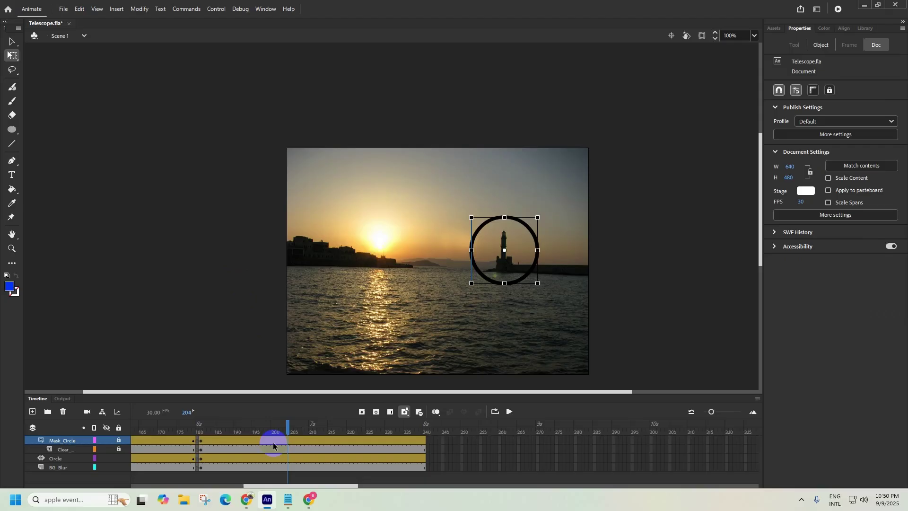
pyautogui.click(159, 429)
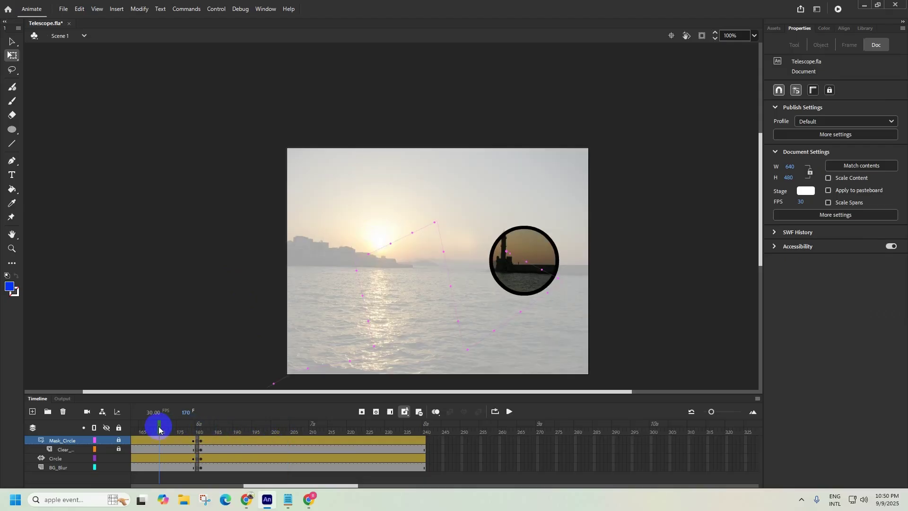
pyautogui.moveTo(159, 429); pyautogui.dragTo(11, 436)
pyautogui.click(510, 412)
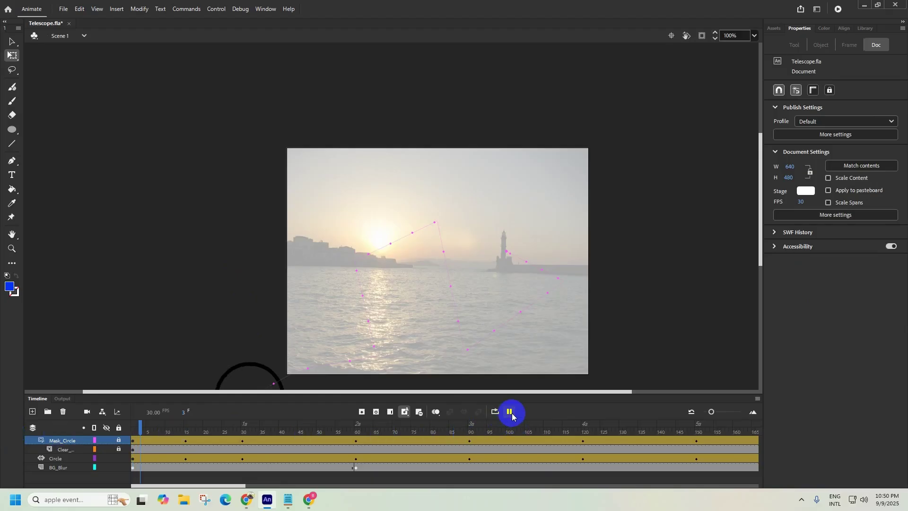
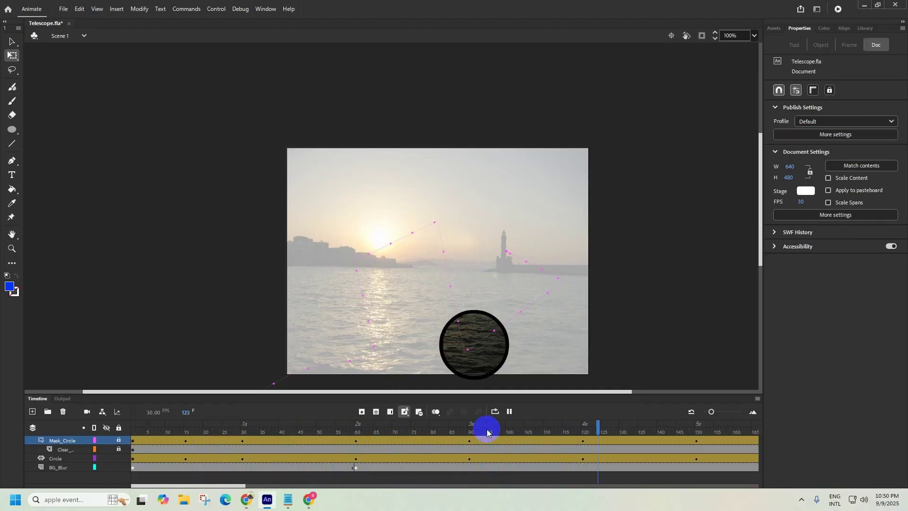
pyautogui.click(419, 412)
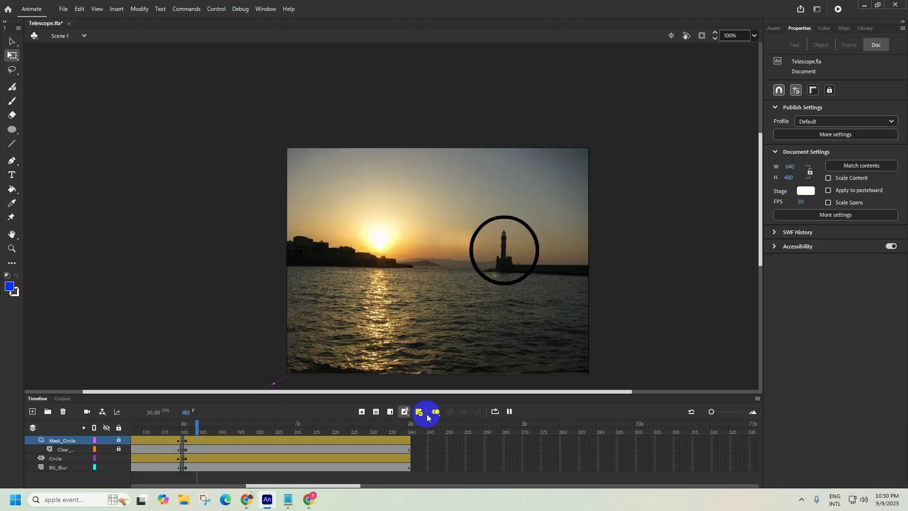
pyautogui.click(509, 411)
pyautogui.click(182, 427)
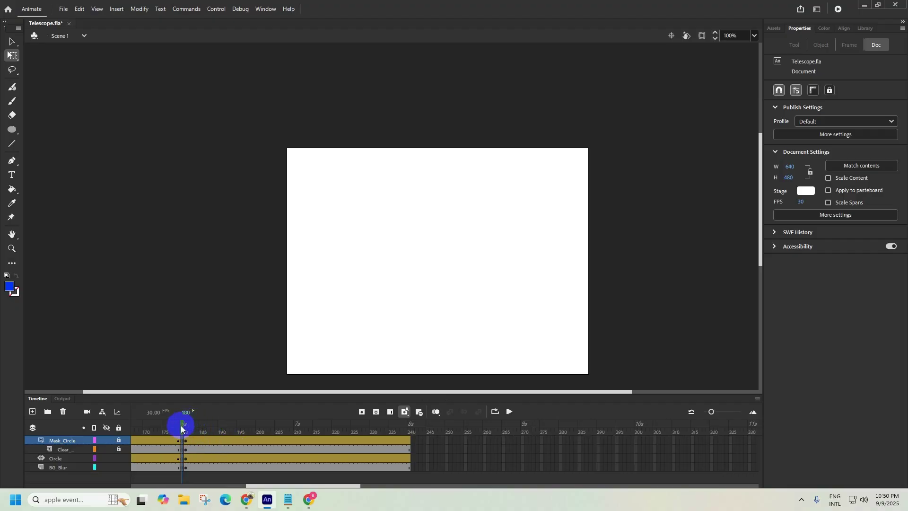
pyautogui.moveTo(184, 429); pyautogui.dragTo(194, 426)
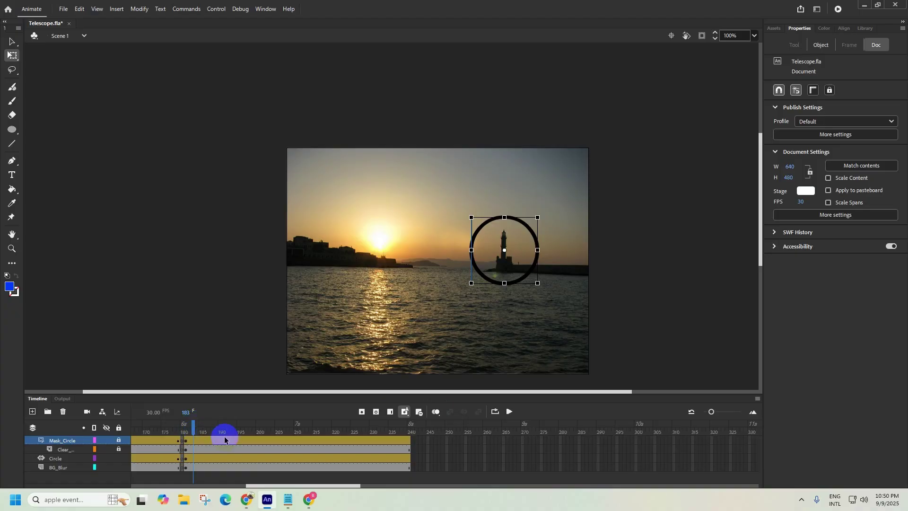
# Step: Undo the cuts of frame 180 on all four layers
pyautogui.click(256, 461)
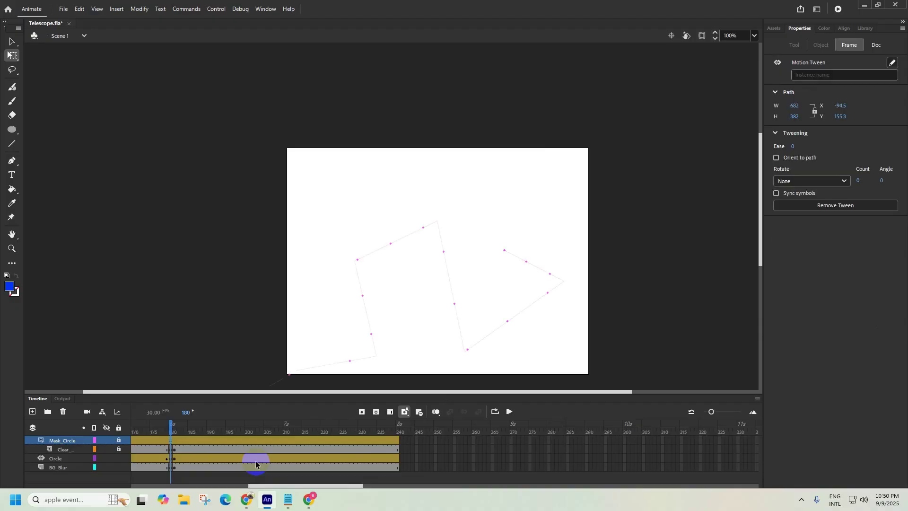
pyautogui.click(256, 463)
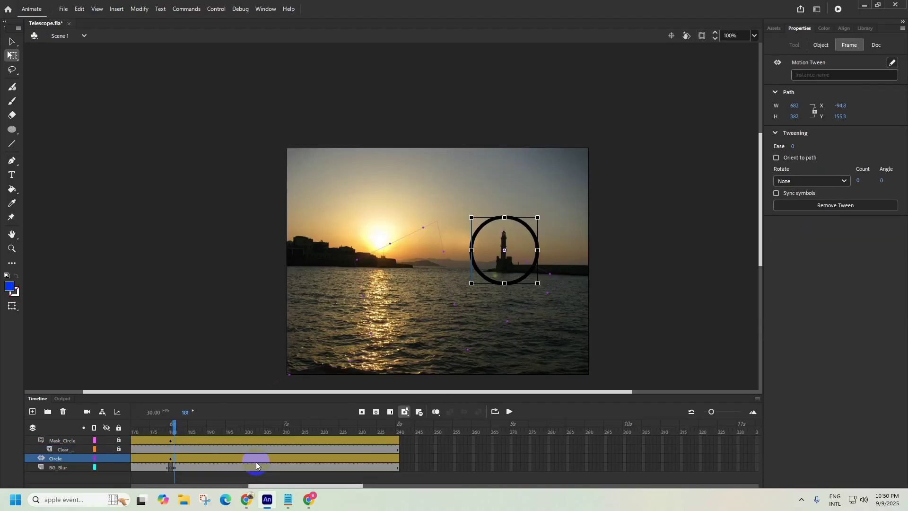
pyautogui.click(173, 430)
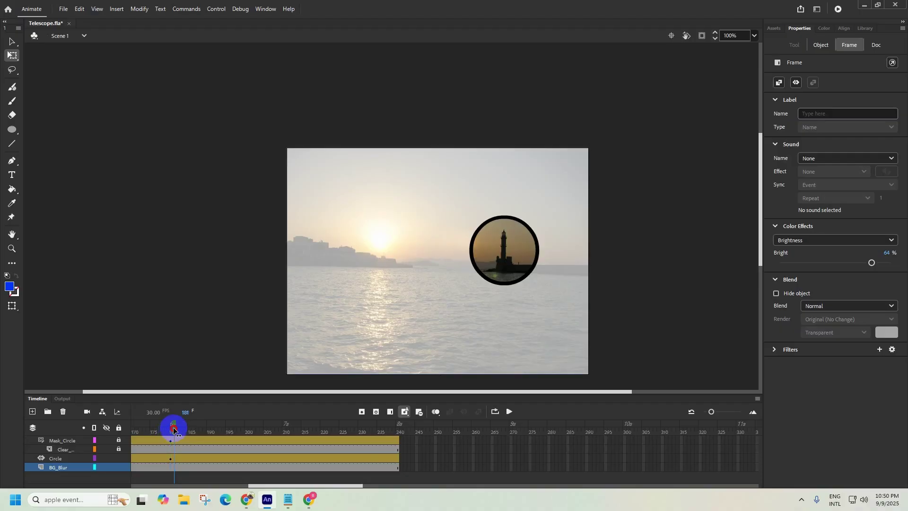
pyautogui.moveTo(173, 429); pyautogui.dragTo(178, 432)
# Step: Cut the single frame 181 from the Mask_Circle layer and the clear background layer beneath it
pyautogui.click(180, 439)
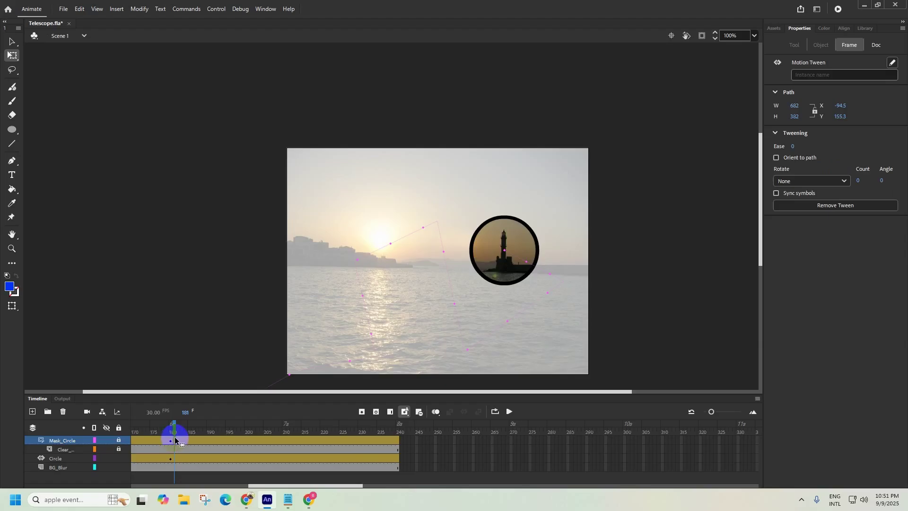
pyautogui.rightClick(175, 440)
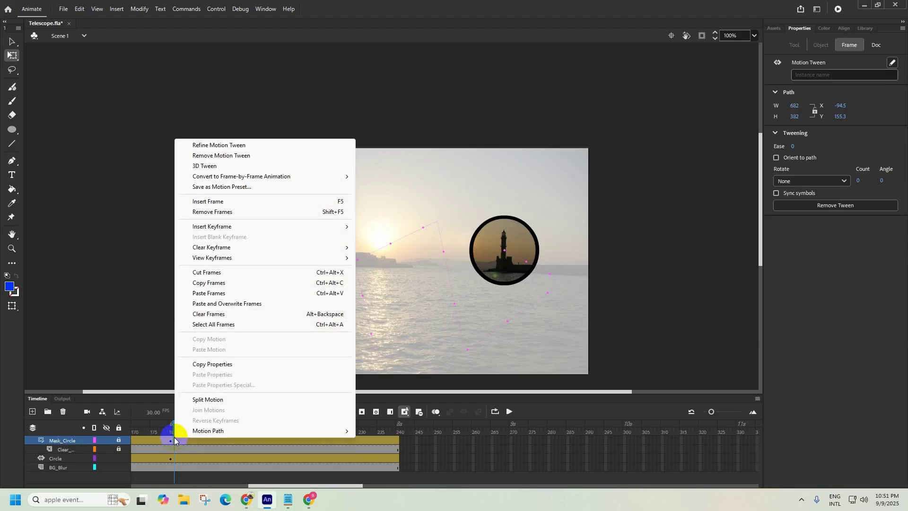
pyautogui.click(217, 273)
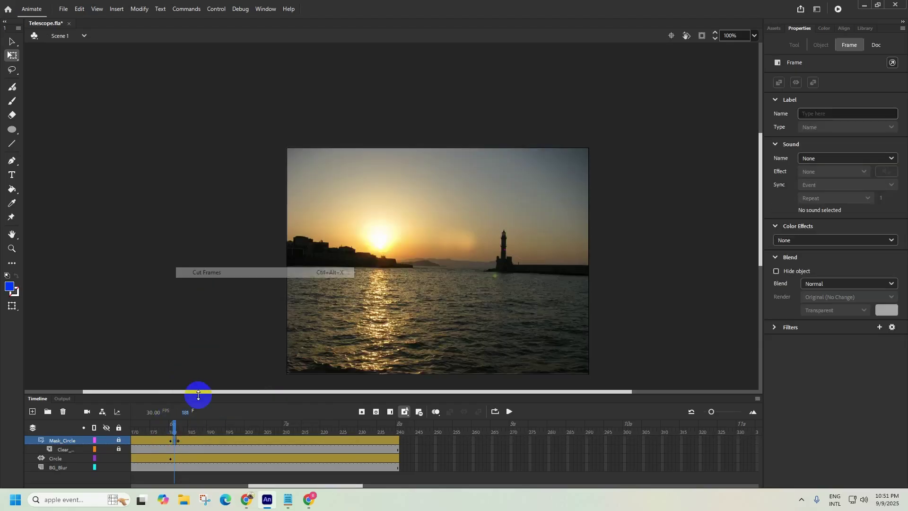
pyautogui.click(174, 449)
pyautogui.rightClick(174, 449)
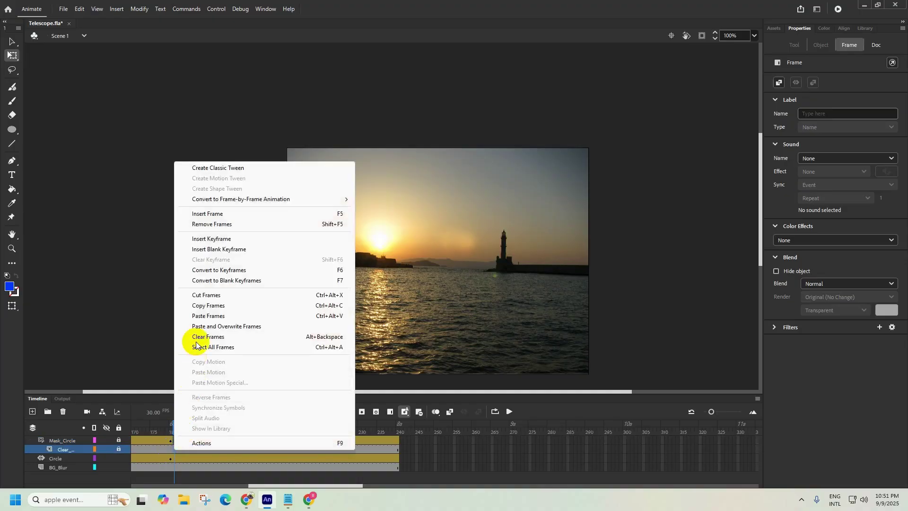
pyautogui.click(208, 295)
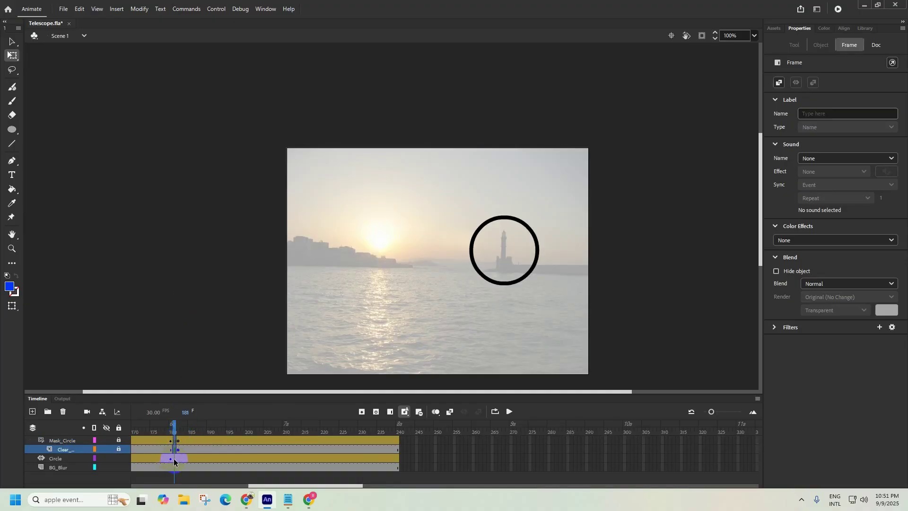
# Step: Cut frame 181 from the Circle and BG_Blur layers
pyautogui.click(174, 459)
pyautogui.rightClick(174, 459)
pyautogui.click(208, 295)
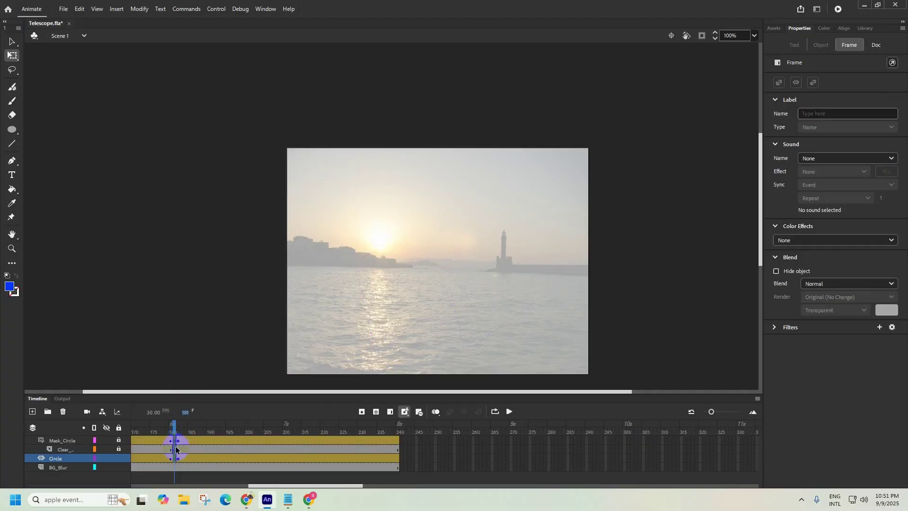
pyautogui.click(174, 468)
pyautogui.rightClick(174, 468)
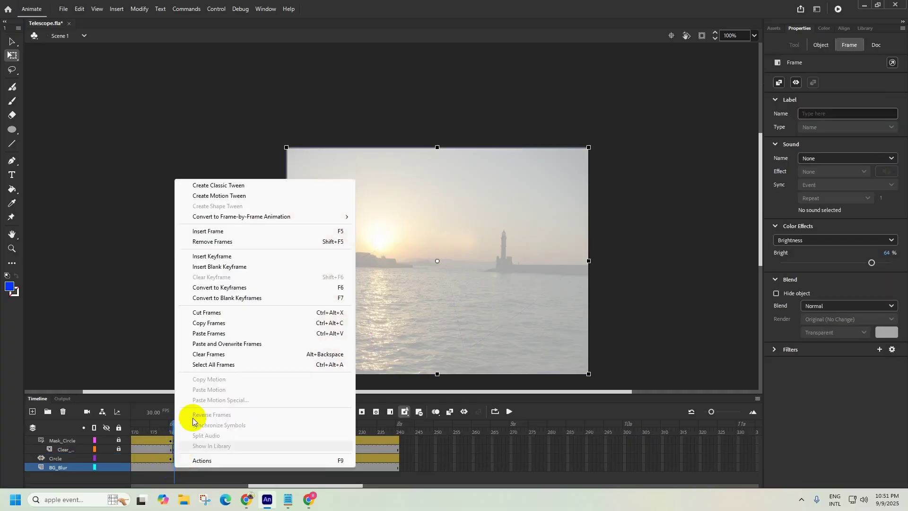
pyautogui.click(203, 313)
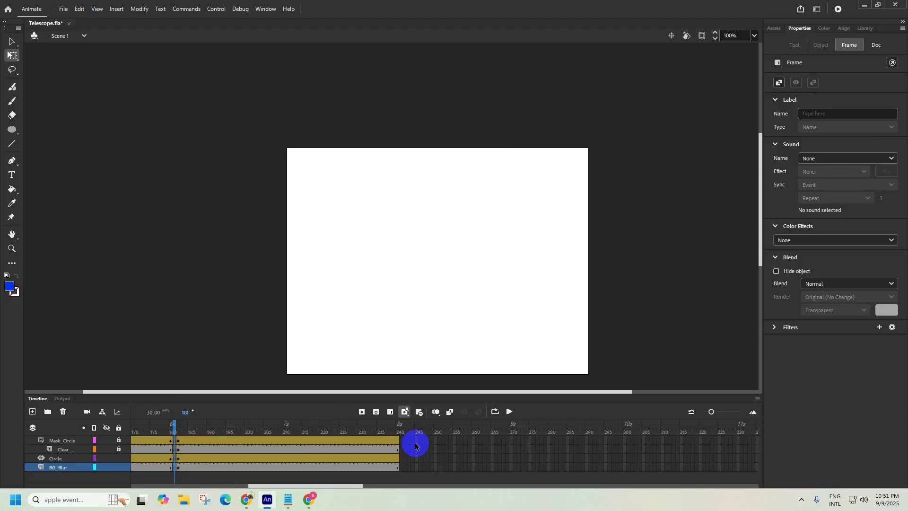
# Step: Play the timeline twice from frame 177 and scrub around frame 180 to check the transition across the cut
pyautogui.click(158, 429)
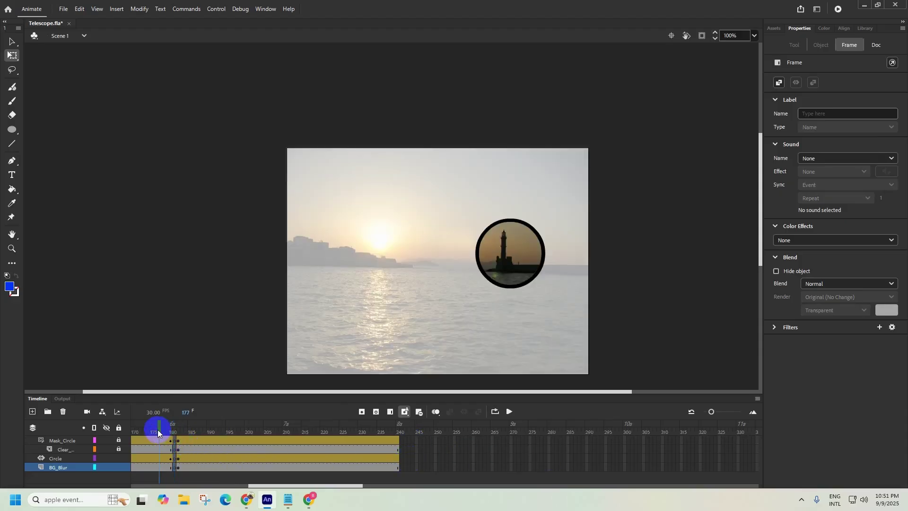
pyautogui.click(509, 412)
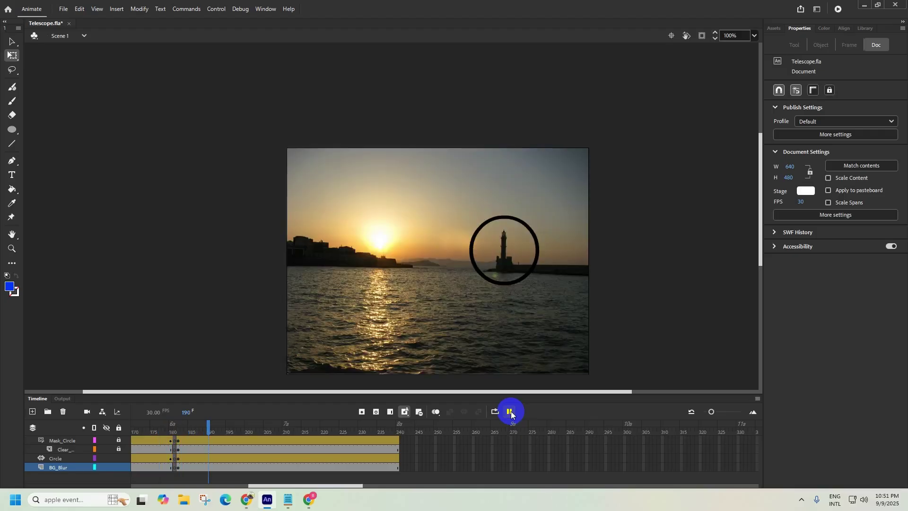
pyautogui.click(158, 429)
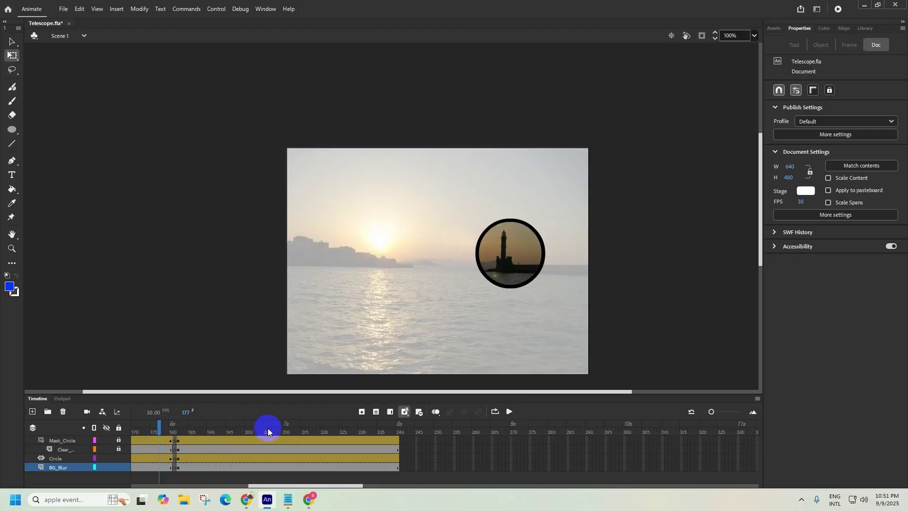
pyautogui.click(510, 412)
pyautogui.click(510, 412)
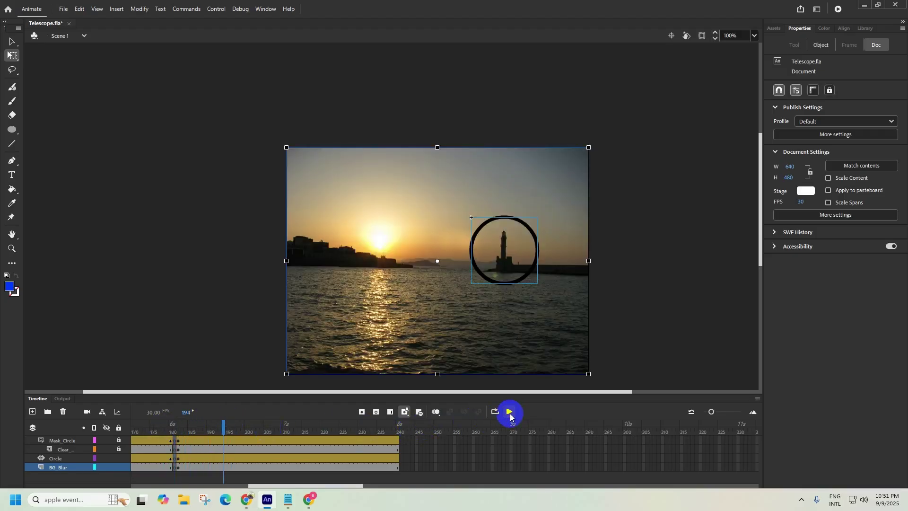
pyautogui.click(177, 428)
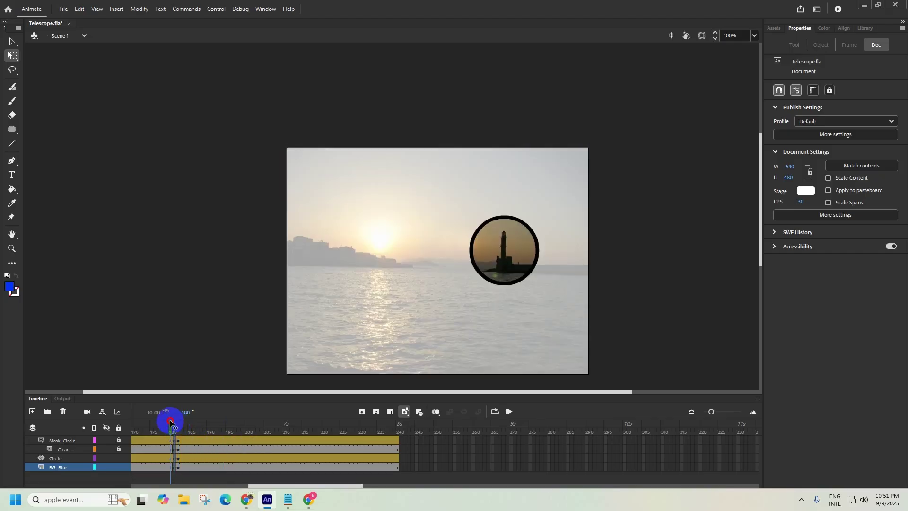
# Step: Check the frames around 180 to 194 to compare the blurred telescope view with the clear view past the cut
pyautogui.click(165, 428)
pyautogui.click(196, 441)
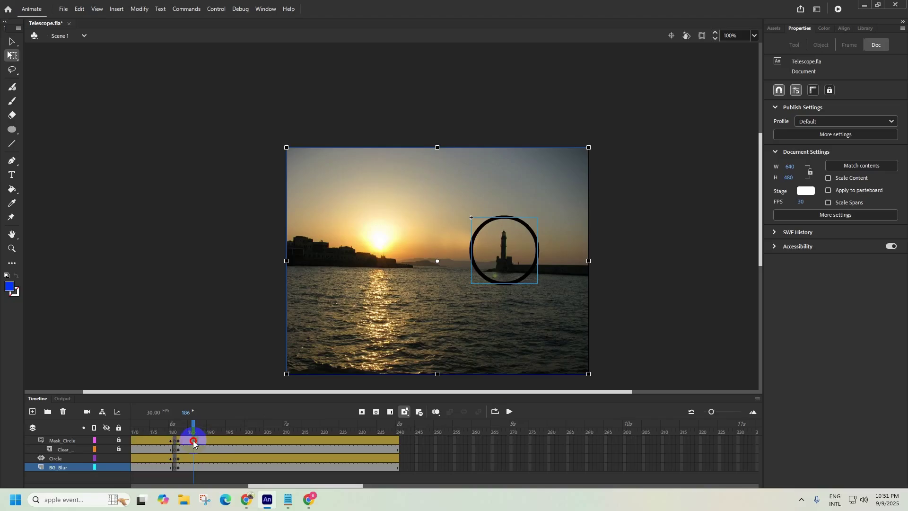
pyautogui.click(213, 441)
pyautogui.click(186, 448)
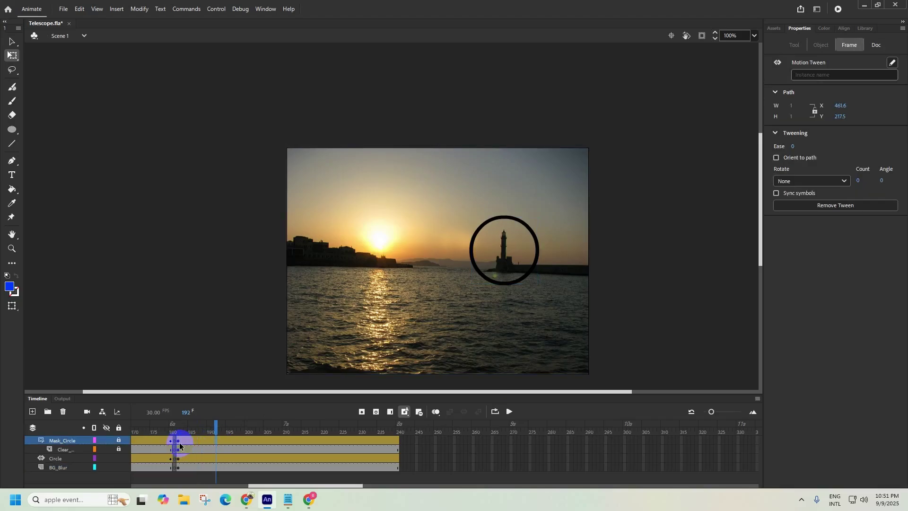
pyautogui.click(165, 440)
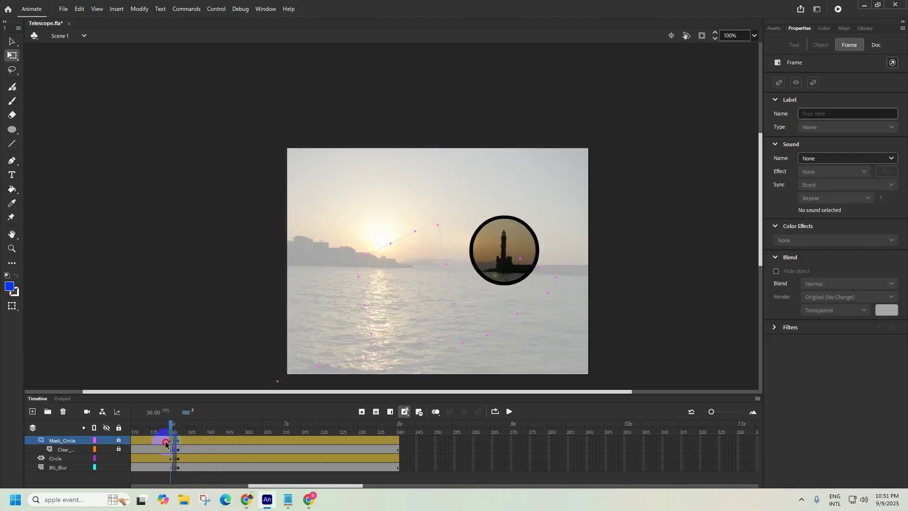
pyautogui.click(197, 443)
pyautogui.click(225, 433)
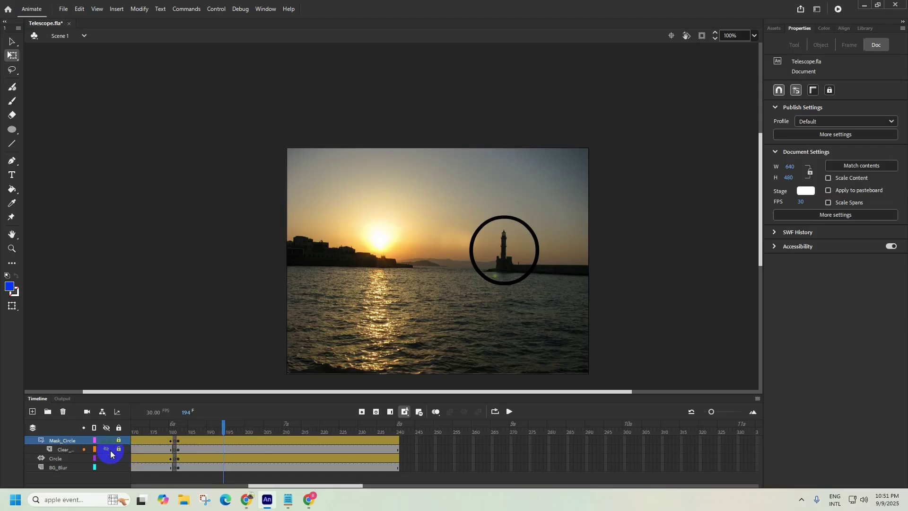
# Step: Select the BG_Blur layer at frame 194 and hide the Circle, clear background and Mask_Circle layers
pyautogui.click(75, 470)
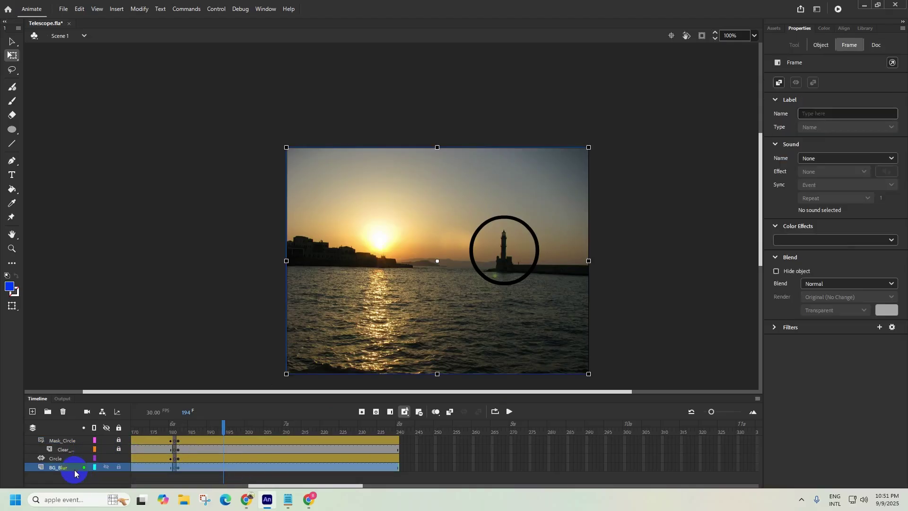
pyautogui.click(107, 458)
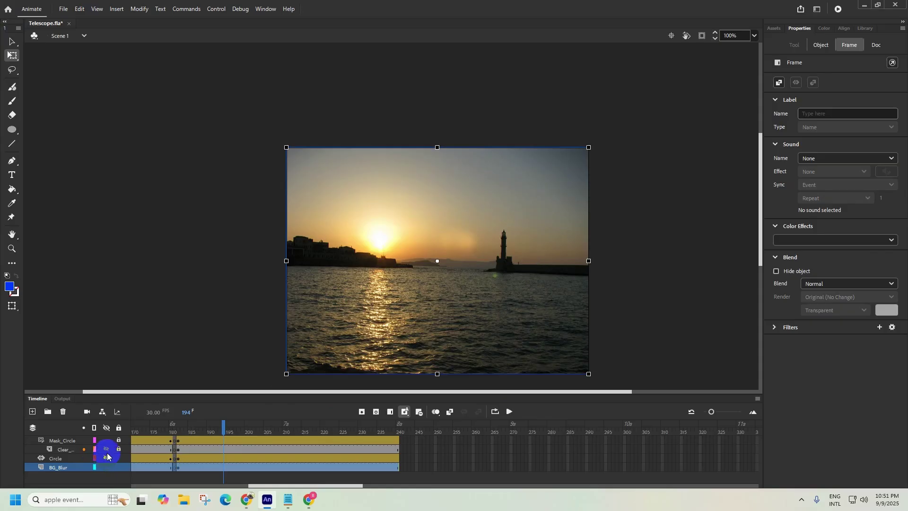
pyautogui.click(107, 449)
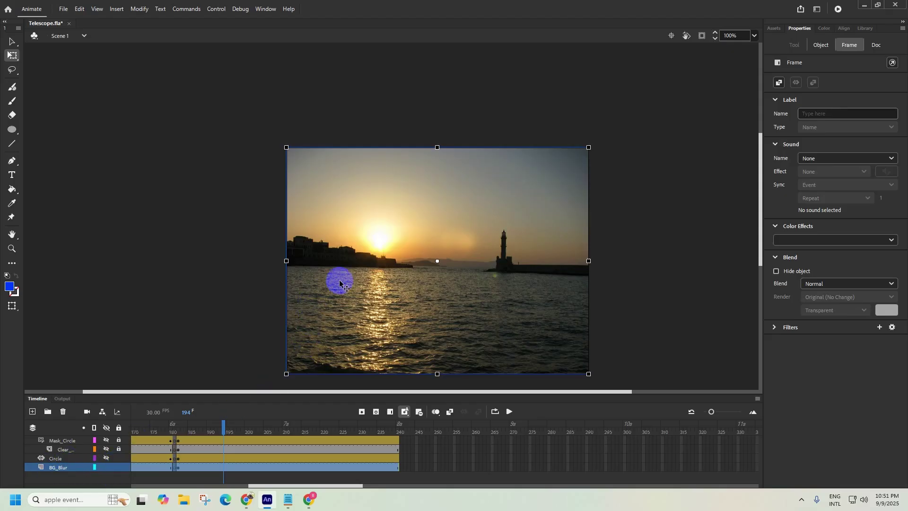
# Step: Nudge the harbour image on BG_Blur at frame 194, and toggle layer visibility until all layers are shown
pyautogui.moveTo(339, 279)
pyautogui.mouseDown()
pyautogui.moveTo(369, 308)
pyautogui.moveTo(378, 367)
pyautogui.moveTo(341, 282)
pyautogui.mouseUp()
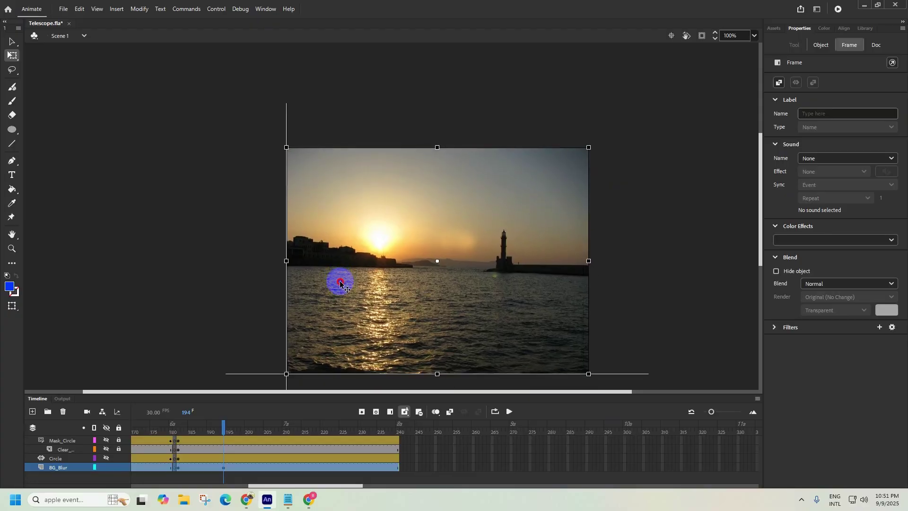
pyautogui.click(107, 429)
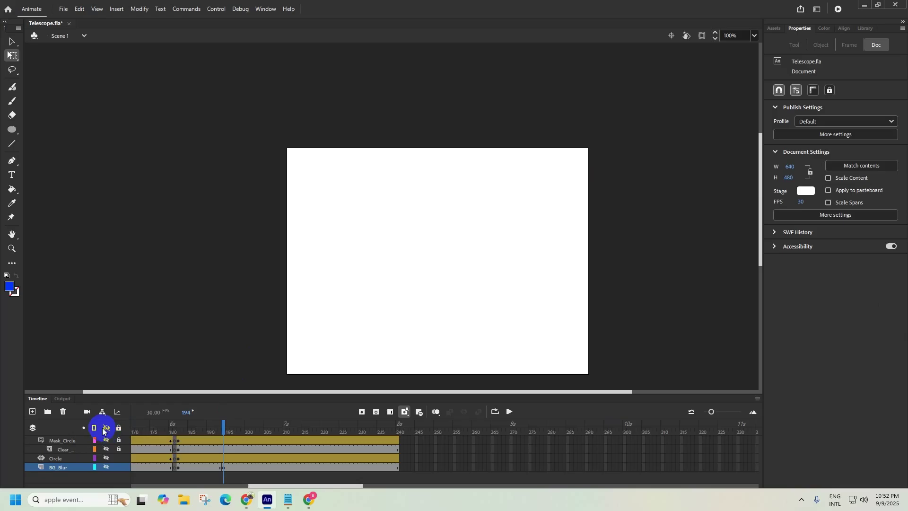
pyautogui.click(106, 468)
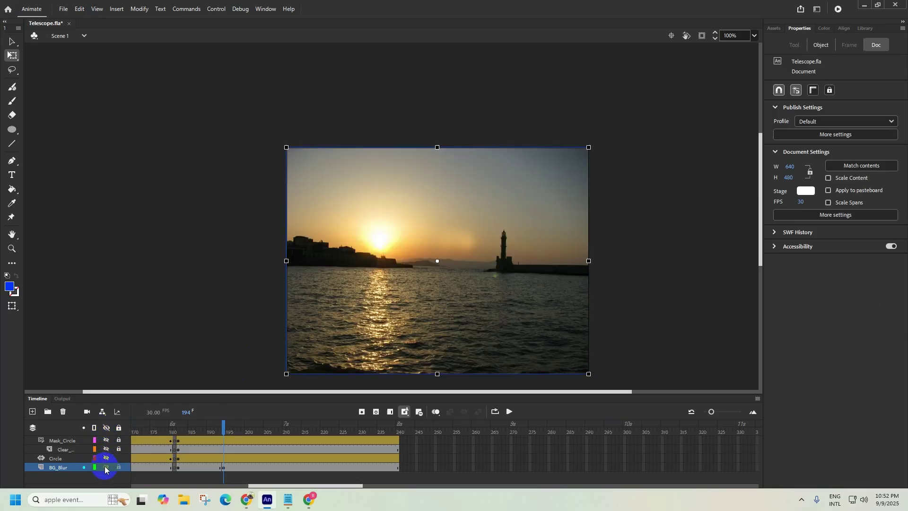
pyautogui.click(106, 468)
pyautogui.click(106, 467)
pyautogui.click(107, 428)
pyautogui.click(108, 429)
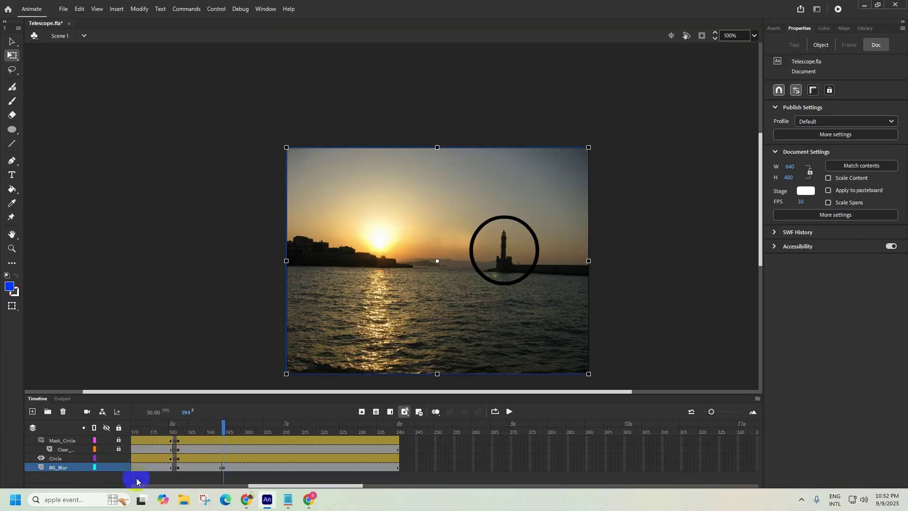
# Step: Toggle the visibility of individual layers to compare their contents, leaving only the Circle layer hidden
pyautogui.click(106, 442)
pyautogui.click(106, 442)
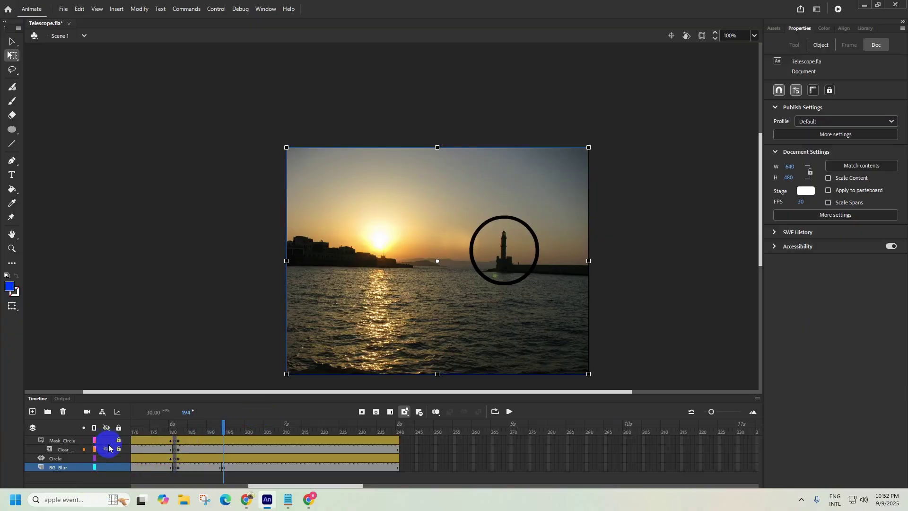
pyautogui.click(107, 450)
pyautogui.click(106, 459)
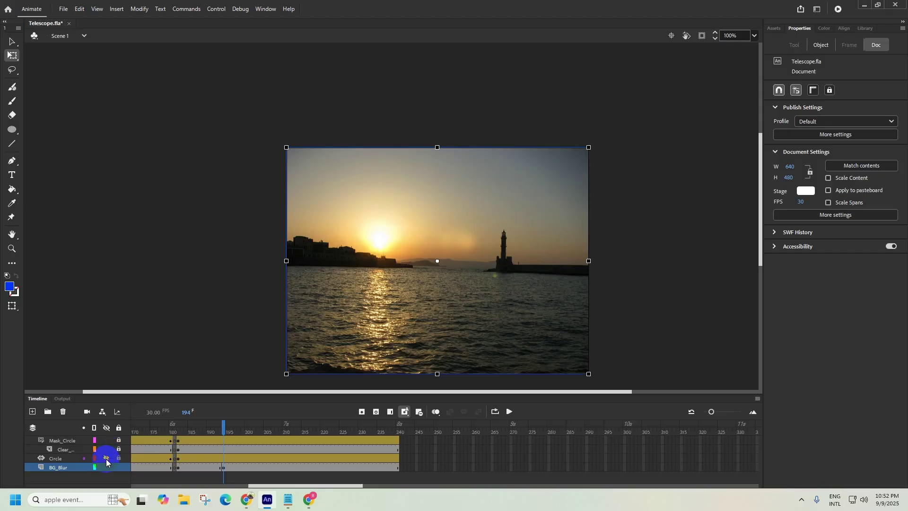
pyautogui.click(106, 467)
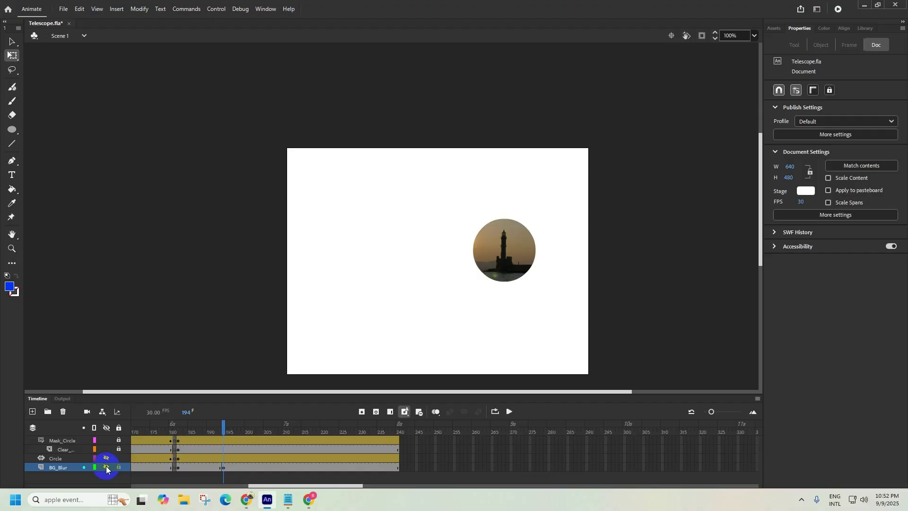
pyautogui.click(106, 468)
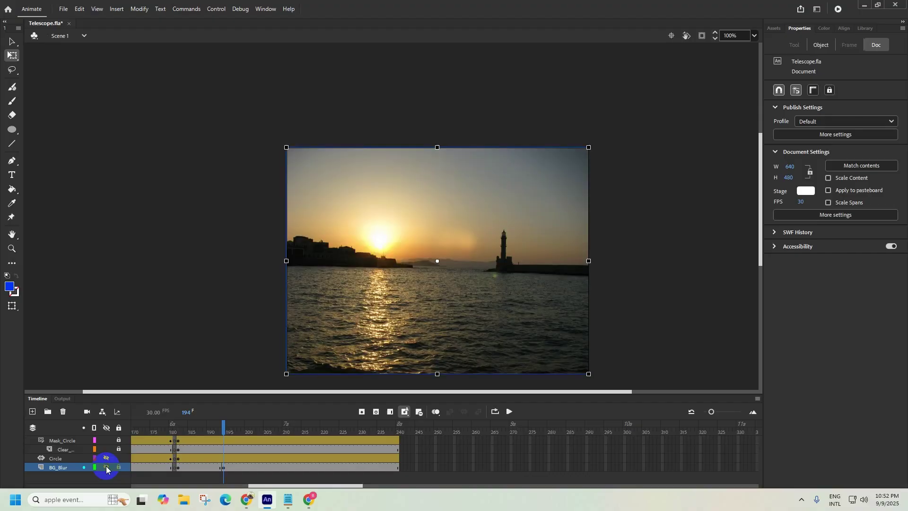
# Step: Enlarge the harbour image on BG_Blur at frame 194 to about 1350 by 1012.5 and centre its lighthouse horizontally on the stage
pyautogui.click(69, 468)
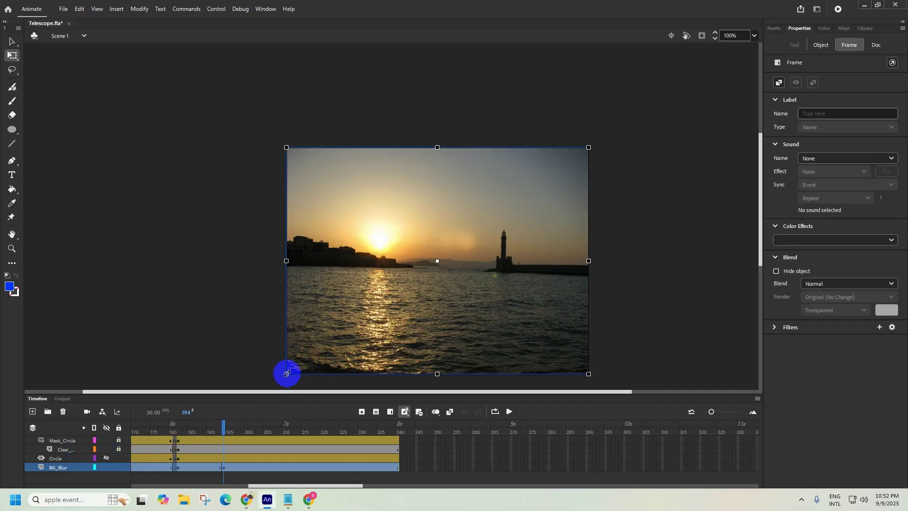
pyautogui.hotkey('ctrl', '-')
pyautogui.hotkey('ctrl', '-')
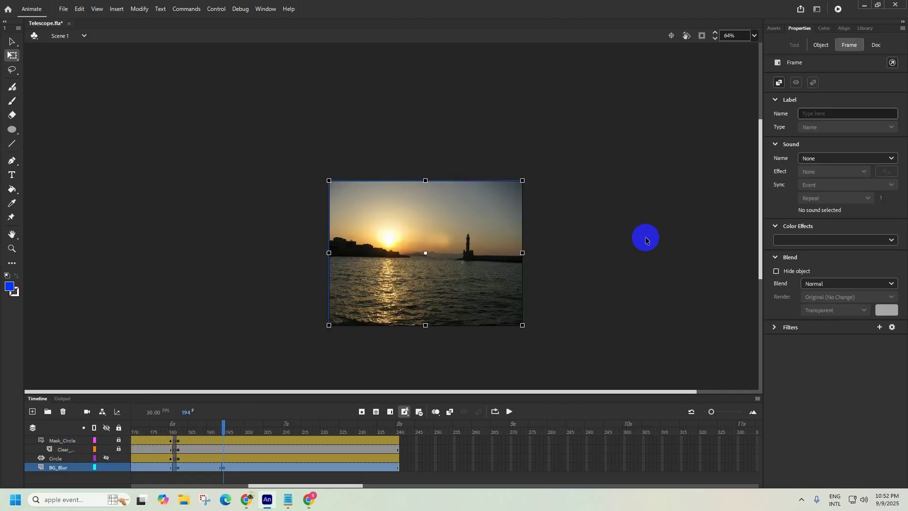
pyautogui.click(14, 57)
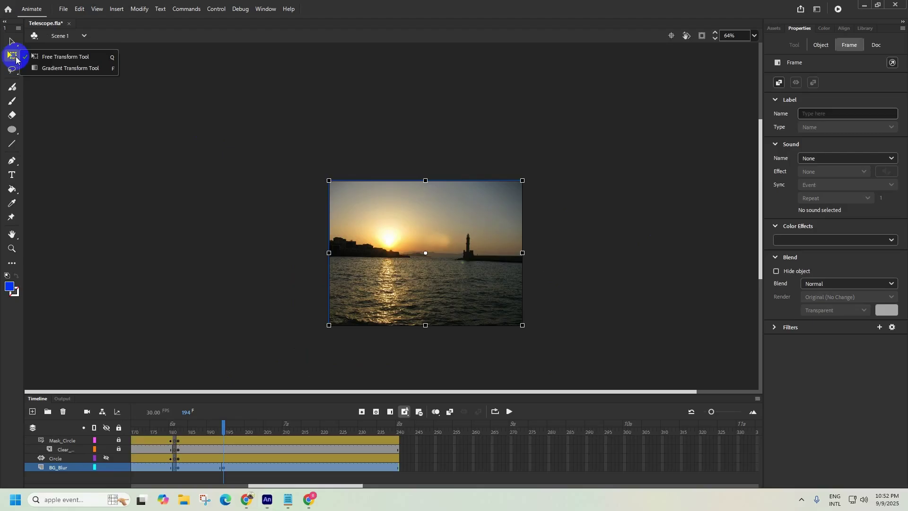
pyautogui.click(48, 57)
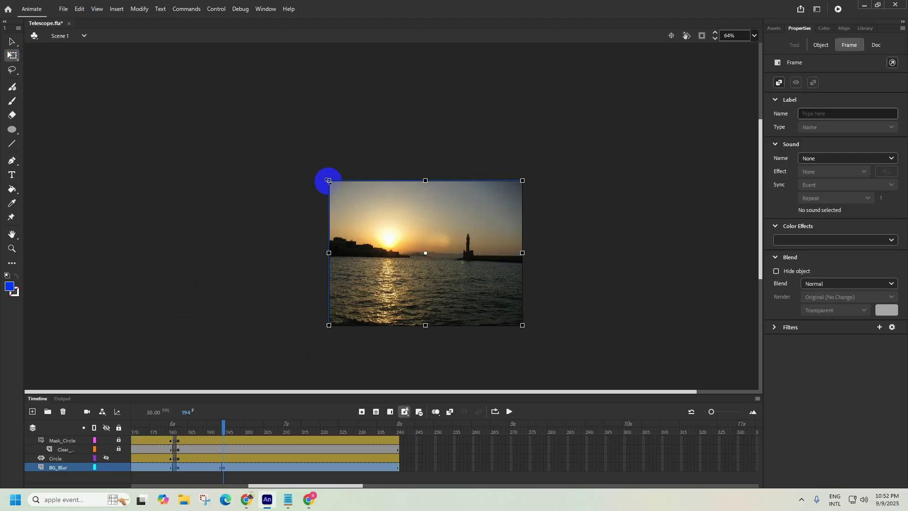
pyautogui.moveTo(329, 181); pyautogui.dragTo(273, 169)
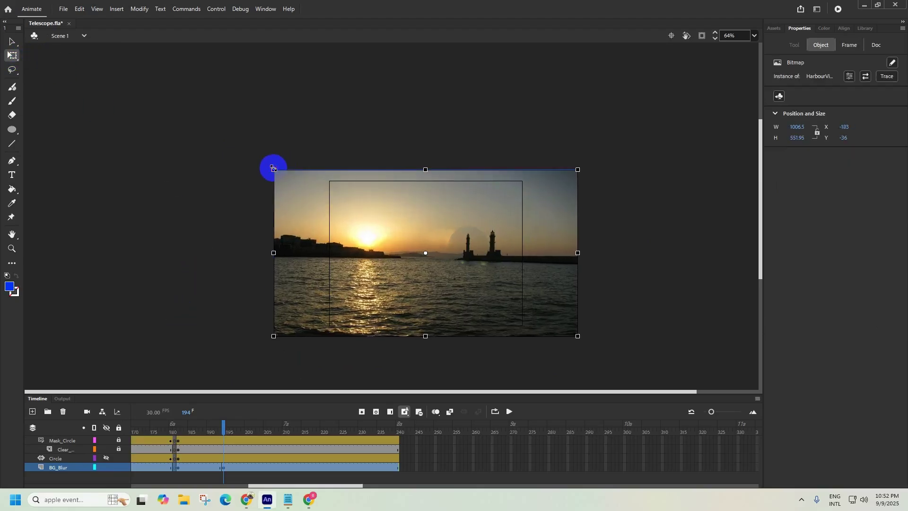
pyautogui.hotkey('ctrl', 'z')
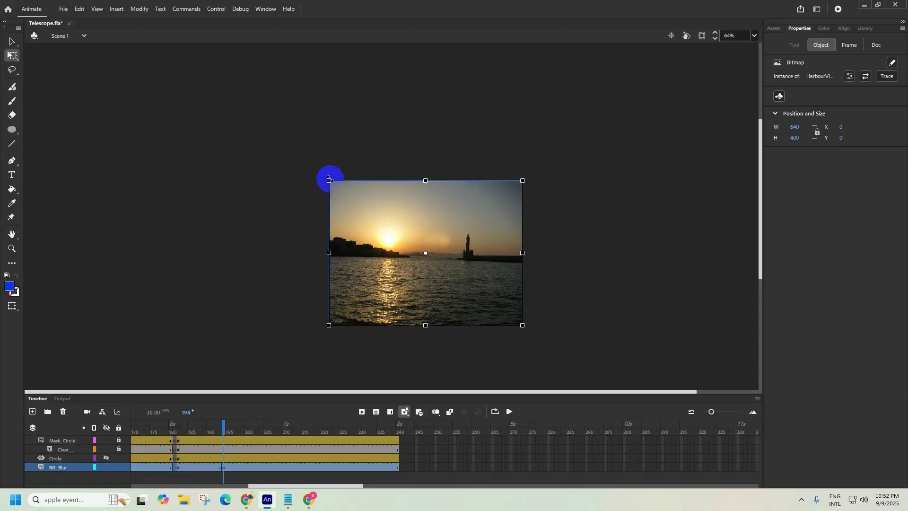
pyautogui.moveTo(328, 180); pyautogui.dragTo(209, 96)
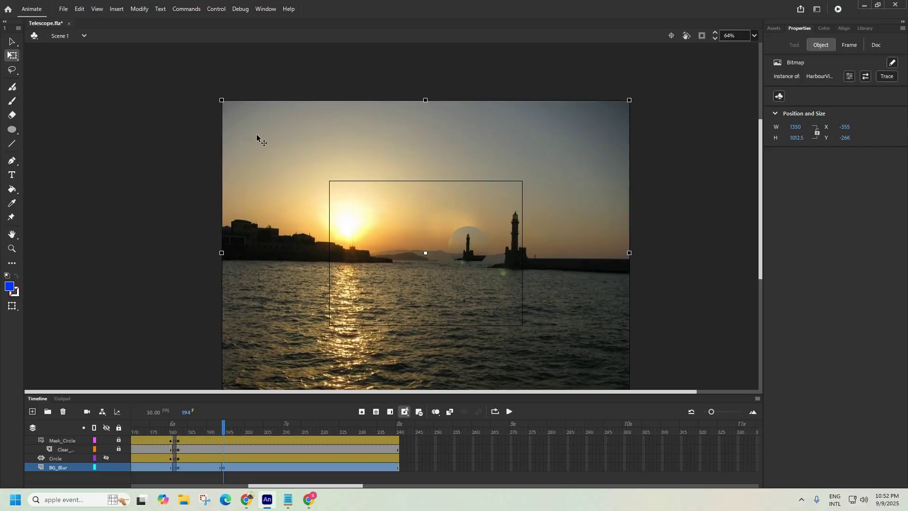
pyautogui.moveTo(438, 292); pyautogui.dragTo(397, 297)
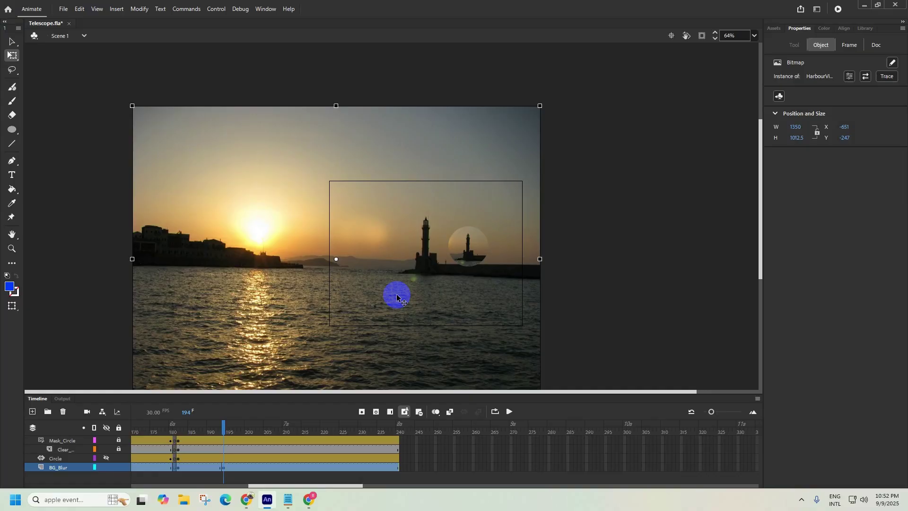
# Step: Show the Circle layer, move the circle over the enlarged lighthouse at frame 205, and try to shift the BG_Blur keyframe later
pyautogui.click(65, 458)
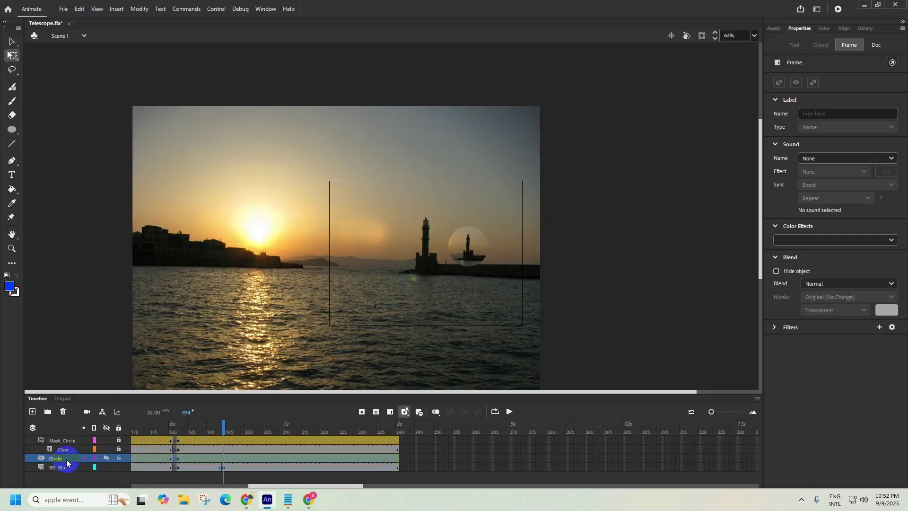
pyautogui.click(265, 458)
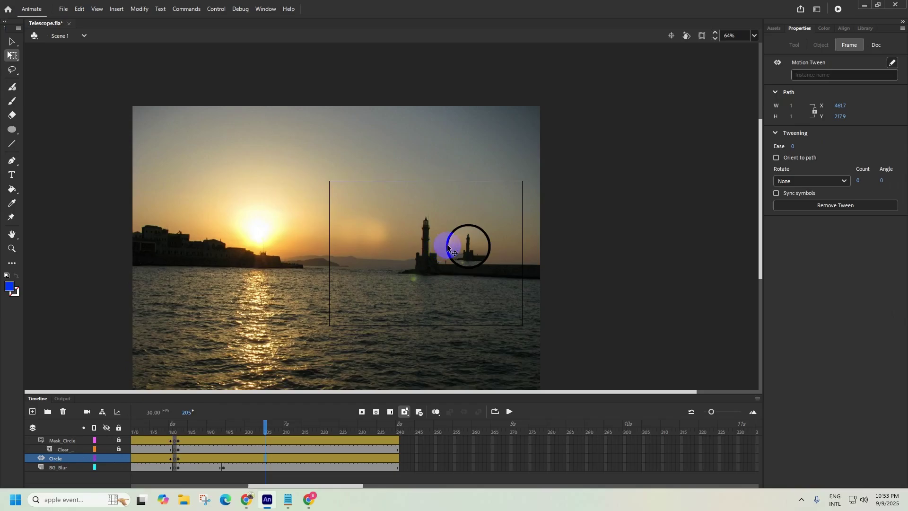
pyautogui.click(436, 247)
pyautogui.moveTo(436, 247); pyautogui.dragTo(405, 235)
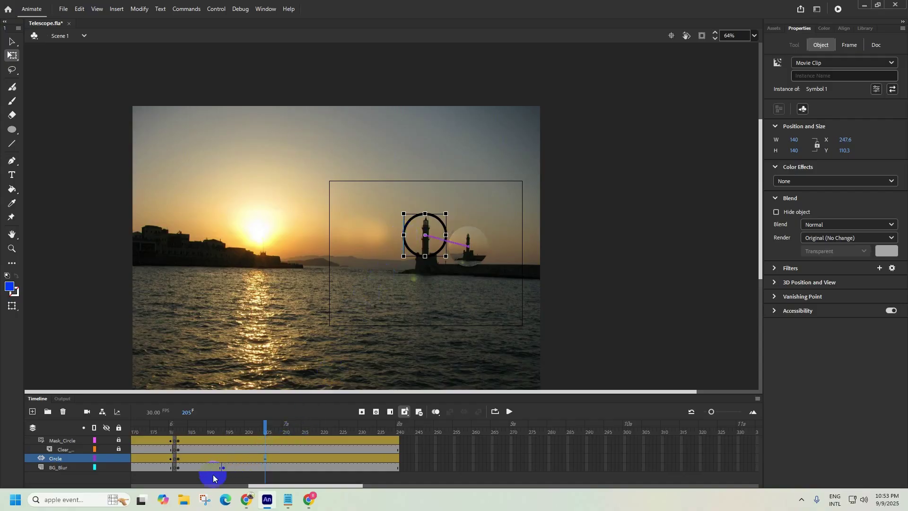
pyautogui.moveTo(220, 469); pyautogui.dragTo(294, 471)
# Step: Undo the circle move and the harbour image's move and enlargement
pyautogui.hotkey('ctrl', 'z')
pyautogui.hotkey('ctrl', 'z')
pyautogui.hotkey('ctrl', 'z')
pyautogui.hotkey('ctrl', 'z')
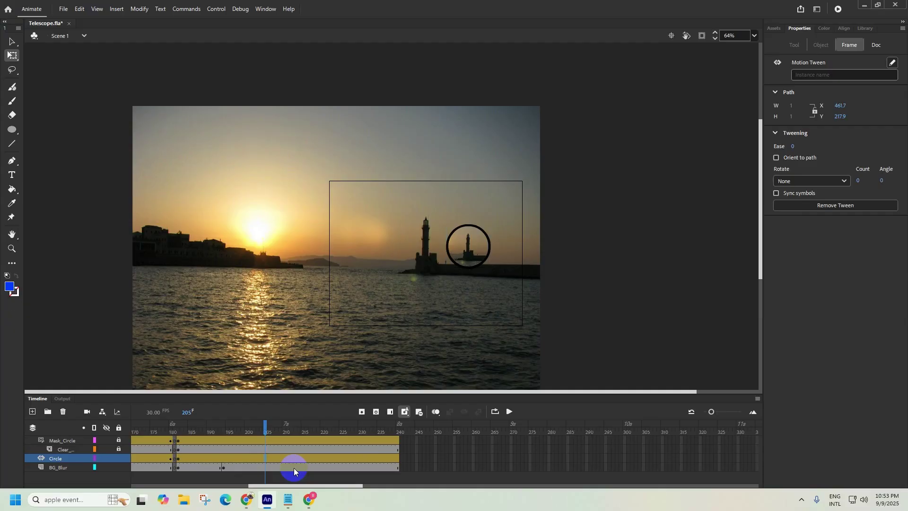
pyautogui.hotkey('ctrl', 'z')
pyautogui.hotkey('ctrl', 'z')
pyautogui.hotkey('ctrl', 'z')
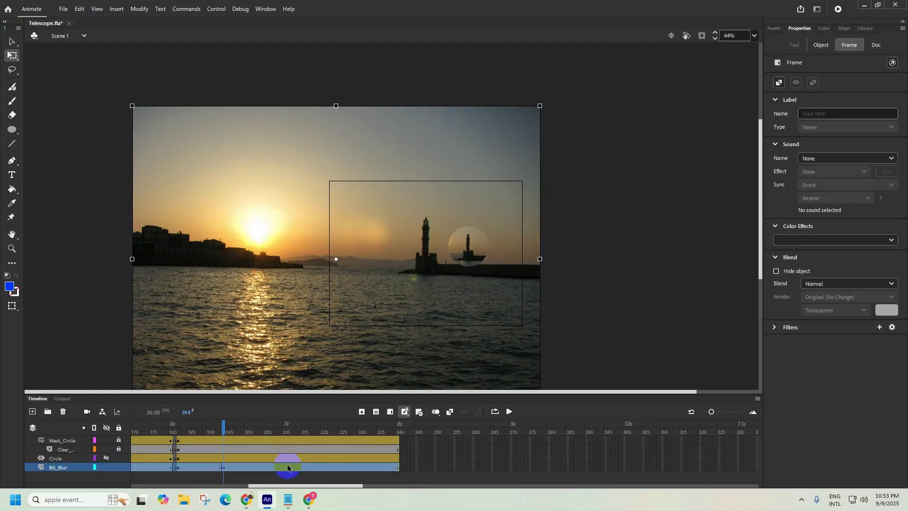
pyautogui.hotkey('ctrl', 'z')
pyautogui.hotkey('ctrl', 'z')
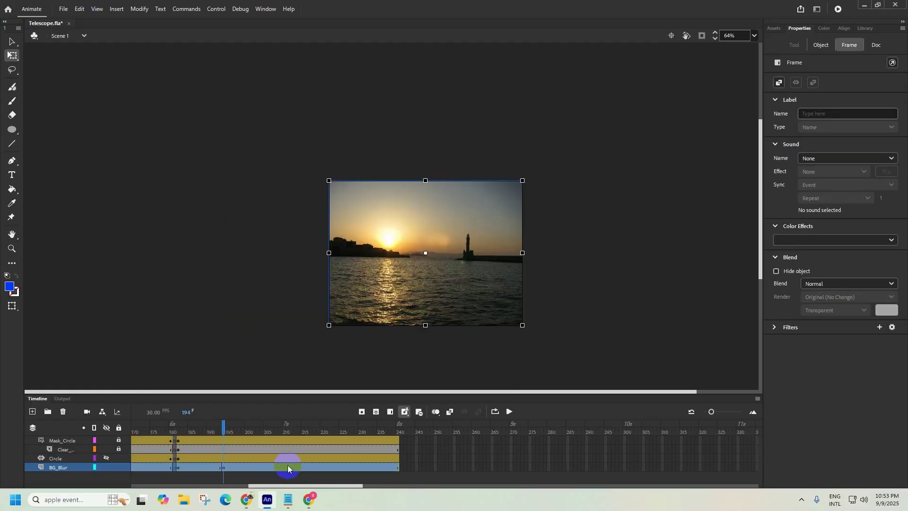
# Step: Undo the layer visibility toggles and the stray BG_Blur keyframe at frame 194
pyautogui.hotkey('ctrl', 'z')
pyautogui.hotkey('ctrl', 'z')
pyautogui.hotkey('ctrl', 'z')
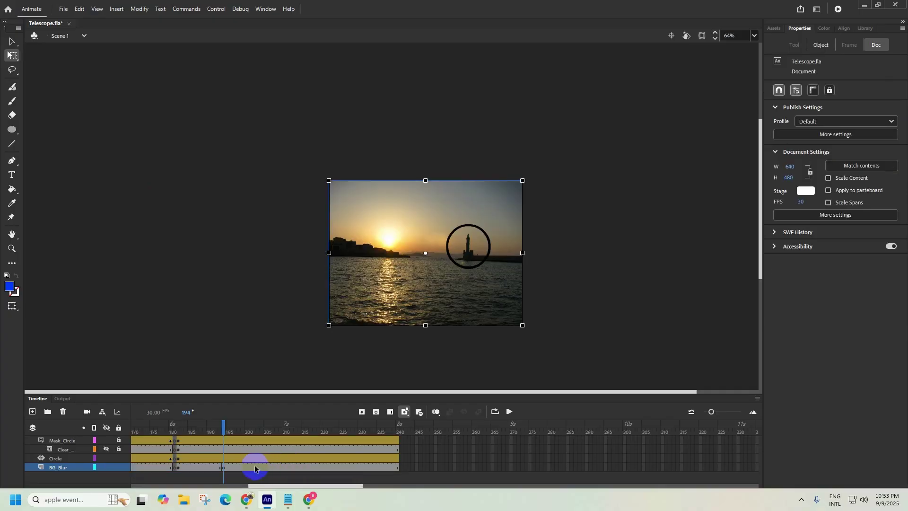
pyautogui.hotkey('ctrl', 'z')
pyautogui.hotkey('ctrl', 'z')
pyautogui.hotkey('ctrl', 'z')
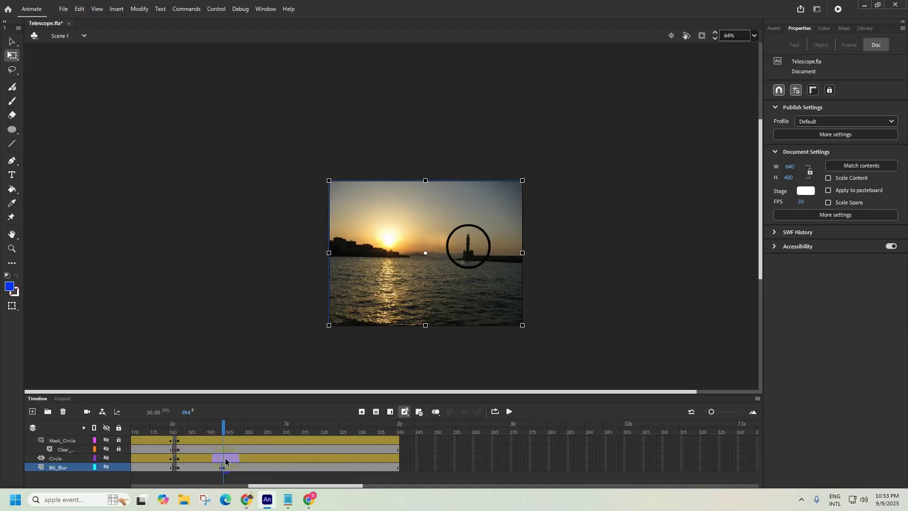
pyautogui.click(222, 466)
pyautogui.hotkey('ctrl', 'z')
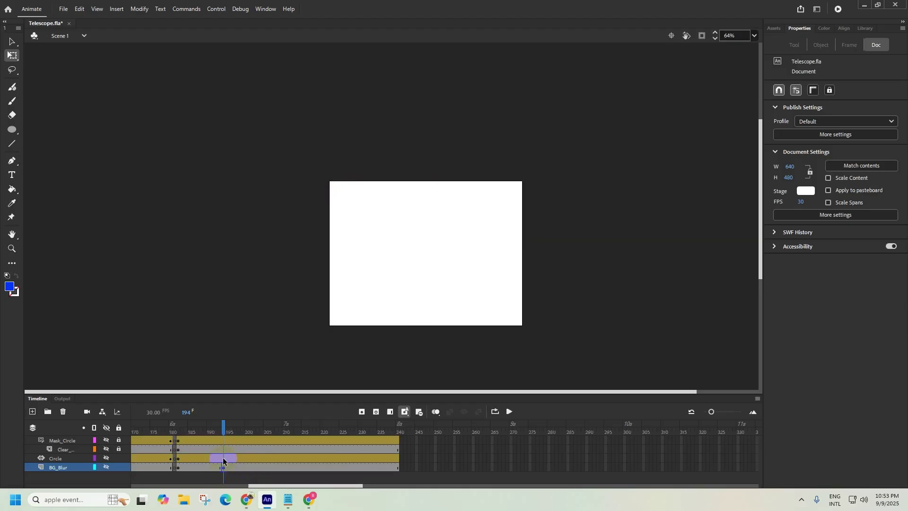
pyautogui.click(223, 422)
pyautogui.moveTo(223, 422); pyautogui.dragTo(204, 423)
pyautogui.click(220, 468)
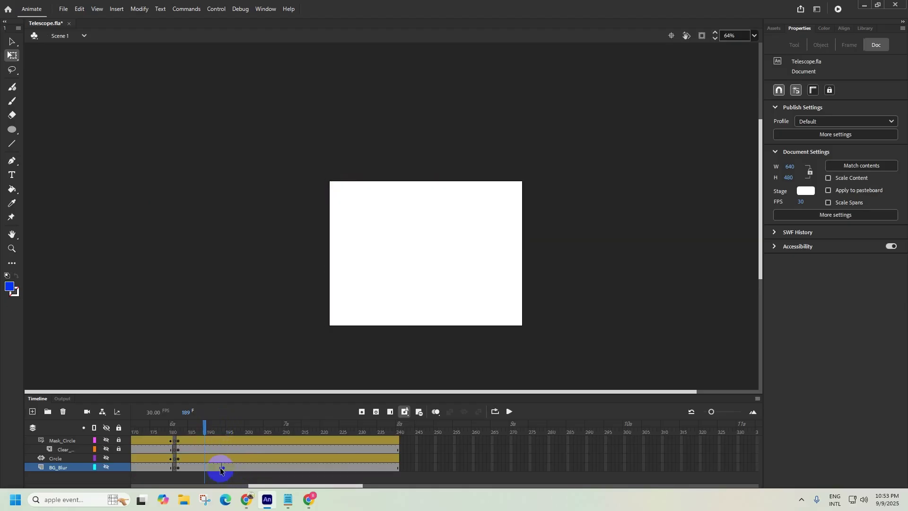
# Step: Go to frame 182, select the harbour image on the BG_Blur layer, and toggle the Circle layer's visibility
pyautogui.click(180, 440)
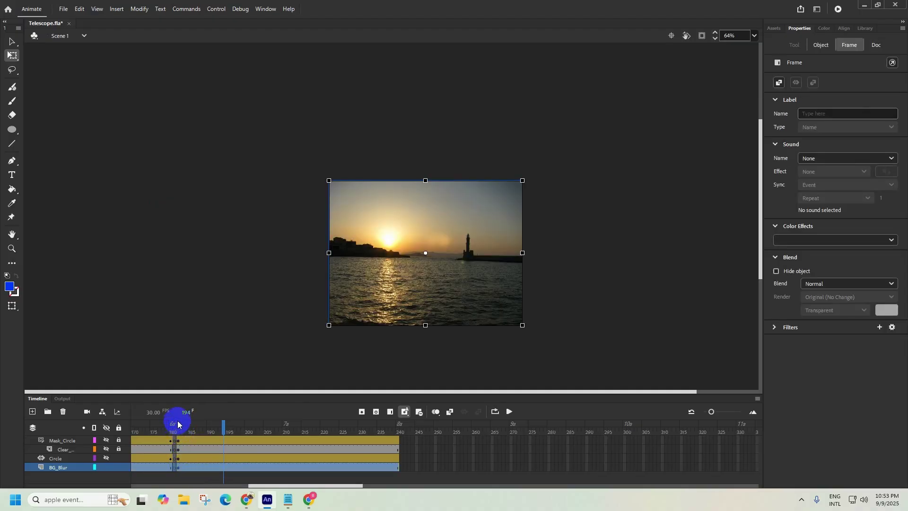
pyautogui.click(178, 424)
pyautogui.click(178, 423)
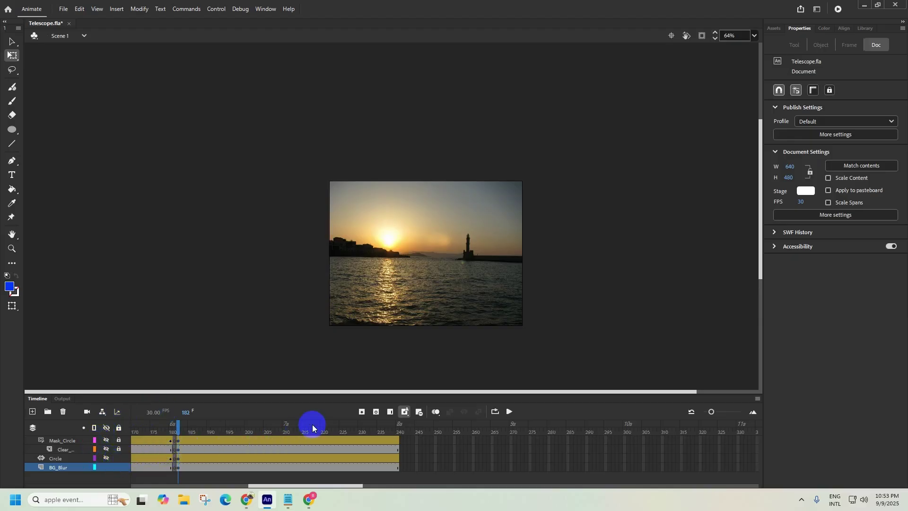
pyautogui.click(431, 257)
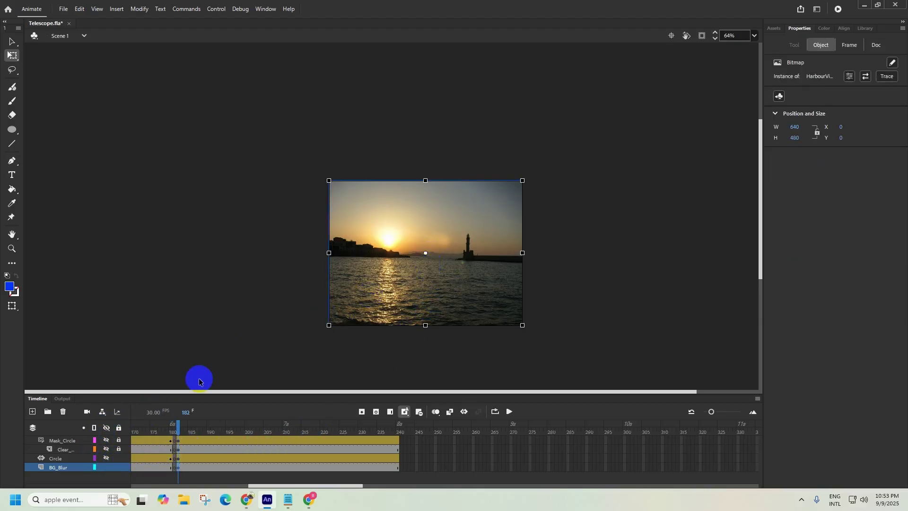
pyautogui.click(107, 463)
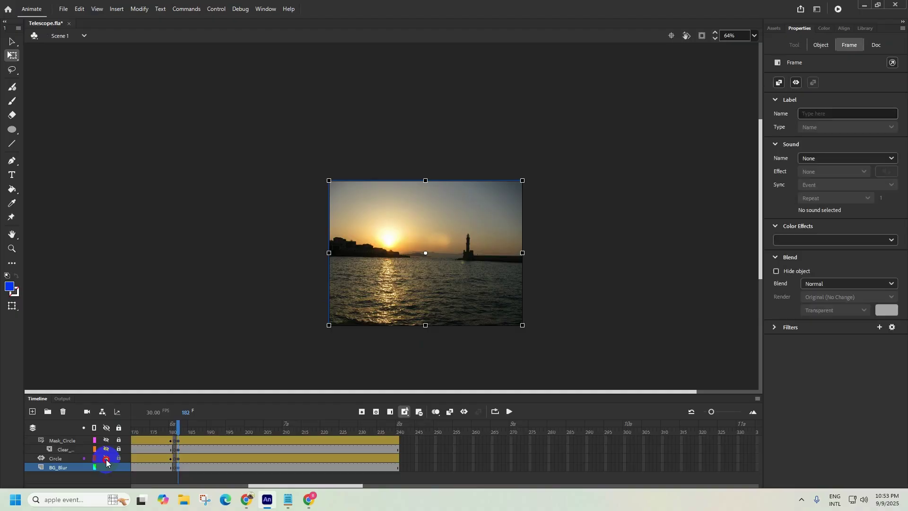
# Step: Enlarge the BG_Blur layer's harbour image at frame 182 to about 1476 × 1107 px and shift it so the lighthouse lies within the stage
pyautogui.click(98, 475)
pyautogui.click(50, 468)
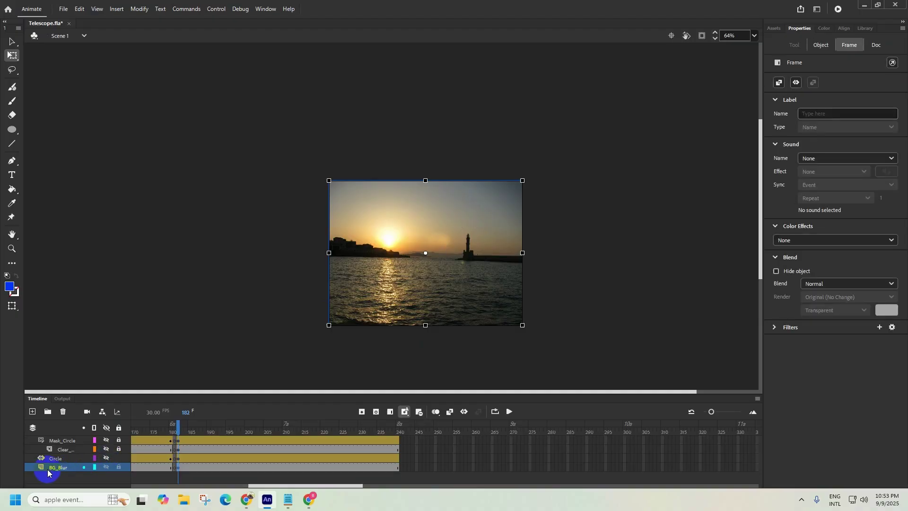
pyautogui.scroll(-1, 381, 293)
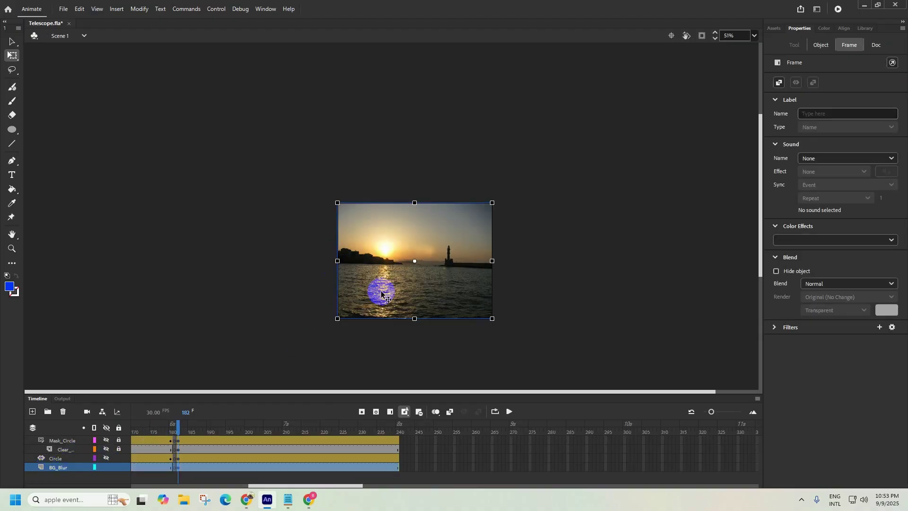
pyautogui.scroll(-1, 382, 293)
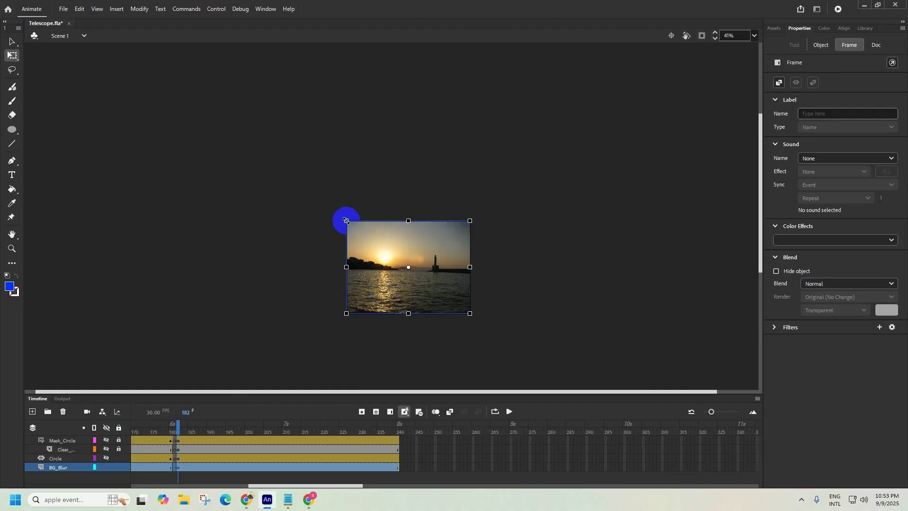
pyautogui.moveTo(346, 220); pyautogui.dragTo(288, 197)
pyautogui.hotkey('ctrl', 'z')
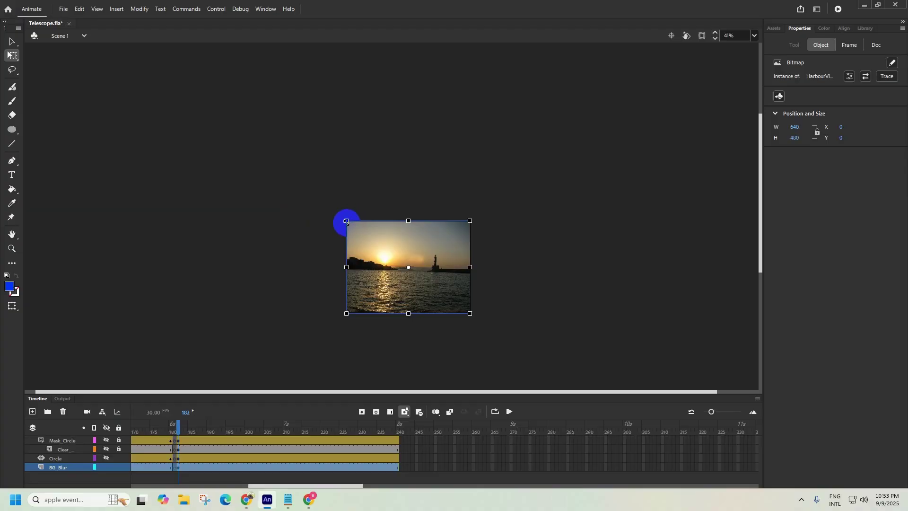
pyautogui.moveTo(346, 221); pyautogui.dragTo(265, 161)
pyautogui.click(505, 267)
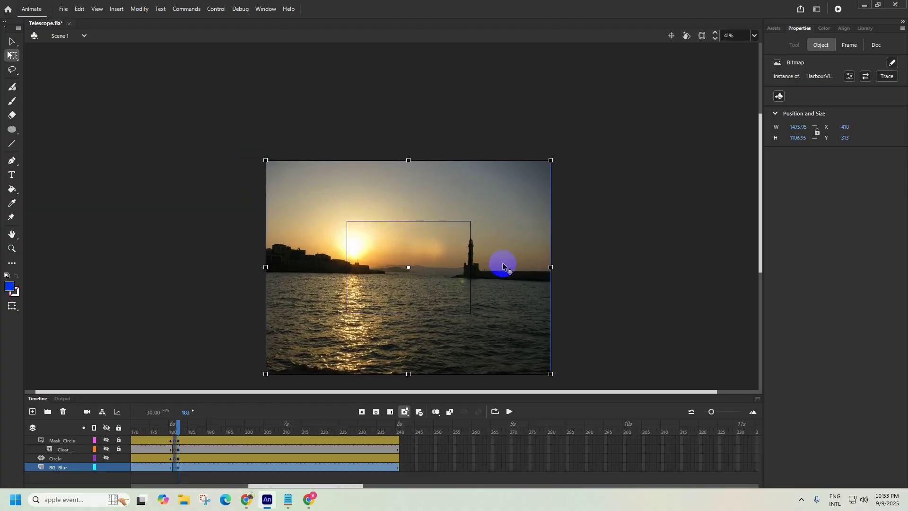
pyautogui.moveTo(505, 268); pyautogui.dragTo(431, 276)
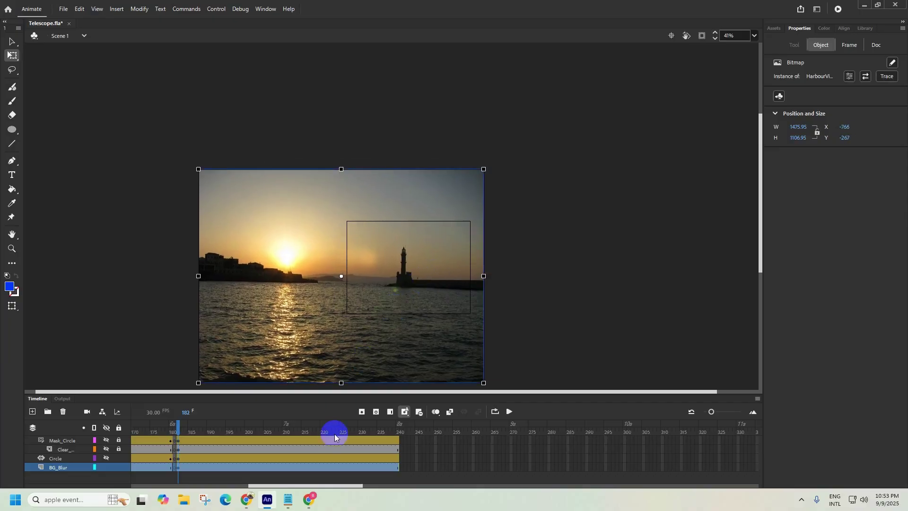
# Step: Review the final zoom picture in the browser's question paper, and back in Animate nudge the harbour image to about X -742
pyautogui.click(246, 500)
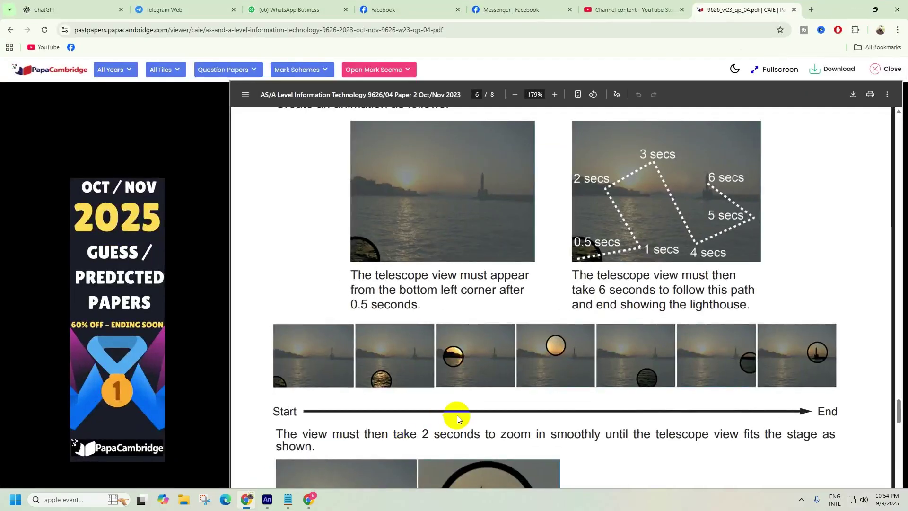
pyautogui.scroll(-4, 457, 418)
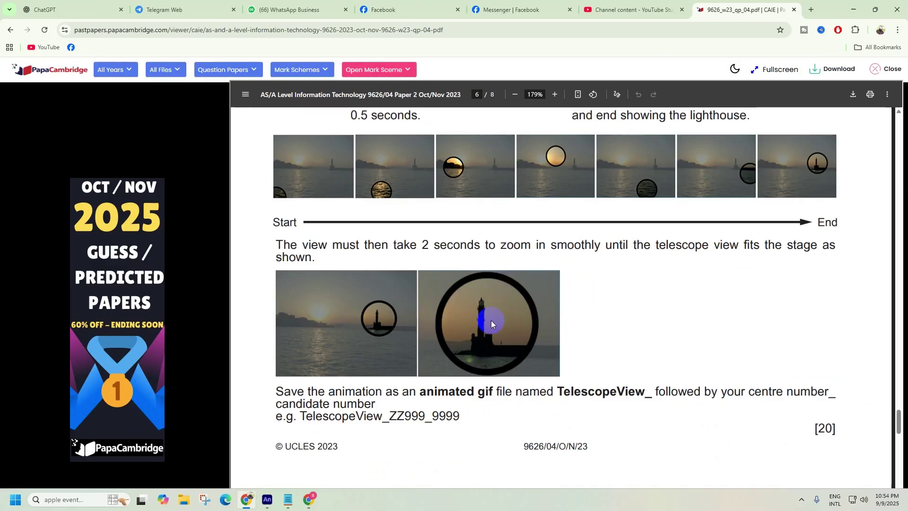
pyautogui.click(854, 9)
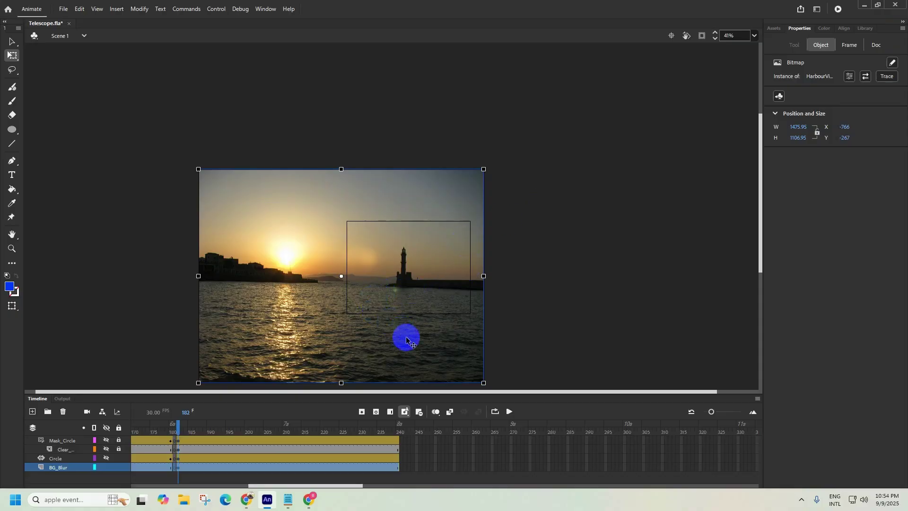
pyautogui.moveTo(440, 347); pyautogui.dragTo(444, 346)
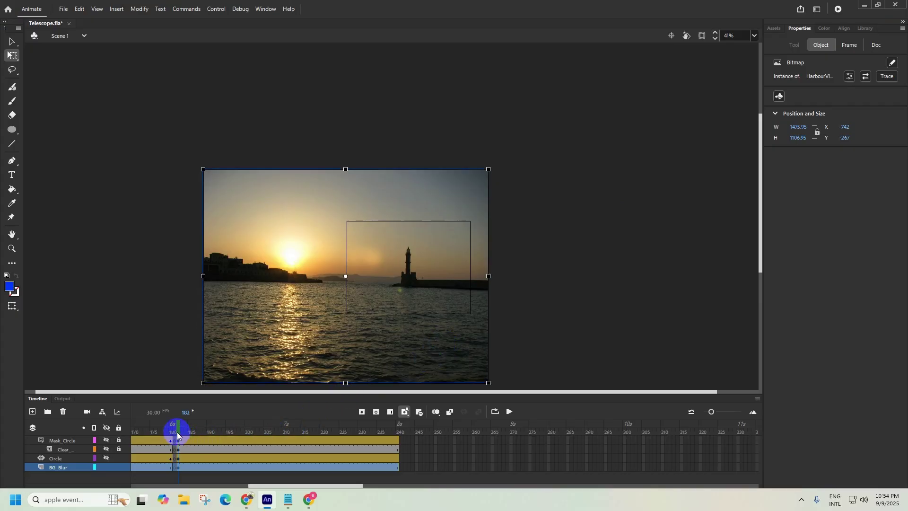
# Step: Enlarge the telescope ring on the Circle layer to about 398 × 398 px and centre it horizontally around the lighthouse
pyautogui.click(67, 460)
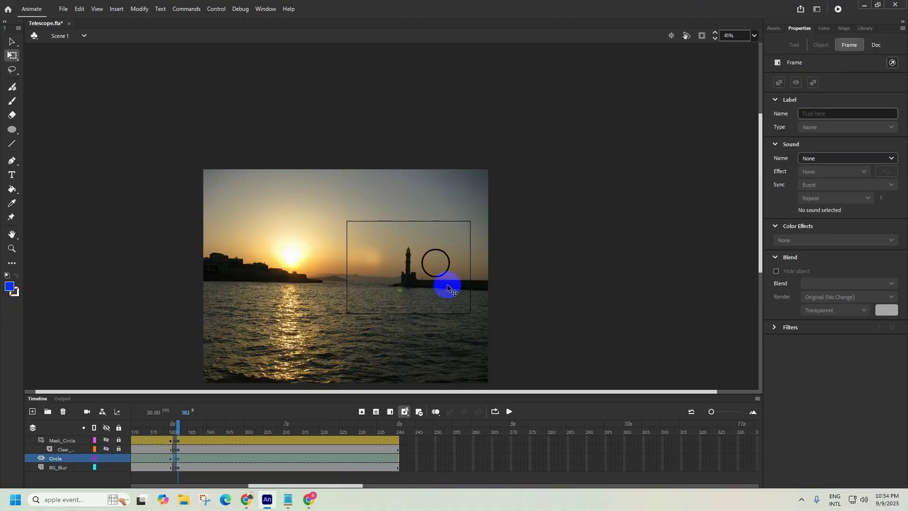
pyautogui.scroll(2, 434, 265)
pyautogui.scroll(1, 434, 266)
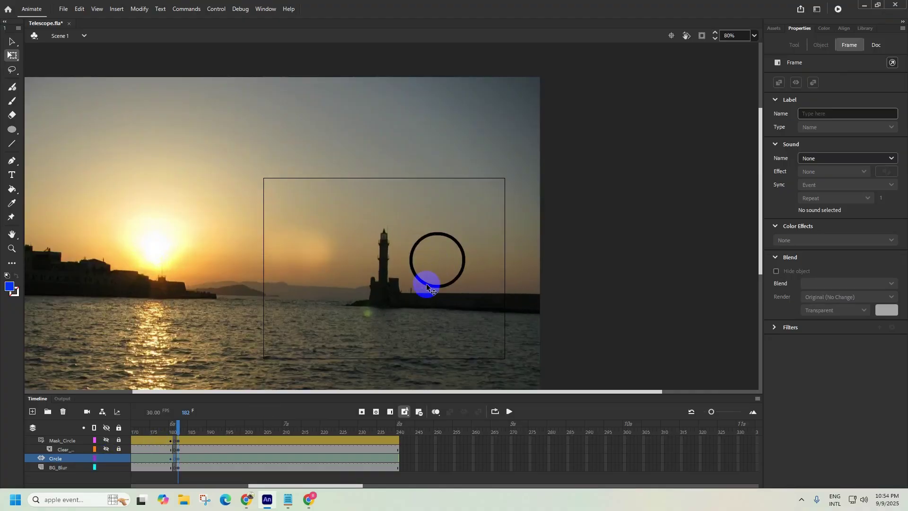
pyautogui.moveTo(427, 283); pyautogui.dragTo(434, 305)
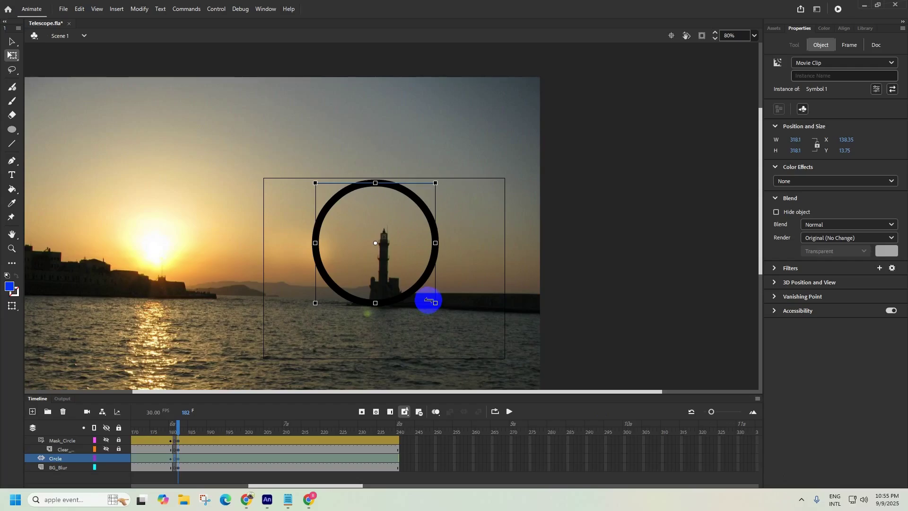
pyautogui.moveTo(436, 304); pyautogui.dragTo(426, 327)
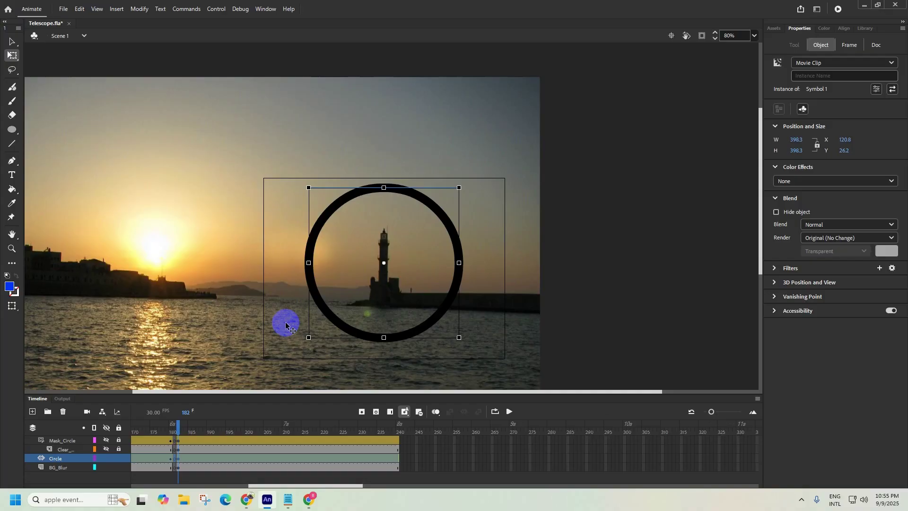
# Step: Scale the harbour image up to about 1904 × 1428 px and position it at about X -1051, Y -391, keeping the lighthouse inside the ring
pyautogui.click(219, 314)
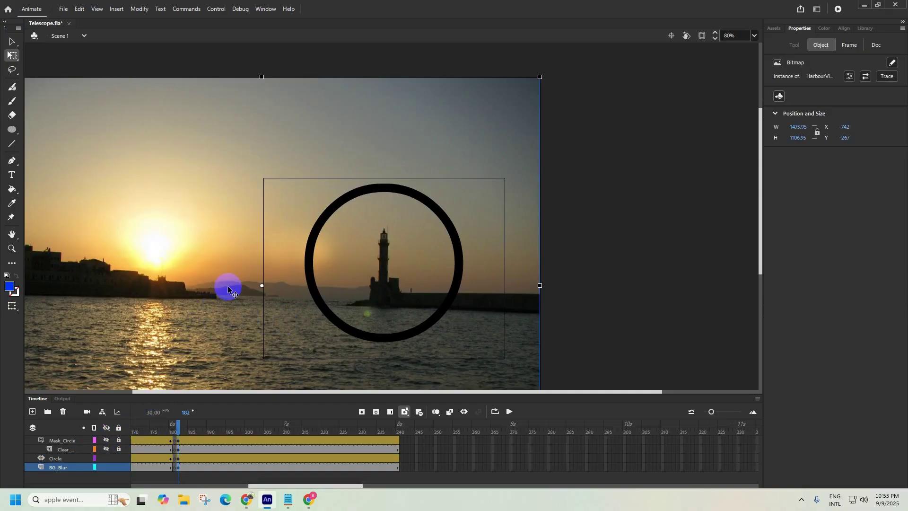
pyautogui.scroll(-3, 228, 290)
pyautogui.scroll(-1, 230, 286)
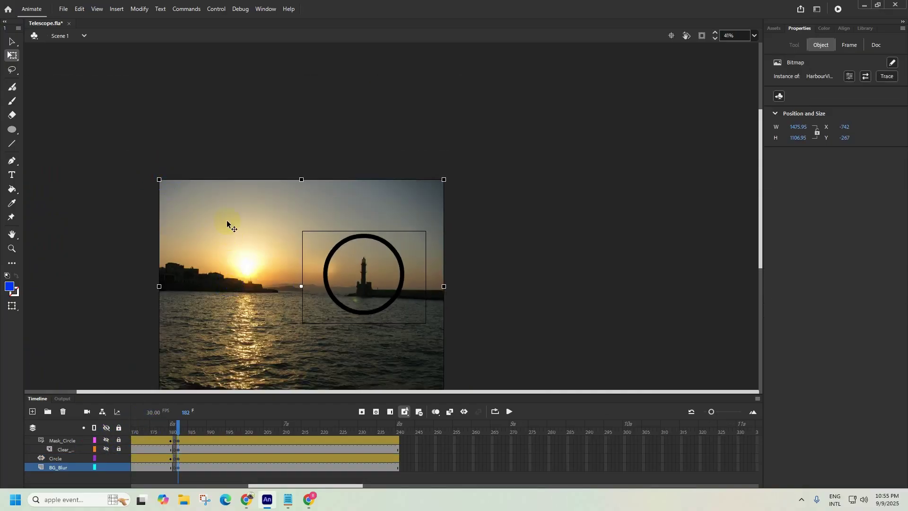
pyautogui.scroll(-2, 243, 217)
pyautogui.scroll(2, 245, 227)
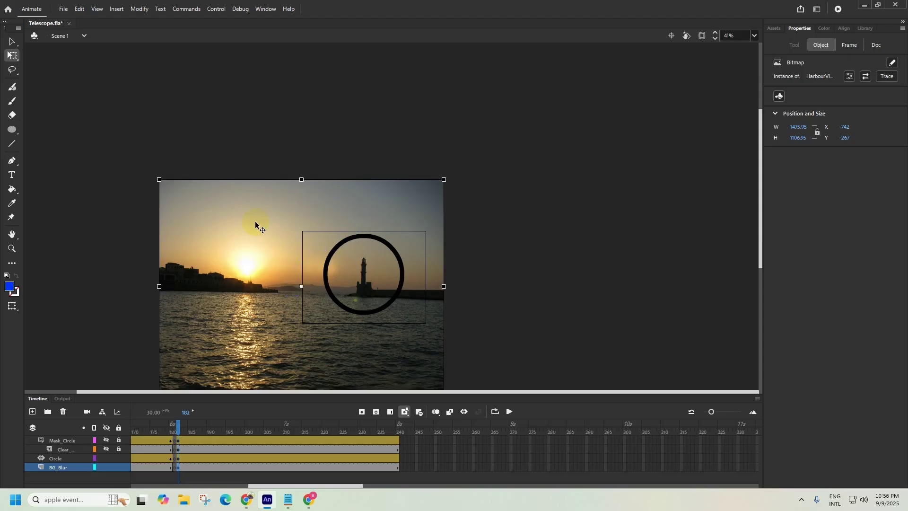
pyautogui.scroll(-2, 255, 221)
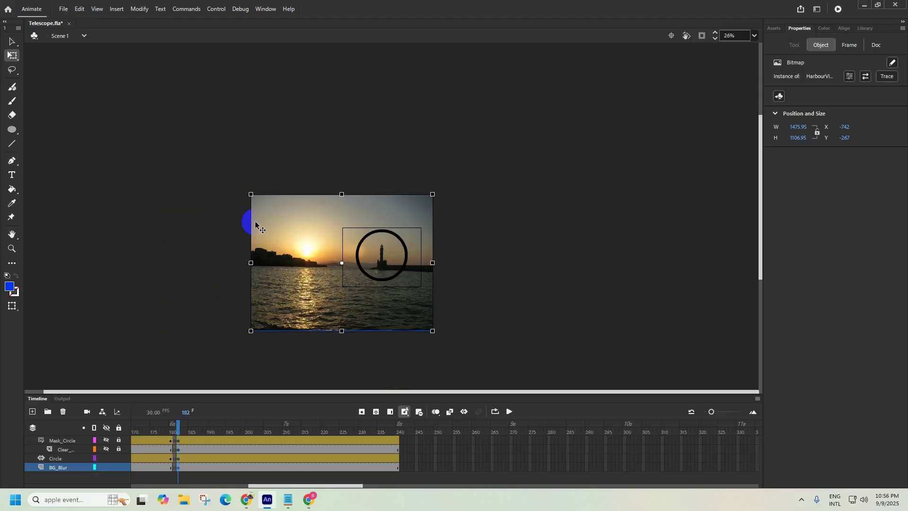
pyautogui.scroll(2, 256, 225)
pyautogui.scroll(-1, 256, 225)
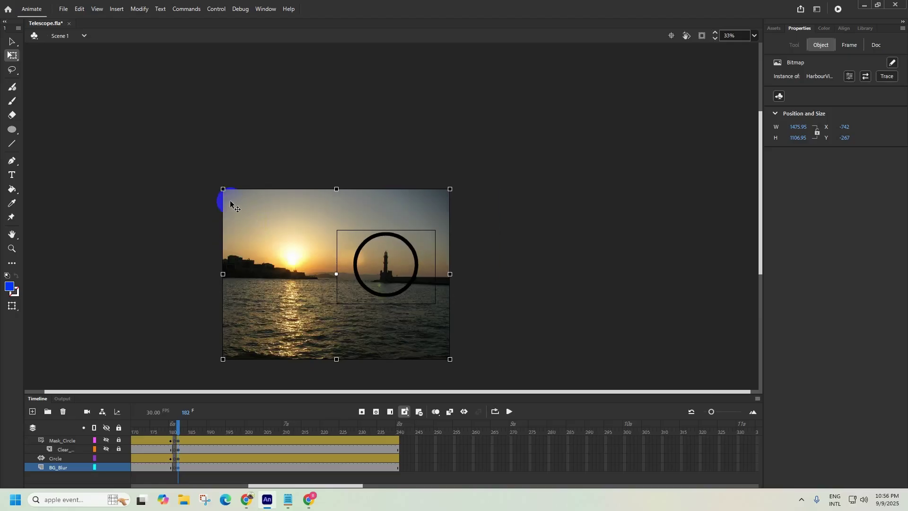
pyautogui.moveTo(217, 187); pyautogui.dragTo(166, 169)
pyautogui.moveTo(454, 314); pyautogui.dragTo(440, 319)
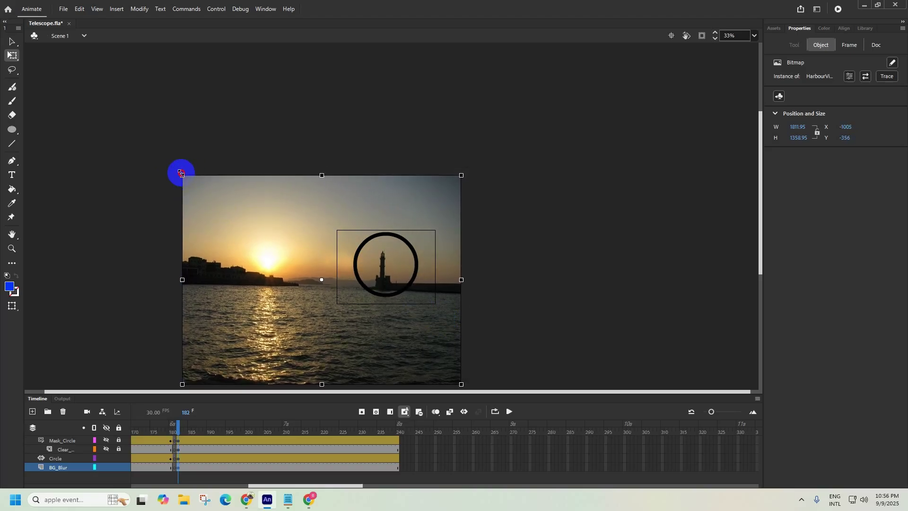
pyautogui.moveTo(180, 173); pyautogui.dragTo(177, 169)
pyautogui.scroll(2, 403, 281)
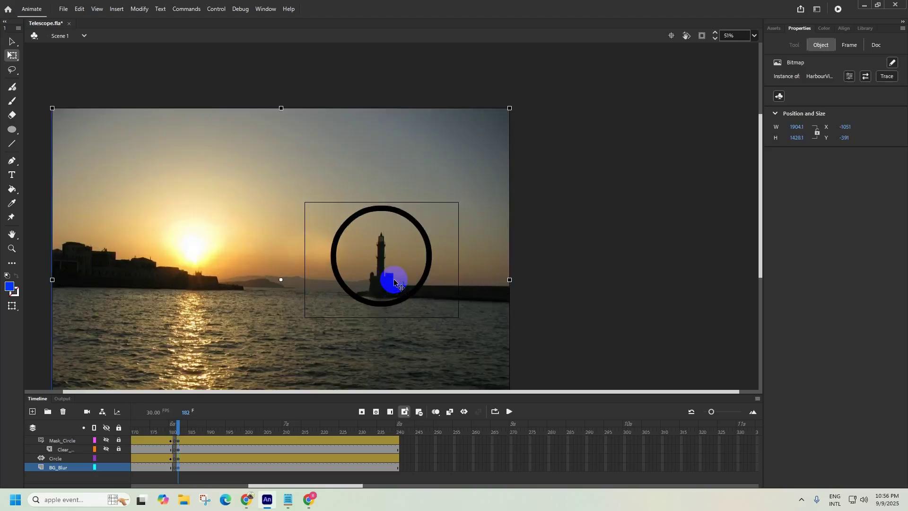
pyautogui.scroll(3, 392, 280)
pyautogui.scroll(-1, 432, 276)
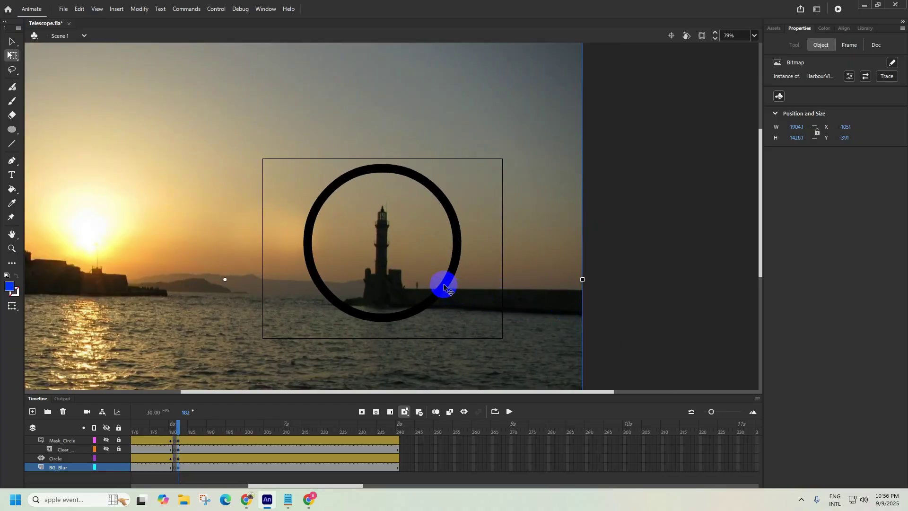
# Step: Lower the telescope ring to about Y 46 and nudge the harbour image slightly upward so the ring frames the lighthouse
pyautogui.moveTo(444, 287); pyautogui.dragTo(444, 301)
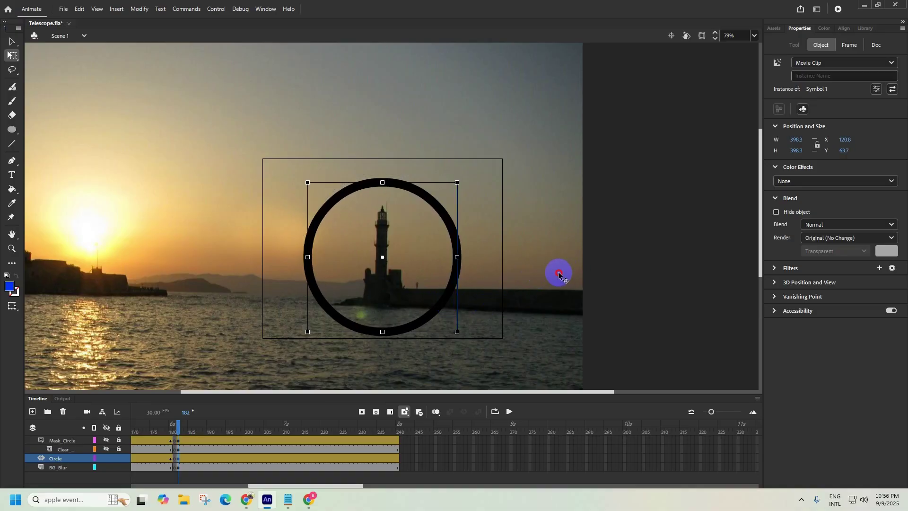
pyautogui.moveTo(558, 272); pyautogui.dragTo(557, 266)
pyautogui.moveTo(423, 313); pyautogui.dragTo(421, 311)
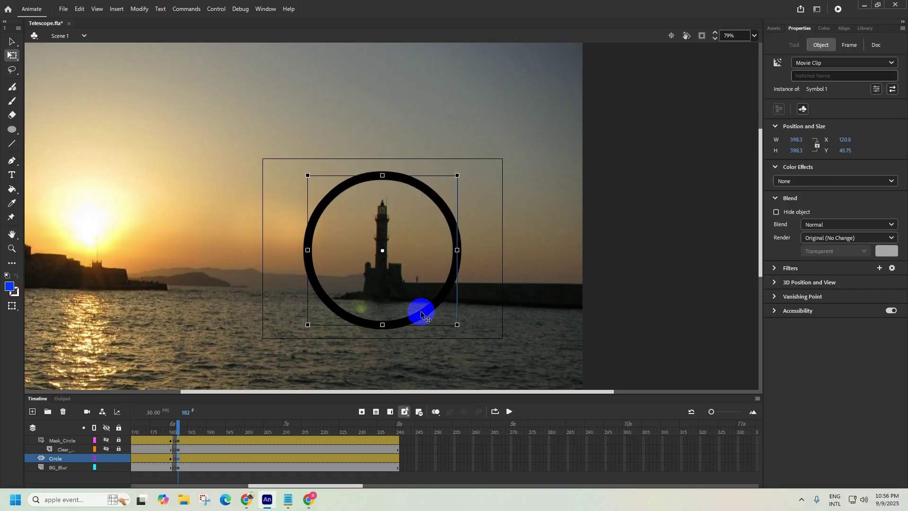
# Step: Check the zoom picture in the browser's question paper, and in Animate enlarge the harbour image to about 2181 × 1636 px, positioned at X -1240, Y -511
pyautogui.click(246, 499)
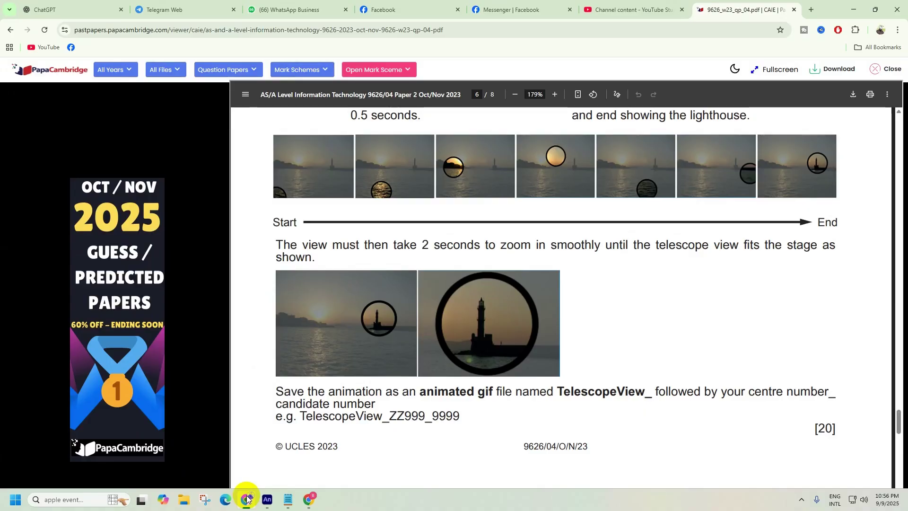
pyautogui.click(246, 500)
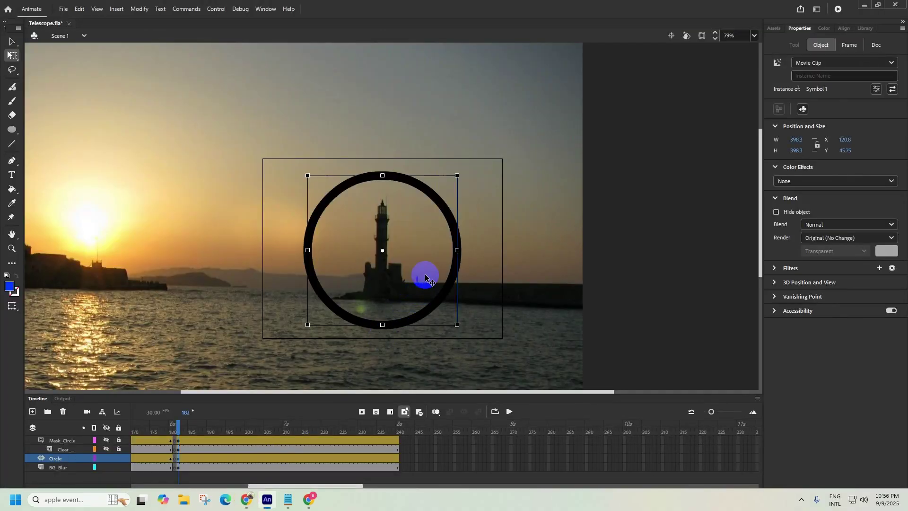
pyautogui.scroll(-6, 261, 200)
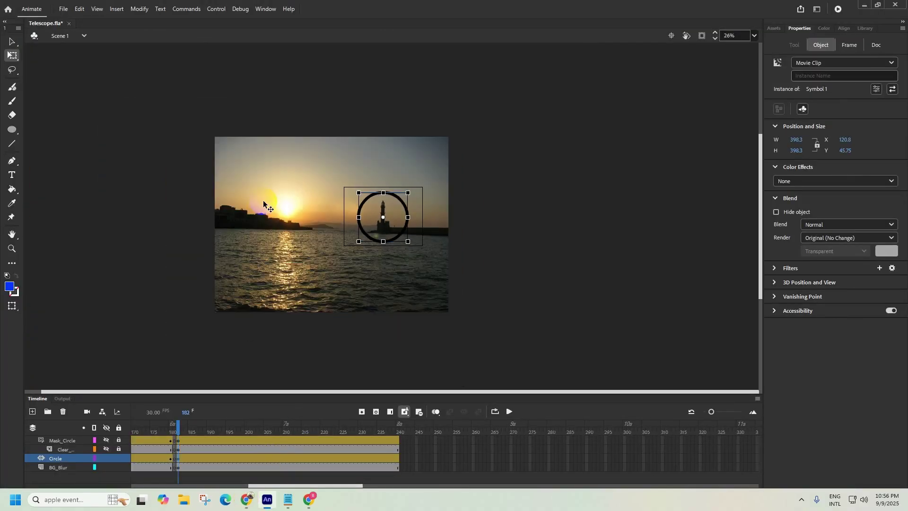
pyautogui.click(278, 203)
pyautogui.moveTo(209, 138); pyautogui.dragTo(193, 125)
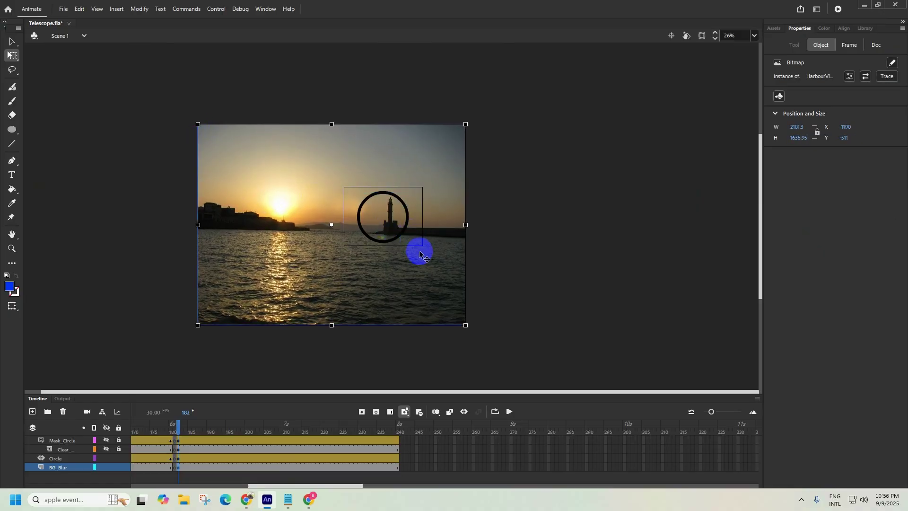
pyautogui.moveTo(438, 267); pyautogui.dragTo(432, 271)
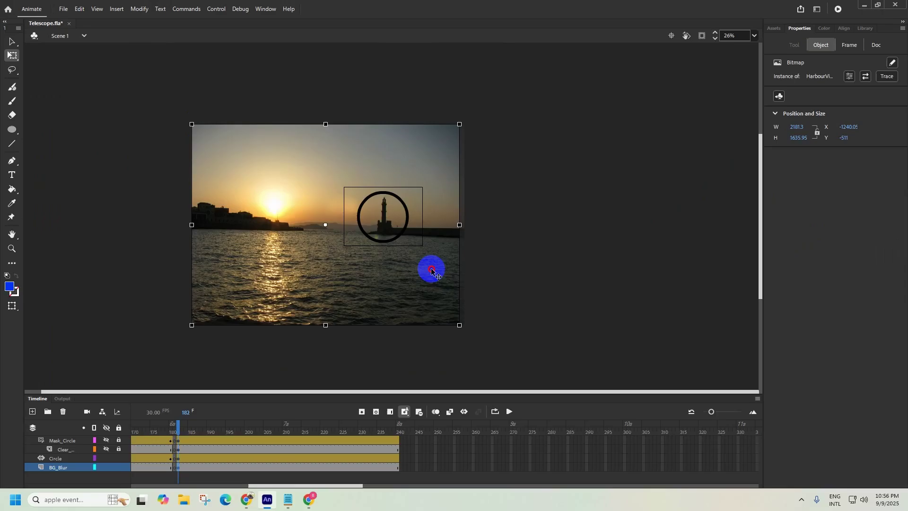
pyautogui.moveTo(432, 271); pyautogui.dragTo(432, 270)
pyautogui.scroll(5, 396, 237)
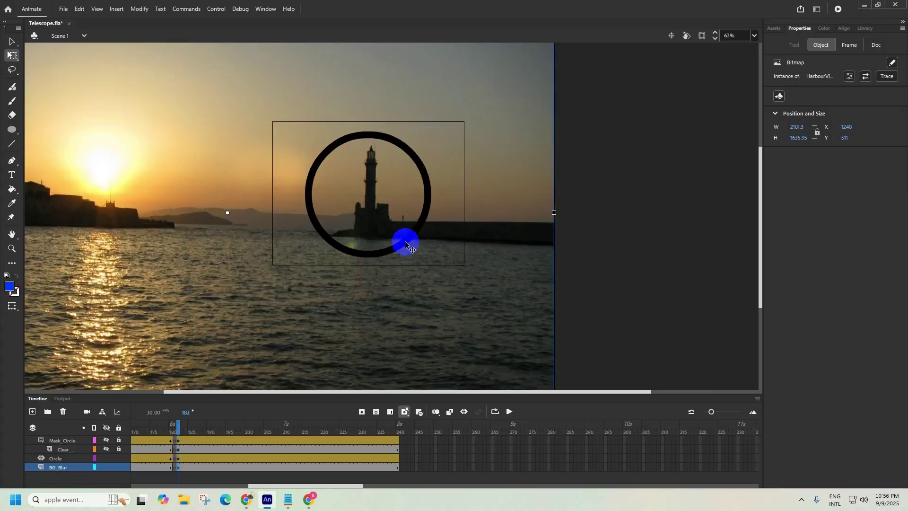
# Step: Enlarge the telescope ring around its centre to about 439 × 439 px so it nearly fills the stage height, and deselect it
pyautogui.click(406, 244)
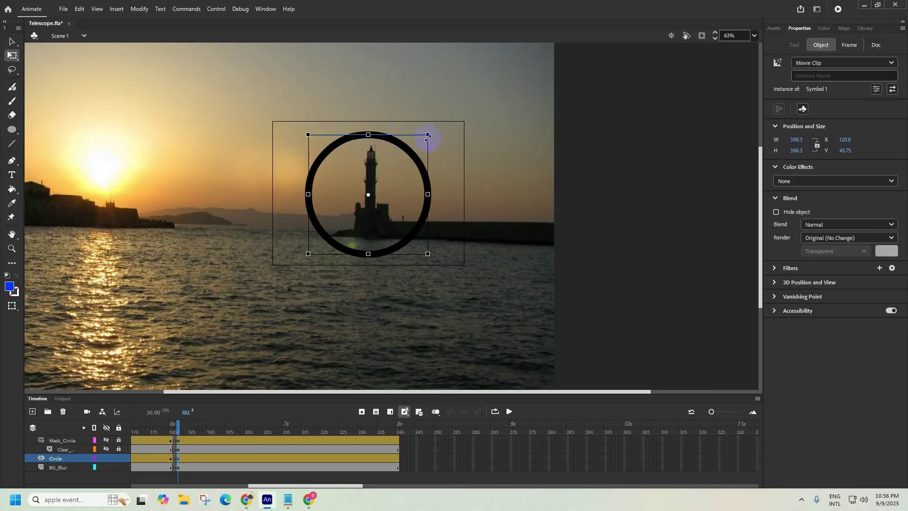
pyautogui.moveTo(430, 134); pyautogui.dragTo(436, 129)
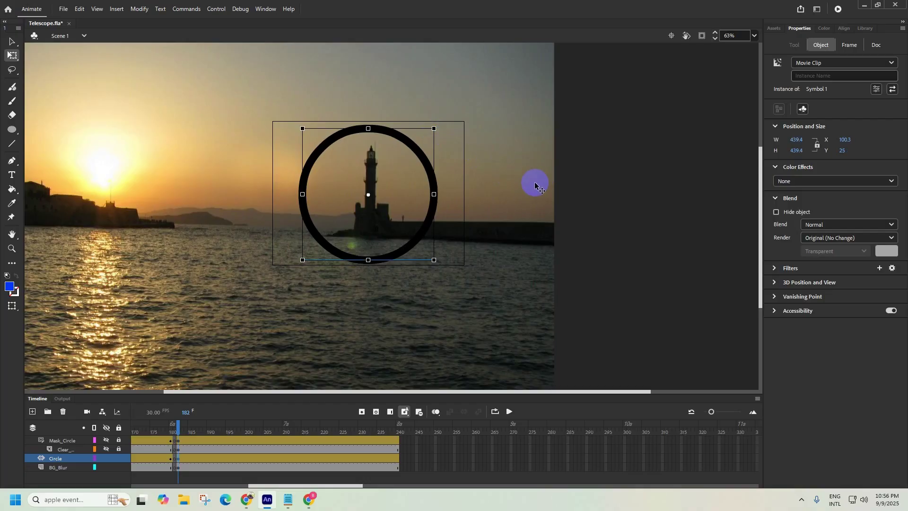
pyautogui.click(594, 219)
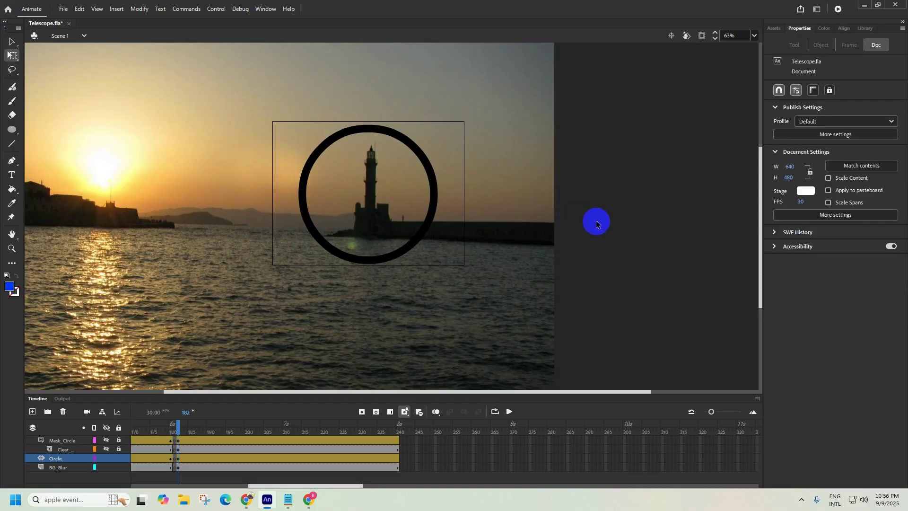
pyautogui.scroll(-1, 428, 234)
pyautogui.scroll(-1, 428, 235)
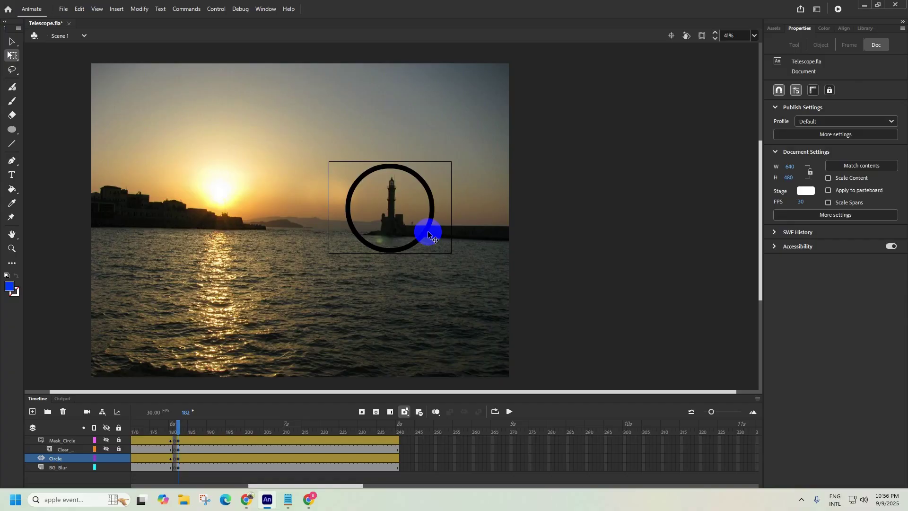
pyautogui.scroll(1, 428, 234)
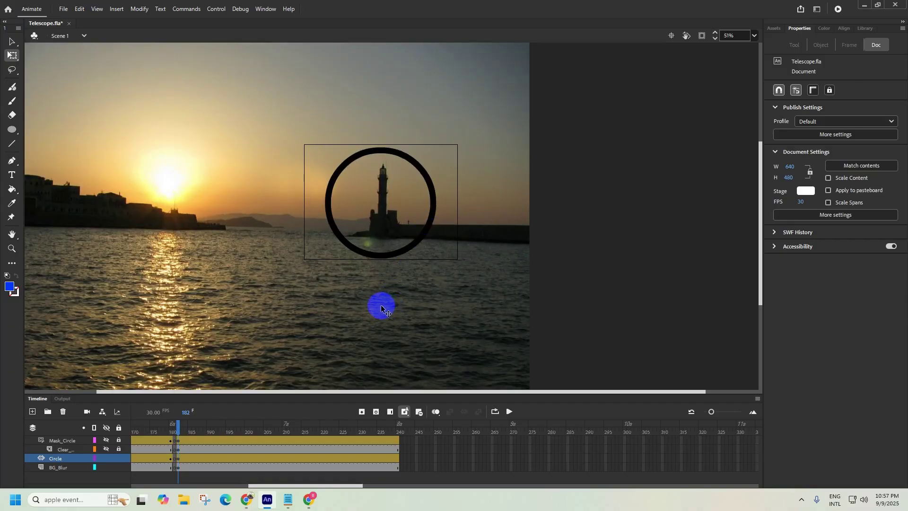
# Step: Compare the enlarged picture at frame 182 with the earlier unzoomed frame, and make the masked Clear layer visible
pyautogui.scroll(-2, 382, 302)
pyautogui.scroll(3, 381, 302)
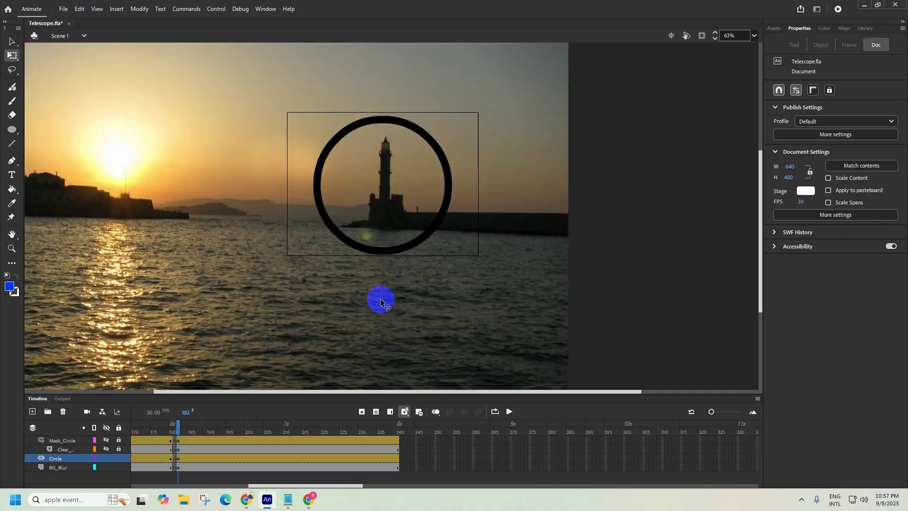
pyautogui.click(161, 428)
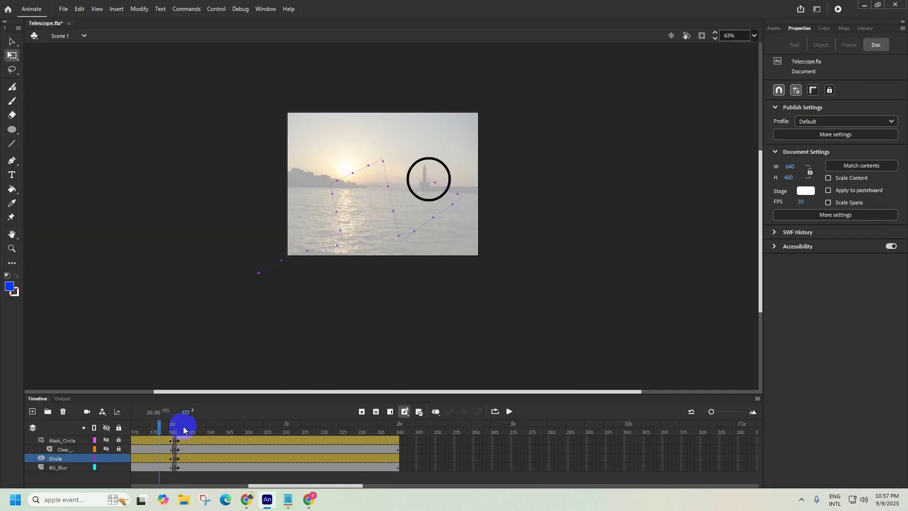
pyautogui.click(178, 423)
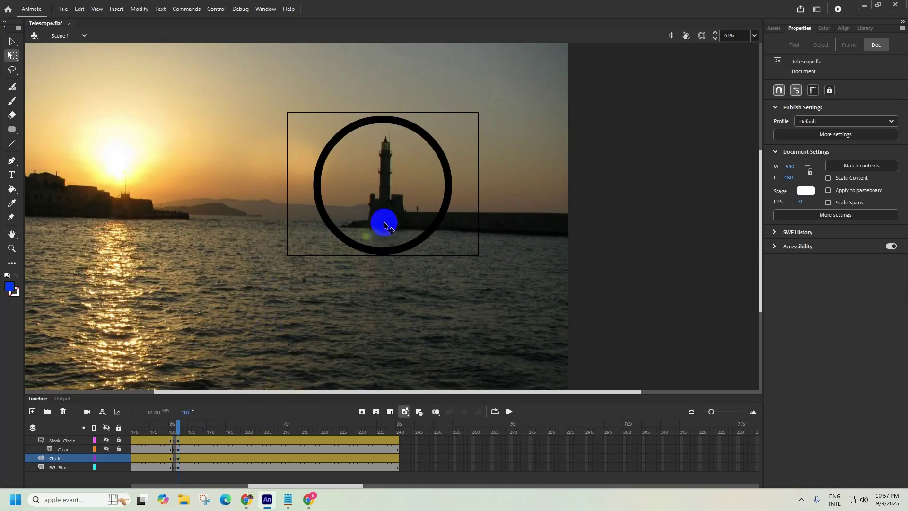
pyautogui.click(67, 454)
pyautogui.click(107, 449)
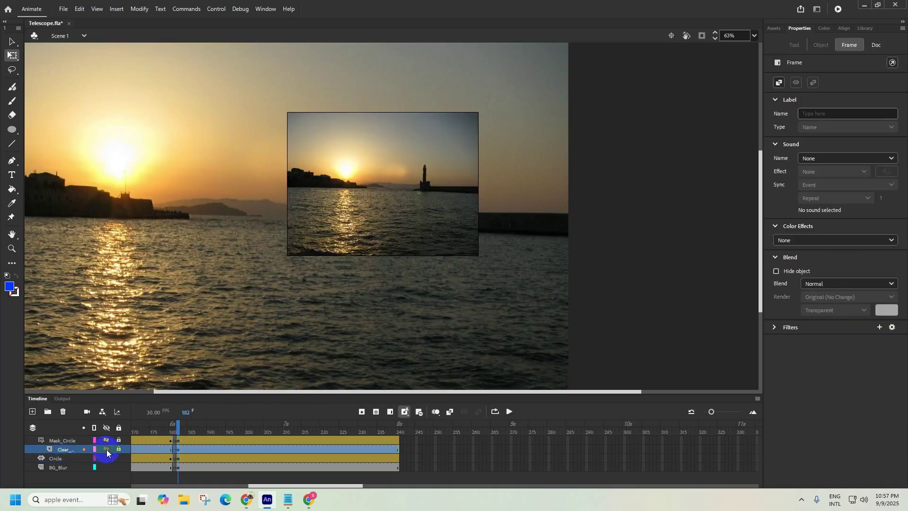
# Step: Try shifting the enlarged harbour image on the BG_Blur layer, and undo the move
pyautogui.click(354, 232)
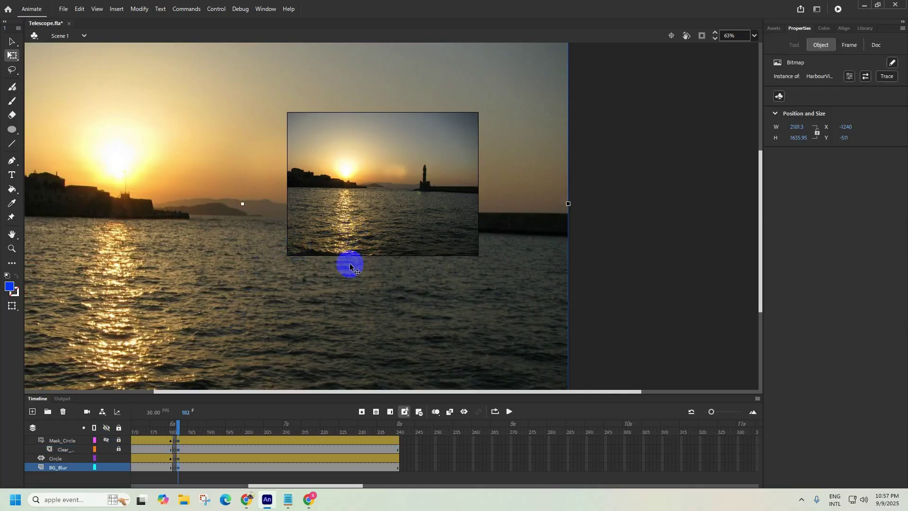
pyautogui.scroll(-5, 355, 231)
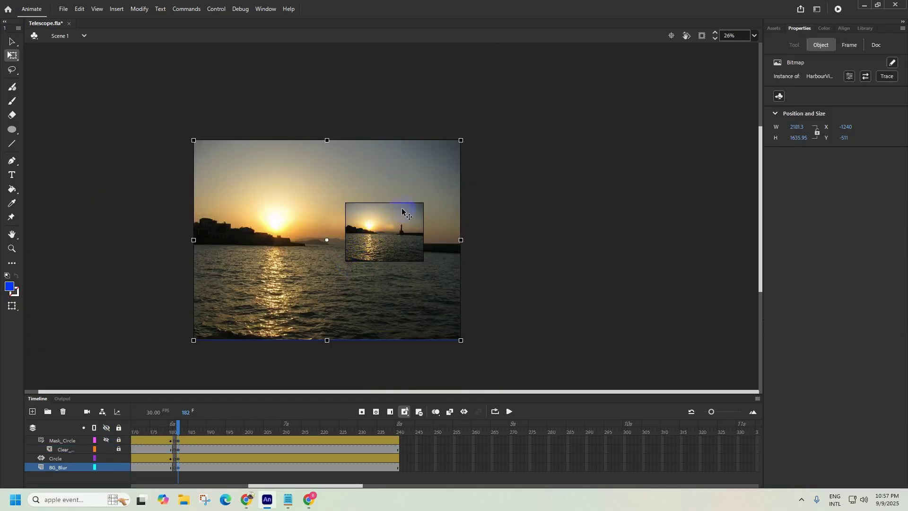
pyautogui.moveTo(403, 211); pyautogui.dragTo(411, 222)
pyautogui.hotkey('ctrl', 'z')
pyautogui.click(394, 241)
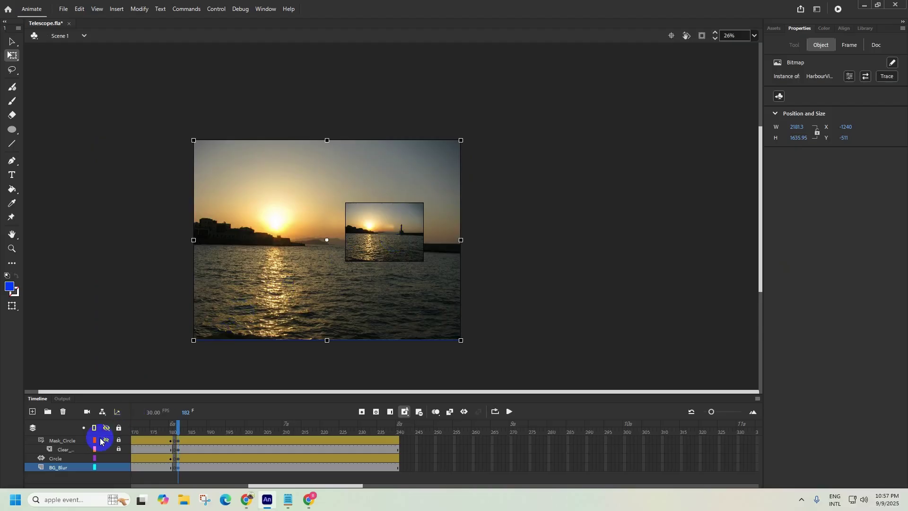
pyautogui.click(64, 450)
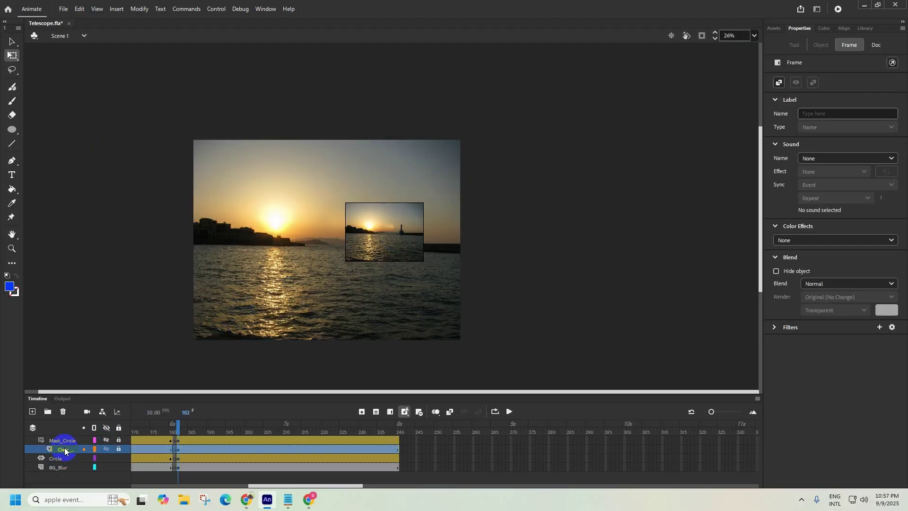
pyautogui.rightClick(64, 451)
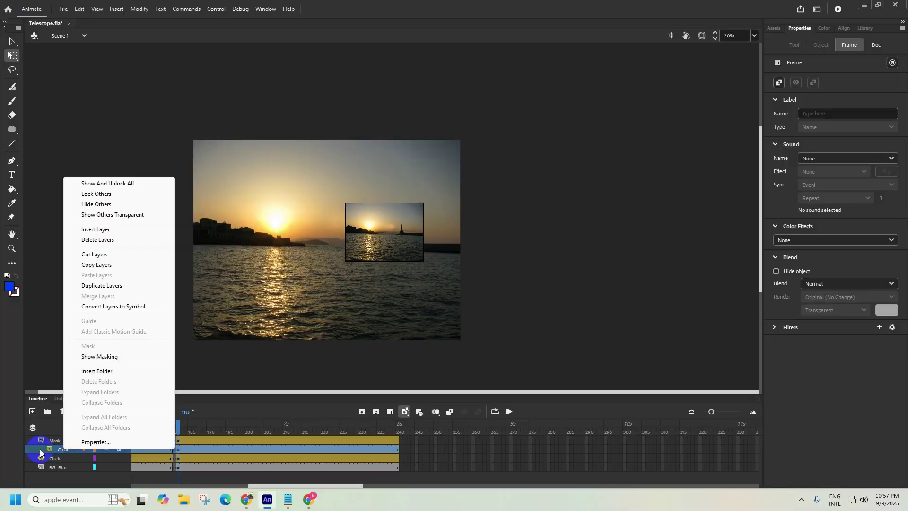
pyautogui.click(65, 451)
pyautogui.click(181, 450)
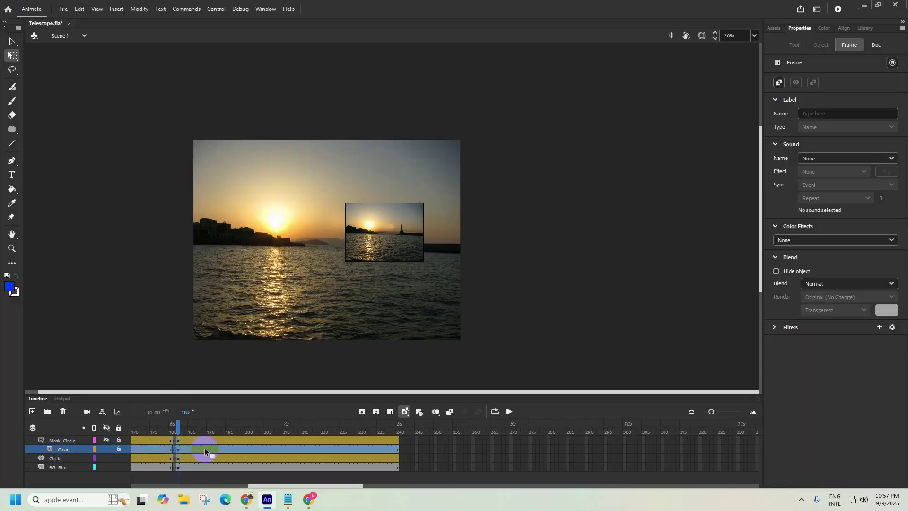
pyautogui.click(204, 451)
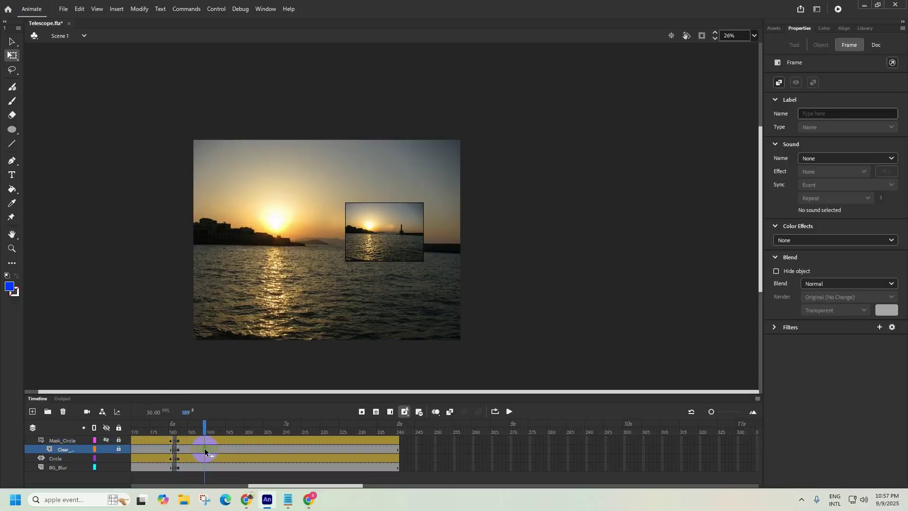
pyautogui.rightClick(179, 452)
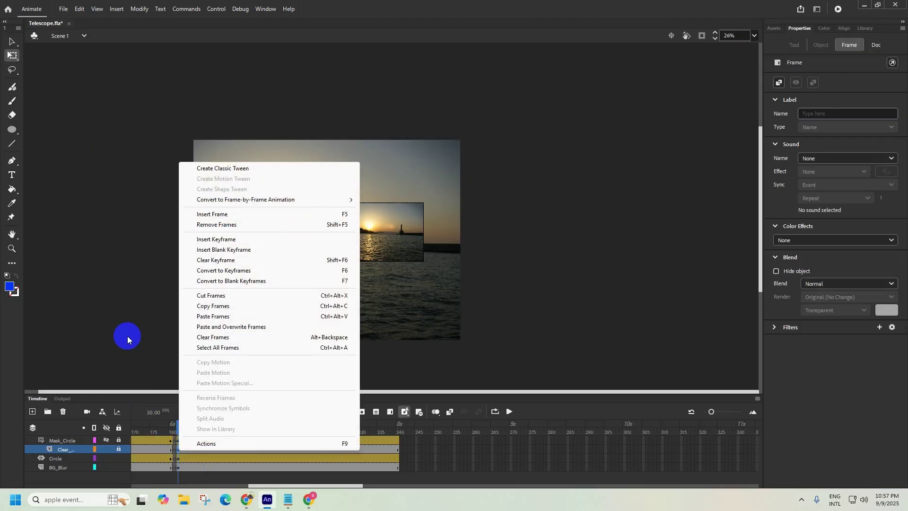
# Step: Make the Mask_Circle layer visible again at frame 182
pyautogui.click(69, 440)
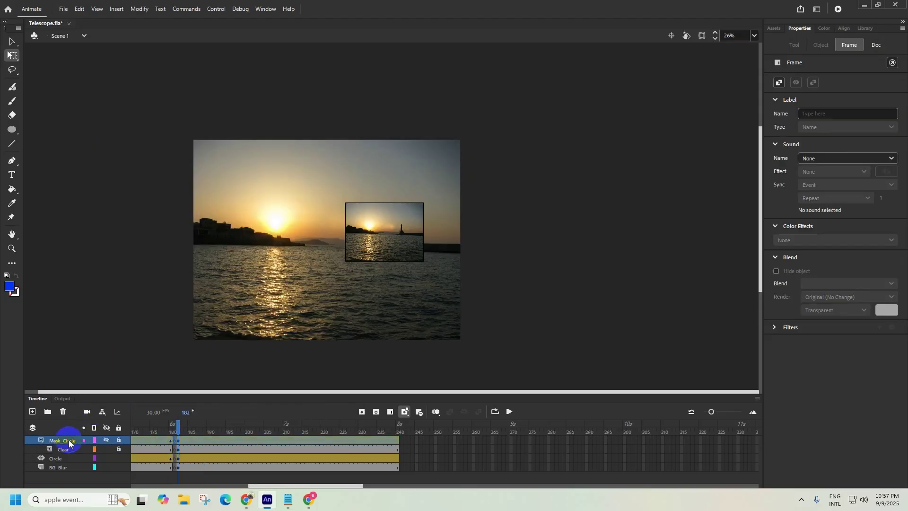
pyautogui.click(108, 441)
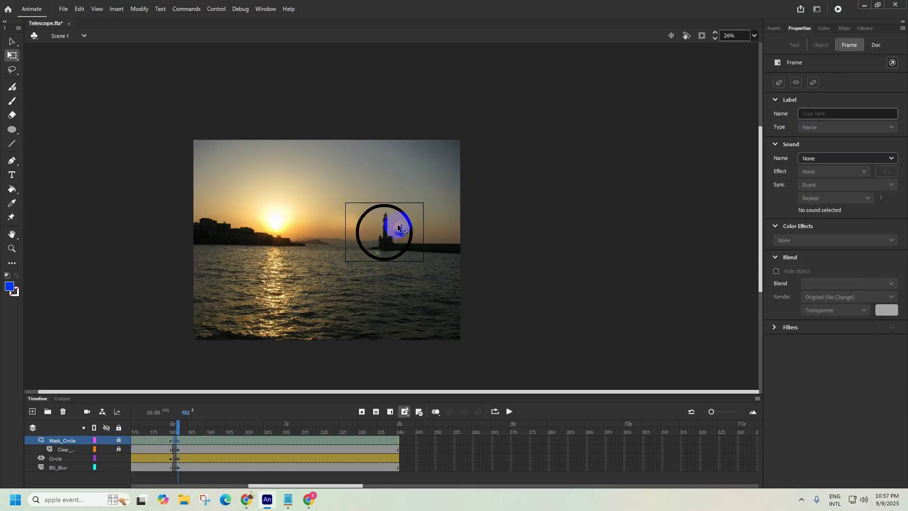
pyautogui.scroll(2, 400, 232)
pyautogui.scroll(2, 400, 233)
# Step: Try to free-transform the small masked lighthouse circle on the Mask_Circle layer at frame 182
pyautogui.click(408, 234)
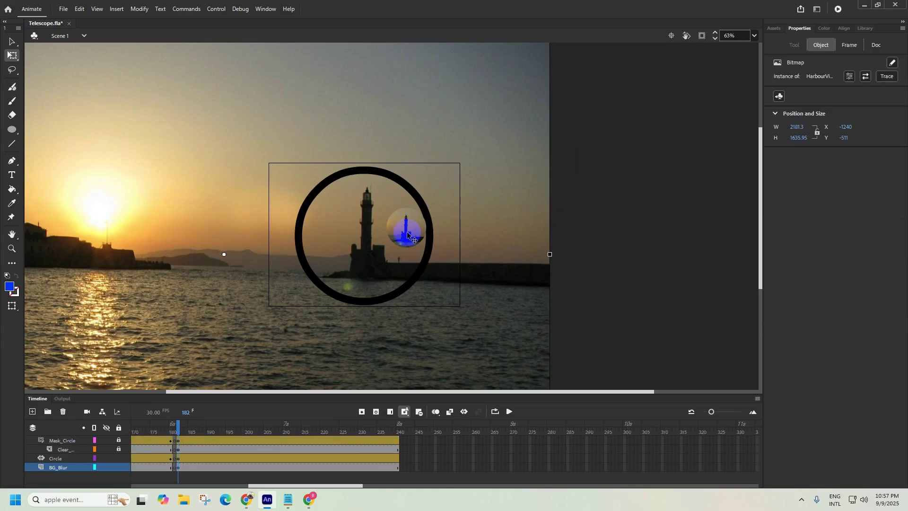
pyautogui.click(63, 439)
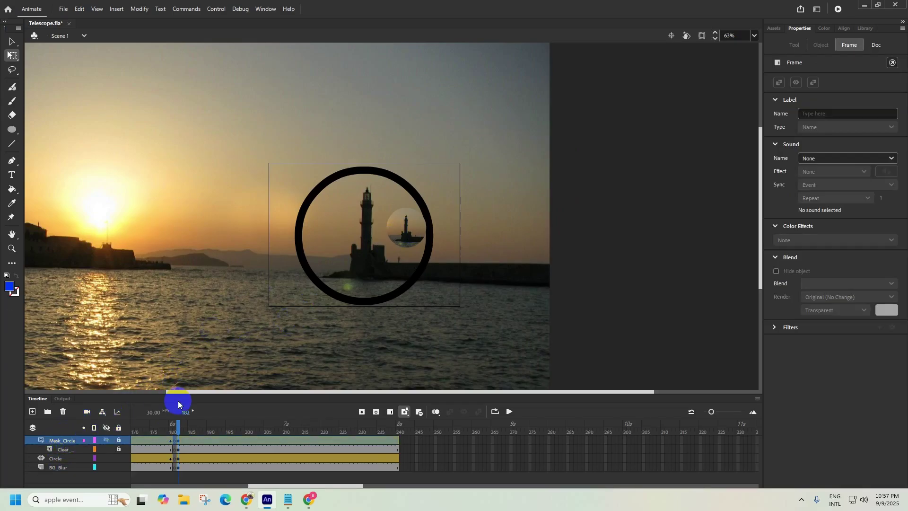
pyautogui.rightClick(396, 230)
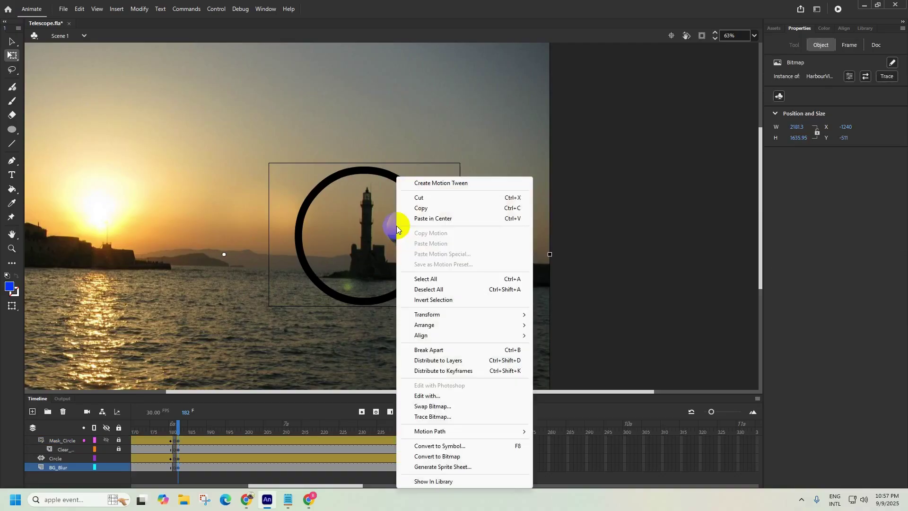
pyautogui.moveTo(435, 319)
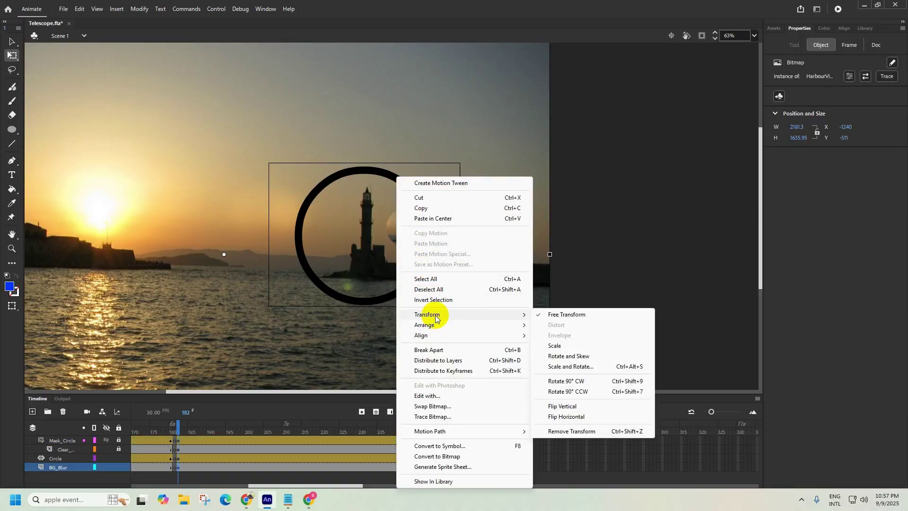
pyautogui.click(560, 315)
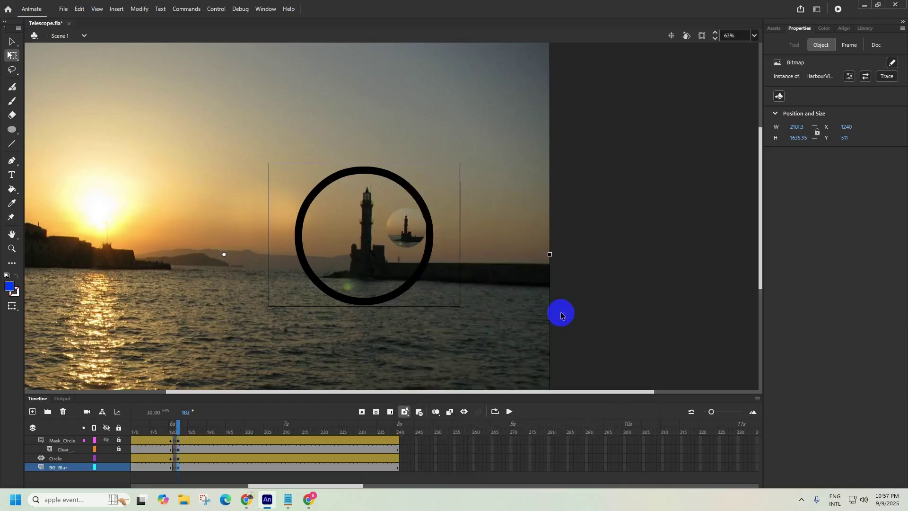
pyautogui.click(62, 441)
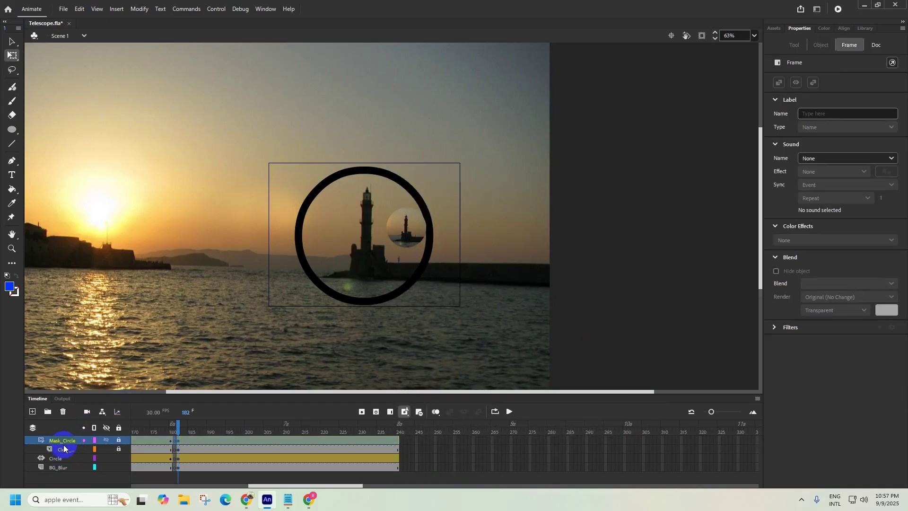
pyautogui.click(65, 441)
pyautogui.rightClick(65, 441)
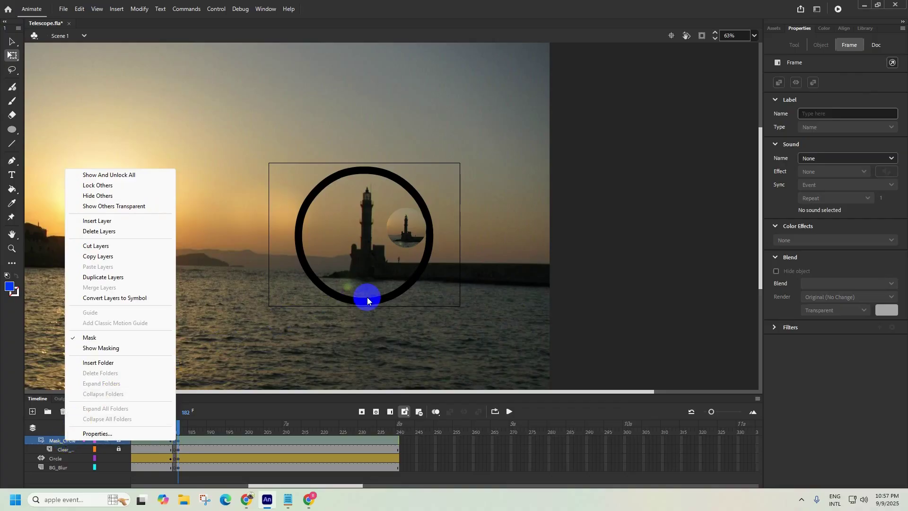
pyautogui.click(606, 275)
pyautogui.scroll(-1, 251, 323)
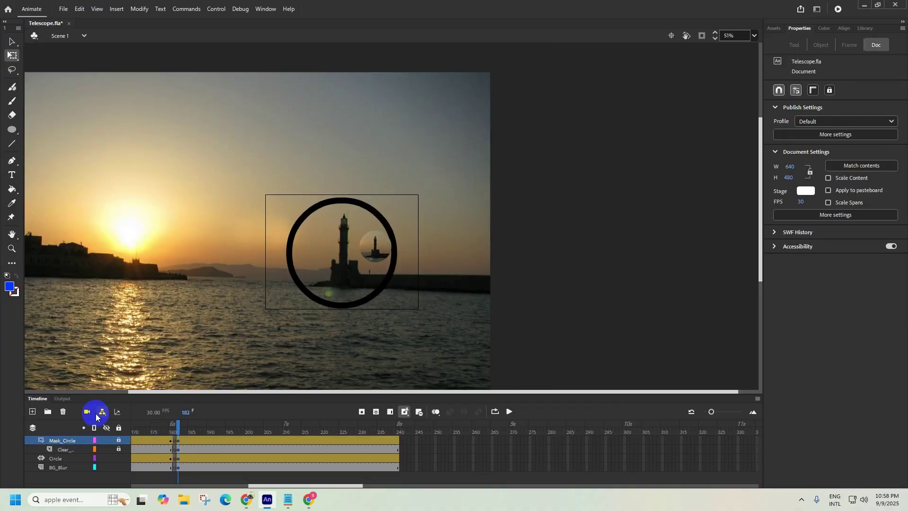
pyautogui.scroll(-1, 218, 321)
pyautogui.click(63, 442)
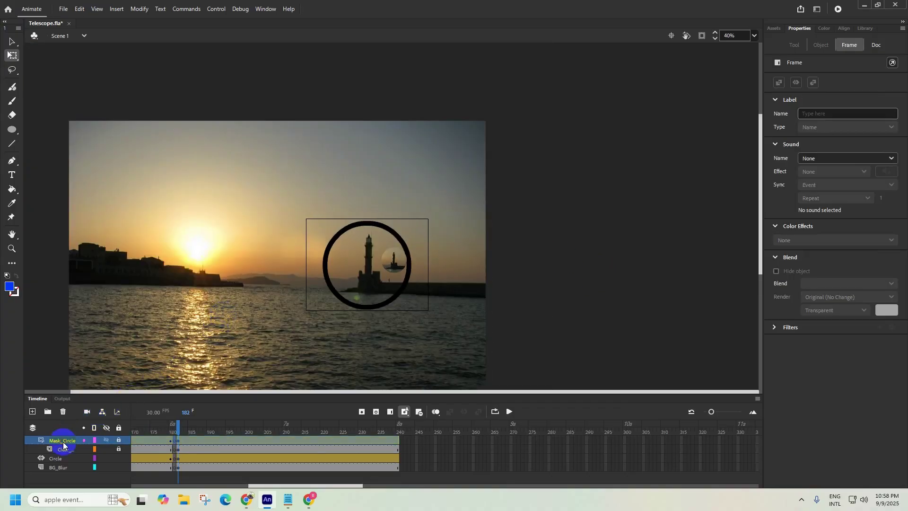
pyautogui.rightClick(178, 439)
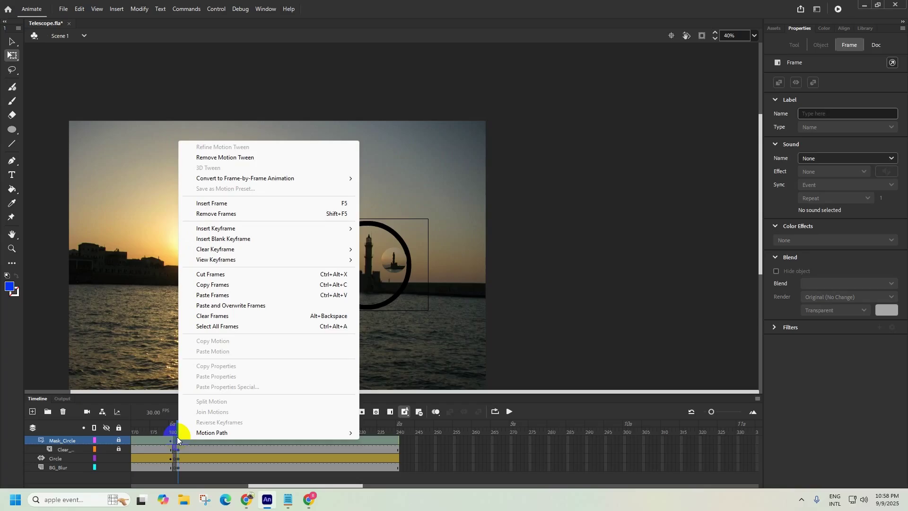
pyautogui.click(534, 276)
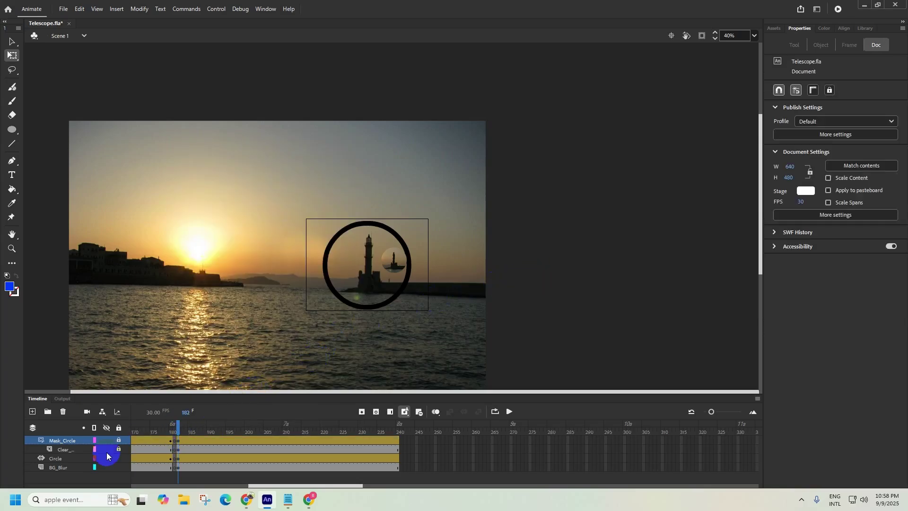
pyautogui.click(55, 458)
pyautogui.click(63, 474)
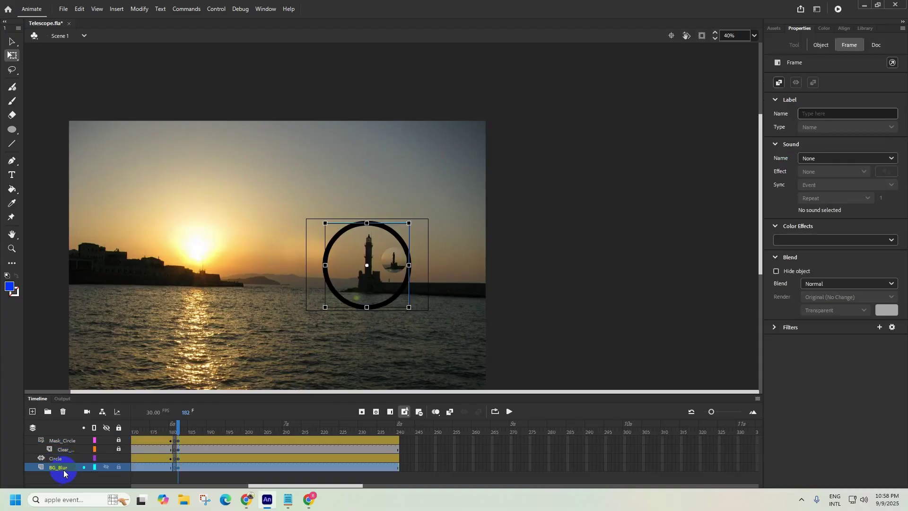
# Step: Remove the Mask_Circle layer's motion tween frames from frame 182 onward
pyautogui.click(70, 441)
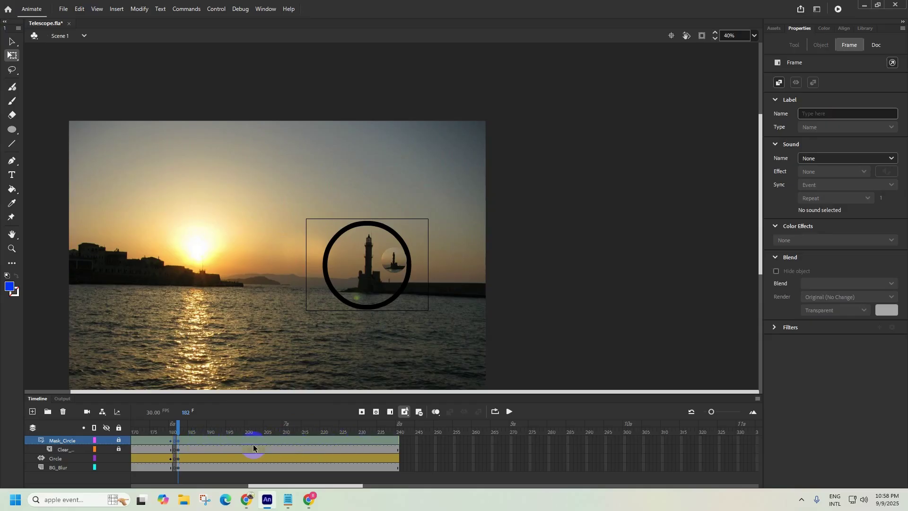
pyautogui.moveTo(233, 439); pyautogui.dragTo(264, 439)
pyautogui.click(187, 441)
pyautogui.click(179, 441)
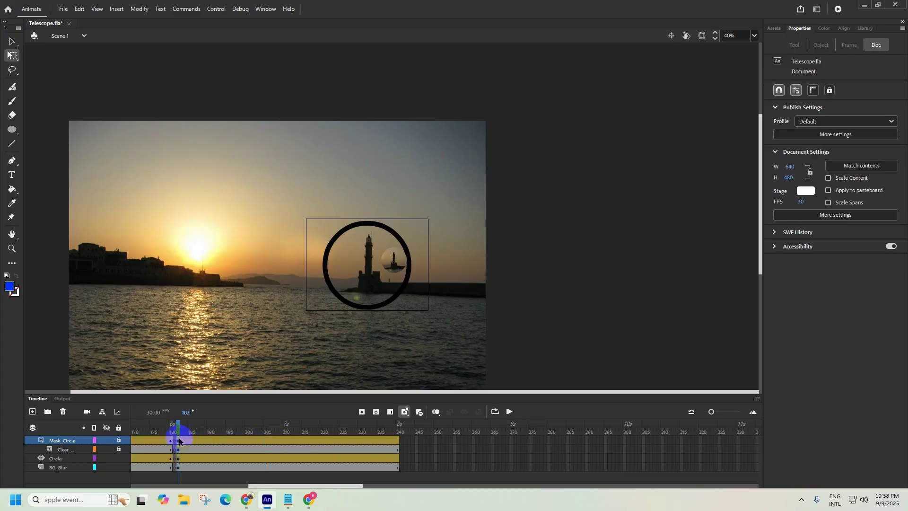
pyautogui.rightClick(185, 443)
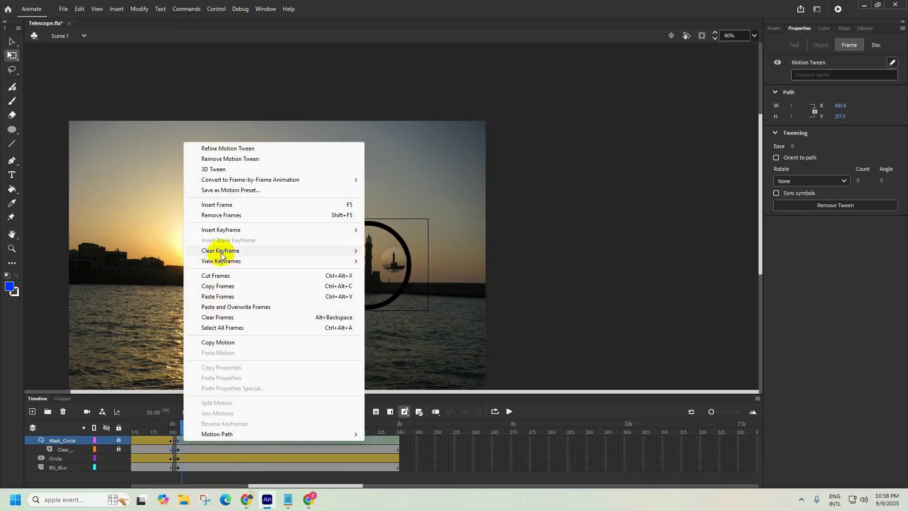
pyautogui.moveTo(221, 256)
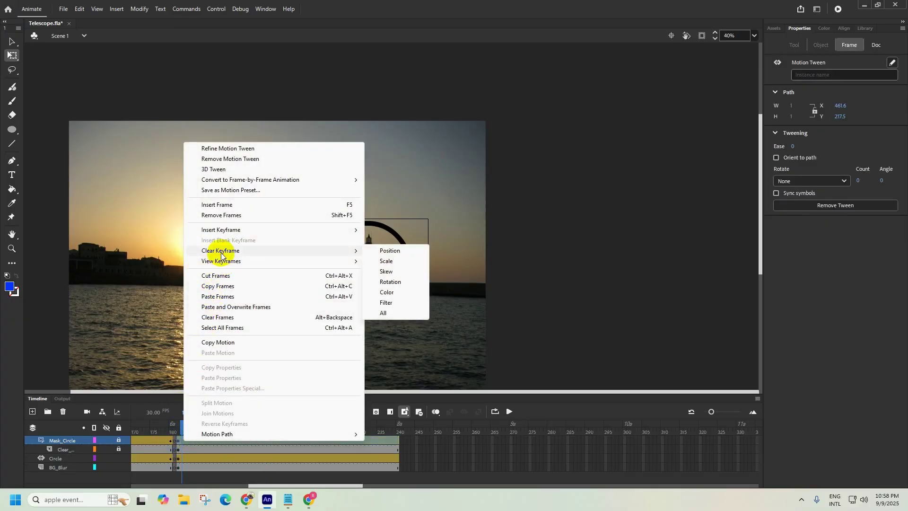
pyautogui.click(221, 215)
# Step: Remove frames one at a time from the masked clear picture layer, at frames 182, 183 and 191
pyautogui.rightClick(179, 450)
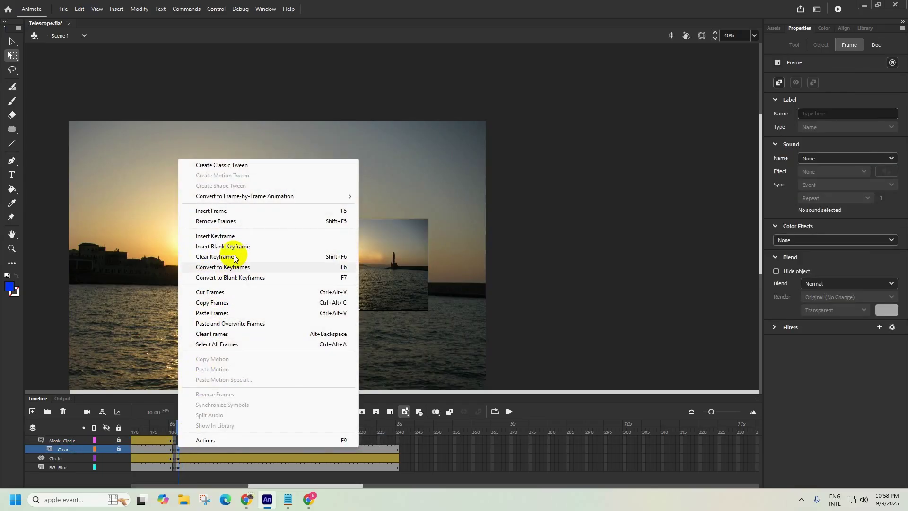
pyautogui.click(215, 221)
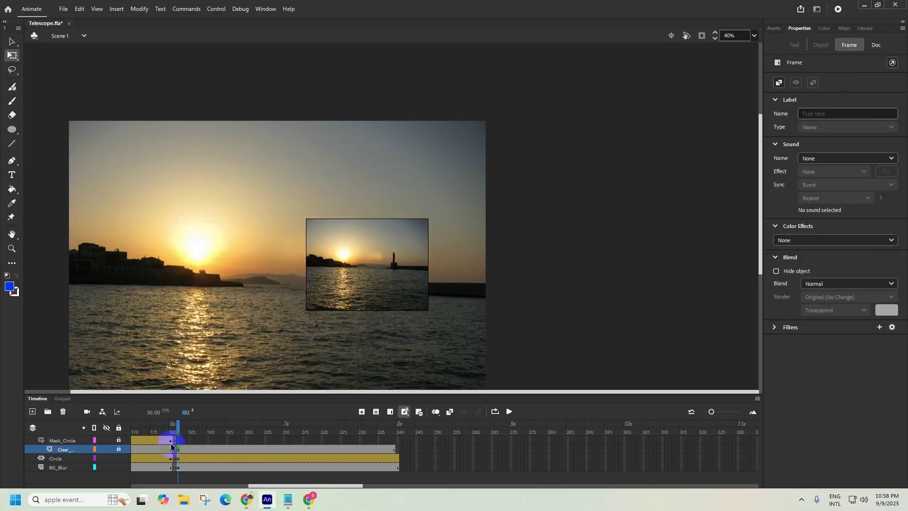
pyautogui.rightClick(182, 449)
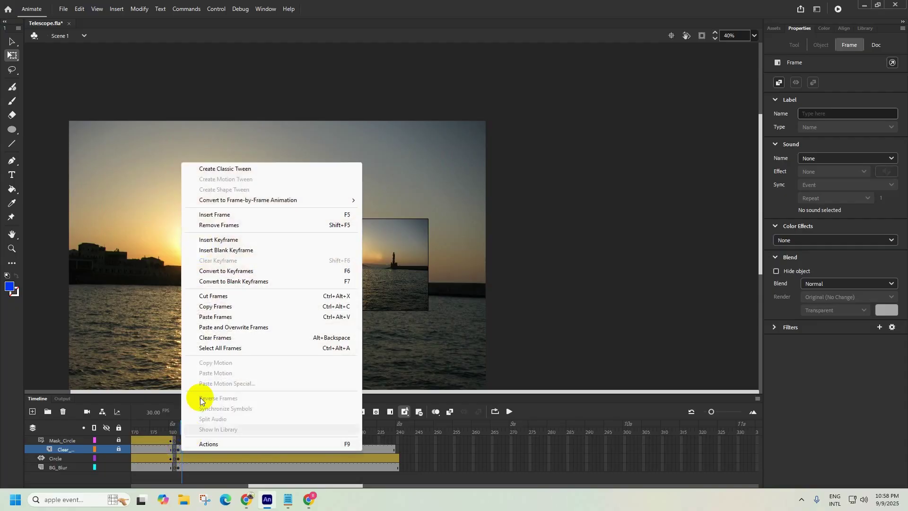
pyautogui.click(216, 226)
pyautogui.rightClick(189, 453)
pyautogui.click(182, 450)
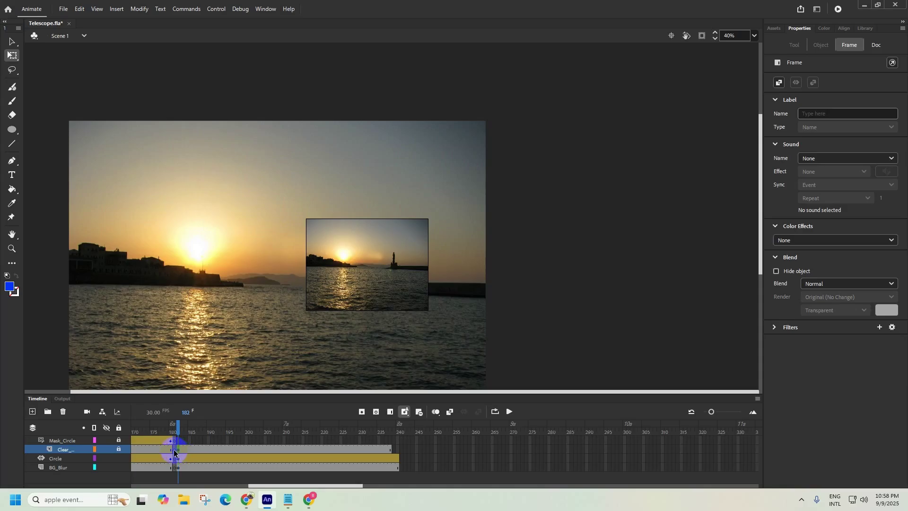
pyautogui.click(174, 453)
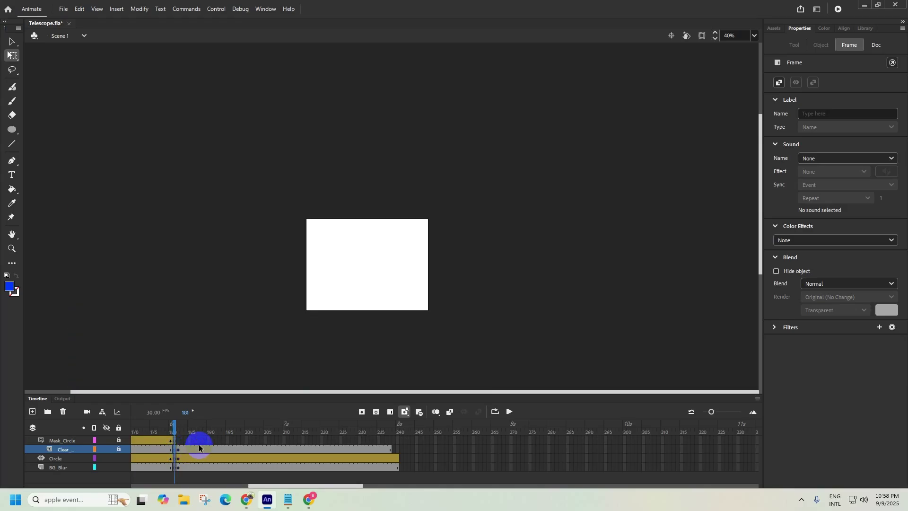
pyautogui.click(197, 449)
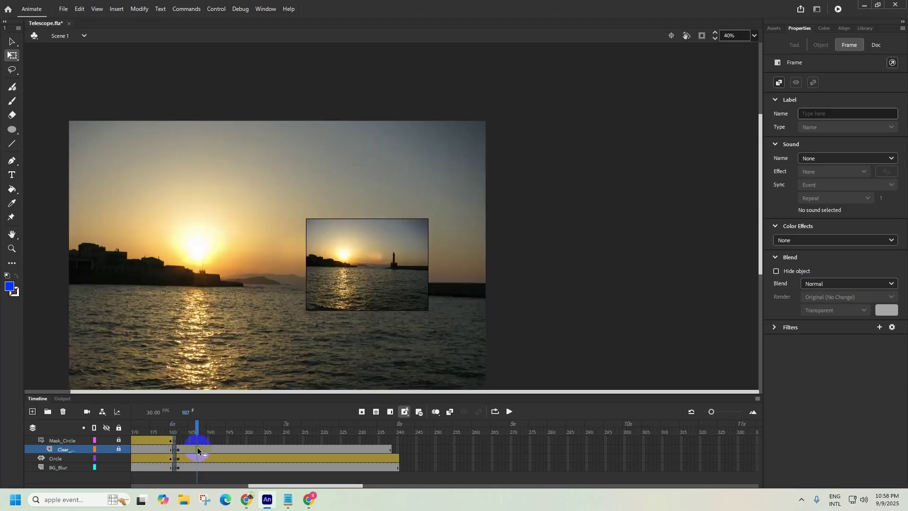
pyautogui.rightClick(210, 452)
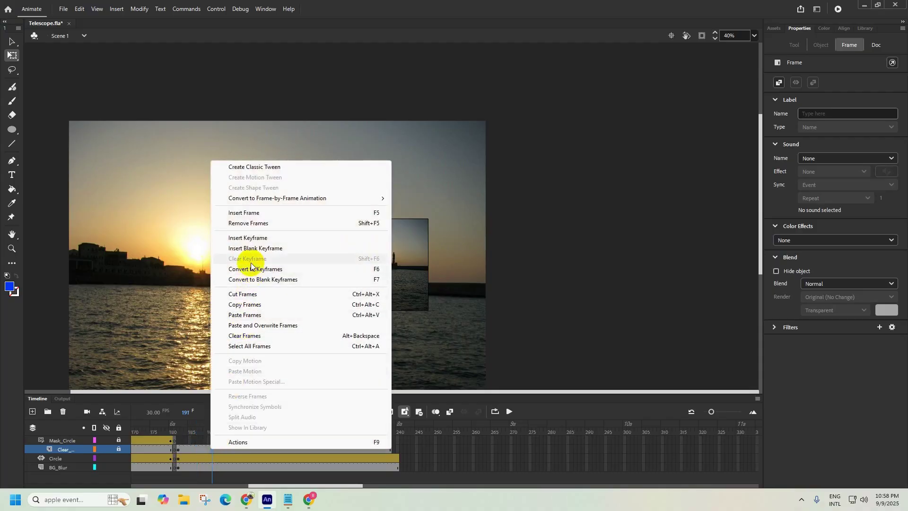
pyautogui.click(238, 223)
# Step: Remove a single frame from the Circle layer's motion tween at frame 222
pyautogui.click(188, 458)
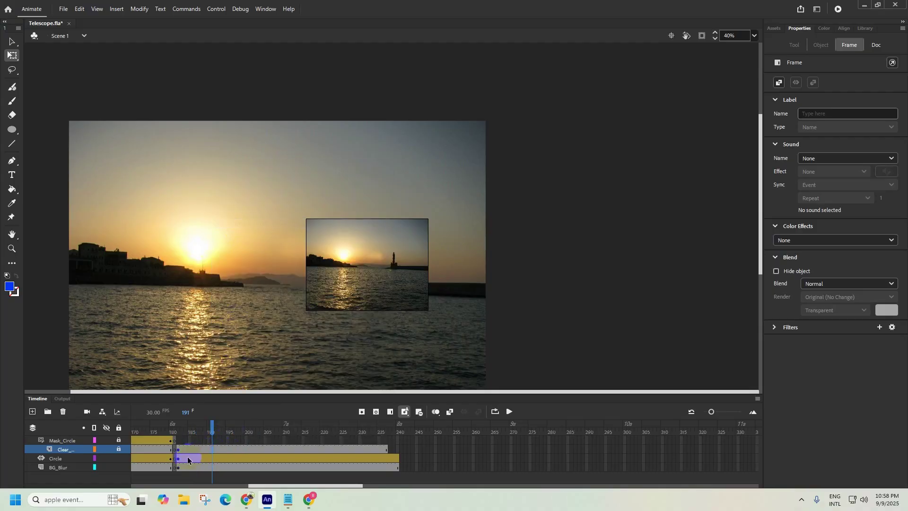
pyautogui.click(178, 458)
pyautogui.click(66, 458)
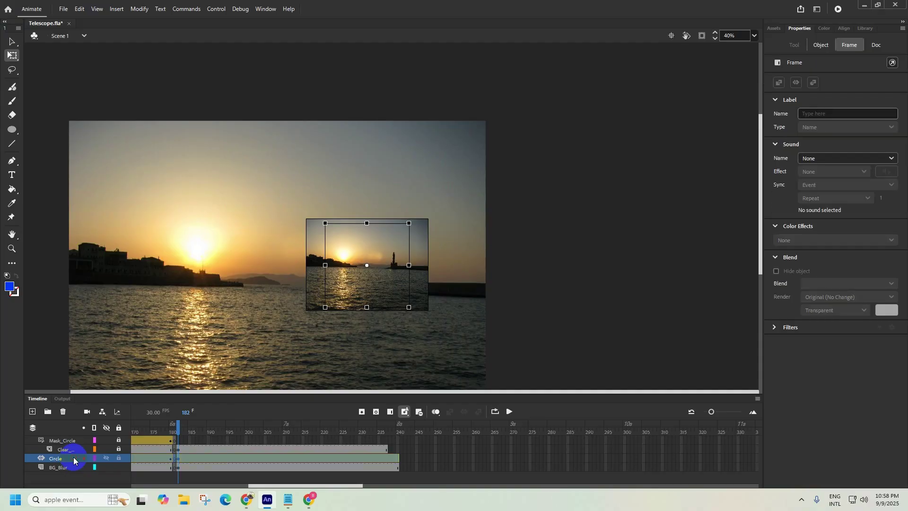
pyautogui.click(324, 459)
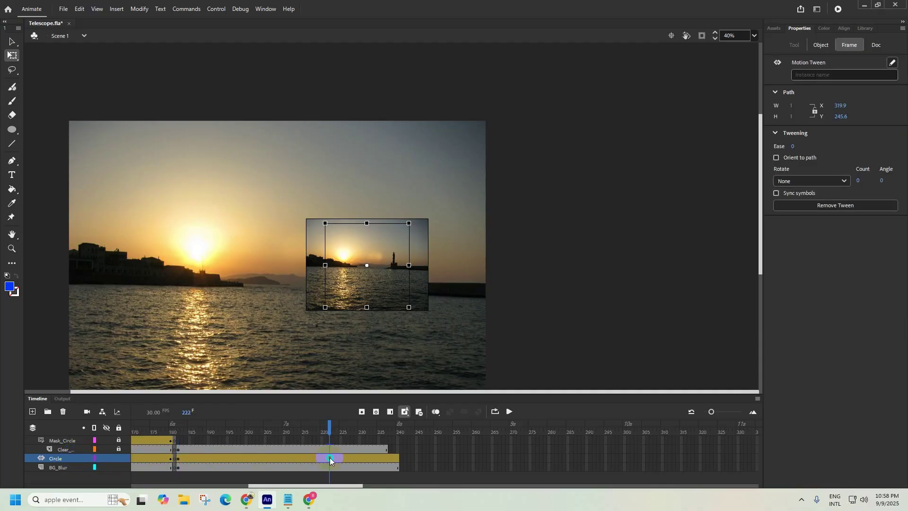
pyautogui.rightClick(330, 459)
pyautogui.click(366, 232)
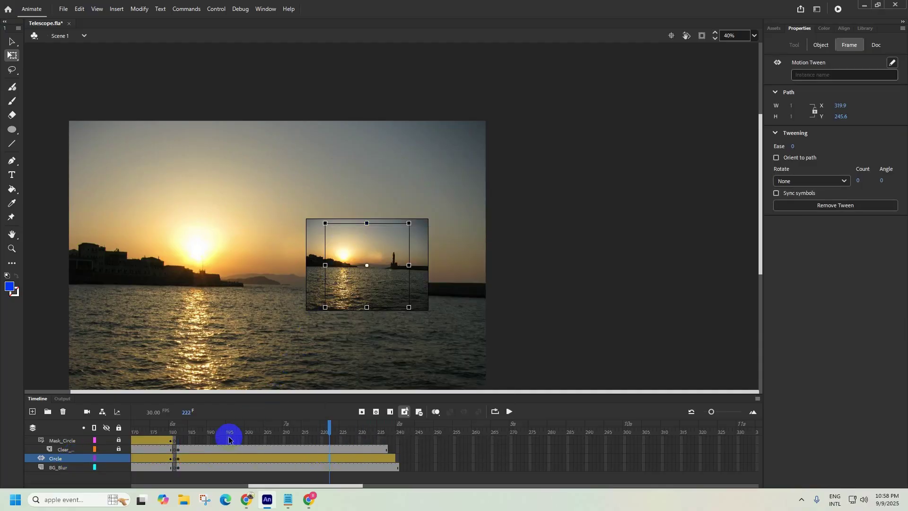
# Step: Remove the frames from about 184 to the end on all four layers together
pyautogui.moveTo(185, 440); pyautogui.dragTo(405, 474)
pyautogui.rightClick(386, 449)
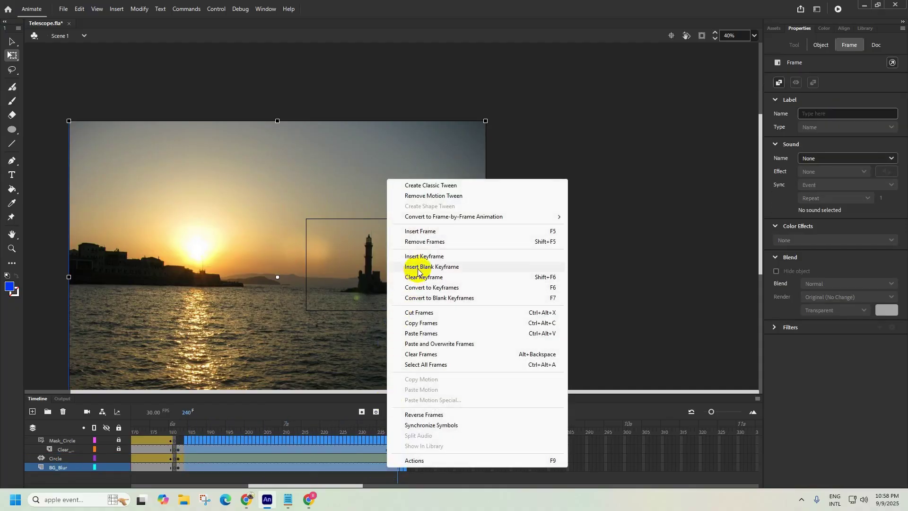
pyautogui.click(400, 242)
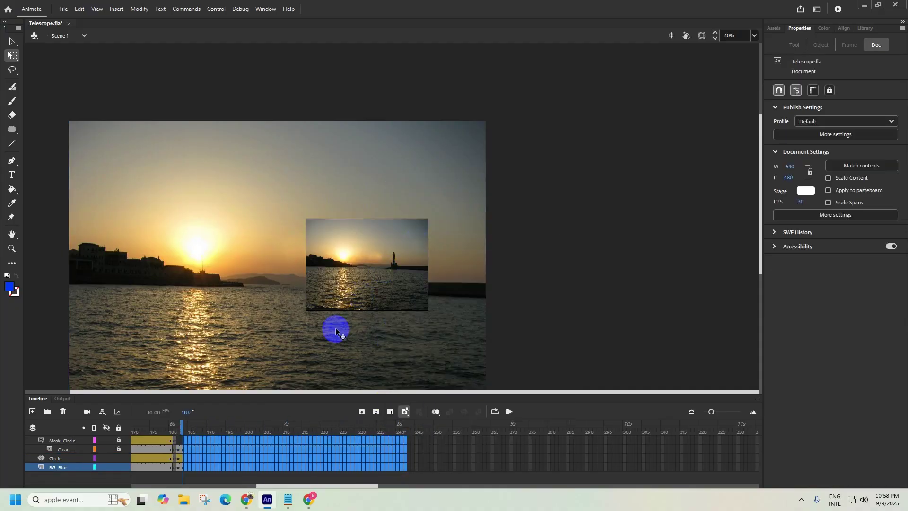
# Step: Remove the few frames remaining after frame 180 on all four layers, and scrub back to frame 173
pyautogui.click(189, 470)
pyautogui.moveTo(191, 473); pyautogui.dragTo(181, 443)
pyautogui.rightClick(181, 443)
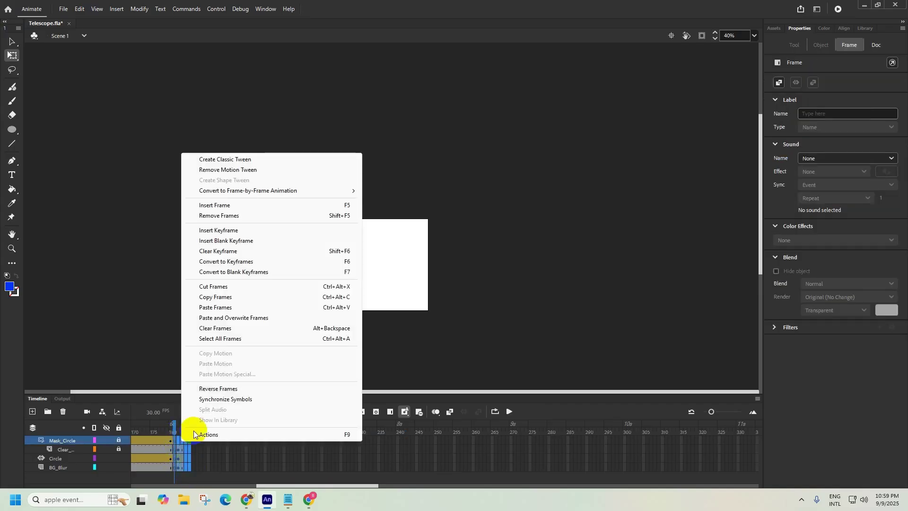
pyautogui.click(218, 215)
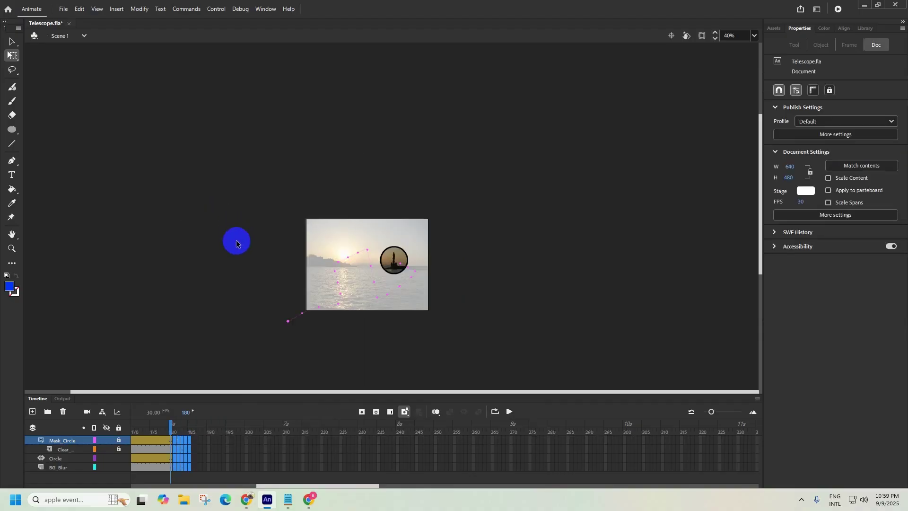
pyautogui.click(247, 458)
pyautogui.moveTo(174, 433); pyautogui.dragTo(145, 431)
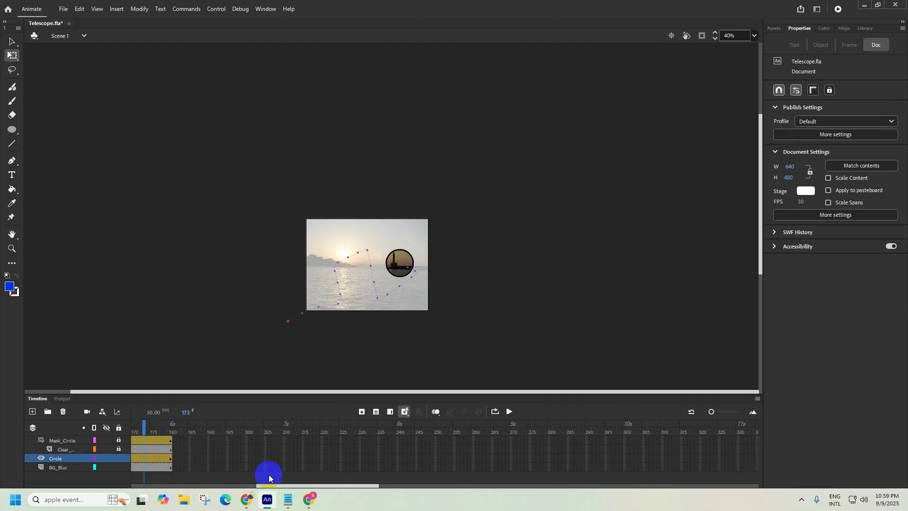
# Step: Undo the two frame removals made across all four layers
pyautogui.moveTo(268, 486); pyautogui.dragTo(234, 487)
pyautogui.moveTo(385, 459); pyautogui.dragTo(404, 464)
pyautogui.press('F5')
pyautogui.click(403, 465)
pyautogui.click(632, 464)
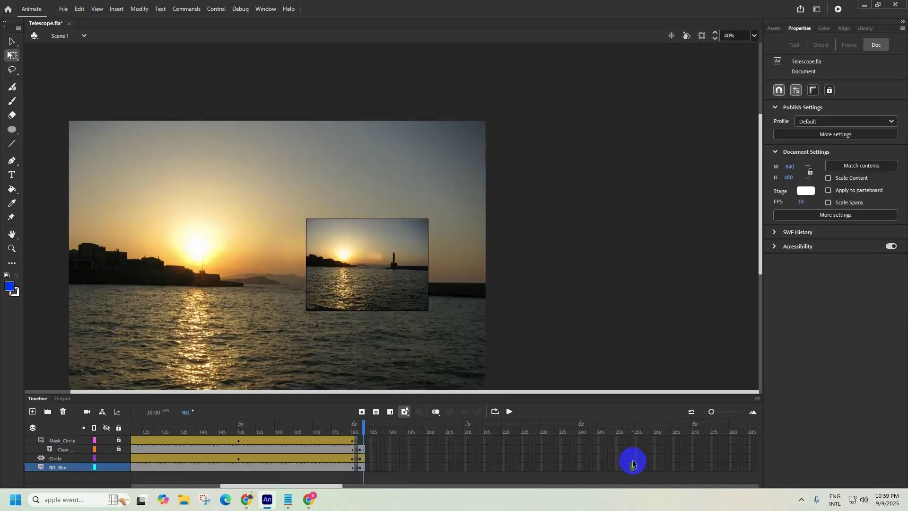
pyautogui.click(557, 451)
pyautogui.press('F5')
pyautogui.click(600, 450)
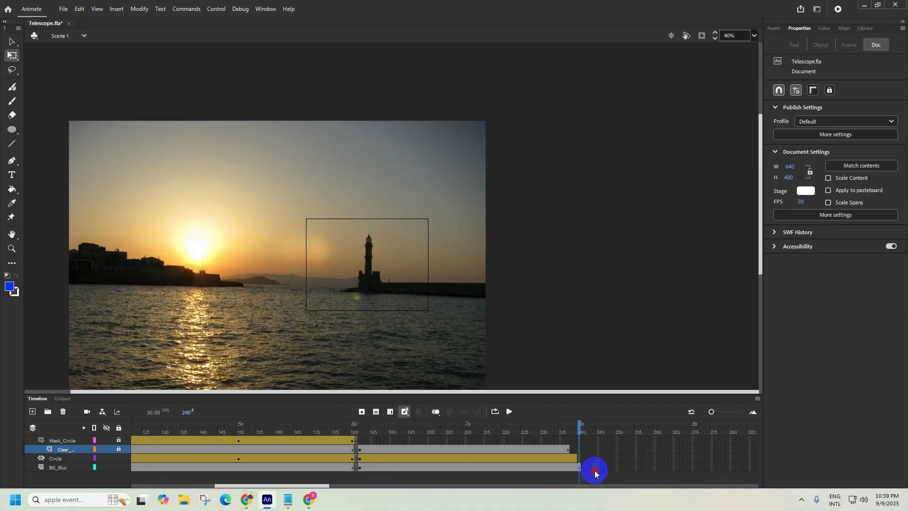
# Step: Remove every frame after 180 on all four layers in one selection, and scrub through the end of the animation
pyautogui.moveTo(595, 473); pyautogui.dragTo(358, 441)
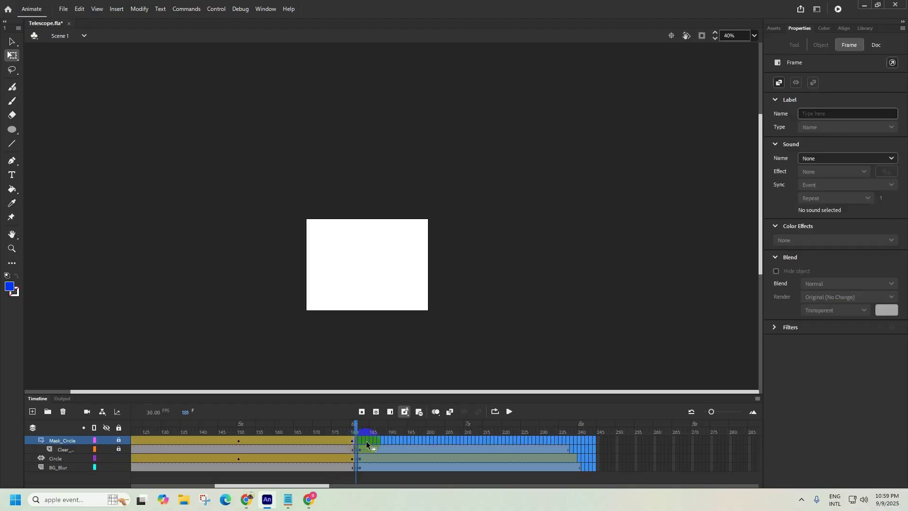
pyautogui.rightClick(366, 441)
pyautogui.click(399, 216)
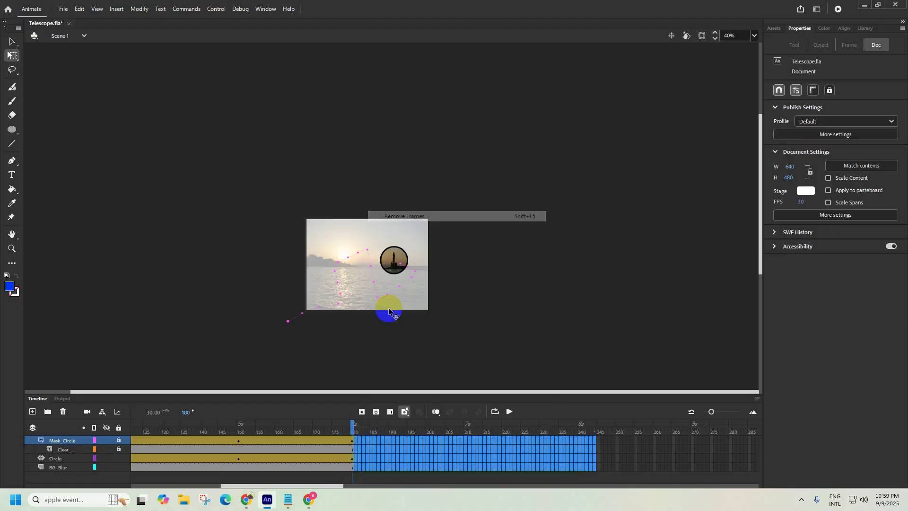
pyautogui.click(297, 427)
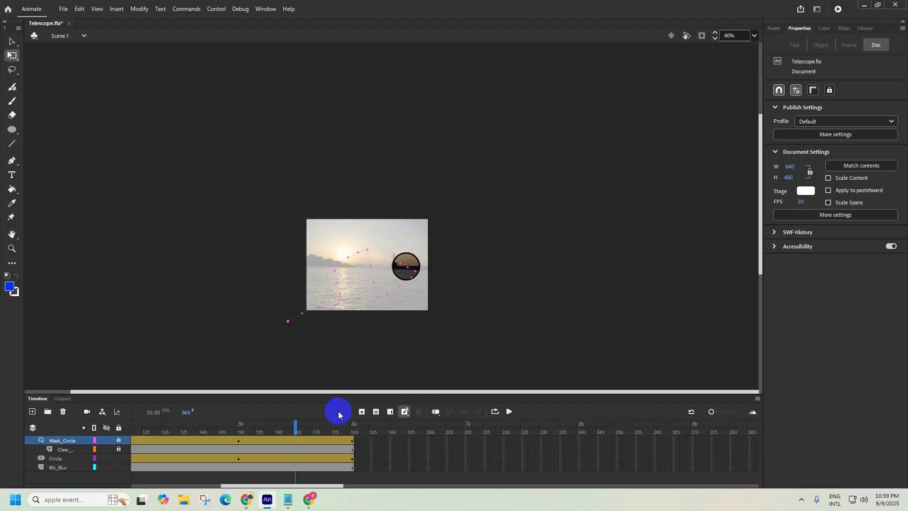
pyautogui.click(517, 414)
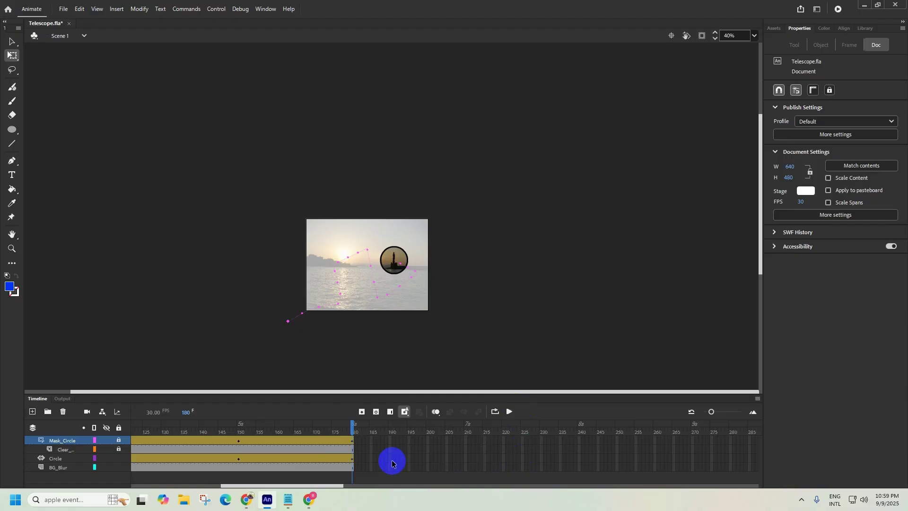
# Step: Insert a blank keyframe at frame 181 on the BG_Blur layer
pyautogui.click(355, 468)
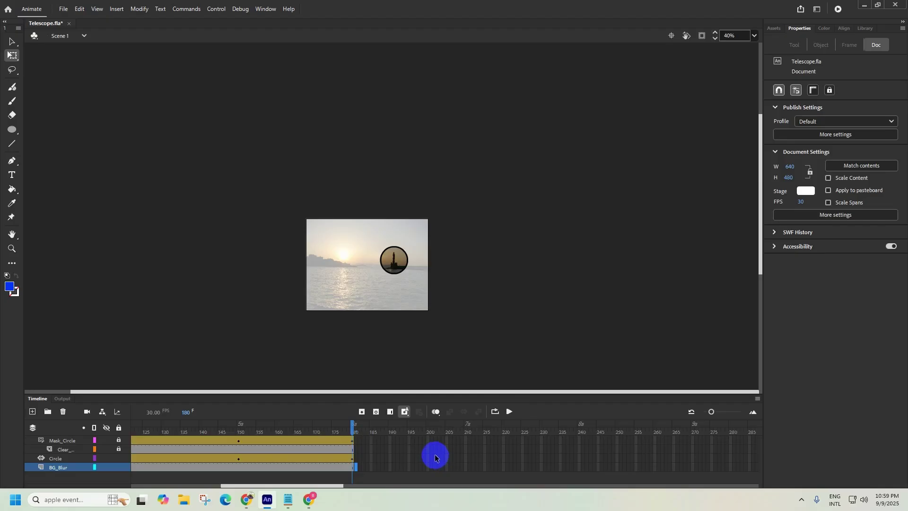
pyautogui.click(801, 500)
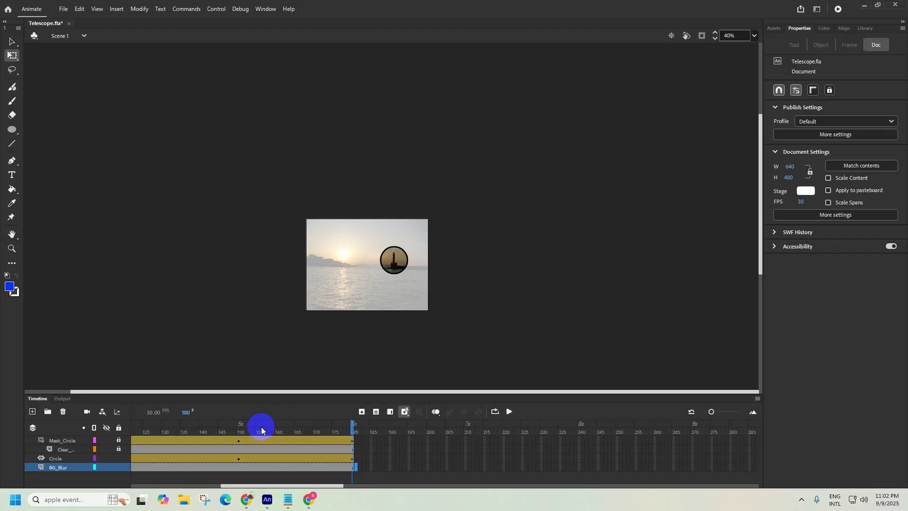
pyautogui.click(265, 427)
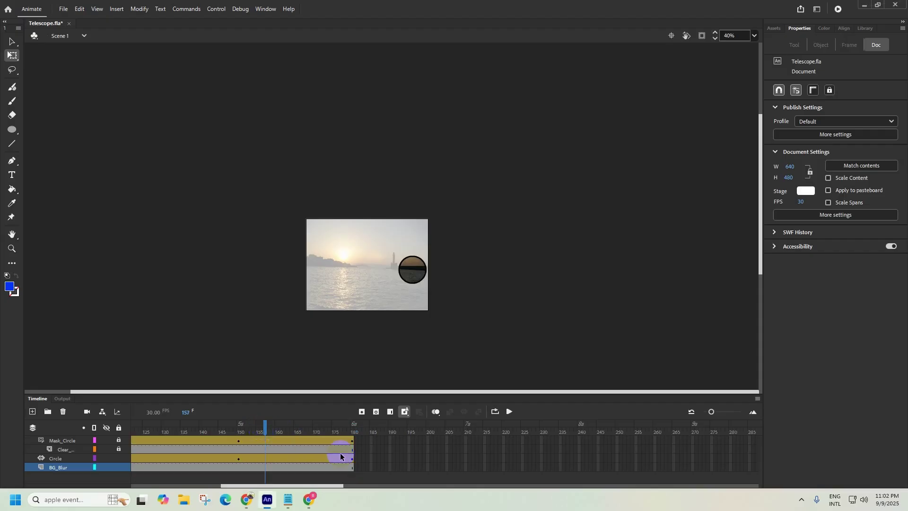
pyautogui.click(63, 471)
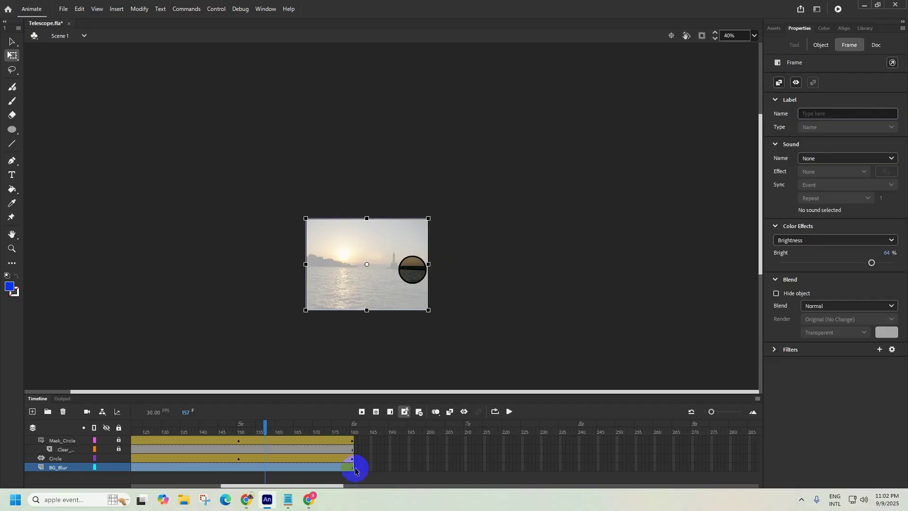
pyautogui.click(352, 428)
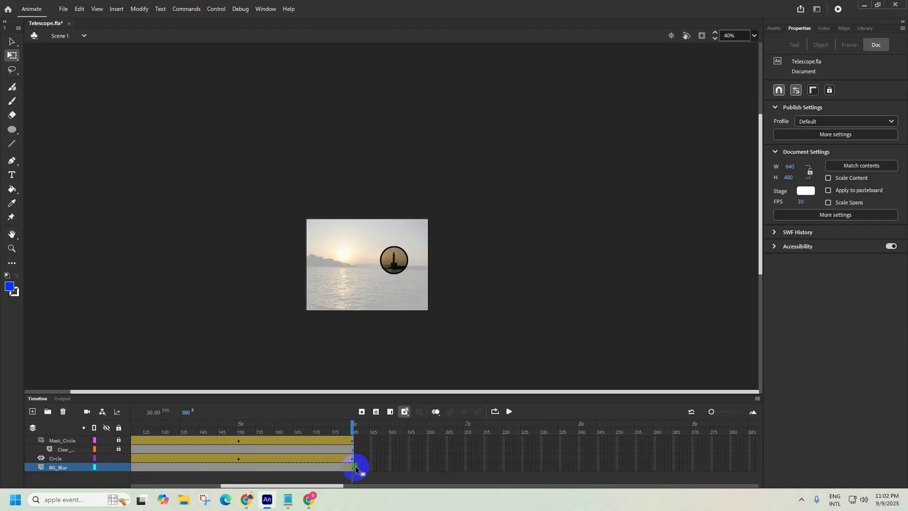
pyautogui.rightClick(357, 468)
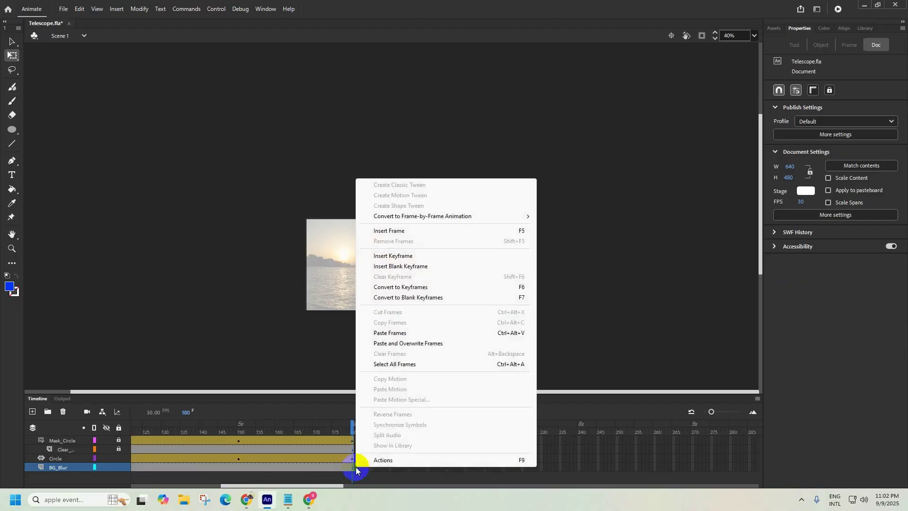
pyautogui.click(401, 268)
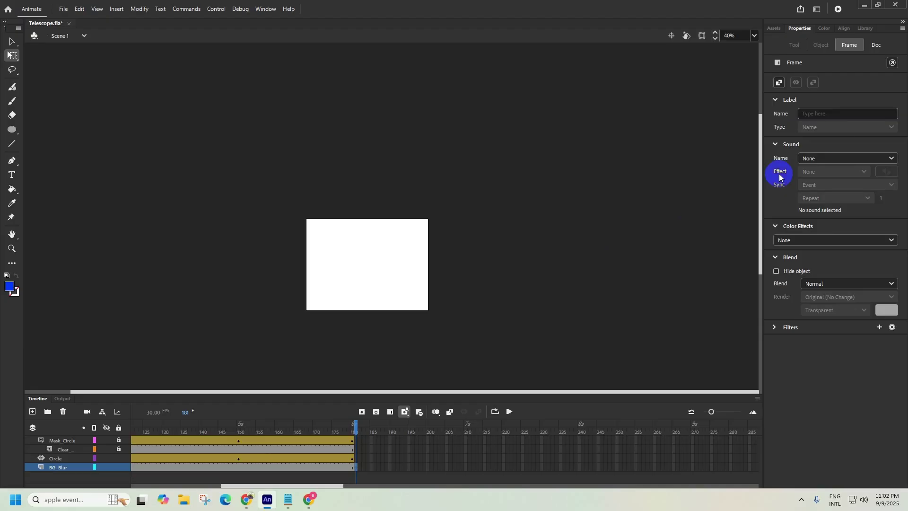
# Step: Place Symbol 2, the clear harbour picture, from the library at frame 181 of BG_Blur so that it covers the stage
pyautogui.click(866, 28)
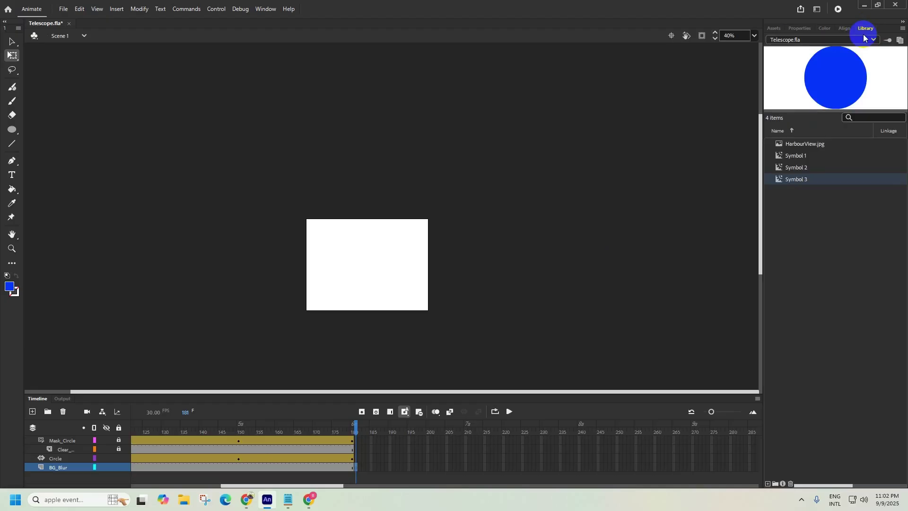
pyautogui.click(801, 169)
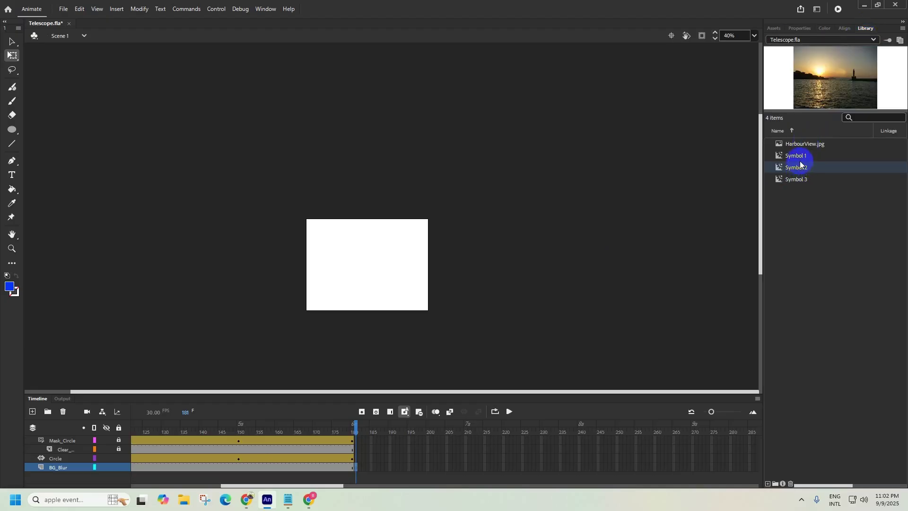
pyautogui.click(801, 158)
pyautogui.click(799, 167)
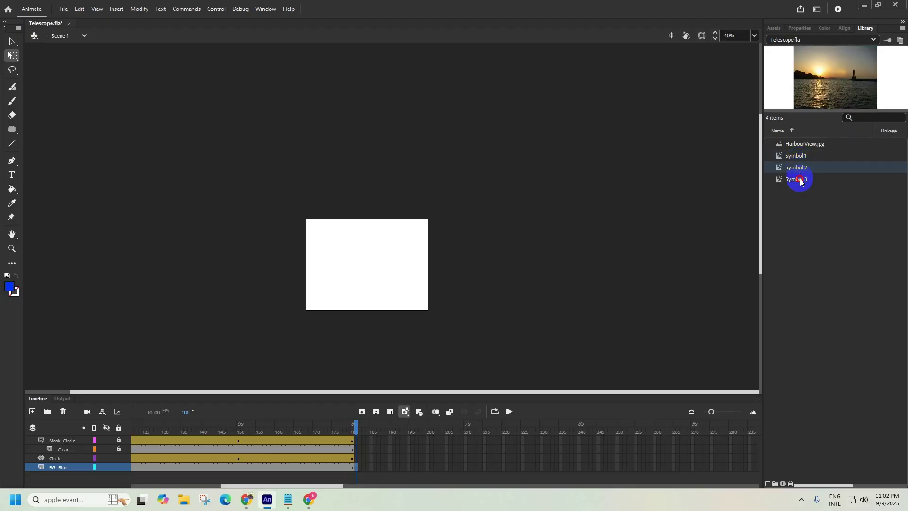
pyautogui.click(801, 179)
pyautogui.click(803, 169)
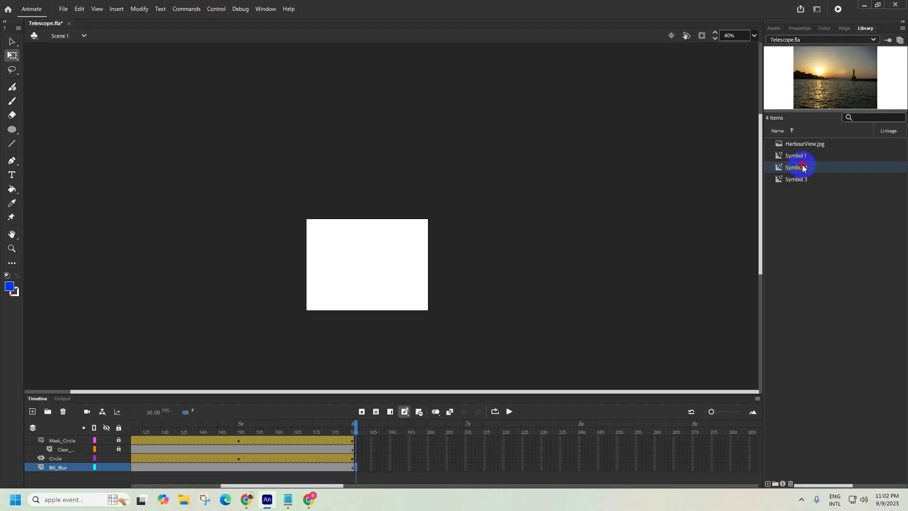
pyautogui.moveTo(802, 168); pyautogui.dragTo(338, 254)
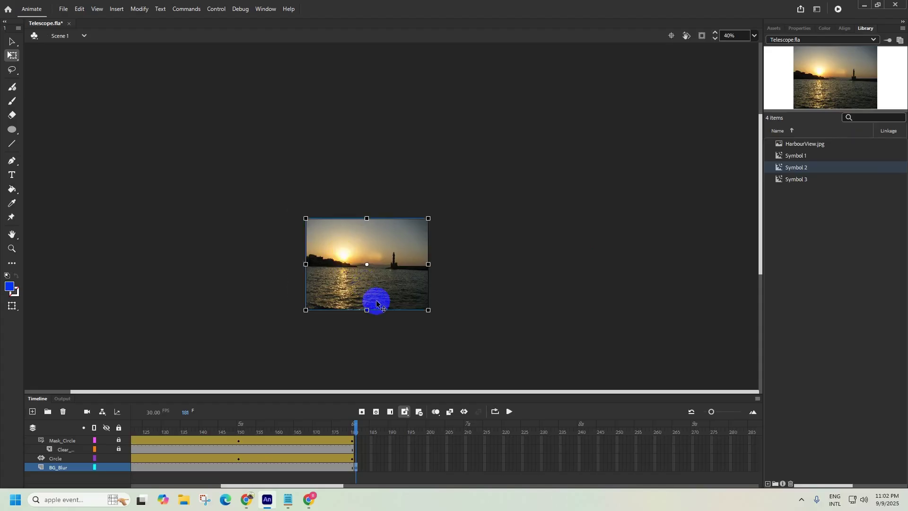
pyautogui.click(370, 325)
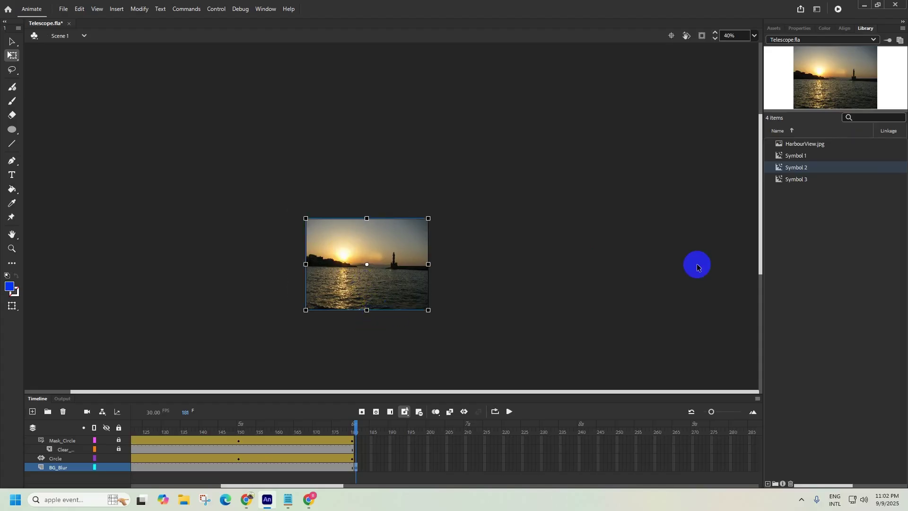
# Step: Apply a Brightness color effect of 64% to the Symbol 2 harbour picture at frame 181
pyautogui.click(801, 31)
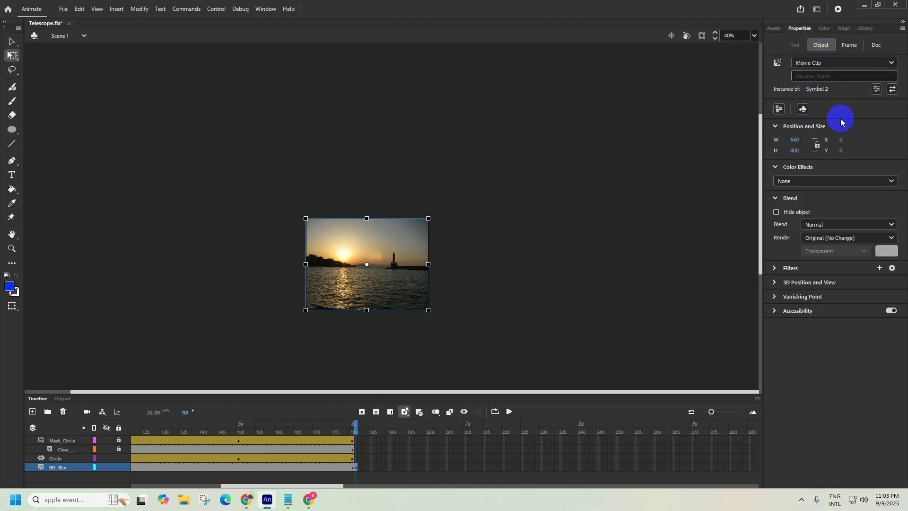
pyautogui.click(849, 46)
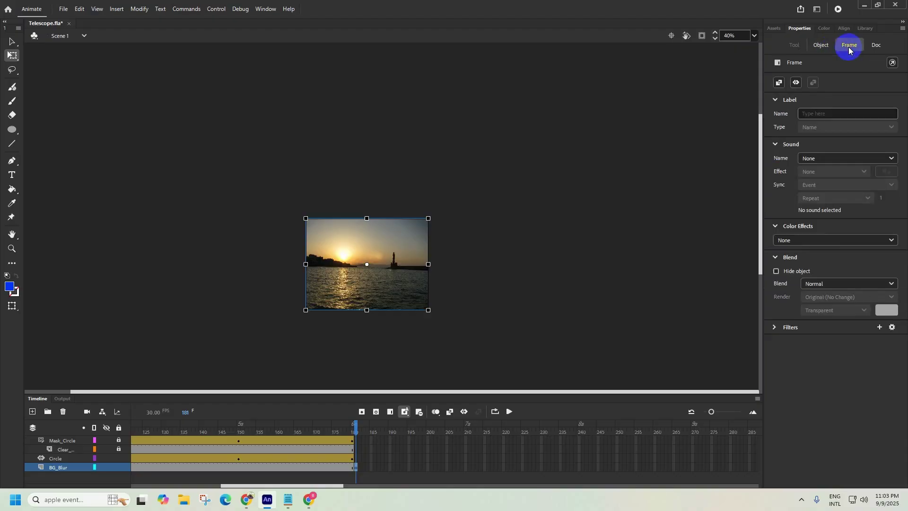
pyautogui.click(803, 240)
pyautogui.click(821, 45)
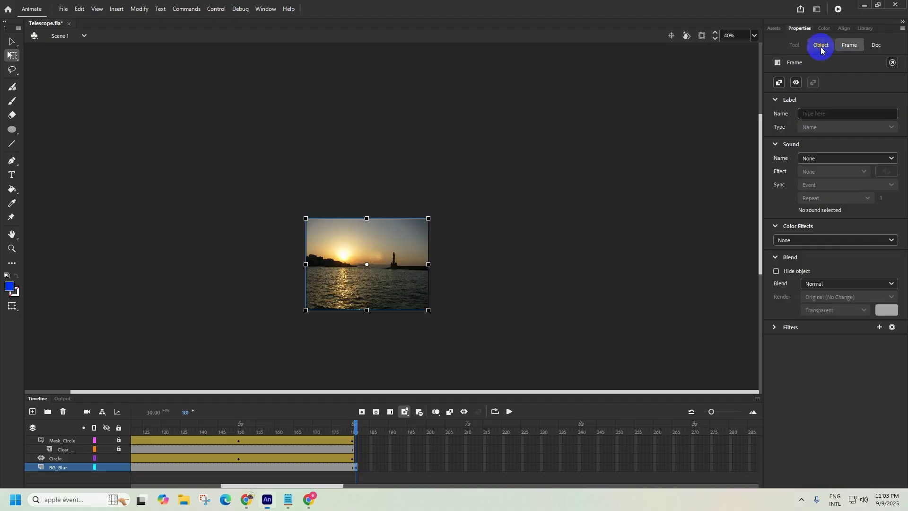
pyautogui.click(801, 184)
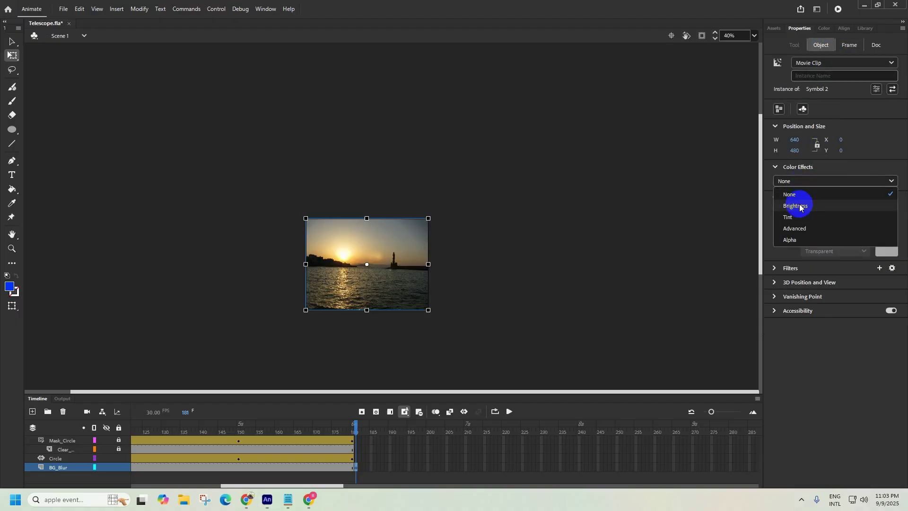
pyautogui.click(801, 202)
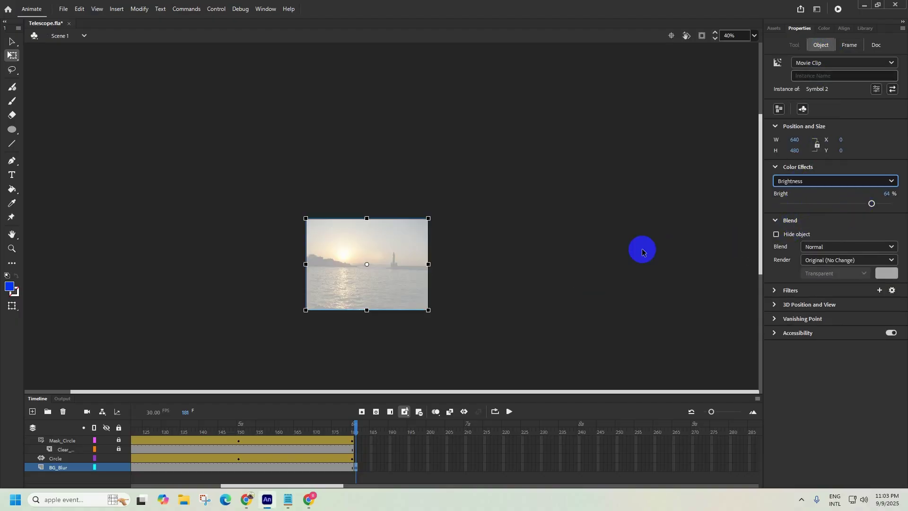
pyautogui.click(351, 270)
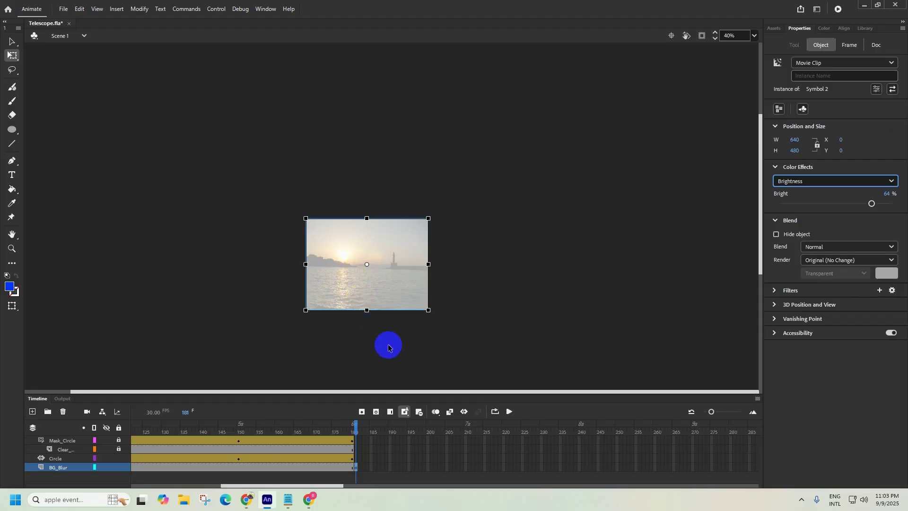
pyautogui.click(799, 496)
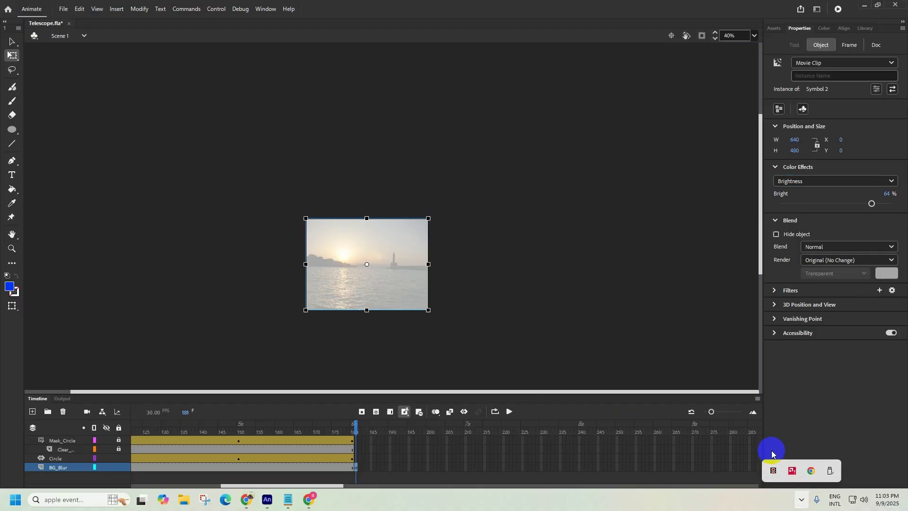
# Step: Extend the BG_Blur layer with frames up to frame 240 and play the animation across frame 180
pyautogui.click(355, 467)
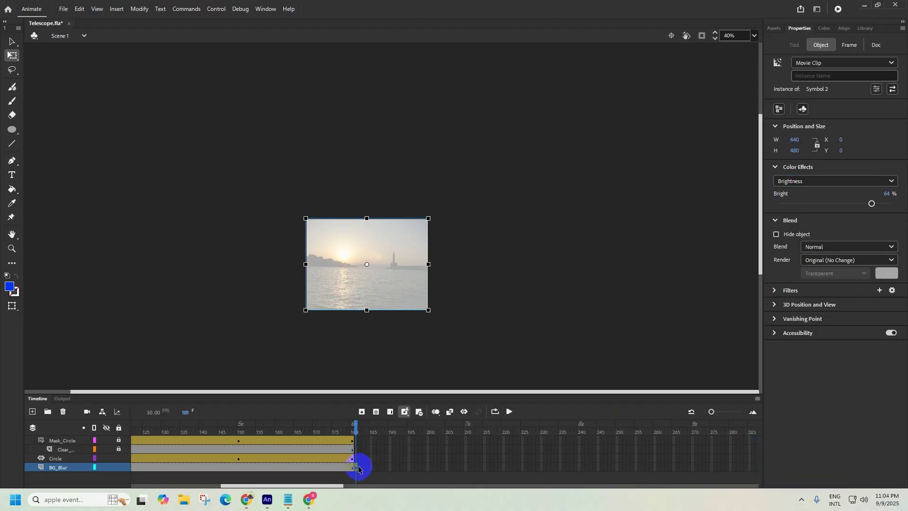
pyautogui.click(580, 468)
pyautogui.rightClick(580, 467)
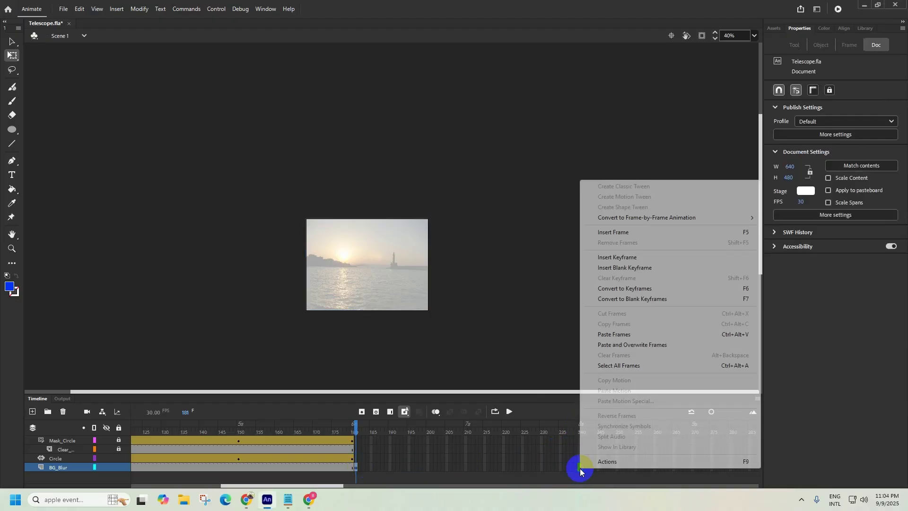
pyautogui.click(606, 233)
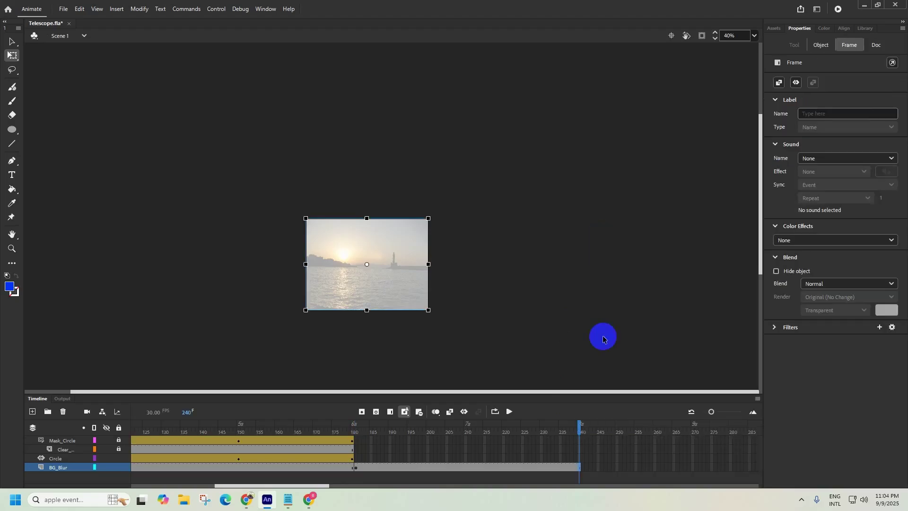
pyautogui.click(461, 435)
pyautogui.moveTo(359, 432); pyautogui.dragTo(350, 436)
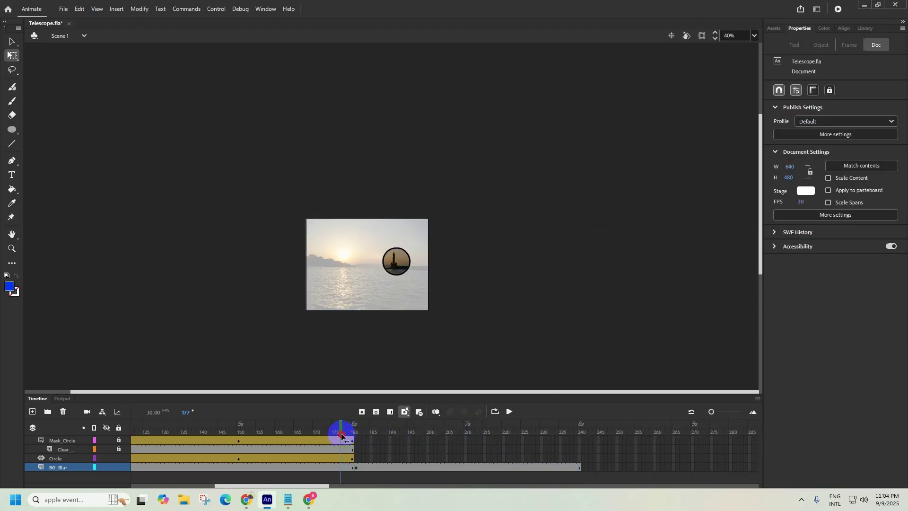
pyautogui.click(508, 411)
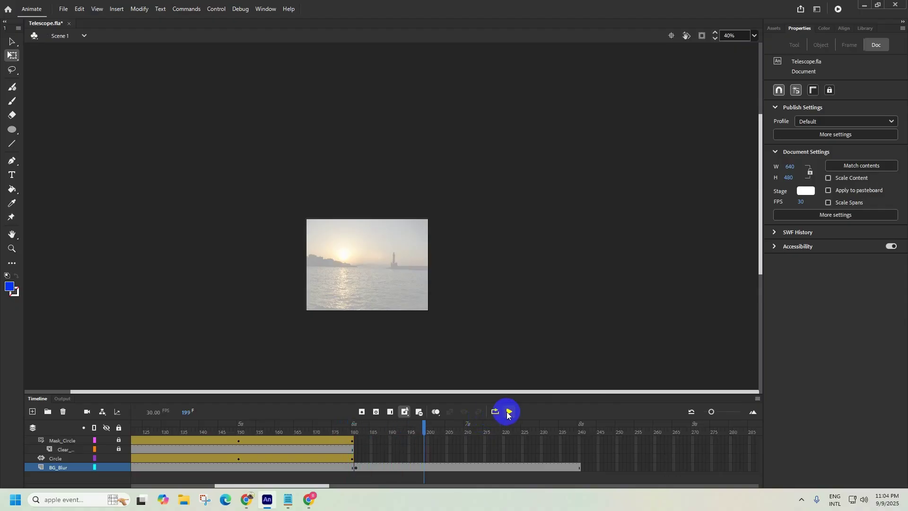
# Step: Insert a blank keyframe at frame 181 on the Circle layer
pyautogui.click(59, 459)
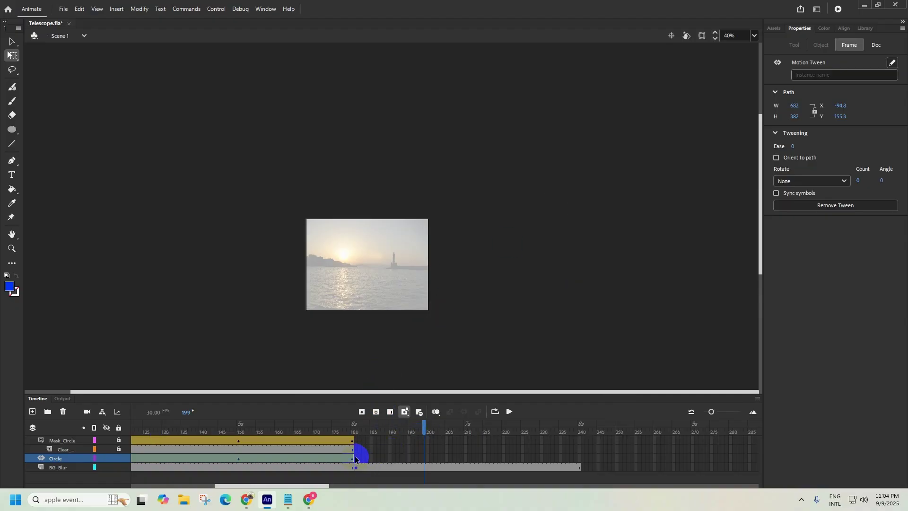
pyautogui.click(355, 425)
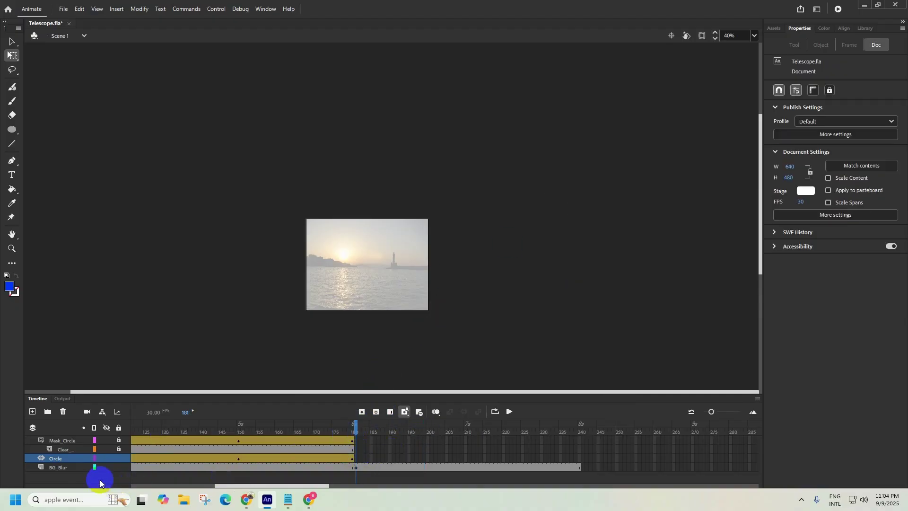
pyautogui.rightClick(356, 458)
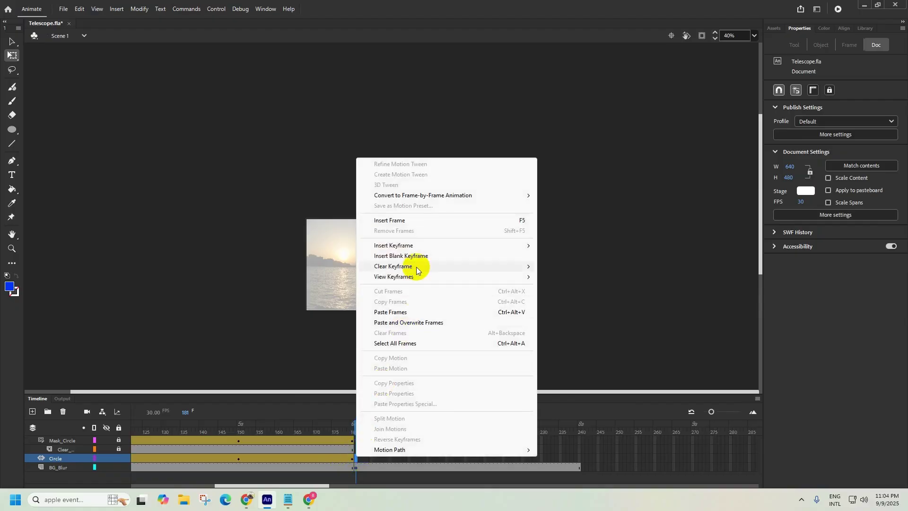
pyautogui.click(413, 256)
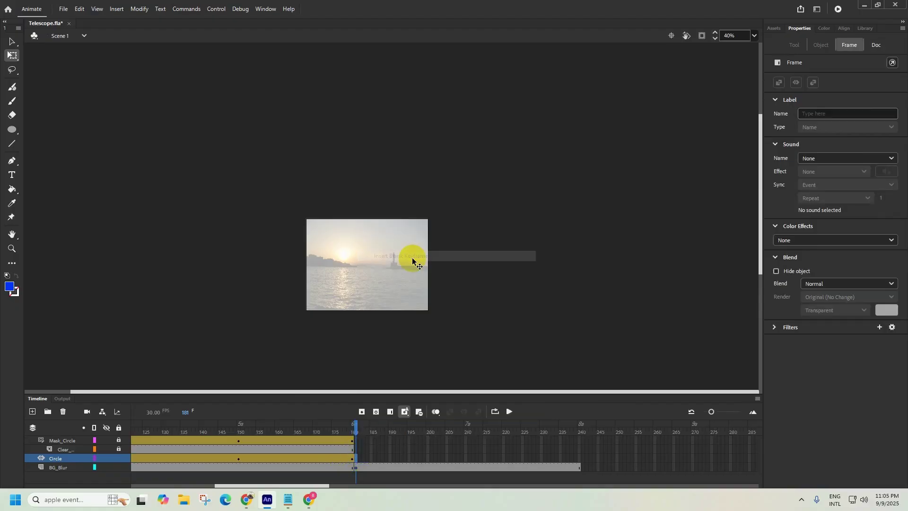
# Step: Place Symbol 1, the black ring, from the library near the lighthouse at frame 181 of the Circle layer
pyautogui.click(866, 28)
pyautogui.click(797, 179)
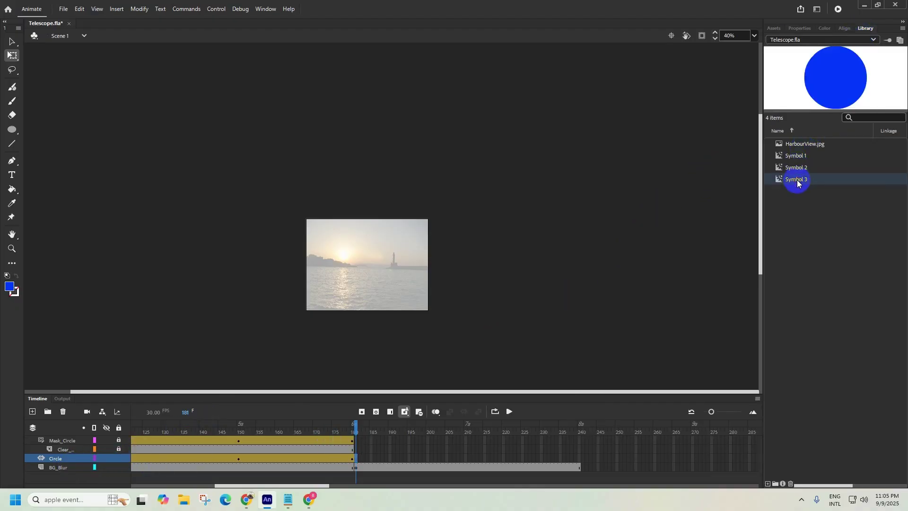
pyautogui.click(811, 154)
pyautogui.moveTo(823, 103); pyautogui.dragTo(390, 261)
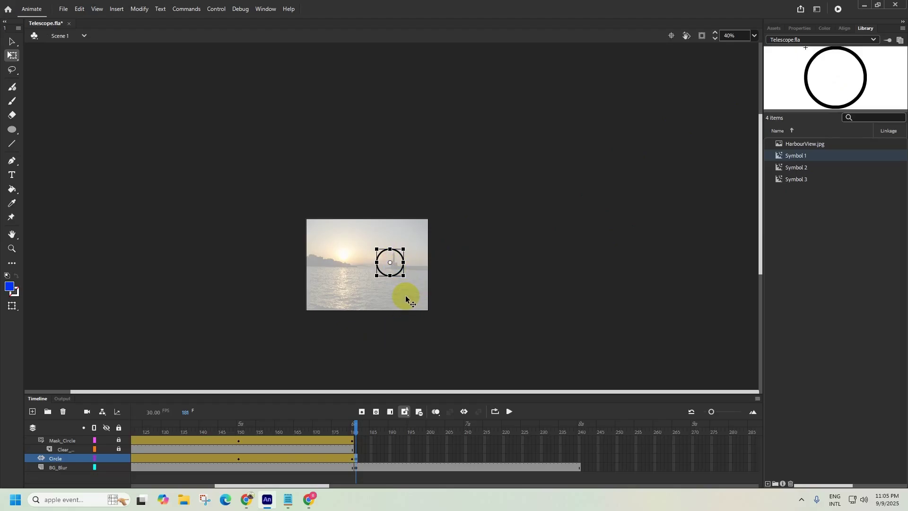
# Step: Shift the ring slightly right and upward so that it frames the lighthouse
pyautogui.scroll(3, 394, 269)
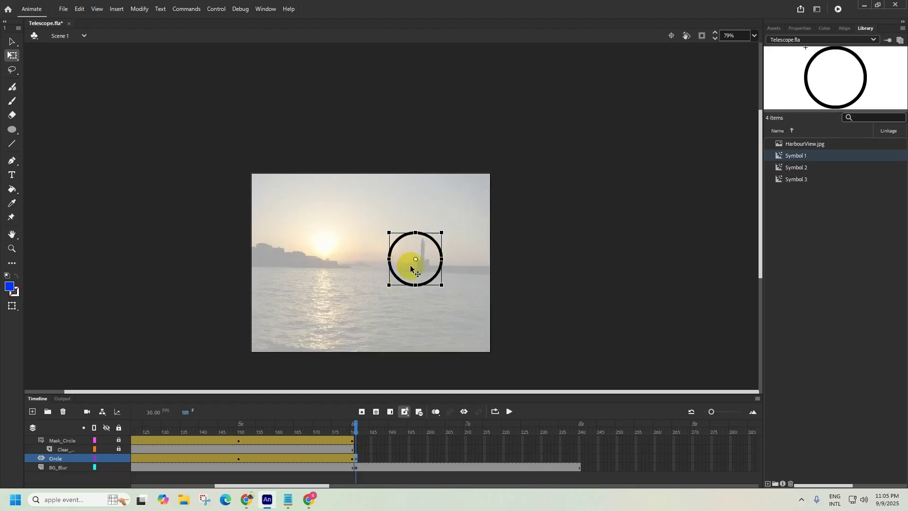
pyautogui.moveTo(432, 280); pyautogui.dragTo(441, 279)
pyautogui.press('Up')
pyautogui.press('Up')
pyautogui.press('Up')
pyautogui.press('Up')
pyautogui.press('Up')
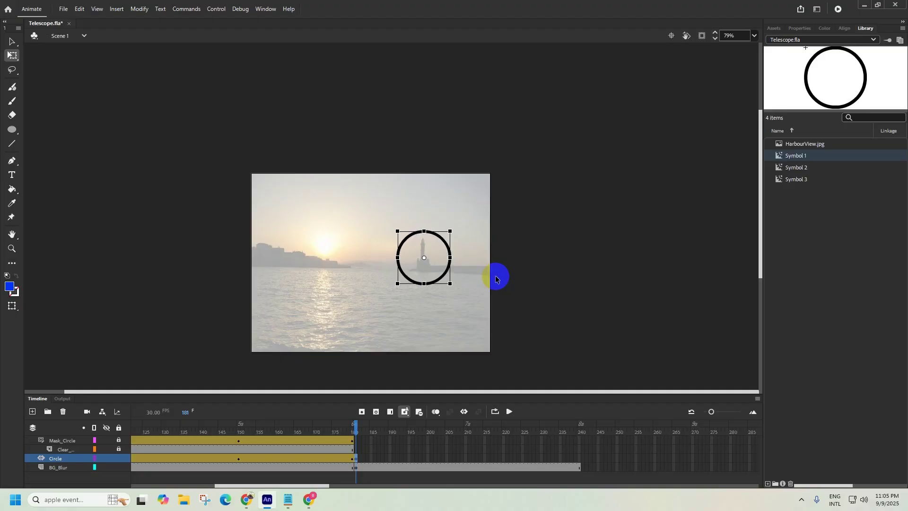
pyautogui.press('Up')
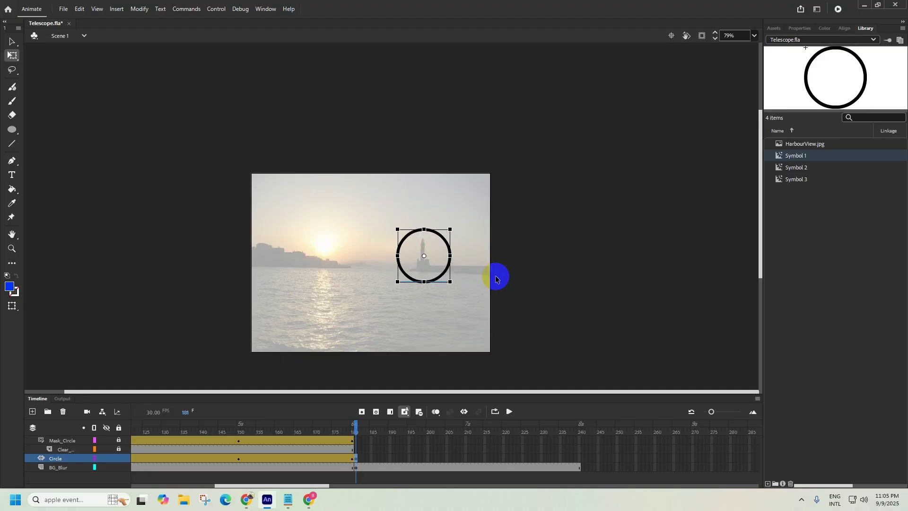
pyautogui.press('Up')
pyautogui.press('Up')
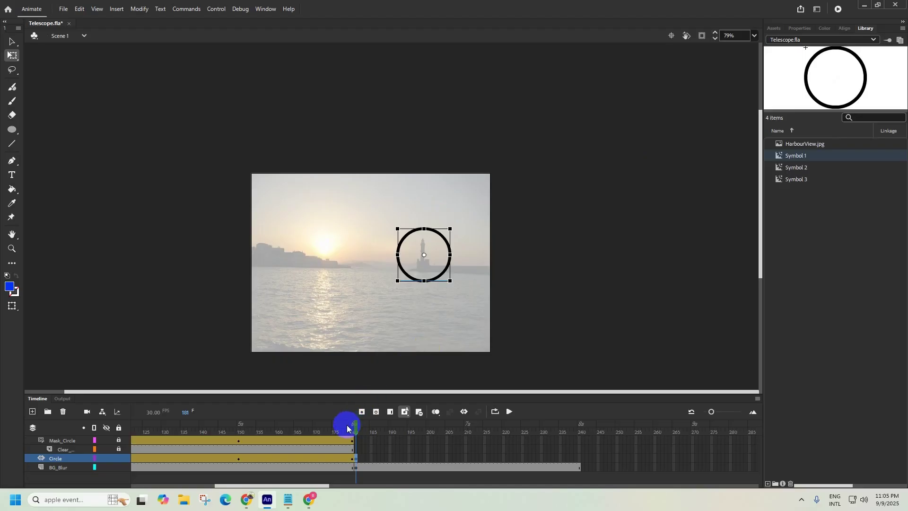
# Step: Extend the Circle layer with frames up to frame 240 and play back the transition around frame 181
pyautogui.click(580, 461)
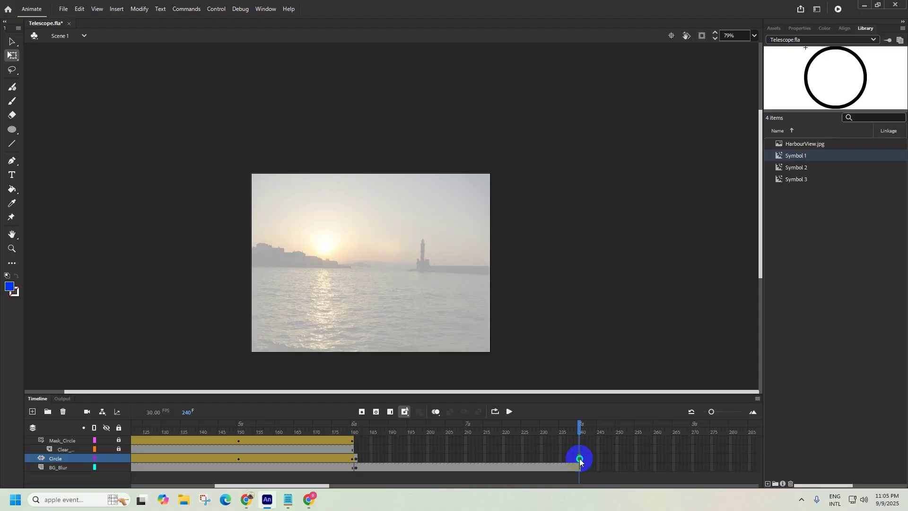
pyautogui.rightClick(580, 461)
pyautogui.click(605, 223)
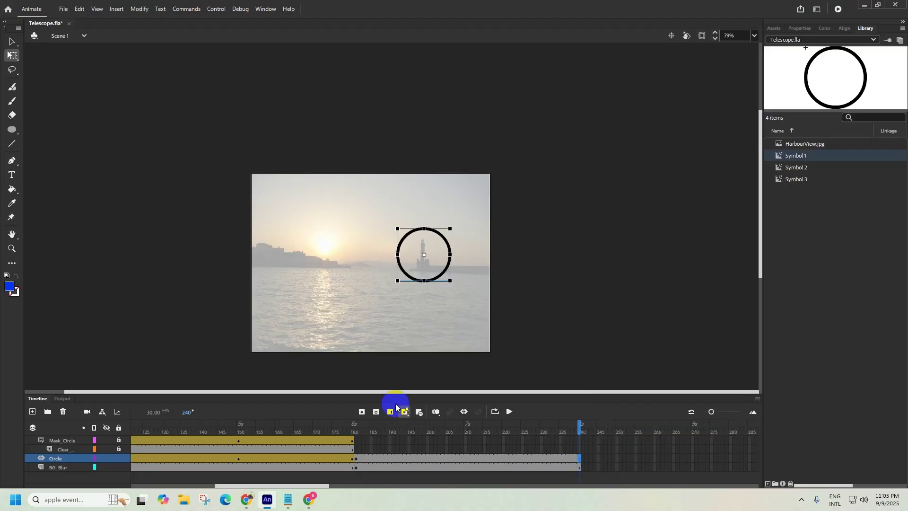
pyautogui.click(410, 430)
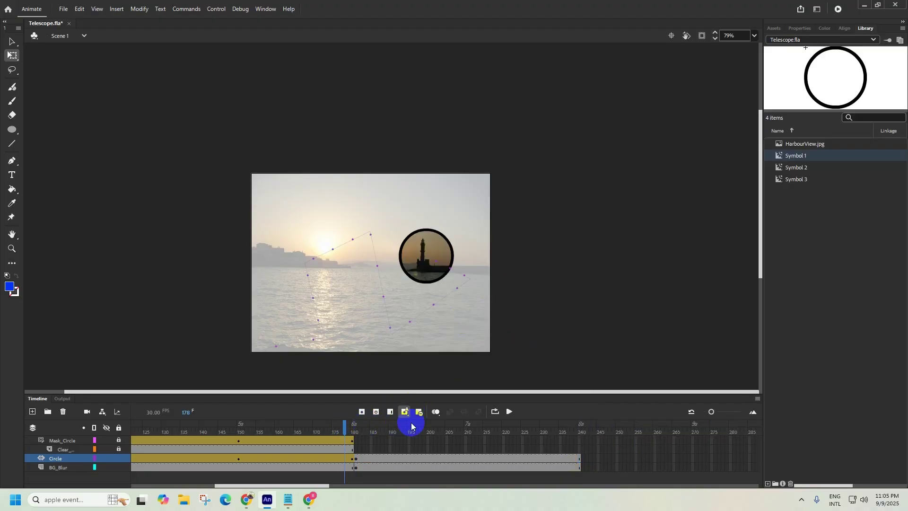
pyautogui.click(509, 411)
pyautogui.click(509, 413)
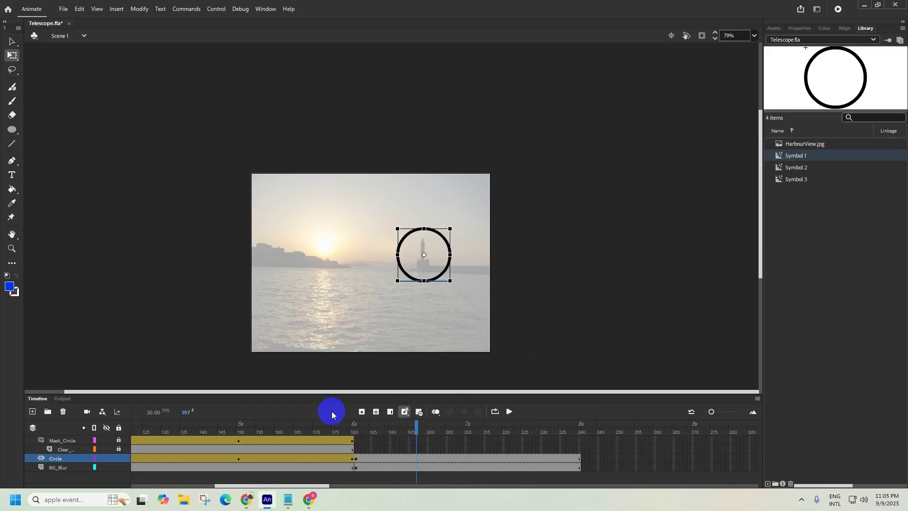
pyautogui.click(66, 441)
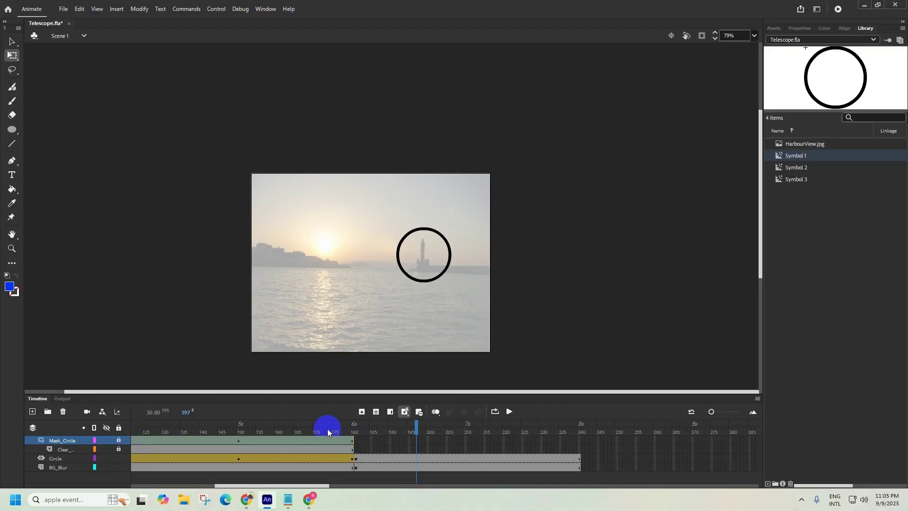
pyautogui.click(301, 431)
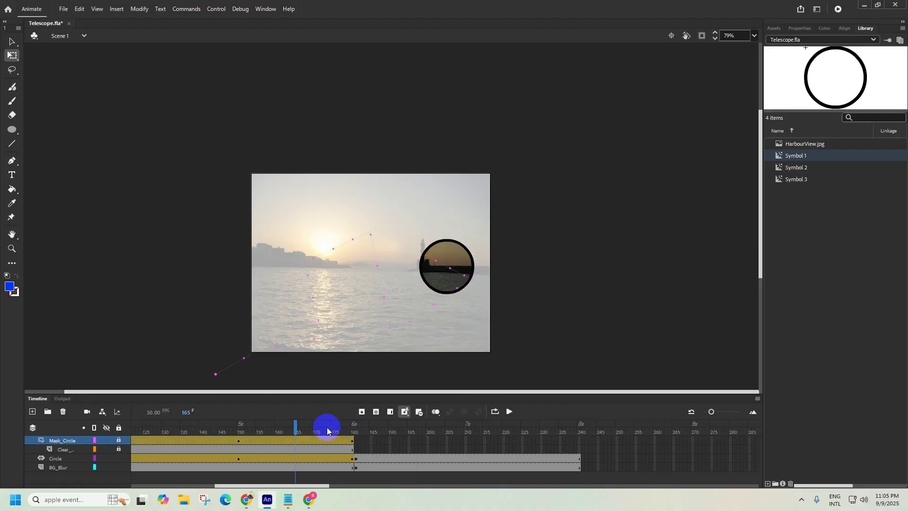
pyautogui.click(509, 411)
pyautogui.click(509, 412)
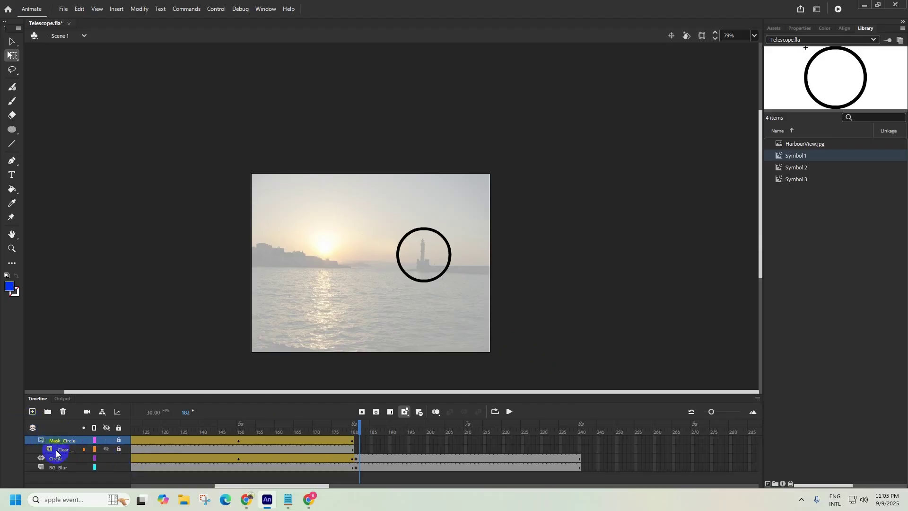
# Step: Add a new layer above Mask_Circle and name it Harbour02
pyautogui.click(57, 467)
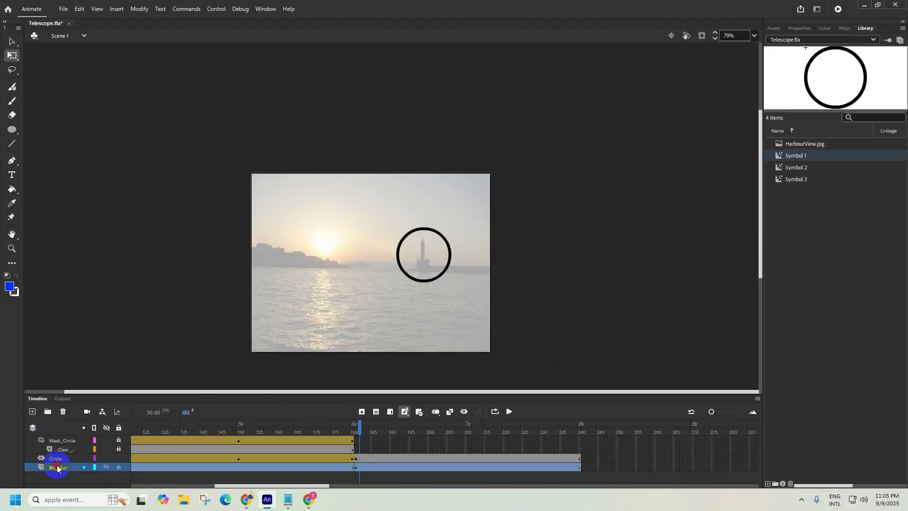
pyautogui.click(58, 441)
pyautogui.click(32, 412)
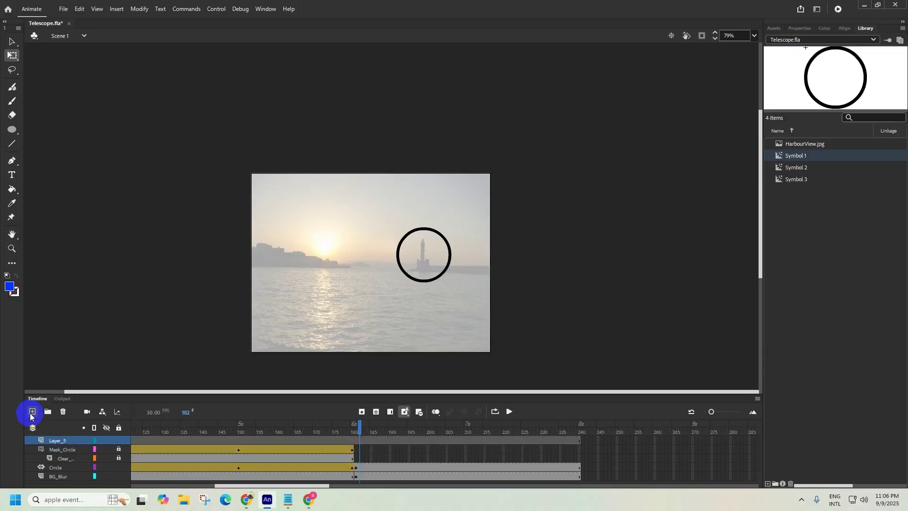
pyautogui.doubleClick(57, 440)
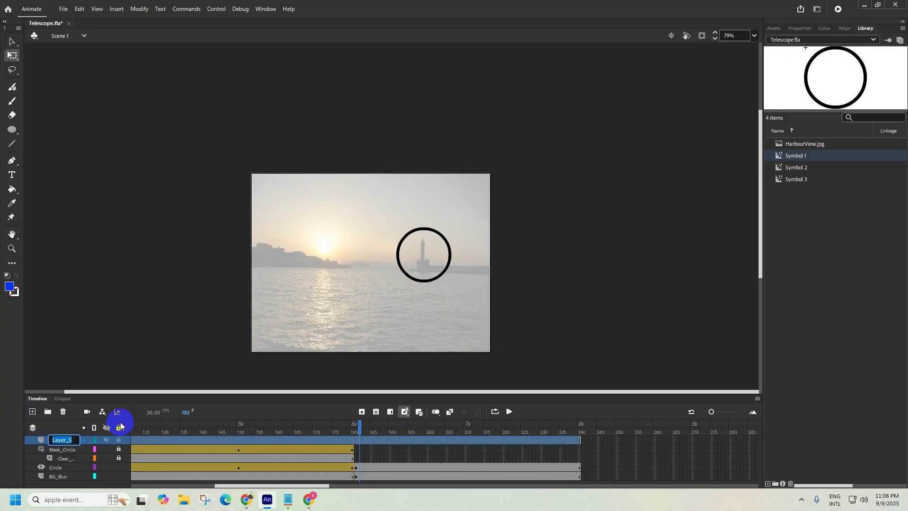
pyautogui.write('Harbour02')
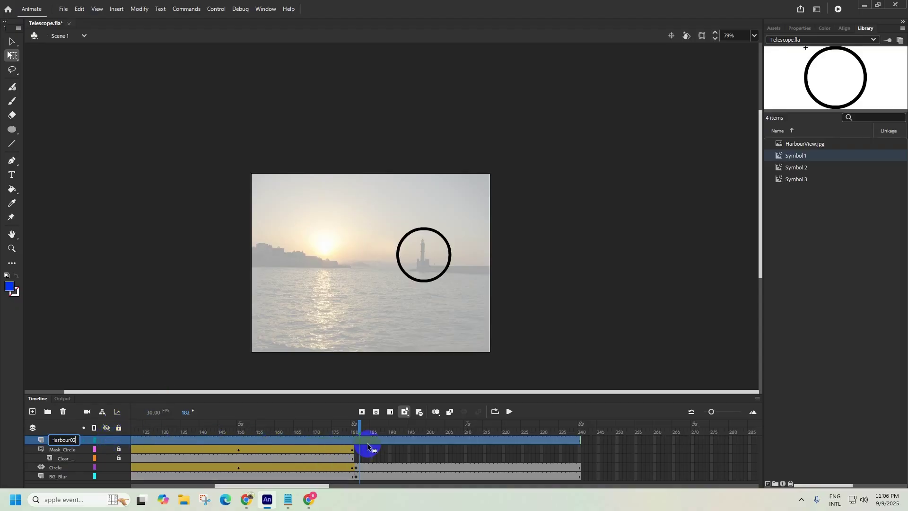
# Step: Insert a blank keyframe at frame 181 of the Harbour02 layer
pyautogui.click(354, 441)
pyautogui.moveTo(355, 442); pyautogui.dragTo(356, 440)
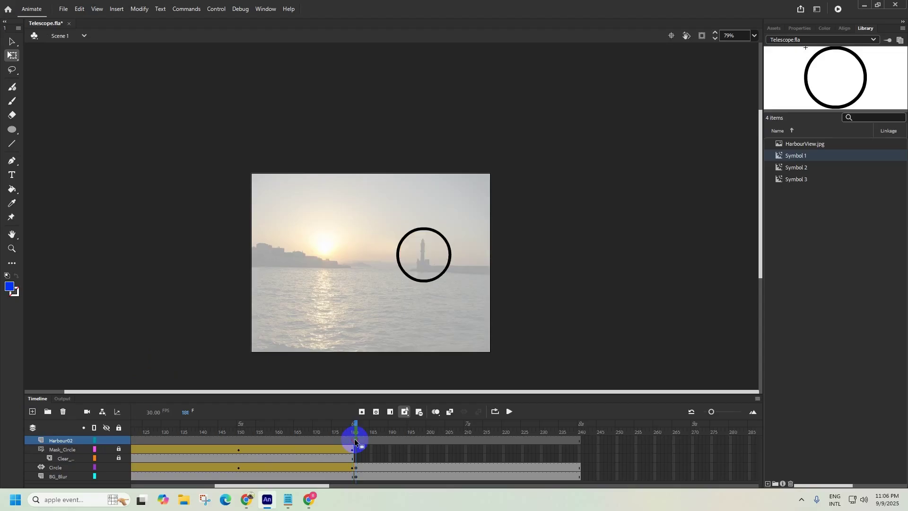
pyautogui.rightClick(356, 440)
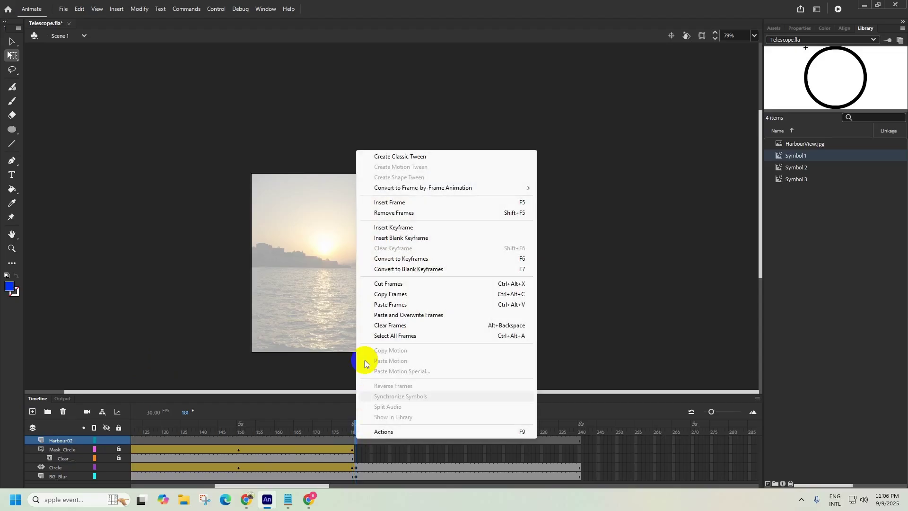
pyautogui.click(397, 238)
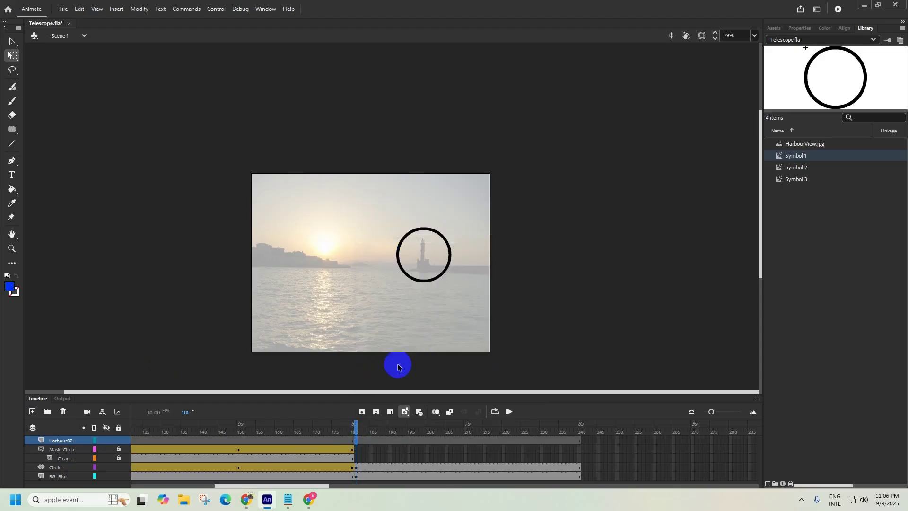
# Step: Place Symbol 2, the clear harbour image, over the whole stage at frame 181 of Harbour02 and scrub the timeline to check it
pyautogui.click(318, 431)
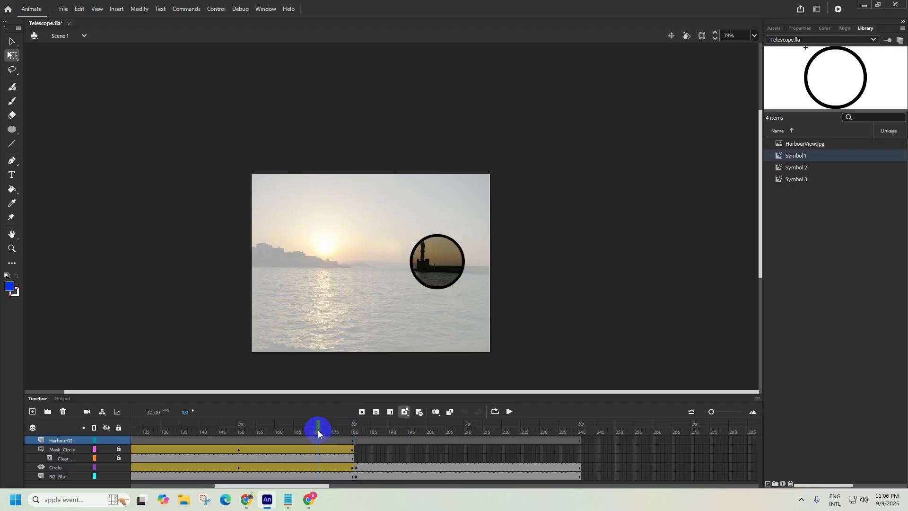
pyautogui.click(356, 431)
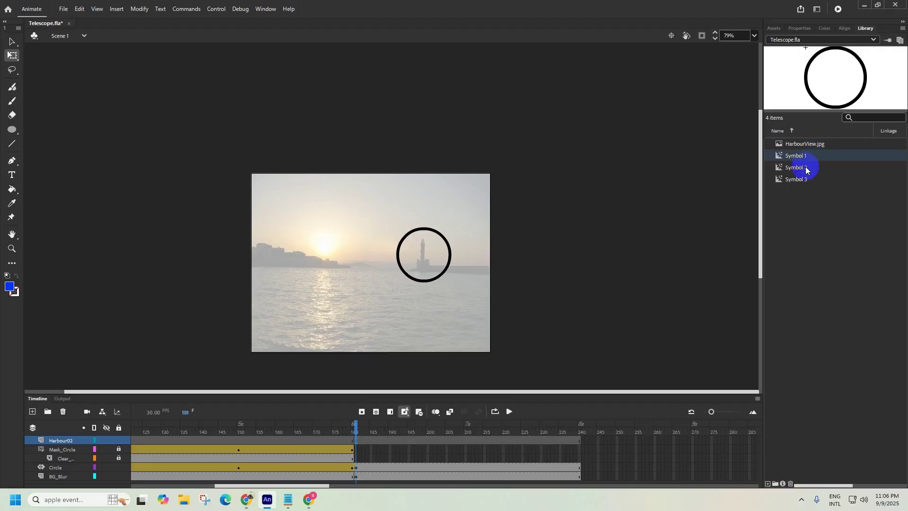
pyautogui.moveTo(805, 166); pyautogui.dragTo(324, 255)
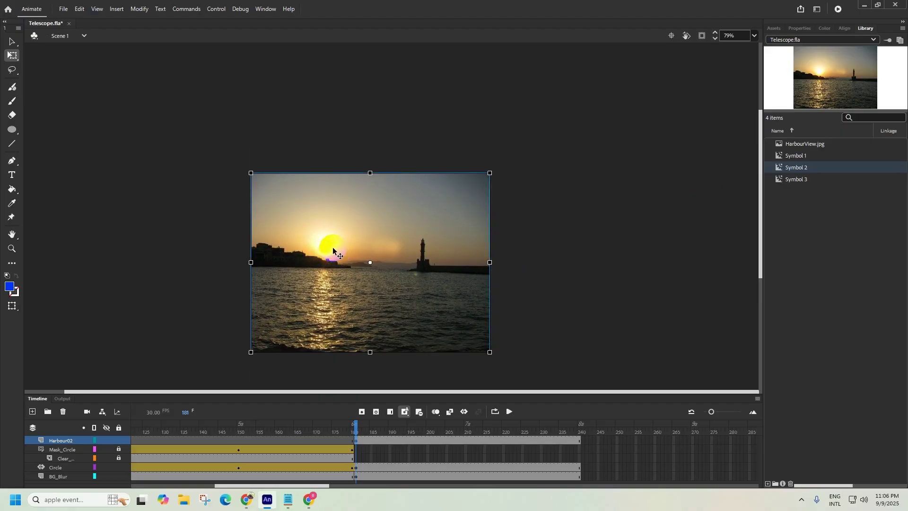
pyautogui.click(800, 499)
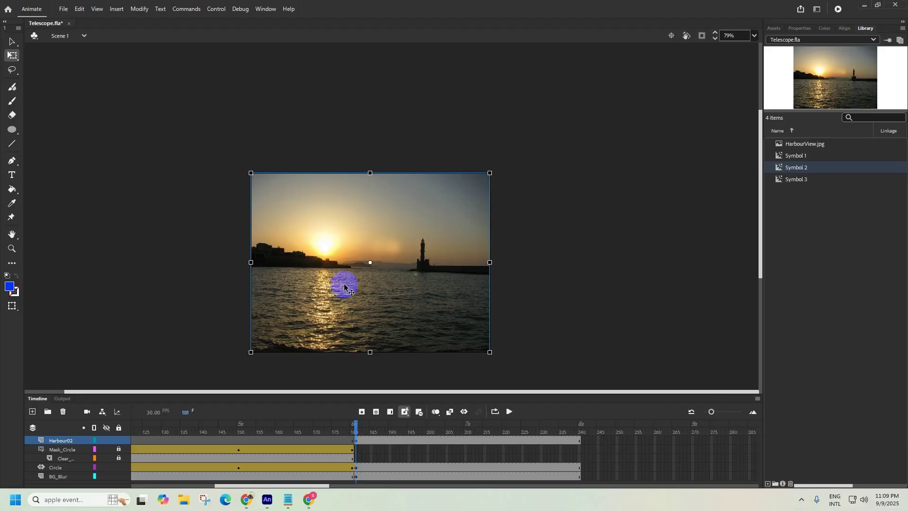
pyautogui.click(520, 429)
pyautogui.moveTo(521, 429); pyautogui.dragTo(355, 430)
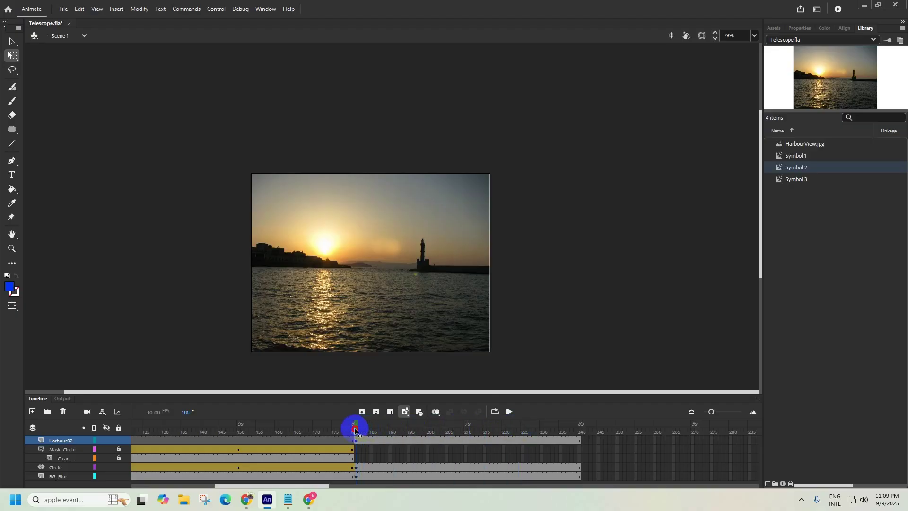
# Step: Add a new layer above Harbour02 and insert a blank keyframe at frame 181 in it
pyautogui.click(32, 413)
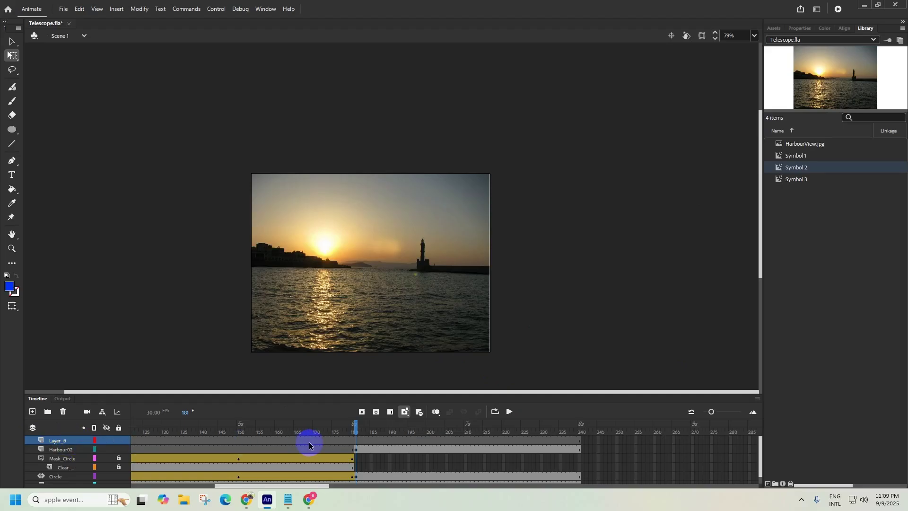
pyautogui.click(357, 440)
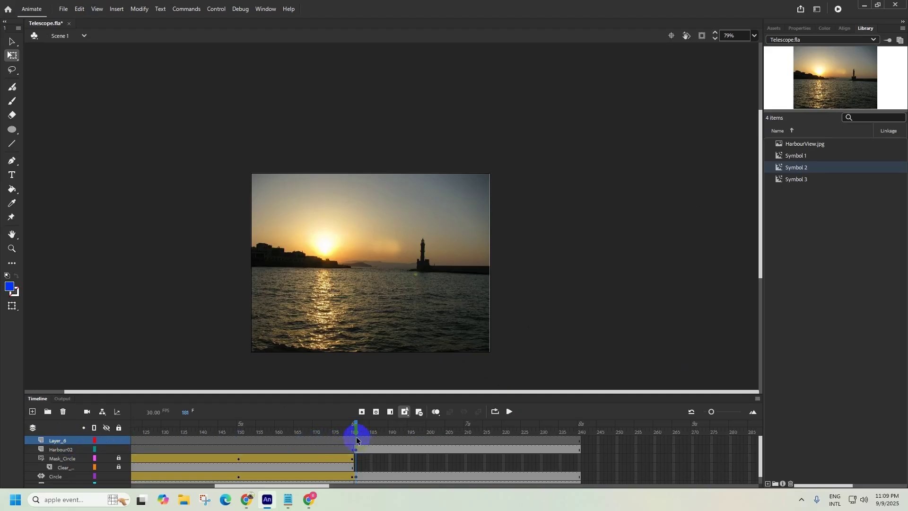
pyautogui.rightClick(356, 439)
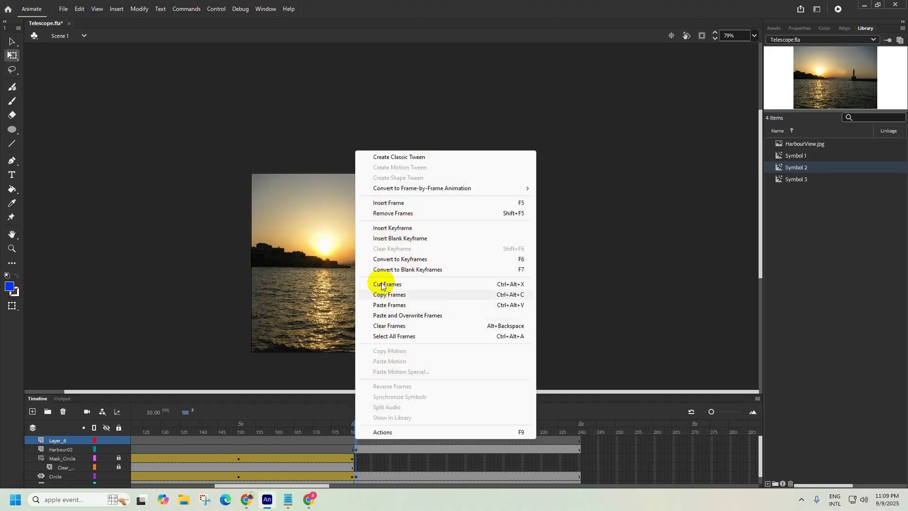
pyautogui.click(393, 239)
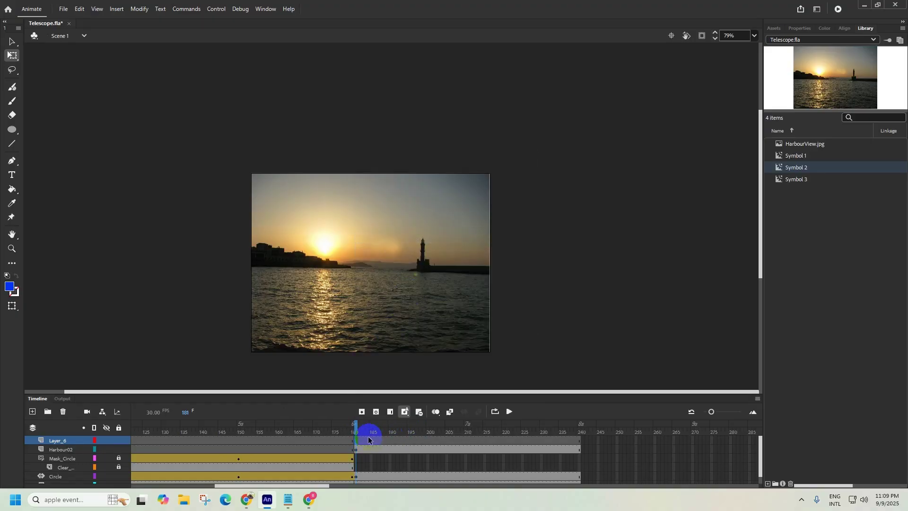
# Step: Place Symbol 3, the blue disc, from the library over the lighthouse at frame 181 of the new top layer
pyautogui.click(802, 156)
pyautogui.click(808, 180)
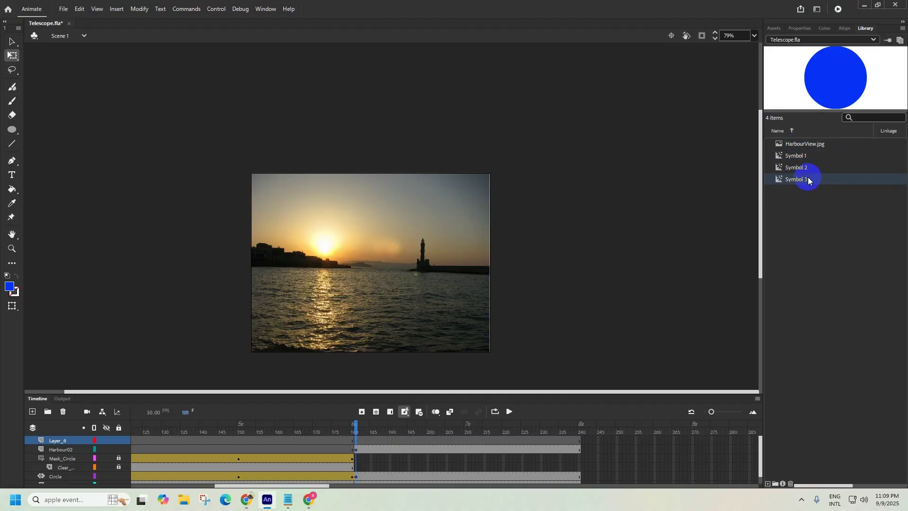
pyautogui.moveTo(809, 180); pyautogui.dragTo(421, 255)
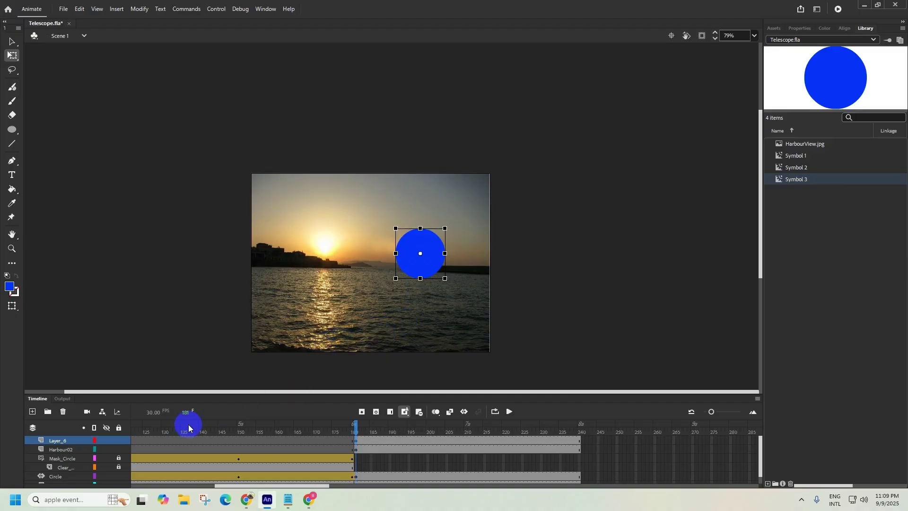
# Step: Hide the Harbour02 layer and move the blue disc so that it fits exactly inside the black ring
pyautogui.click(67, 453)
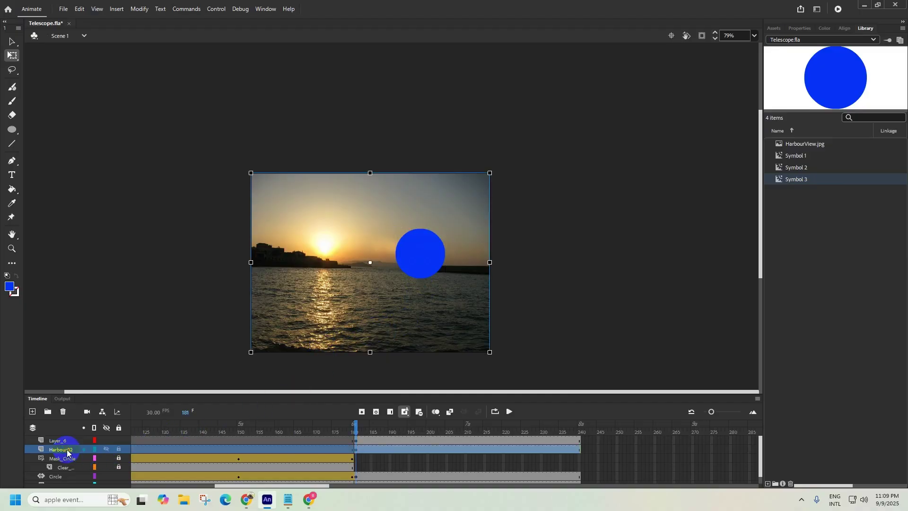
pyautogui.click(106, 449)
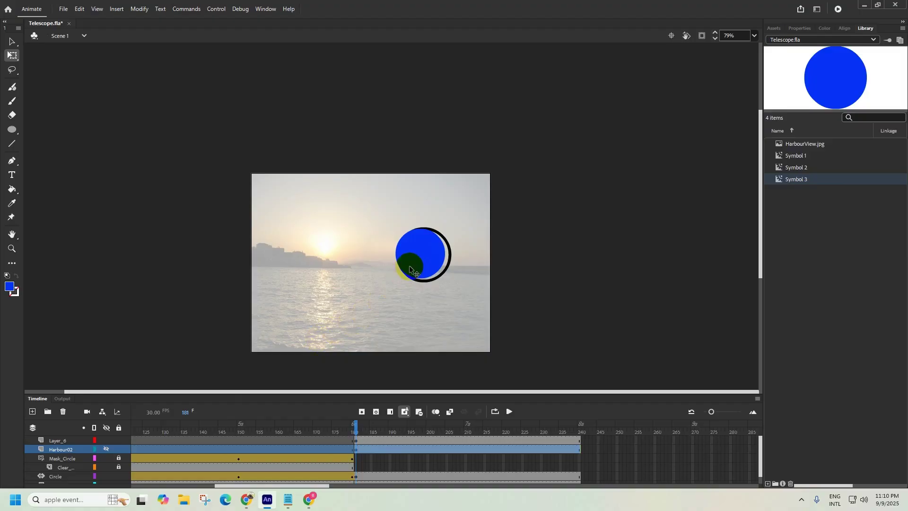
pyautogui.moveTo(411, 263)
pyautogui.mouseDown()
pyautogui.moveTo(345, 295)
pyautogui.moveTo(369, 298)
pyautogui.moveTo(430, 275)
pyautogui.moveTo(427, 254)
pyautogui.mouseUp()
pyautogui.scroll(2, 432, 271)
pyautogui.scroll(2, 432, 271)
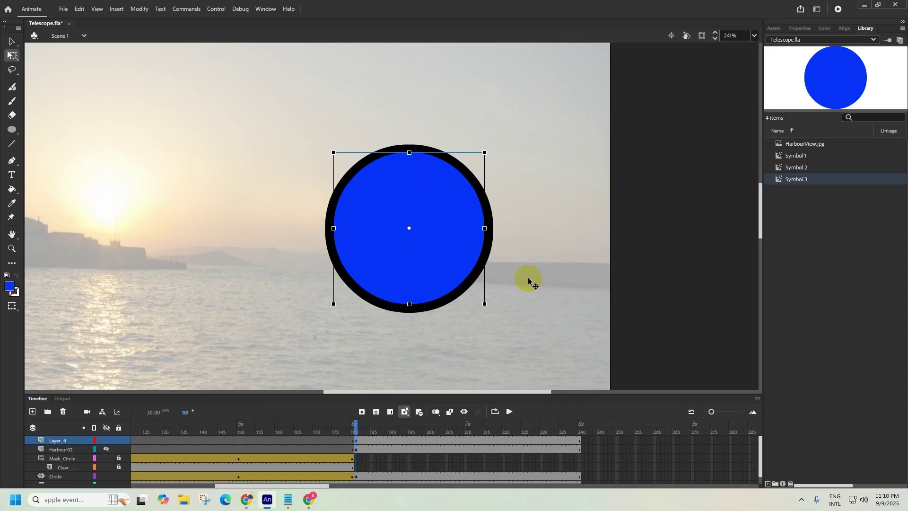
pyautogui.scroll(-3, 379, 307)
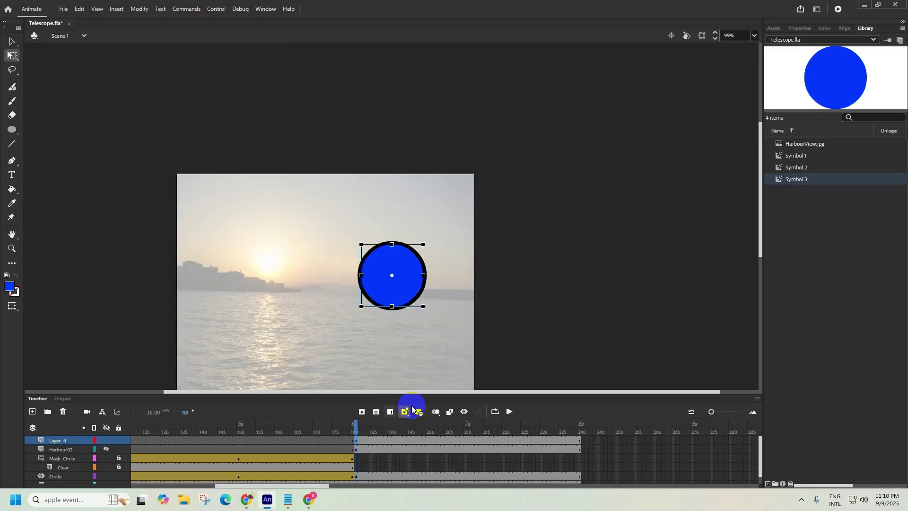
pyautogui.scroll(-1, 380, 471)
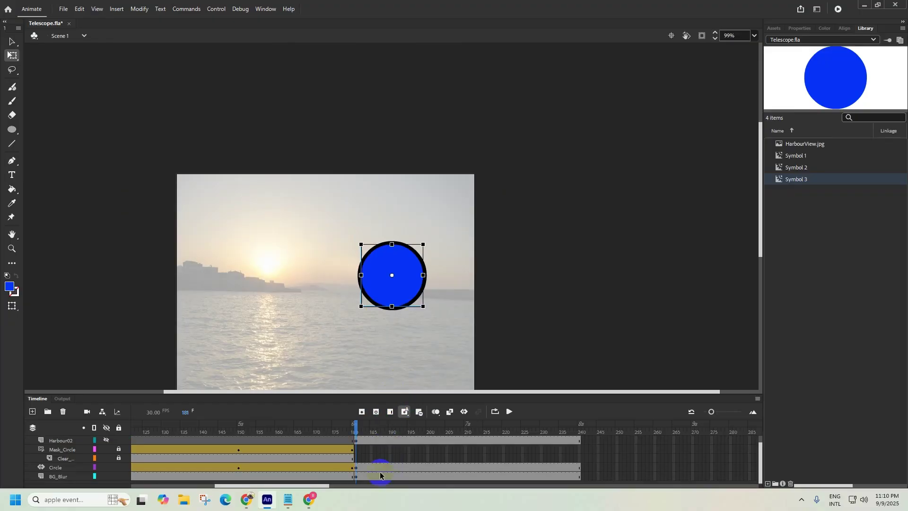
pyautogui.click(355, 474)
pyautogui.click(356, 476)
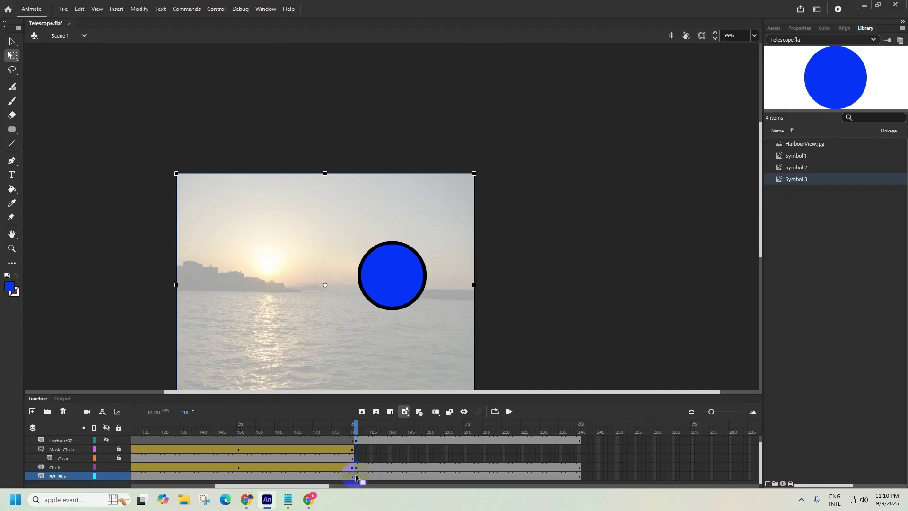
pyautogui.rightClick(356, 477)
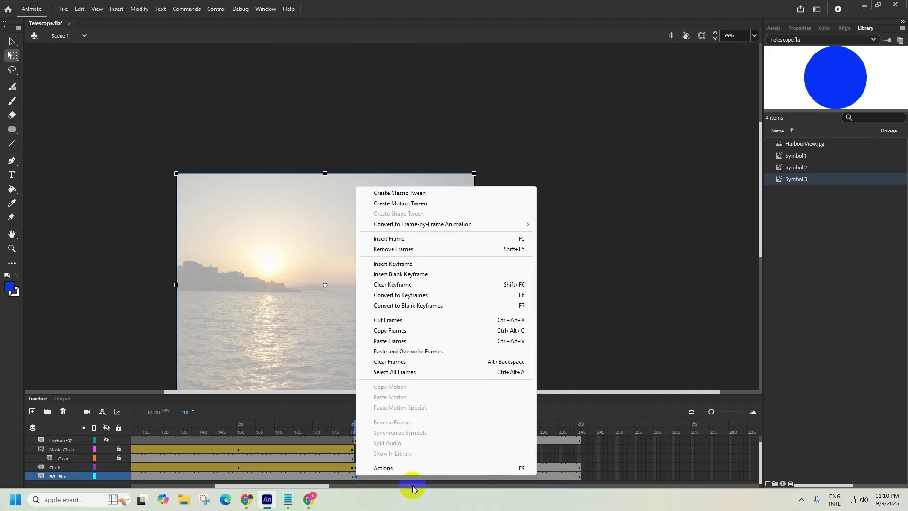
pyautogui.click(357, 479)
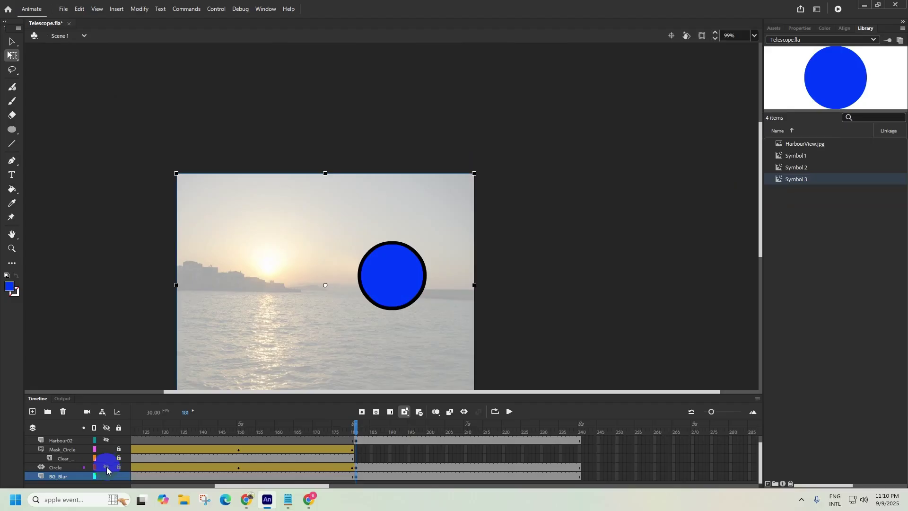
# Step: Hide Layer_6 and the Circle layer and toggle BG_Blur off and on to examine the blurred background at frame 181
pyautogui.scroll(1, 108, 454)
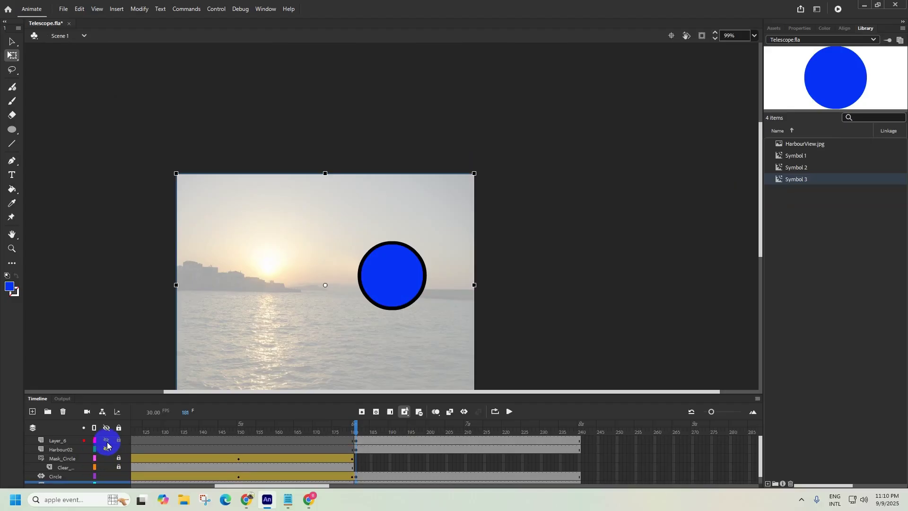
pyautogui.click(107, 441)
pyautogui.click(107, 441)
pyautogui.click(107, 441)
pyautogui.click(107, 450)
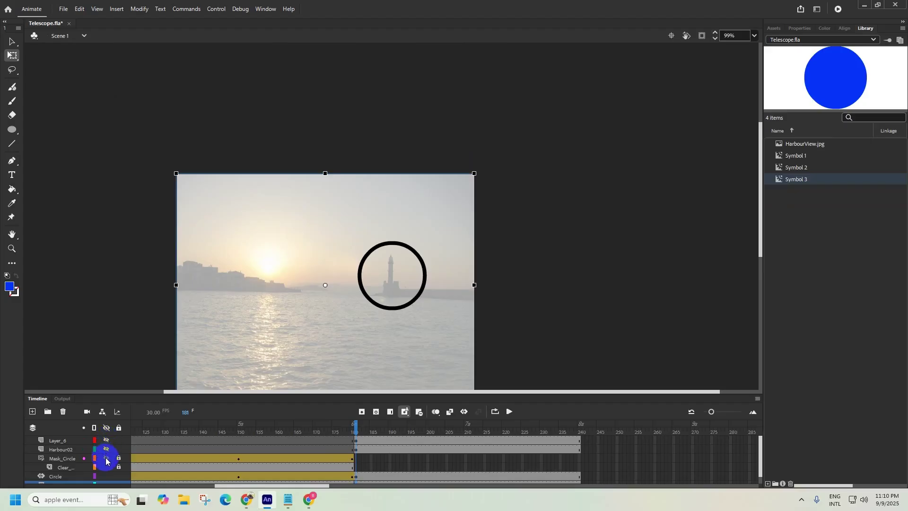
pyautogui.scroll(-1, 109, 465)
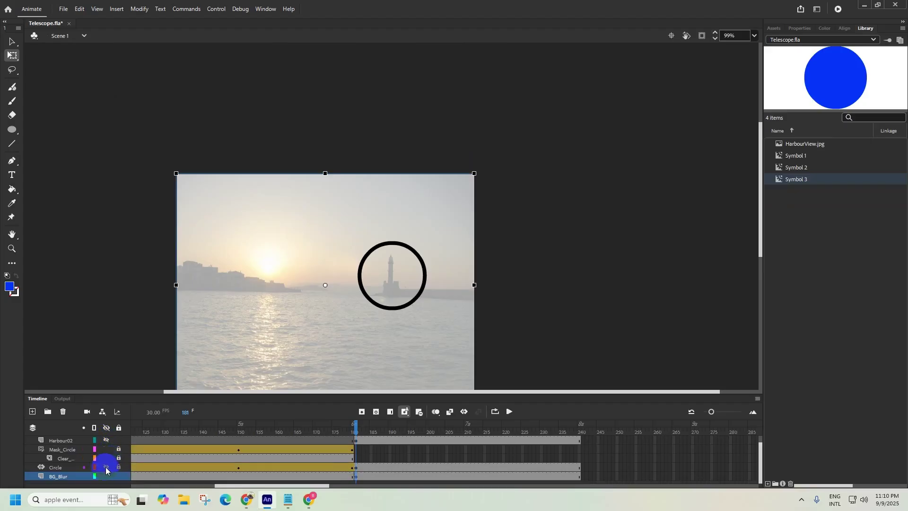
pyautogui.click(106, 467)
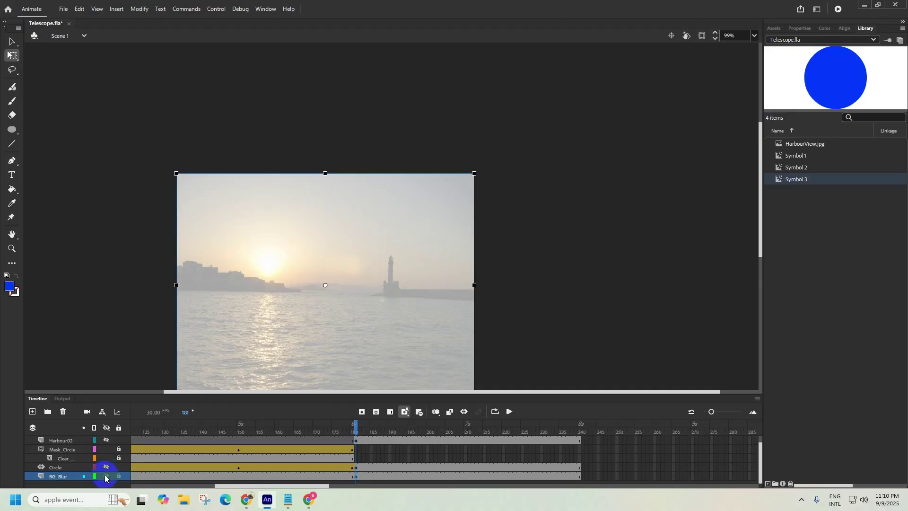
pyautogui.click(106, 476)
pyautogui.click(106, 476)
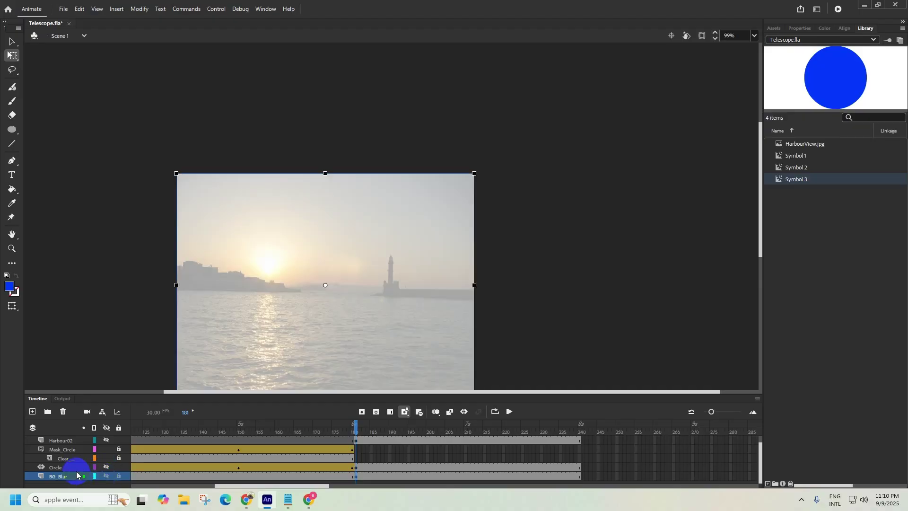
# Step: Select the Harbour02 layer and make it visible again
pyautogui.scroll(1, 76, 470)
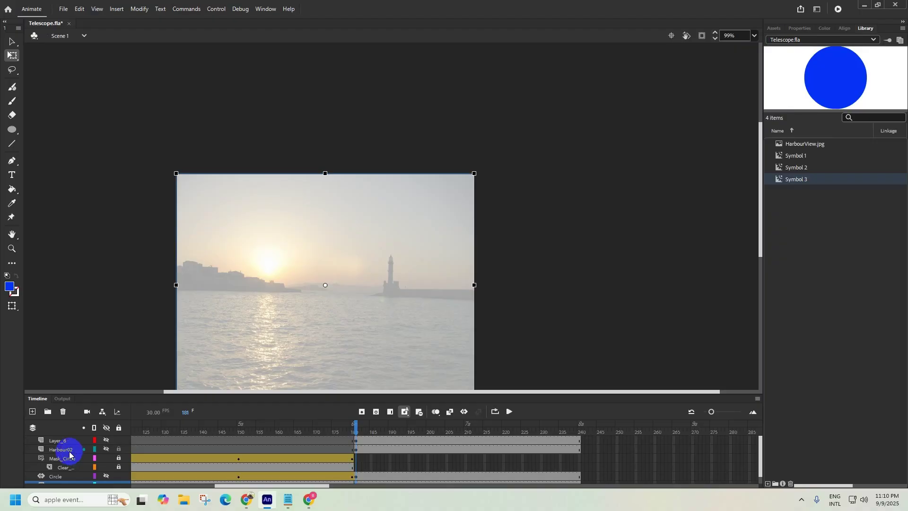
pyautogui.click(68, 454)
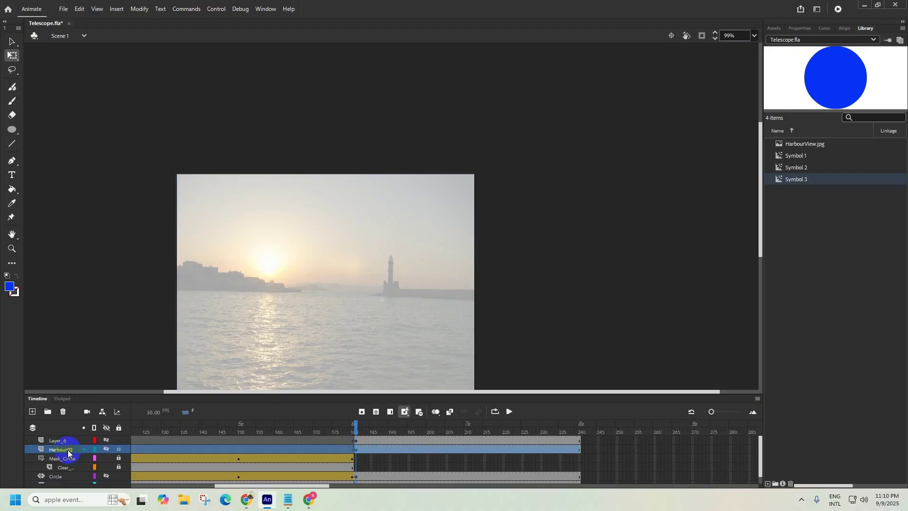
pyautogui.click(107, 450)
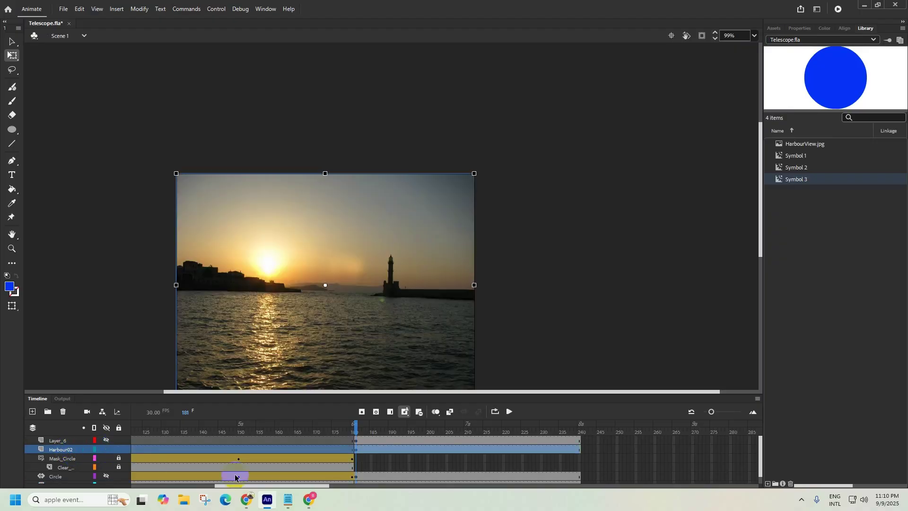
# Step: Show the Circle layer and Layer_6, toggling BG_Blur and Harbour02 off and on to compare the overlapping layers near frame 181
pyautogui.scroll(-1, 368, 481)
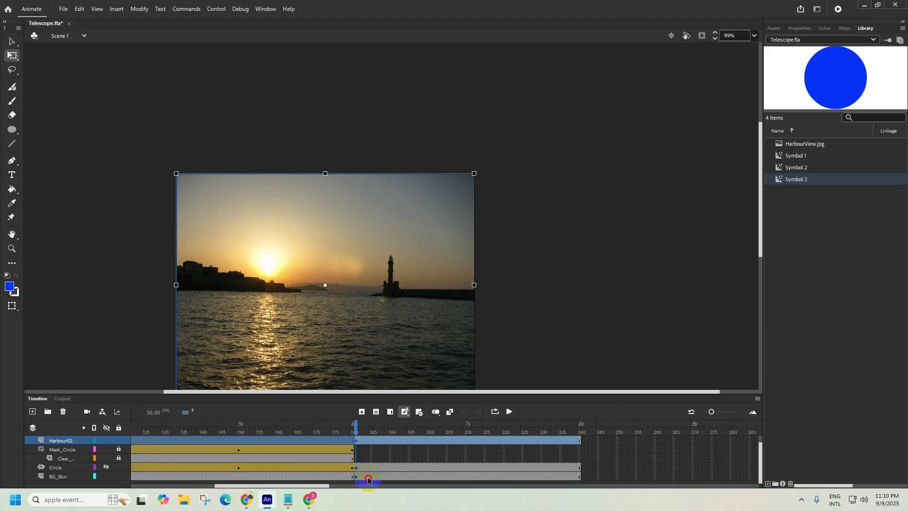
pyautogui.click(368, 480)
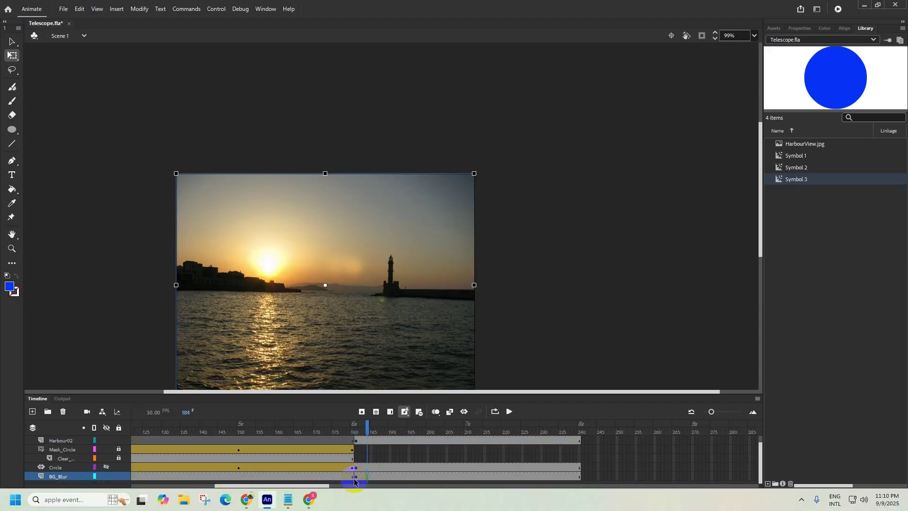
pyautogui.click(106, 476)
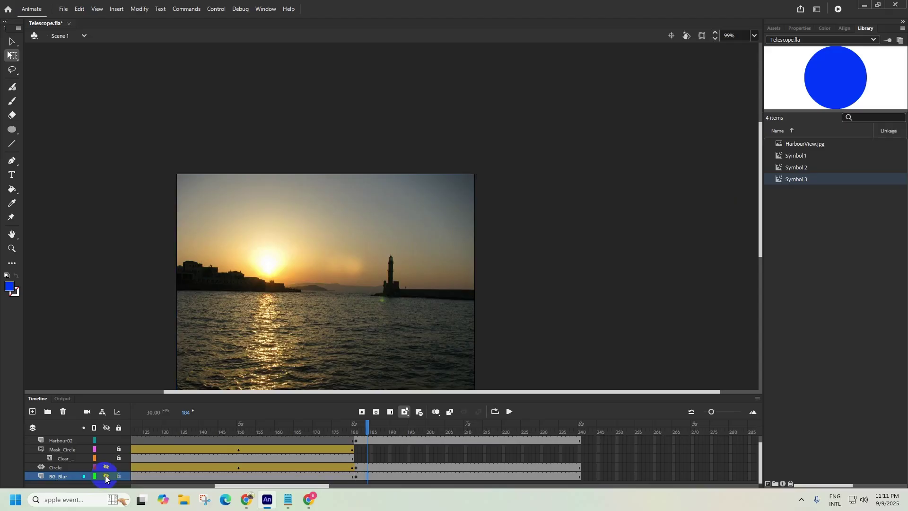
pyautogui.click(106, 476)
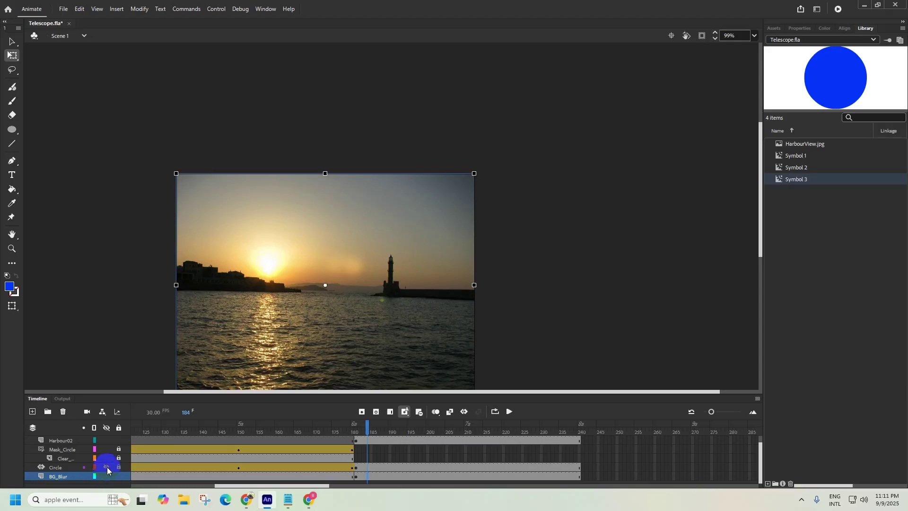
pyautogui.scroll(1, 107, 466)
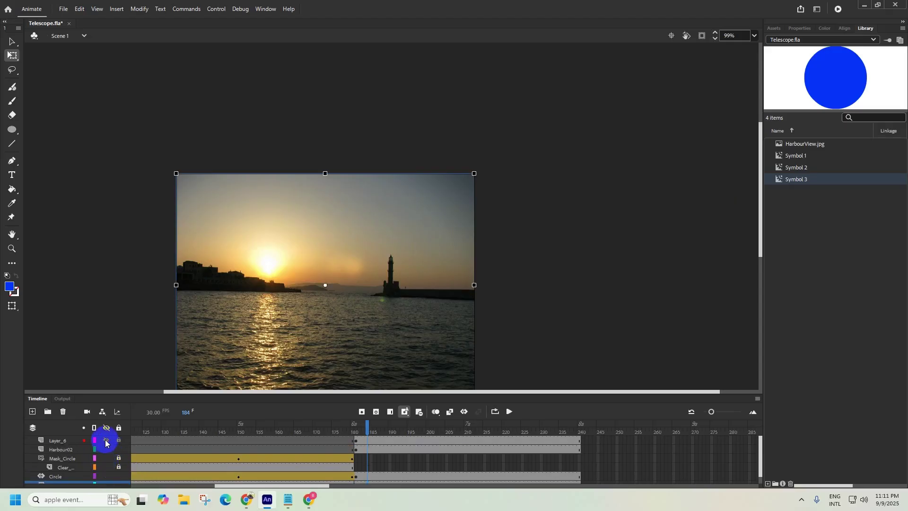
pyautogui.click(106, 442)
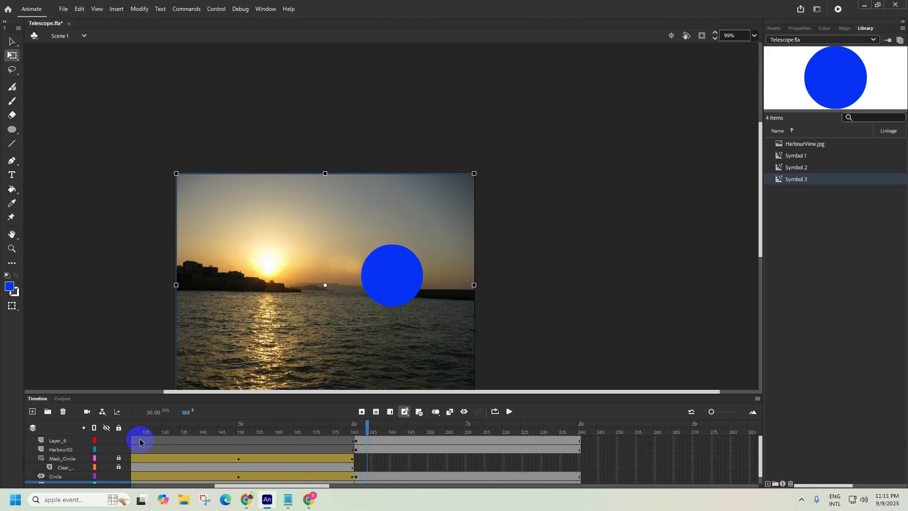
pyautogui.click(106, 451)
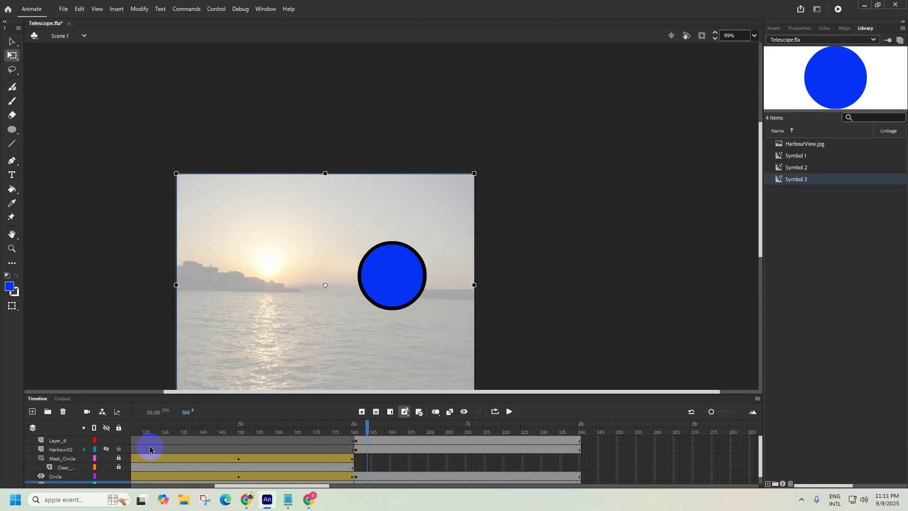
pyautogui.click(106, 450)
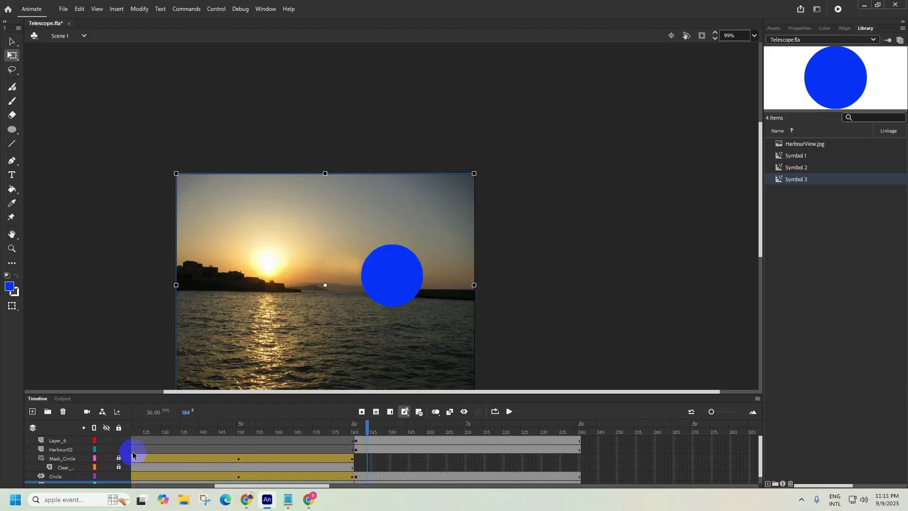
# Step: Hide the Harbour02, Layer_6 and Circle layers so that only the blurred background shows on the stage
pyautogui.click(105, 450)
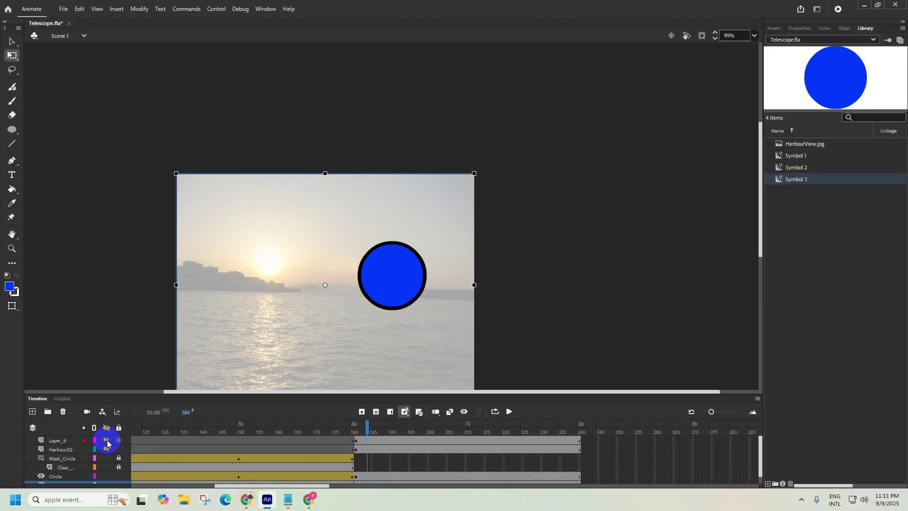
pyautogui.click(107, 441)
pyautogui.scroll(-1, 95, 469)
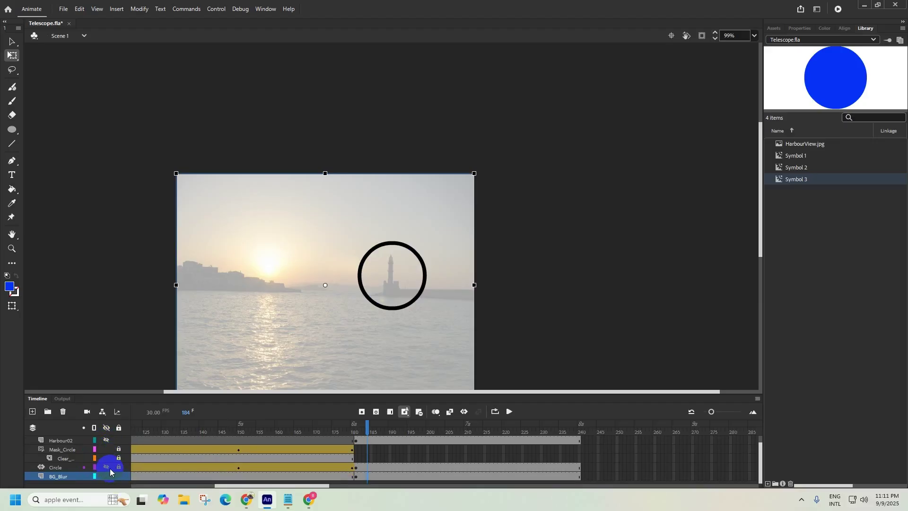
pyautogui.click(107, 467)
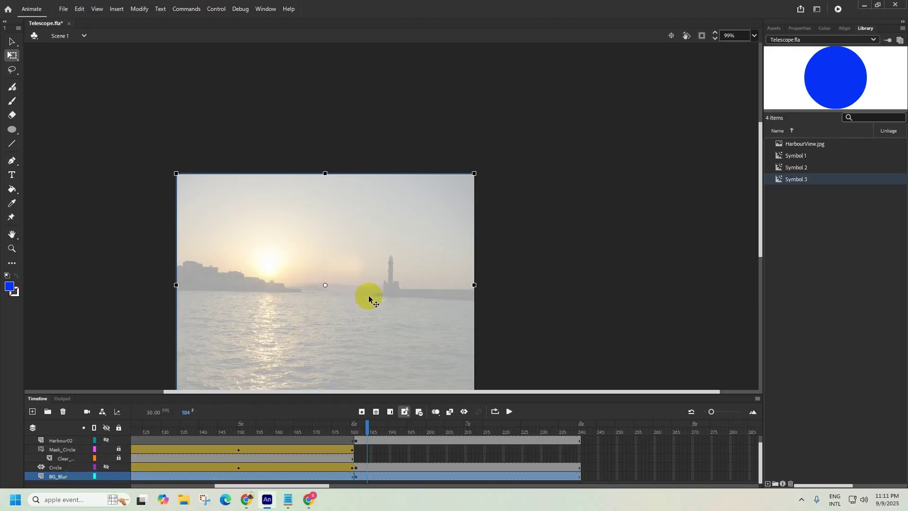
# Step: Select the BG_Blur layer at frame 181 and check the zoom-in reference pictures in the exam paper open in Chrome
pyautogui.click(356, 440)
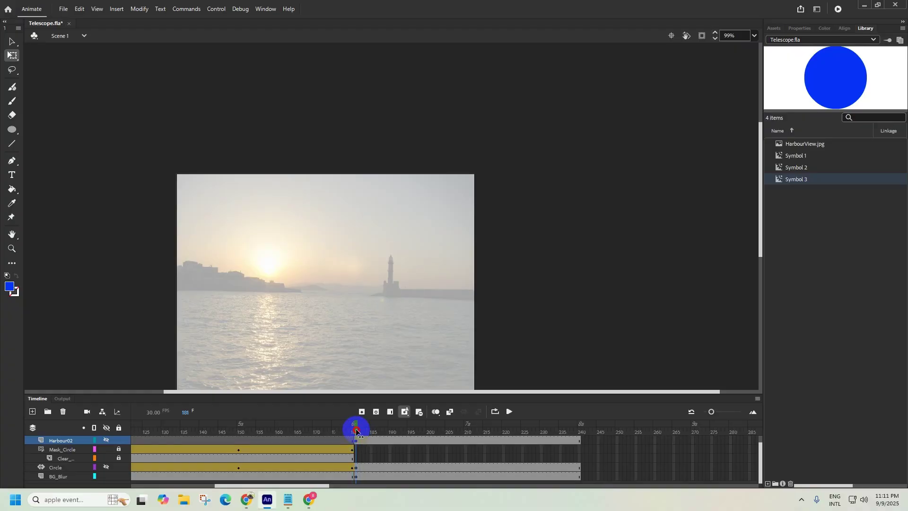
pyautogui.moveTo(357, 432); pyautogui.dragTo(351, 432)
pyautogui.click(356, 433)
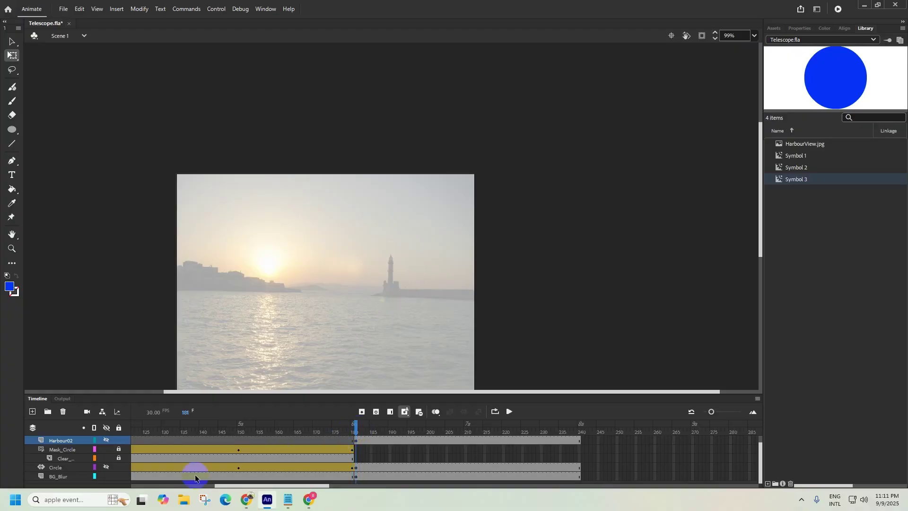
pyautogui.click(64, 478)
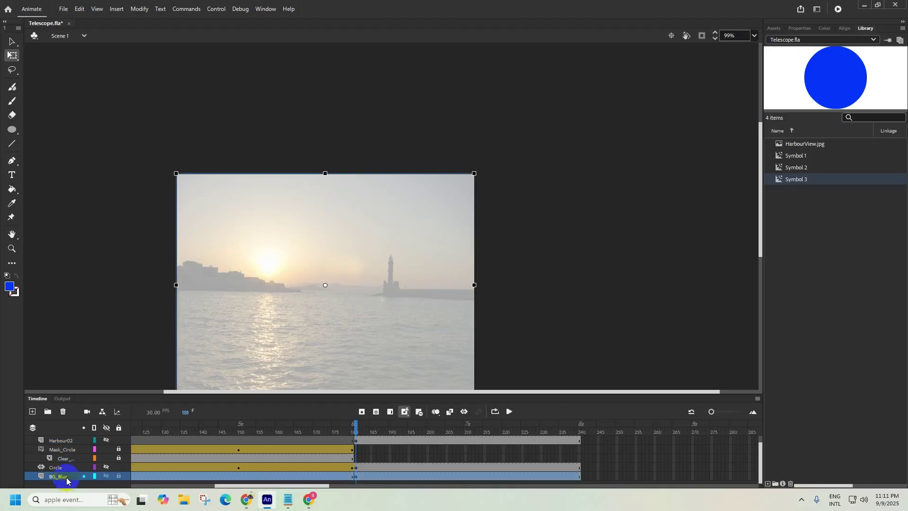
pyautogui.scroll(-2, 330, 294)
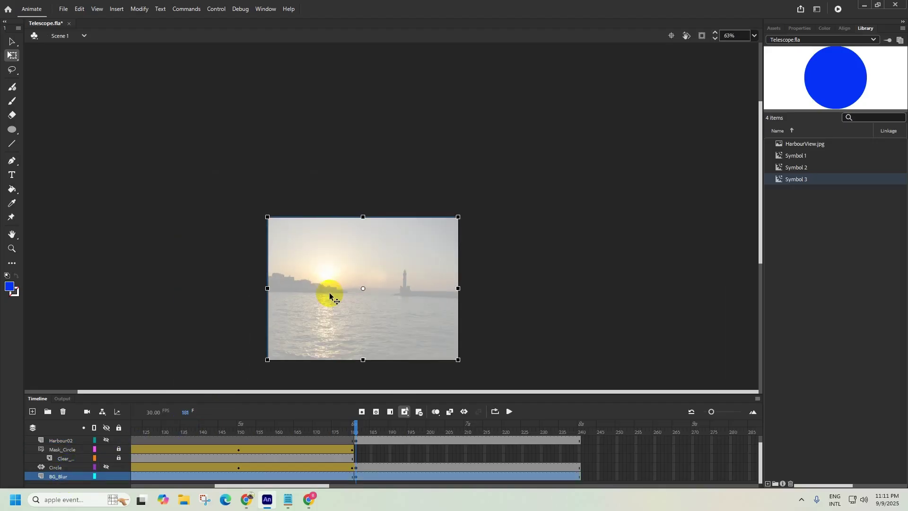
pyautogui.click(246, 500)
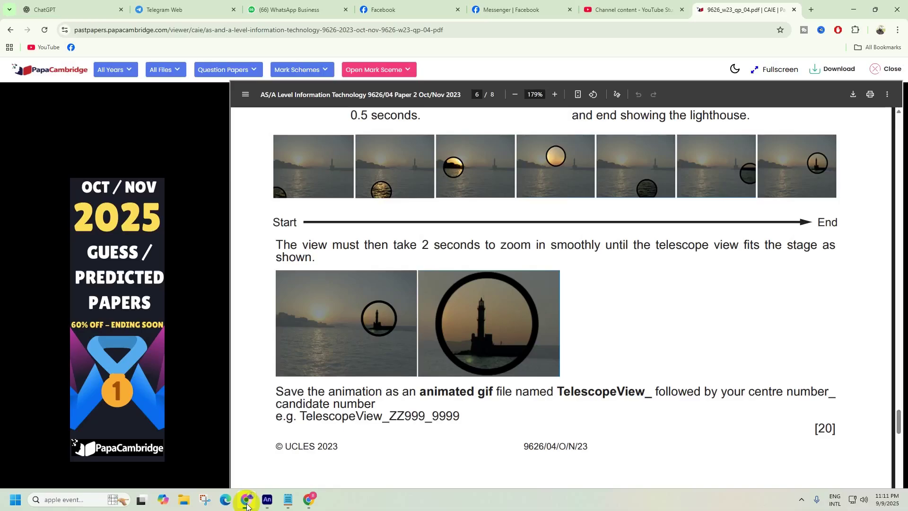
pyautogui.click(247, 502)
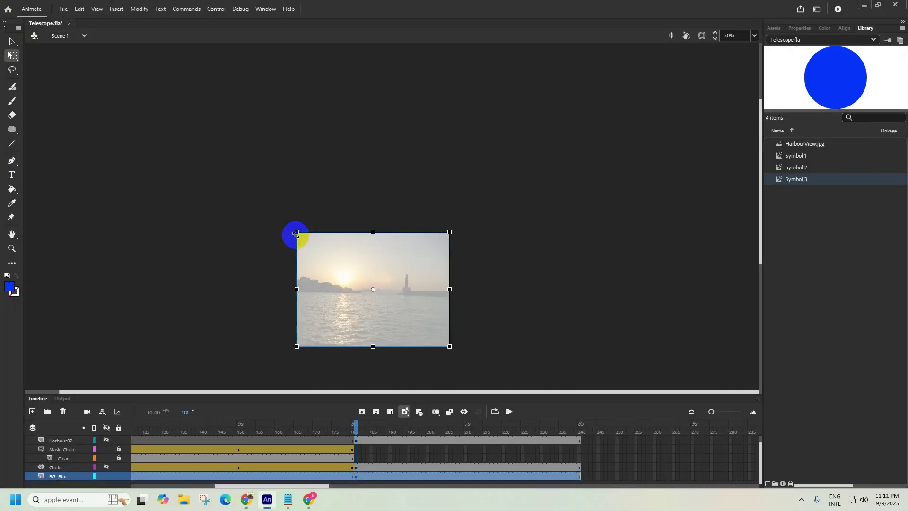
# Step: Try enlarging and repositioning the blurred background directly at frame 181, then undo the change
pyautogui.moveTo(296, 234); pyautogui.dragTo(223, 201)
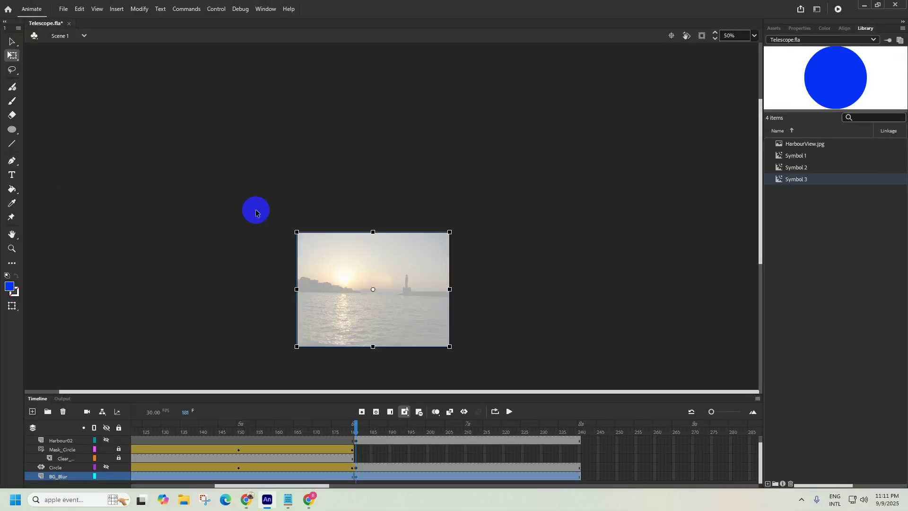
pyautogui.moveTo(297, 232); pyautogui.dragTo(143, 113)
pyautogui.moveTo(500, 266); pyautogui.dragTo(397, 280)
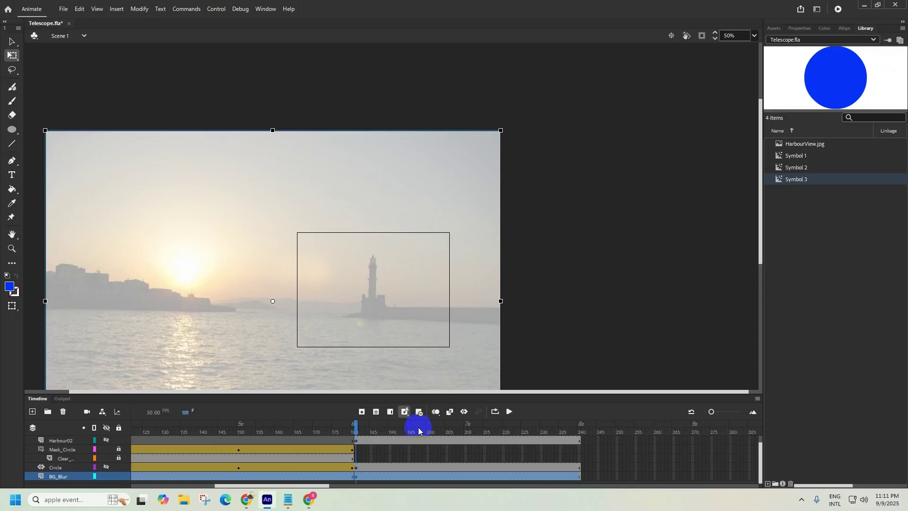
pyautogui.hotkey('ctrl', 'z')
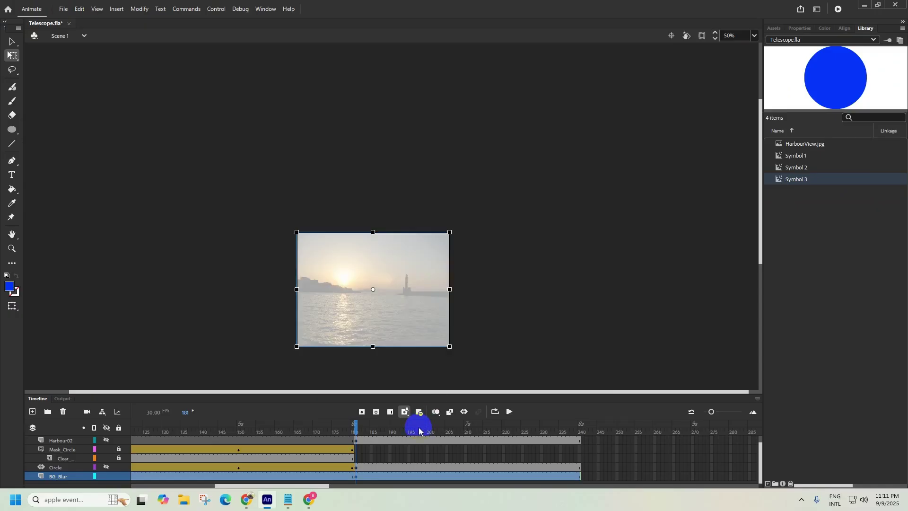
# Step: Create a motion tween on the BG_Blur layer's span that starts at frame 181
pyautogui.click(355, 476)
pyautogui.rightClick(354, 476)
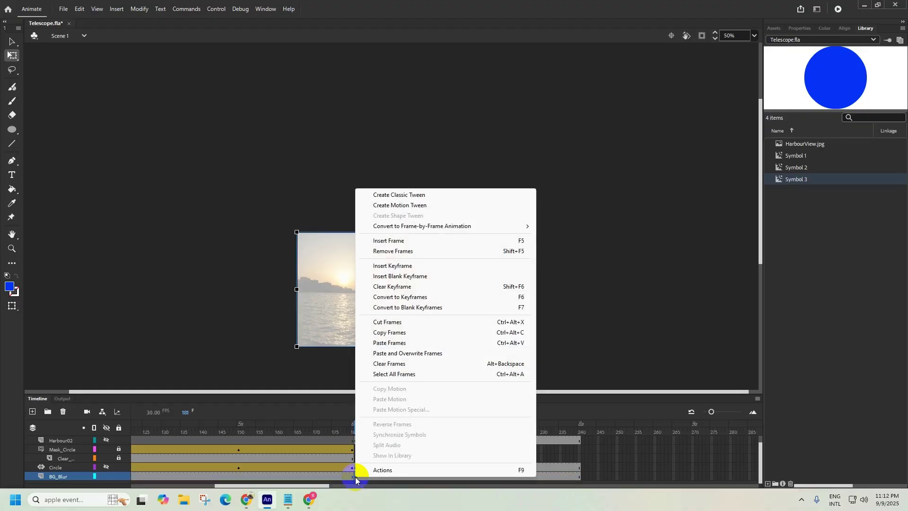
pyautogui.click(356, 477)
pyautogui.rightClick(356, 477)
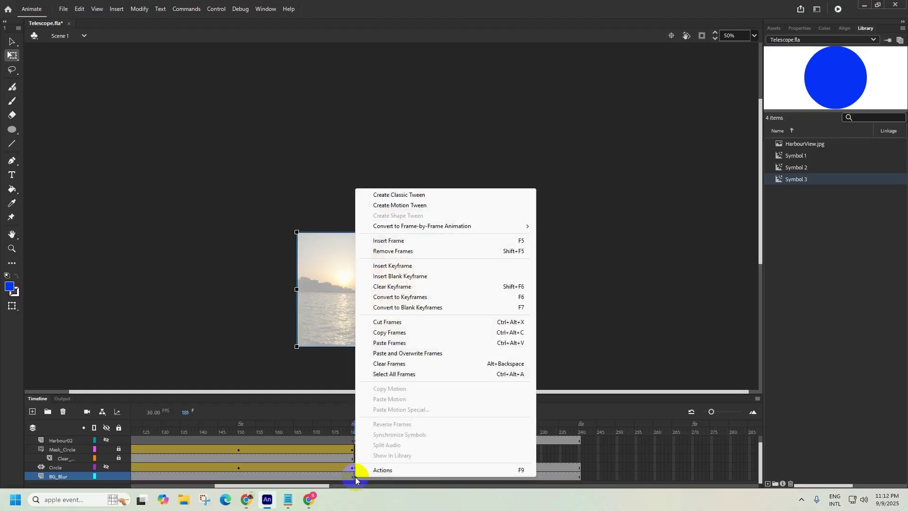
pyautogui.click(400, 205)
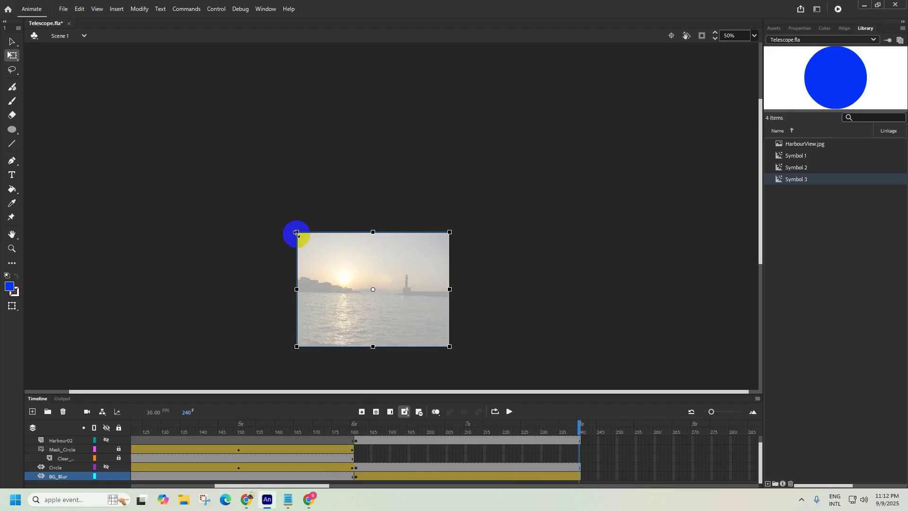
# Step: At frame 240, enlarge the blurred background to about three times the stage width and move it so the lighthouse sits mid-stage
pyautogui.moveTo(297, 233); pyautogui.dragTo(148, 171)
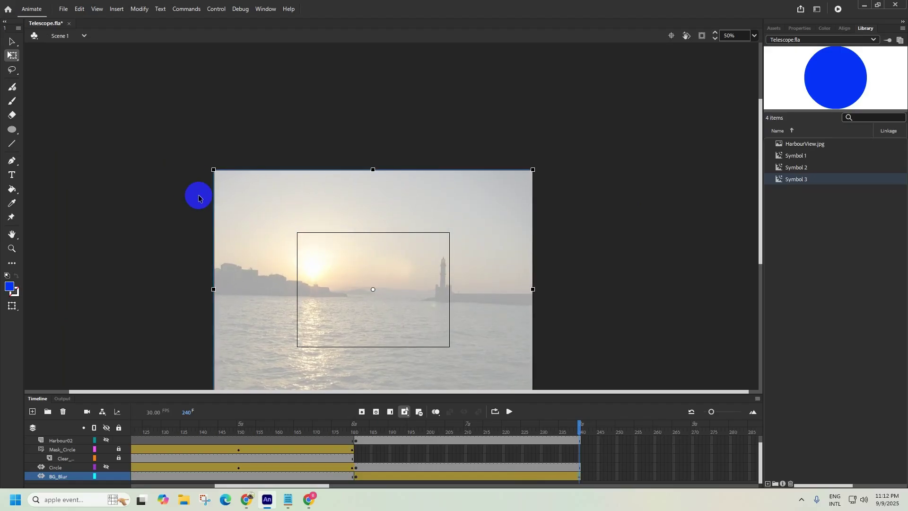
pyautogui.moveTo(198, 198); pyautogui.dragTo(145, 142)
pyautogui.moveTo(414, 304); pyautogui.dragTo(336, 310)
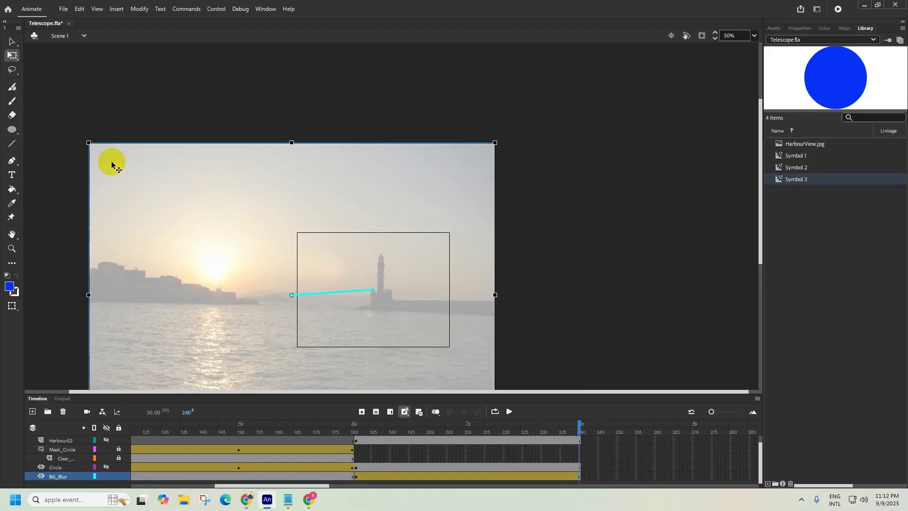
pyautogui.moveTo(87, 142); pyautogui.dragTo(66, 126)
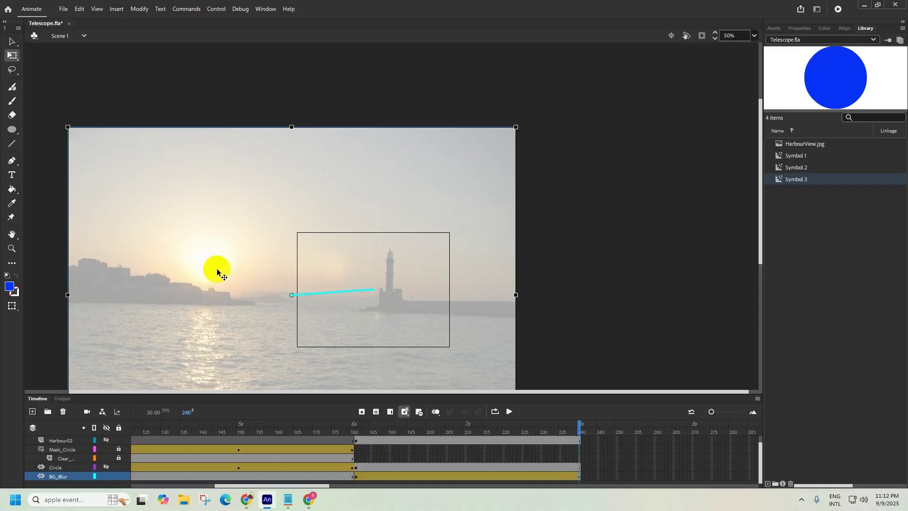
pyautogui.moveTo(223, 259); pyautogui.dragTo(210, 269)
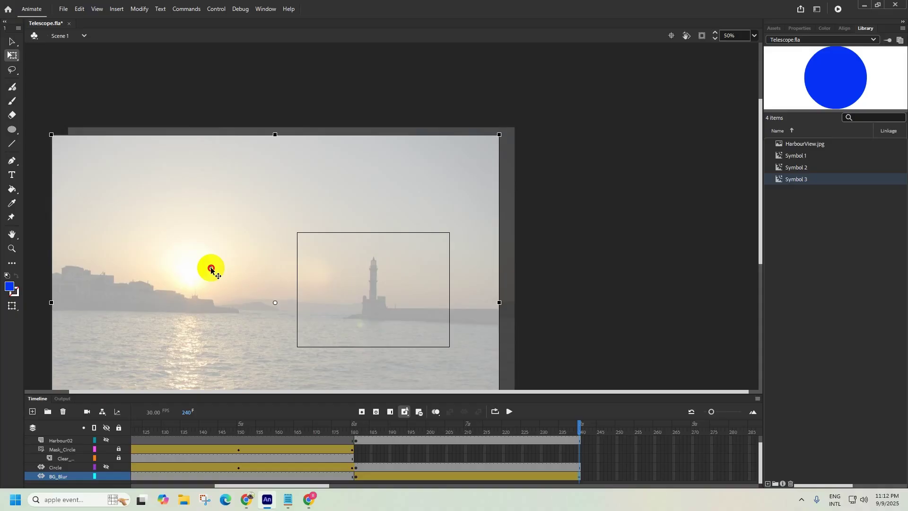
pyautogui.moveTo(211, 269); pyautogui.dragTo(210, 268)
pyautogui.scroll(-5, 212, 264)
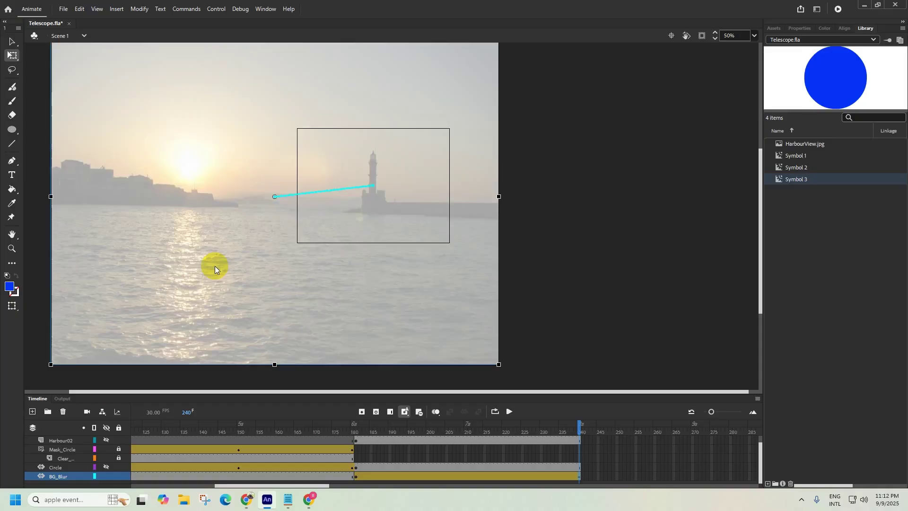
pyautogui.scroll(3, 232, 261)
pyautogui.scroll(-1, 233, 260)
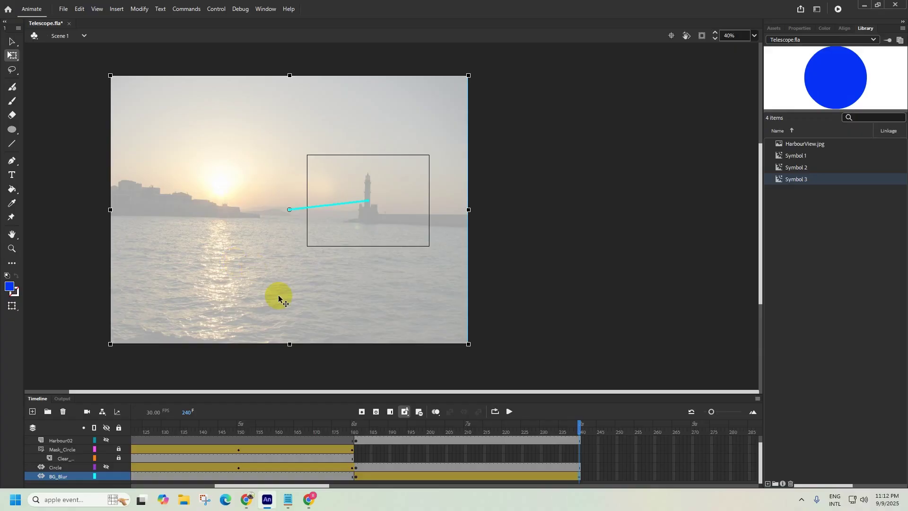
# Step: Make the Circle layer visible at frame 181 and create a motion tween on its span from that frame
pyautogui.moveTo(361, 441)
pyautogui.mouseDown()
pyautogui.moveTo(342, 430)
pyautogui.moveTo(583, 429)
pyautogui.moveTo(356, 429)
pyautogui.mouseUp()
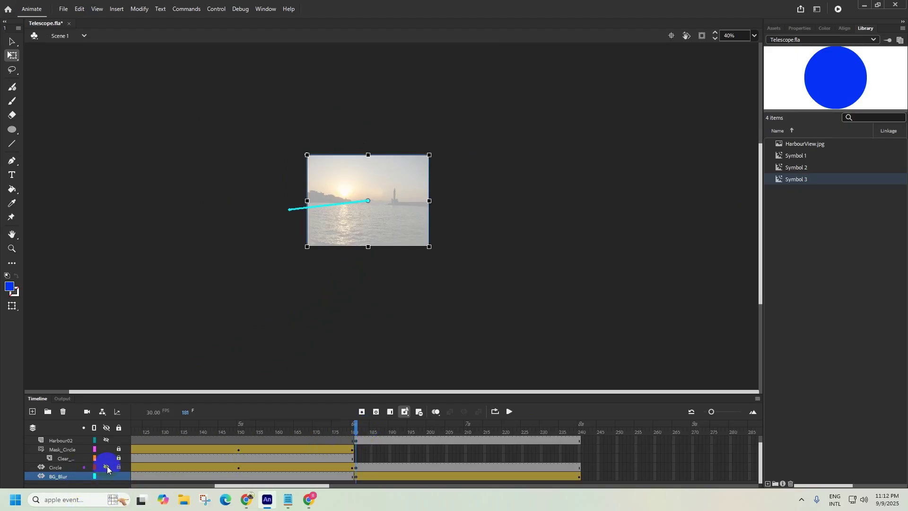
pyautogui.click(74, 467)
pyautogui.click(364, 466)
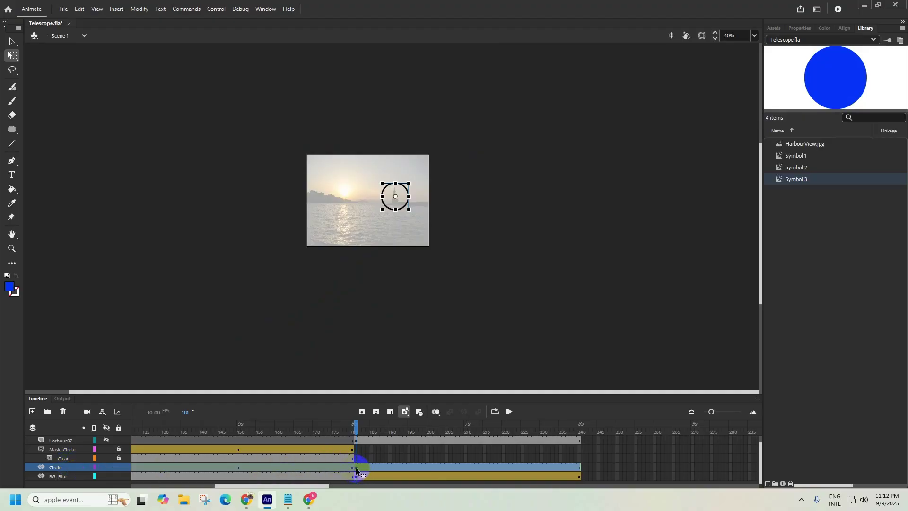
pyautogui.rightClick(356, 468)
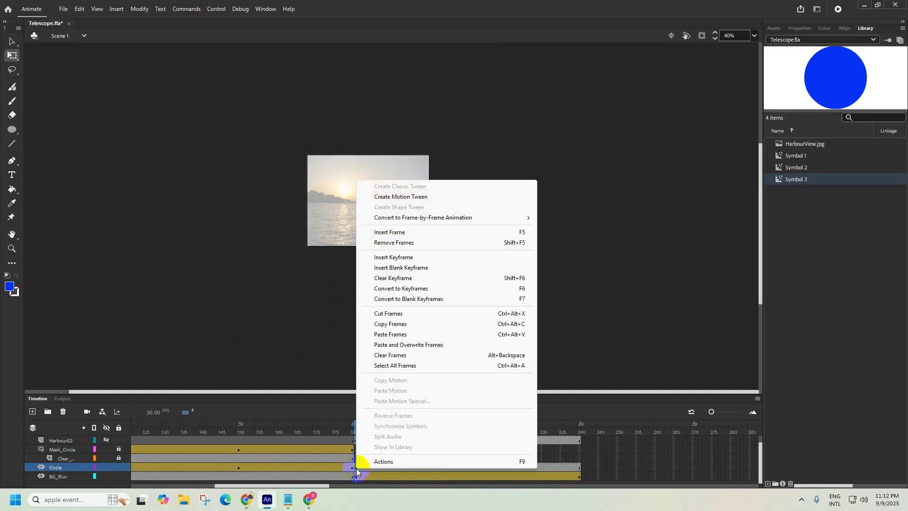
pyautogui.click(385, 196)
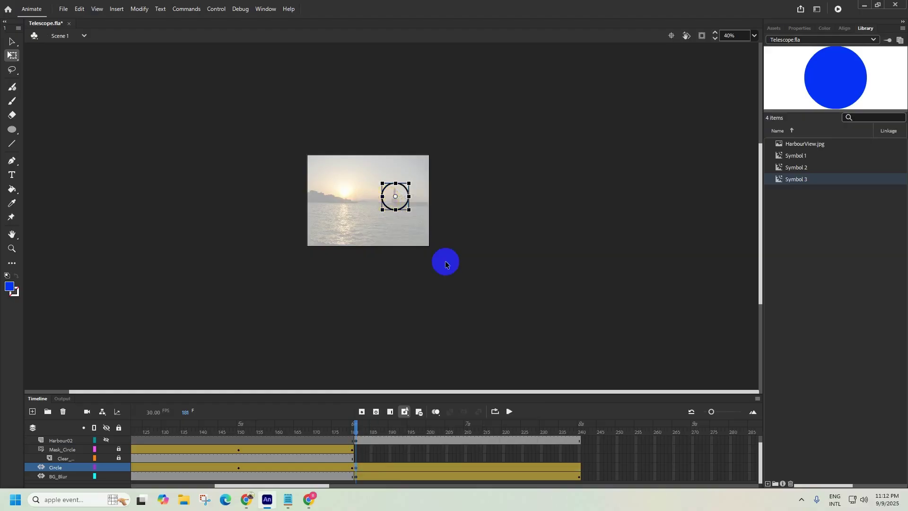
# Step: At frame 240, enlarge the Circle layer's ring to nearly the stage height and move it over the lighthouse
pyautogui.moveTo(356, 430); pyautogui.dragTo(579, 420)
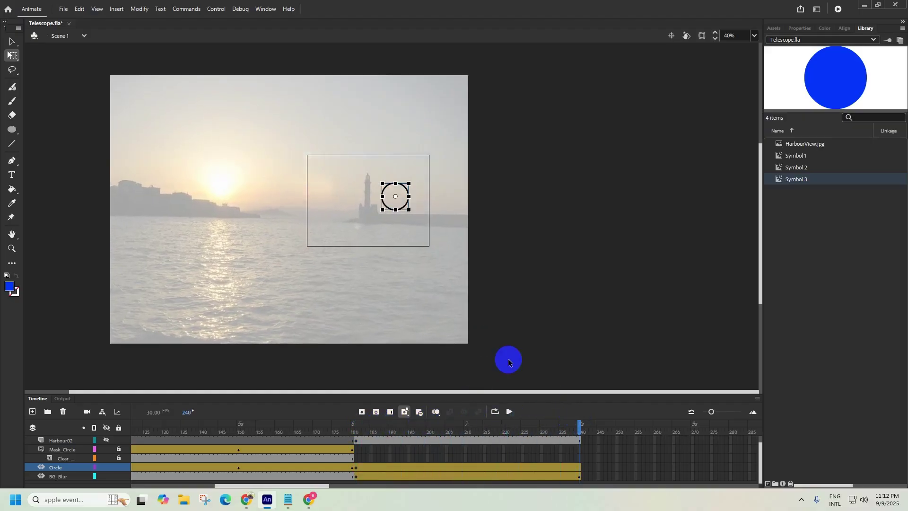
pyautogui.scroll(4, 379, 194)
pyautogui.scroll(1, 380, 195)
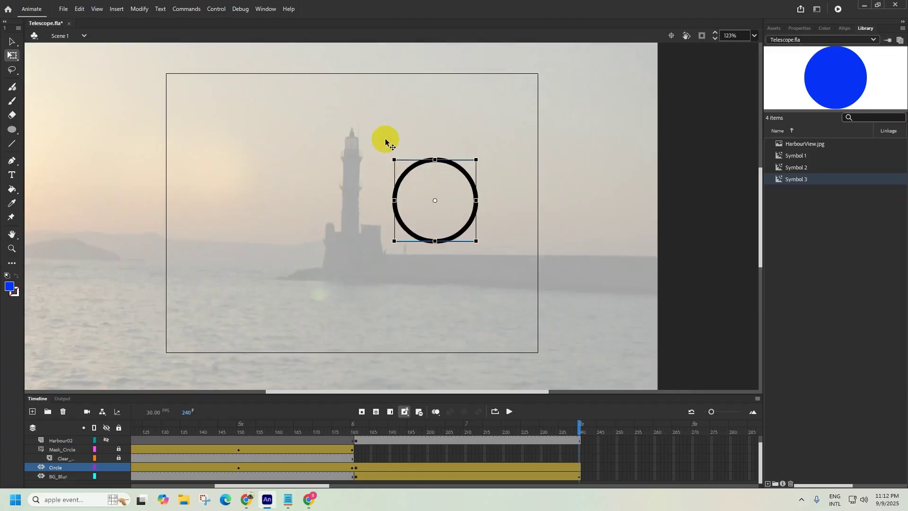
pyautogui.moveTo(391, 158); pyautogui.dragTo(304, 81)
pyautogui.moveTo(497, 298); pyautogui.dragTo(413, 298)
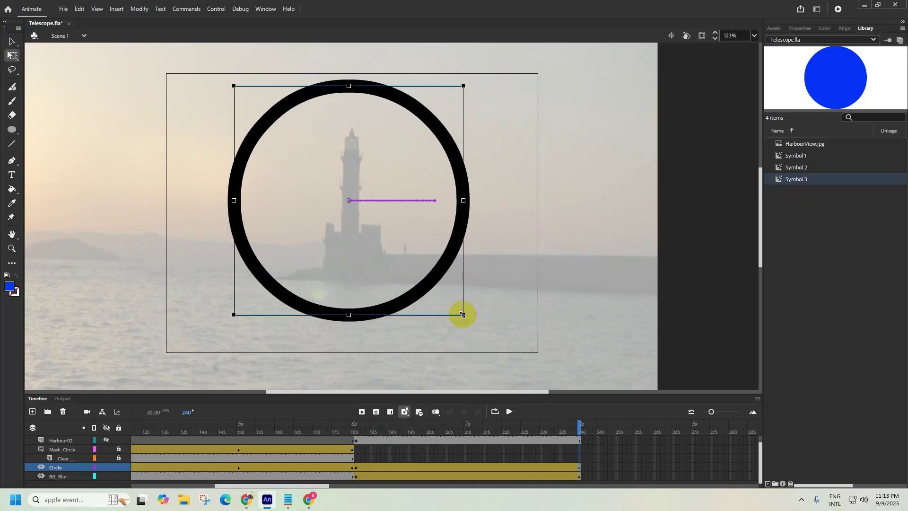
pyautogui.moveTo(463, 314); pyautogui.dragTo(479, 335)
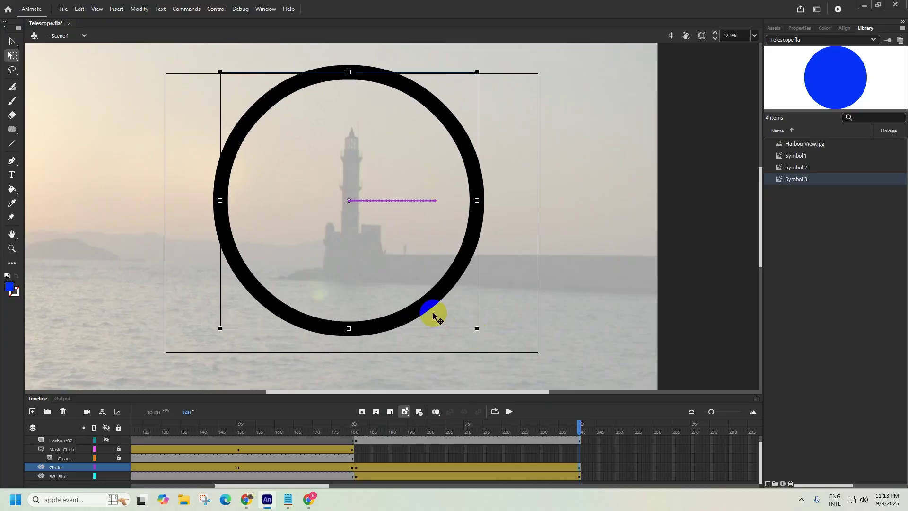
# Step: Fine-tune the enlarged ring's position at frame 240, moving it slightly down and right so it sits centred on the stage
pyautogui.moveTo(434, 316); pyautogui.dragTo(418, 317)
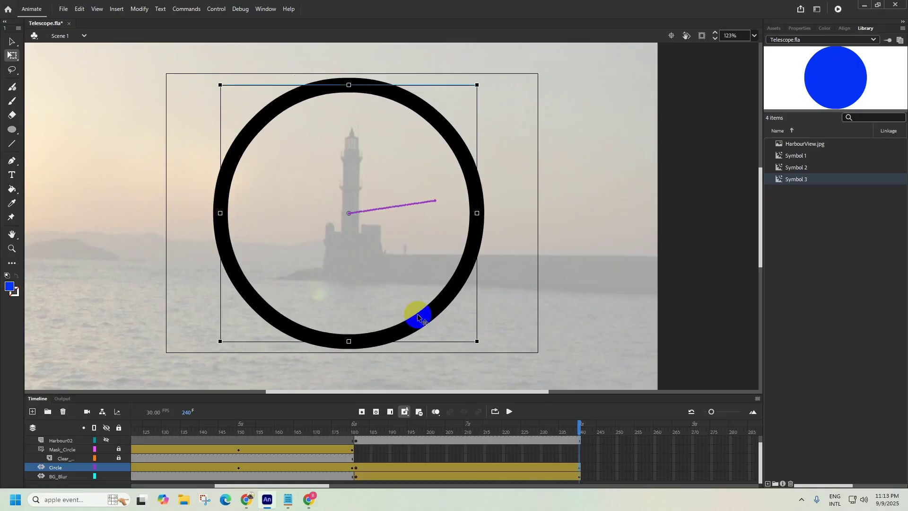
pyautogui.moveTo(475, 257); pyautogui.dragTo(474, 234)
pyautogui.press('Right')
pyautogui.press('Right')
pyautogui.press('Right')
pyautogui.press('Right')
pyautogui.press('Right')
pyautogui.press('Right')
pyautogui.press('Right')
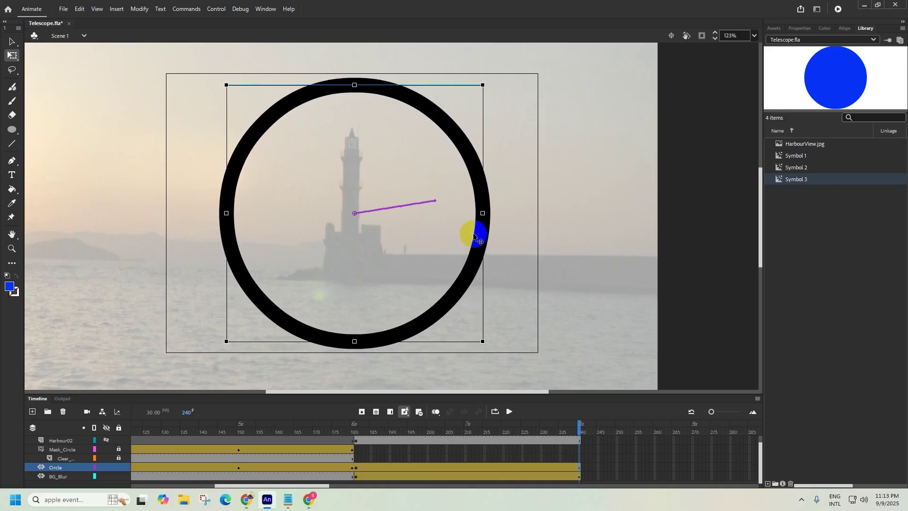
pyautogui.moveTo(473, 235); pyautogui.dragTo(463, 229)
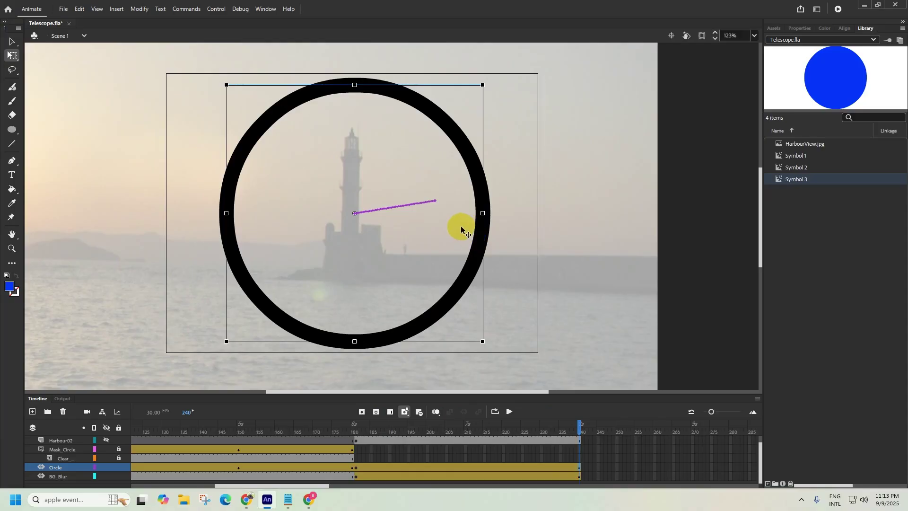
# Step: Make the Harbour02 layer visible at frame 181 and create a motion tween on its span from that frame
pyautogui.scroll(-1, 412, 251)
pyautogui.scroll(-4, 413, 249)
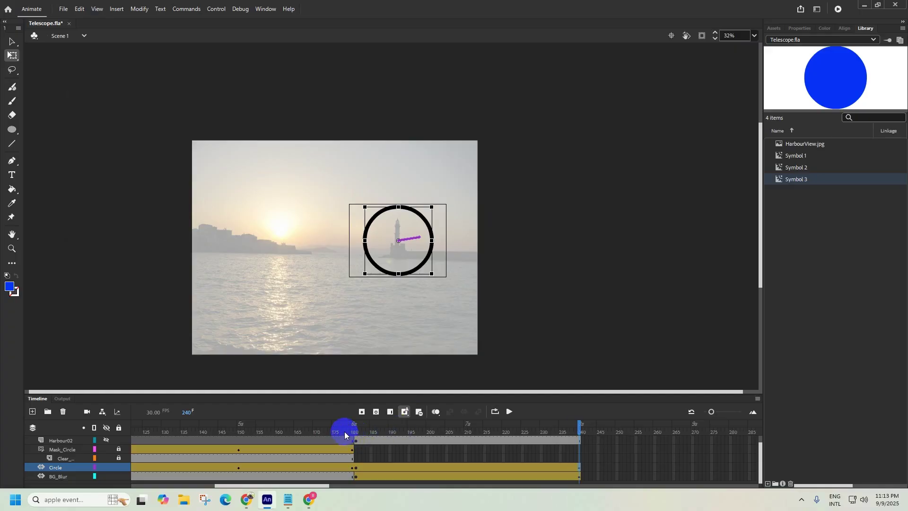
pyautogui.moveTo(341, 434); pyautogui.dragTo(357, 443)
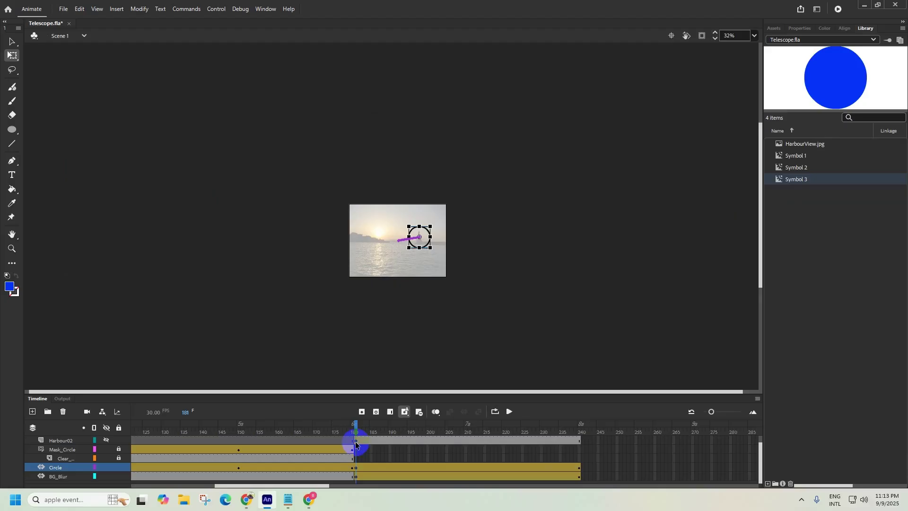
pyautogui.scroll(1, 381, 468)
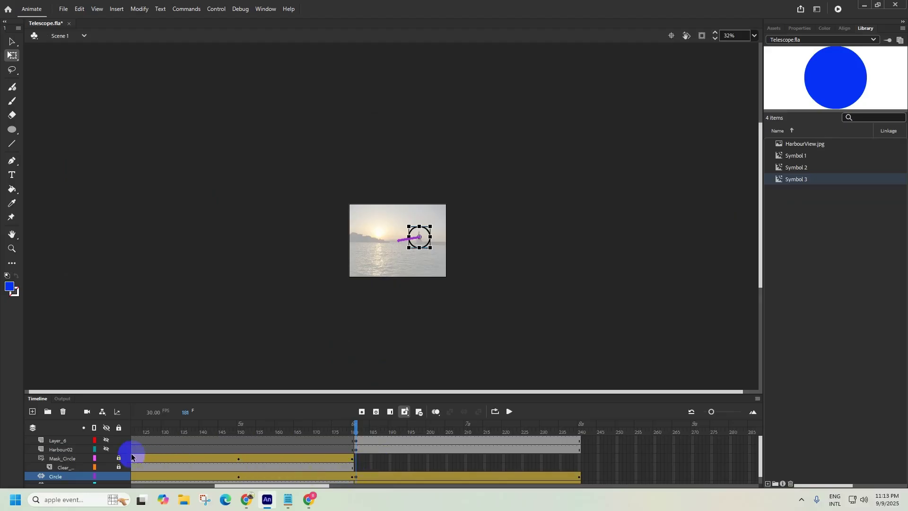
pyautogui.click(108, 454)
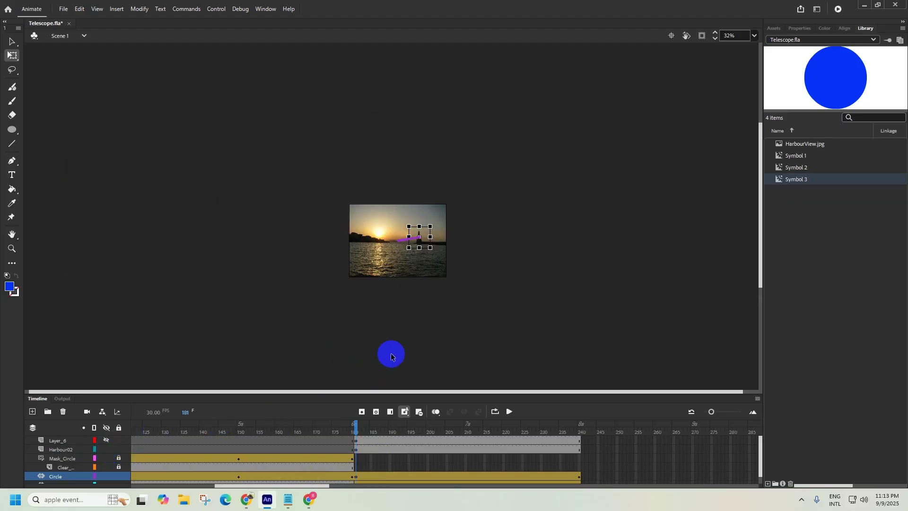
pyautogui.click(448, 305)
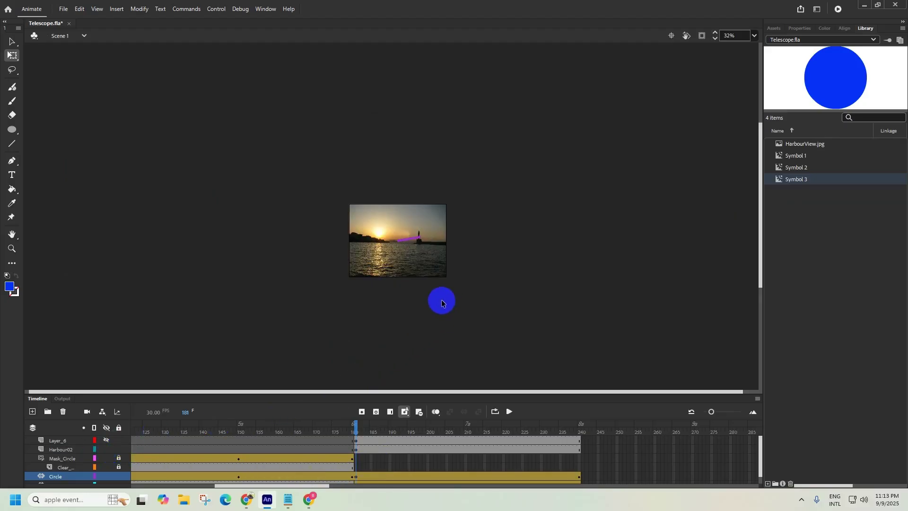
pyautogui.click(71, 449)
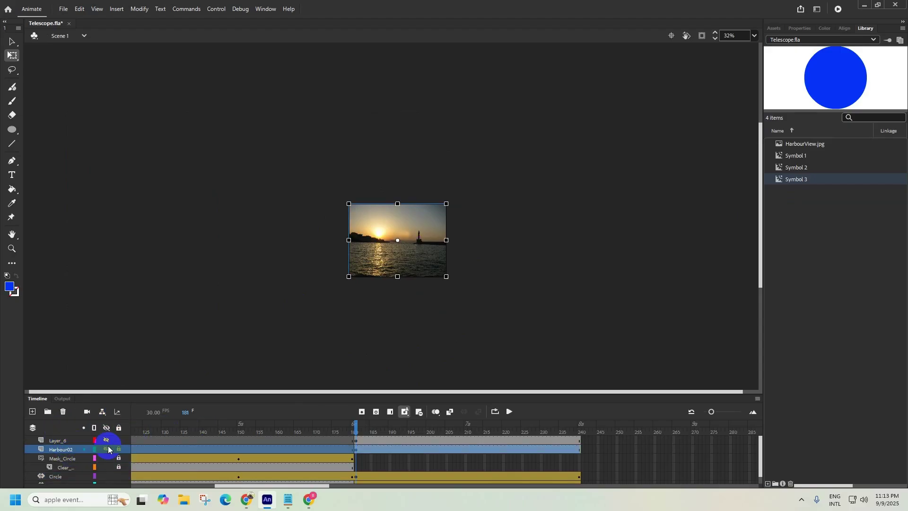
pyautogui.click(357, 451)
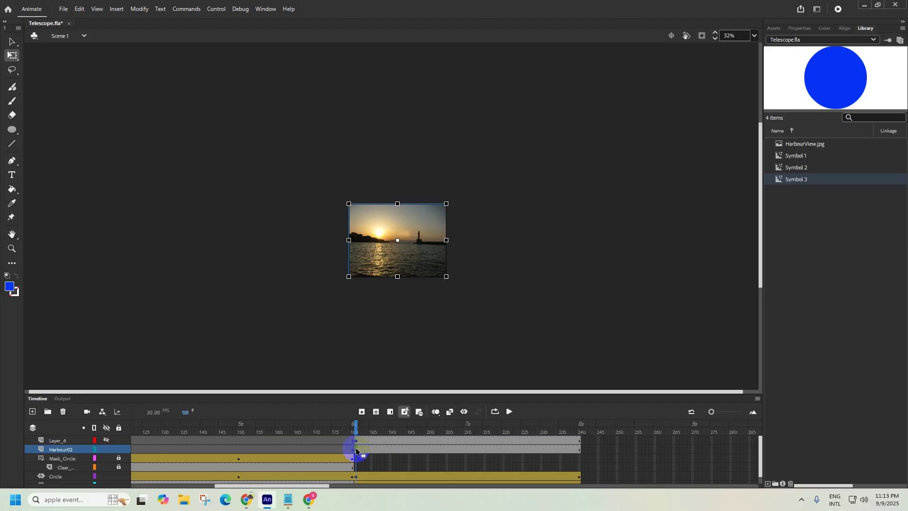
pyautogui.rightClick(357, 451)
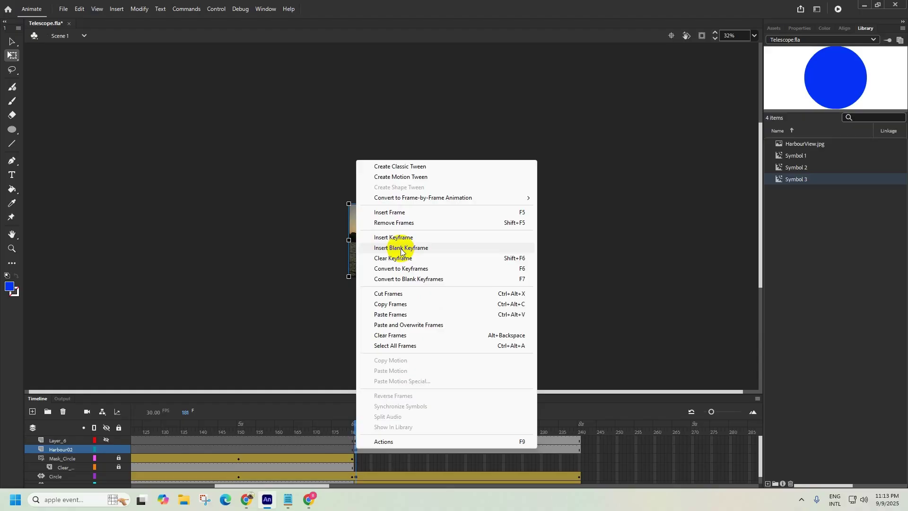
pyautogui.click(399, 178)
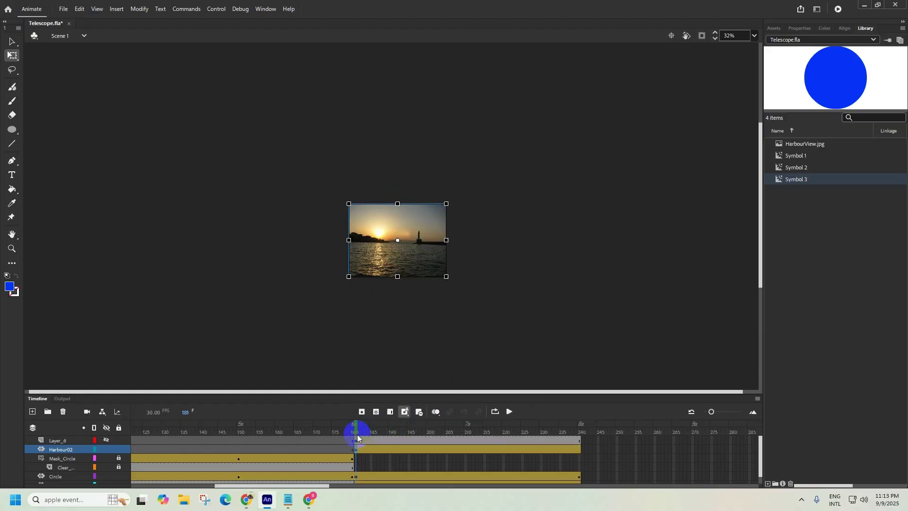
# Step: At frame 240, enlarge the Harbour02 image to about three times the stage width and move it over the blurred background
pyautogui.moveTo(356, 429); pyautogui.dragTo(579, 420)
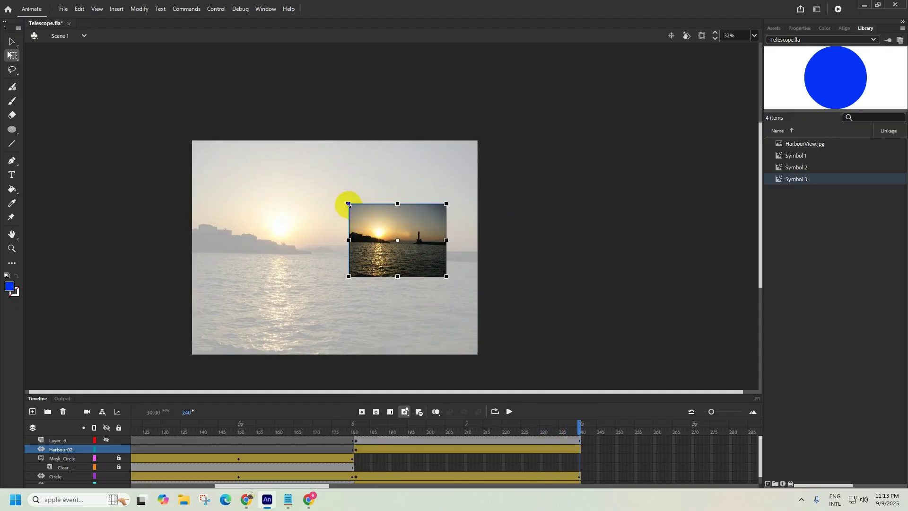
pyautogui.moveTo(349, 204); pyautogui.dragTo(259, 180)
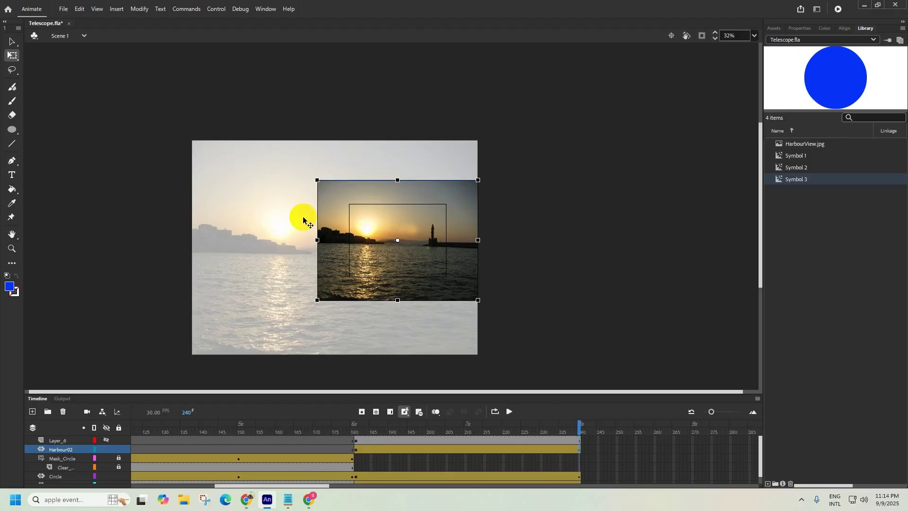
pyautogui.moveTo(317, 239); pyautogui.dragTo(296, 238)
pyautogui.hotkey('ctrl', 'z')
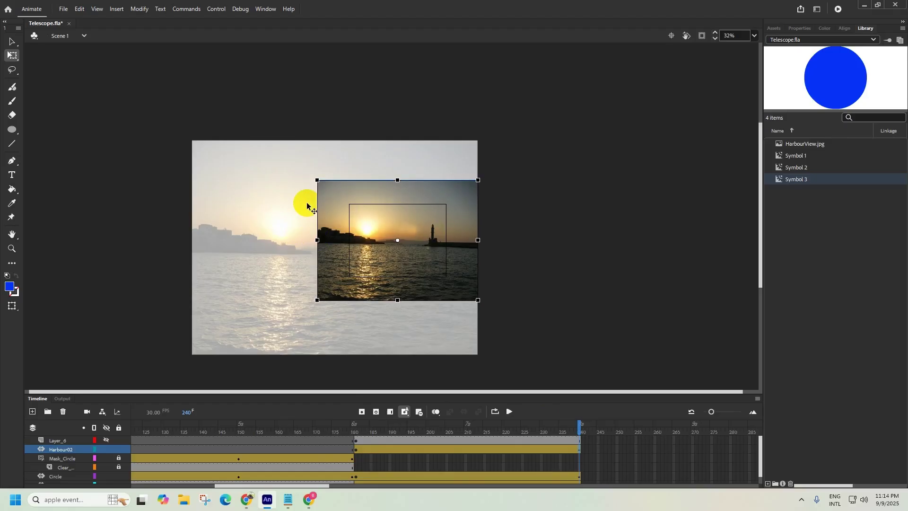
pyautogui.moveTo(309, 179); pyautogui.dragTo(227, 142)
pyautogui.moveTo(286, 166); pyautogui.dragTo(217, 174)
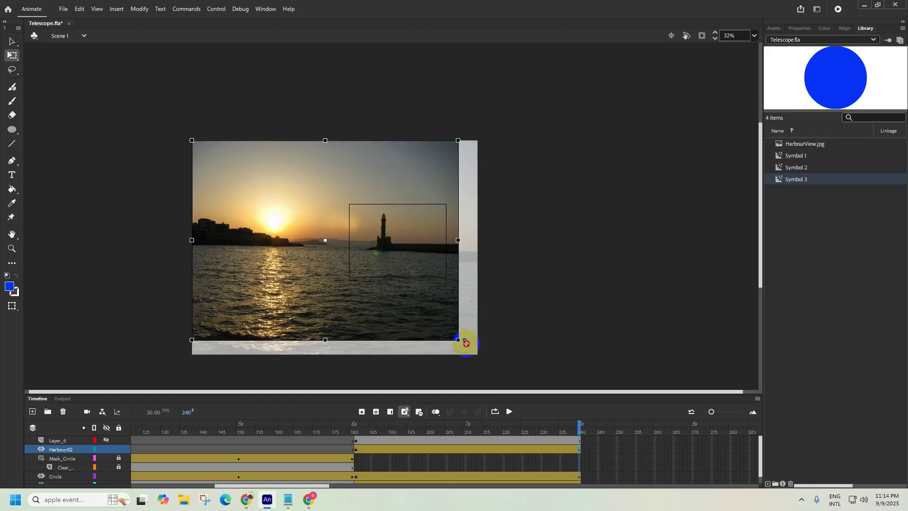
pyautogui.moveTo(458, 340); pyautogui.dragTo(477, 353)
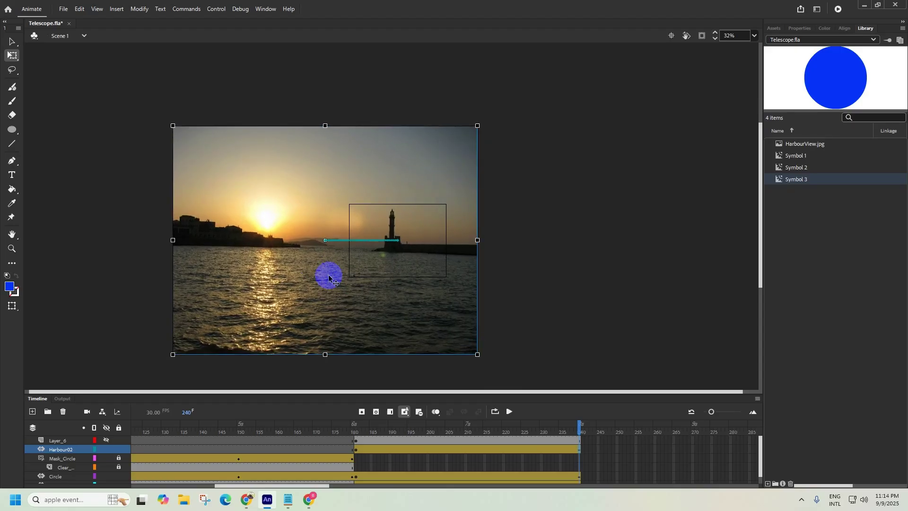
# Step: Try to match the Harbour02 image to the blurred background at frame 240 by repeatedly shifting and shrinking it
pyautogui.moveTo(328, 274)
pyautogui.mouseDown()
pyautogui.moveTo(312, 262)
pyautogui.moveTo(429, 262)
pyautogui.moveTo(400, 246)
pyautogui.moveTo(300, 272)
pyautogui.moveTo(336, 274)
pyautogui.mouseUp()
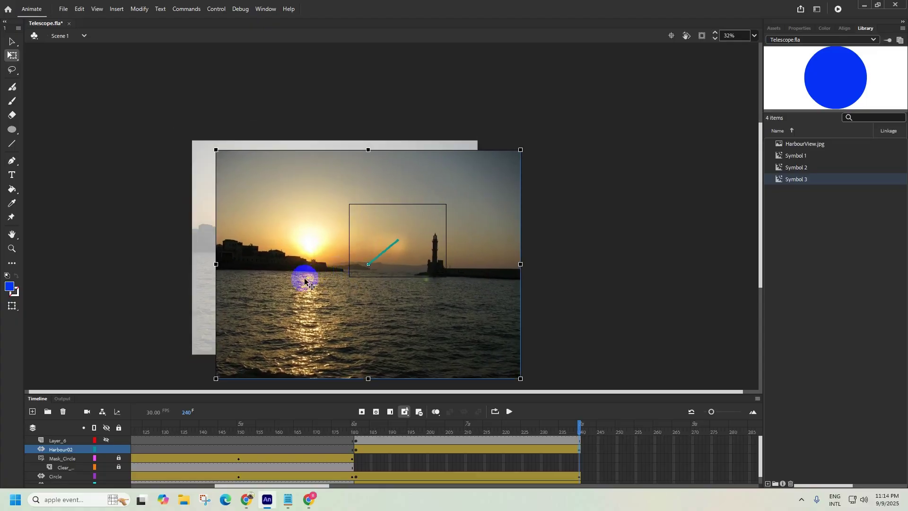
pyautogui.moveTo(278, 256); pyautogui.dragTo(259, 244)
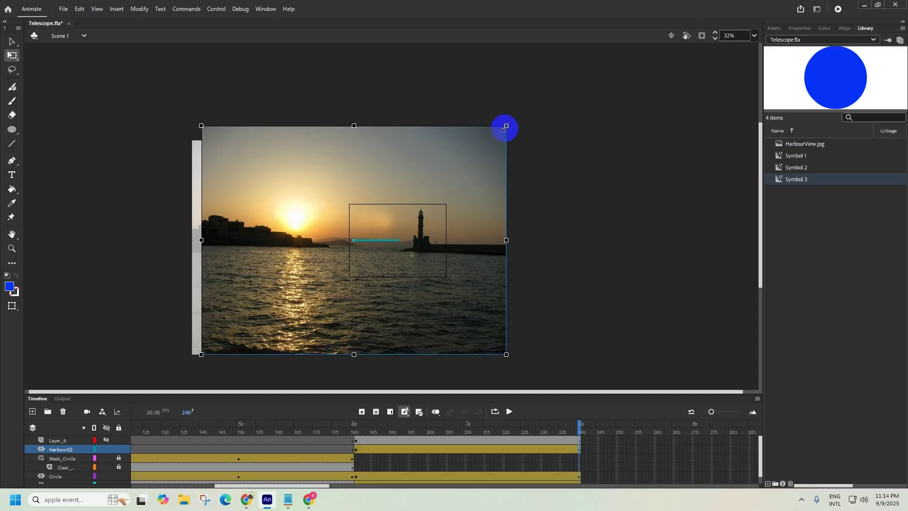
pyautogui.moveTo(505, 128); pyautogui.dragTo(499, 133)
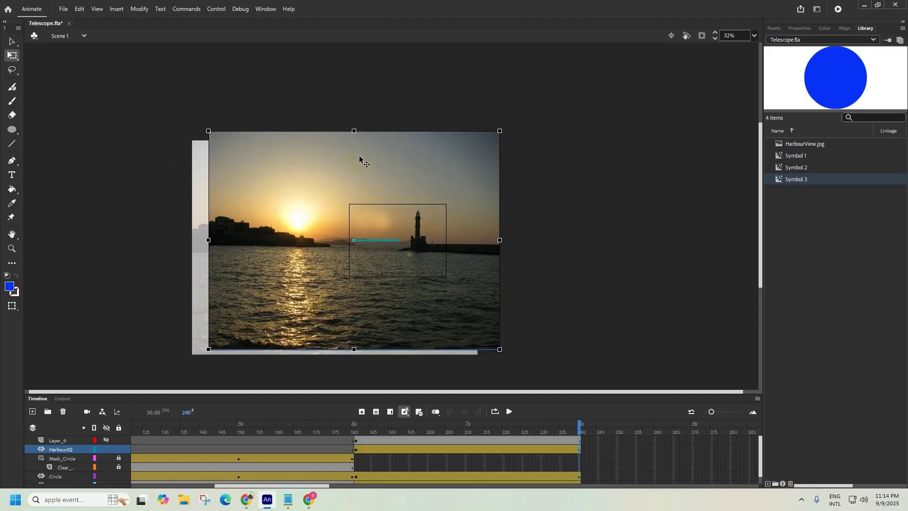
pyautogui.moveTo(272, 159); pyautogui.dragTo(266, 170)
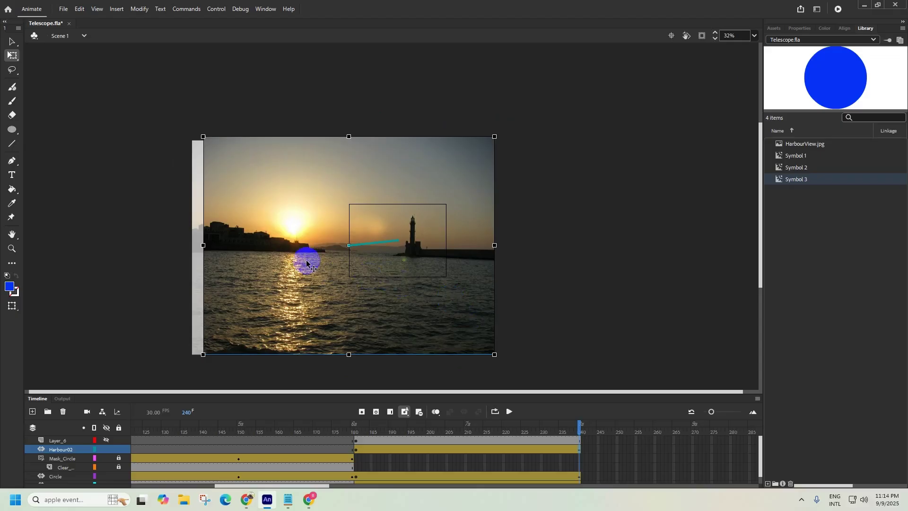
pyautogui.moveTo(280, 241); pyautogui.dragTo(273, 243)
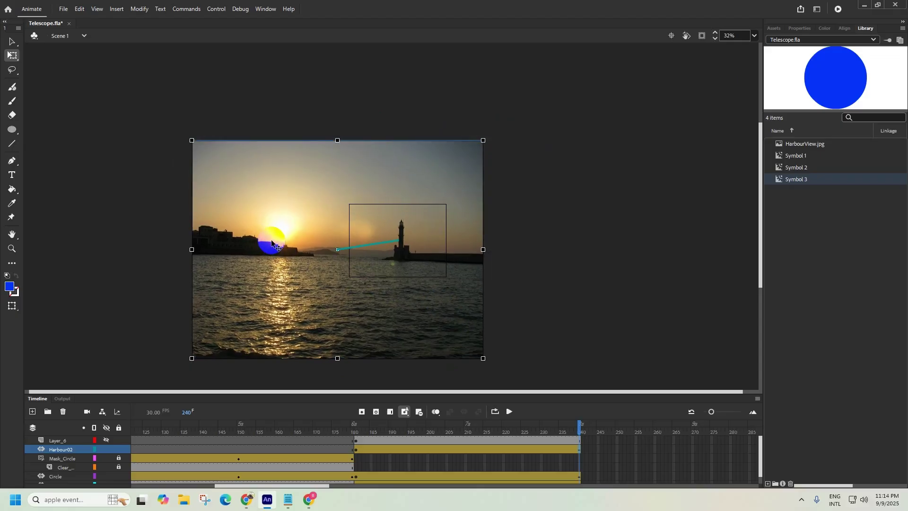
pyautogui.moveTo(492, 353); pyautogui.dragTo(468, 345)
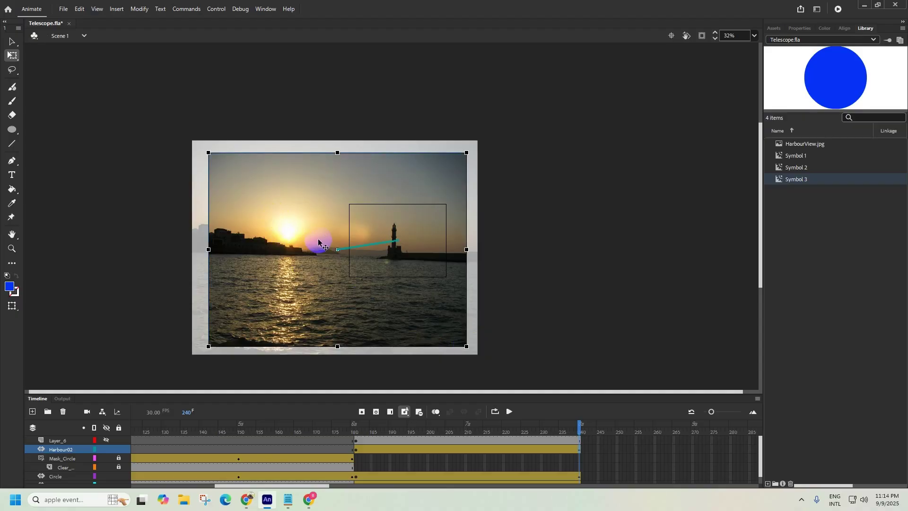
pyautogui.moveTo(209, 153); pyautogui.dragTo(191, 153)
pyautogui.moveTo(197, 250); pyautogui.dragTo(208, 249)
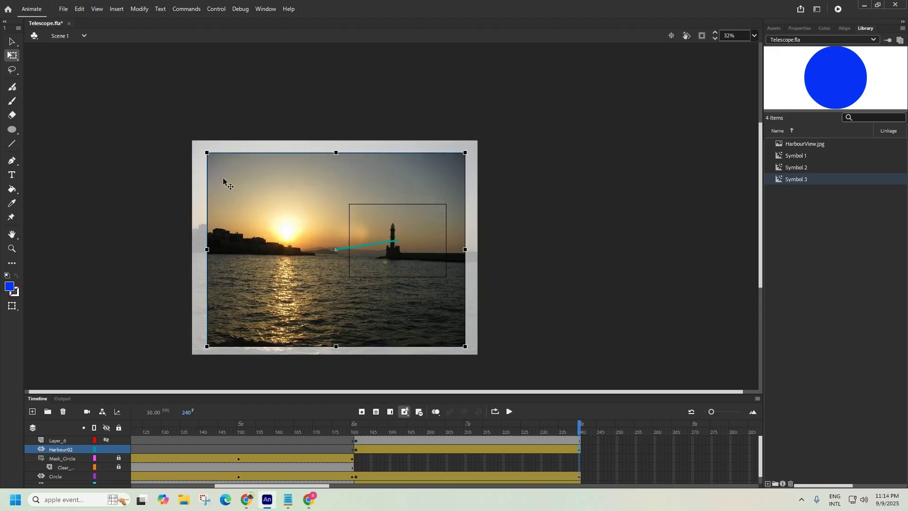
# Step: Align the Harbour02 image's upper-left corner with the blurred background's and scale it from the opposite corner to cover the background exactly
pyautogui.moveTo(224, 180); pyautogui.dragTo(204, 168)
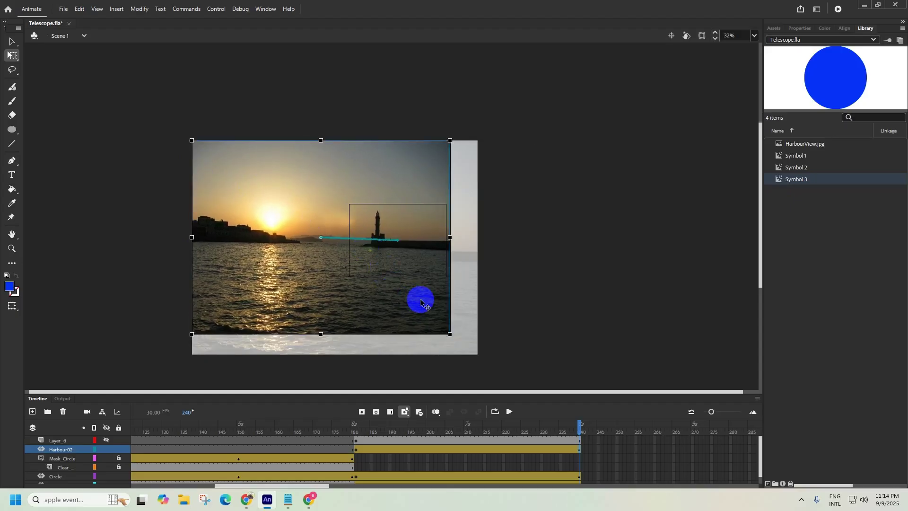
pyautogui.click(450, 334)
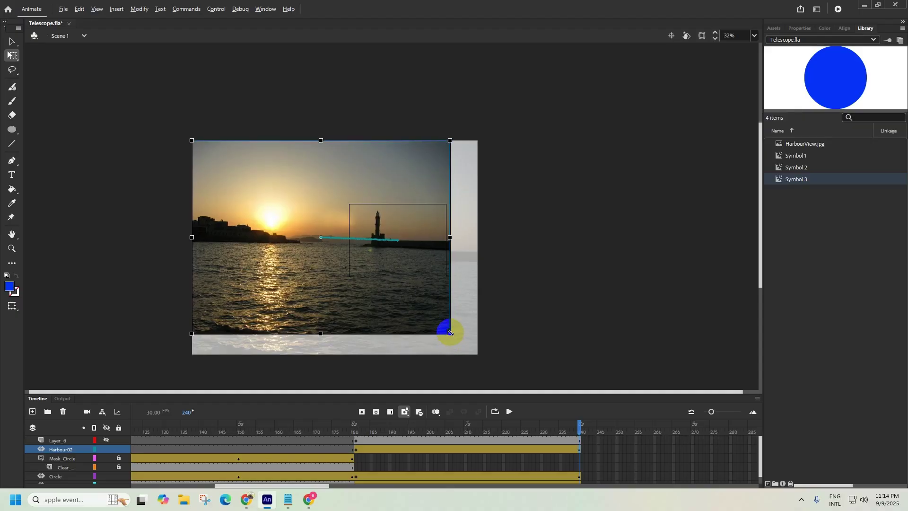
pyautogui.moveTo(450, 333); pyautogui.dragTo(478, 354)
pyautogui.hotkey('ctrl', 'z')
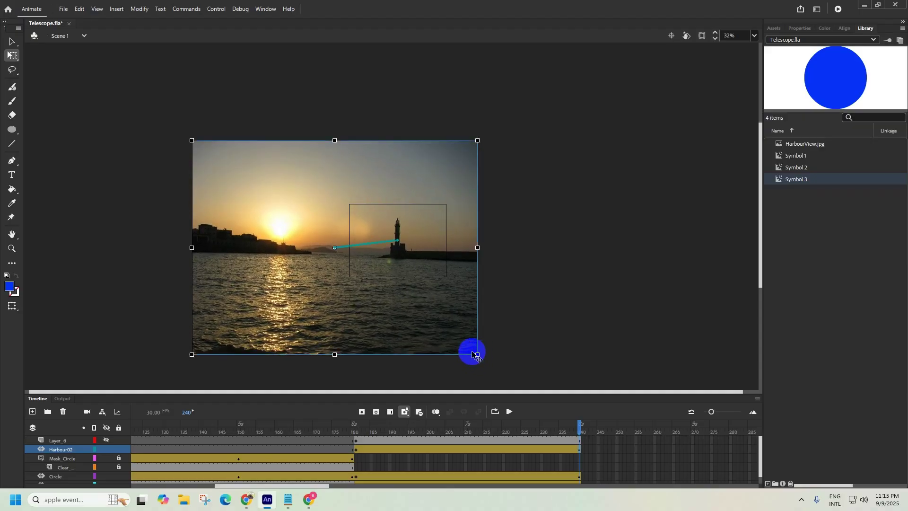
pyautogui.click(172, 265)
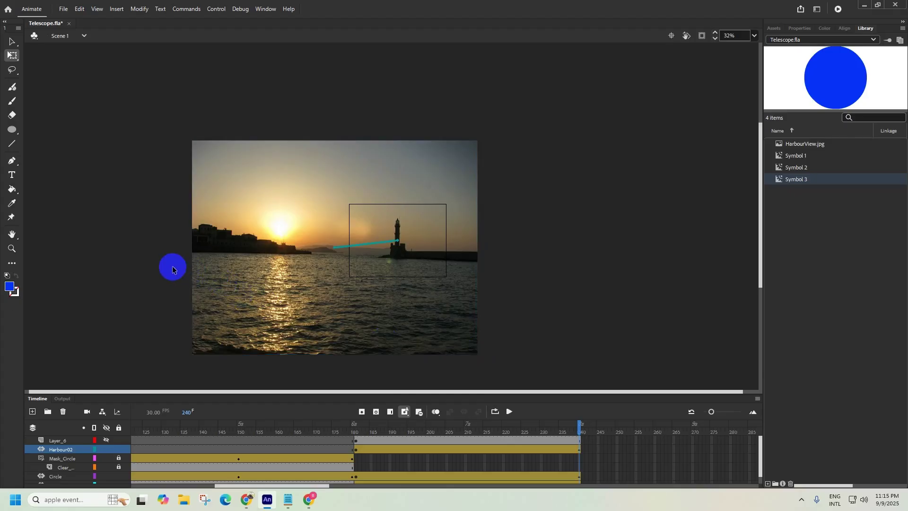
pyautogui.moveTo(228, 202)
pyautogui.mouseDown()
pyautogui.moveTo(274, 235)
pyautogui.moveTo(237, 212)
pyautogui.mouseUp()
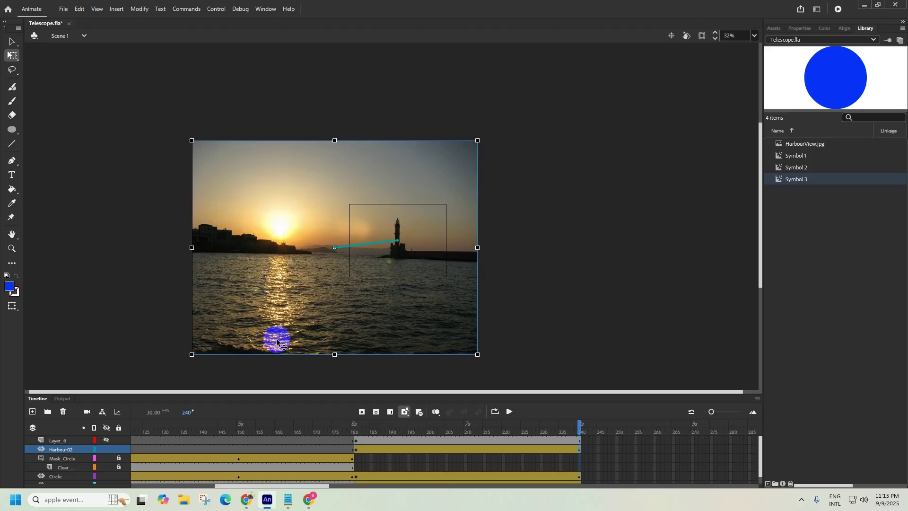
# Step: Return to frame 181 and make Layer_6 with the blue circle visible
pyautogui.moveTo(325, 430); pyautogui.dragTo(151, 431)
pyautogui.click(59, 441)
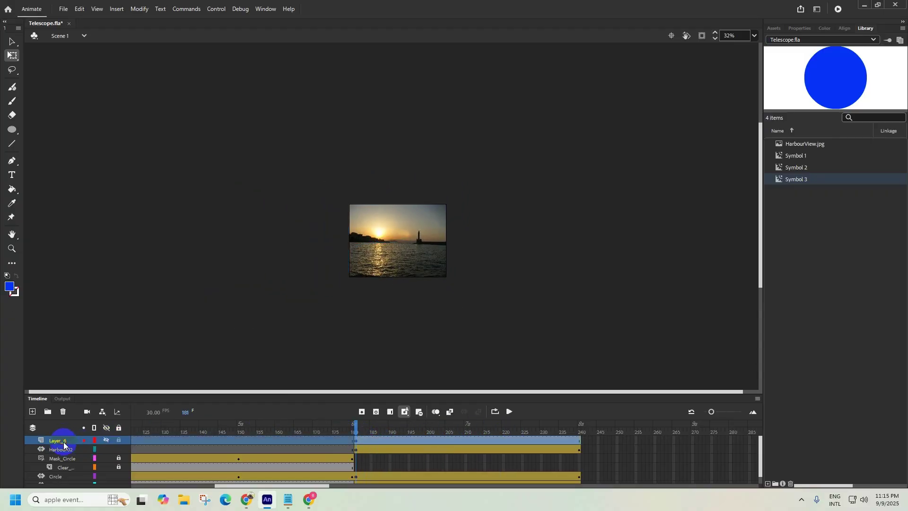
pyautogui.click(106, 441)
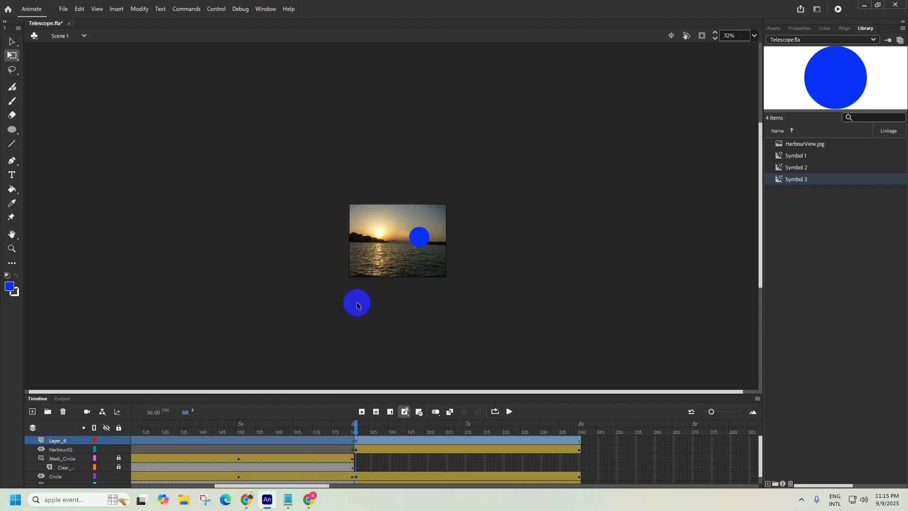
# Step: Create a motion tween for the blue circle on Layer_6 starting at frame 181
pyautogui.moveTo(406, 288); pyautogui.dragTo(356, 439)
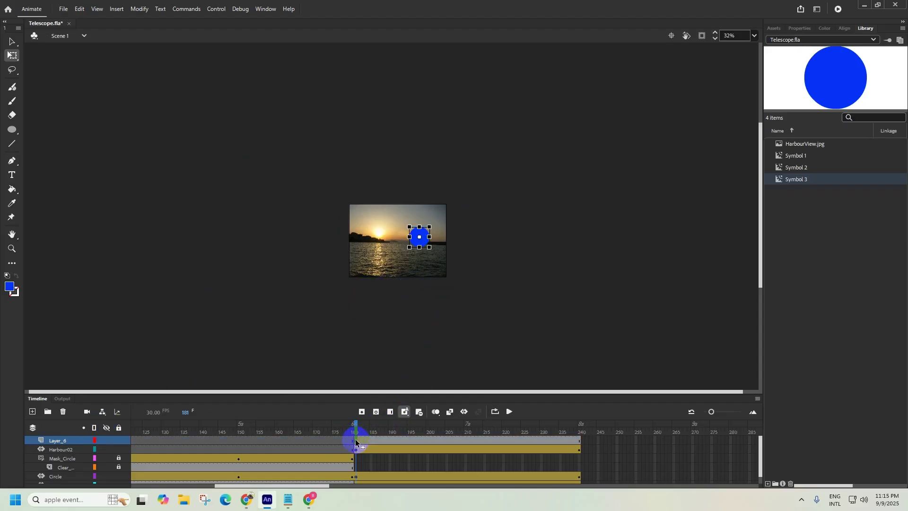
pyautogui.rightClick(356, 441)
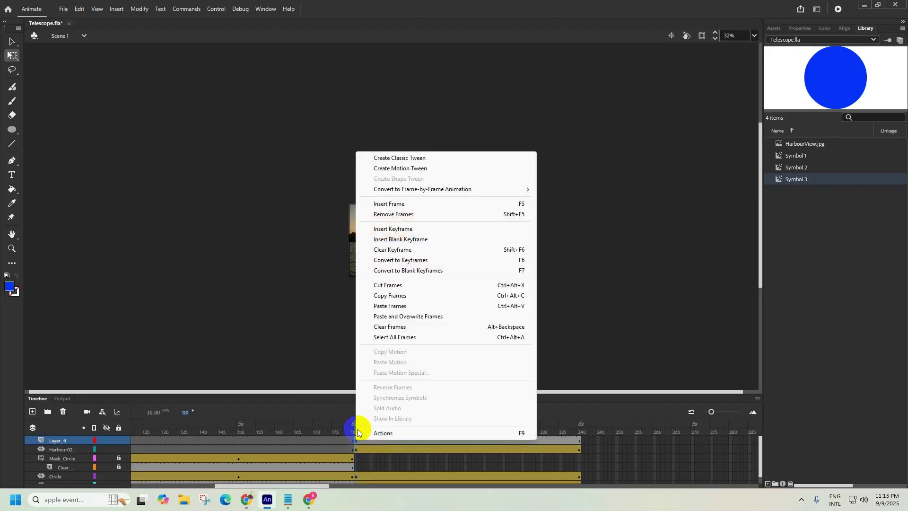
pyautogui.click(402, 170)
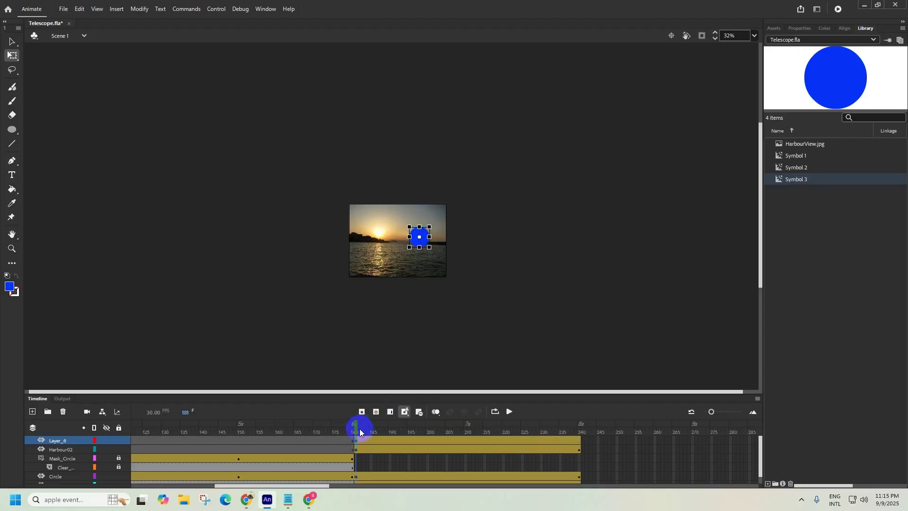
# Step: At frame 240, hide the Harbour02 layer, then move and enlarge the blue circle to fill the inside of the black ring
pyautogui.moveTo(356, 433); pyautogui.dragTo(581, 436)
pyautogui.click(417, 236)
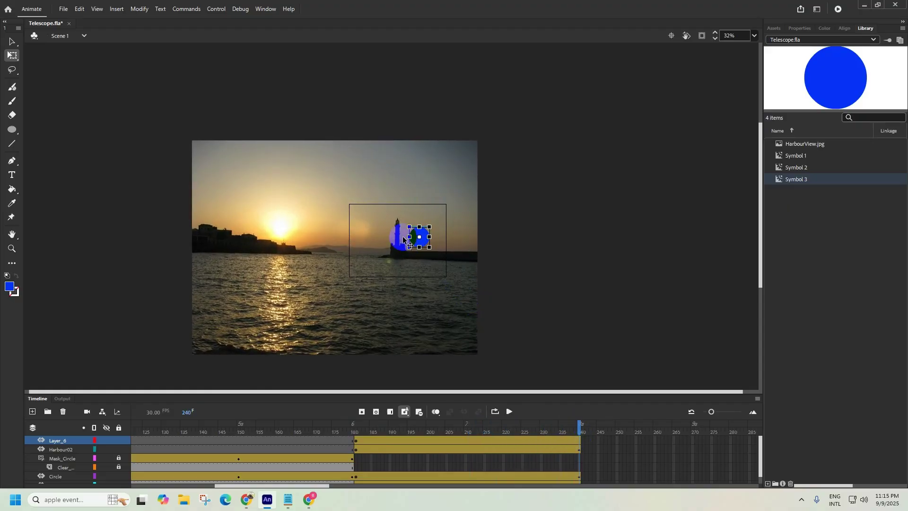
pyautogui.scroll(4, 417, 237)
pyautogui.scroll(-3, 441, 233)
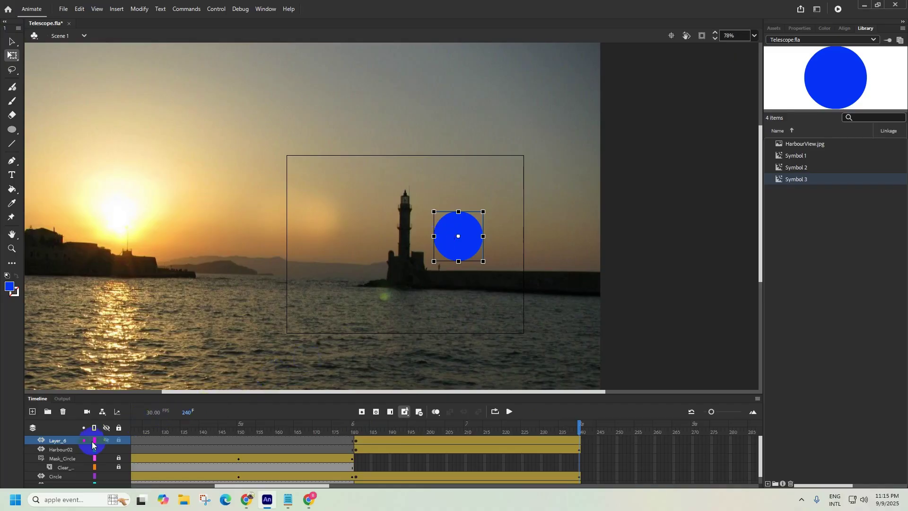
pyautogui.scroll(-1, 105, 442)
pyautogui.scroll(1, 108, 449)
pyautogui.click(106, 450)
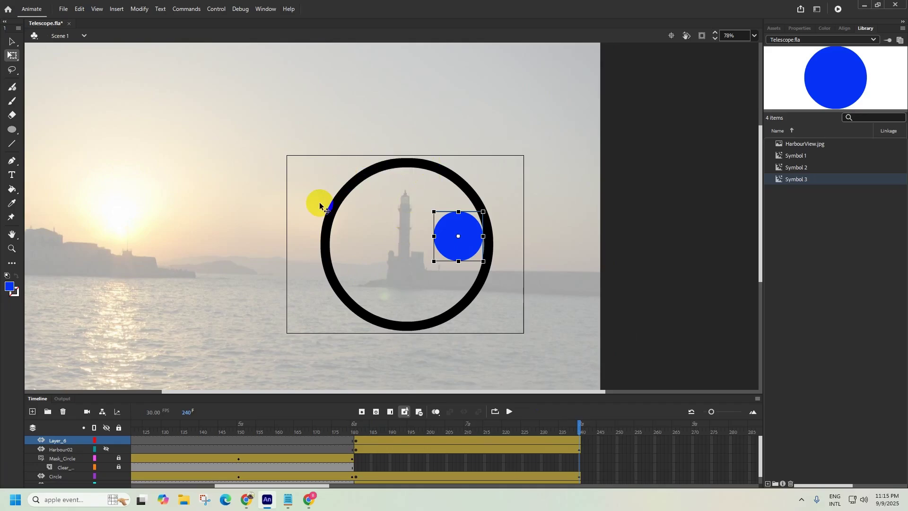
pyautogui.moveTo(450, 243); pyautogui.dragTo(449, 297)
pyautogui.moveTo(393, 260); pyautogui.dragTo(424, 296)
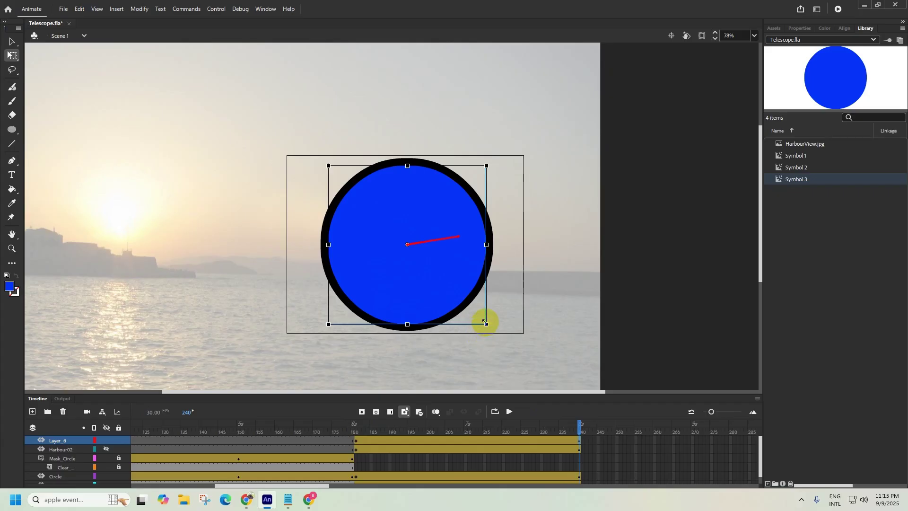
pyautogui.moveTo(487, 326); pyautogui.dragTo(486, 324)
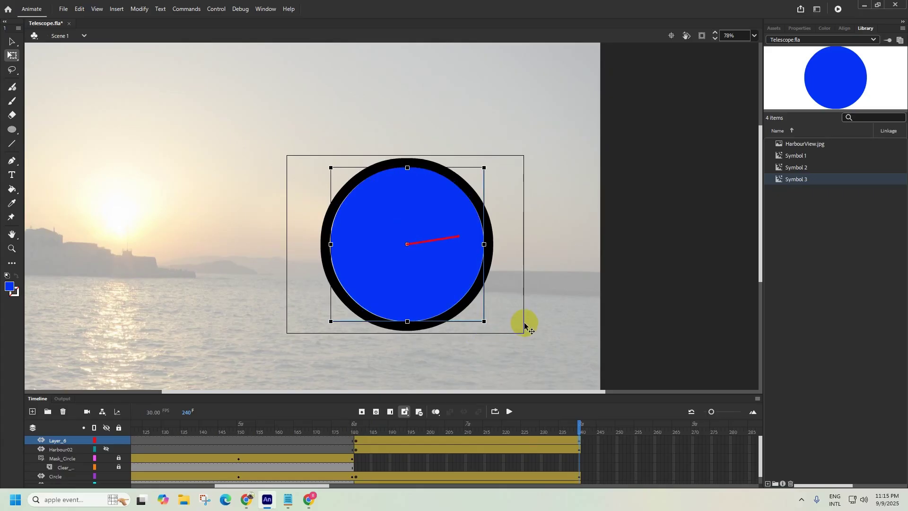
# Step: Fine-tune the blue circle's position and width at frame 240 to close the gap along the ring's inner edge
pyautogui.press('Left')
pyautogui.press('Right')
pyautogui.press('Down')
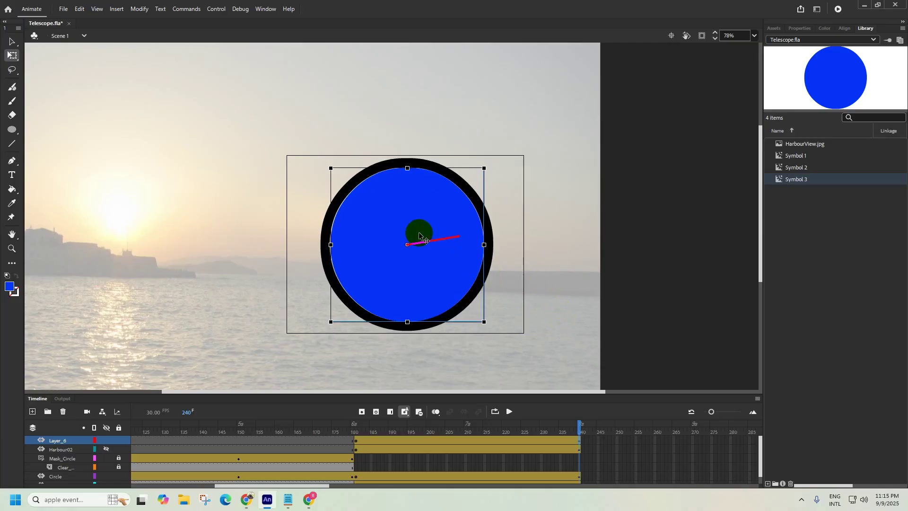
pyautogui.scroll(3, 402, 216)
pyautogui.scroll(-2, 428, 222)
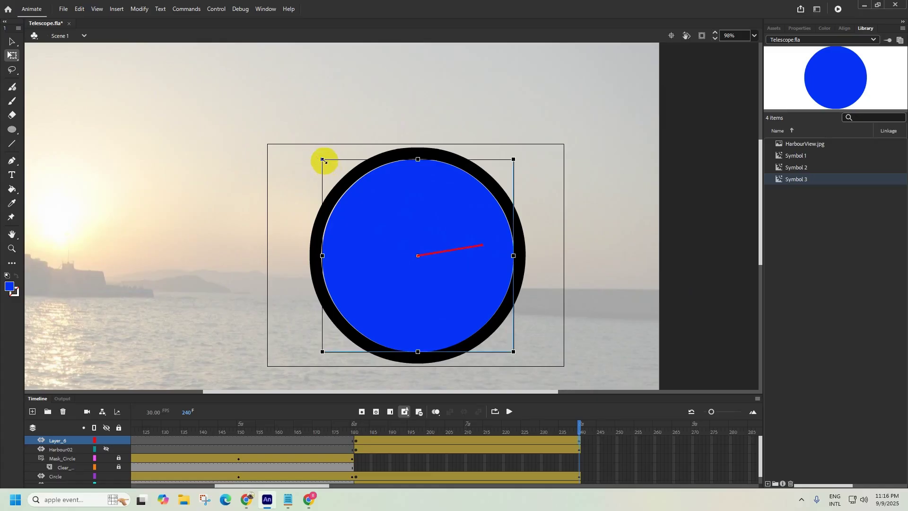
pyautogui.moveTo(324, 160); pyautogui.dragTo(322, 159)
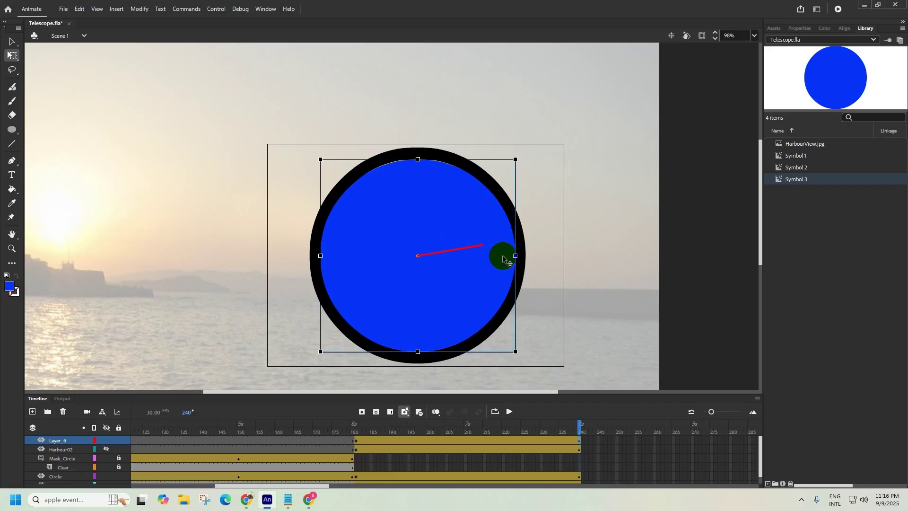
# Step: Rename Layer_6 as Mask02
pyautogui.scroll(-5, 484, 298)
pyautogui.scroll(-2, 486, 296)
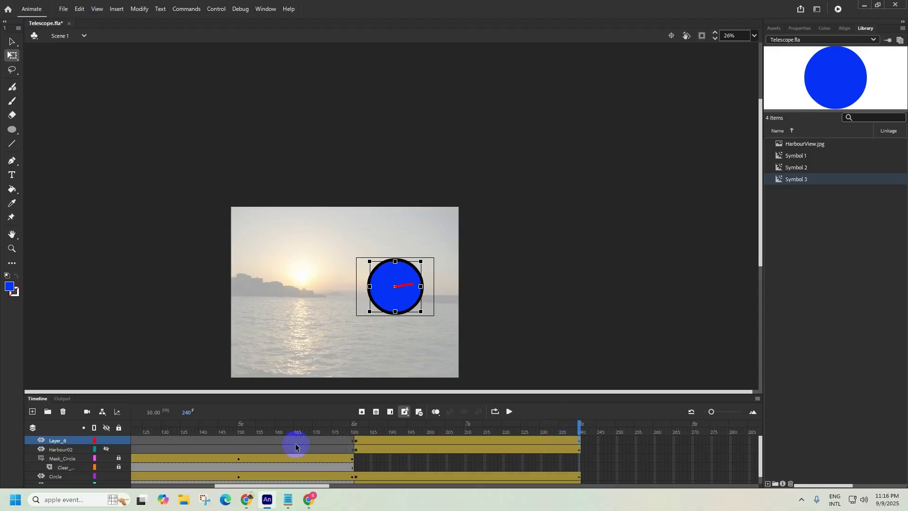
pyautogui.doubleClick(61, 441)
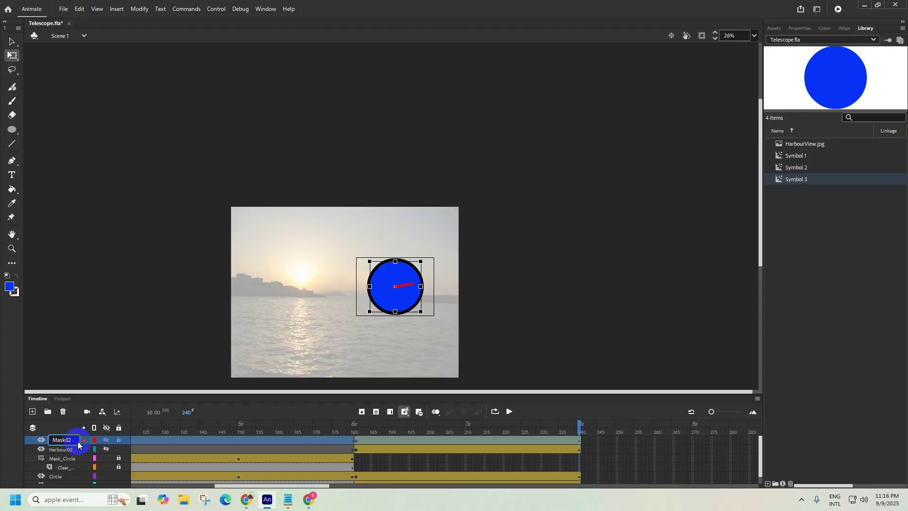
pyautogui.moveTo(74, 439); pyautogui.dragTo(264, 451)
# Step: Return to frame 181, turn Mask02 into a mask for the Harbour02 layer and make Harbour02 visible again
pyautogui.click(357, 440)
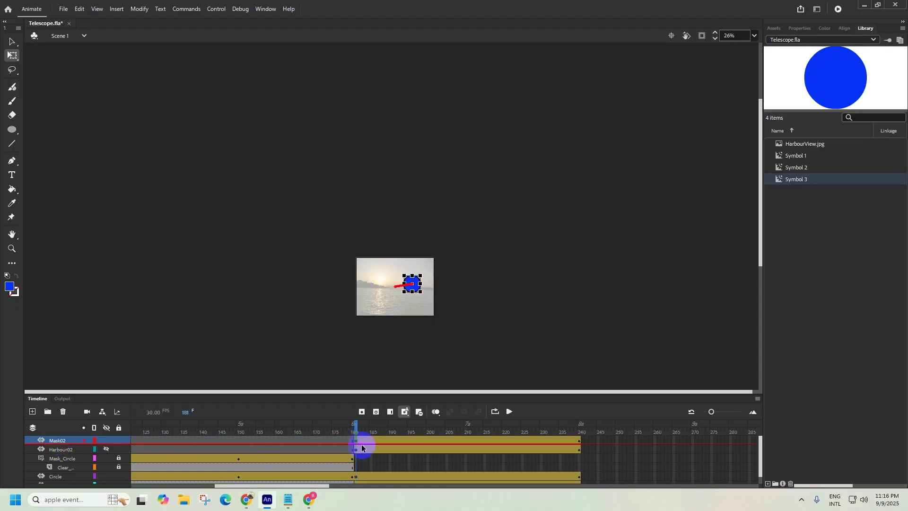
pyautogui.click(254, 429)
pyautogui.moveTo(257, 430); pyautogui.dragTo(350, 433)
pyautogui.click(81, 442)
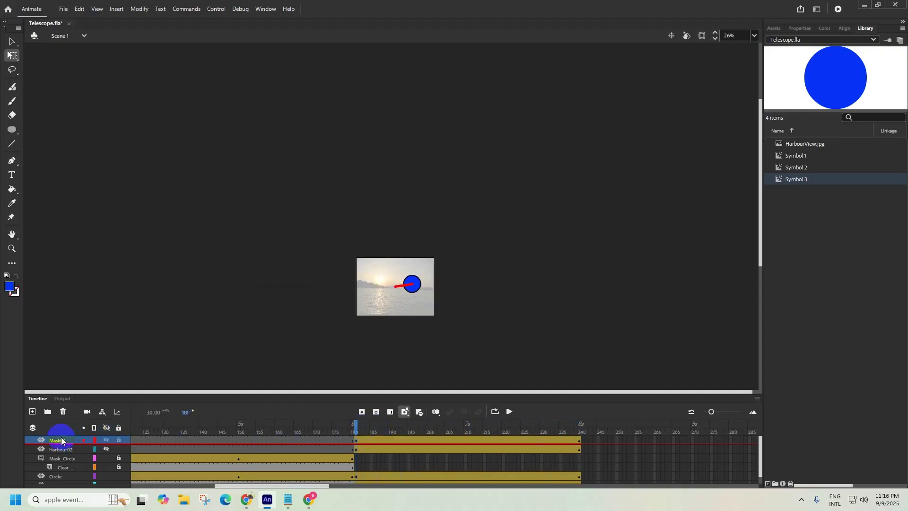
pyautogui.rightClick(61, 441)
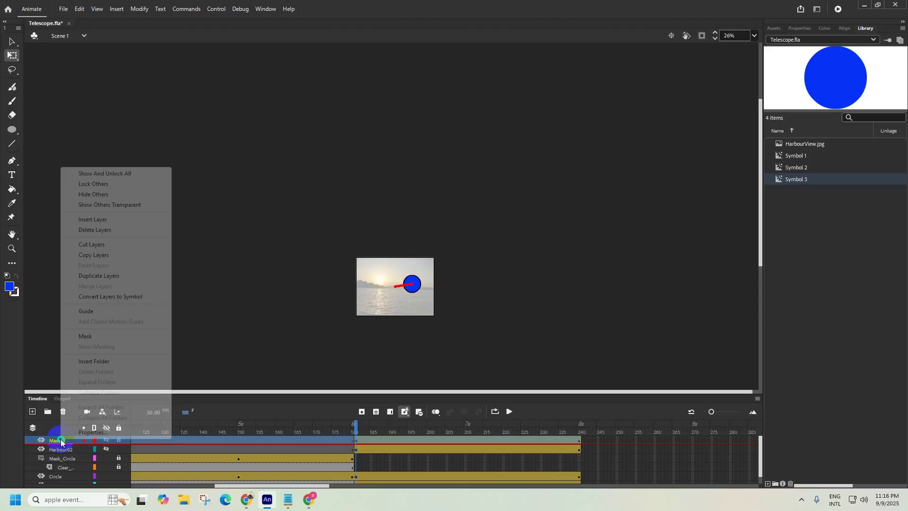
pyautogui.click(87, 337)
pyautogui.click(103, 452)
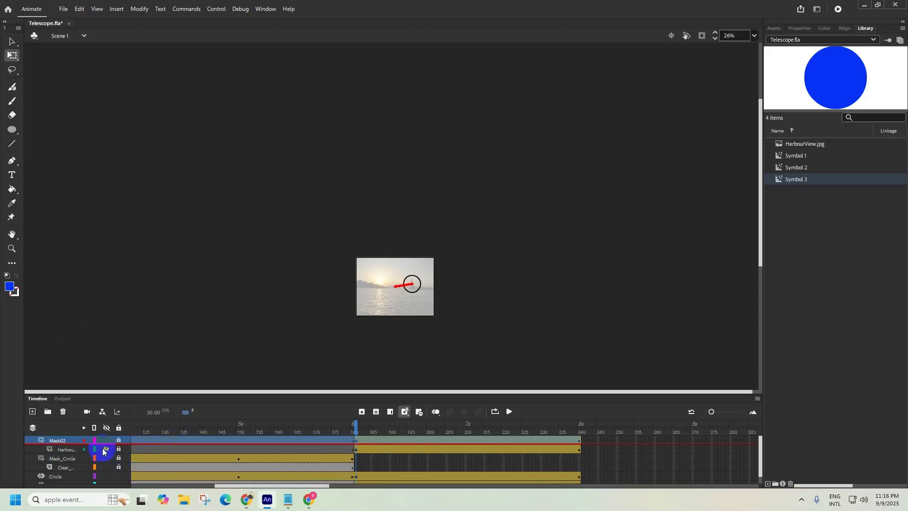
pyautogui.scroll(-1, 100, 473)
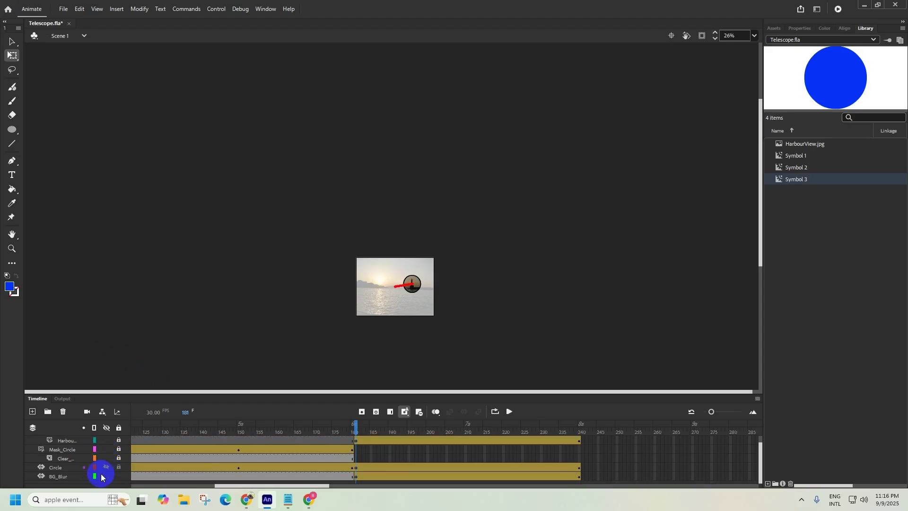
# Step: Play the animation from frame 133 to check the transition into the lighthouse zoom
pyautogui.click(345, 430)
pyautogui.scroll(3, 429, 321)
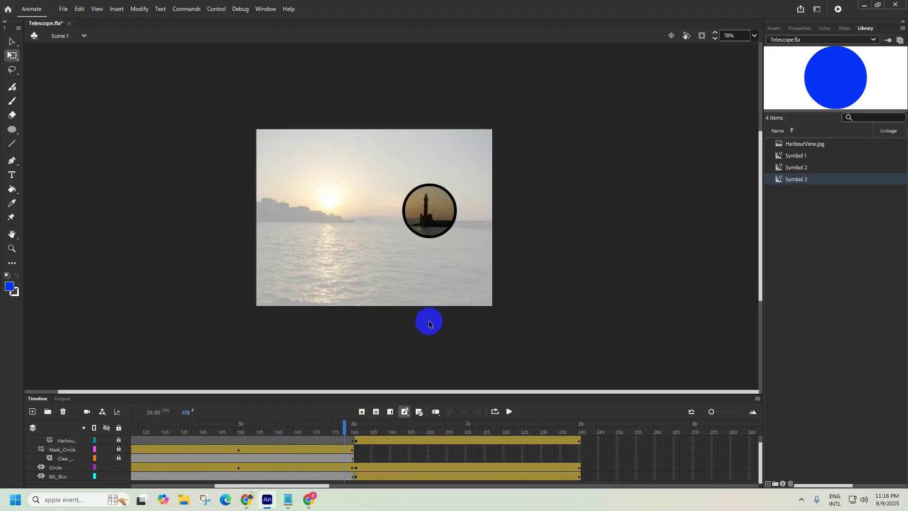
pyautogui.click(174, 431)
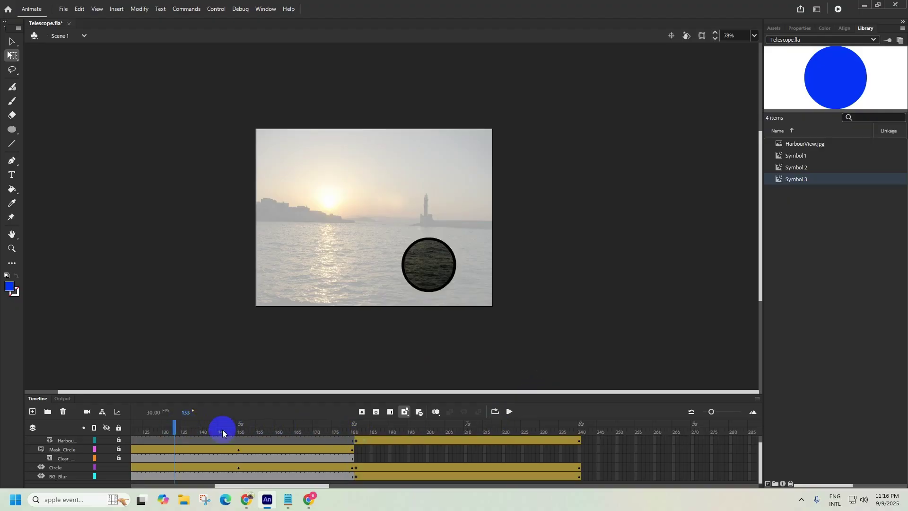
pyautogui.click(509, 412)
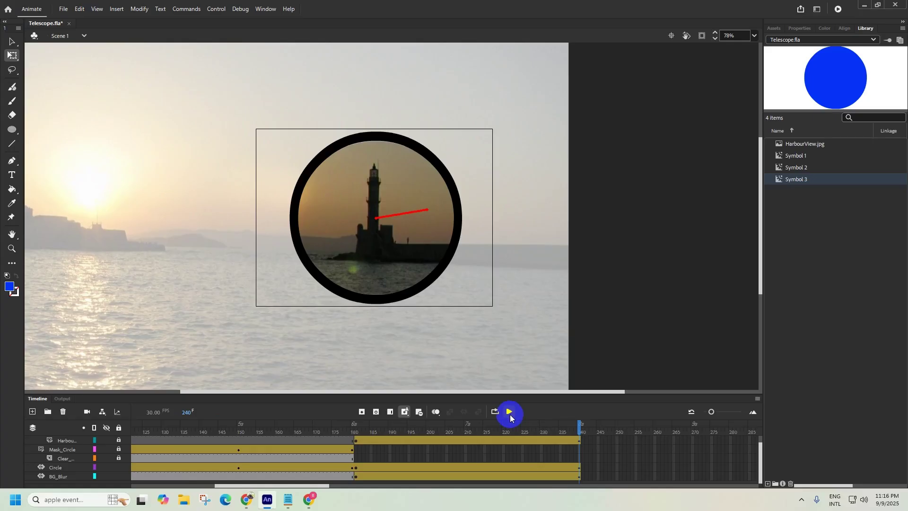
# Step: Return to frame 1 and play the whole telescope animation through to frame 240
pyautogui.moveTo(305, 486); pyautogui.dragTo(182, 490)
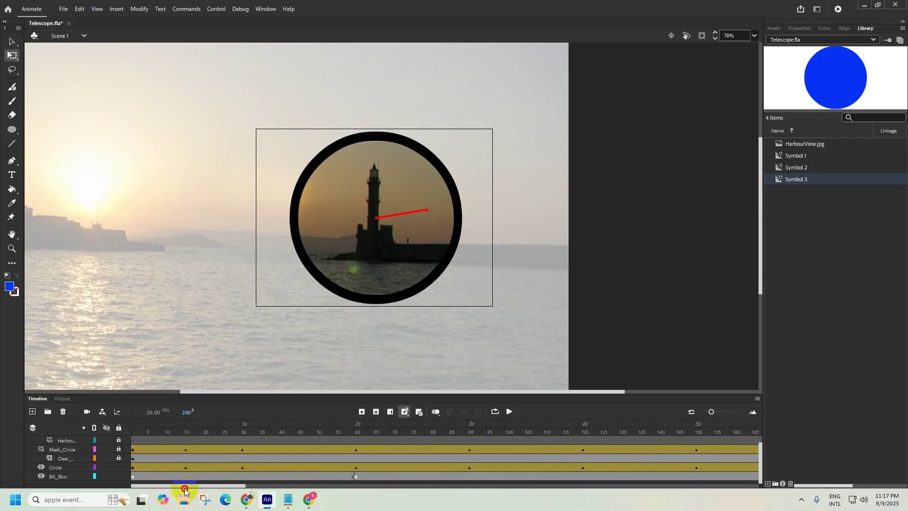
pyautogui.click(134, 429)
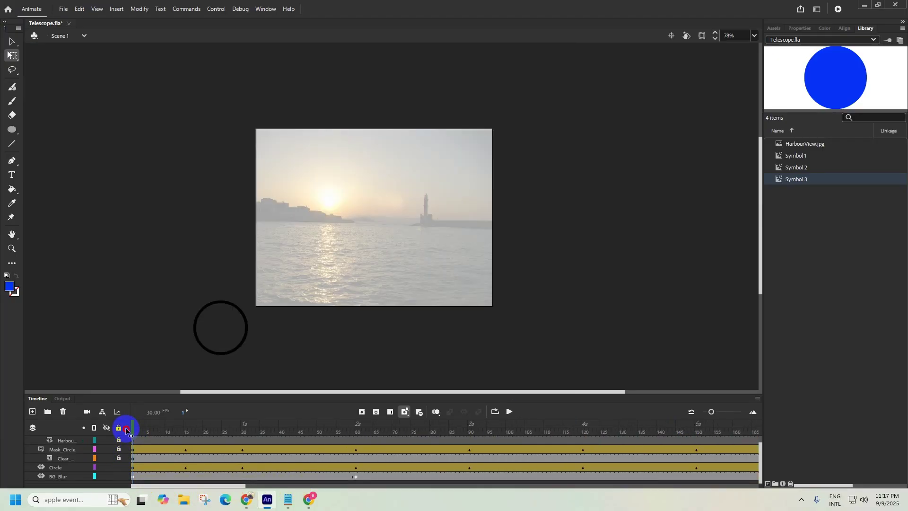
pyautogui.click(509, 419)
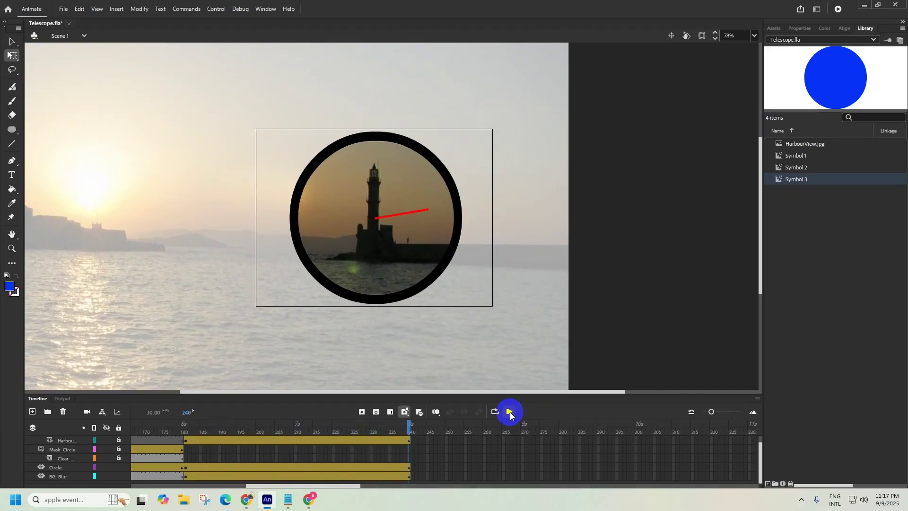
# Step: Scrub the timeline from frame 180 to frame 240 and inspect the zoom against the whole stage
pyautogui.moveTo(348, 486); pyautogui.dragTo(196, 486)
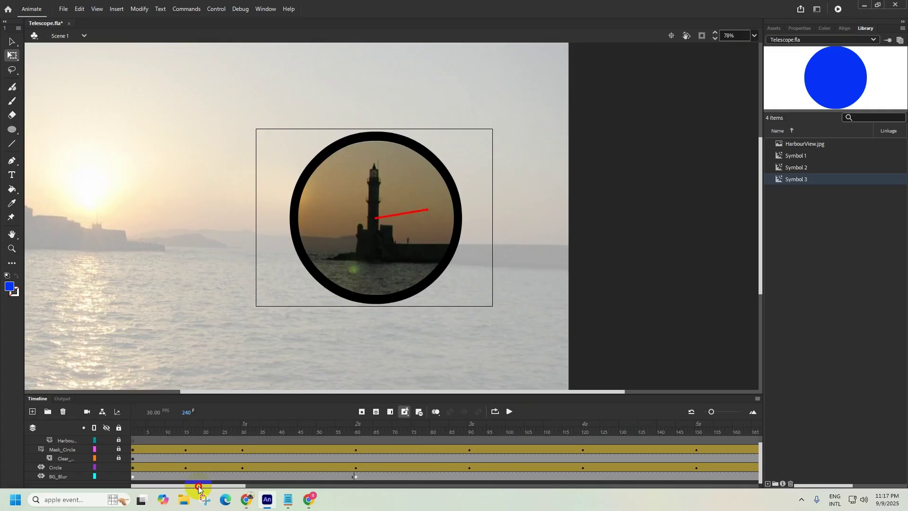
pyautogui.click(133, 426)
pyautogui.moveTo(203, 487); pyautogui.dragTo(291, 487)
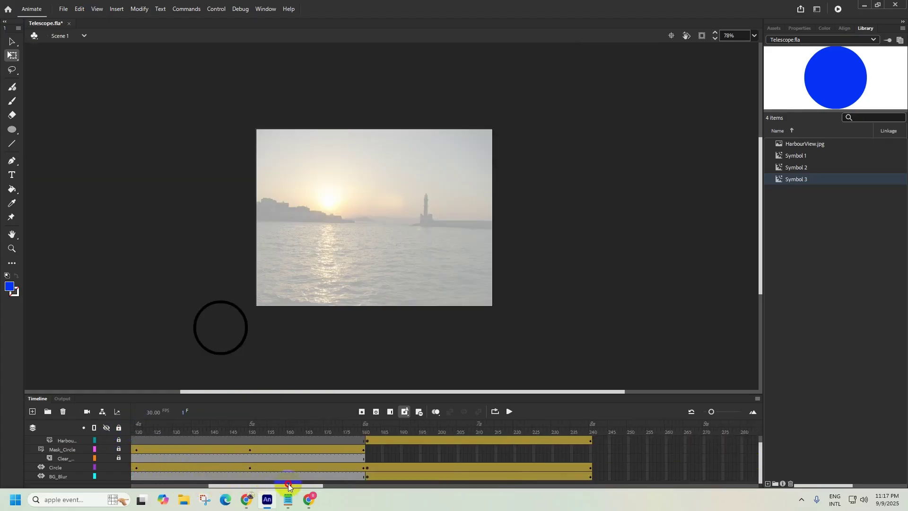
pyautogui.click(330, 428)
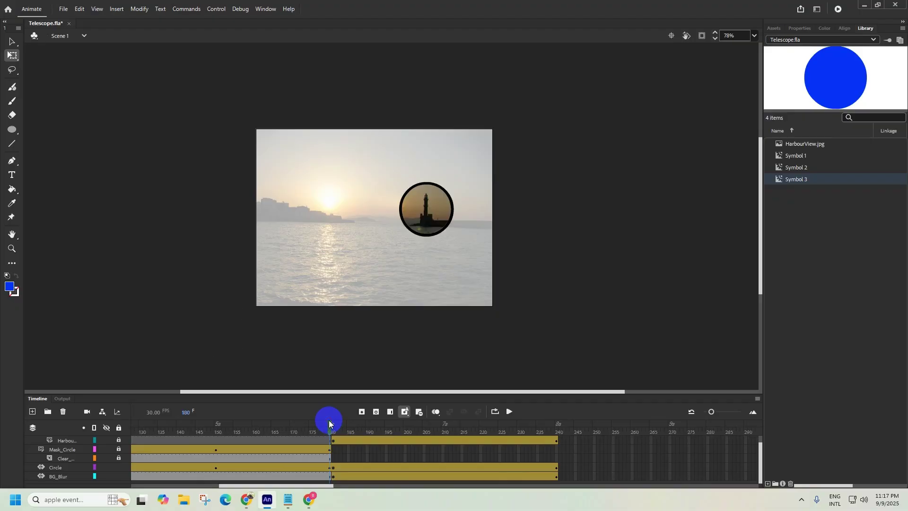
pyautogui.moveTo(333, 428); pyautogui.dragTo(557, 428)
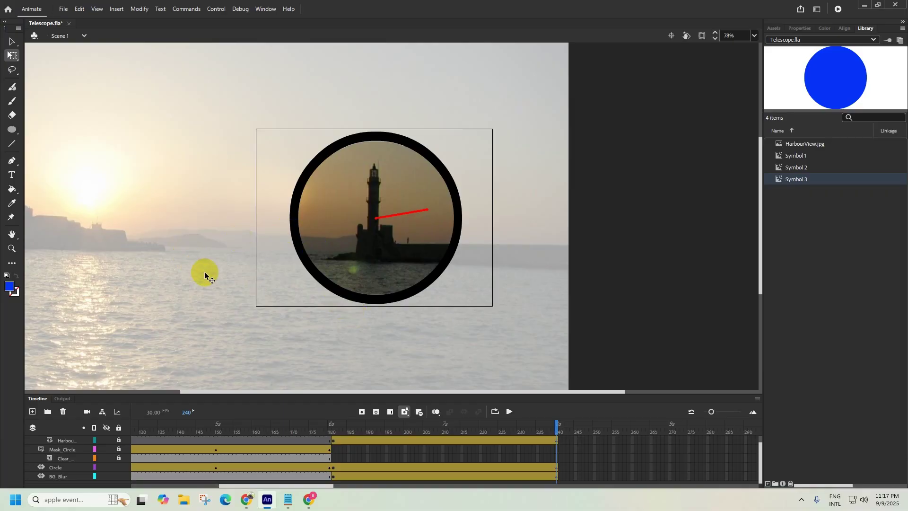
pyautogui.scroll(-5, 205, 274)
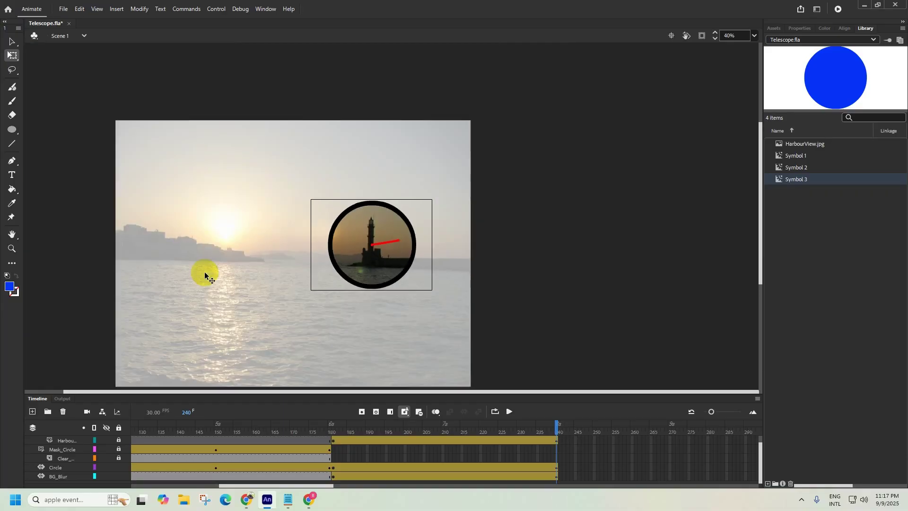
pyautogui.scroll(-1, 205, 274)
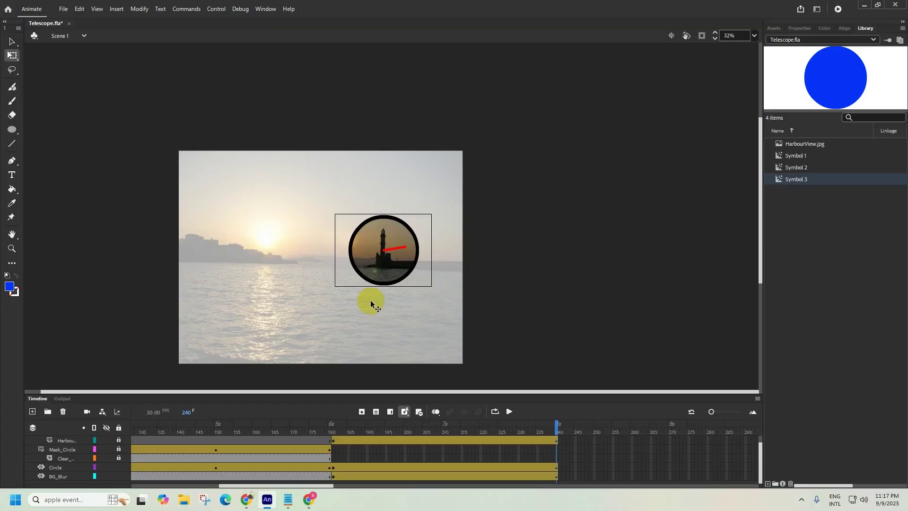
pyautogui.click(401, 296)
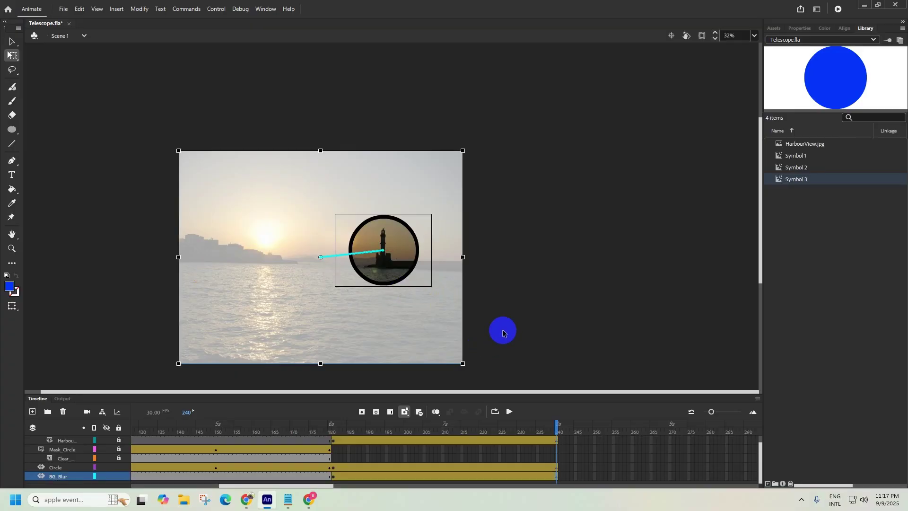
# Step: Switch to the exam paper in Chrome and read the required file format and file name for saving the animation
pyautogui.click(244, 500)
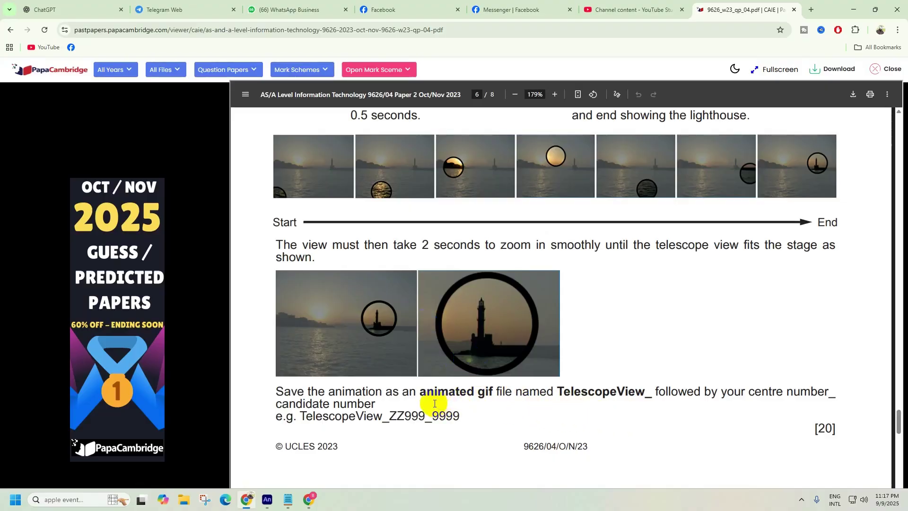
pyautogui.moveTo(428, 392); pyautogui.dragTo(562, 387)
pyautogui.moveTo(558, 391); pyautogui.dragTo(638, 391)
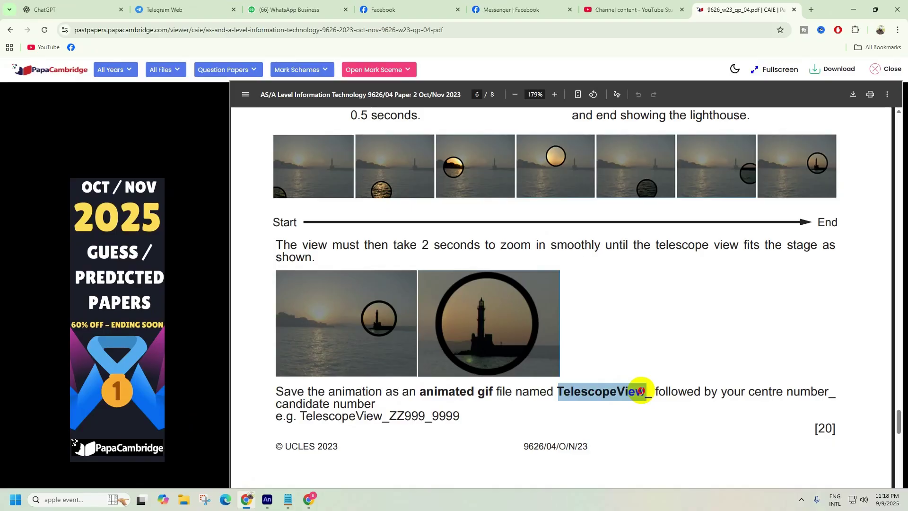
# Step: Switch to Animate and export the animation to the Desktop as an animated GIF named TelescopeView
pyautogui.click(267, 498)
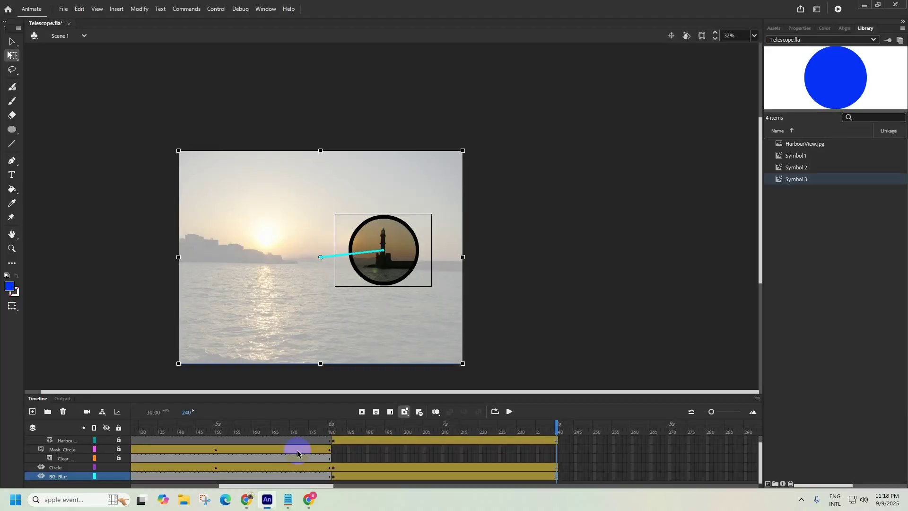
pyautogui.click(63, 8)
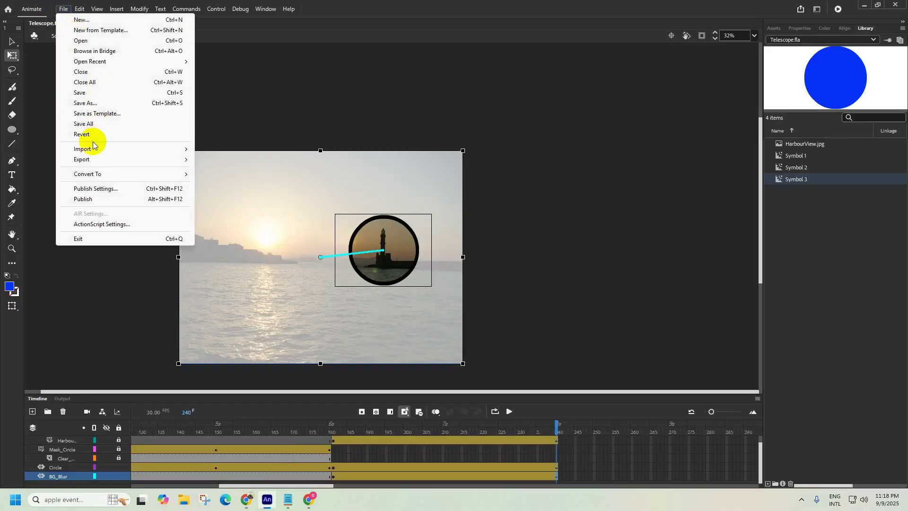
pyautogui.click(98, 160)
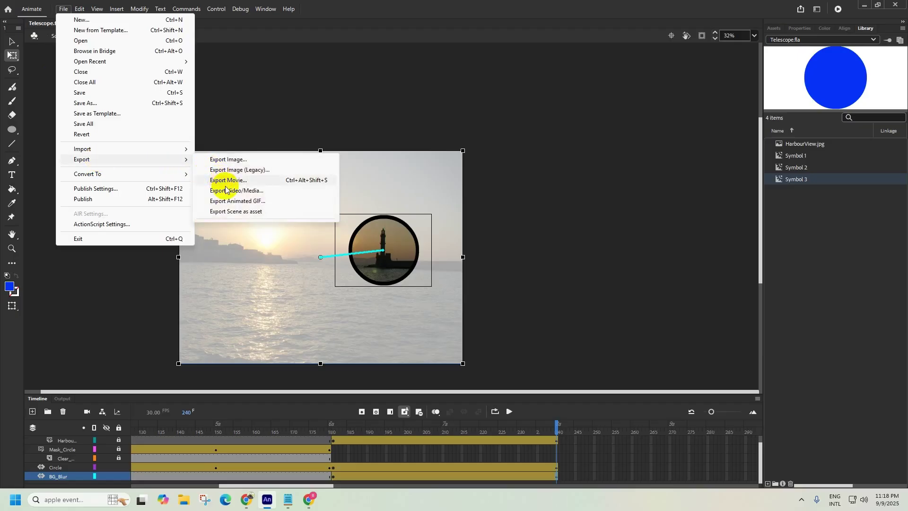
pyautogui.click(234, 202)
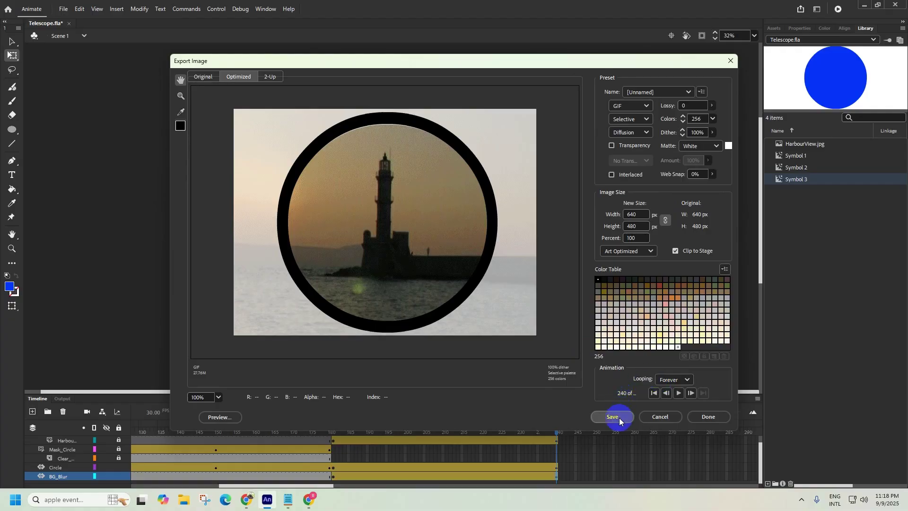
pyautogui.click(620, 419)
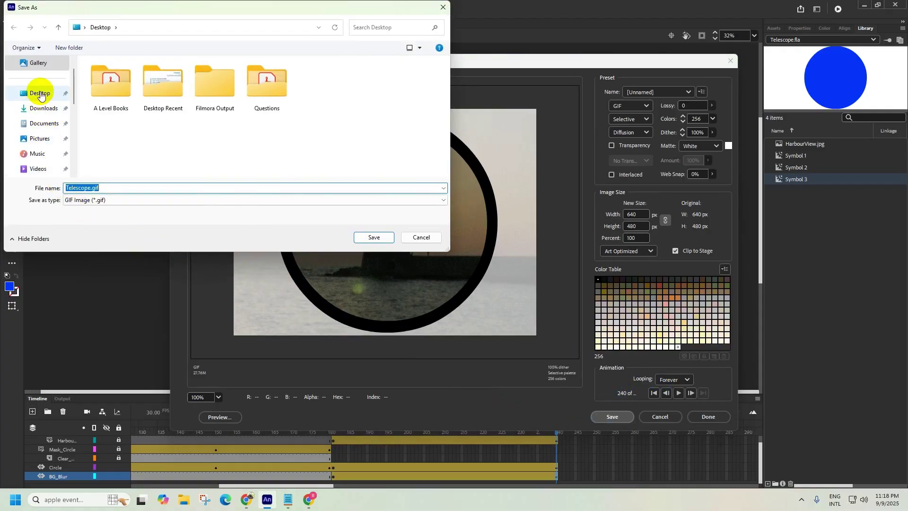
pyautogui.click(41, 93)
pyautogui.doubleClick(89, 188)
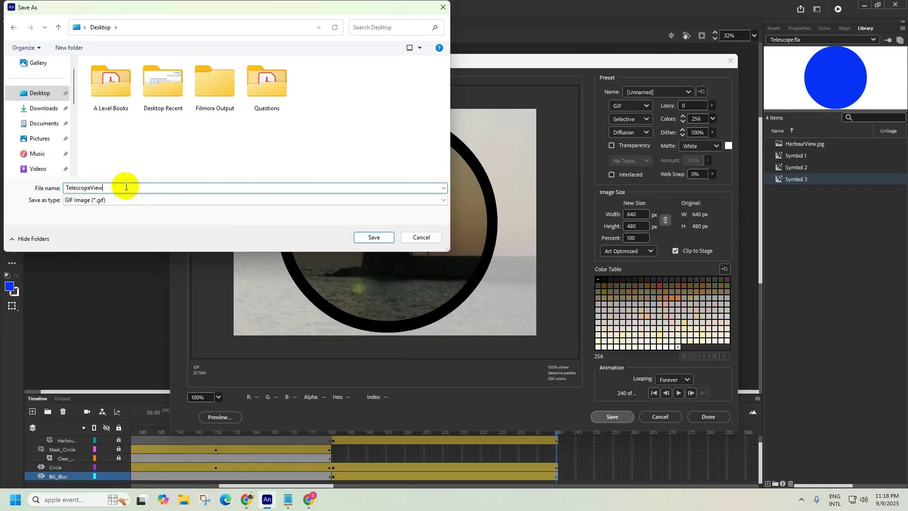
pyautogui.click(372, 238)
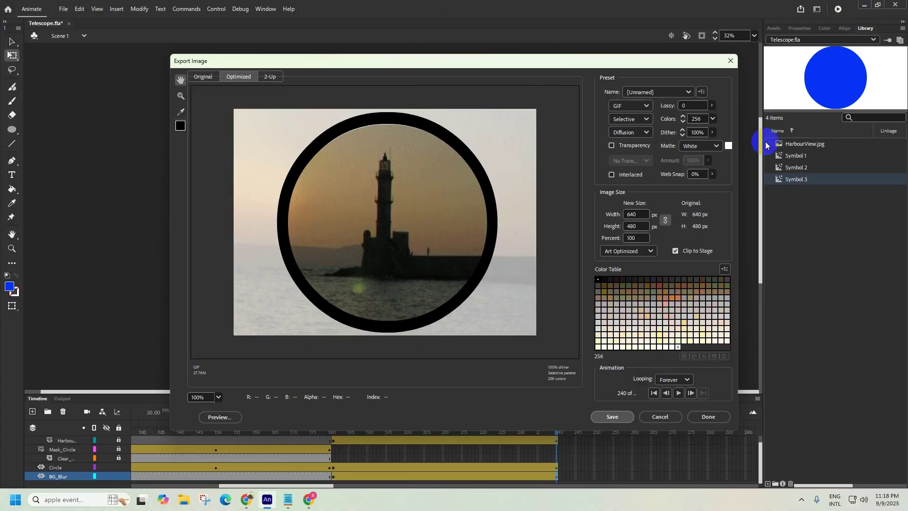
pyautogui.click(614, 418)
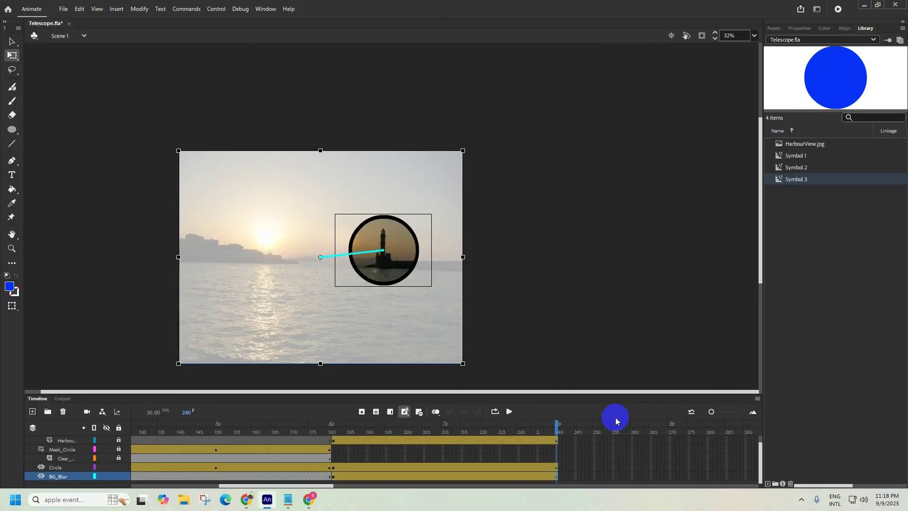
# Step: Go to the desktop, open the exported TelescopeView GIF full-window and watch how it plays, then close it
pyautogui.click(864, 5)
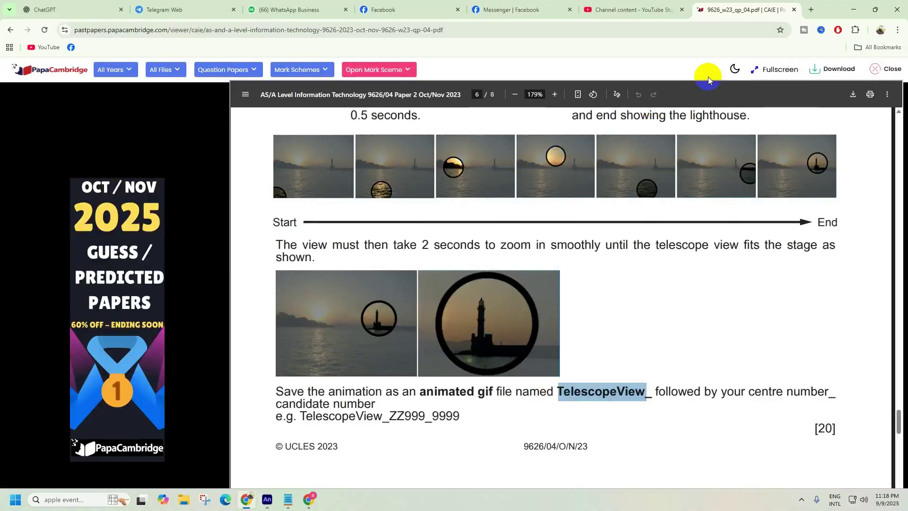
pyautogui.click(854, 9)
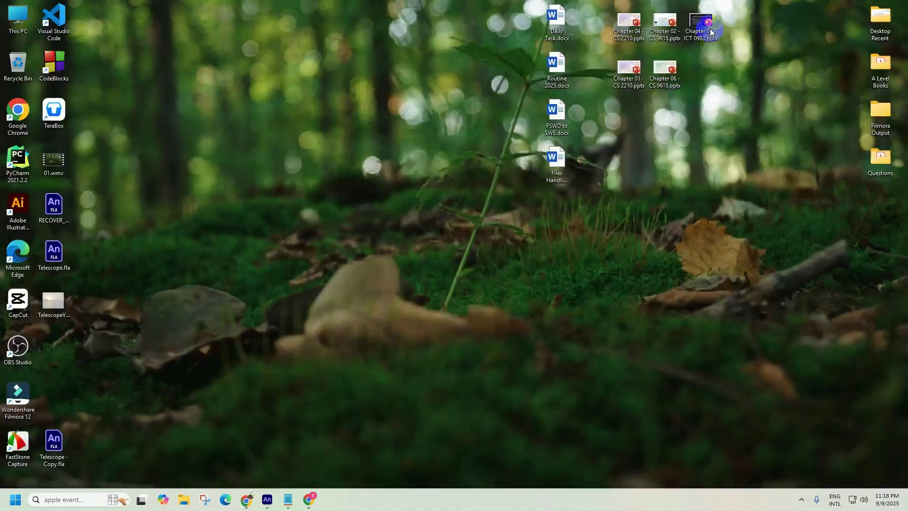
pyautogui.rightClick(343, 135)
pyautogui.click(367, 202)
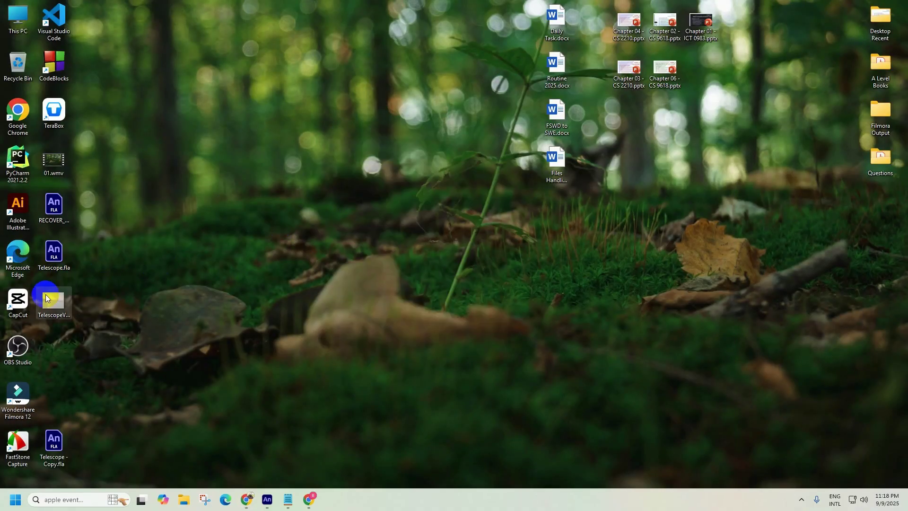
pyautogui.doubleClick(46, 295)
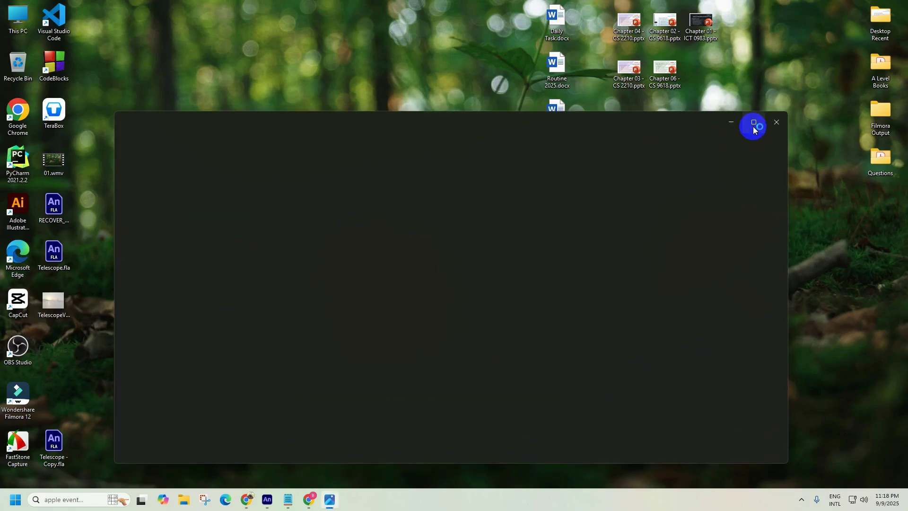
pyautogui.click(754, 126)
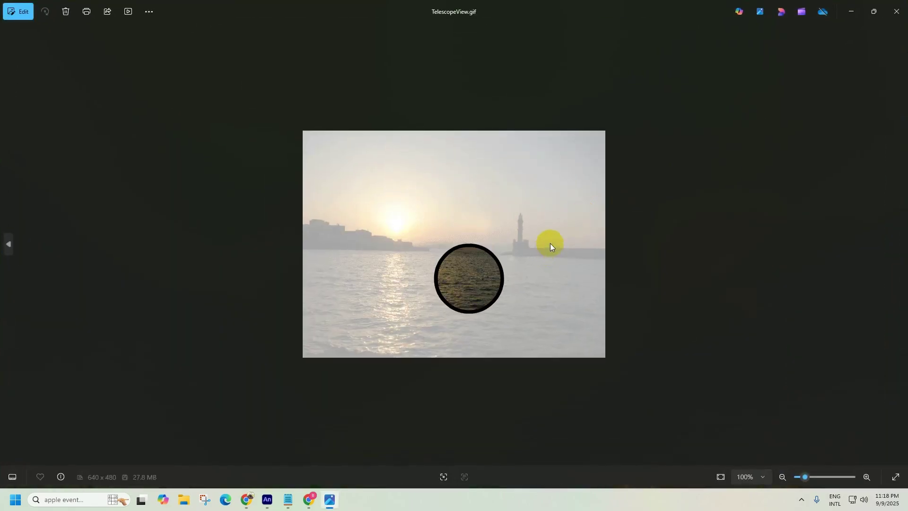
pyautogui.click(596, 226)
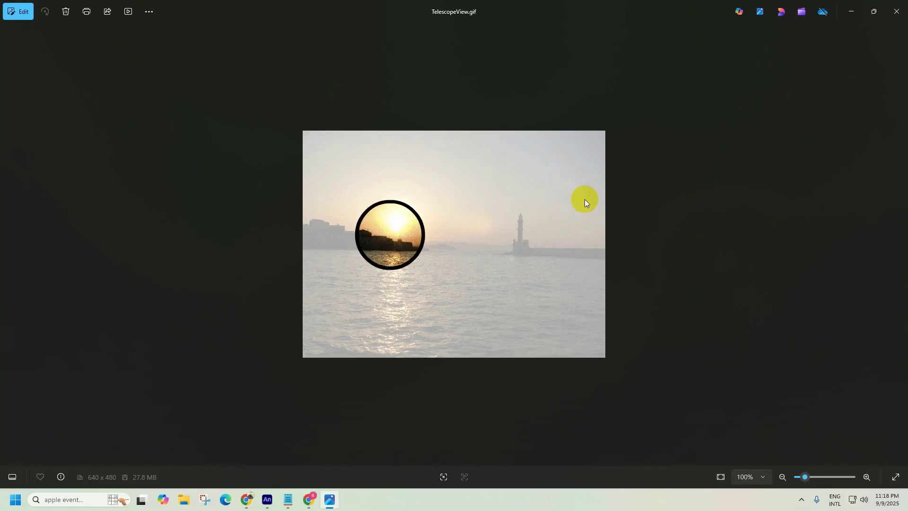
pyautogui.click(897, 11)
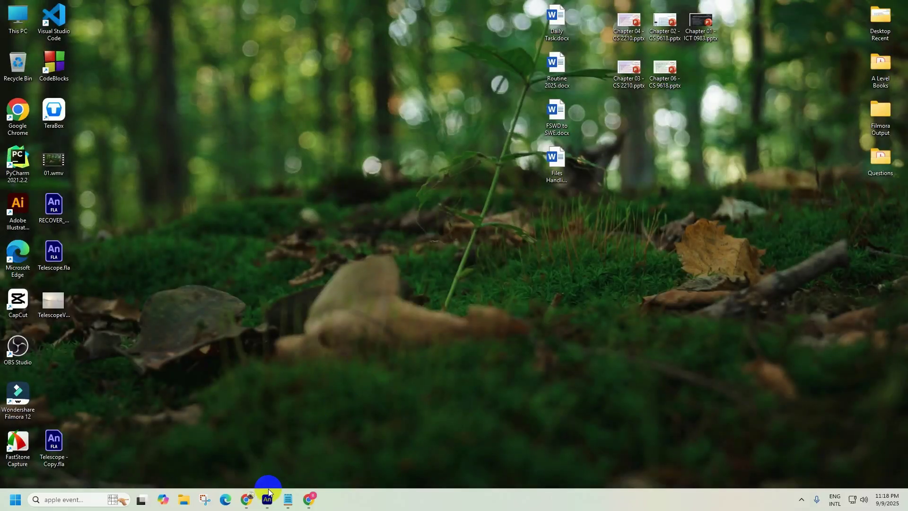
# Step: Switch to the exam paper in Chrome and reread the zoom and file-saving requirements for the animation
pyautogui.click(247, 500)
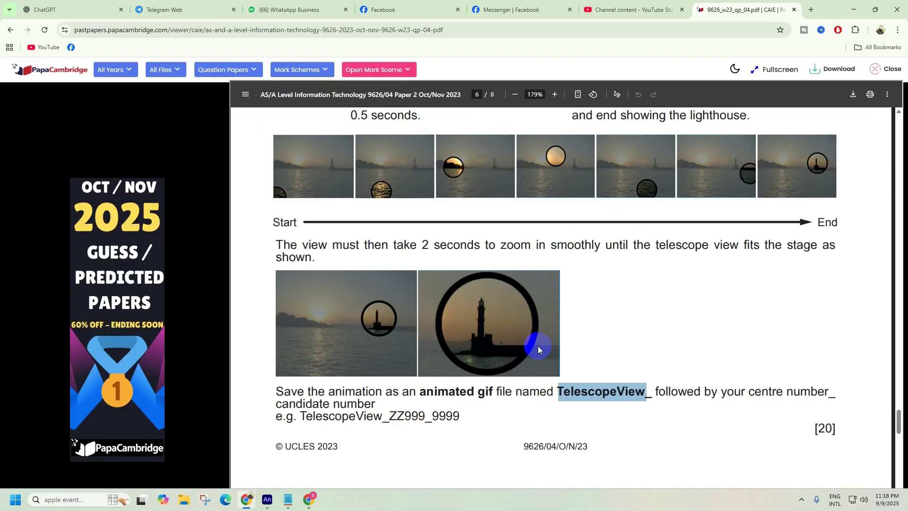
pyautogui.scroll(-6, 539, 348)
pyautogui.scroll(6, 538, 349)
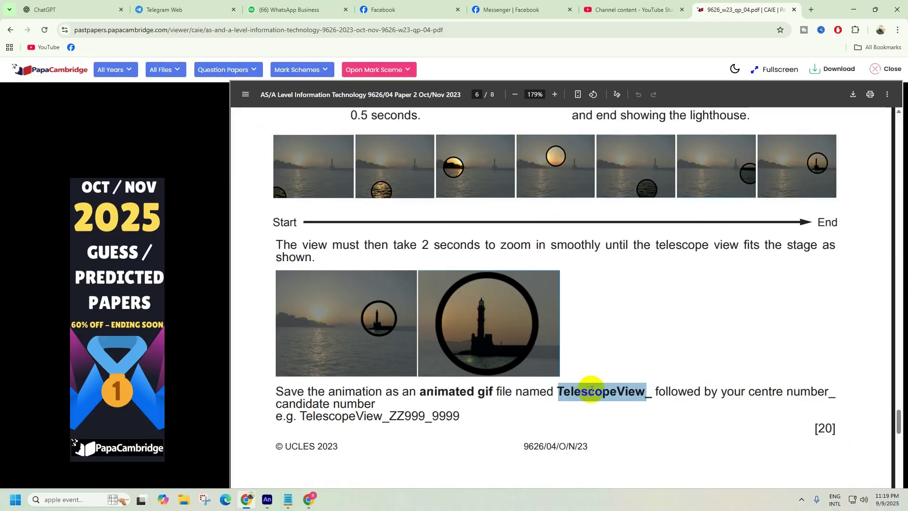
pyautogui.click(801, 500)
pyautogui.click(776, 475)
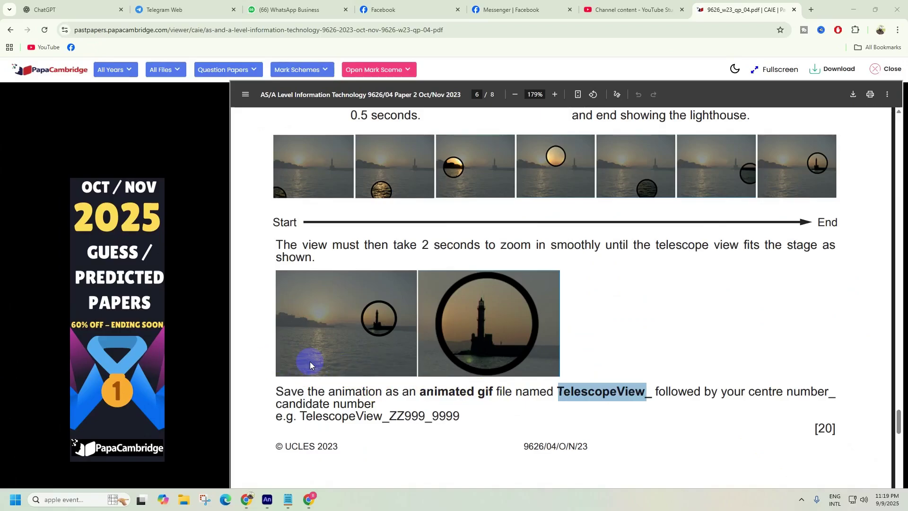
# Step: Return to the desktop and permanently delete the exported TelescopeView GIF
pyautogui.click(272, 500)
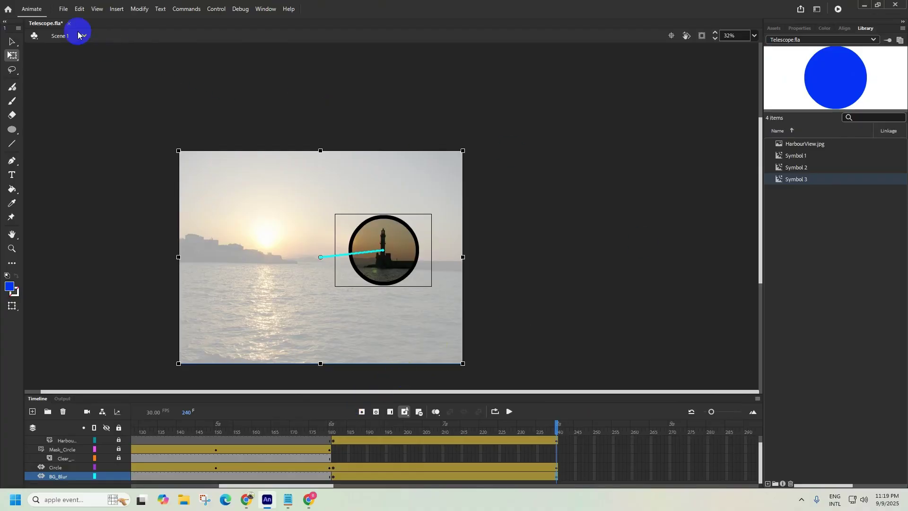
pyautogui.click(864, 4)
pyautogui.click(864, 4)
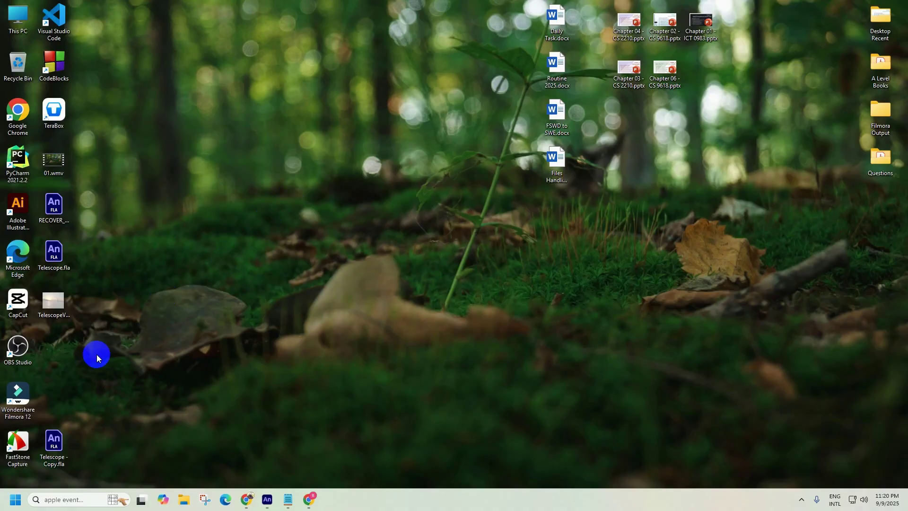
pyautogui.moveTo(97, 354); pyautogui.dragTo(48, 297)
pyautogui.hotkey('shift', 'Delete')
pyautogui.press('Return')
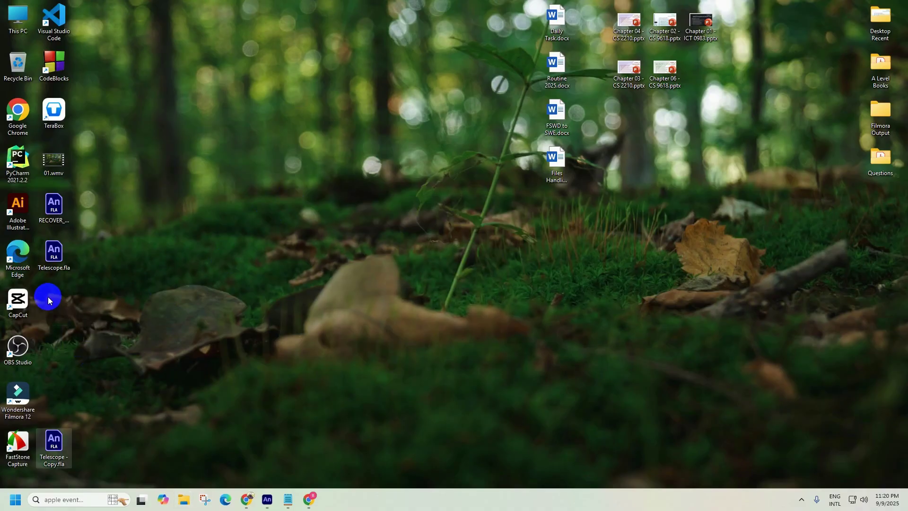
# Step: Switch to Animate, start an animated GIF export and set its looping to Once
pyautogui.click(268, 500)
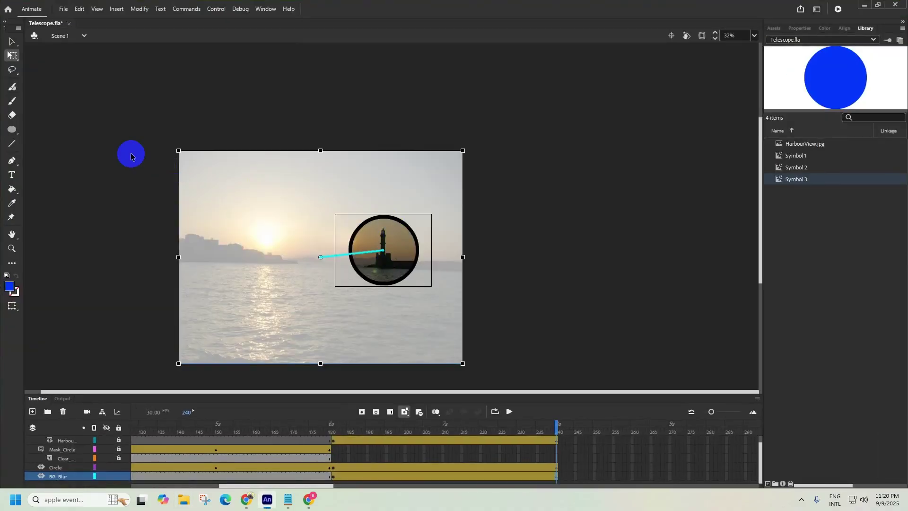
pyautogui.click(63, 8)
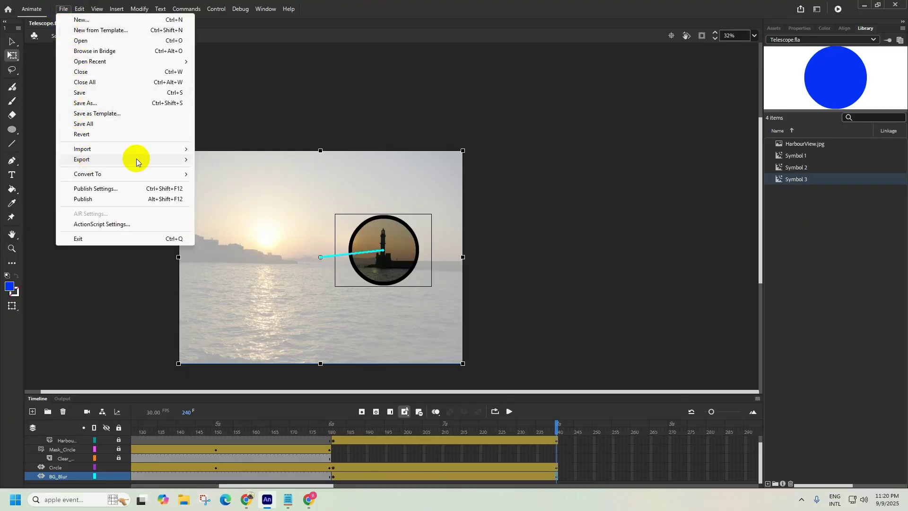
pyautogui.moveTo(136, 161)
pyautogui.click(240, 200)
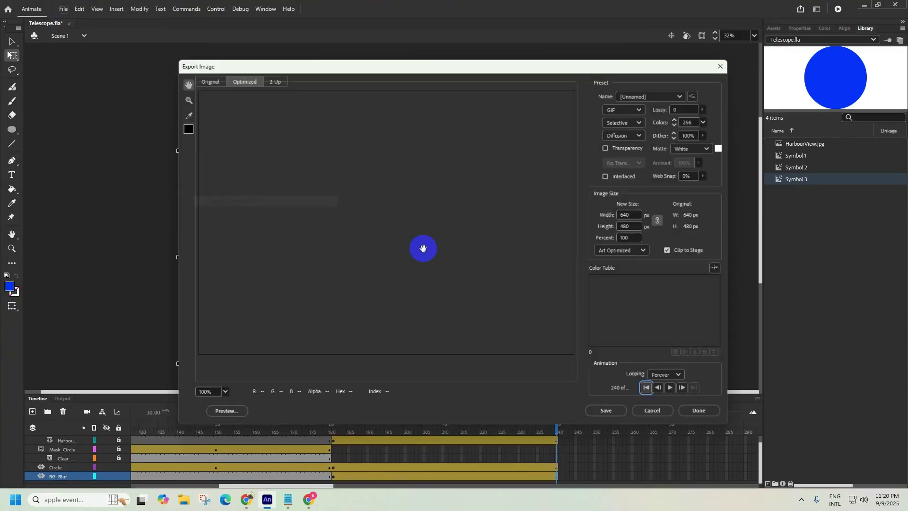
pyautogui.click(682, 387)
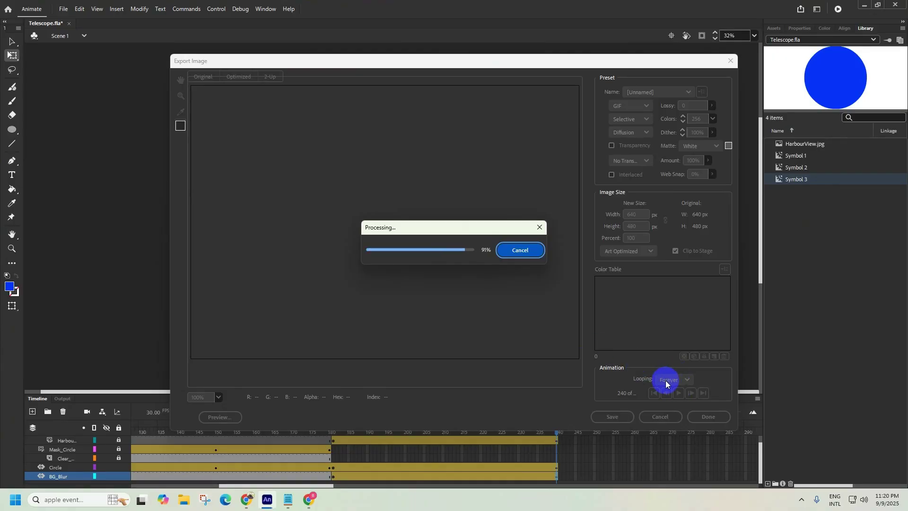
pyautogui.click(667, 380)
pyautogui.click(674, 393)
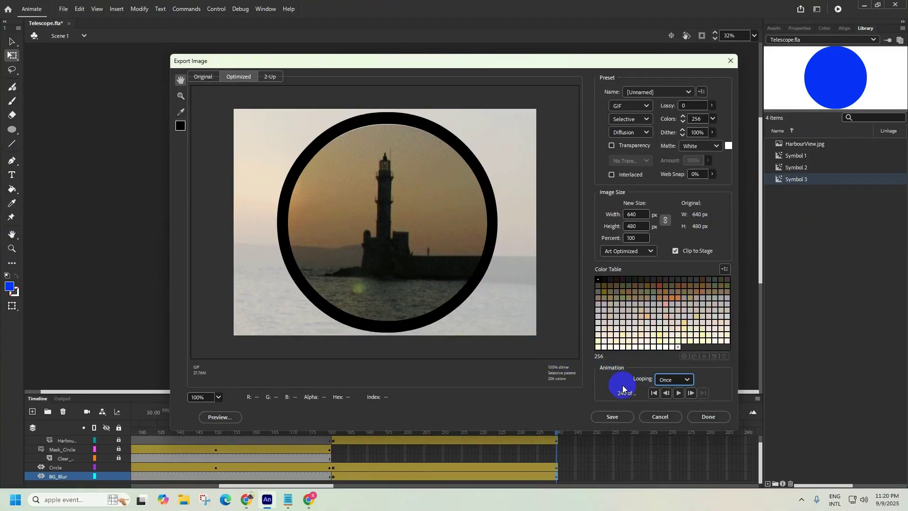
# Step: Save the exported GIF to the Desktop under the file name TelescopeView
pyautogui.click(611, 417)
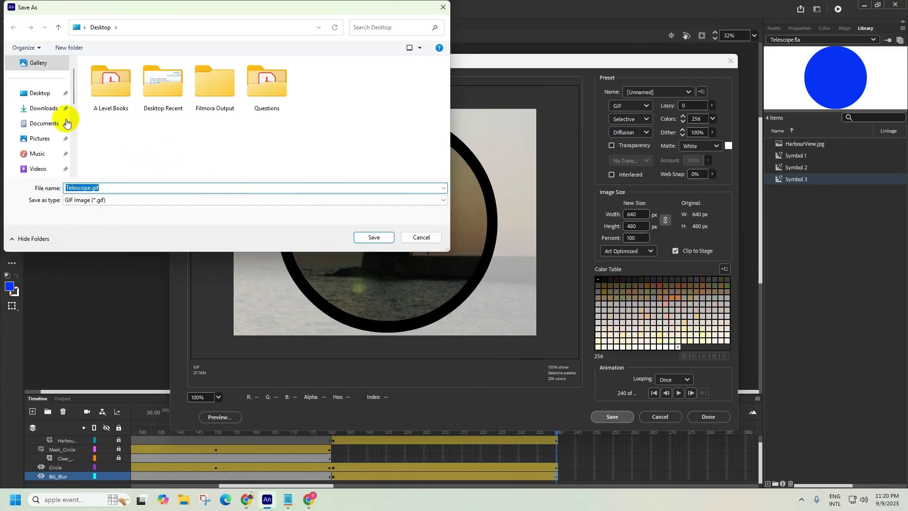
pyautogui.click(42, 94)
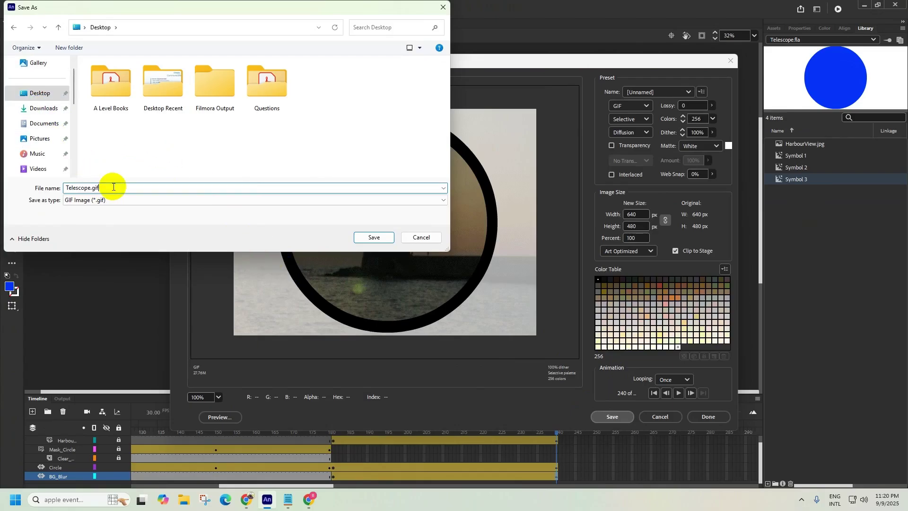
pyautogui.press('BackSpace')
pyautogui.press('BackSpace')
pyautogui.write('V')
pyautogui.click(361, 236)
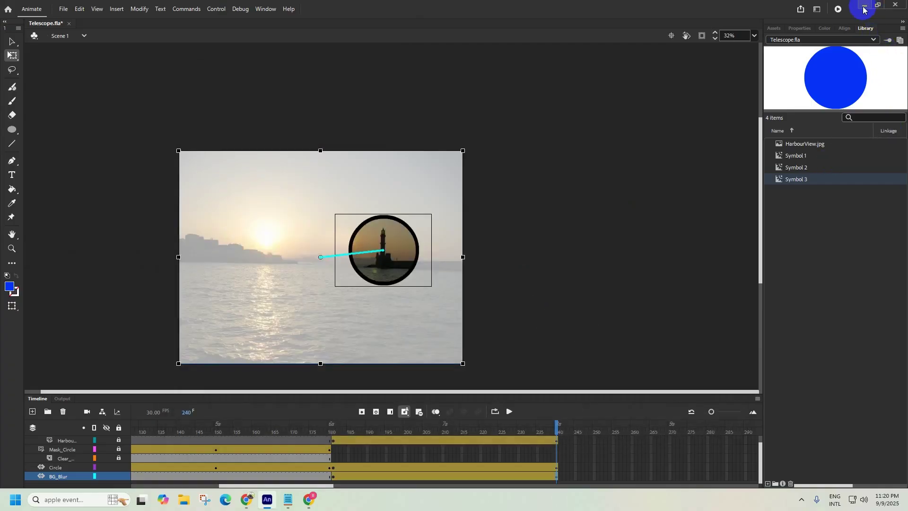
# Step: Open the new TelescopeView GIF from the desktop, watch it play to the lighthouse zoom, close it and return to Animate
pyautogui.click(864, 9)
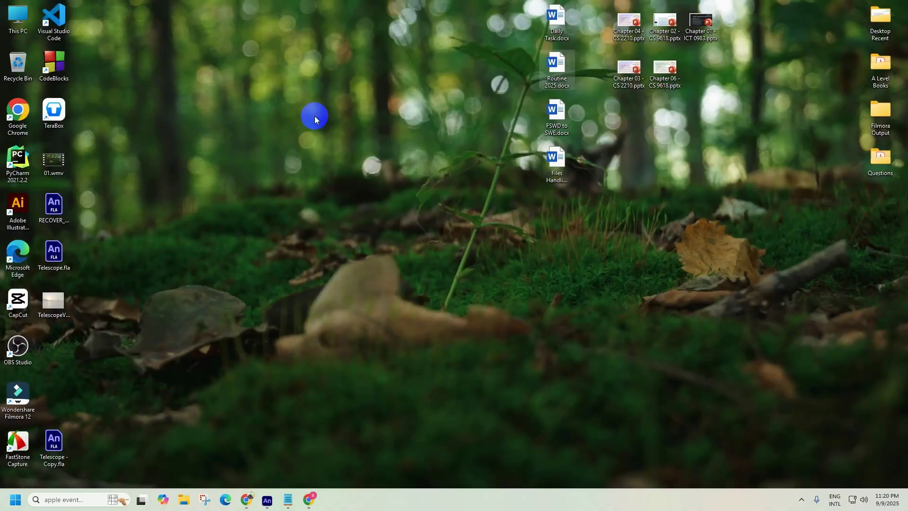
pyautogui.doubleClick(56, 303)
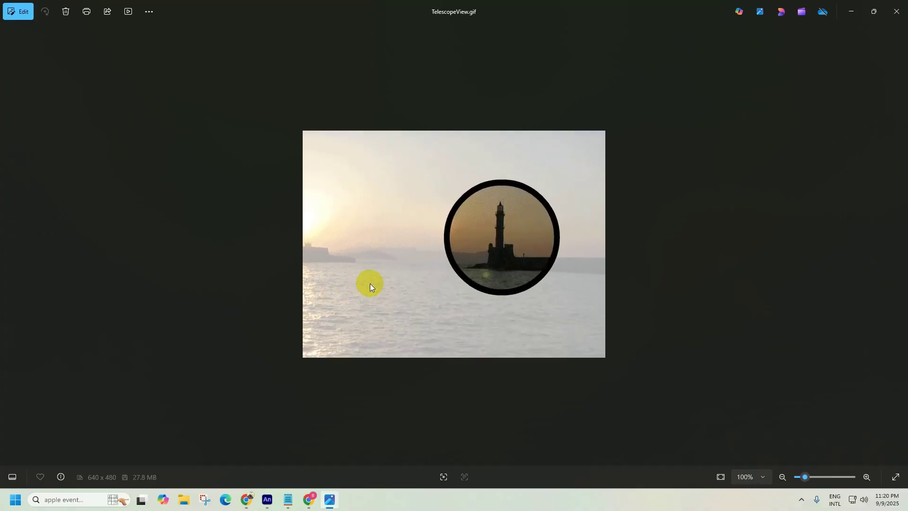
pyautogui.click(370, 286)
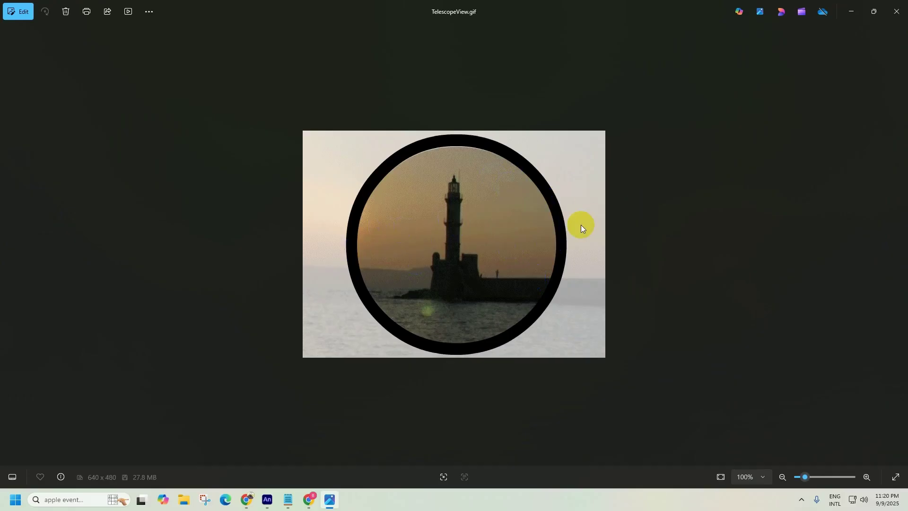
pyautogui.click(897, 12)
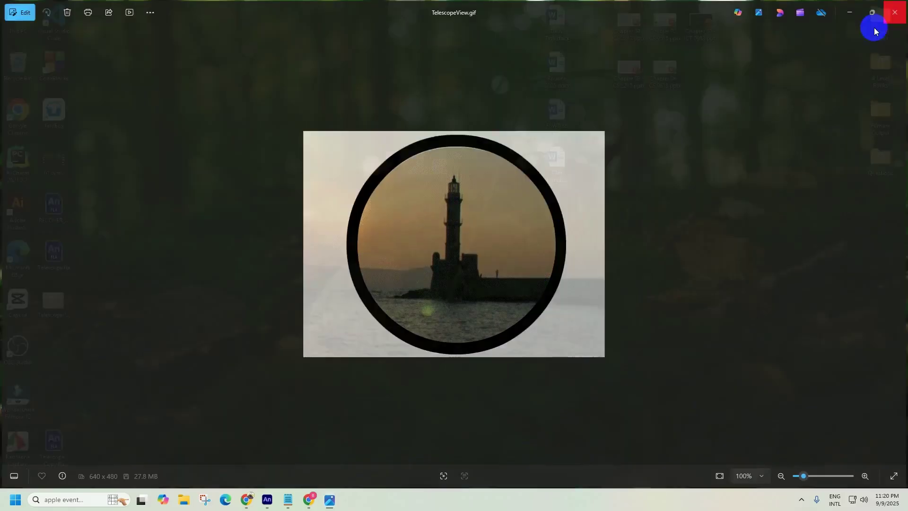
pyautogui.click(267, 499)
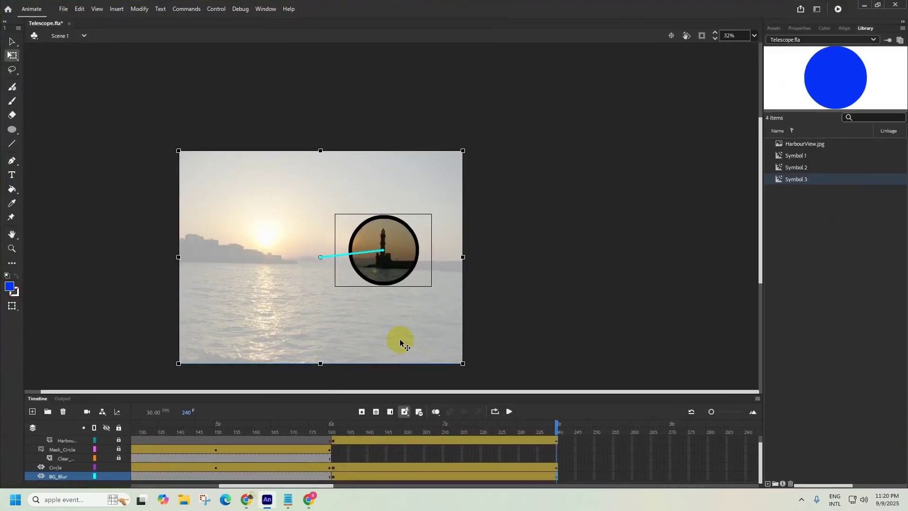